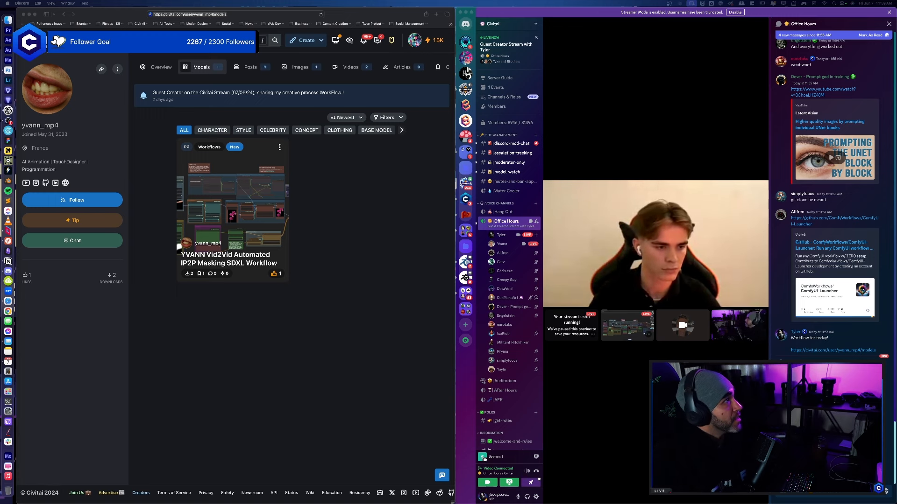
# Step: Clear the browser window out of the way and expand the Discord call to full screen
pyautogui.click(29, 15)
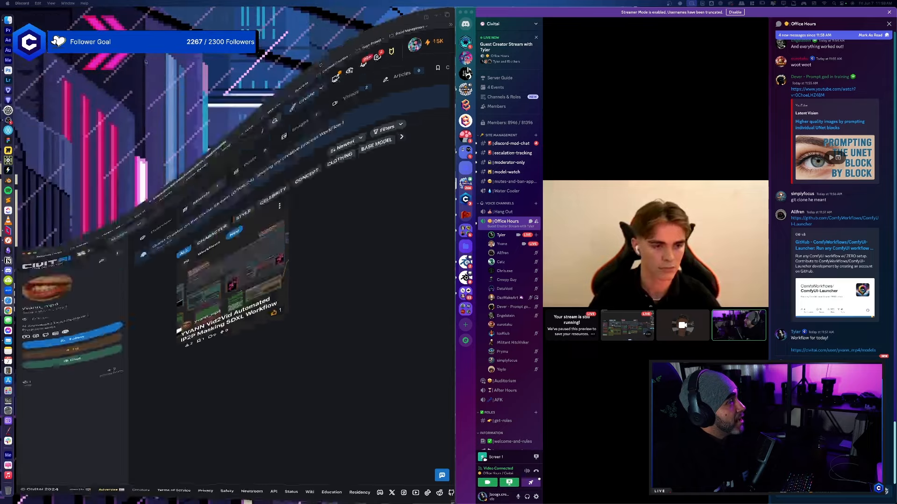
pyautogui.moveTo(454, 17); pyautogui.dragTo(16, 17)
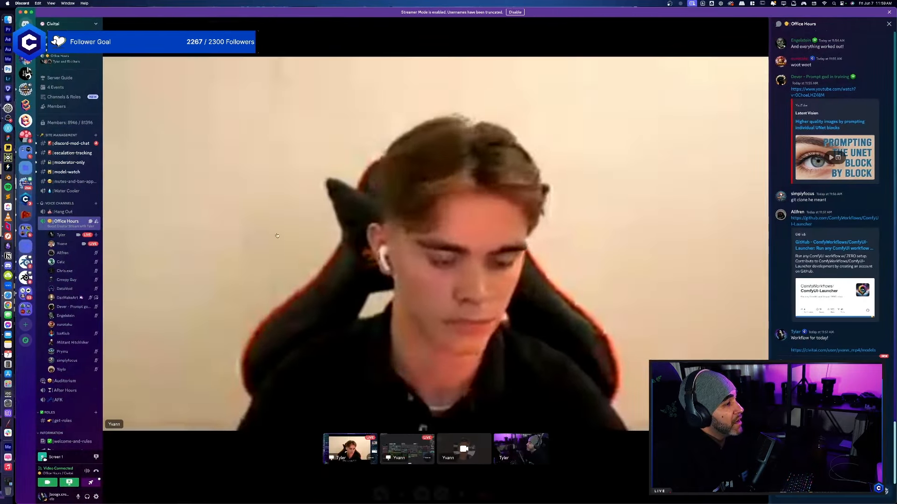
pyautogui.click(503, 340)
pyautogui.click(503, 340)
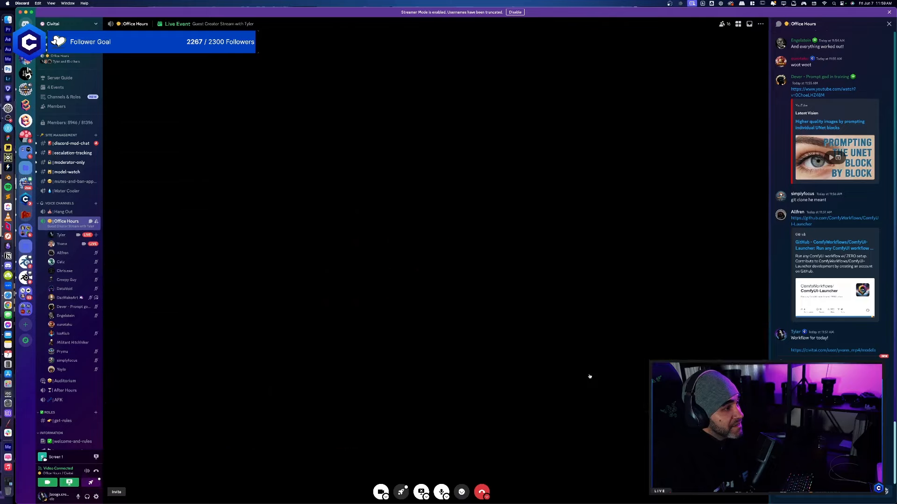
pyautogui.click(760, 494)
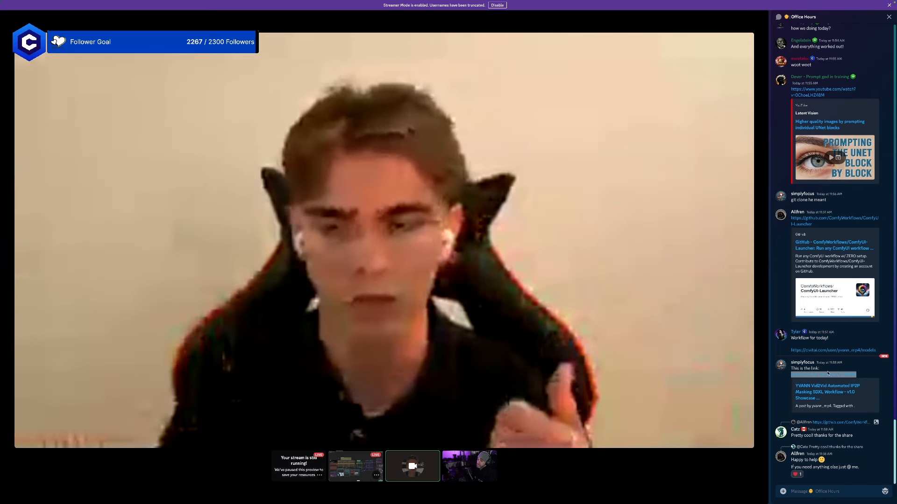
# Step: Switch the call's main view to the guest's shared ComfyUI screen
pyautogui.click(842, 491)
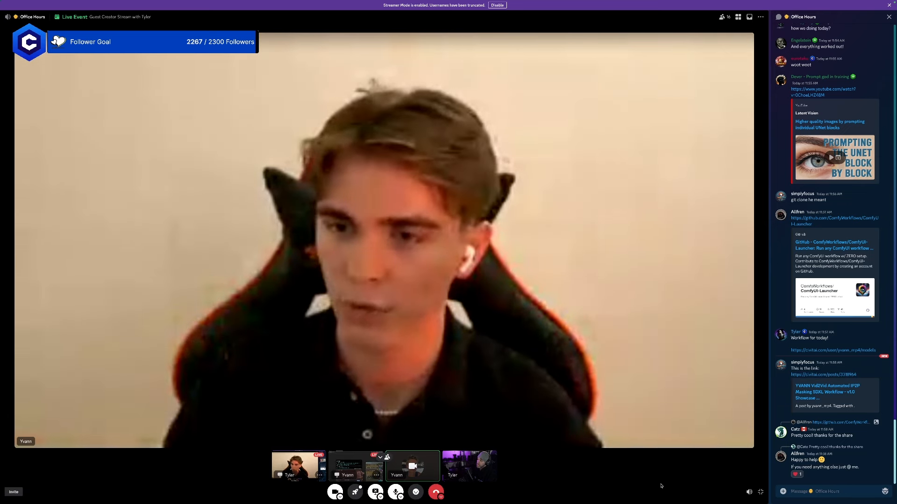
pyautogui.click(383, 457)
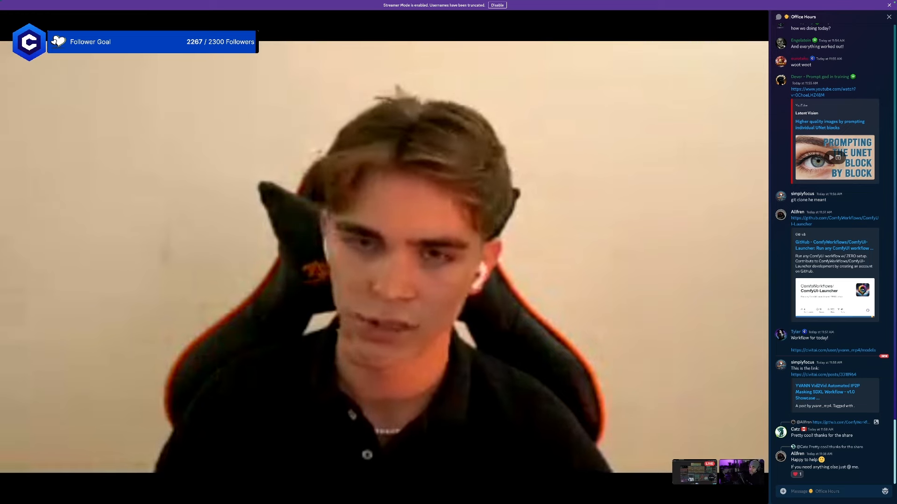
pyautogui.click(484, 327)
pyautogui.click(485, 158)
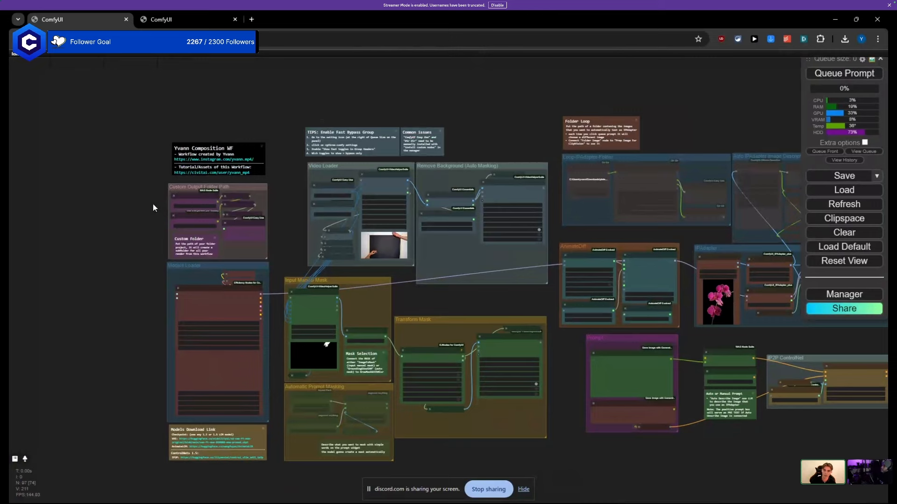
# Step: Inspect the folder path value of the Input Project Path node in the Custom Output Folder Path group
pyautogui.moveTo(141, 206)
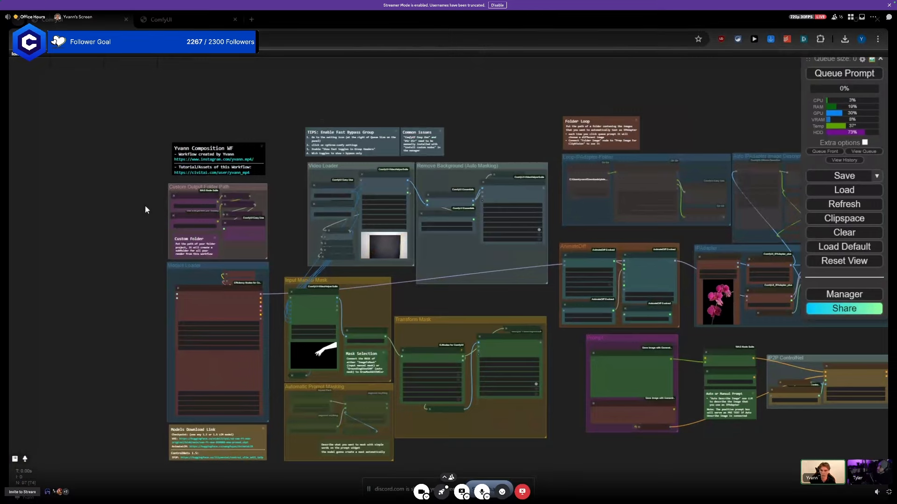
pyautogui.scroll(5, 167, 203)
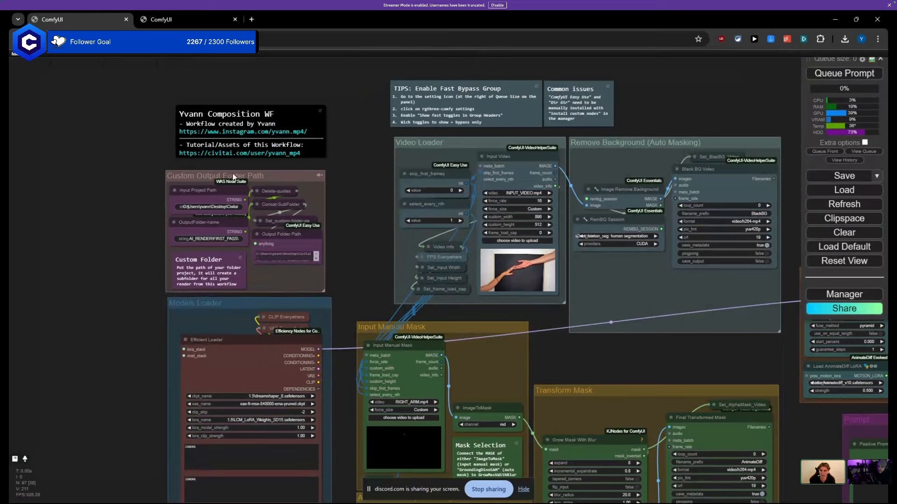
pyautogui.scroll(5, 208, 200)
pyautogui.click(203, 202)
pyautogui.click(283, 206)
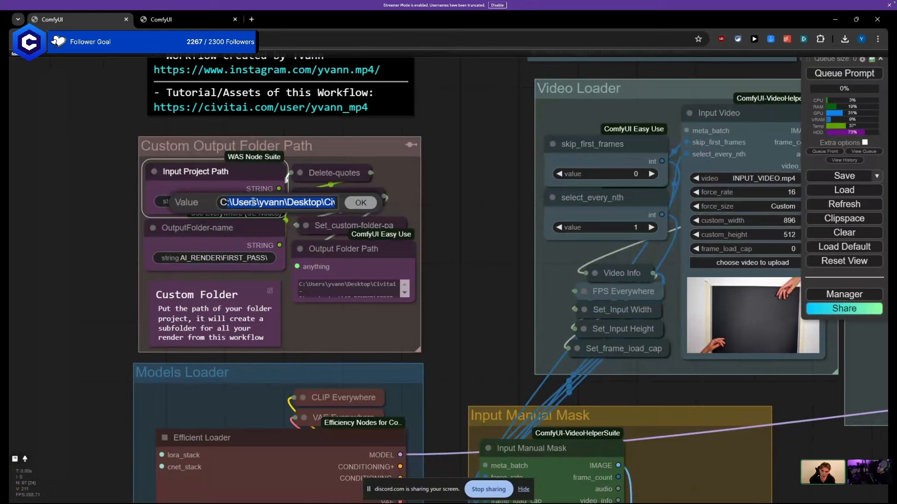
pyautogui.moveTo(253, 201)
pyautogui.mouseDown()
pyautogui.moveTo(304, 204)
pyautogui.moveTo(256, 204)
pyautogui.mouseUp()
pyautogui.click(360, 203)
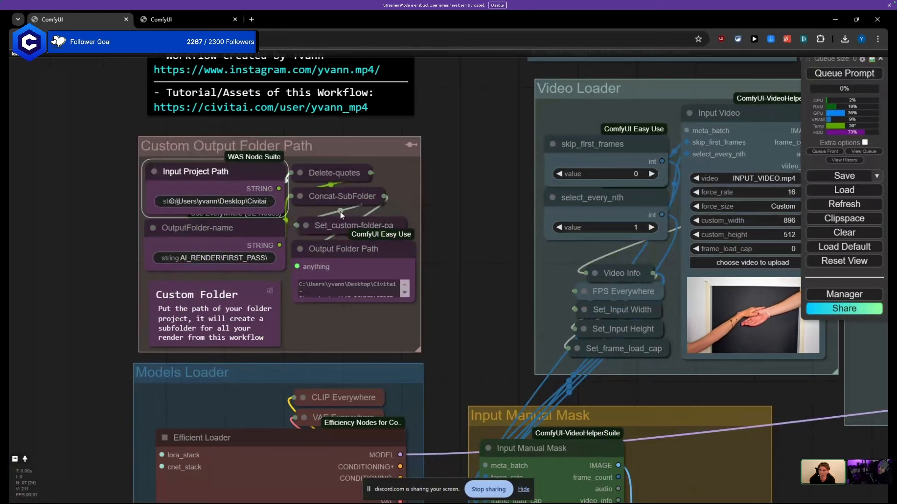
# Step: Inspect the subfolder value of the OutputFolder-name node, highlighting the subfolder part after AI_RENDER
pyautogui.scroll(3, 228, 240)
pyautogui.click(228, 241)
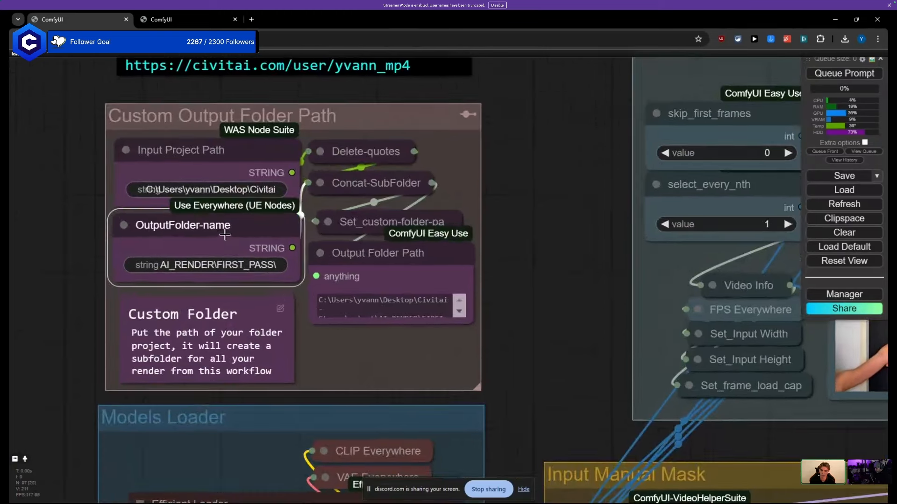
pyautogui.click(205, 270)
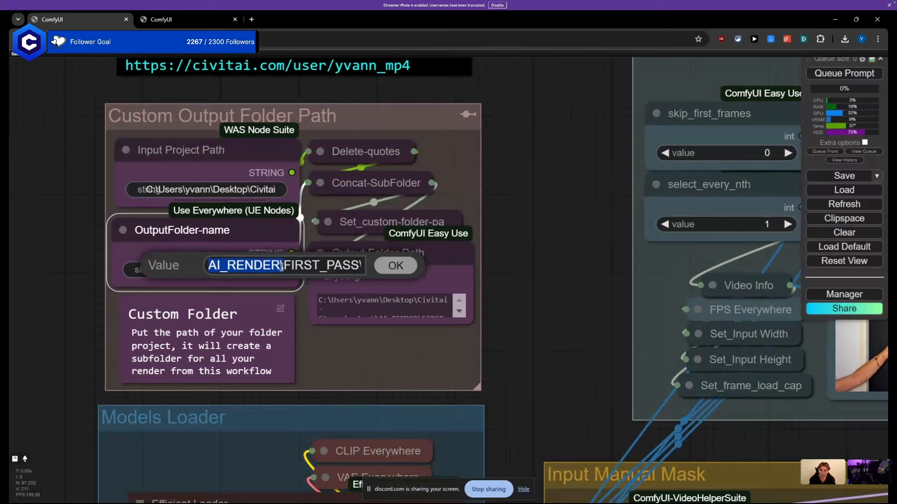
pyautogui.click(283, 267)
pyautogui.moveTo(299, 265); pyautogui.dragTo(372, 267)
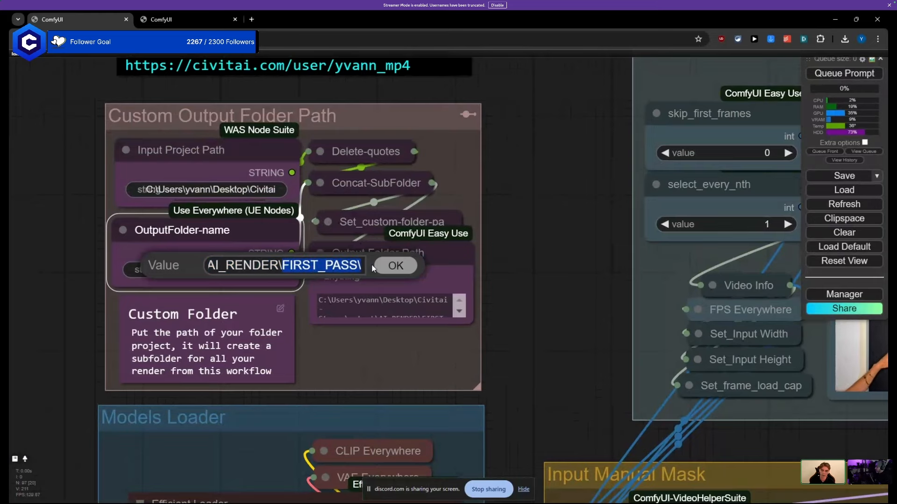
# Step: Switch to the second ComfyUI workflow and inspect its OutputFolder-name value, leaving the value as it is
pyautogui.click(182, 22)
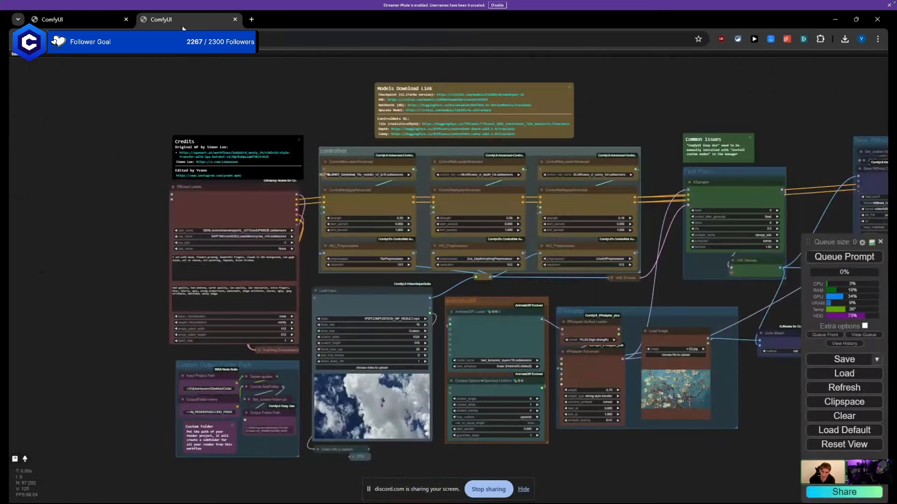
pyautogui.moveTo(118, 324); pyautogui.dragTo(156, 244)
pyautogui.scroll(10, 201, 297)
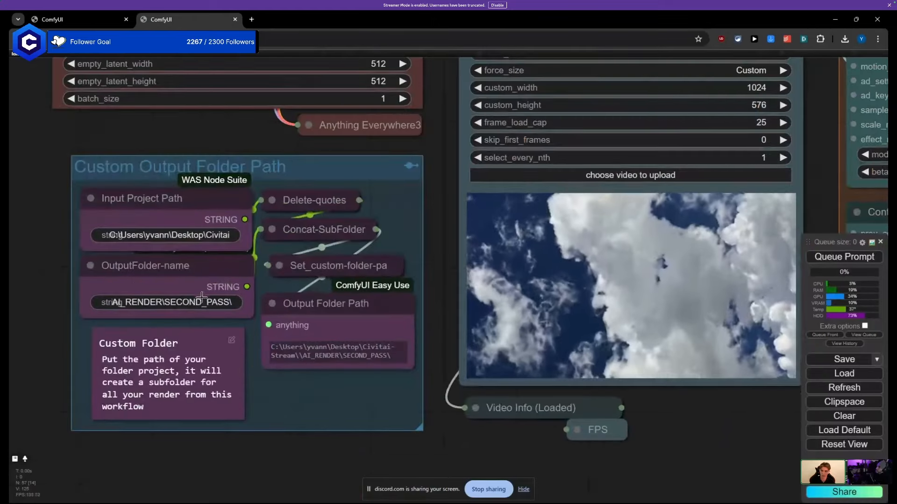
pyautogui.click(201, 297)
pyautogui.moveTo(279, 304); pyautogui.dragTo(349, 304)
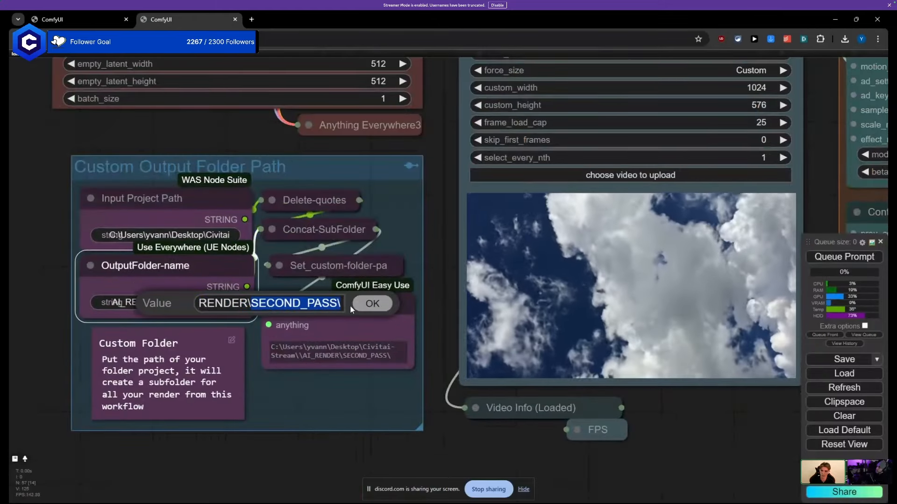
pyautogui.click(372, 304)
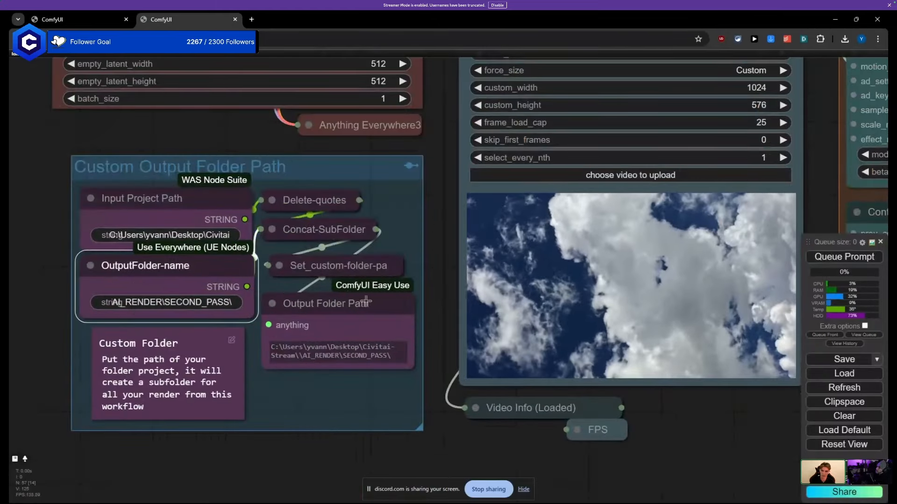
# Step: Return to the first ComfyUI workflow and make the Output Folder Path node slightly taller
pyautogui.click(98, 14)
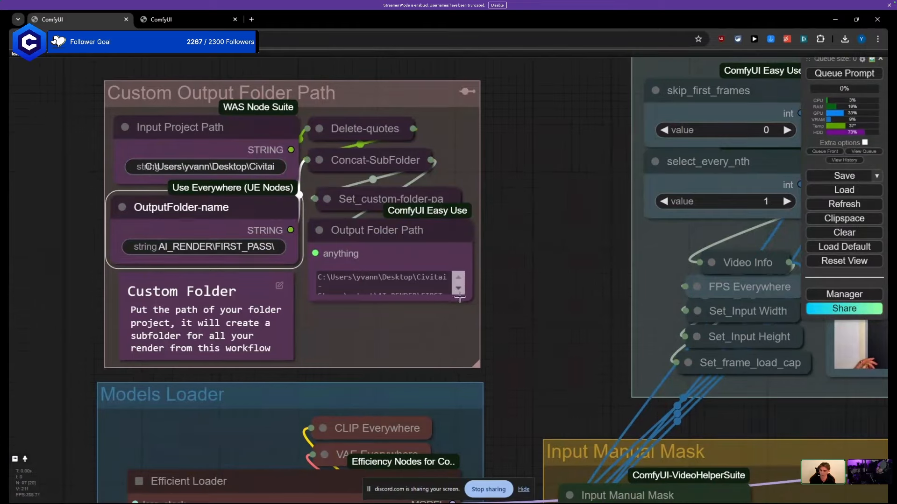
pyautogui.moveTo(460, 297)
pyautogui.mouseDown()
pyautogui.moveTo(472, 299)
pyautogui.moveTo(474, 345)
pyautogui.moveTo(472, 308)
pyautogui.moveTo(463, 309)
pyautogui.mouseUp()
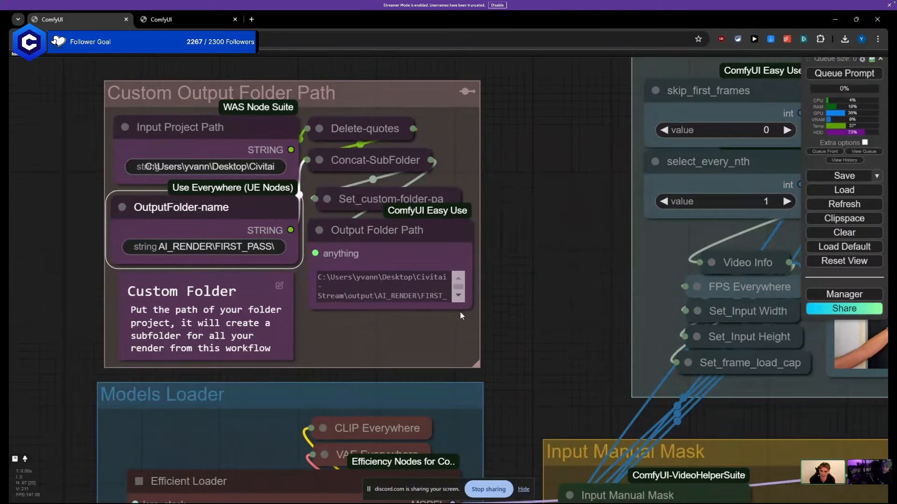
# Step: Examine the tips and common issues notes above the Video Loader, and view the custom node installation options in the ComfyUI Manager
pyautogui.scroll(-5, 523, 306)
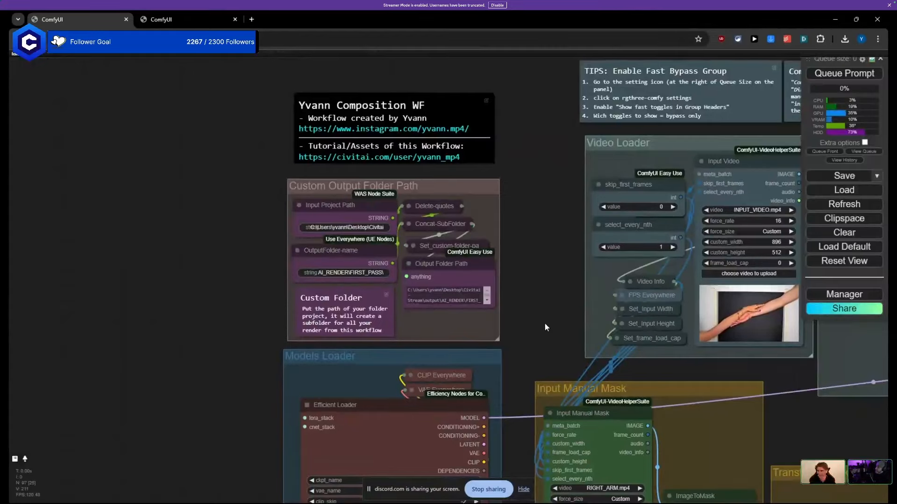
pyautogui.moveTo(545, 323); pyautogui.dragTo(268, 184)
pyautogui.scroll(-6, 294, 273)
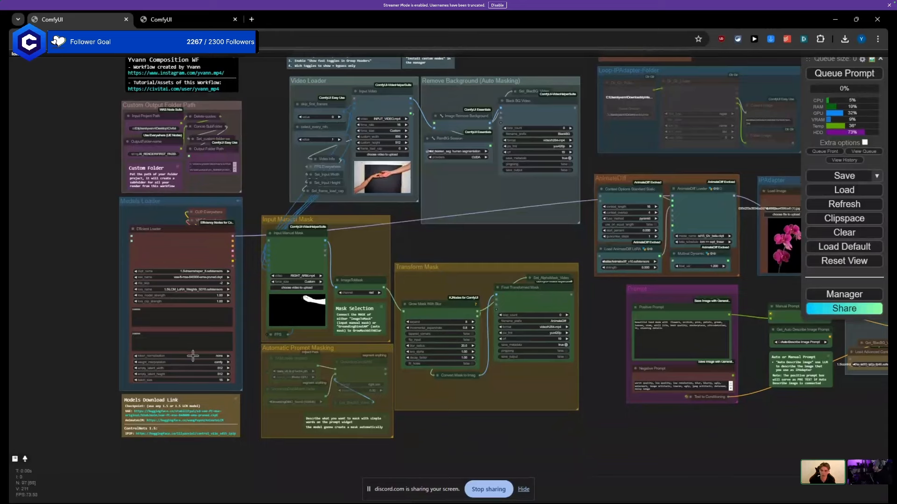
pyautogui.moveTo(260, 192); pyautogui.dragTo(250, 284)
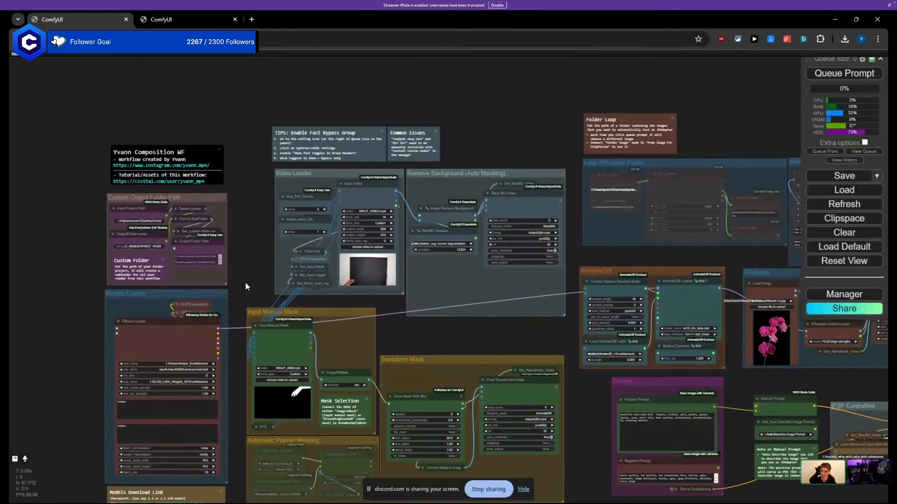
pyautogui.scroll(6, 422, 162)
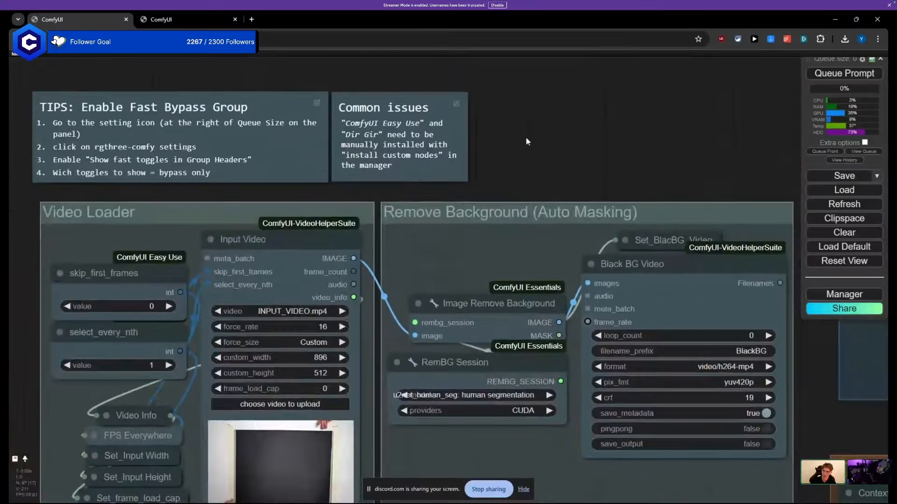
pyautogui.scroll(4, 500, 200)
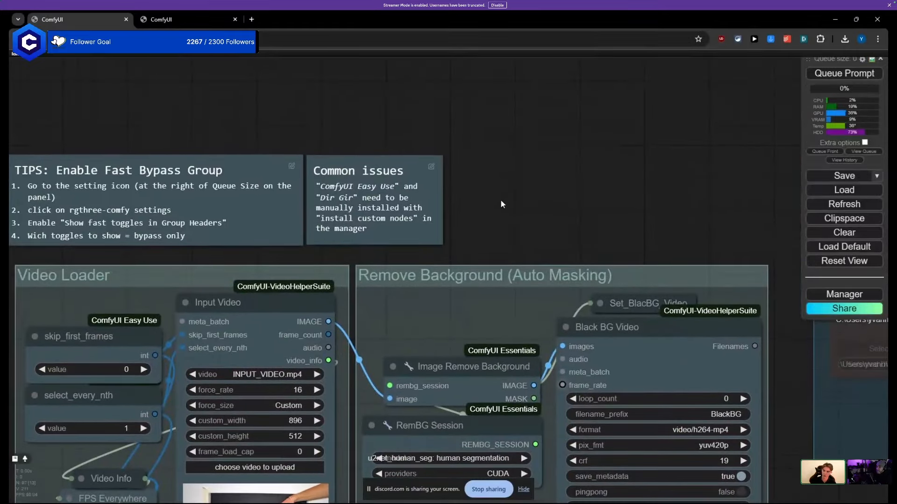
pyautogui.click(825, 299)
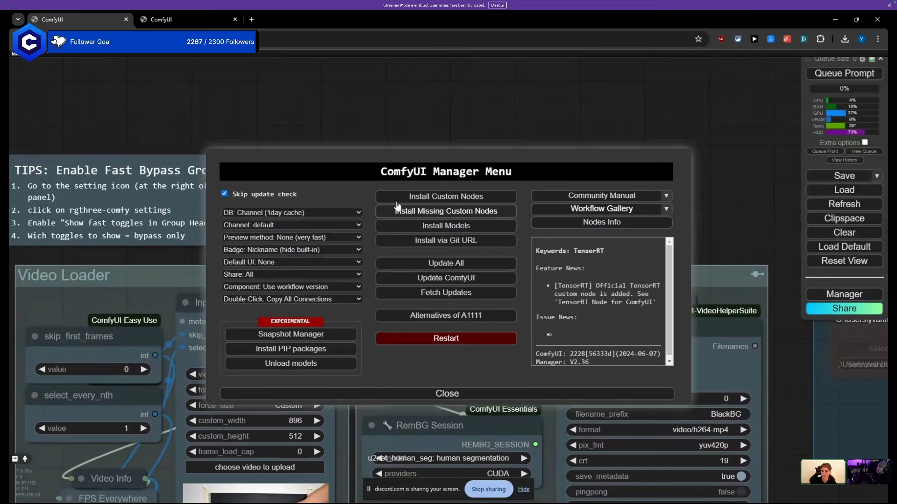
pyautogui.click(413, 396)
# Step: Read the Common issues note about manually installing ComfyUI Easy Use and Dir Gir
pyautogui.moveTo(492, 237); pyautogui.dragTo(473, 269)
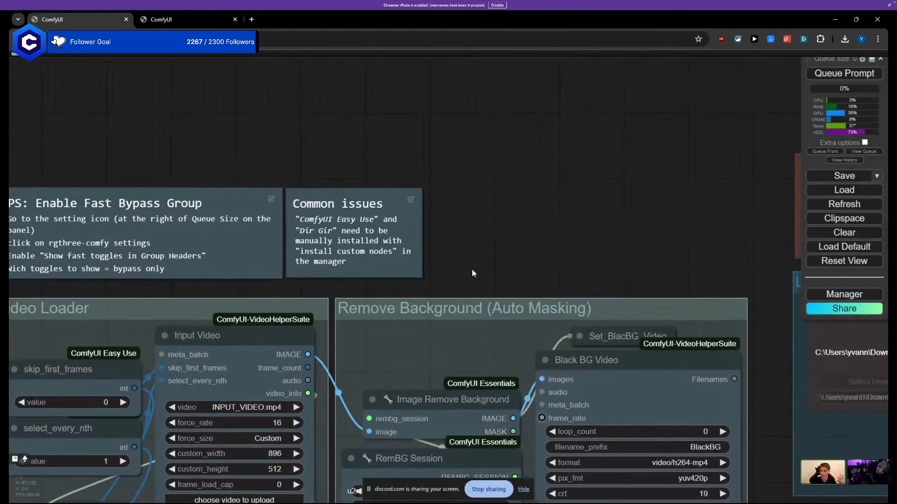
pyautogui.scroll(6, 407, 247)
pyautogui.click(248, 220)
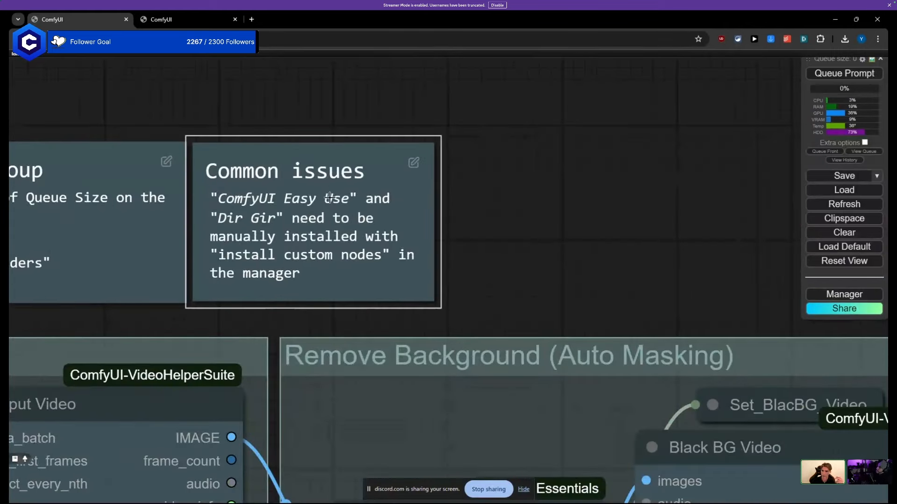
# Step: Go back to the Custom Output Folder Path group and briefly select its Input Project Path and OutputFolder-name nodes together
pyautogui.scroll(-12, 330, 198)
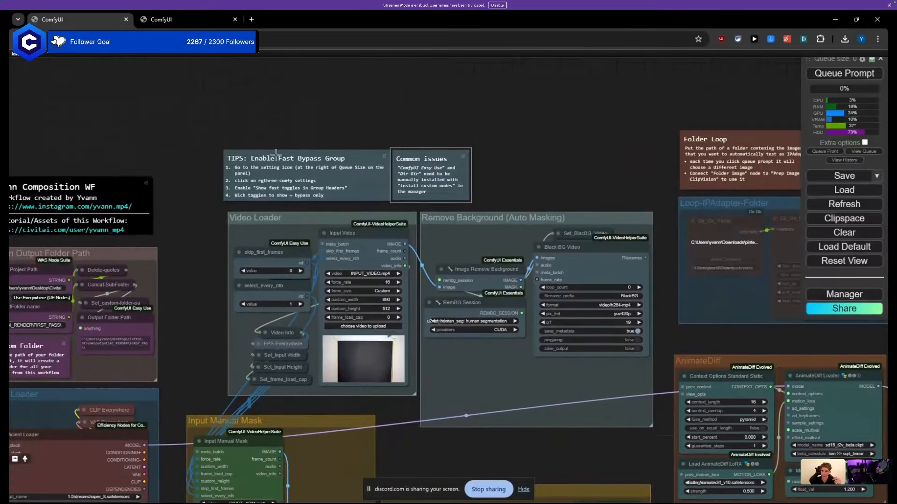
pyautogui.click(176, 176)
pyautogui.moveTo(230, 232); pyautogui.dragTo(385, 179)
pyautogui.scroll(5, 229, 244)
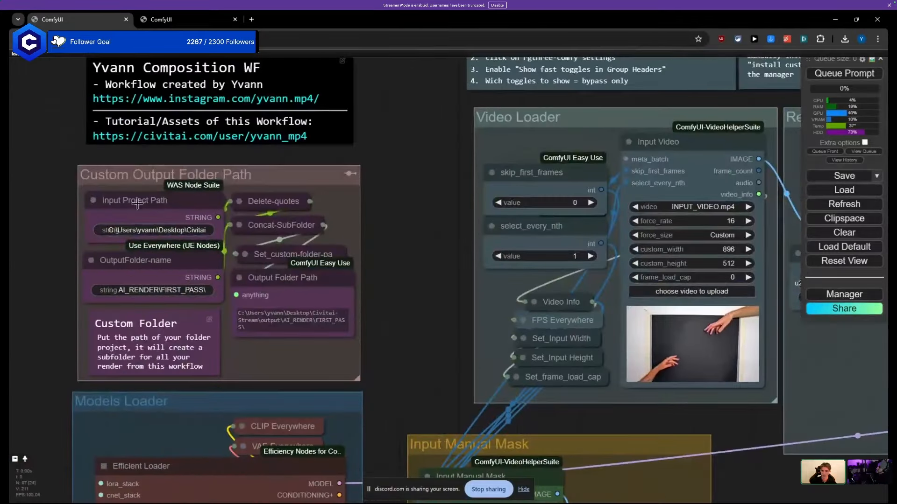
pyautogui.moveTo(99, 176); pyautogui.dragTo(193, 272)
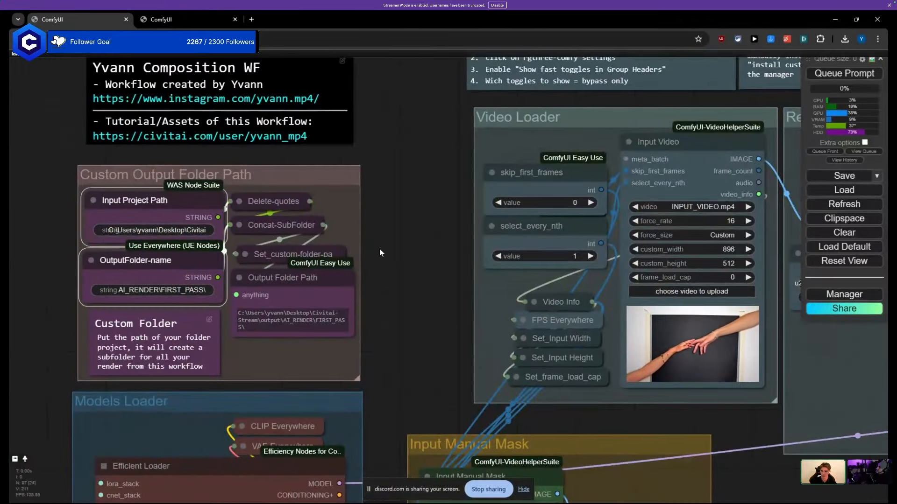
pyautogui.click(380, 249)
# Step: Examine the Folder Loop note and the Loop-IPAdapter-Folder group with its Dir Gir nodes
pyautogui.scroll(-12, 380, 249)
pyautogui.moveTo(688, 206); pyautogui.dragTo(367, 194)
pyautogui.scroll(6, 367, 194)
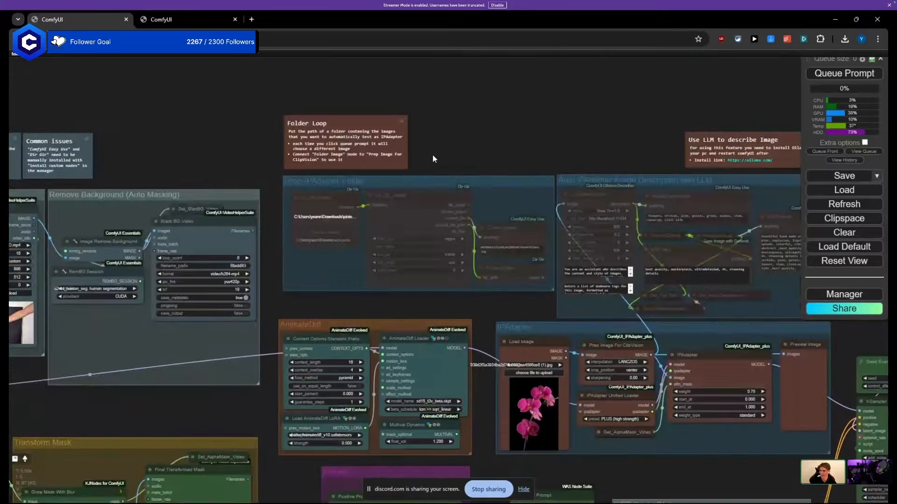
pyautogui.moveTo(433, 155); pyautogui.dragTo(367, 156)
pyautogui.scroll(7, 256, 203)
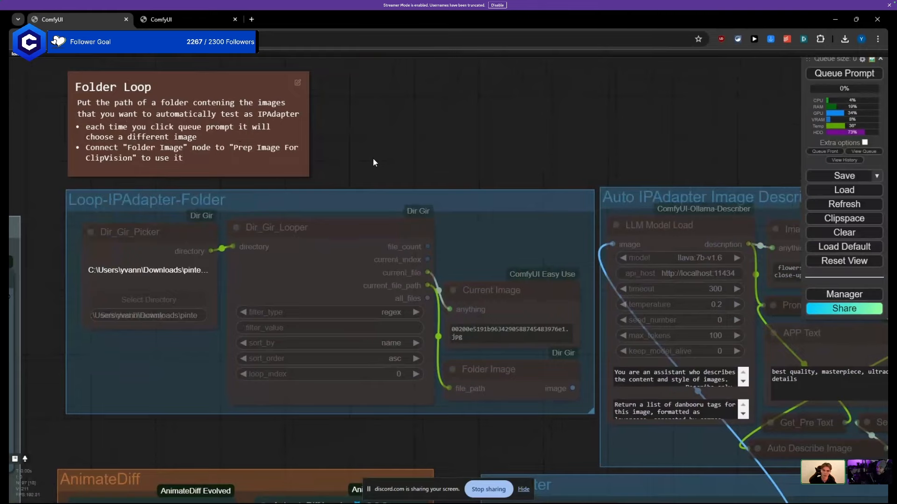
pyautogui.scroll(-5, 373, 158)
pyautogui.scroll(3, 375, 156)
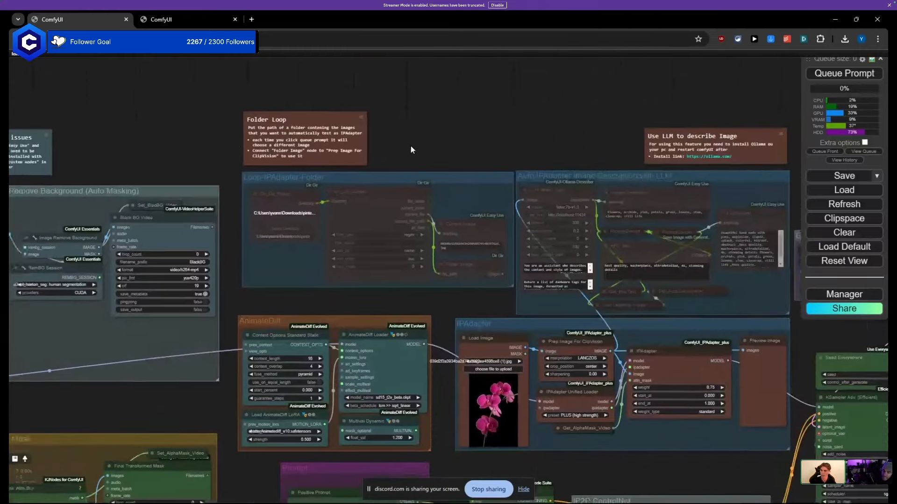
# Step: Return to the start of the workflow to view the output path, Models Loader and Video Loader groups
pyautogui.moveTo(242, 148); pyautogui.dragTo(401, 103)
pyautogui.moveTo(243, 348); pyautogui.dragTo(541, 223)
pyautogui.moveTo(324, 150); pyautogui.dragTo(279, 223)
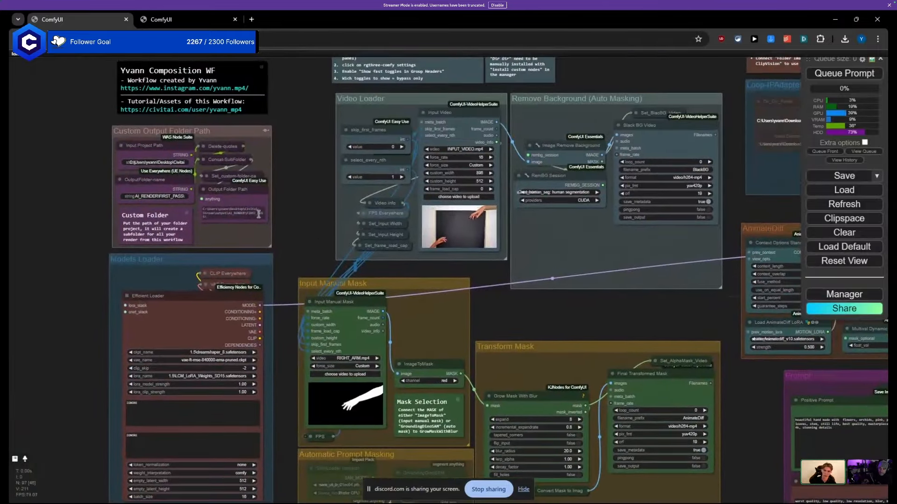
# Step: Shrink the Output Folder Path node so it fits inside the Custom Output Folder Path group
pyautogui.scroll(10, 287, 192)
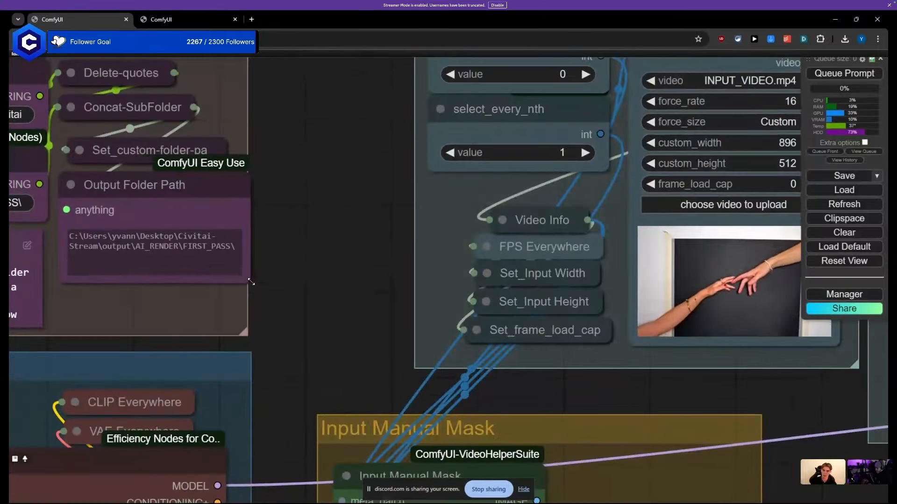
pyautogui.moveTo(251, 281); pyautogui.dragTo(220, 244)
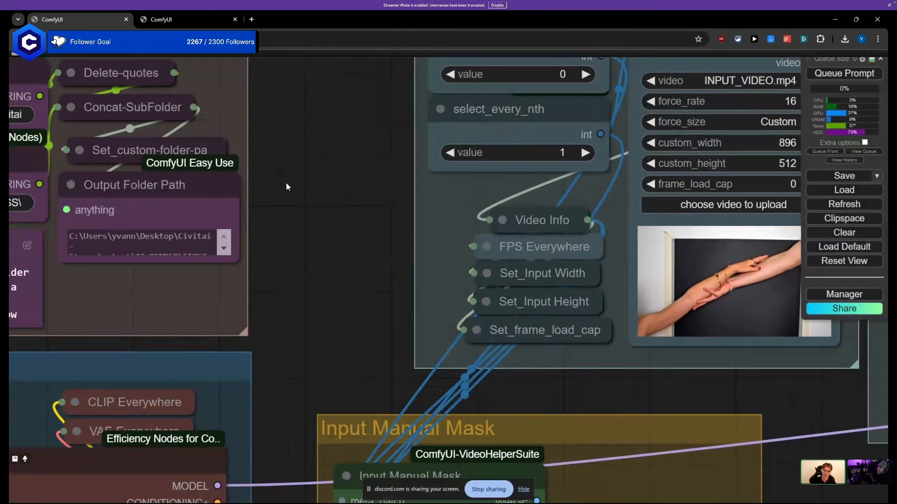
# Step: Look over the layout of the loader, masking, AnimateDiff and prompt groups across the workflow
pyautogui.scroll(-8, 299, 206)
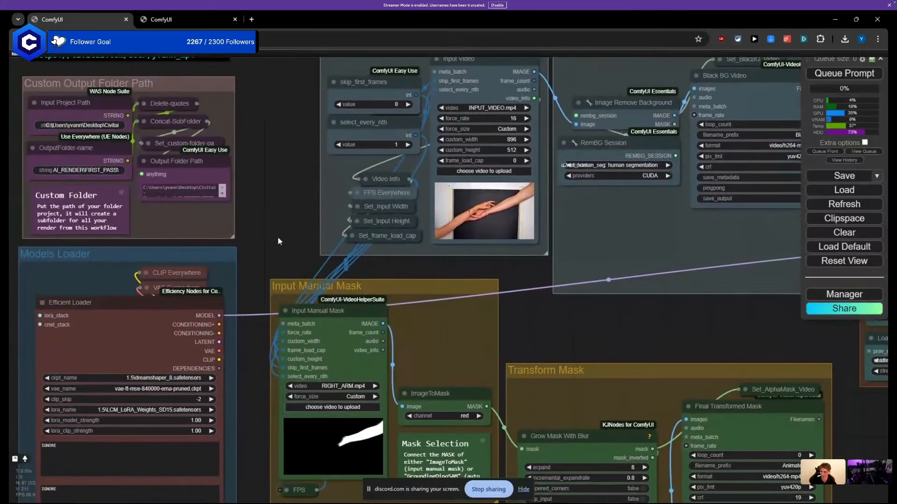
pyautogui.scroll(-6, 277, 236)
pyautogui.moveTo(278, 236); pyautogui.dragTo(293, 161)
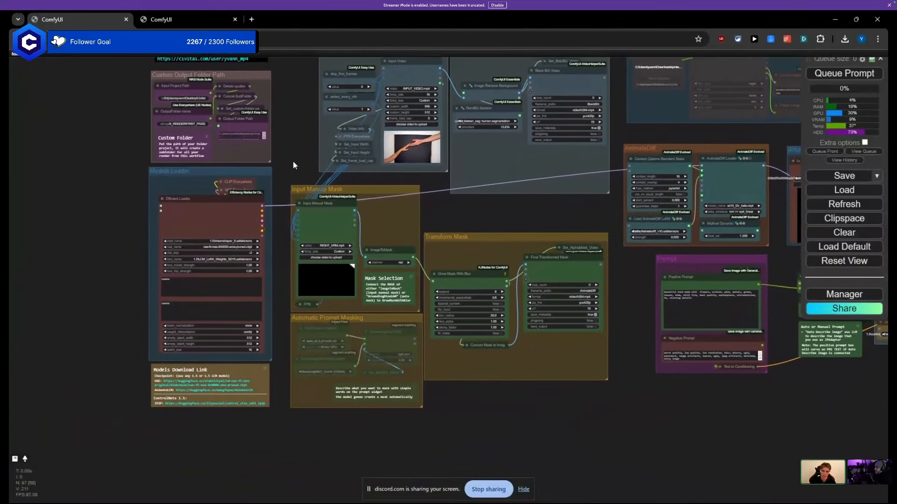
pyautogui.moveTo(117, 291); pyautogui.dragTo(122, 267)
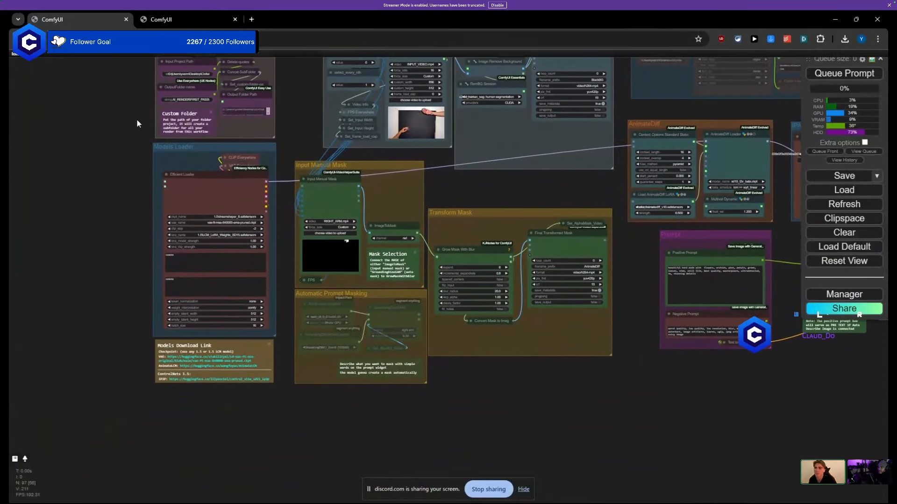
pyautogui.moveTo(292, 137); pyautogui.dragTo(125, 199)
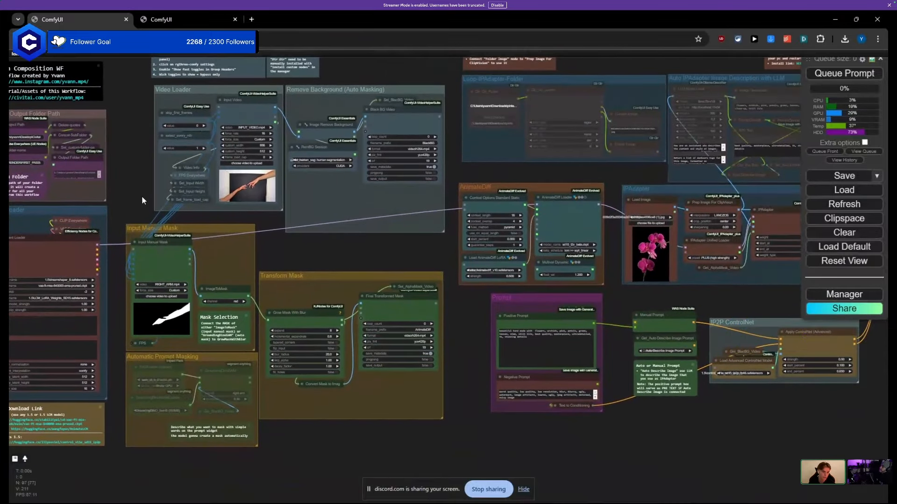
pyautogui.moveTo(141, 196); pyautogui.dragTo(252, 172)
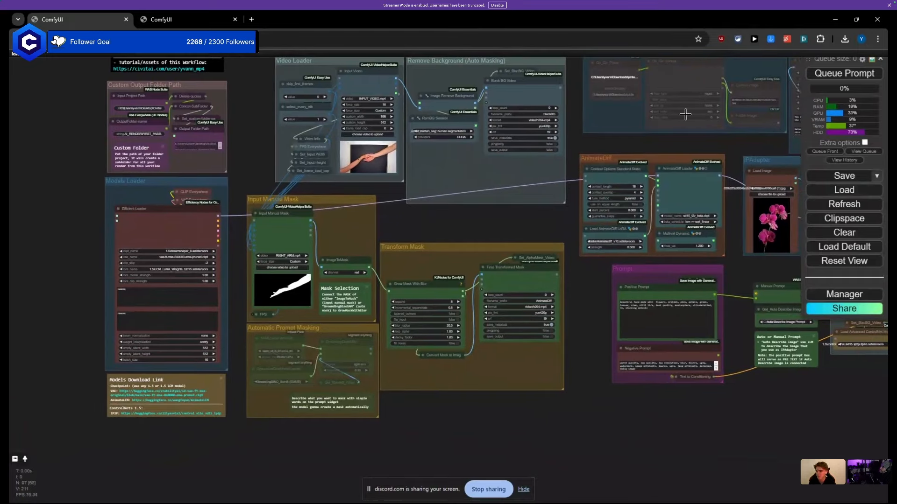
pyautogui.moveTo(406, 206); pyautogui.dragTo(429, 288)
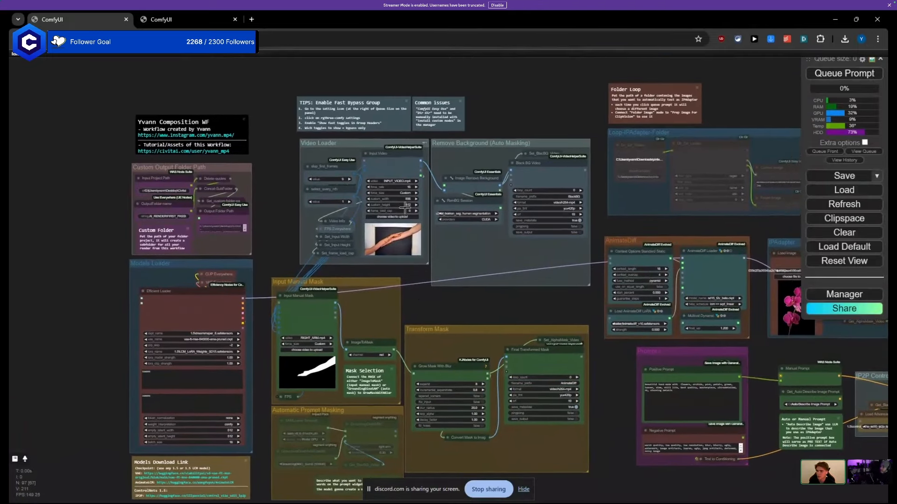
# Step: Examine the Input Video node's settings and its video preview in the Video Loader group
pyautogui.scroll(6, 406, 202)
pyautogui.scroll(6, 373, 262)
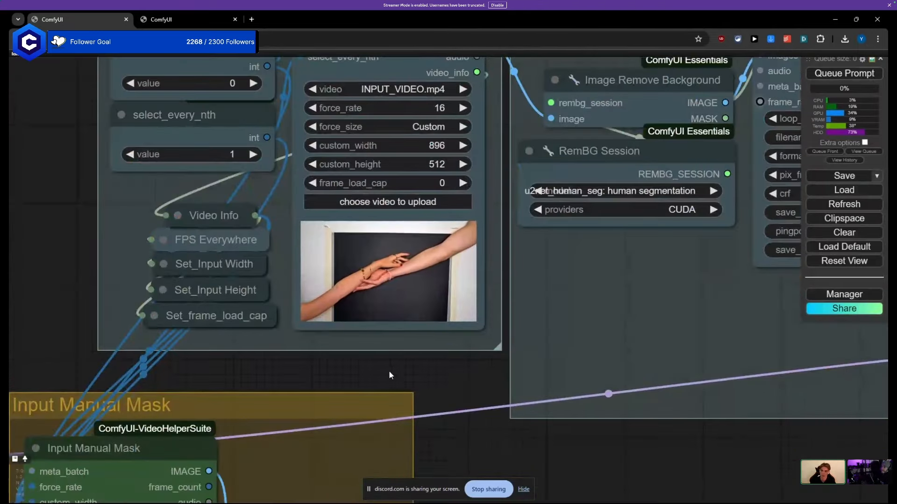
pyautogui.moveTo(436, 357); pyautogui.dragTo(396, 413)
pyautogui.scroll(7, 371, 340)
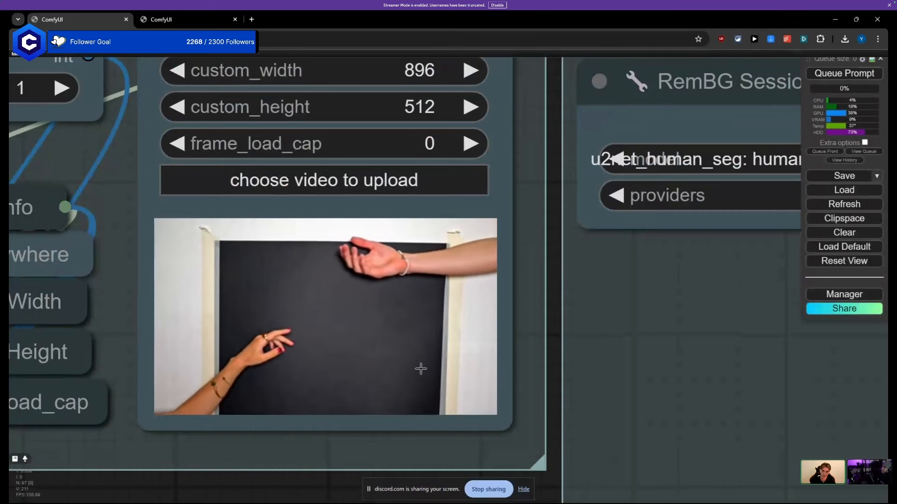
pyautogui.click(364, 299)
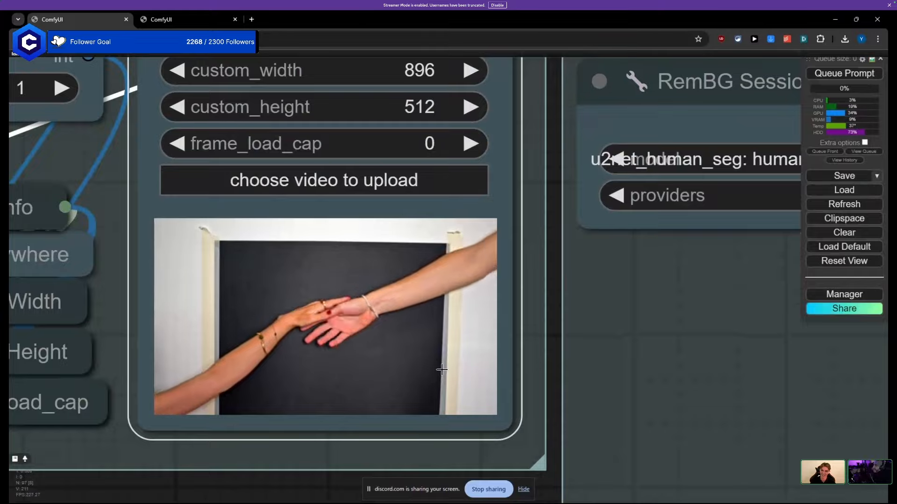
pyautogui.scroll(-3, 414, 362)
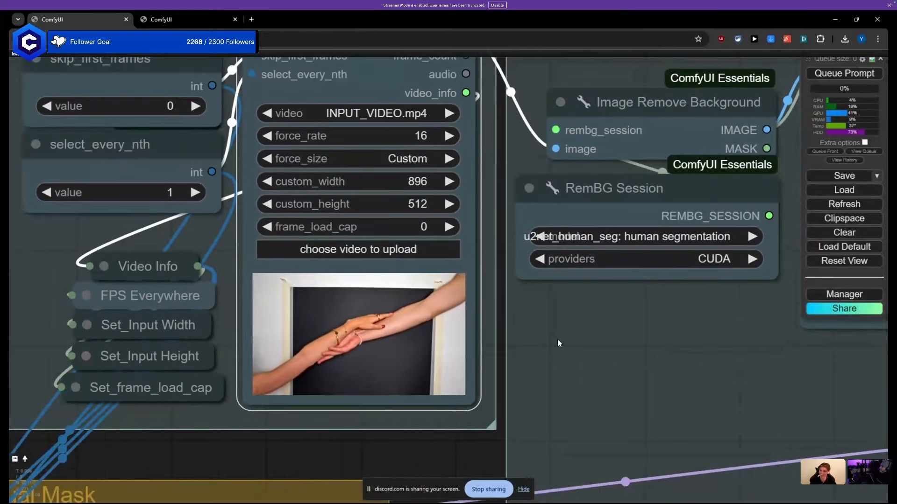
# Step: Set the Input Video node's frame_load_cap to 25 in the Video Loader group
pyautogui.moveTo(557, 339); pyautogui.dragTo(274, 362)
pyautogui.scroll(-5, 481, 344)
pyautogui.scroll(-2, 335, 397)
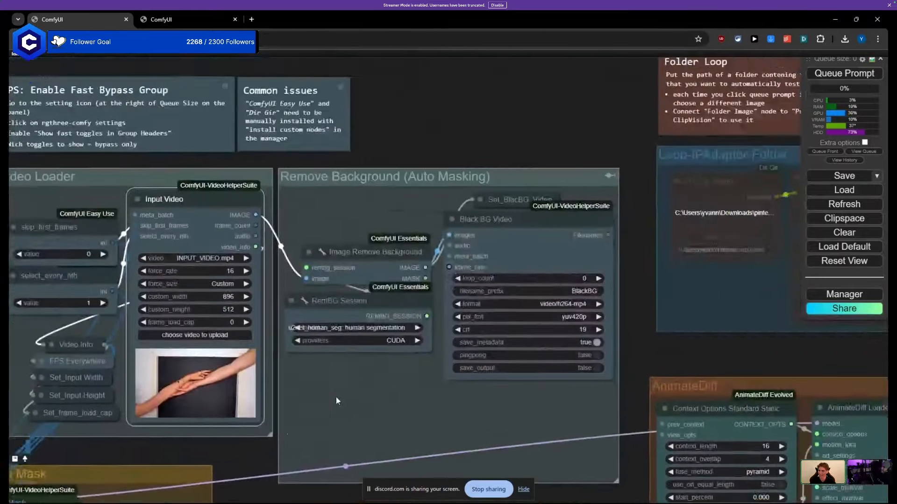
pyautogui.scroll(-1, 369, 378)
pyautogui.scroll(4, 237, 299)
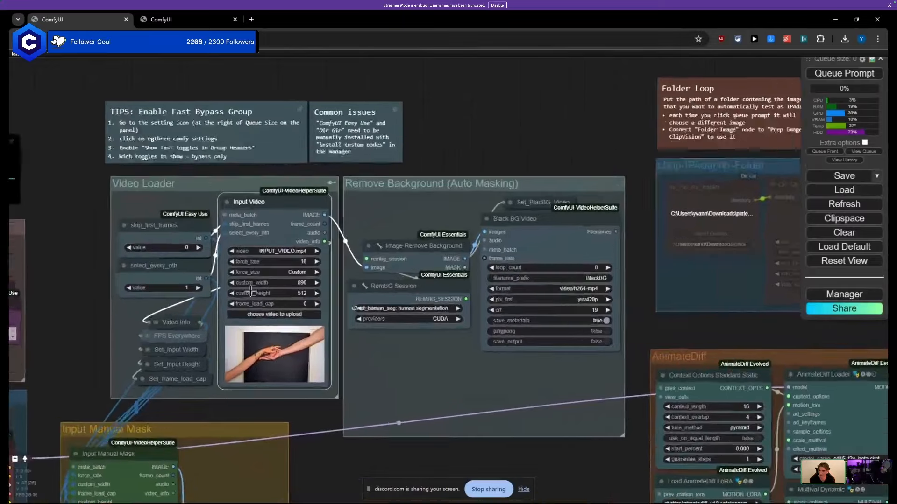
pyautogui.click(296, 309)
pyautogui.write('25')
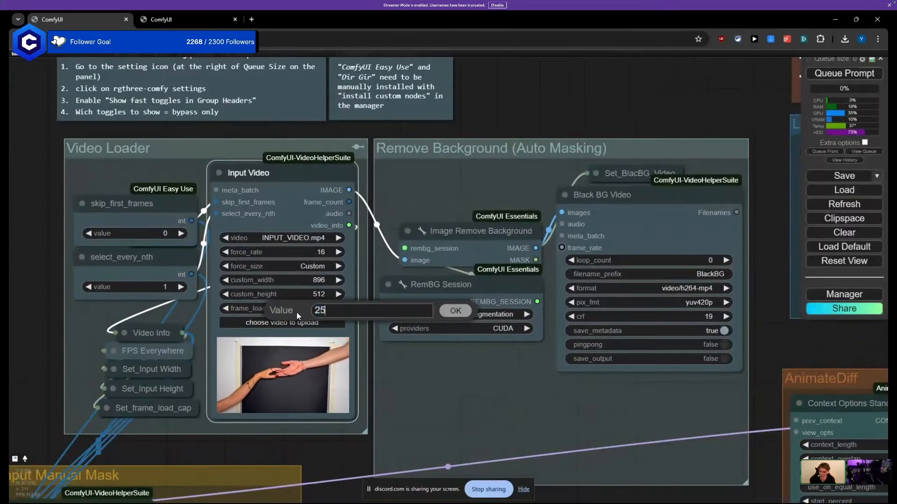
pyautogui.press('Return')
# Step: Set the skip_first_frames node's value to 150
pyautogui.click(111, 232)
pyautogui.write('1')
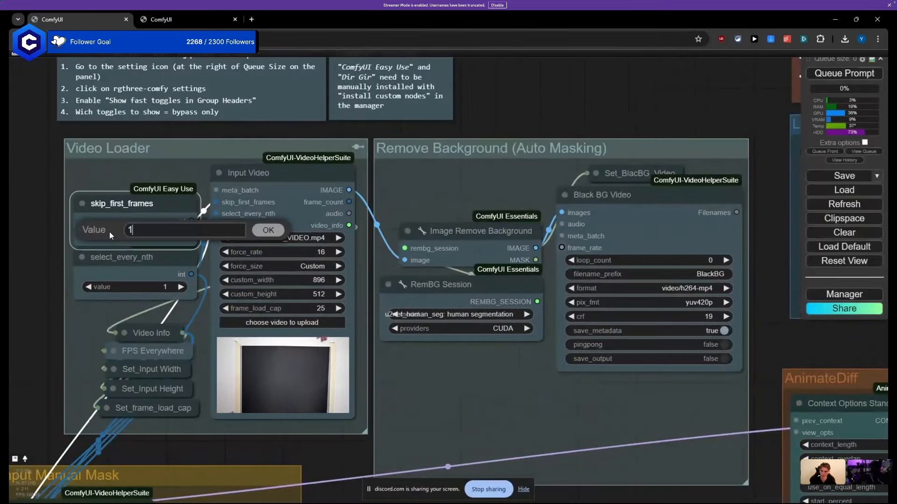
pyautogui.write('50')
pyautogui.press('Return')
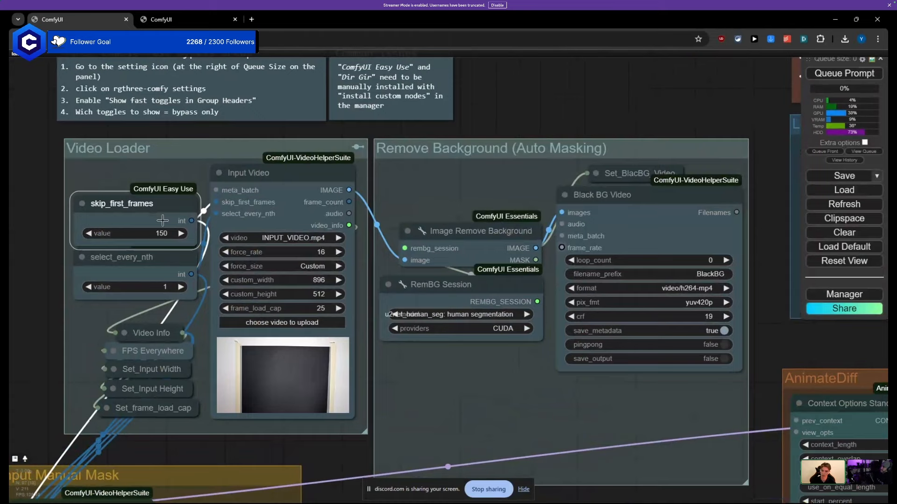
# Step: Reposition the skip_first_frames and select_every_nth nodes so they stack without overlapping inside the Video Loader group
pyautogui.scroll(5, 238, 342)
pyautogui.scroll(-5, 320, 349)
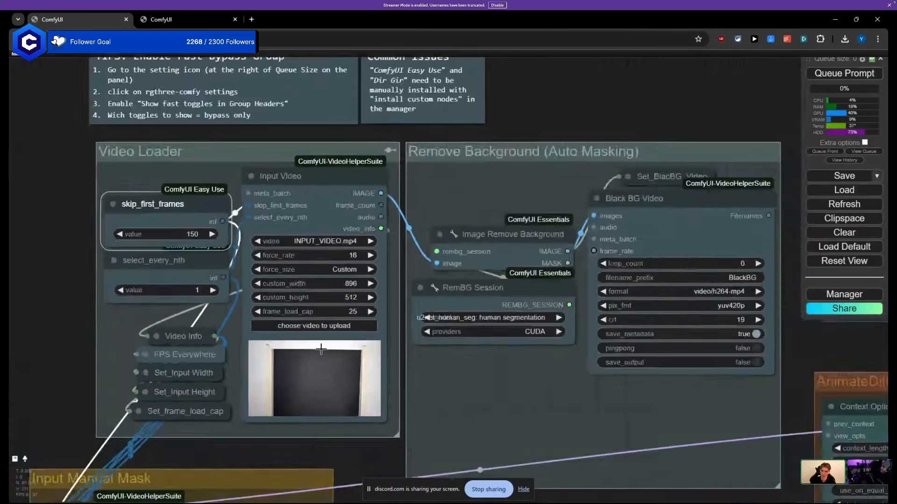
pyautogui.scroll(-2, 320, 349)
pyautogui.scroll(4, 335, 393)
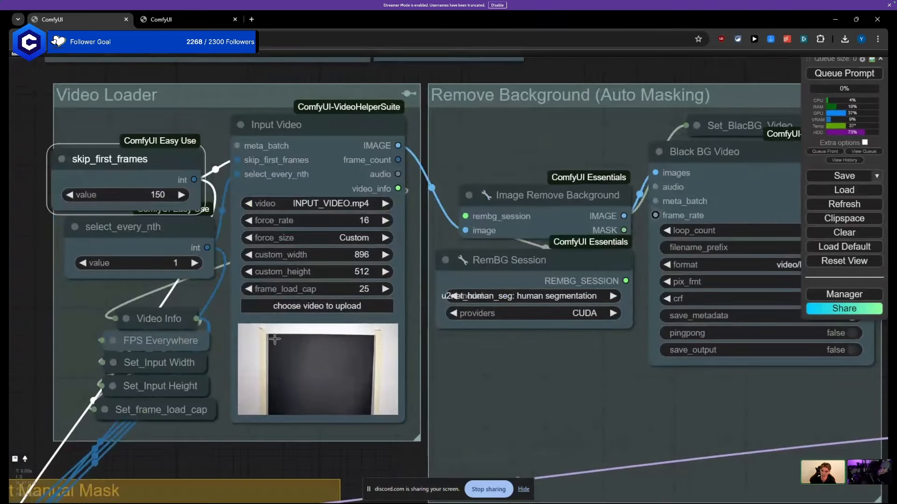
pyautogui.moveTo(101, 157); pyautogui.dragTo(107, 129)
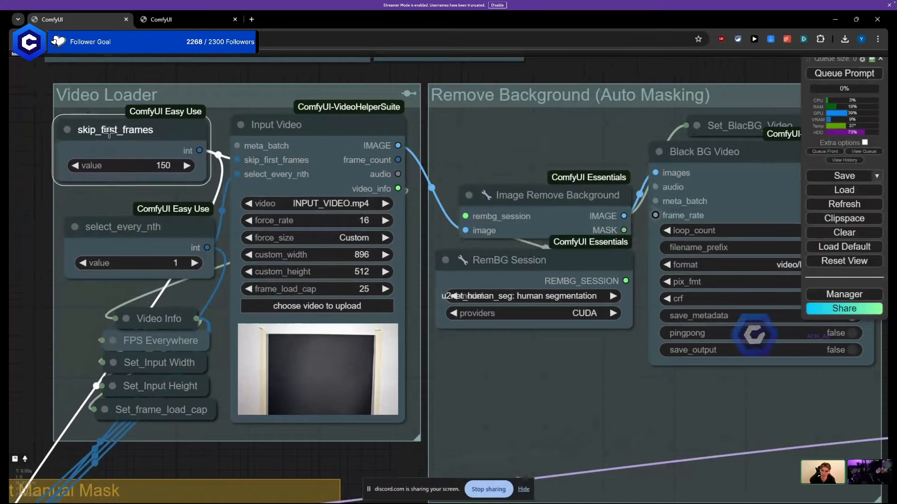
pyautogui.moveTo(144, 227); pyautogui.dragTo(132, 216)
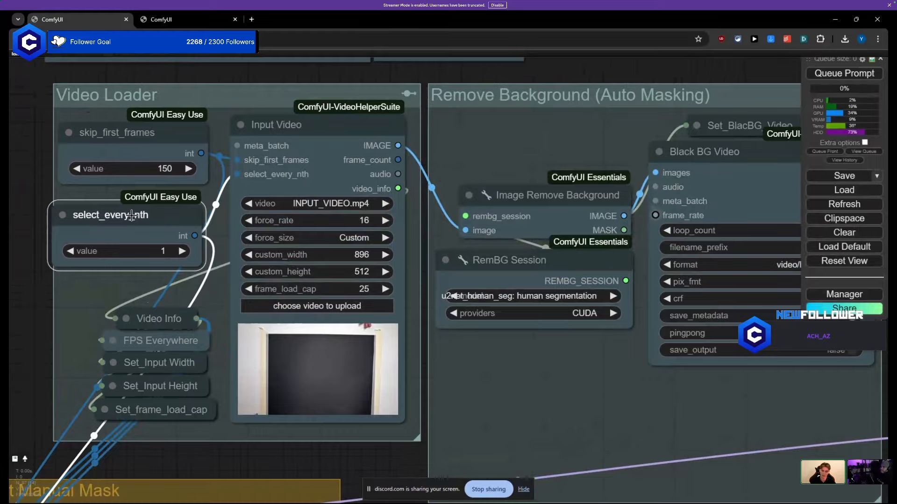
pyautogui.moveTo(132, 216); pyautogui.dragTo(138, 214)
pyautogui.moveTo(136, 153); pyautogui.dragTo(136, 155)
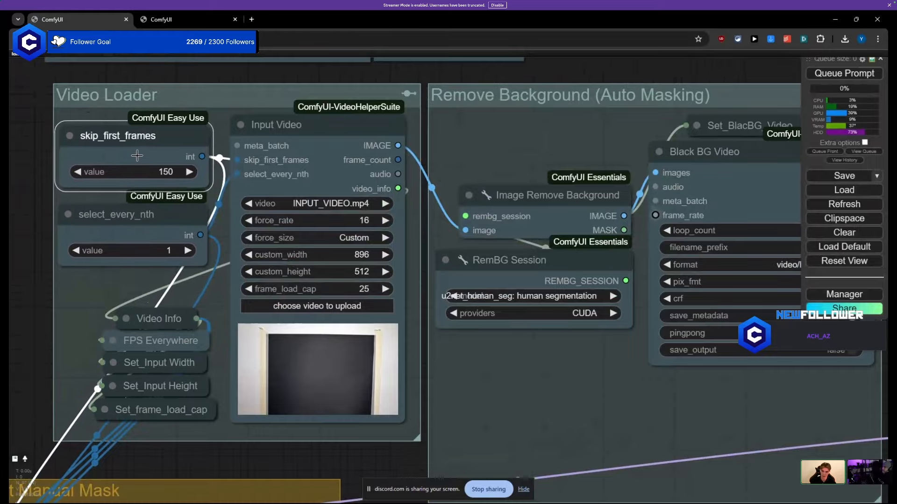
# Step: Nudge the Input Manual Mask node slightly upward in its group and queue the prompt to run the workflow
pyautogui.scroll(-5, 137, 156)
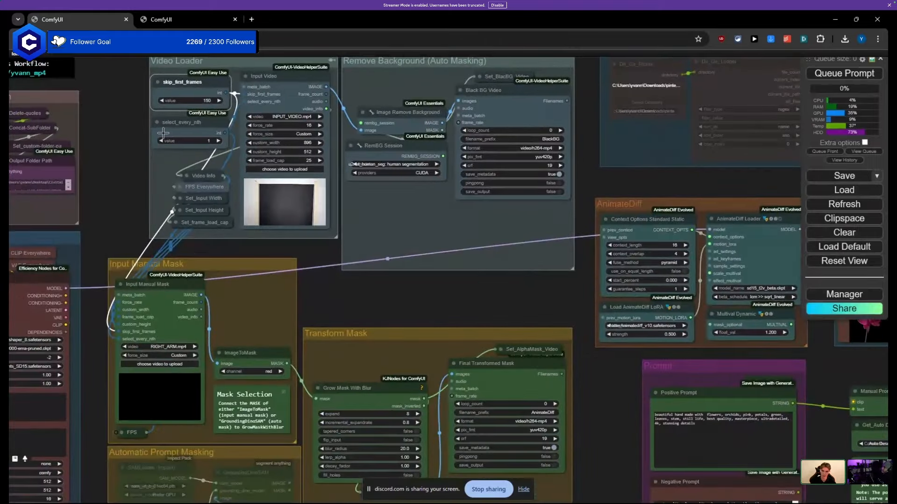
pyautogui.click(163, 133)
pyautogui.moveTo(180, 374); pyautogui.dragTo(179, 372)
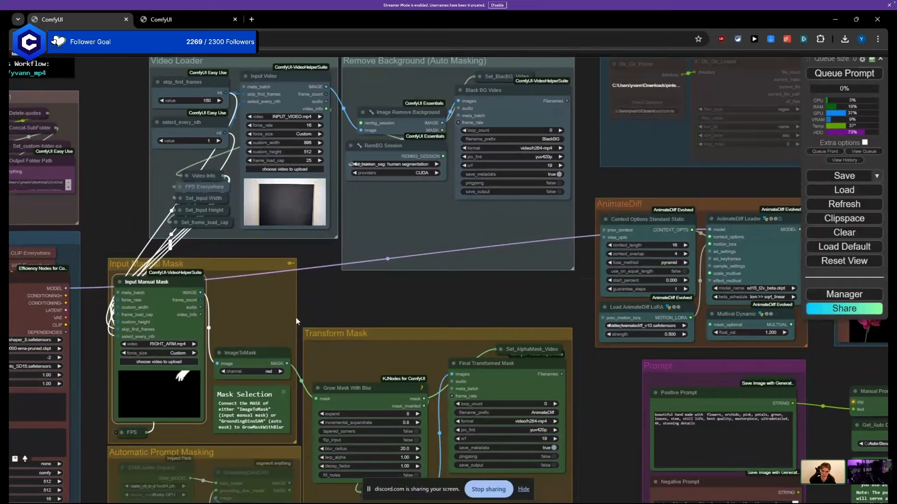
pyautogui.moveTo(407, 322); pyautogui.dragTo(384, 350)
pyautogui.scroll(5, 267, 229)
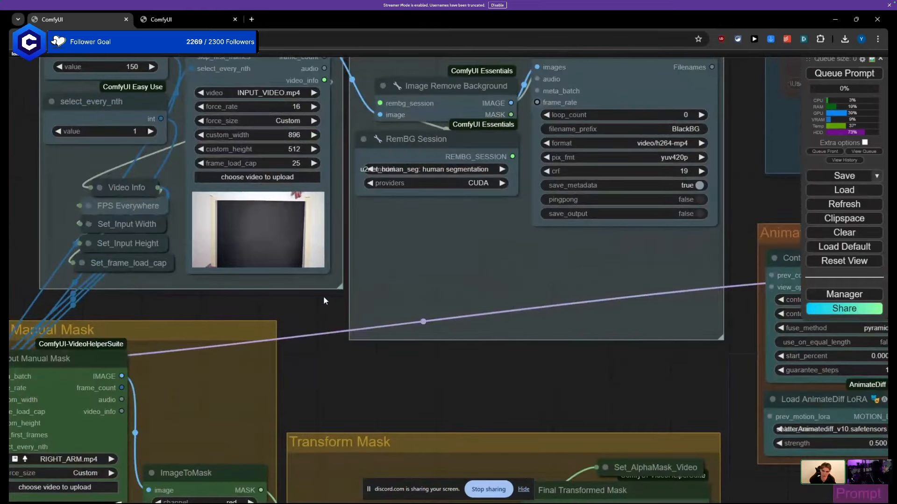
pyautogui.scroll(-3, 323, 296)
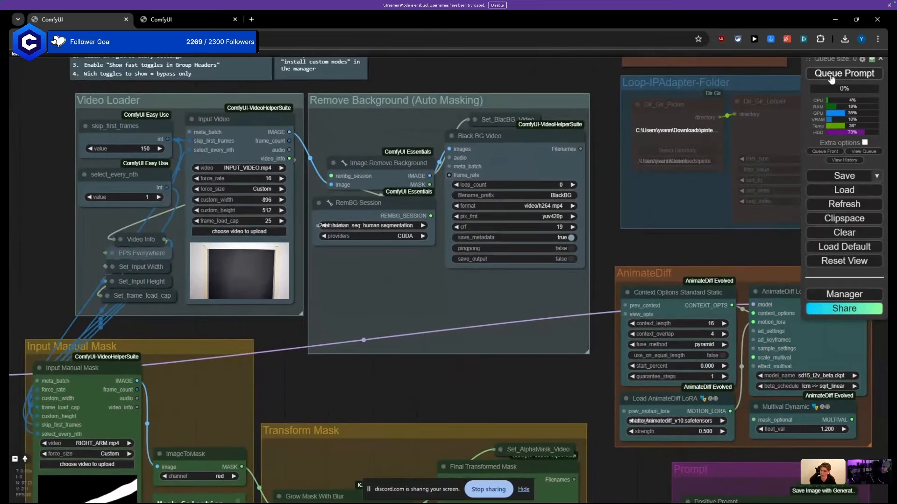
# Step: Move the Image Remove Background and RemBG Session nodes higher inside the Remove Background (Auto Masking) group
pyautogui.scroll(-7, 421, 273)
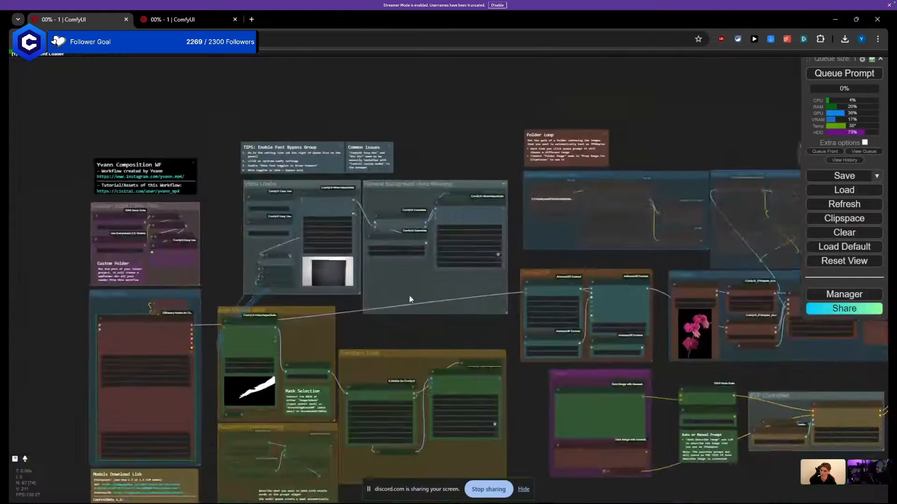
pyautogui.moveTo(409, 296); pyautogui.dragTo(447, 236)
pyautogui.scroll(2, 166, 291)
pyautogui.scroll(2, 167, 292)
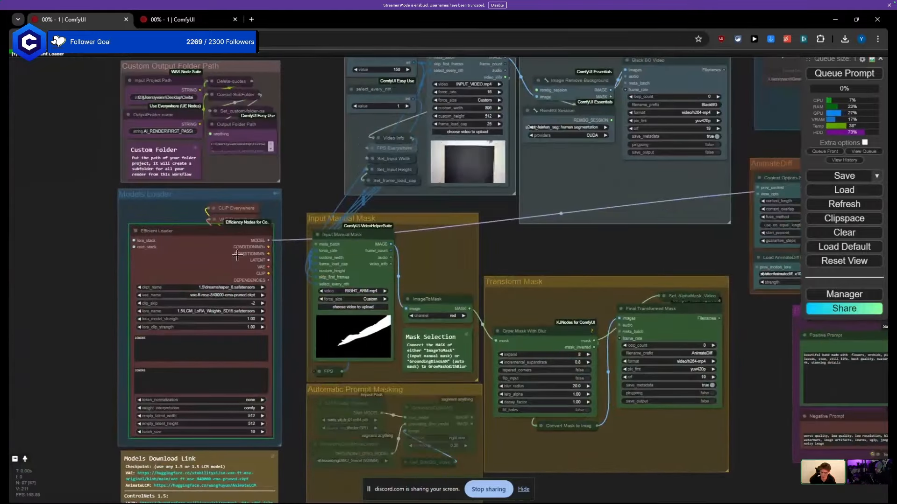
pyautogui.moveTo(332, 164); pyautogui.dragTo(210, 258)
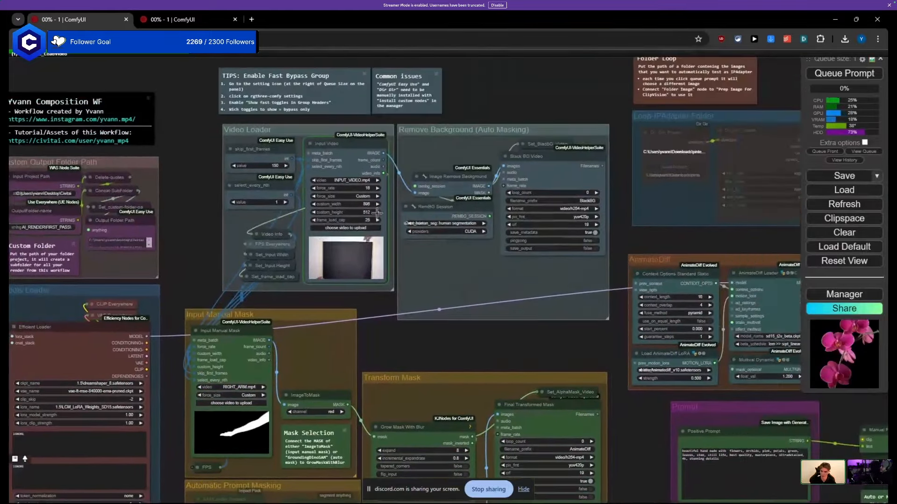
pyautogui.scroll(1, 513, 191)
pyautogui.scroll(3, 513, 191)
pyautogui.moveTo(414, 171); pyautogui.dragTo(410, 133)
pyautogui.moveTo(412, 216); pyautogui.dragTo(410, 191)
# Step: Follow the run through the Remove Background group and examine the video preview in the Black BG Video node
pyautogui.scroll(-6, 402, 294)
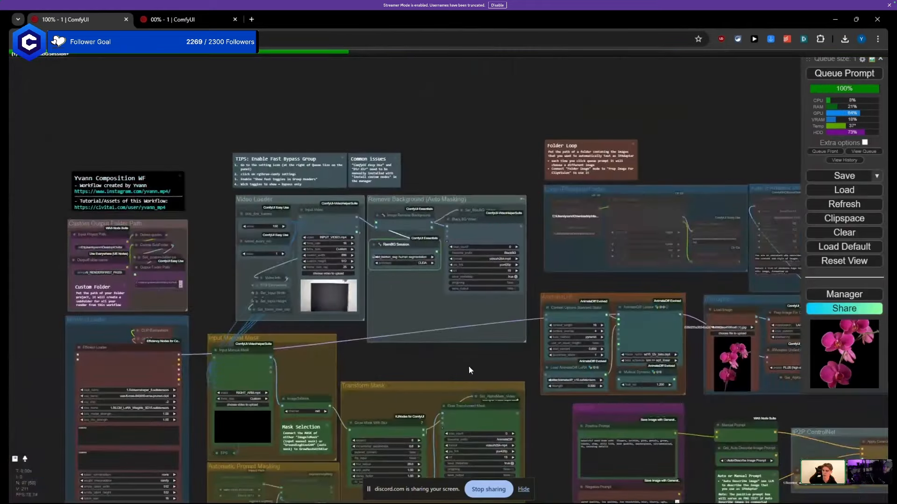
pyautogui.moveTo(480, 356); pyautogui.dragTo(353, 312)
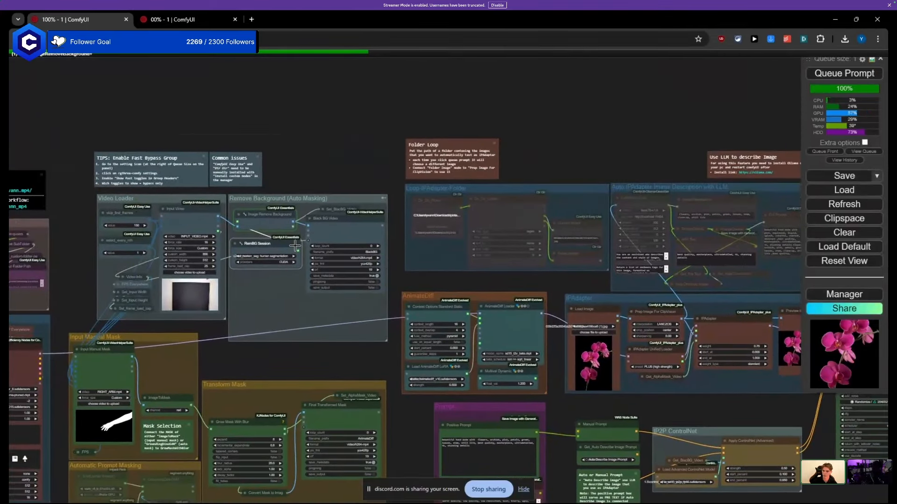
pyautogui.scroll(5, 295, 245)
pyautogui.scroll(5, 85, 326)
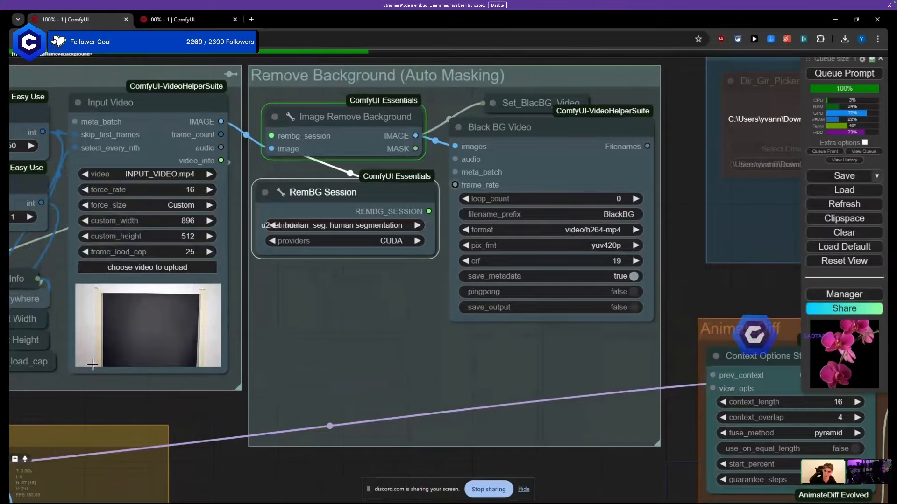
pyautogui.scroll(-7, 191, 333)
pyautogui.moveTo(209, 396); pyautogui.dragTo(232, 345)
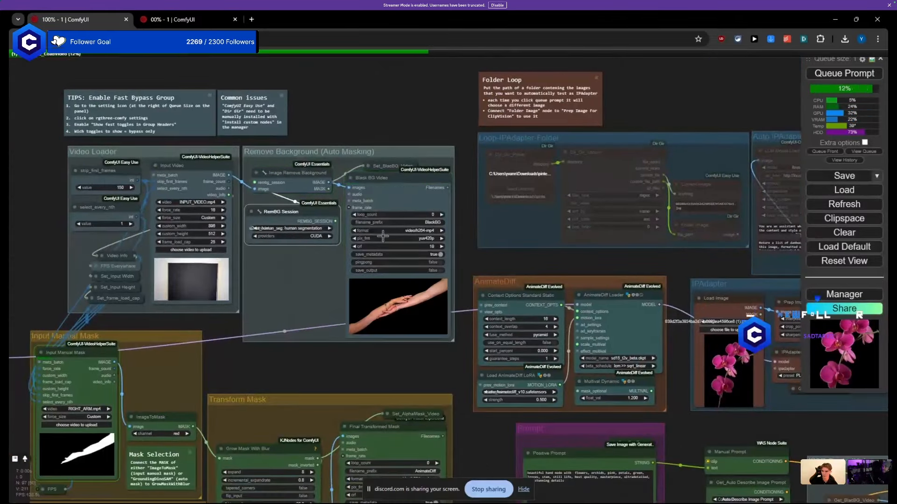
pyautogui.scroll(10, 387, 304)
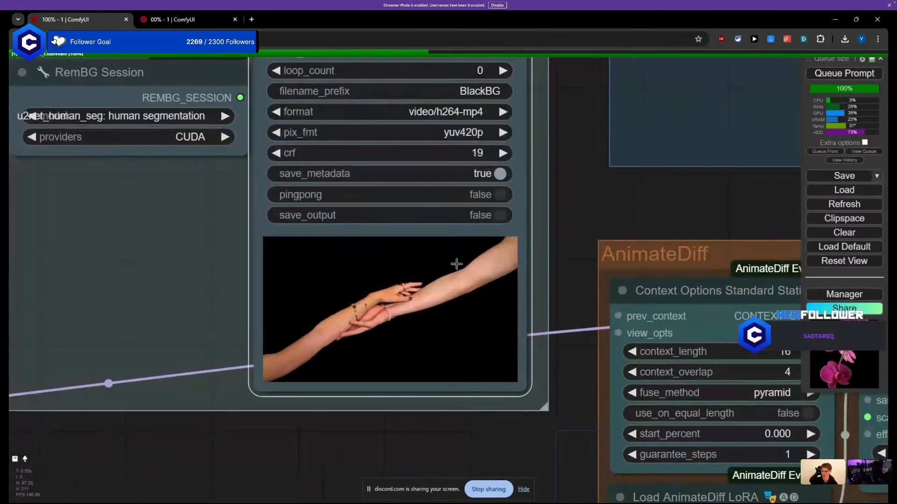
pyautogui.scroll(4, 439, 301)
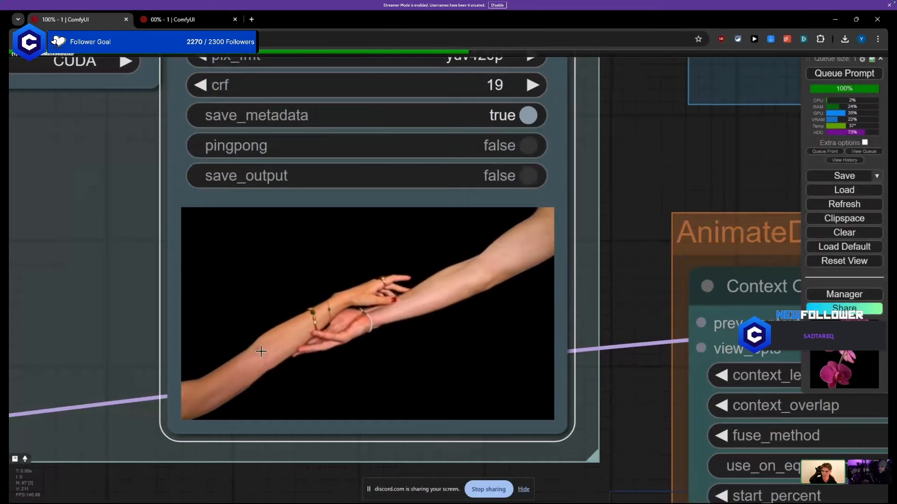
# Step: Inspect the cut-out hands in the Black BG Video preview, comparing a close-up with the wider view
pyautogui.scroll(-7, 395, 332)
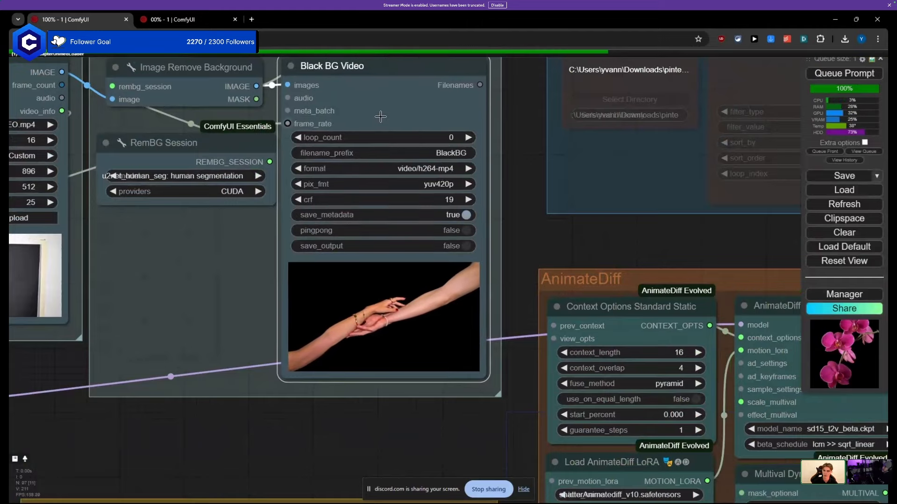
pyautogui.scroll(-7, 248, 255)
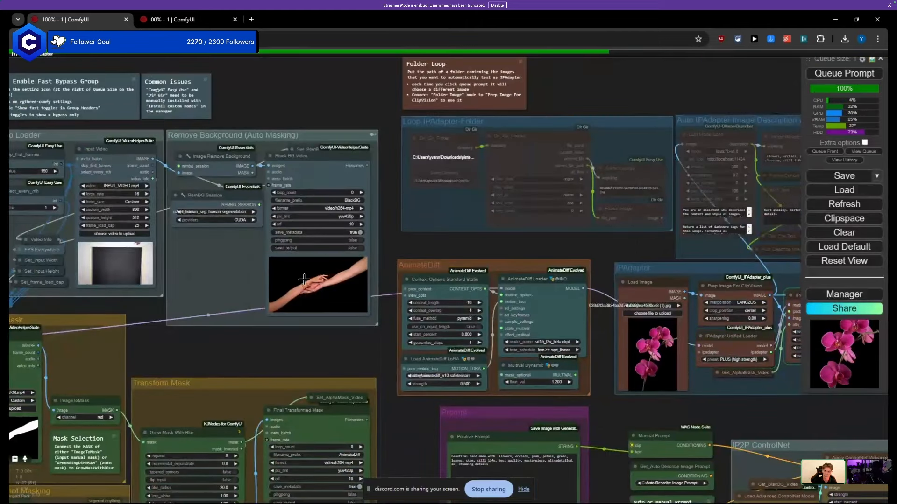
pyautogui.scroll(8, 310, 277)
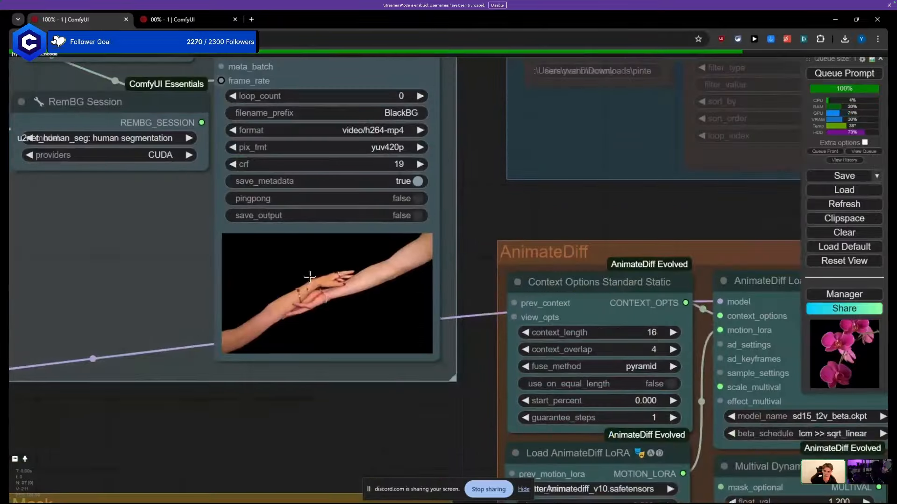
pyautogui.scroll(6, 310, 277)
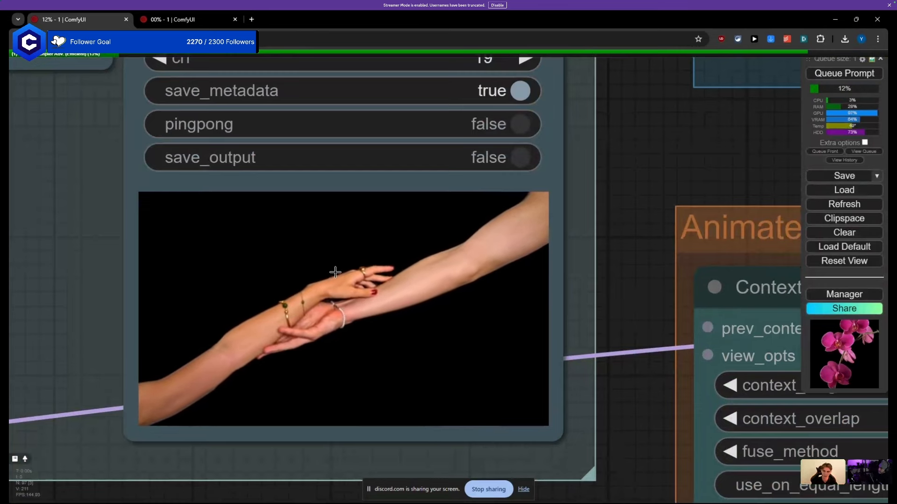
pyautogui.scroll(-5, 335, 272)
pyautogui.scroll(-3, 335, 271)
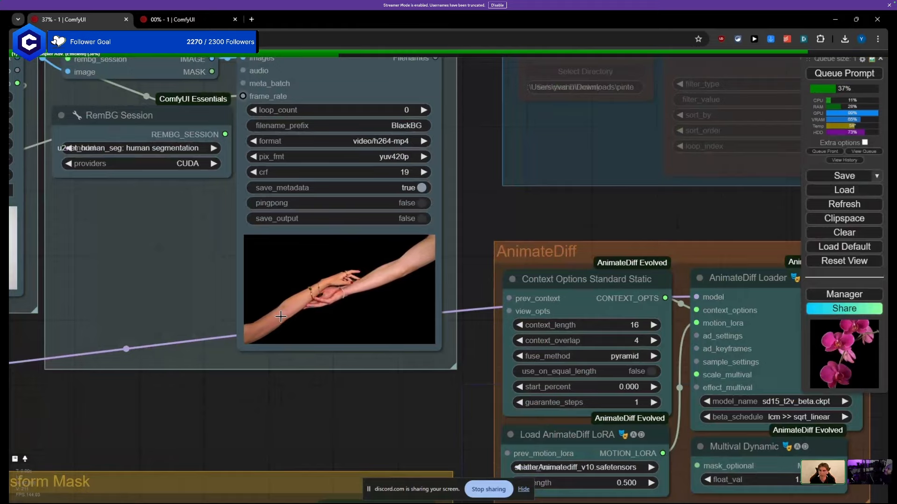
pyautogui.scroll(-2, 285, 317)
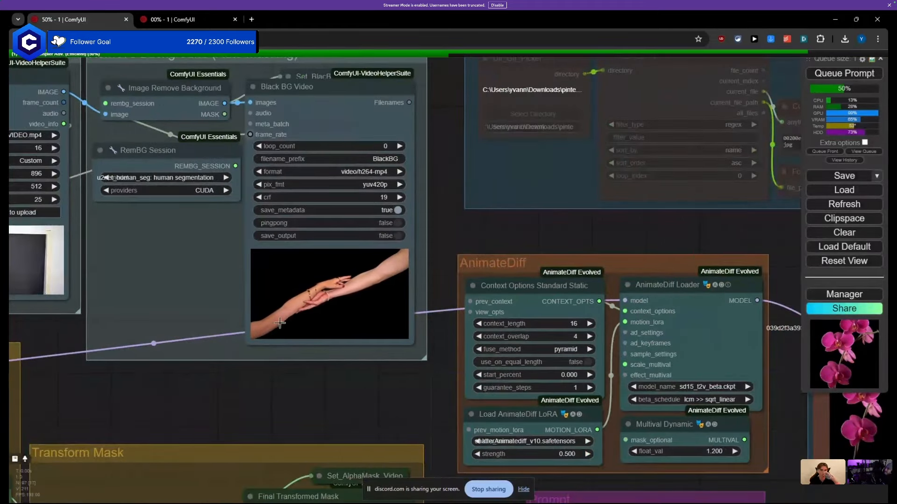
pyautogui.scroll(-3, 251, 365)
pyautogui.scroll(-2, 196, 292)
# Step: Look over the Loop-IPAdapter-Folder and Auto IPAdapter Image Description with LLM groups, including their explanatory notes
pyautogui.moveTo(192, 286); pyautogui.dragTo(9, 279)
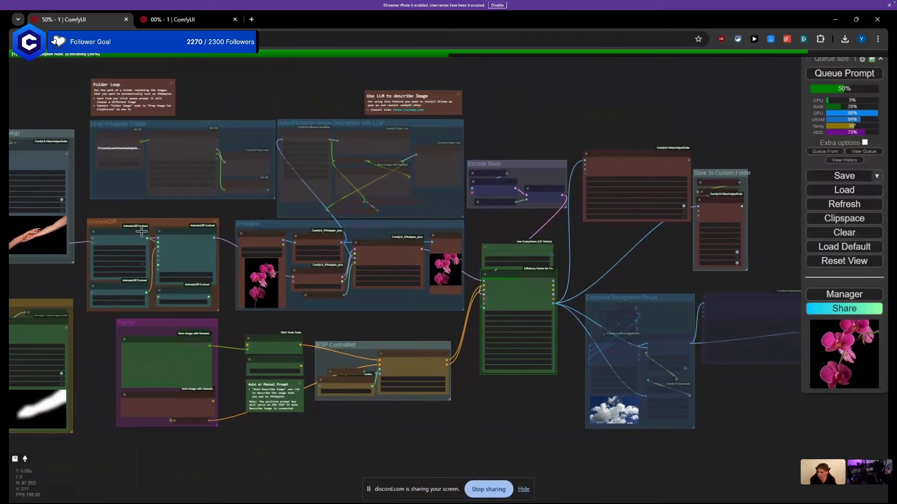
pyautogui.moveTo(252, 94); pyautogui.dragTo(332, 180)
pyautogui.scroll(4, 340, 239)
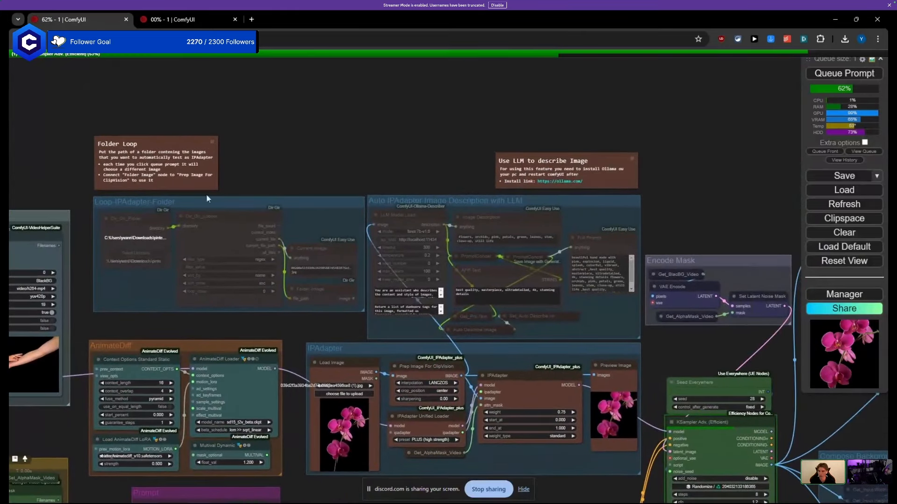
pyautogui.scroll(-6, 317, 180)
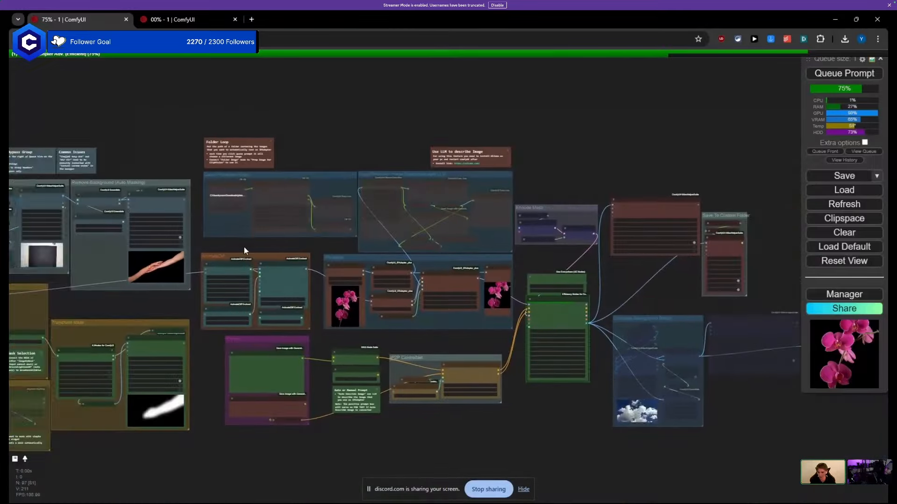
pyautogui.scroll(6, 266, 257)
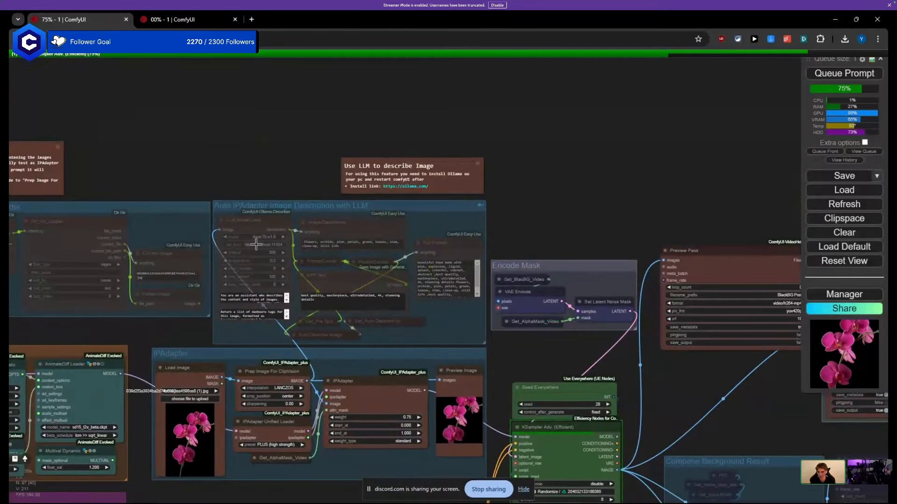
pyautogui.scroll(5, 256, 244)
pyautogui.moveTo(269, 151); pyautogui.dragTo(464, 172)
pyautogui.scroll(-4, 391, 168)
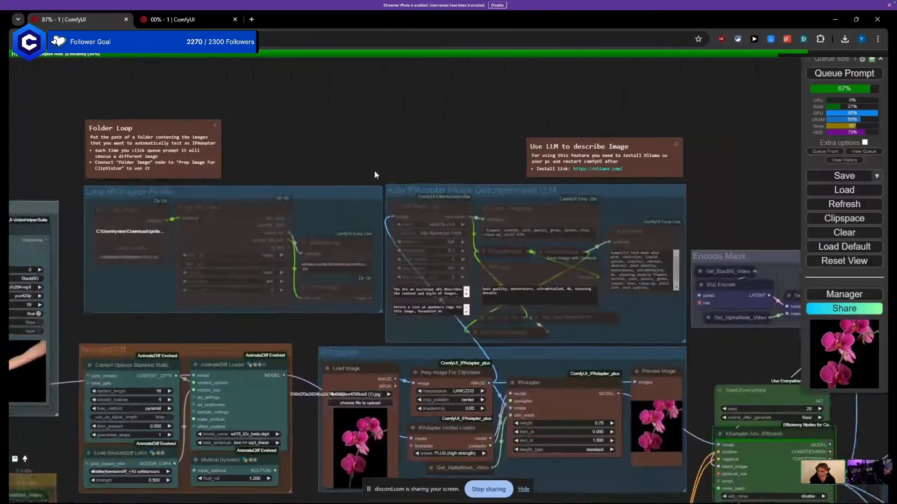
pyautogui.moveTo(374, 171); pyautogui.dragTo(317, 122)
pyautogui.scroll(-6, 311, 218)
# Step: Demonstrate the fast bypass toggle on the Input Manual Mask group by switching it repeatedly, leaving the group bypassed
pyautogui.moveTo(260, 349); pyautogui.dragTo(494, 286)
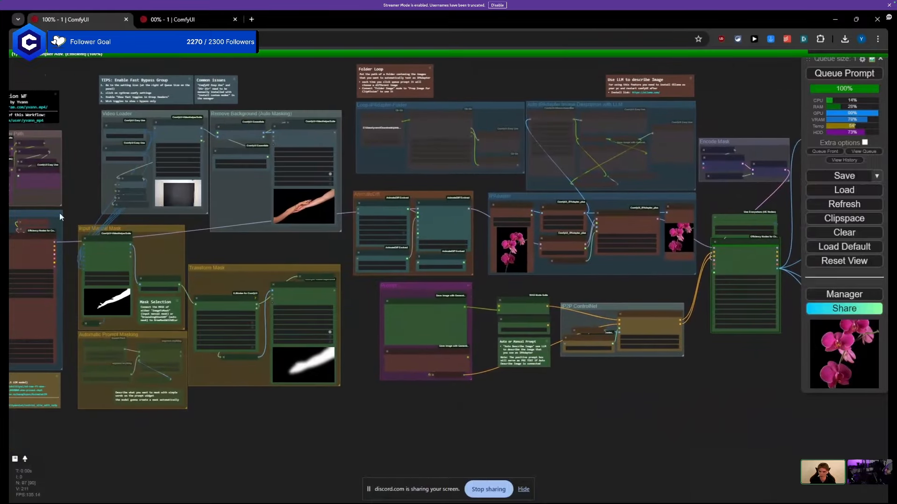
pyautogui.moveTo(240, 244); pyautogui.dragTo(407, 238)
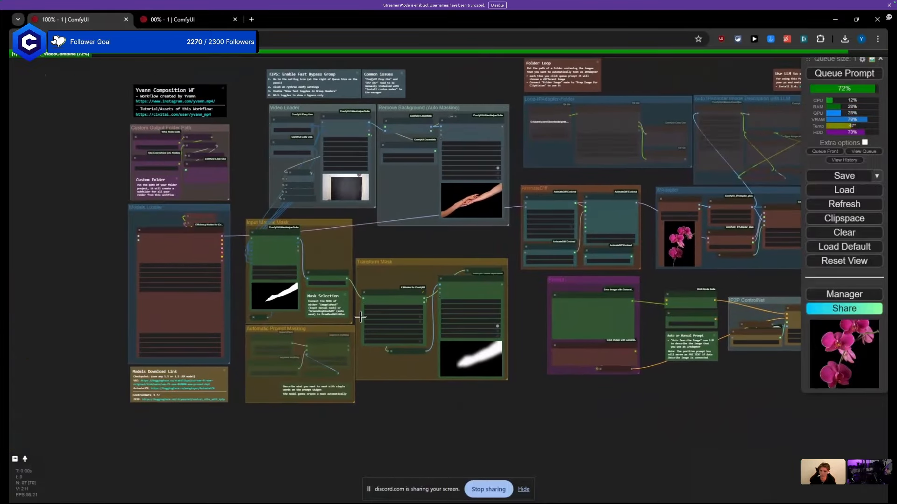
pyautogui.scroll(6, 362, 320)
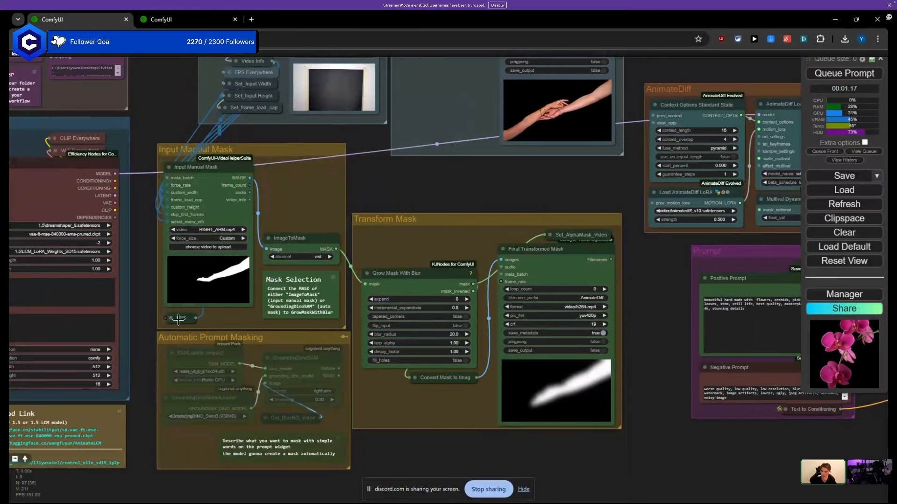
pyautogui.moveTo(155, 283); pyautogui.dragTo(274, 285)
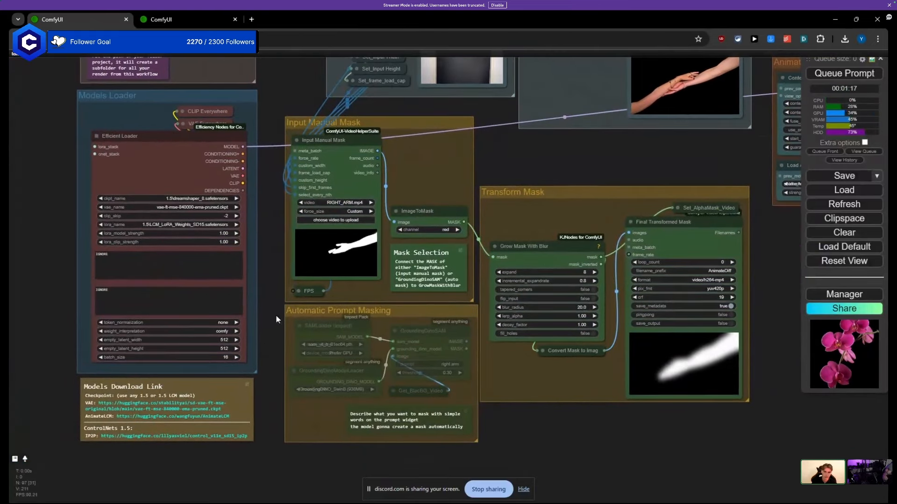
pyautogui.moveTo(269, 339); pyautogui.dragTo(221, 382)
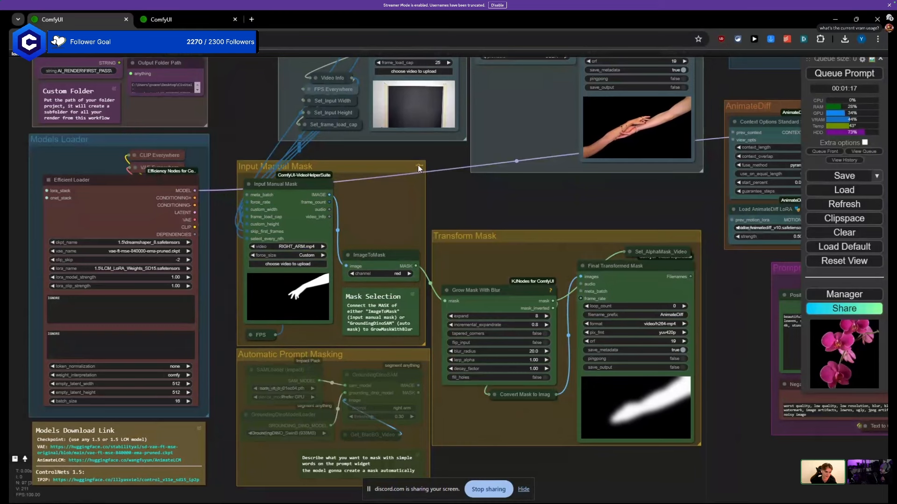
pyautogui.click(418, 166)
pyautogui.moveTo(393, 164); pyautogui.dragTo(396, 163)
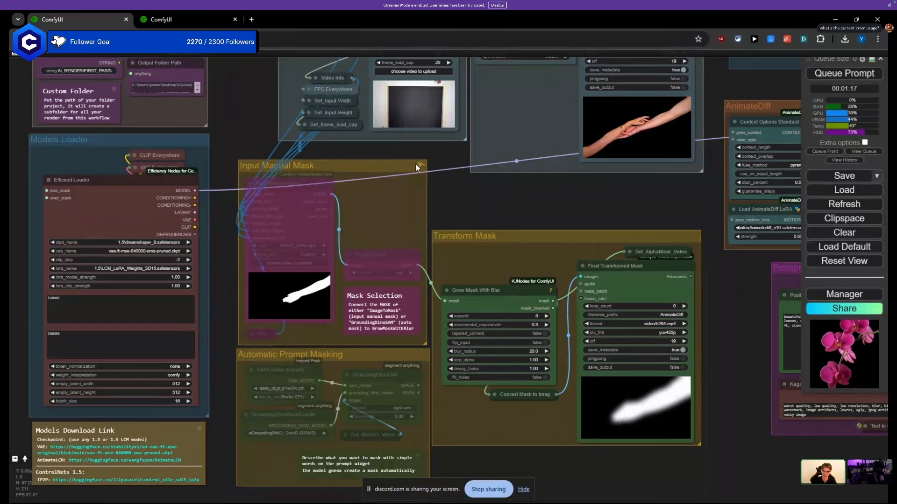
pyautogui.click(419, 166)
pyautogui.click(419, 167)
pyautogui.scroll(5, 422, 169)
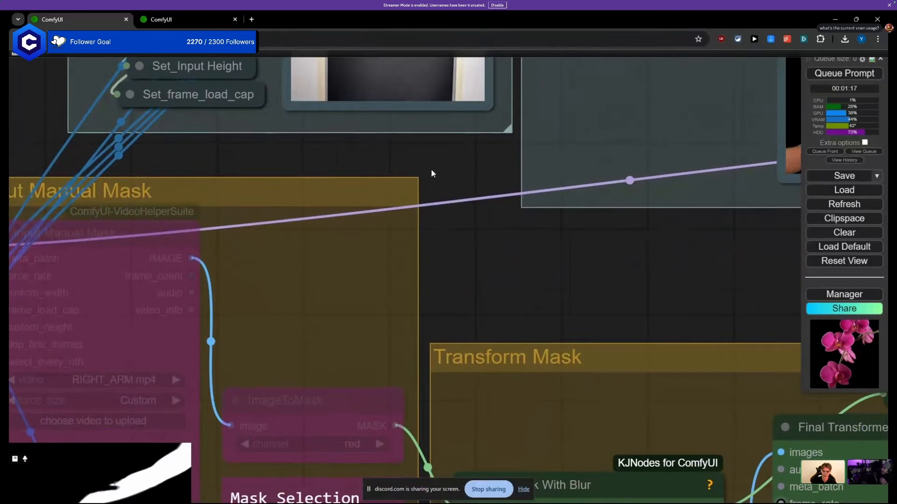
pyautogui.click(405, 189)
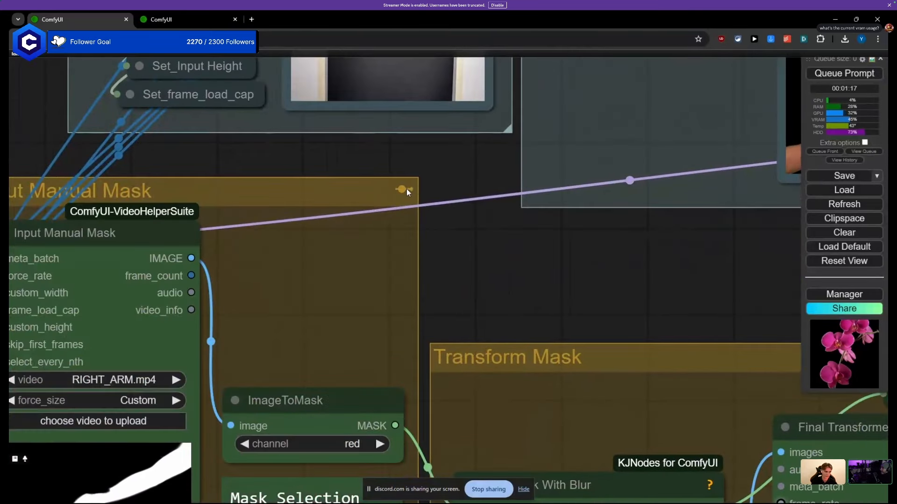
pyautogui.click(405, 190)
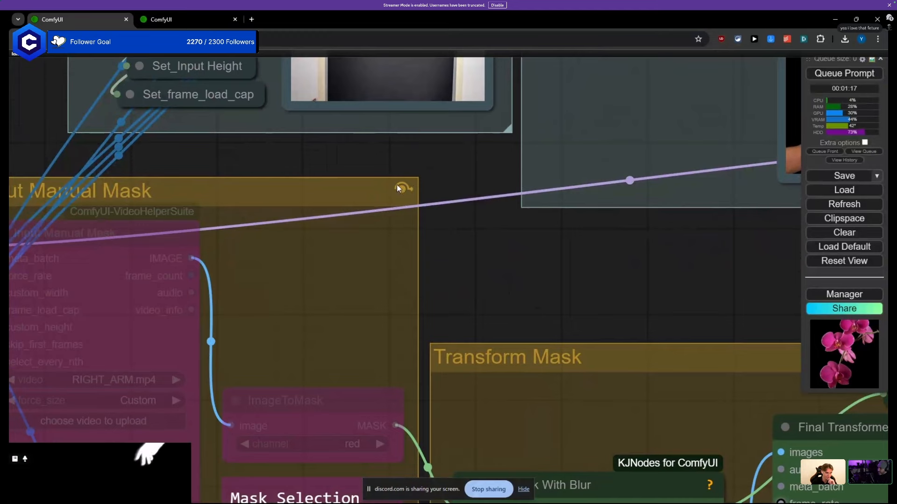
# Step: Move the floating queue menu panel lower on the canvas so its header with the settings gear is fully visible
pyautogui.scroll(-8, 387, 183)
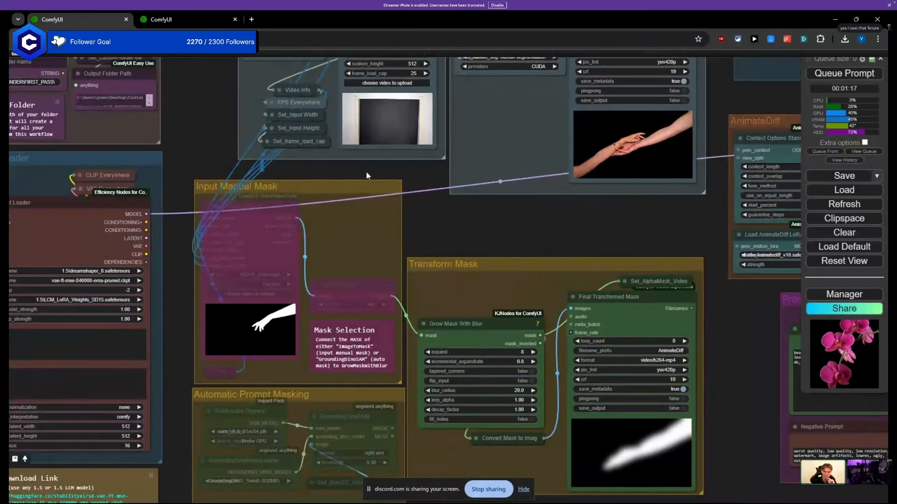
pyautogui.moveTo(806, 62); pyautogui.dragTo(817, 133)
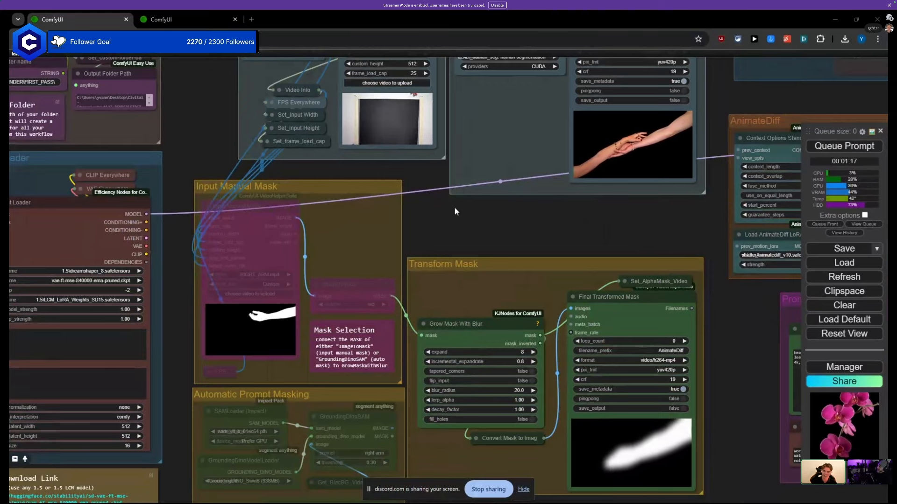
pyautogui.moveTo(454, 206); pyautogui.dragTo(405, 251)
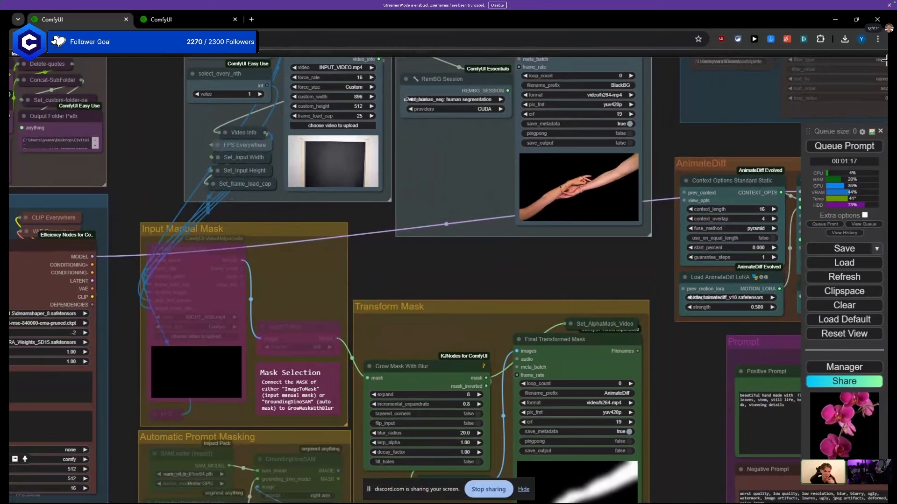
pyautogui.moveTo(808, 129); pyautogui.dragTo(819, 133)
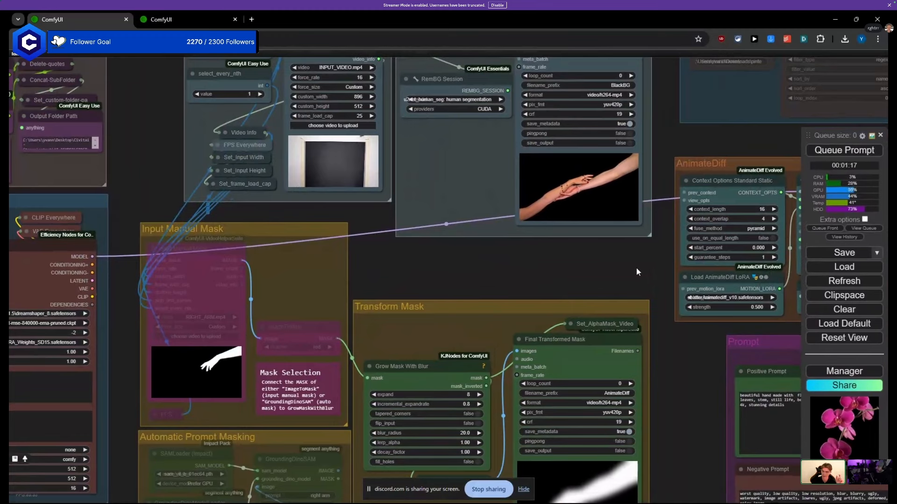
# Step: Open the general settings and bring up the rgthree-comfy settings dialog from there
pyautogui.scroll(-8, 530, 248)
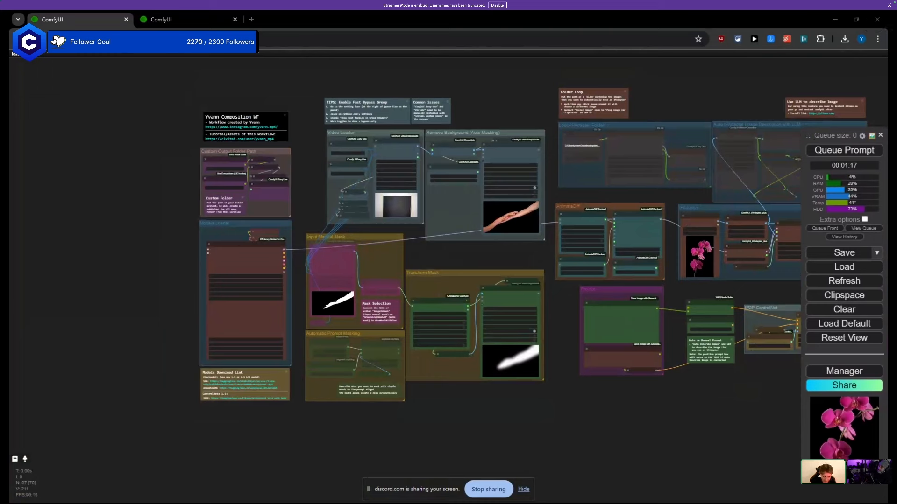
pyautogui.moveTo(456, 255); pyautogui.dragTo(402, 266)
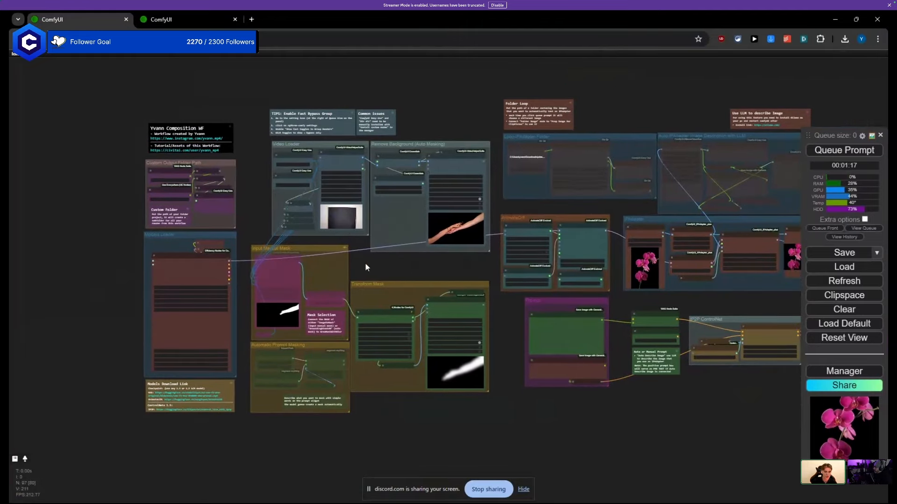
pyautogui.click(861, 138)
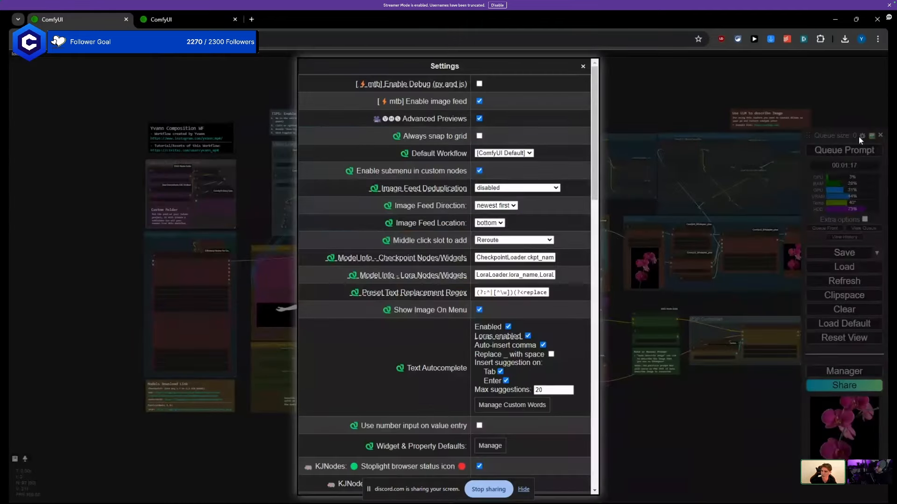
pyautogui.scroll(-15, 430, 274)
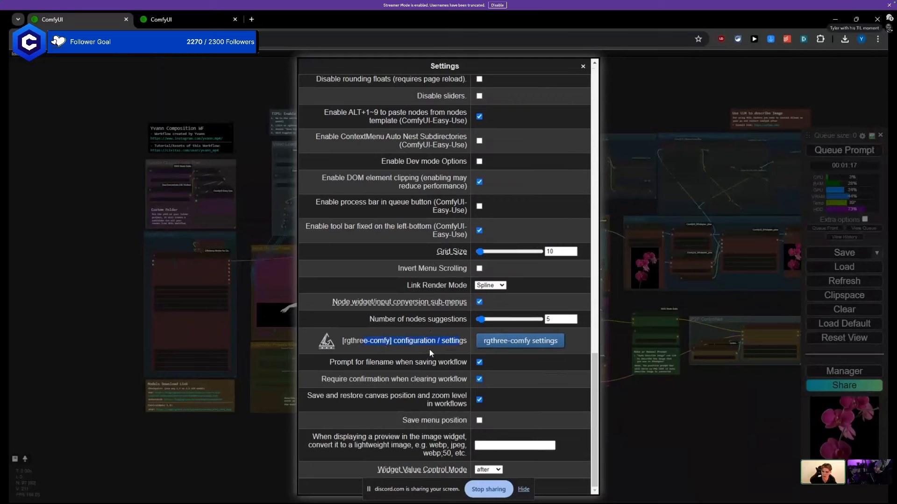
pyautogui.click(503, 342)
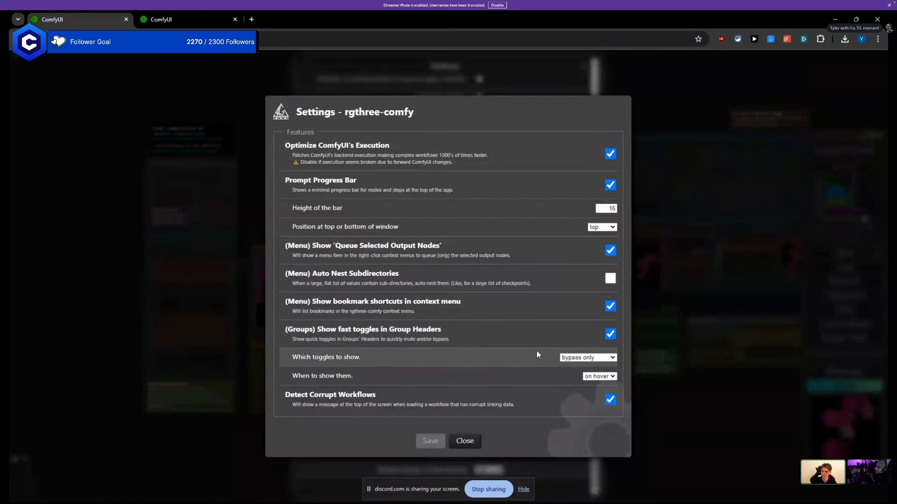
# Step: Turn Show fast toggles in Group Headers off and back on, keep bypass only as the toggle type, and close the rgthree-comfy settings
pyautogui.click(336, 329)
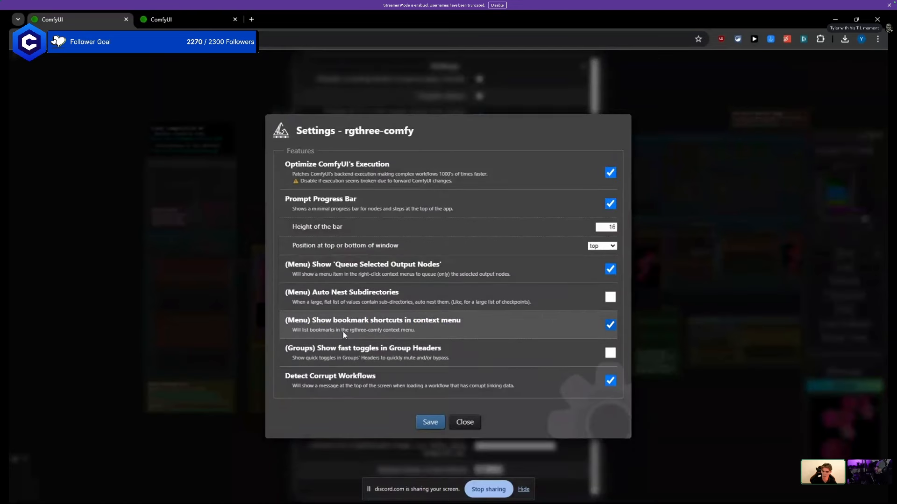
pyautogui.click(448, 351)
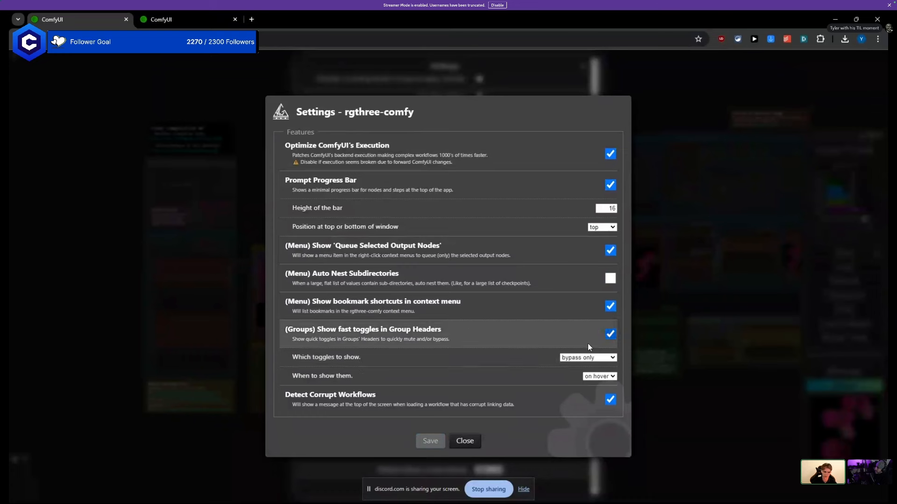
pyautogui.click(595, 358)
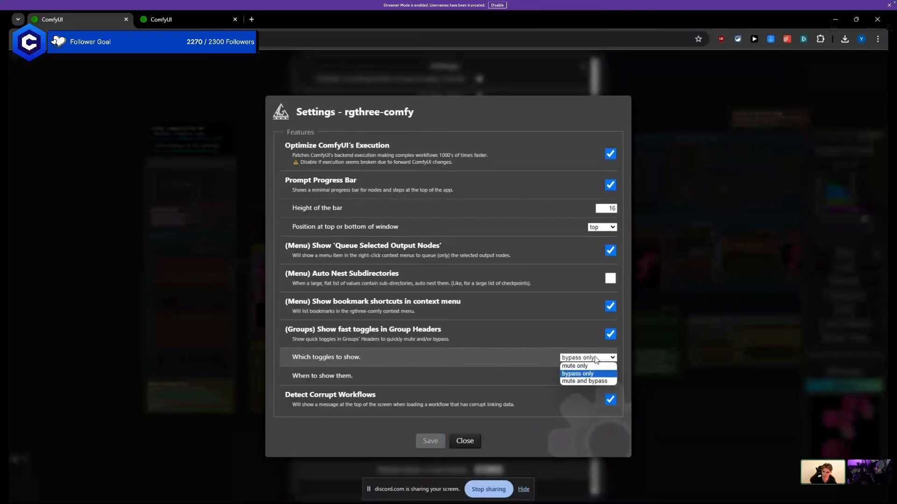
pyautogui.click(570, 374)
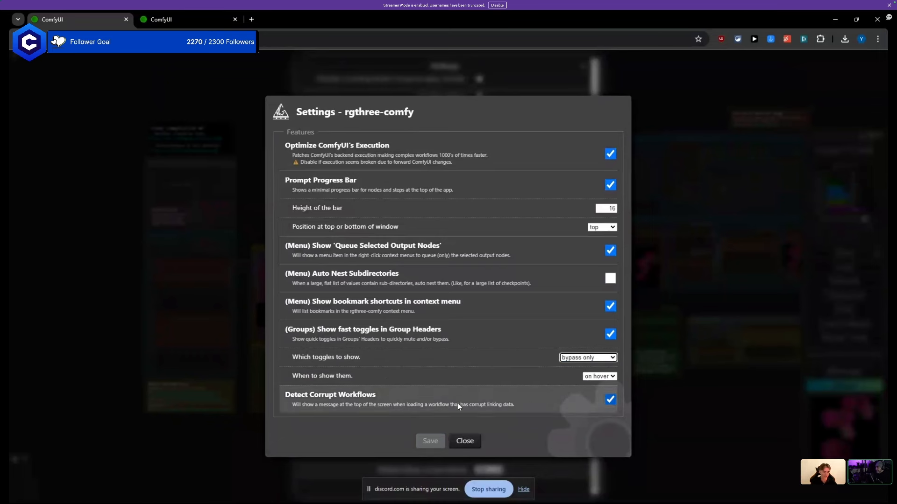
pyautogui.click(465, 442)
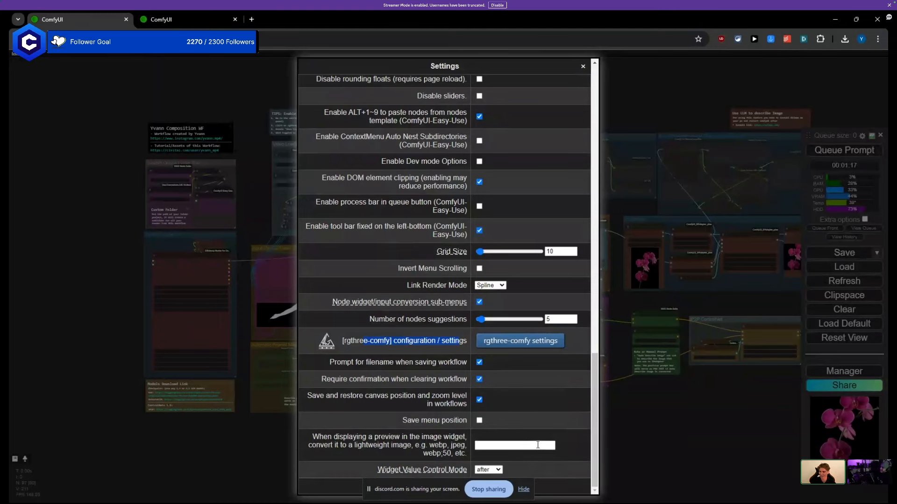
pyautogui.moveTo(554, 493)
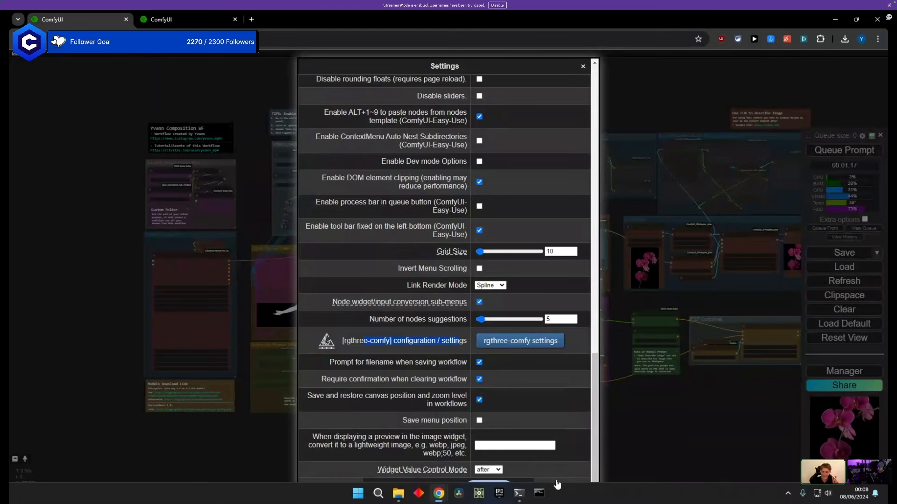
# Step: Close the general settings and place a Note node in the empty canvas area below the Transform Mask and prompt groups
pyautogui.press('Escape')
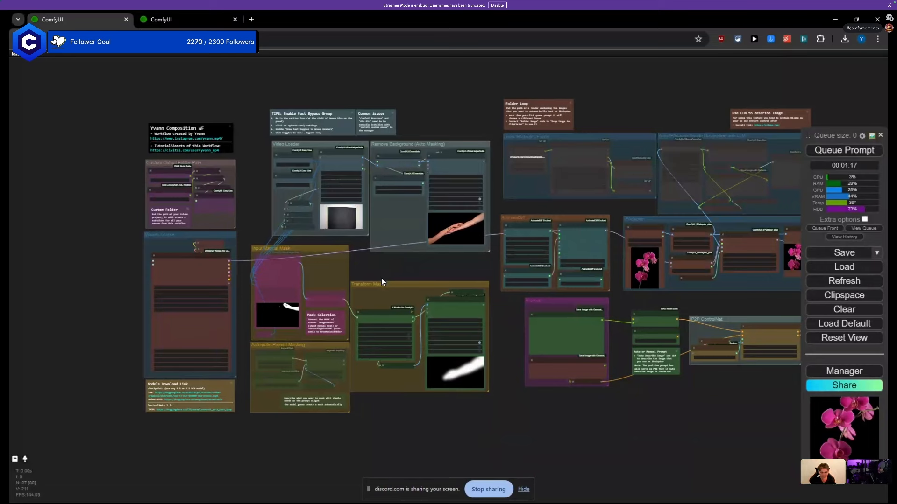
pyautogui.moveTo(394, 281); pyautogui.dragTo(355, 277)
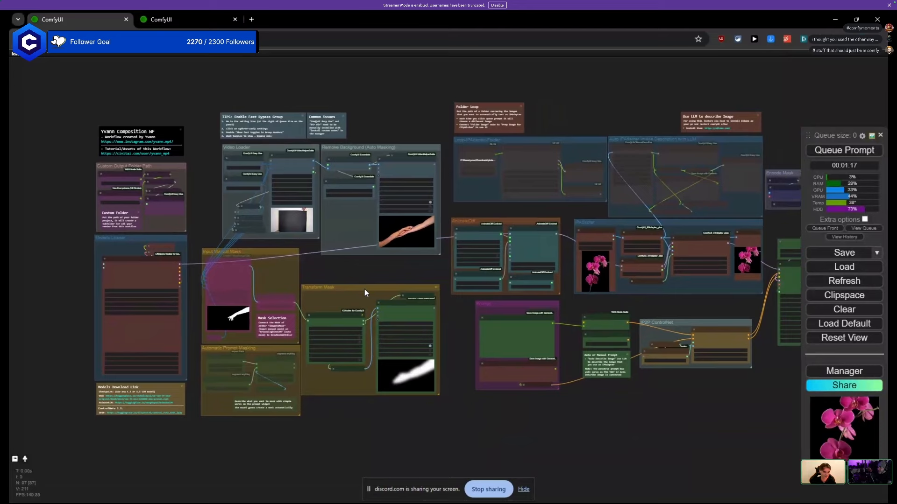
pyautogui.moveTo(332, 275); pyautogui.dragTo(342, 273)
pyautogui.scroll(4, 339, 280)
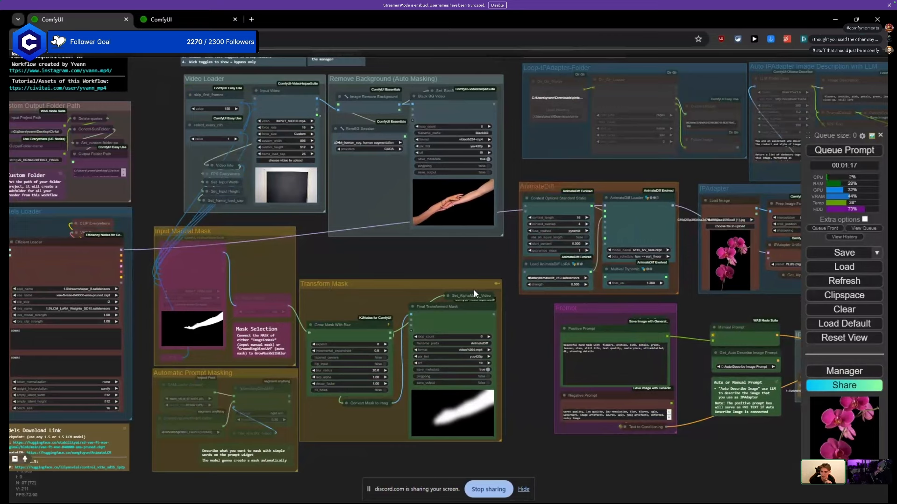
pyautogui.scroll(-2, 388, 245)
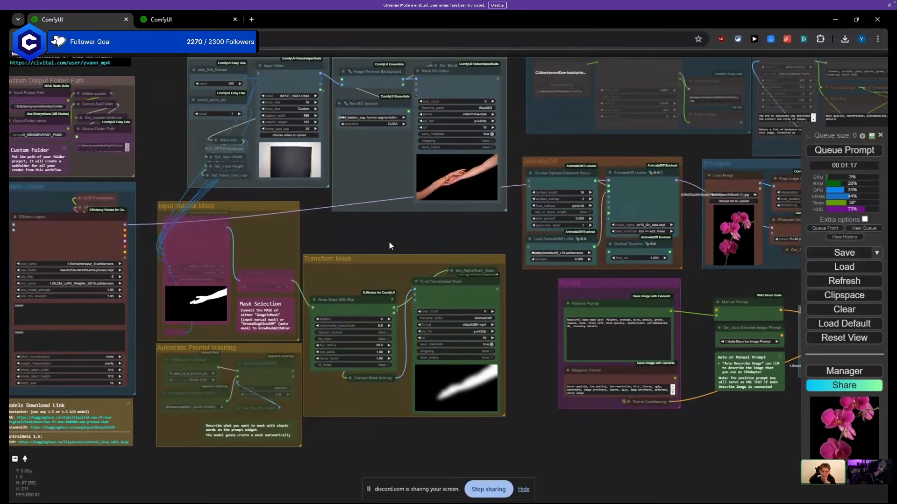
pyautogui.moveTo(517, 392); pyautogui.dragTo(311, 218)
pyautogui.doubleClick(314, 374)
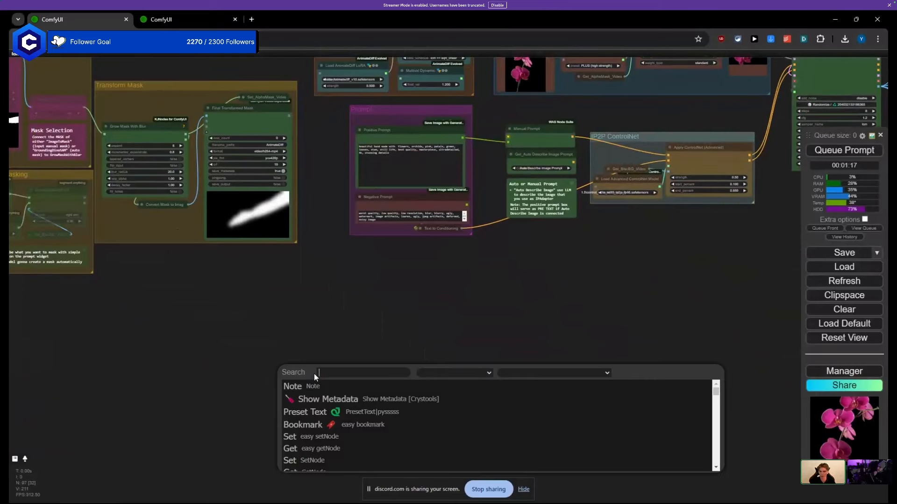
pyautogui.click(292, 386)
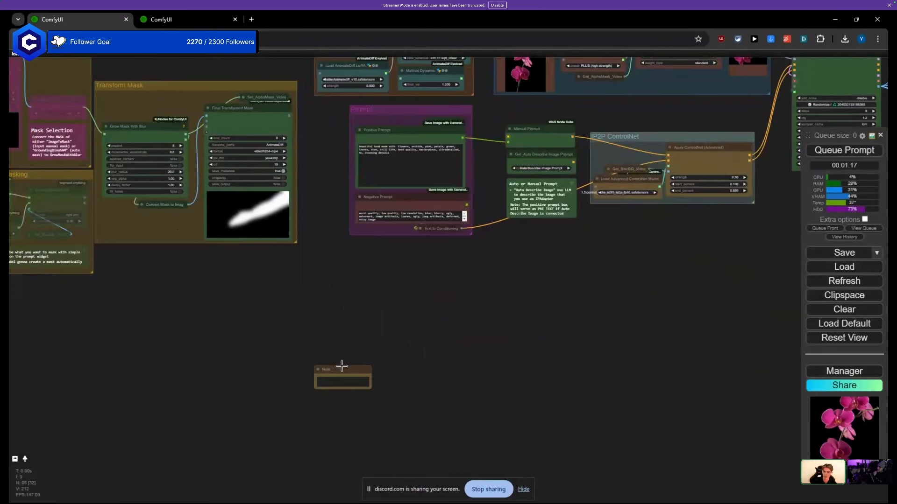
pyautogui.moveTo(341, 363); pyautogui.dragTo(314, 330)
# Step: Add an Easy-Use Bookmark node just below the note
pyautogui.doubleClick(338, 383)
pyautogui.click(346, 435)
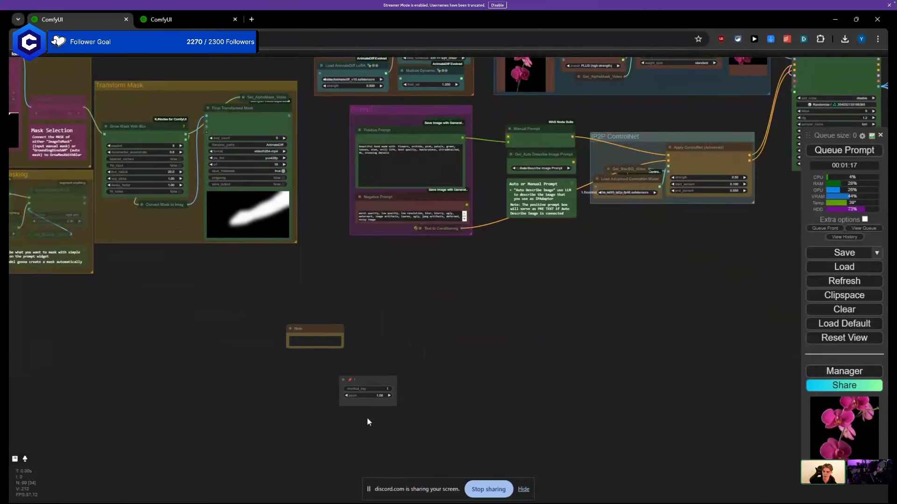
pyautogui.moveTo(372, 383); pyautogui.dragTo(321, 375)
# Step: Create a group titled dfdf beside the Note node and fit it to the Note and Bookmark nodes
pyautogui.scroll(3, 289, 369)
pyautogui.rightClick(258, 322)
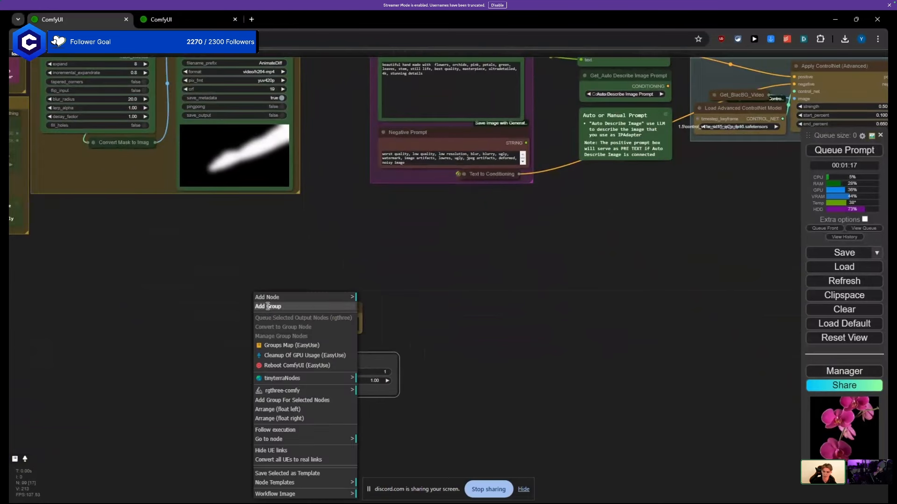
pyautogui.click(271, 304)
pyautogui.hotkey('ctrl', 'a')
pyautogui.write('dfdf')
pyautogui.press('Return')
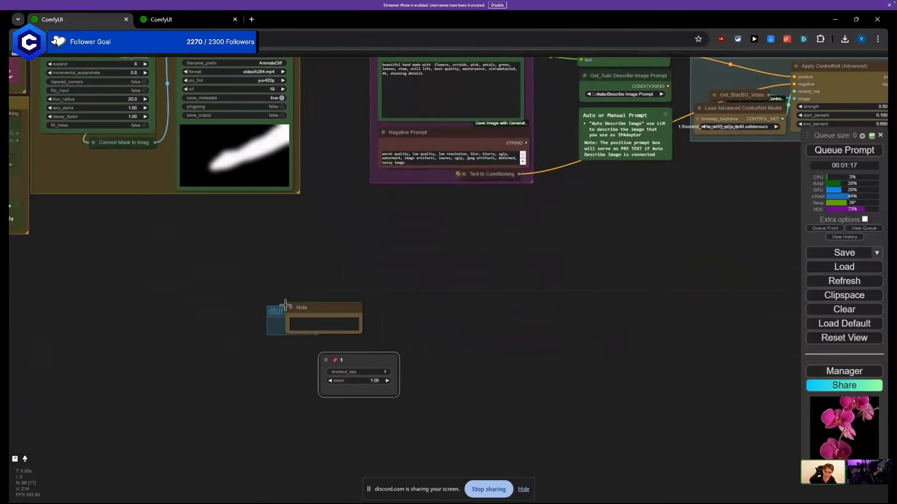
pyautogui.moveTo(290, 308); pyautogui.dragTo(351, 372)
pyautogui.rightClick(301, 312)
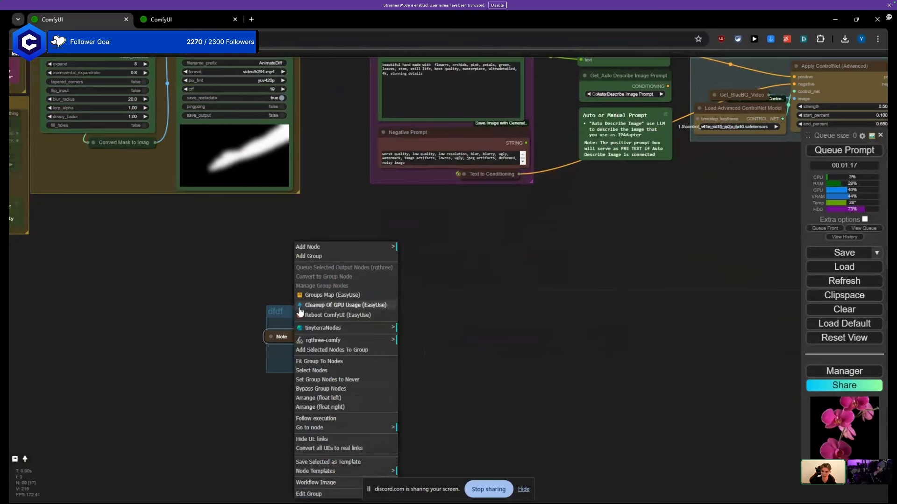
pyautogui.click(317, 358)
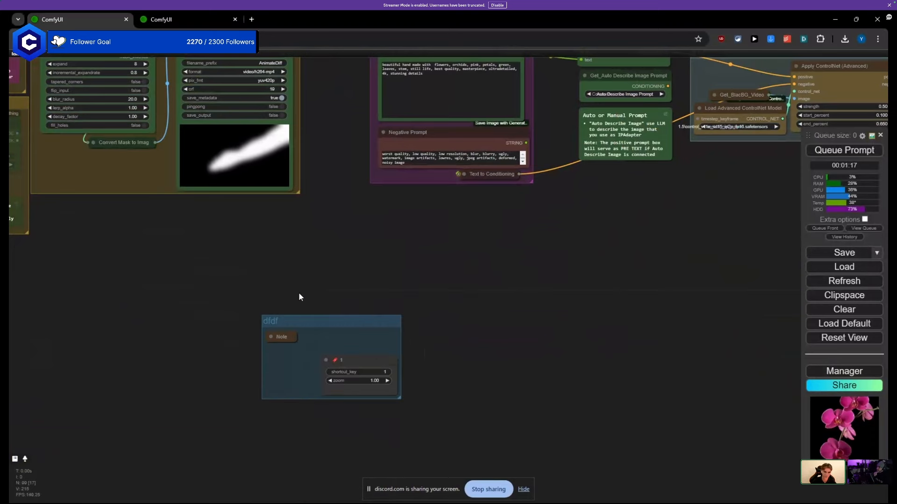
# Step: Load the bookmarked GitHub profile in a new browser tab and return to the ComfyUI workflow
pyautogui.scroll(-5, 299, 294)
pyautogui.moveTo(384, 296); pyautogui.dragTo(257, 313)
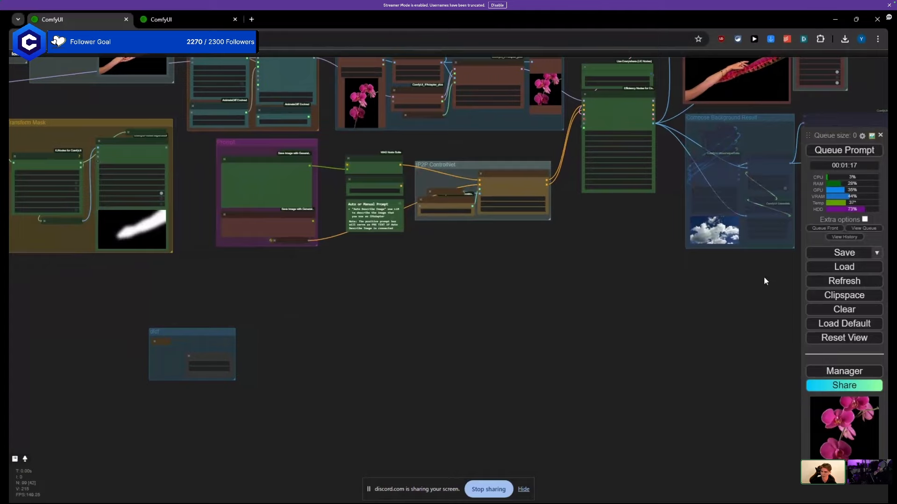
pyautogui.click(251, 19)
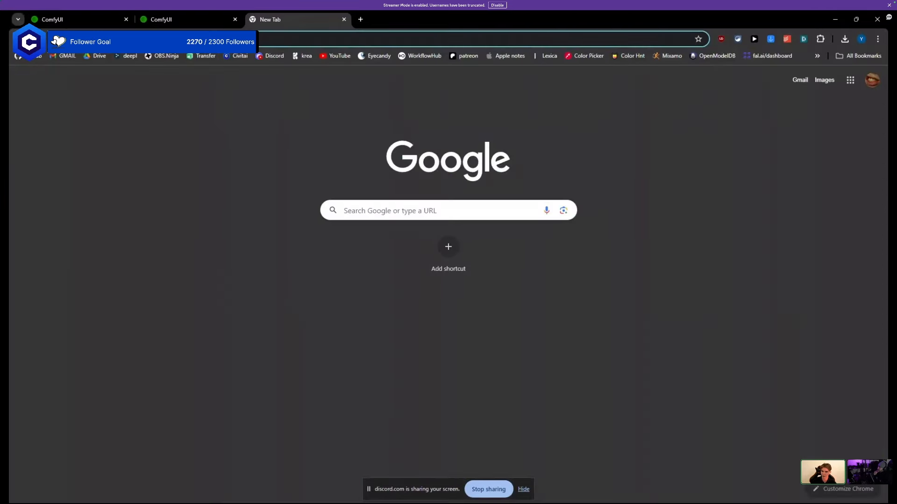
pyautogui.click(36, 57)
pyautogui.click(76, 18)
# Step: Bring up the title prompt of the dfdf group, cancel it, and remove the group
pyautogui.moveTo(281, 261); pyautogui.dragTo(250, 287)
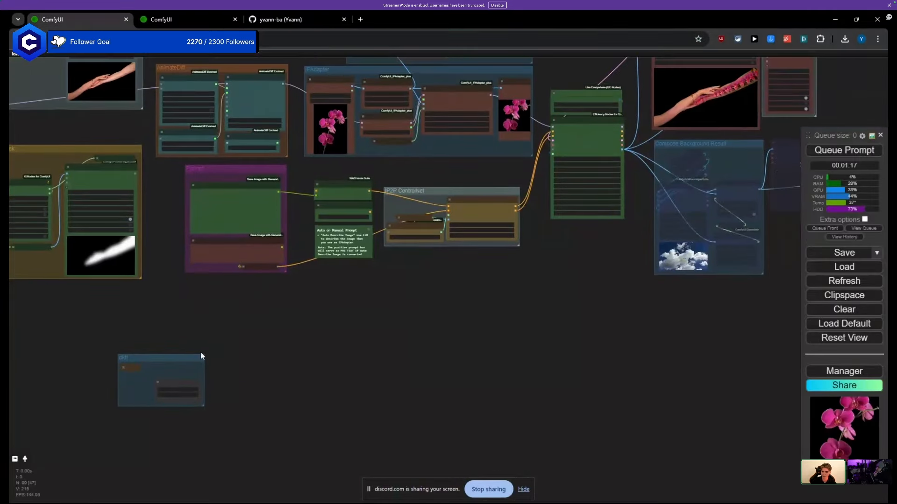
pyautogui.scroll(5, 200, 354)
pyautogui.moveTo(168, 321); pyautogui.dragTo(50, 283)
pyautogui.scroll(4, 175, 280)
pyautogui.scroll(-5, 86, 257)
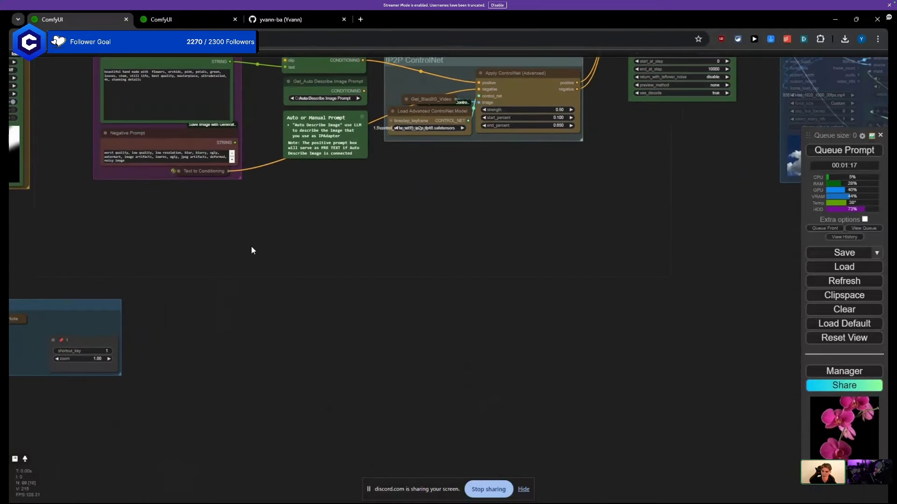
pyautogui.press('1')
pyautogui.doubleClick(134, 283)
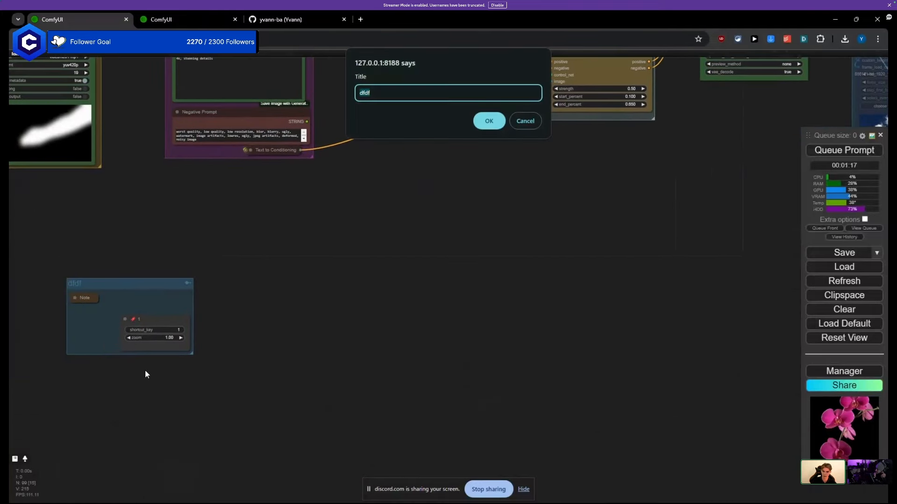
pyautogui.click(519, 124)
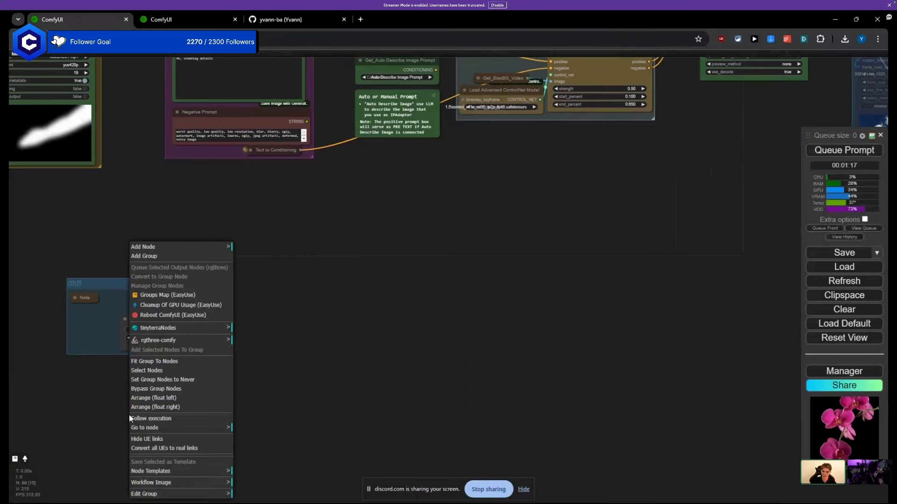
pyautogui.click(143, 493)
pyautogui.click(234, 483)
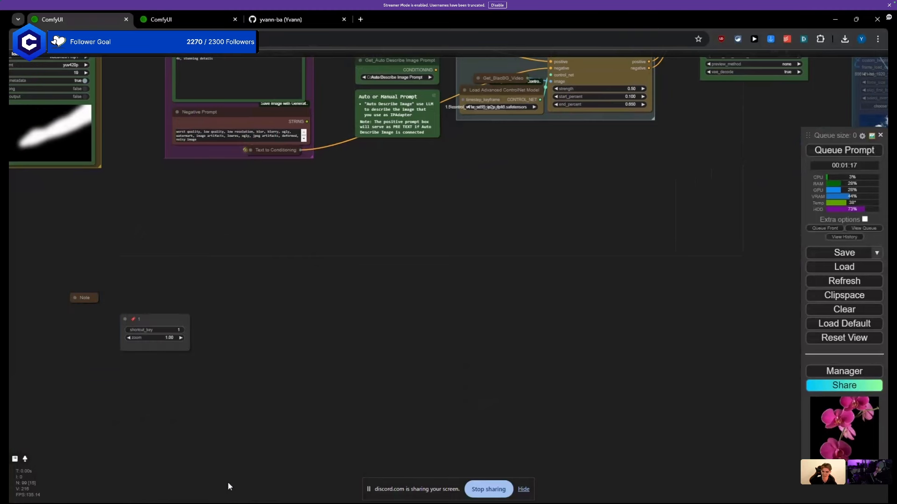
# Step: Add a Set node above the Bookmark node and group it together with the Note and Bookmark nodes
pyautogui.doubleClick(148, 275)
pyautogui.click(159, 331)
pyautogui.scroll(5, 173, 219)
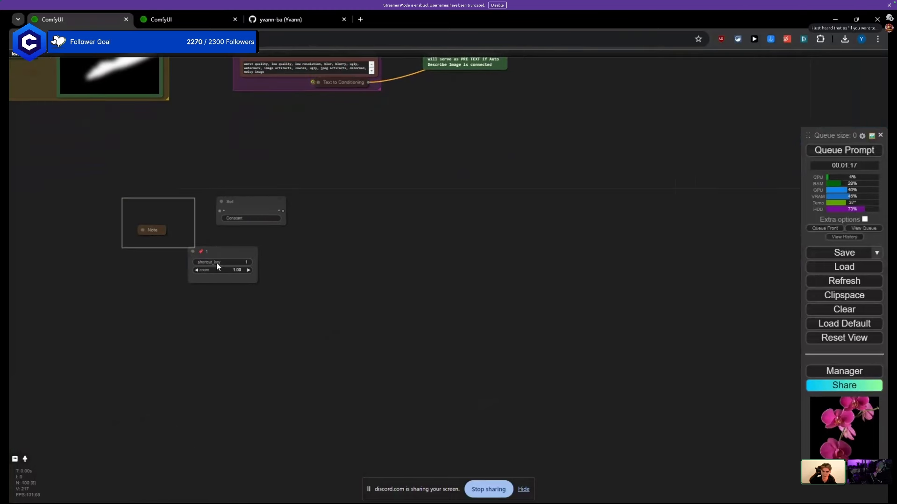
pyautogui.hotkey('ctrl', 'g')
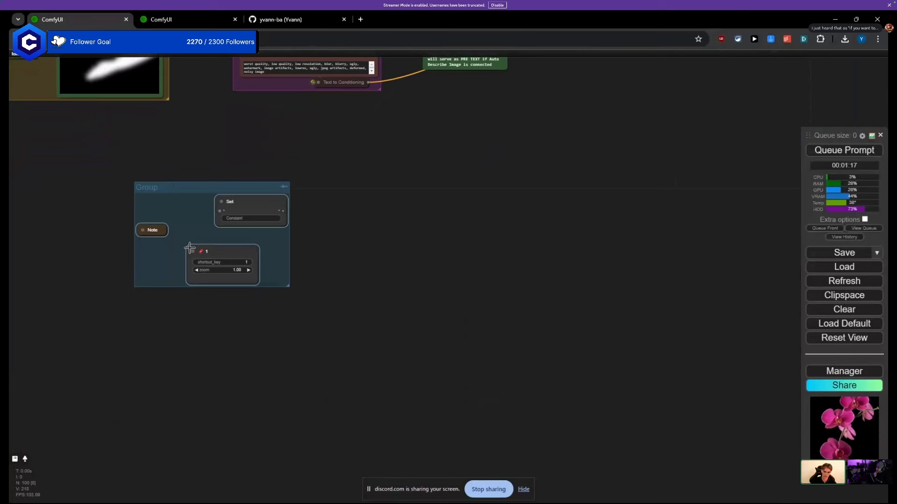
# Step: Rename the new group around the three nodes to dfdfd
pyautogui.scroll(3, 187, 198)
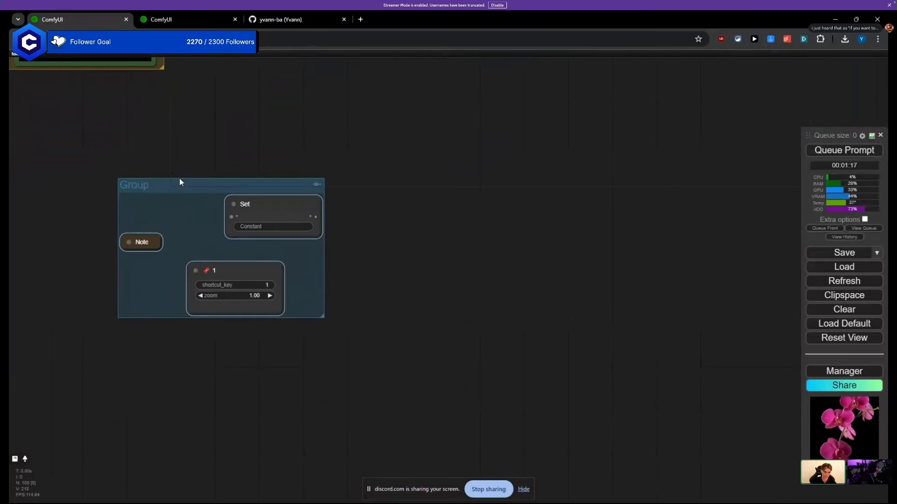
pyautogui.moveTo(178, 182); pyautogui.dragTo(202, 214)
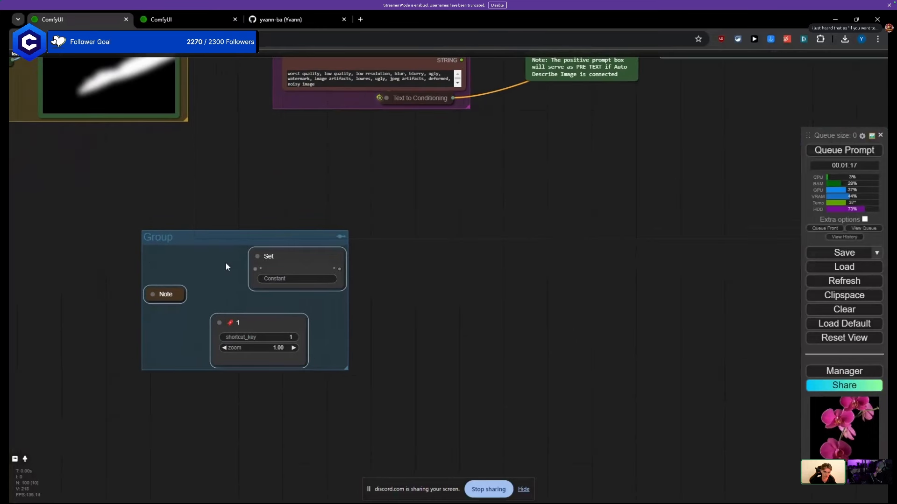
pyautogui.doubleClick(155, 238)
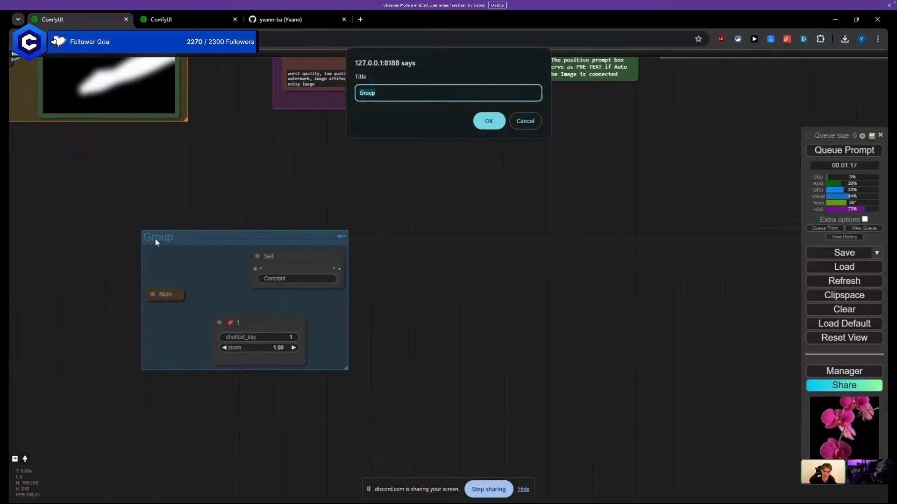
pyautogui.press('Return')
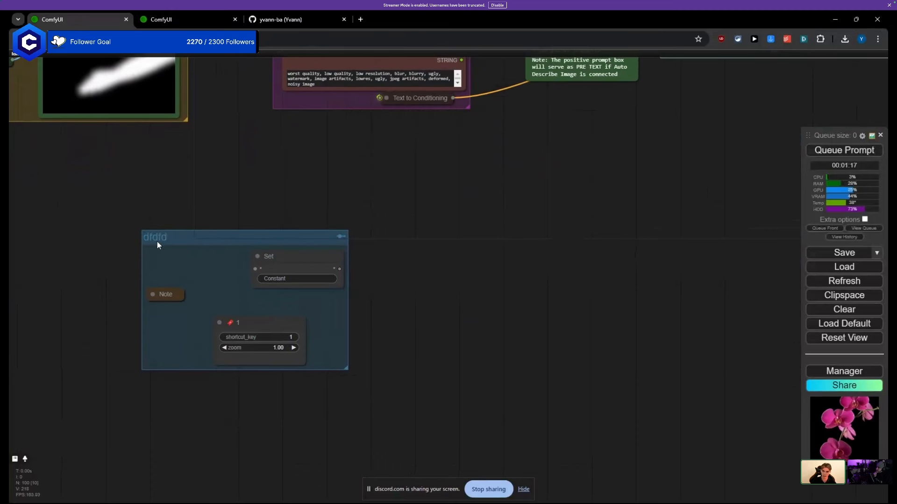
# Step: Open the dfdfd group's Title field from its Edit Group options and accept it unchanged
pyautogui.rightClick(164, 242)
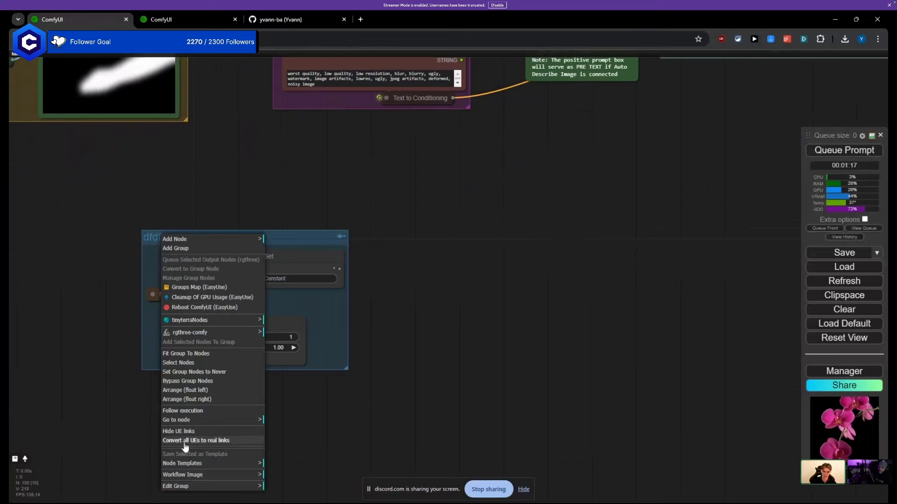
pyautogui.click(191, 486)
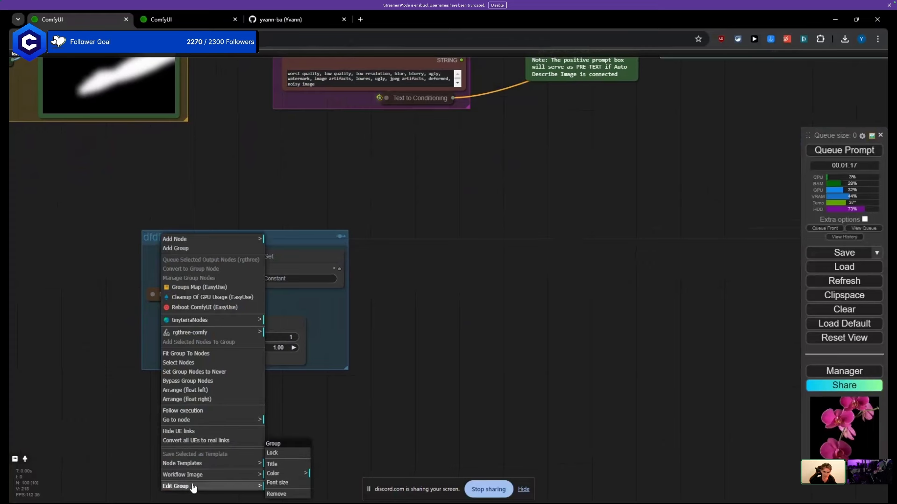
pyautogui.click(285, 466)
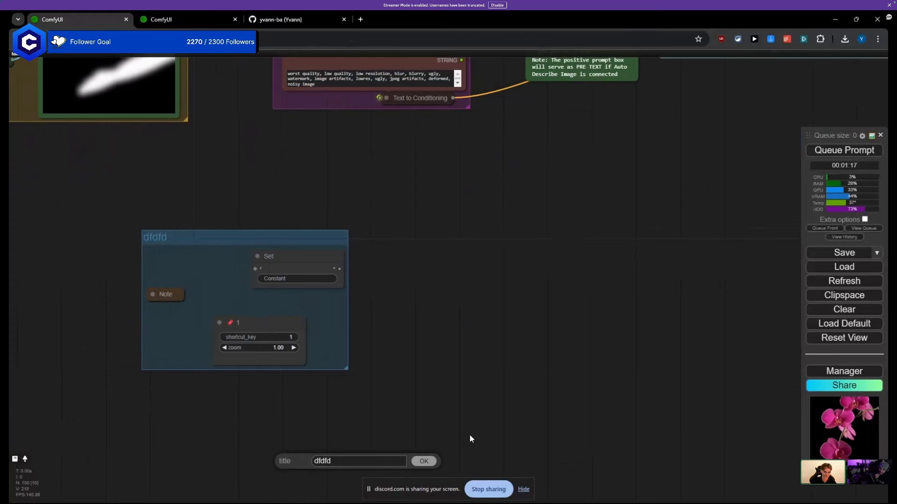
pyautogui.click(424, 461)
# Step: Switch to the GitHub tab, go to the profile's starred repositories and open the ComfyUI-LJNodes repository
pyautogui.scroll(-6, 212, 329)
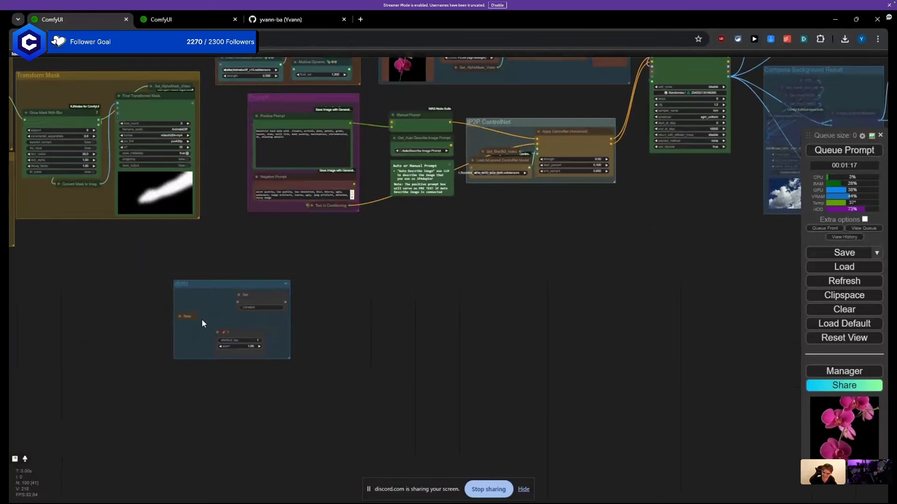
pyautogui.click(295, 19)
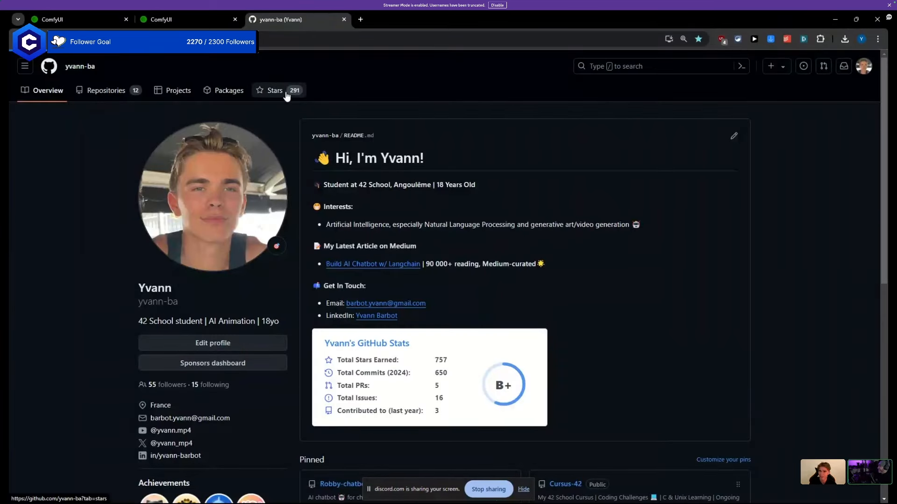
pyautogui.click(287, 95)
pyautogui.scroll(-3, 293, 197)
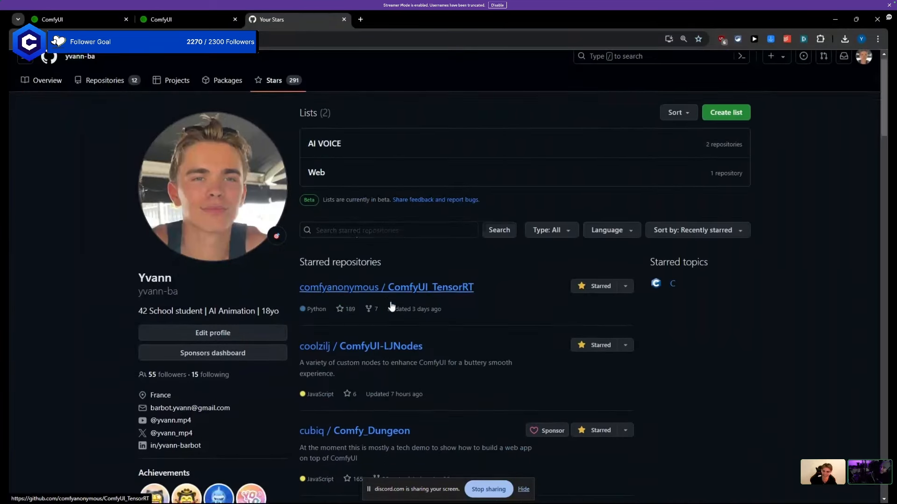
pyautogui.click(364, 232)
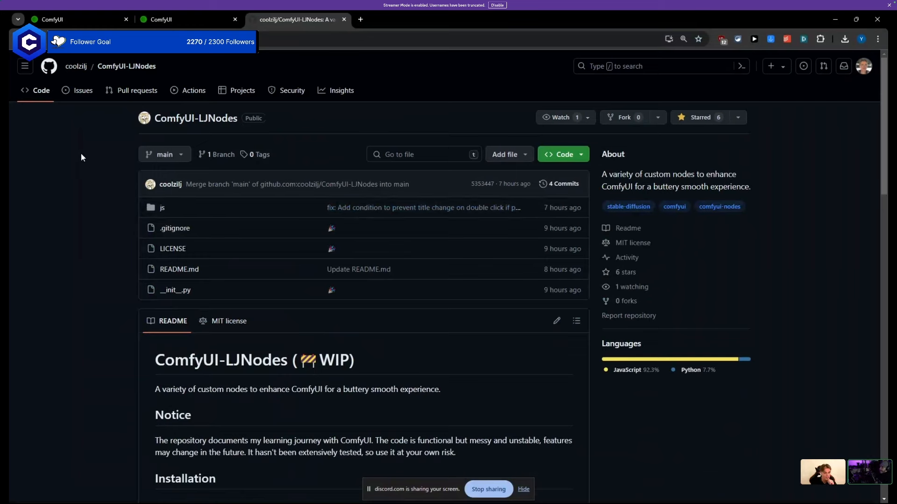
# Step: Return to the ComfyUI workflow and examine the IPAdapter, IP2P ControlNet and KSampler sections, then the overall layout
pyautogui.click(74, 15)
pyautogui.moveTo(409, 234); pyautogui.dragTo(220, 388)
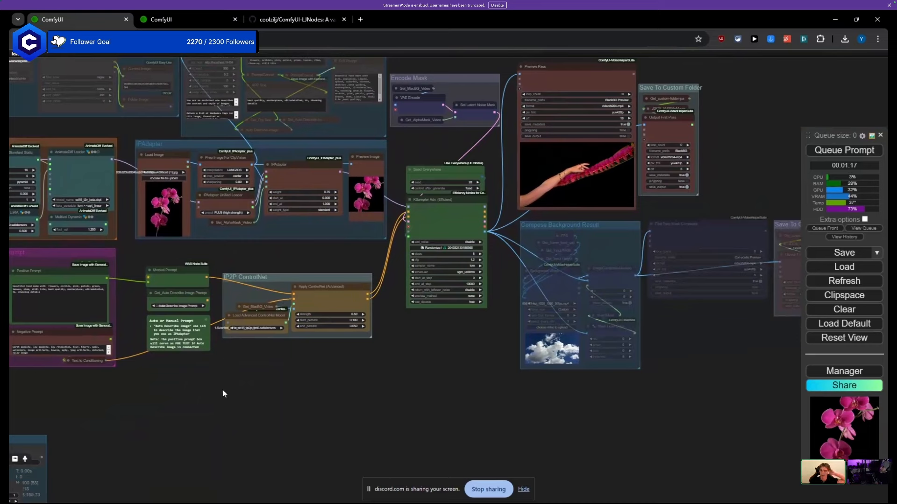
pyautogui.scroll(-5, 446, 420)
pyautogui.moveTo(449, 420); pyautogui.dragTo(388, 428)
pyautogui.scroll(3, 461, 332)
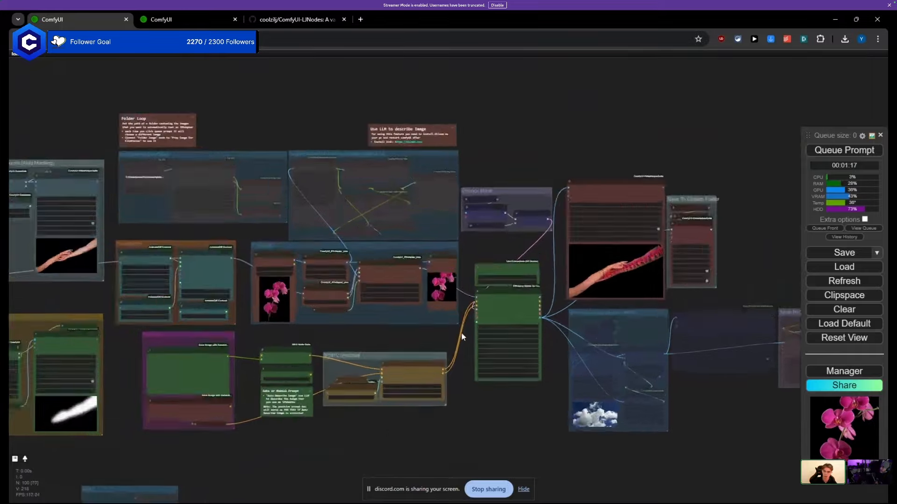
pyautogui.scroll(10, 462, 334)
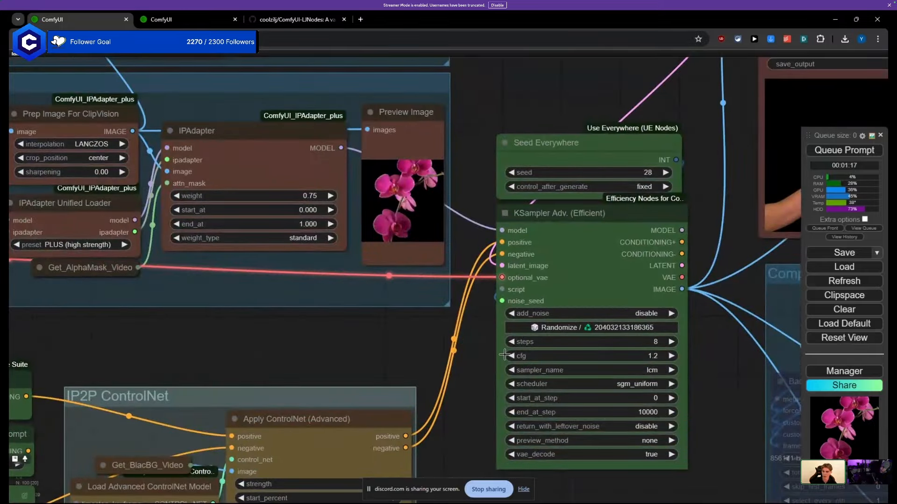
pyautogui.scroll(-6, 455, 352)
pyautogui.moveTo(424, 348); pyautogui.dragTo(354, 352)
pyautogui.scroll(4, 355, 351)
pyautogui.scroll(-5, 351, 353)
pyautogui.moveTo(250, 342); pyautogui.dragTo(578, 345)
pyautogui.scroll(-4, 341, 340)
pyautogui.moveTo(287, 314); pyautogui.dragTo(319, 293)
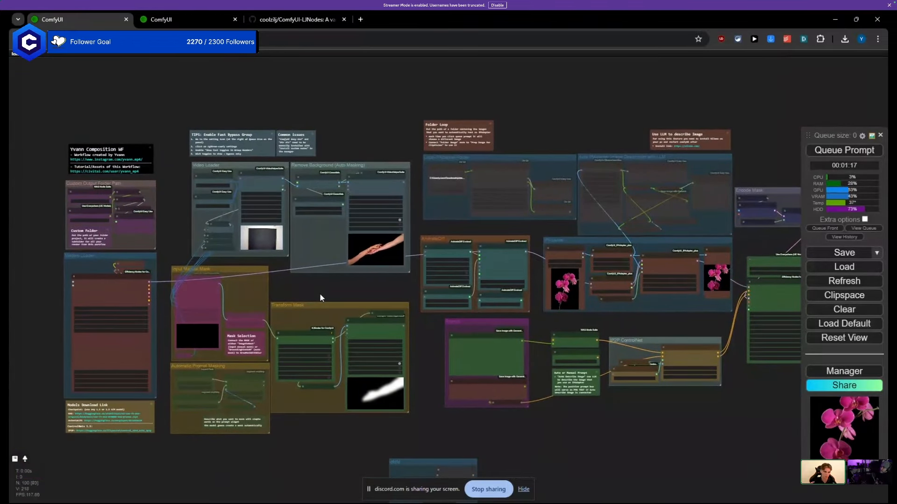
# Step: Move the RemBG Session node slightly down and right within the Remove Background (Auto Masking) group
pyautogui.scroll(4, 298, 301)
pyautogui.moveTo(298, 299); pyautogui.dragTo(247, 393)
pyautogui.scroll(4, 275, 190)
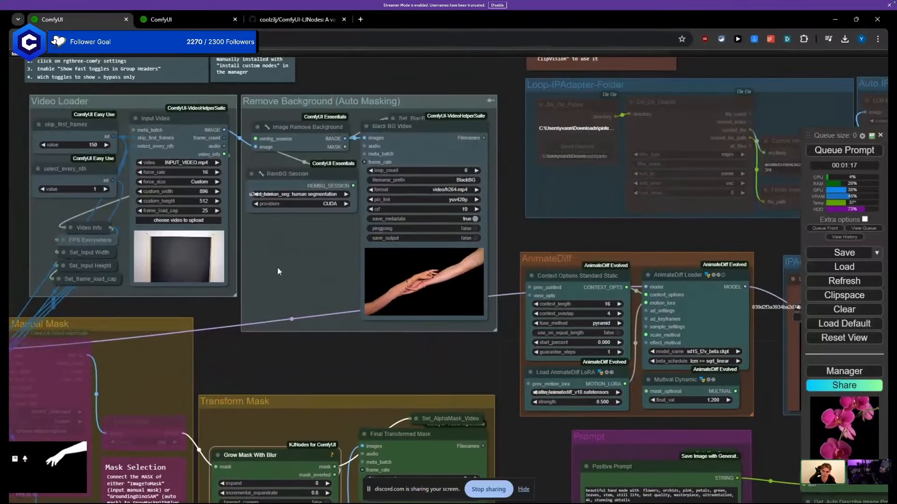
pyautogui.moveTo(276, 173); pyautogui.dragTo(285, 188)
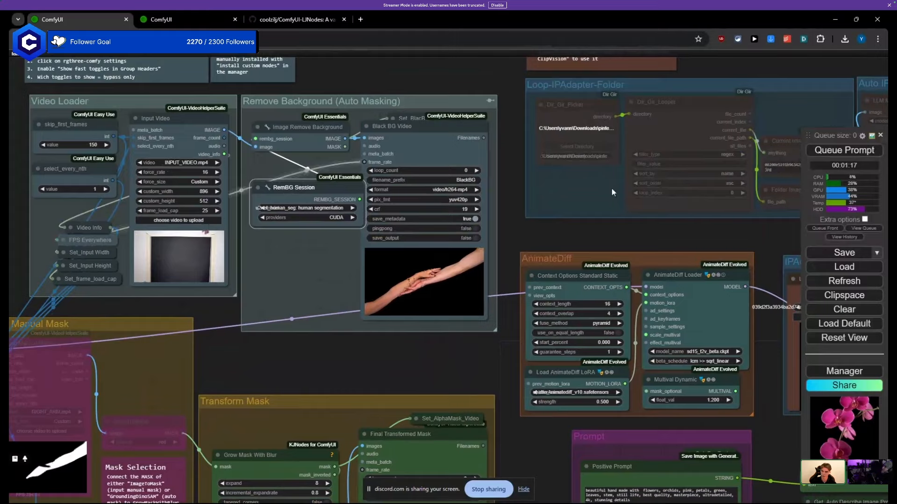
# Step: Examine the overall workflow, then the Input Manual Mask, Transform Mask and Automatic Prompt Masking groups
pyautogui.scroll(-3, 463, 344)
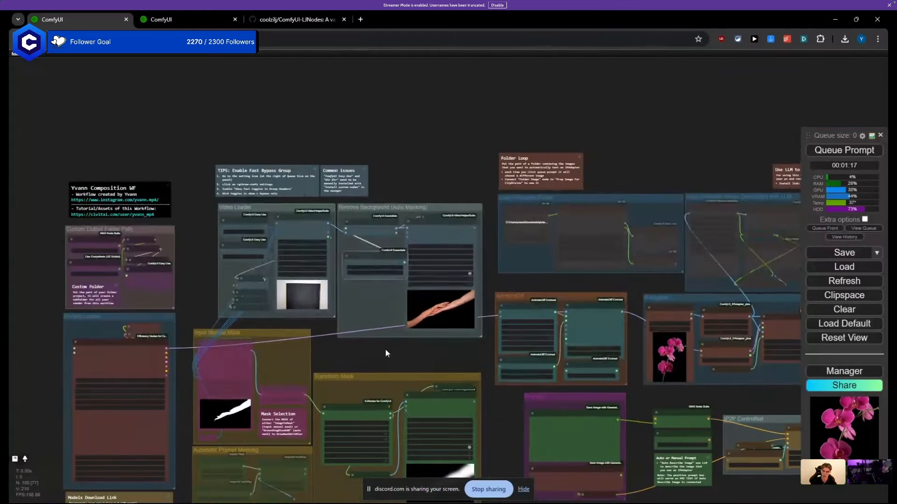
pyautogui.scroll(-2, 299, 256)
pyautogui.scroll(-5, 298, 256)
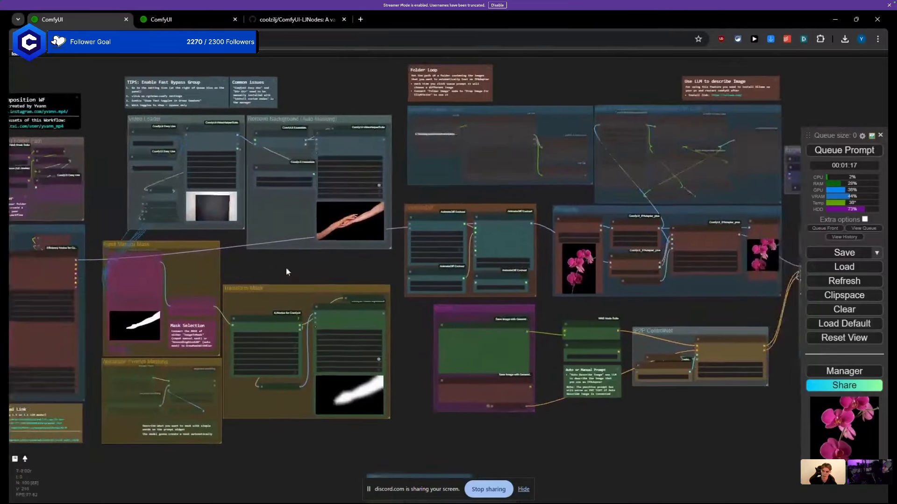
pyautogui.scroll(4, 244, 253)
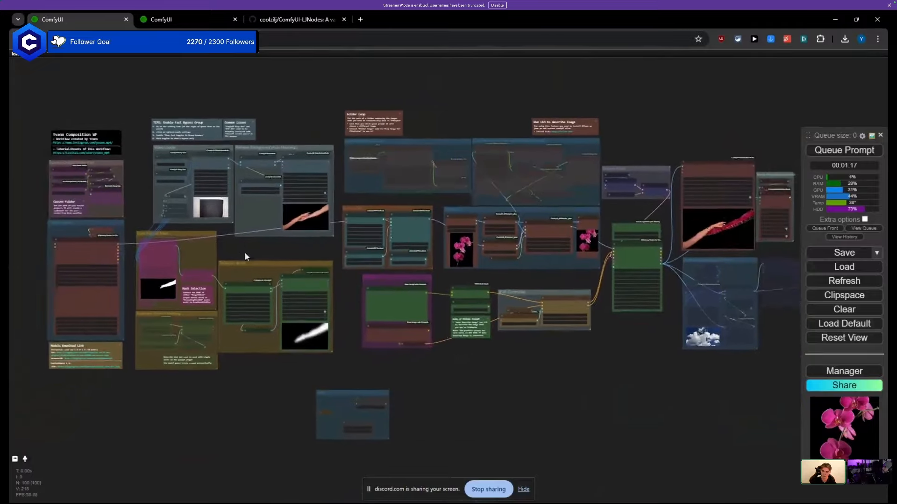
pyautogui.scroll(3, 334, 268)
pyautogui.scroll(2, 254, 186)
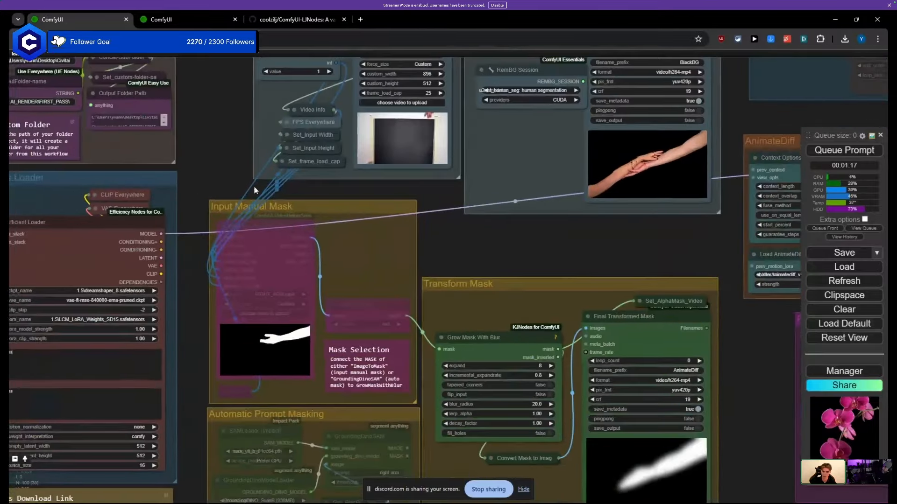
pyautogui.scroll(3, 372, 220)
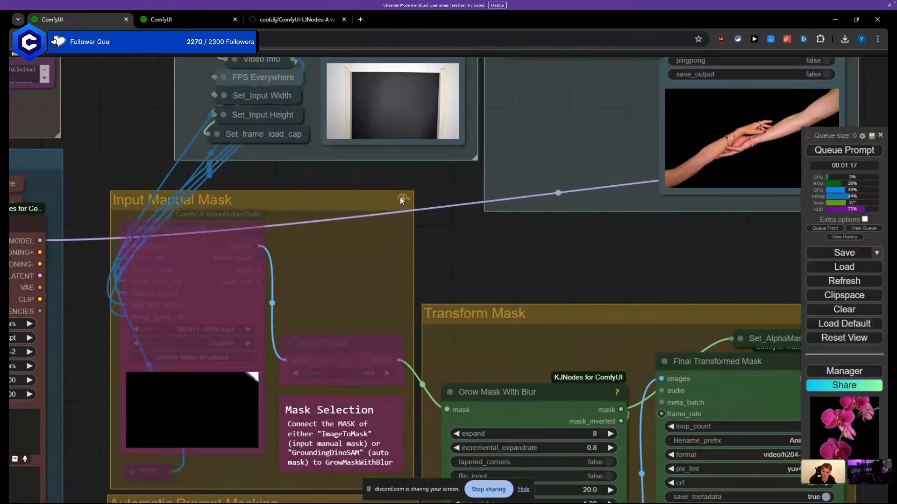
pyautogui.moveTo(448, 265); pyautogui.dragTo(413, 206)
pyautogui.scroll(-5, 379, 210)
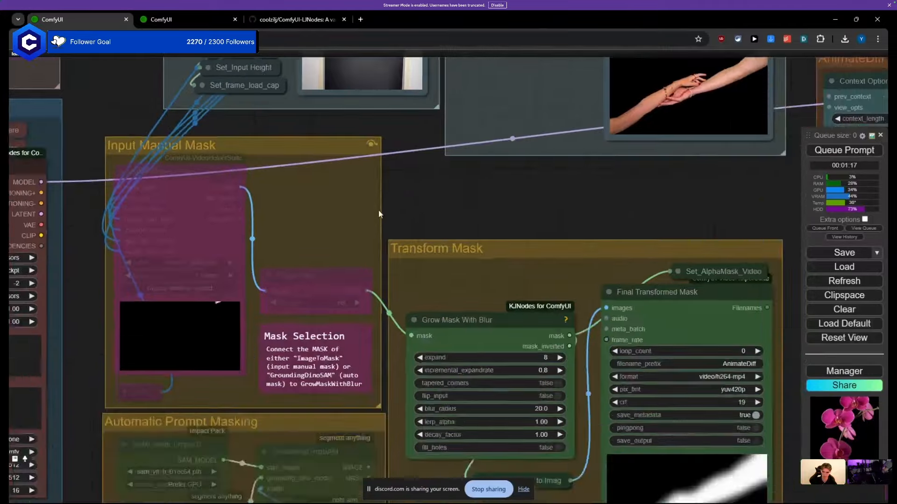
pyautogui.moveTo(164, 334); pyautogui.dragTo(97, 228)
pyautogui.scroll(4, 168, 300)
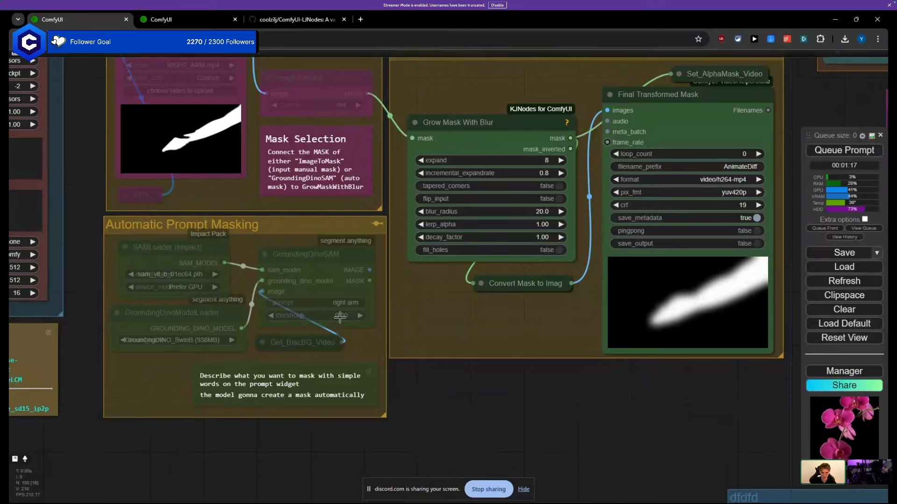
pyautogui.moveTo(90, 155); pyautogui.dragTo(95, 338)
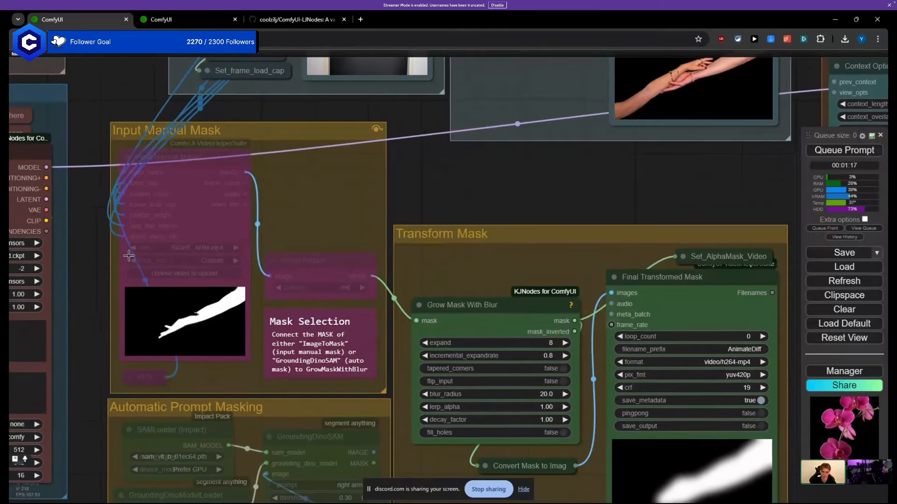
# Step: Enable the Input Manual Mask group, try GroundingDinoSAM's MASK as the Grow Mask With Blur input, and reconnect ImageToMask's MASK to it
pyautogui.moveTo(419, 198); pyautogui.dragTo(315, 150)
pyautogui.moveTo(271, 422); pyautogui.dragTo(311, 273)
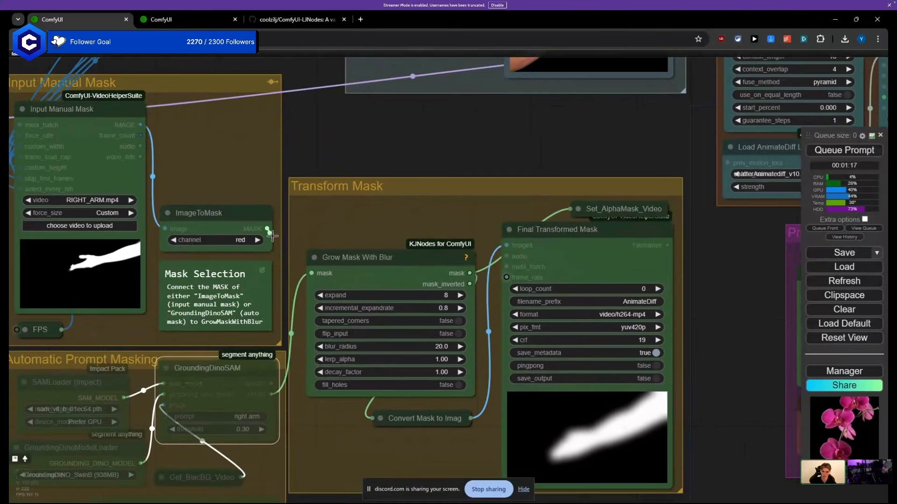
pyautogui.moveTo(267, 228); pyautogui.dragTo(311, 273)
pyautogui.hotkey('ctrl', 'm')
# Step: Compare the Black BG Video preview with the manual mask video and the Final Transformed Mask preview
pyautogui.scroll(-7, 335, 170)
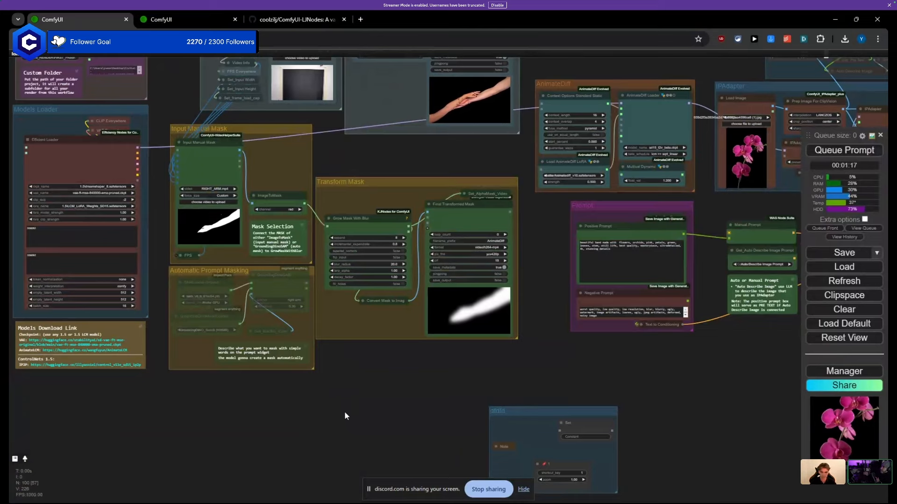
pyautogui.moveTo(372, 372); pyautogui.dragTo(323, 470)
pyautogui.moveTo(334, 252); pyautogui.dragTo(318, 313)
pyautogui.scroll(5, 392, 245)
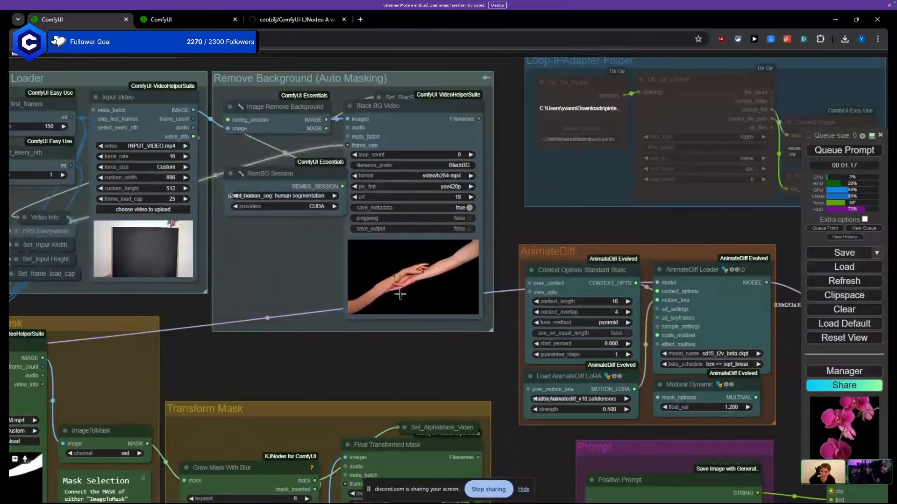
pyautogui.moveTo(337, 369); pyautogui.dragTo(428, 272)
pyautogui.scroll(6, 80, 380)
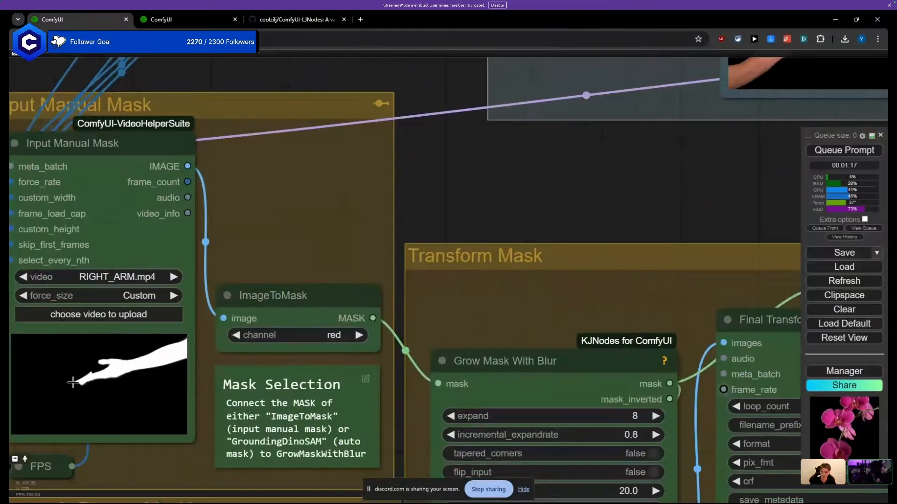
pyautogui.scroll(-7, 95, 369)
pyautogui.moveTo(276, 304); pyautogui.dragTo(360, 239)
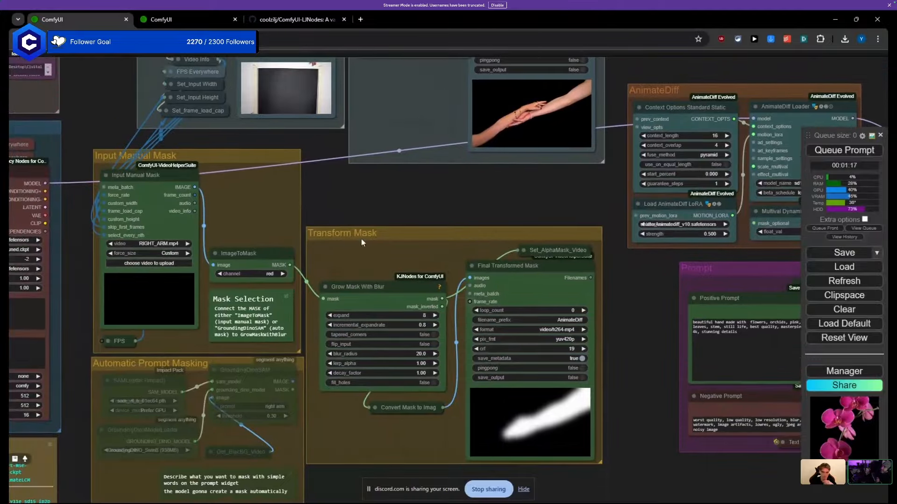
pyautogui.scroll(5, 513, 397)
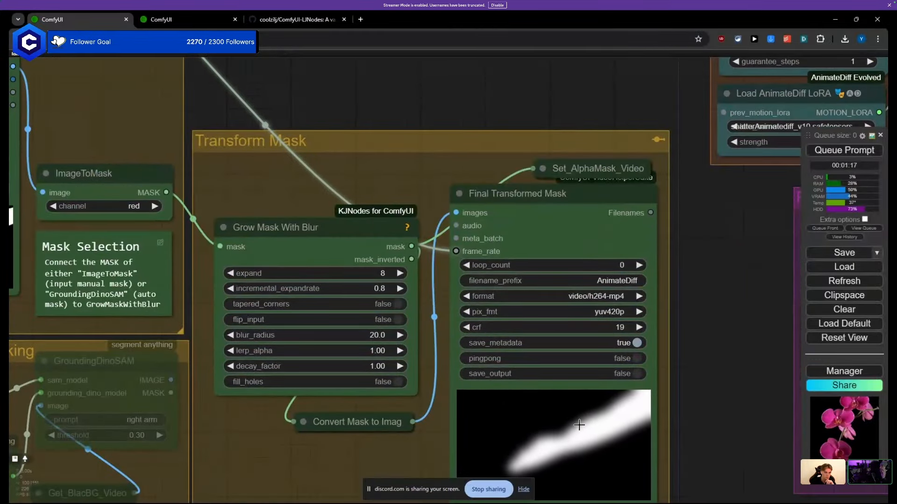
# Step: Inspect the Preview Pass output video and trace the workflow back to the mask groups
pyautogui.scroll(-8, 579, 426)
pyautogui.scroll(-3, 565, 395)
pyautogui.moveTo(590, 320); pyautogui.dragTo(197, 287)
pyautogui.scroll(9, 621, 266)
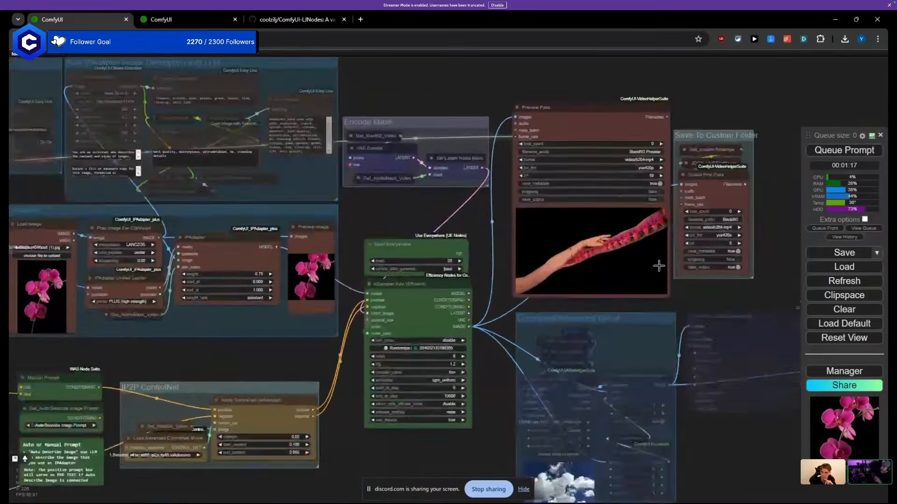
pyautogui.scroll(-4, 619, 269)
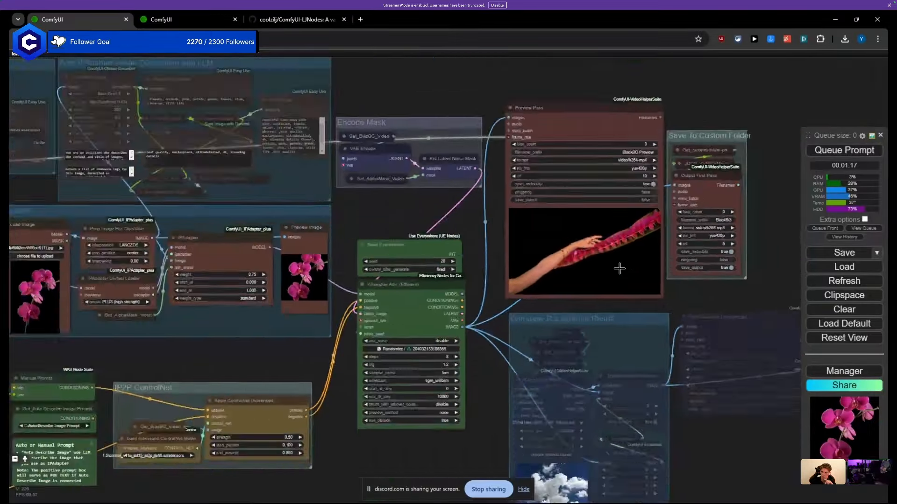
pyautogui.moveTo(301, 340); pyautogui.dragTo(586, 257)
pyautogui.moveTo(335, 304); pyautogui.dragTo(446, 262)
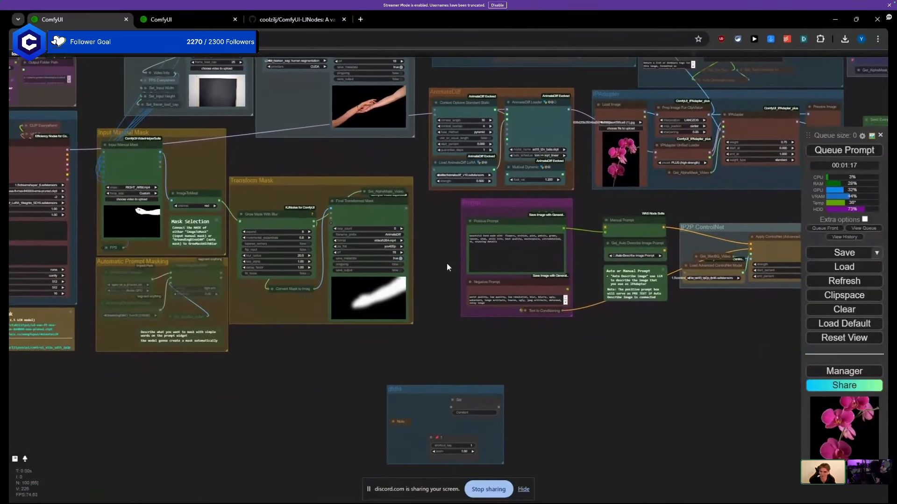
# Step: Switch to the GitHub tab and select the ComfyUI-LJNodes repository title
pyautogui.moveTo(430, 372); pyautogui.dragTo(187, 262)
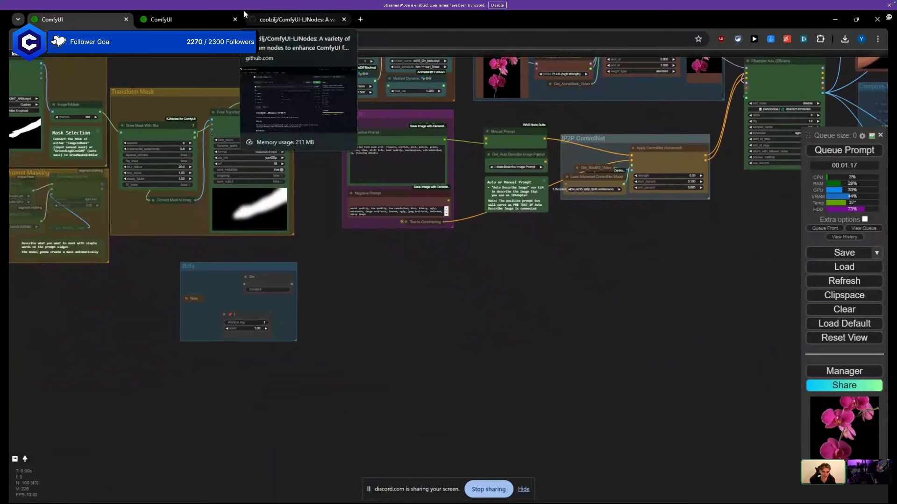
pyautogui.moveTo(215, 265)
pyautogui.mouseDown()
pyautogui.moveTo(233, 269)
pyautogui.moveTo(221, 269)
pyautogui.mouseUp()
pyautogui.click(297, 19)
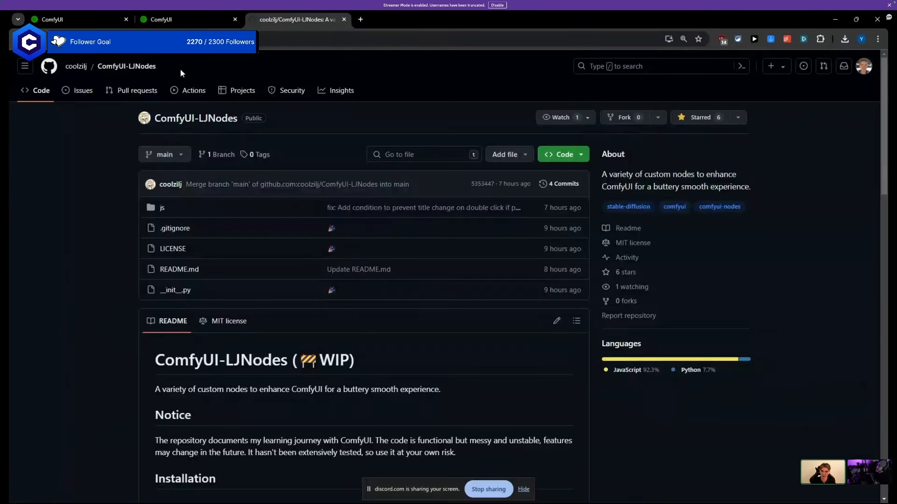
pyautogui.moveTo(131, 119); pyautogui.dragTo(242, 124)
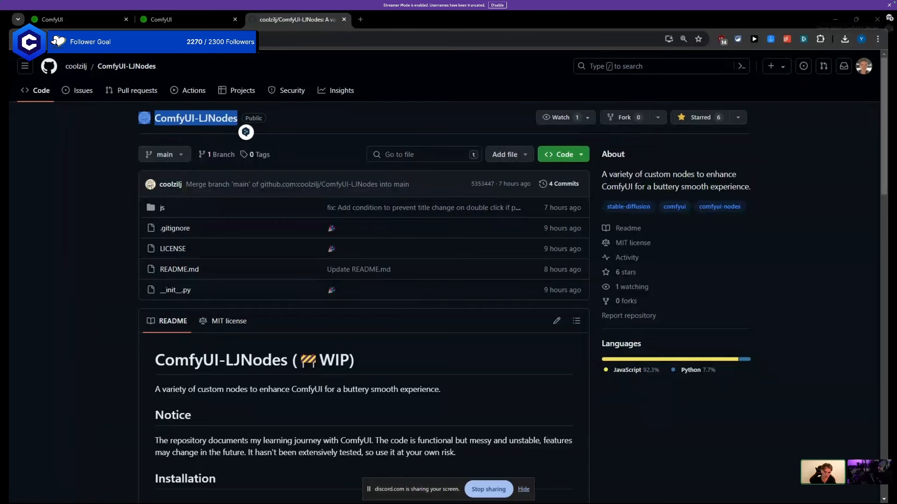
# Step: Return to the ComfyUI workflow and move the dfdfd group rightward to beneath the Prompt group
pyautogui.click(76, 17)
pyautogui.moveTo(327, 260); pyautogui.dragTo(451, 337)
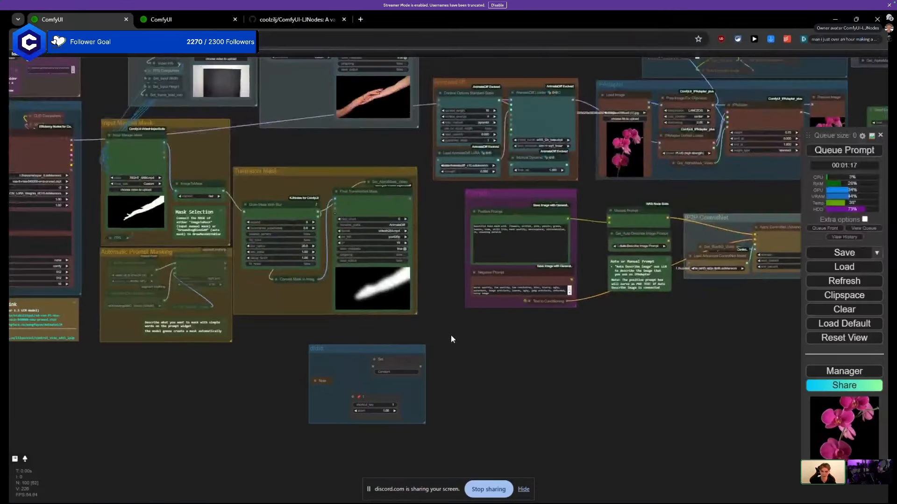
pyautogui.moveTo(329, 348); pyautogui.dragTo(434, 352)
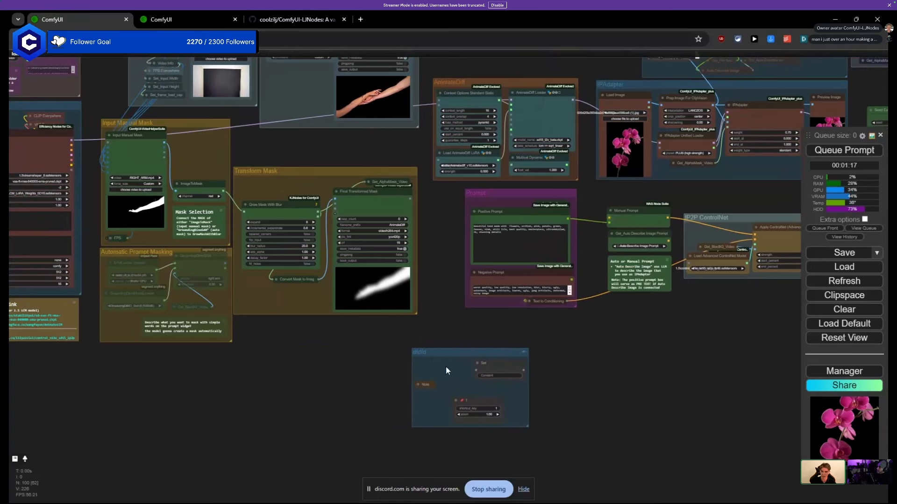
# Step: Rename the dfdfd group as fgdfg
pyautogui.doubleClick(427, 354)
pyautogui.write('fgdfg')
pyautogui.press('Return')
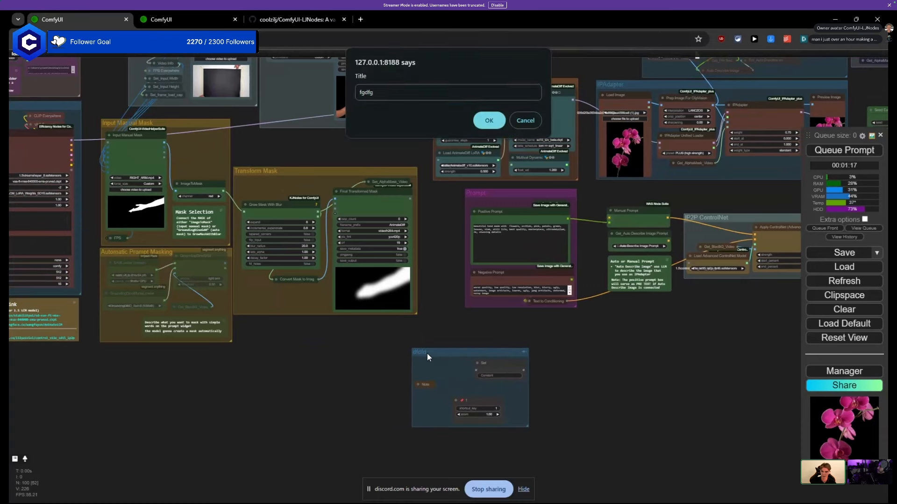
# Step: Review the whole workflow layout from the Models Loader group across to the output groups and back
pyautogui.moveTo(286, 339); pyautogui.dragTo(389, 352)
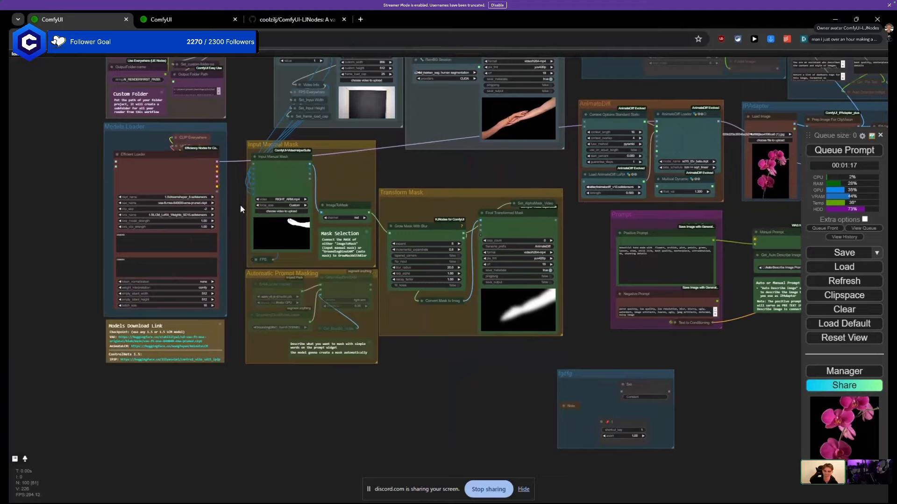
pyautogui.moveTo(240, 205); pyautogui.dragTo(136, 351)
pyautogui.scroll(3, 161, 315)
pyautogui.scroll(-5, 136, 355)
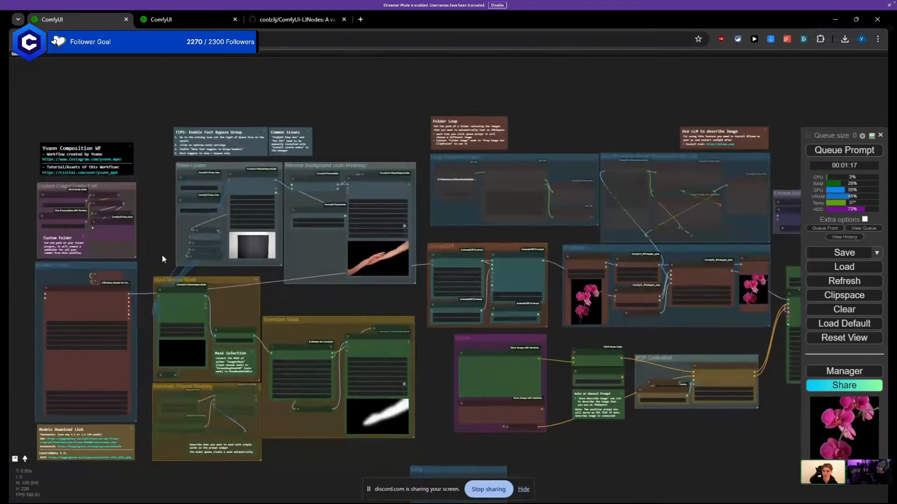
pyautogui.moveTo(156, 229); pyautogui.dragTo(61, 254)
pyautogui.moveTo(292, 320); pyautogui.dragTo(120, 288)
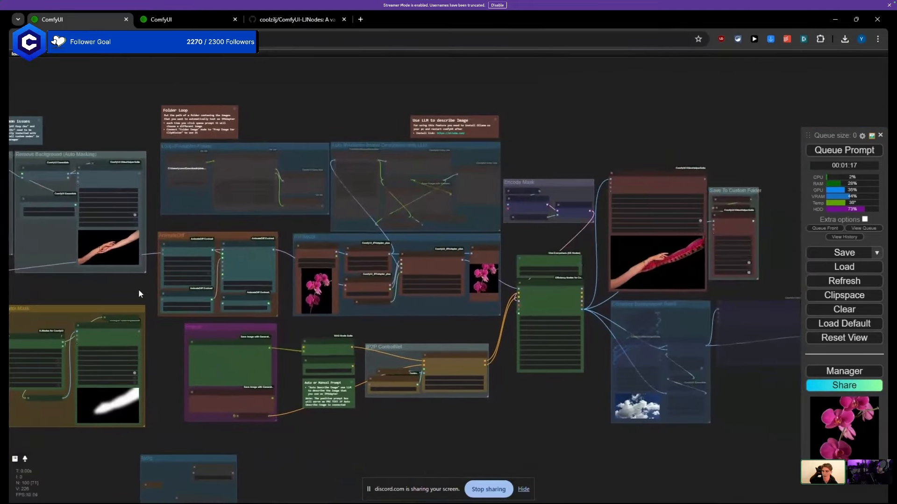
pyautogui.moveTo(217, 293); pyautogui.dragTo(555, 249)
# Step: Examine the Efficient Loader settings in the Models Loader group, along with the download links and neighbouring mask groups
pyautogui.scroll(6, 347, 241)
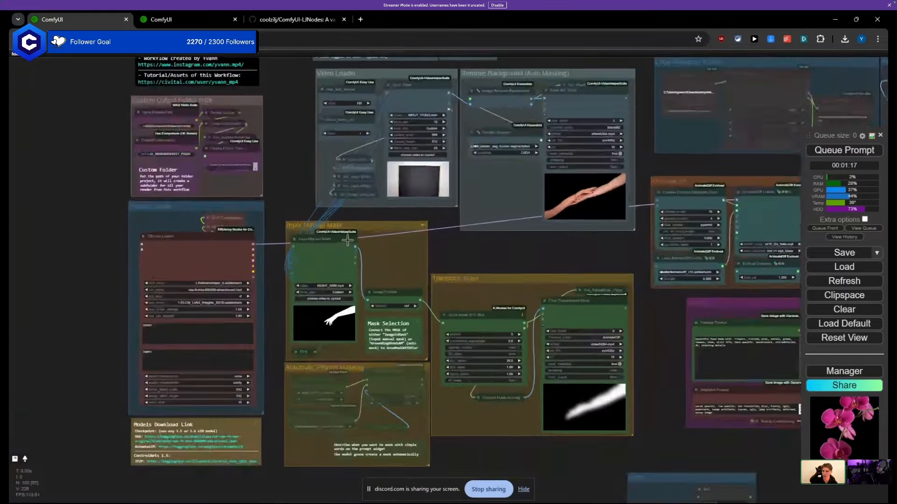
pyautogui.moveTo(272, 201); pyautogui.dragTo(323, 203)
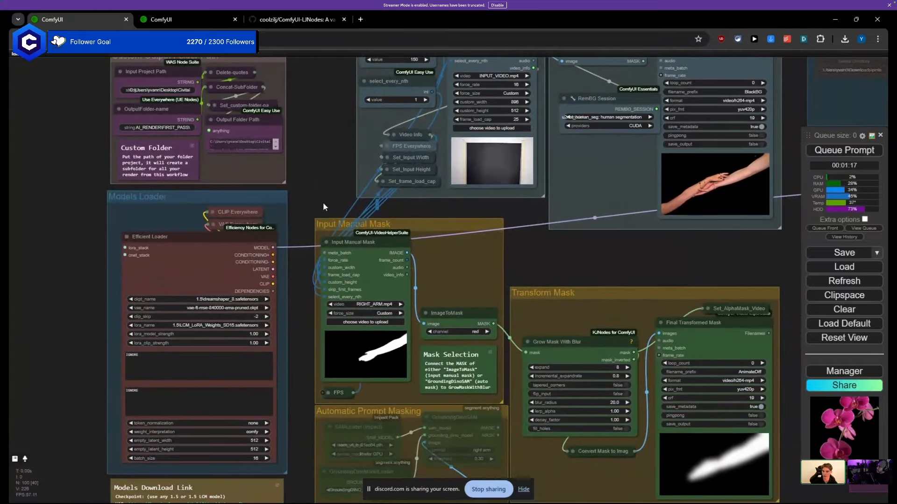
pyautogui.scroll(3, 238, 209)
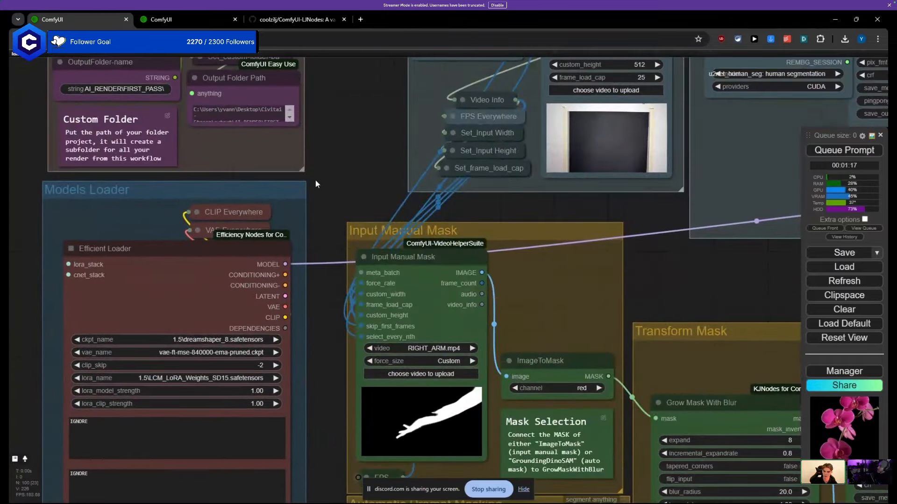
pyautogui.moveTo(271, 368); pyautogui.dragTo(303, 292)
pyautogui.scroll(-4, 302, 293)
pyautogui.moveTo(335, 365); pyautogui.dragTo(334, 302)
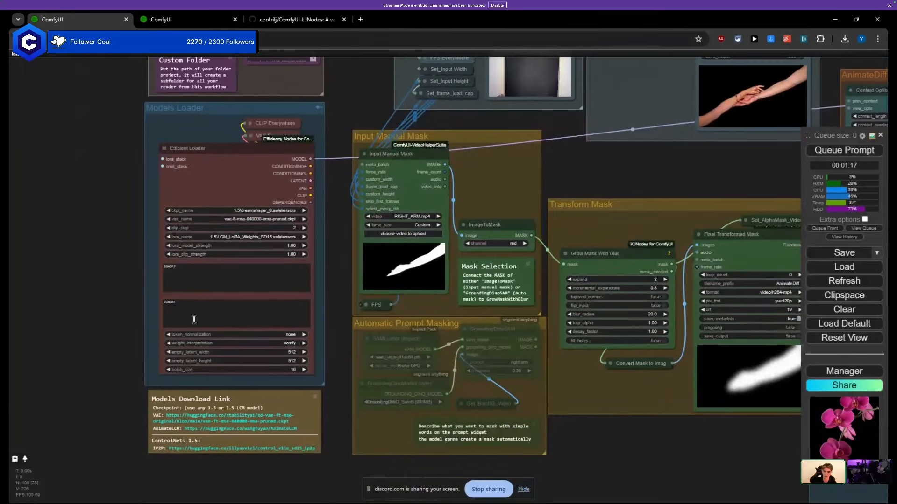
pyautogui.scroll(3, 229, 208)
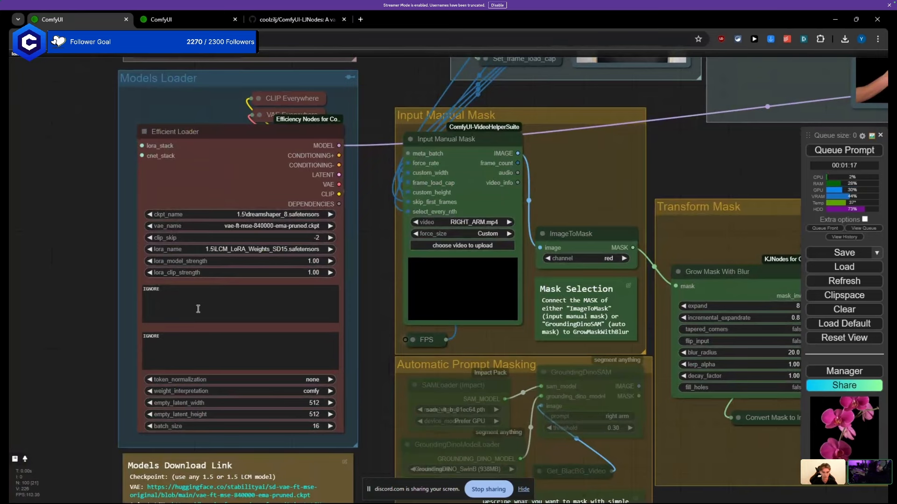
pyautogui.scroll(-2, 99, 314)
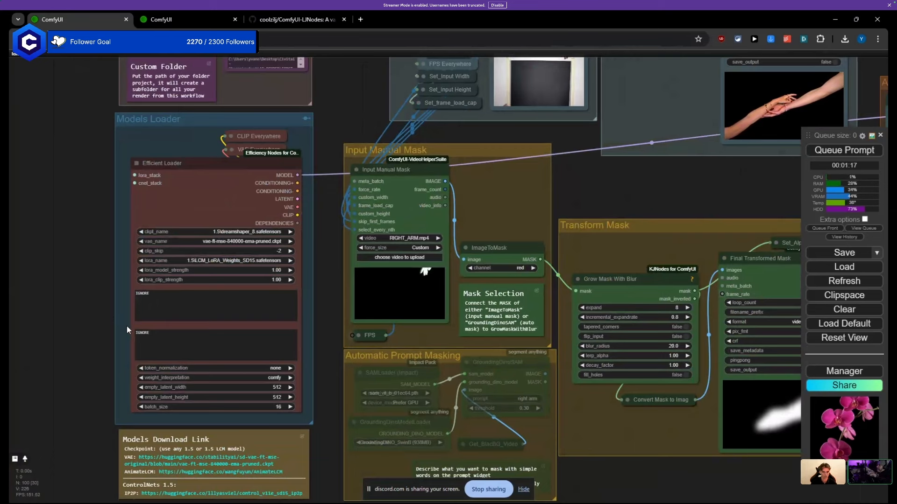
pyautogui.scroll(-4, 613, 203)
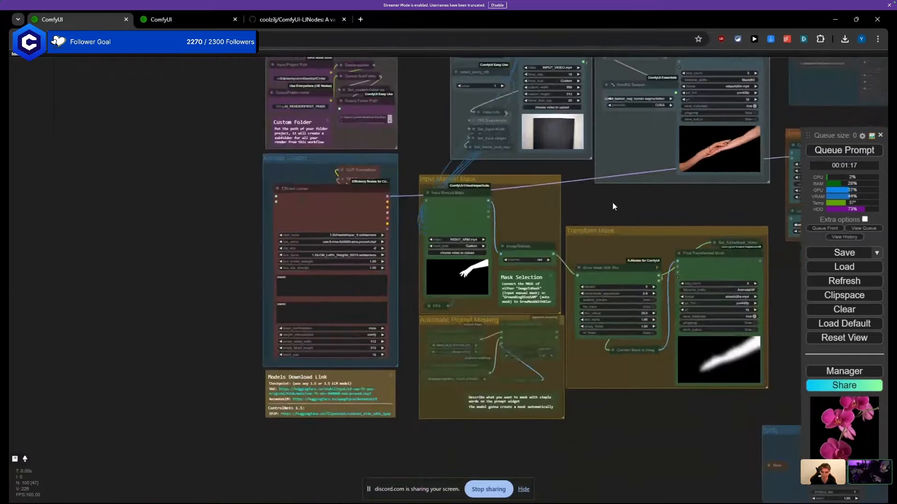
# Step: Inspect the Input Manual Mask node and its RIGHT_ARM.mp4 mask preview
pyautogui.moveTo(612, 202); pyautogui.dragTo(472, 230)
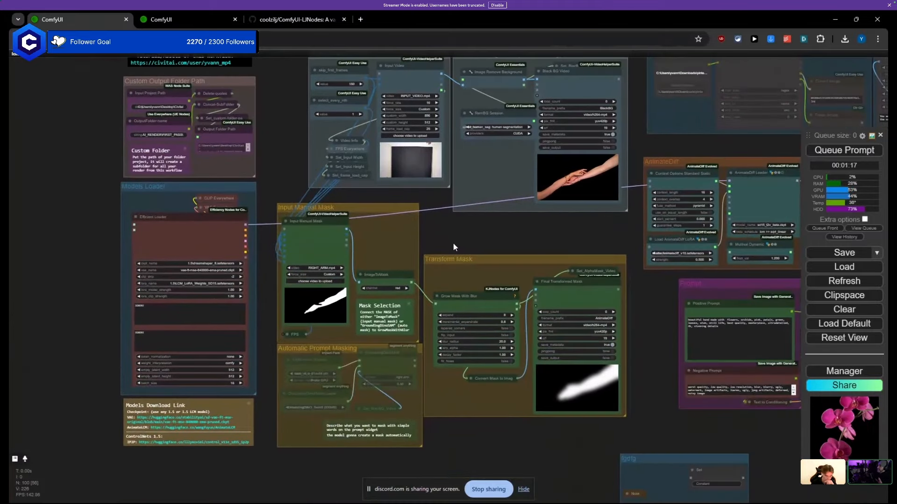
pyautogui.moveTo(443, 251); pyautogui.dragTo(461, 234)
pyautogui.scroll(4, 346, 238)
pyautogui.click(322, 340)
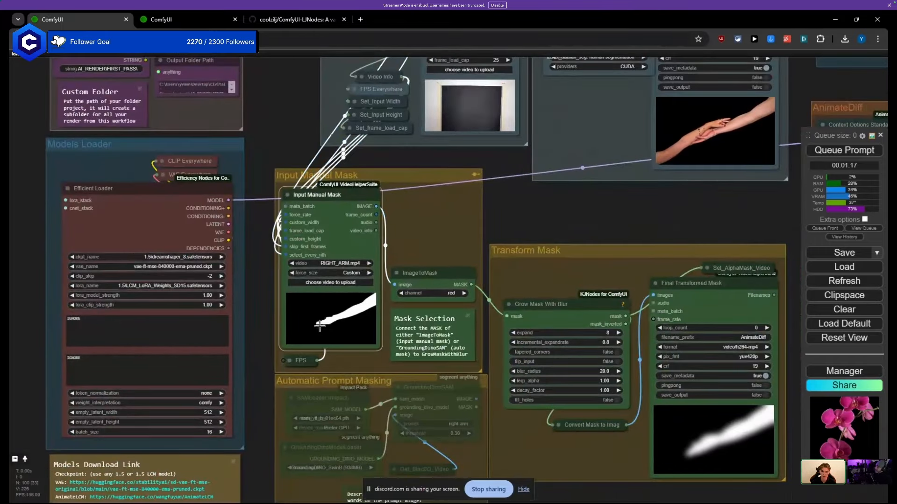
pyautogui.scroll(2, 292, 333)
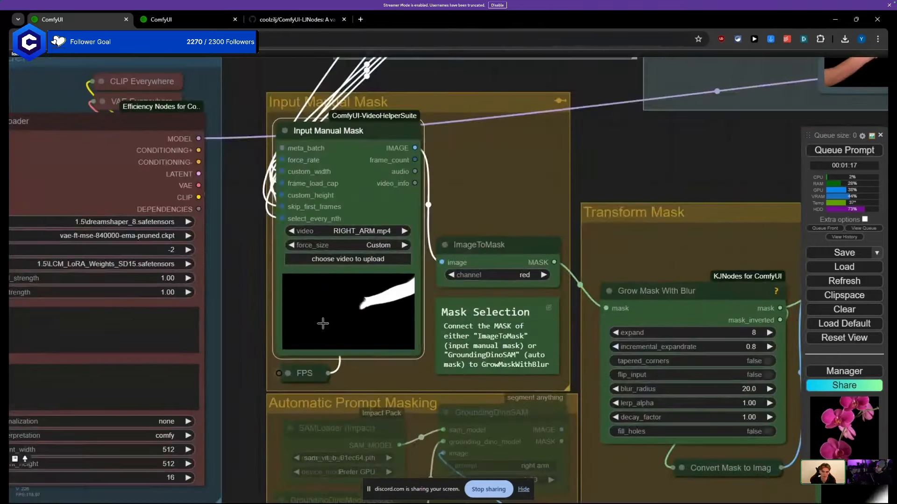
pyautogui.scroll(-5, 341, 322)
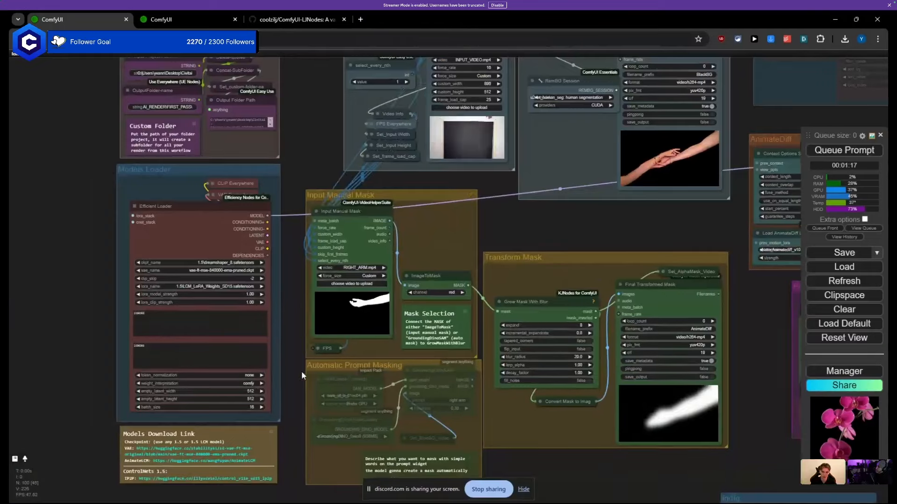
# Step: Select all the nodes in the Automatic Prompt Masking group and enable them
pyautogui.moveTo(301, 371); pyautogui.dragTo(219, 294)
pyautogui.scroll(5, 287, 240)
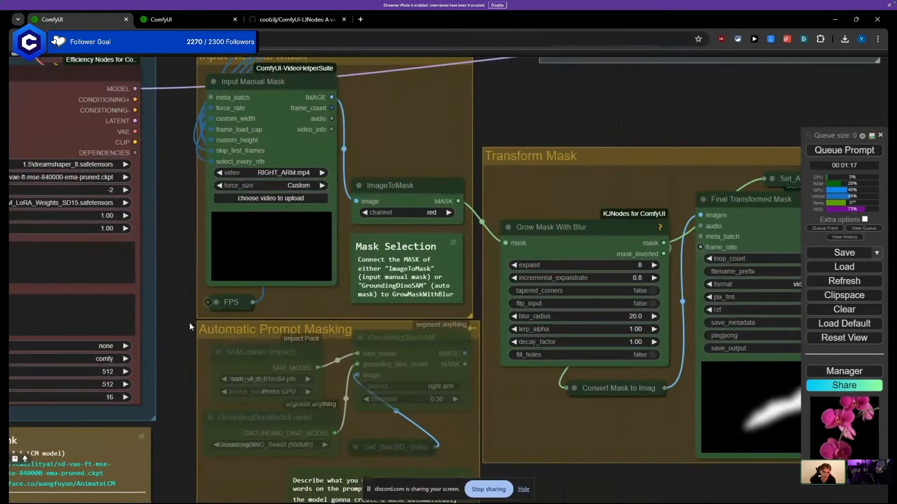
pyautogui.moveTo(189, 323); pyautogui.dragTo(161, 211)
pyautogui.scroll(-4, 208, 252)
pyautogui.moveTo(245, 232); pyautogui.dragTo(238, 236)
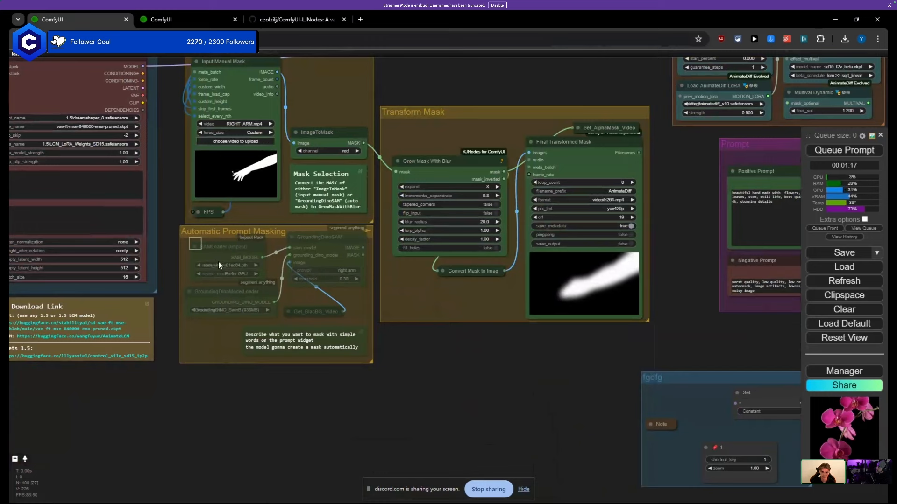
pyautogui.moveTo(218, 266); pyautogui.dragTo(304, 341)
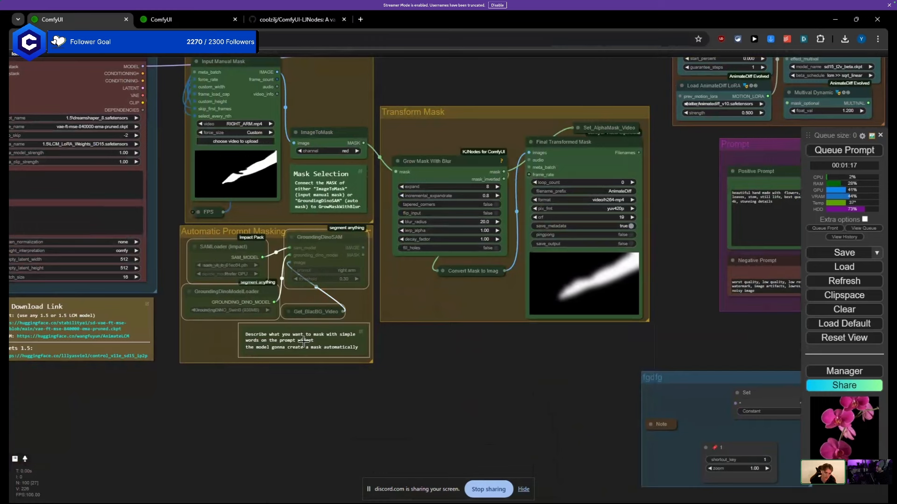
pyautogui.hotkey('ctrl', 'b')
pyautogui.hotkey('ctrl', 'b')
pyautogui.scroll(2, 243, 262)
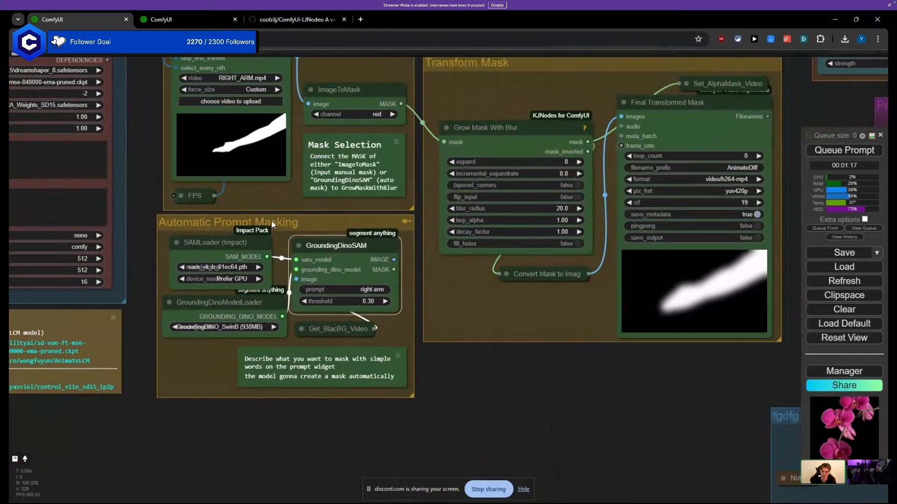
# Step: Bypass all the nodes in the Input Manual Mask group at once
pyautogui.scroll(-6, 271, 225)
pyautogui.moveTo(198, 164); pyautogui.dragTo(151, 253)
pyautogui.scroll(5, 224, 322)
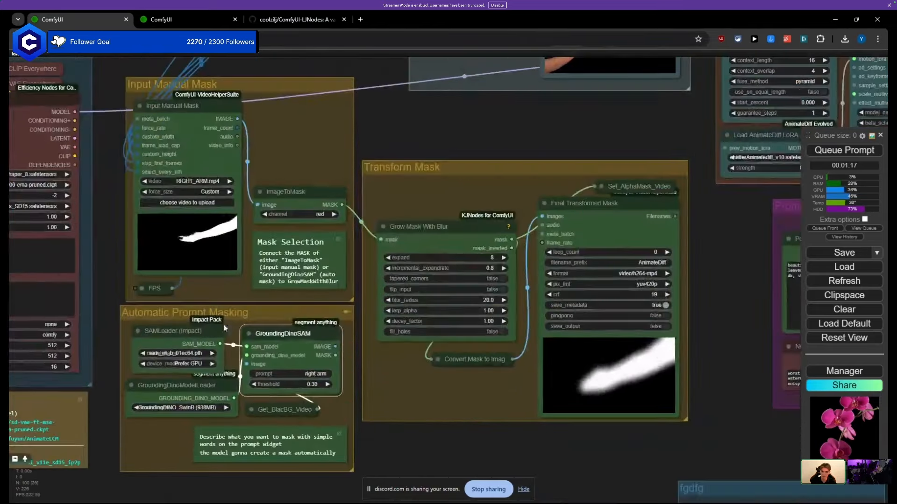
pyautogui.moveTo(402, 167); pyautogui.dragTo(413, 193)
pyautogui.moveTo(388, 152); pyautogui.dragTo(379, 115)
pyautogui.click(347, 110)
# Step: Nudge the SAMLoader, GroundingDinoModelLoader and GroundingDinoSAM nodes apart within the Automatic Prompt Masking group
pyautogui.scroll(6, 157, 396)
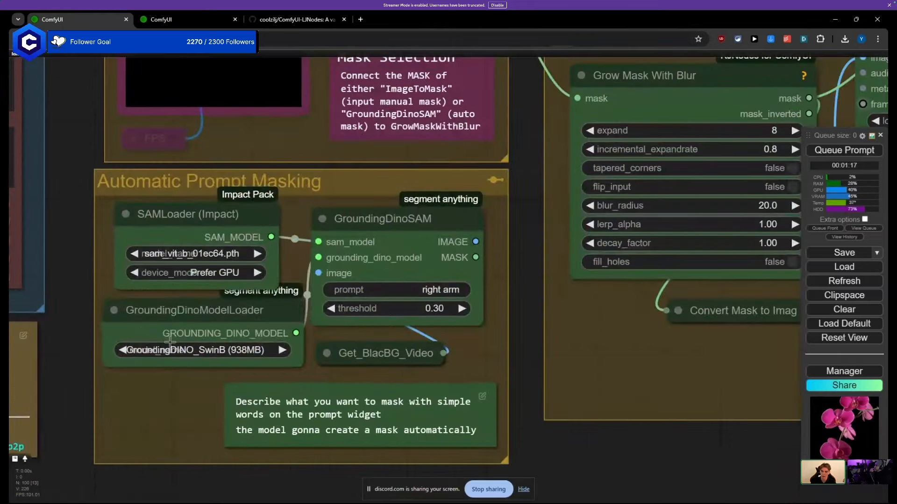
pyautogui.moveTo(192, 316); pyautogui.dragTo(188, 309)
pyautogui.moveTo(191, 234); pyautogui.dragTo(188, 230)
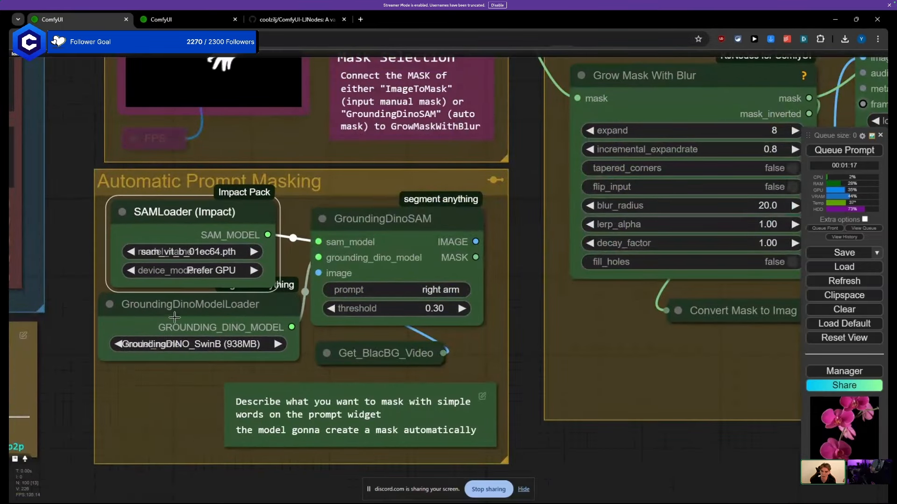
pyautogui.moveTo(174, 317); pyautogui.dragTo(174, 328)
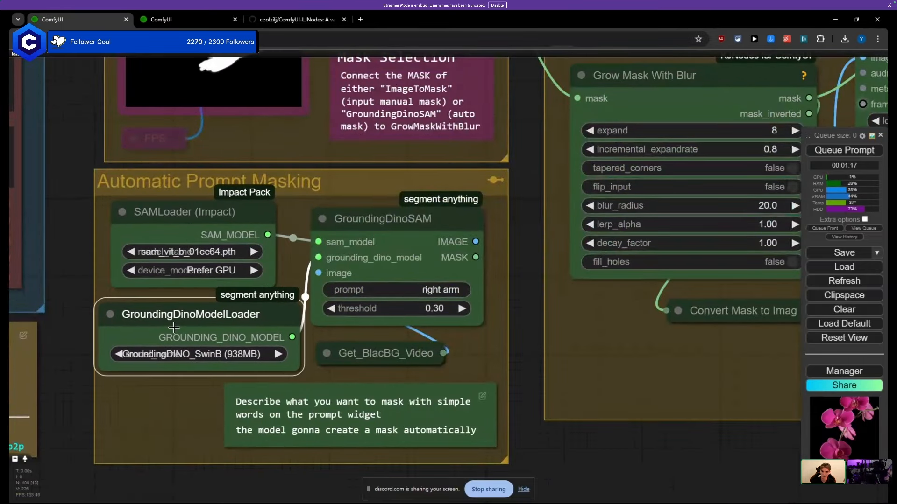
pyautogui.click(81, 281)
pyautogui.moveTo(395, 232); pyautogui.dragTo(407, 238)
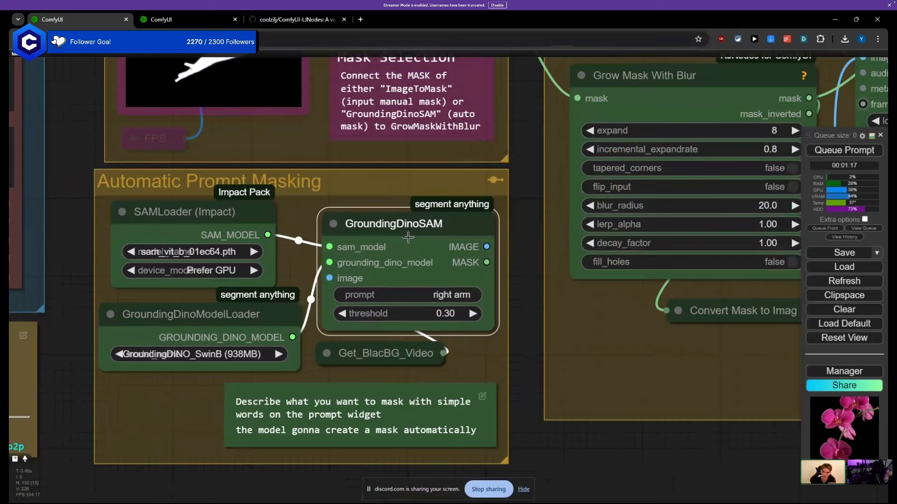
# Step: Shift the GroundingDinoSAM node slightly to the right and confirm its mask prompt as right arm
pyautogui.click(434, 301)
pyautogui.click(617, 304)
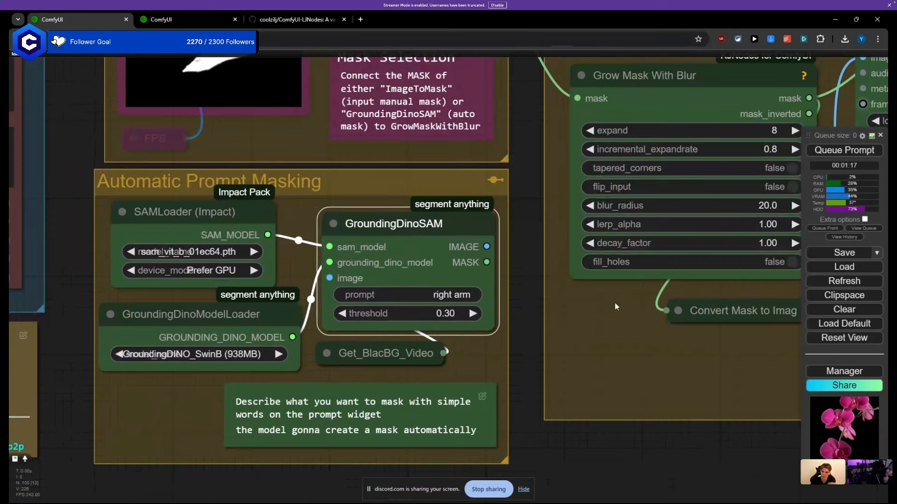
pyautogui.moveTo(378, 230); pyautogui.dragTo(389, 226)
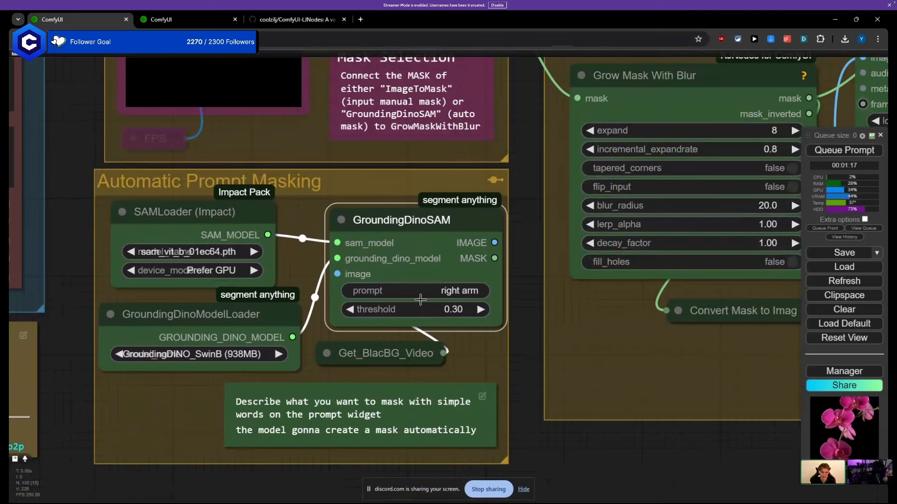
pyautogui.moveTo(517, 324); pyautogui.dragTo(392, 304)
pyautogui.click(294, 268)
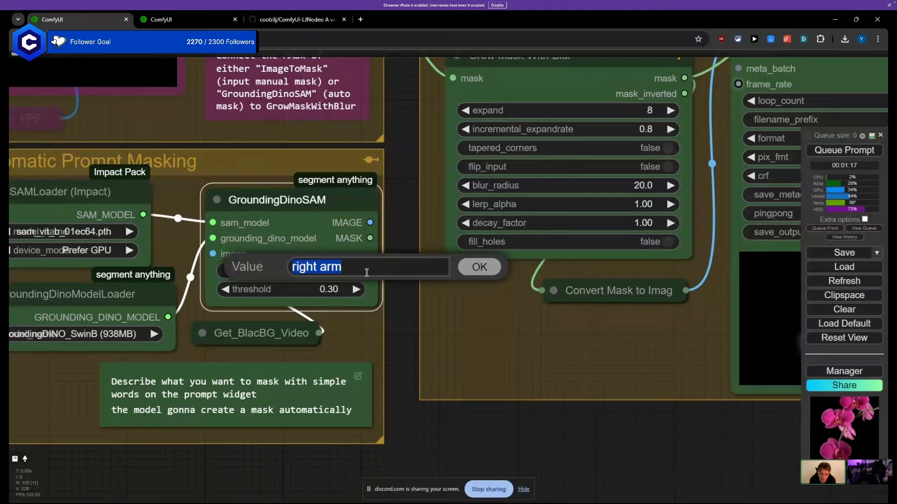
pyautogui.press('Return')
# Step: Connect the MASK output of GroundingDinoSAM to the mask input of Grow Mask With Blur
pyautogui.scroll(-6, 403, 352)
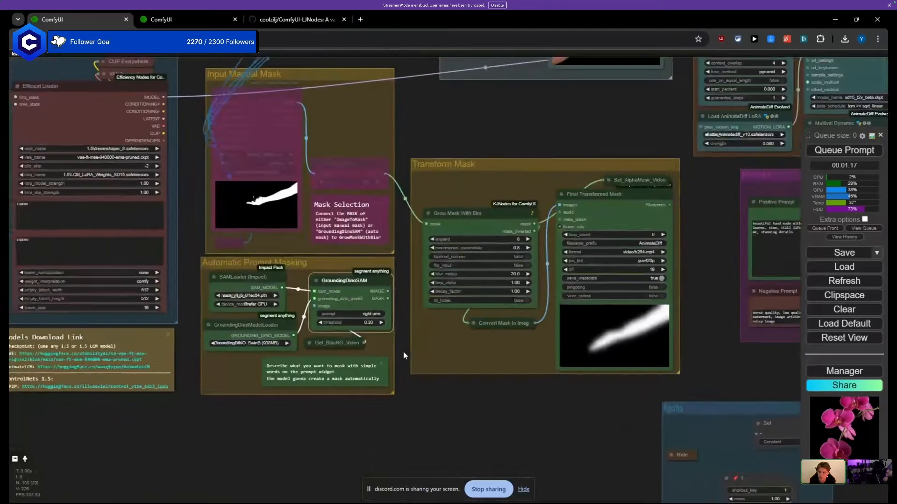
pyautogui.scroll(2, 281, 383)
pyautogui.moveTo(280, 384); pyautogui.dragTo(248, 414)
pyautogui.scroll(-3, 248, 414)
pyautogui.scroll(3, 244, 382)
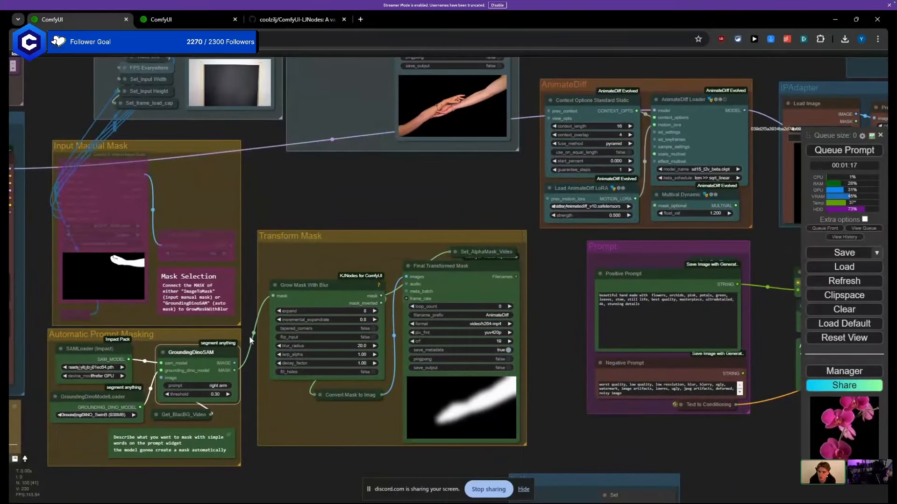
# Step: Nudge the Input Manual Mask and Automatic Prompt Masking groups slightly to the left
pyautogui.scroll(3, 271, 327)
pyautogui.scroll(-4, 281, 318)
pyautogui.moveTo(147, 149); pyautogui.dragTo(140, 147)
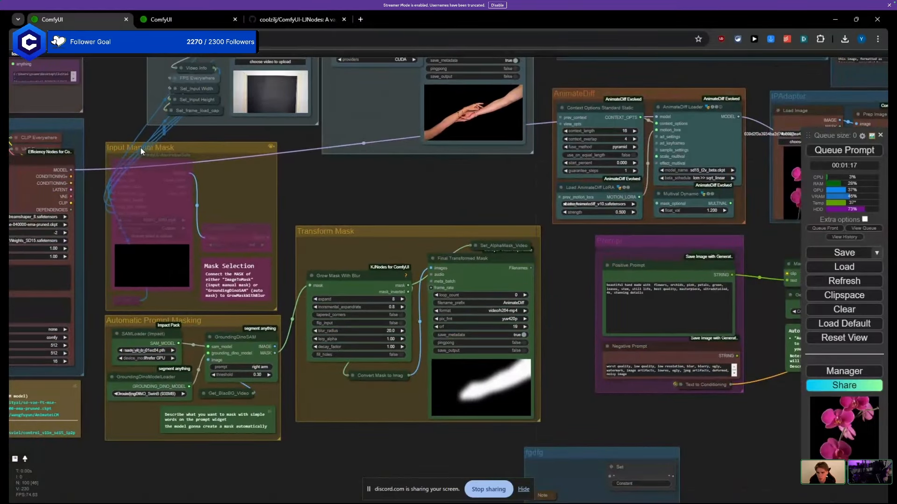
pyautogui.moveTo(144, 322); pyautogui.dragTo(136, 322)
# Step: Re-enable the Mask Selection note inside the bypassed Input Manual Mask group
pyautogui.scroll(6, 183, 279)
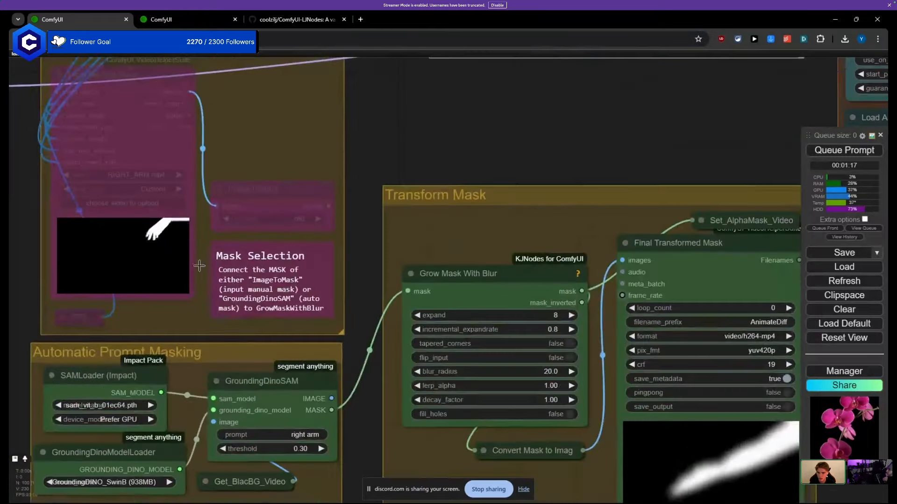
pyautogui.click(251, 289)
pyautogui.scroll(4, 252, 289)
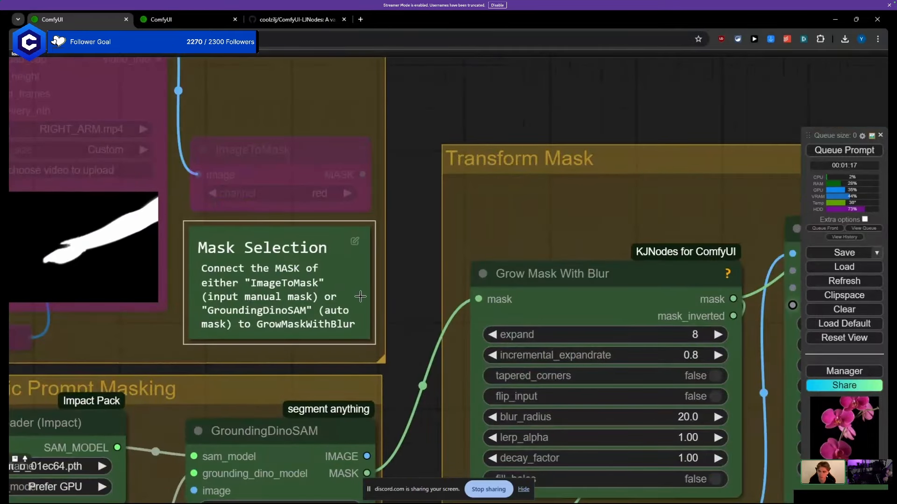
# Step: Move the Automatic Prompt Masking group slightly to the right beneath the Input Manual Mask group
pyautogui.moveTo(399, 334); pyautogui.dragTo(384, 184)
pyautogui.scroll(-4, 366, 336)
pyautogui.click(307, 223)
pyautogui.moveTo(140, 217)
pyautogui.mouseDown()
pyautogui.moveTo(153, 217)
pyautogui.moveTo(145, 218)
pyautogui.mouseUp()
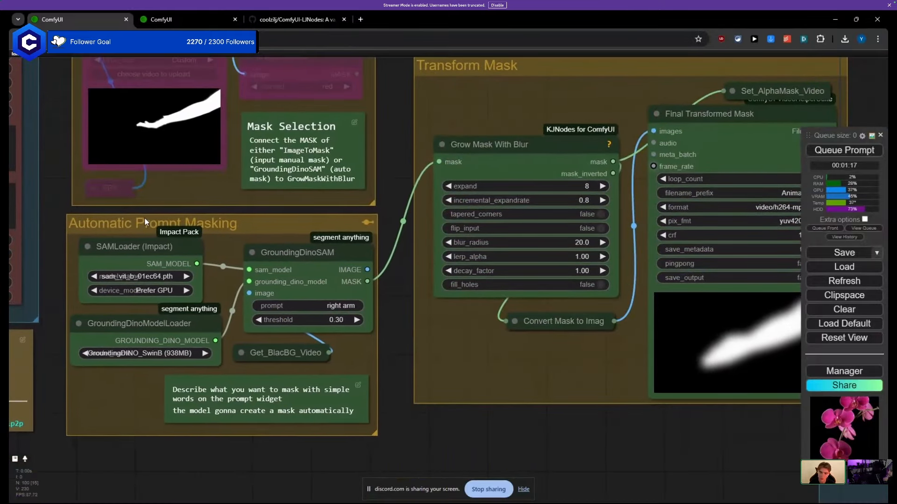
# Step: Connect ImageToMask's MASK output to Grow Mask With Blur, and switch the mask input back to GroundingDinoSAM
pyautogui.moveTo(408, 121); pyautogui.dragTo(267, 204)
pyautogui.click(216, 151)
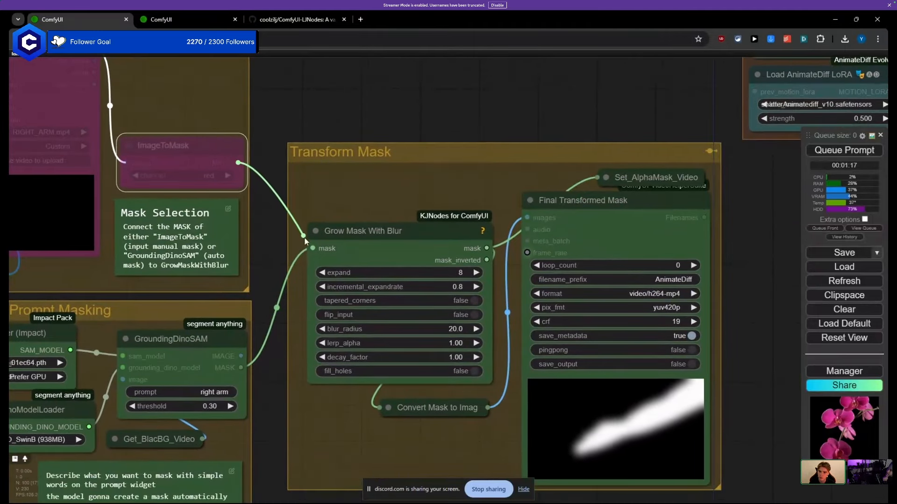
pyautogui.moveTo(238, 163); pyautogui.dragTo(312, 248)
pyautogui.moveTo(241, 369); pyautogui.dragTo(314, 249)
pyautogui.moveTo(258, 400); pyautogui.dragTo(278, 354)
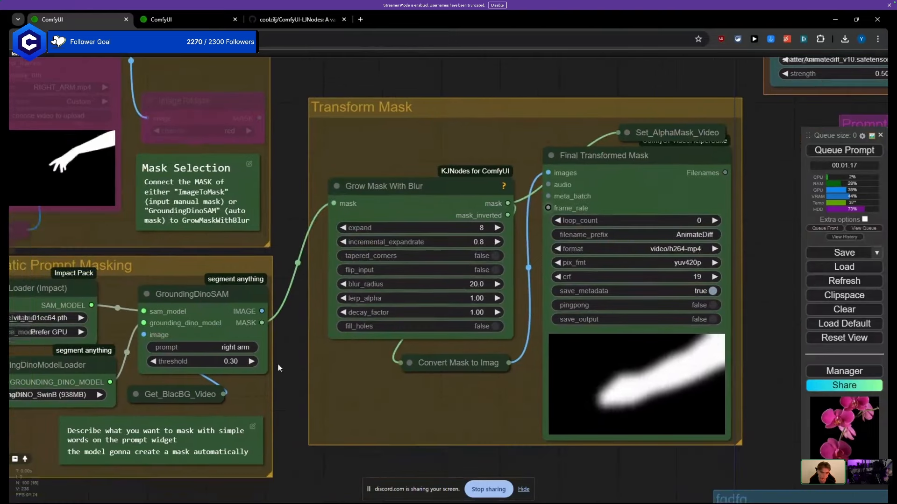
pyautogui.scroll(-4, 266, 355)
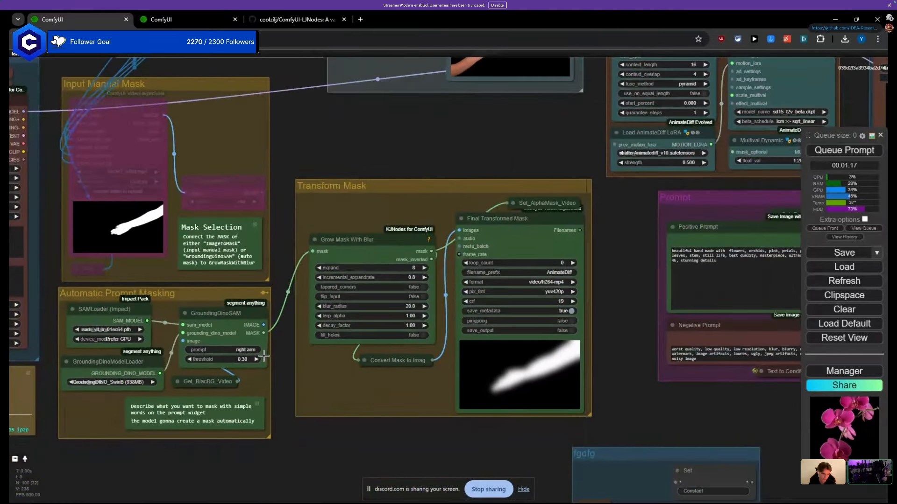
pyautogui.moveTo(298, 239); pyautogui.dragTo(343, 274)
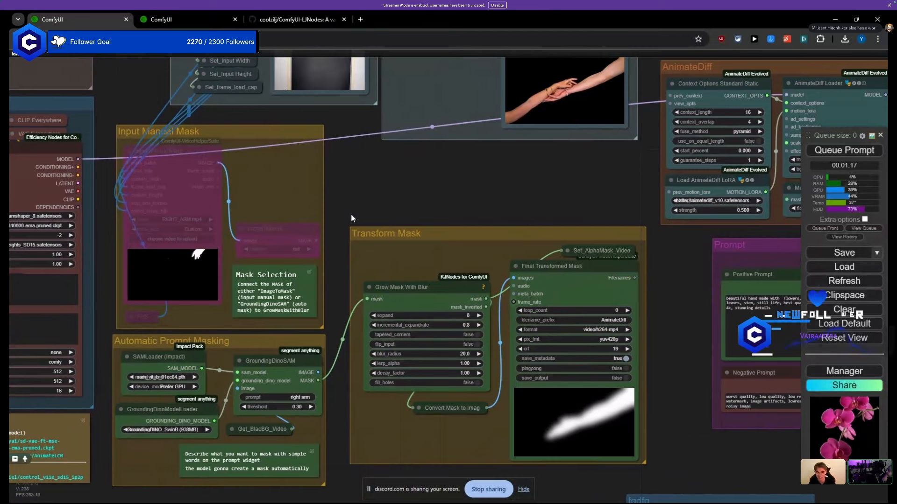
pyautogui.moveTo(373, 200); pyautogui.dragTo(404, 172)
pyautogui.moveTo(382, 366); pyautogui.dragTo(314, 359)
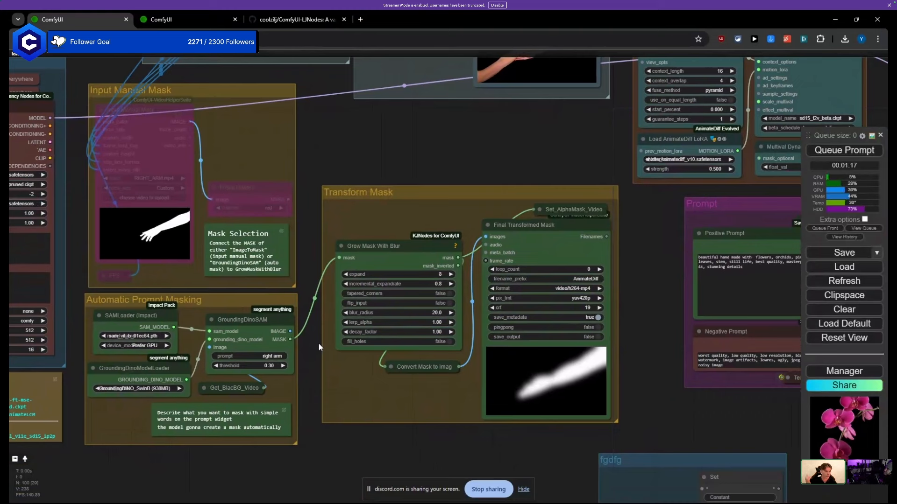
pyautogui.moveTo(304, 368); pyautogui.dragTo(298, 312)
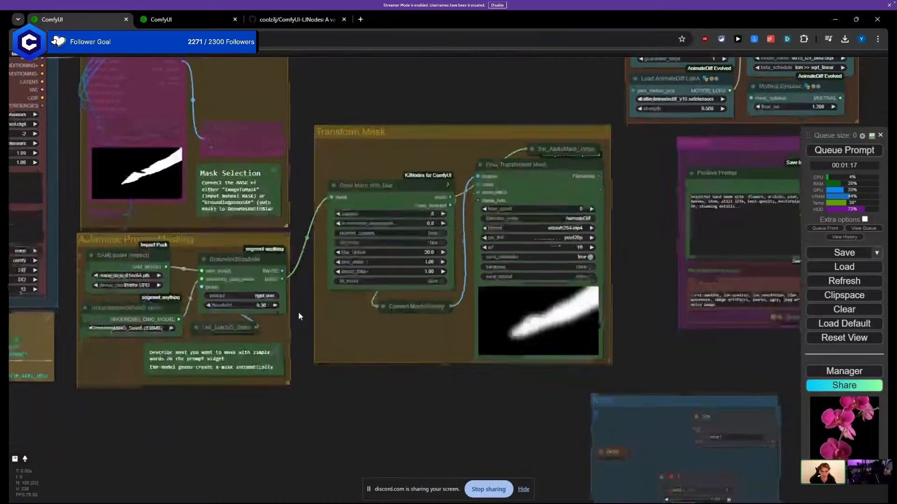
# Step: Set the GroundingDinoSAM threshold to 0.27 and nudge the node slightly to the right
pyautogui.scroll(5, 175, 263)
pyautogui.moveTo(239, 239)
pyautogui.mouseDown()
pyautogui.moveTo(247, 240)
pyautogui.moveTo(240, 237)
pyautogui.mouseUp()
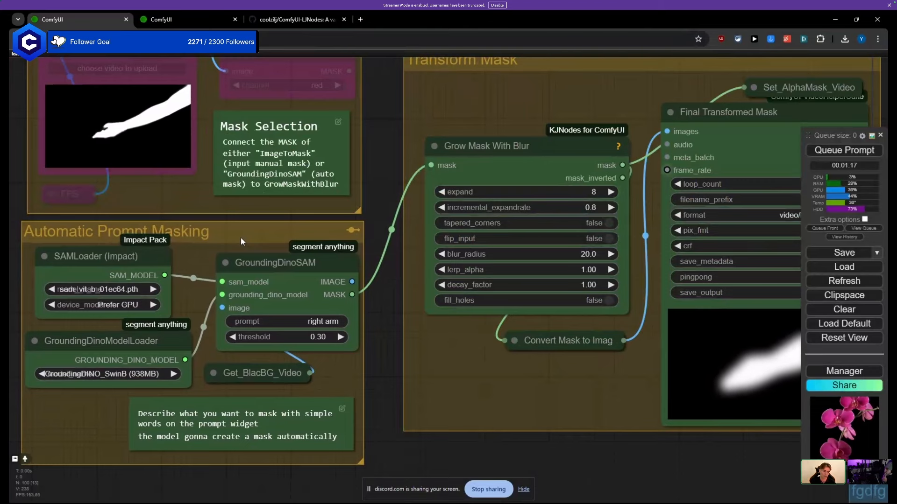
pyautogui.scroll(-2, 336, 360)
pyautogui.click(287, 333)
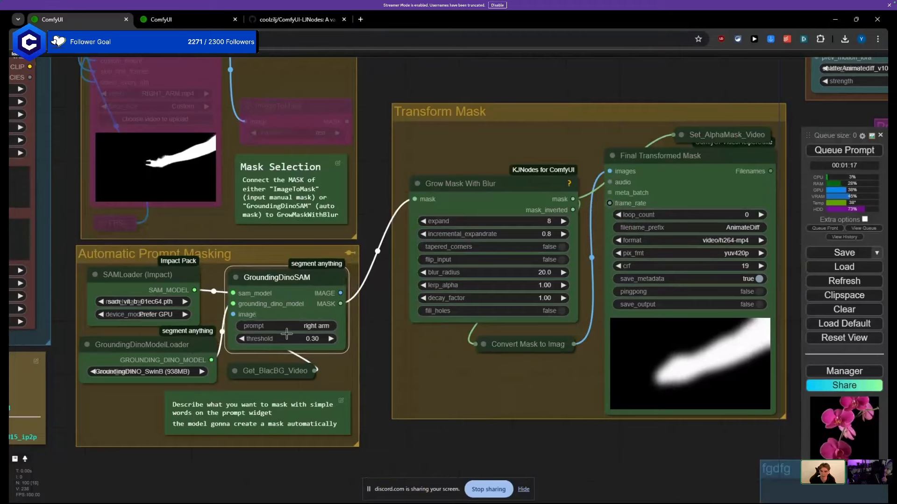
pyautogui.scroll(4, 286, 333)
pyautogui.scroll(-3, 337, 341)
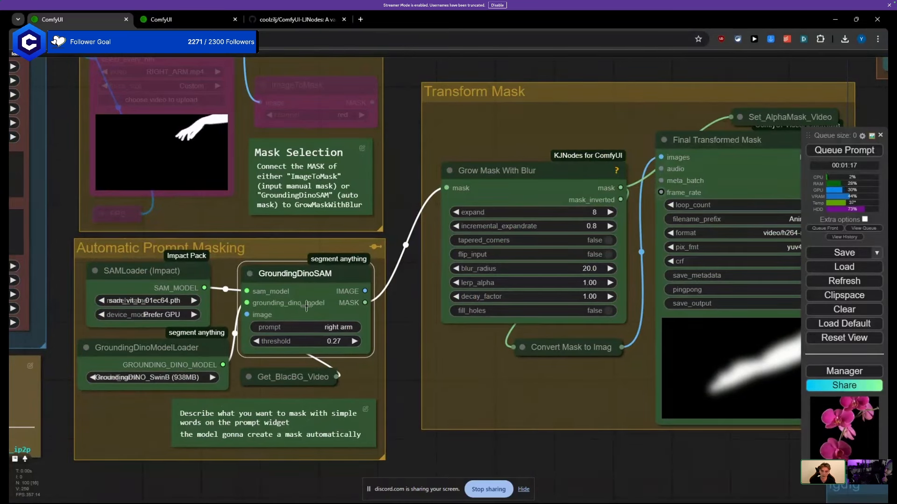
pyautogui.moveTo(306, 306)
pyautogui.mouseDown()
pyautogui.moveTo(342, 321)
pyautogui.moveTo(412, 327)
pyautogui.moveTo(429, 367)
pyautogui.moveTo(320, 295)
pyautogui.moveTo(307, 306)
pyautogui.mouseUp()
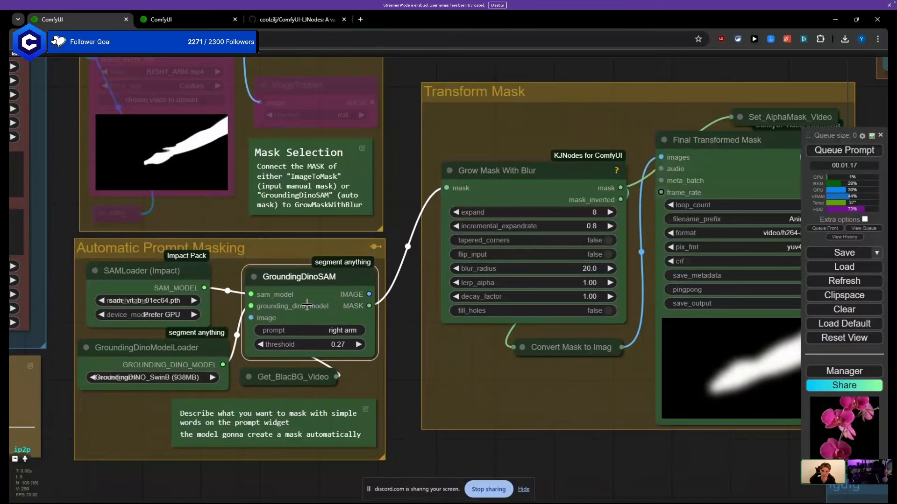
# Step: Open the GroundingDinoSAM prompt value for editing and keep it as right arm
pyautogui.scroll(3, 307, 305)
pyautogui.click(260, 331)
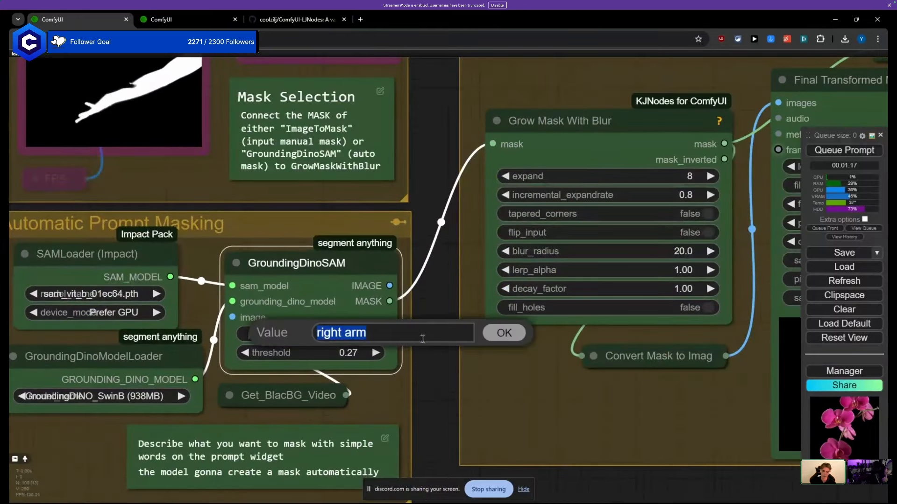
pyautogui.click(508, 336)
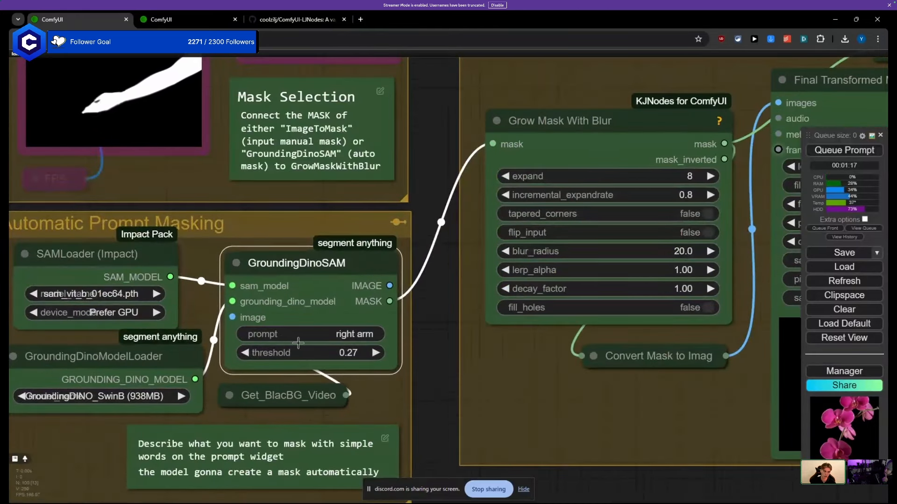
pyautogui.click(298, 343)
pyautogui.click(376, 339)
pyautogui.click(496, 338)
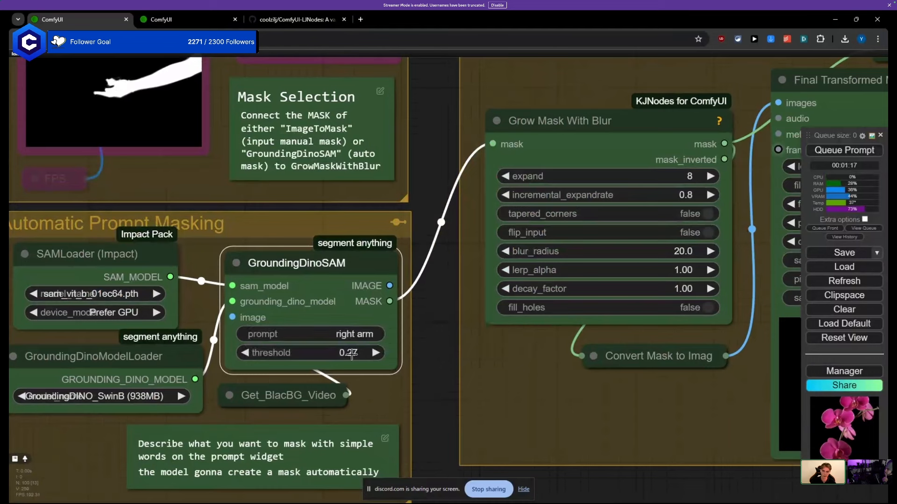
# Step: Queue the workflow with GroundingDinoSAM's prompt kept as right arm and its threshold at 0.27
pyautogui.moveTo(364, 358); pyautogui.dragTo(360, 356)
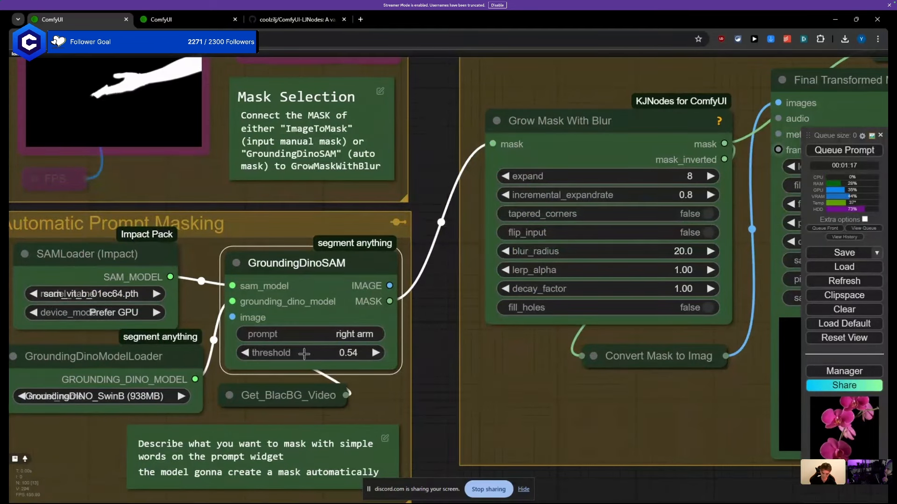
pyautogui.click(300, 335)
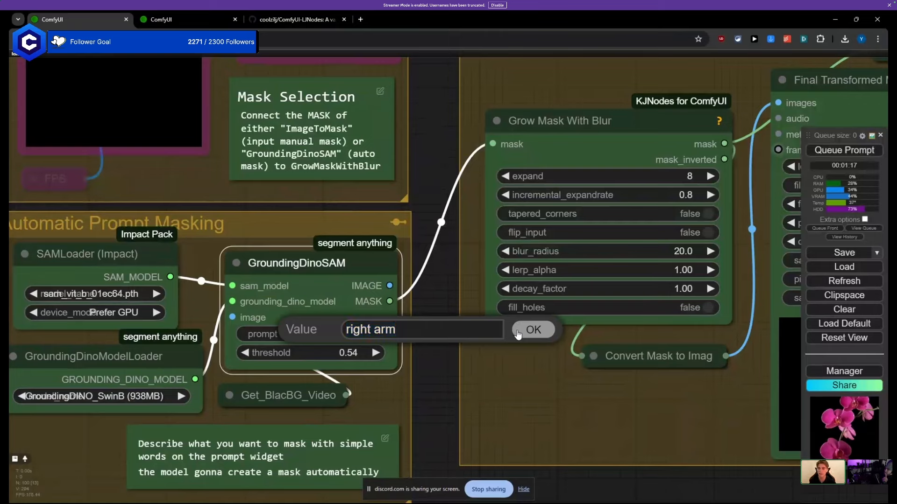
pyautogui.click(518, 333)
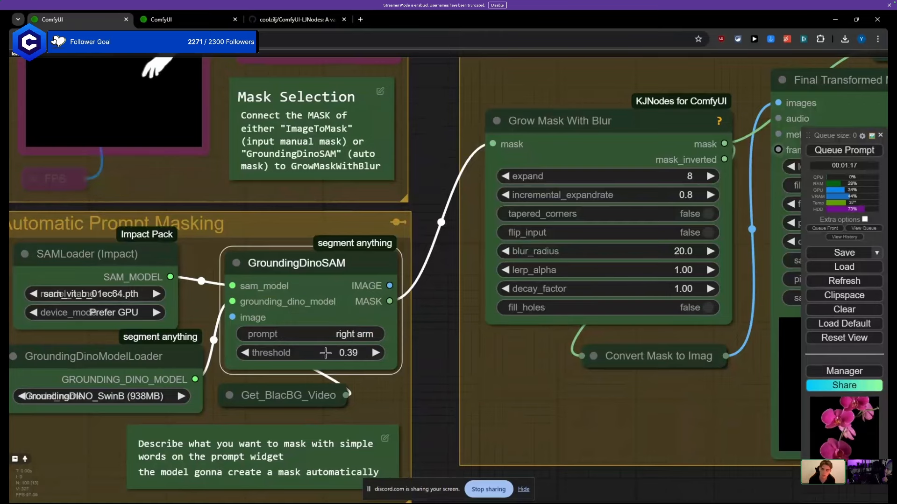
pyautogui.scroll(-8, 409, 357)
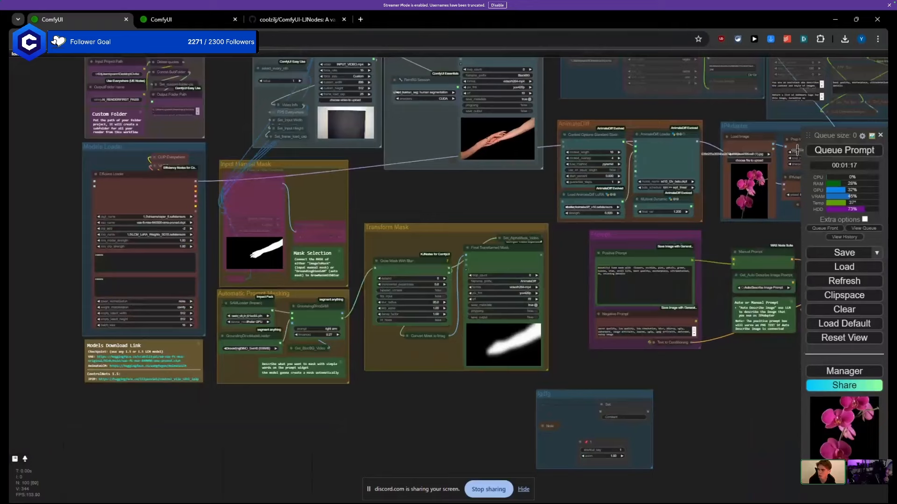
pyautogui.click(822, 149)
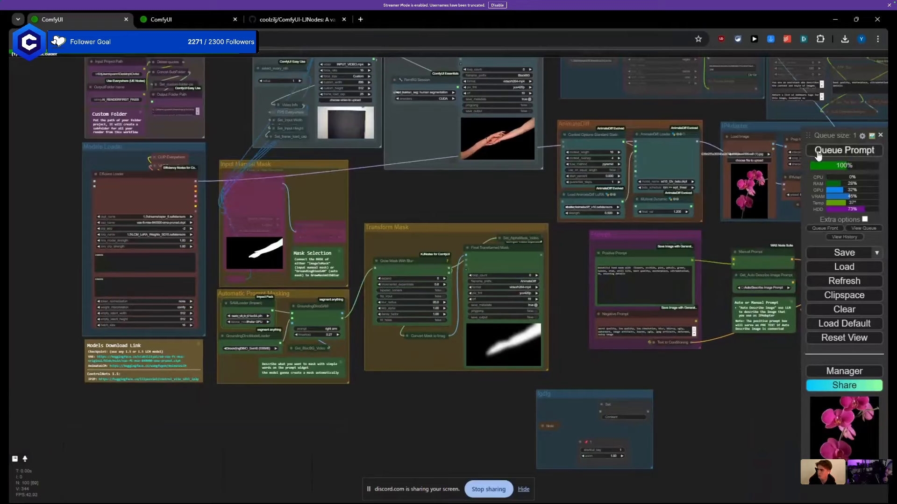
# Step: Search for vhs and add a Video Combine node just below the Automatic Prompt Masking and Transform Mask groups
pyautogui.scroll(7, 340, 342)
pyautogui.moveTo(386, 298); pyautogui.dragTo(358, 281)
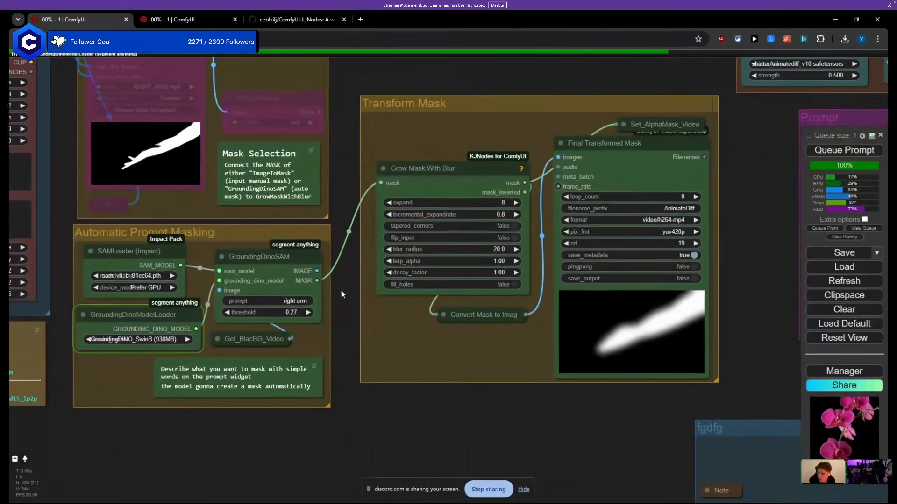
pyautogui.doubleClick(341, 374)
pyautogui.write('v')
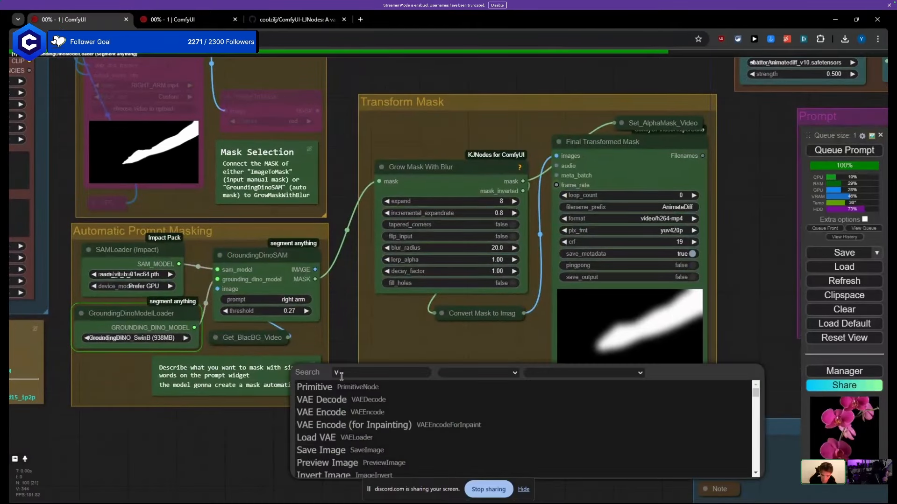
pyautogui.write('hs')
pyautogui.press('Down')
pyautogui.press('Down')
pyautogui.press('Down')
pyautogui.press('Down')
pyautogui.press('Up')
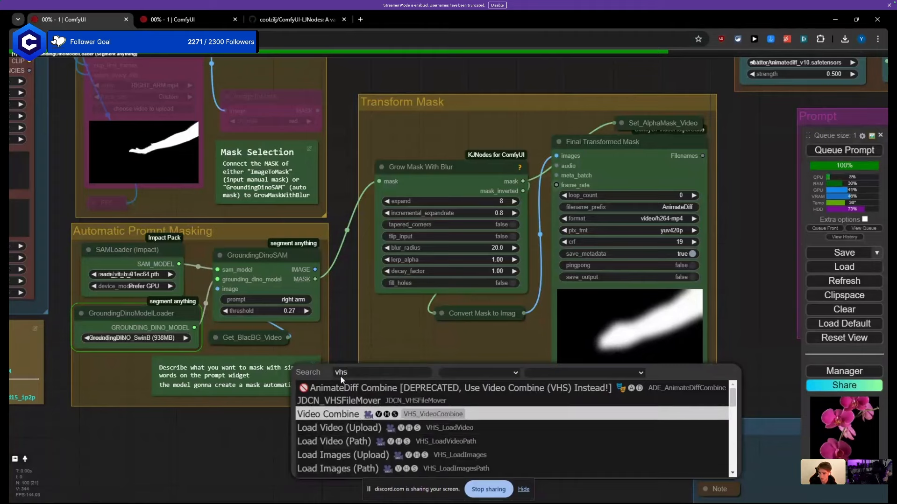
pyautogui.press('Return')
# Step: Connect GroundingDinoSAM's IMAGE output to the Video Combine's images input and move Video Combine clear below the Transform Mask group
pyautogui.scroll(-4, 319, 279)
pyautogui.scroll(4, 318, 279)
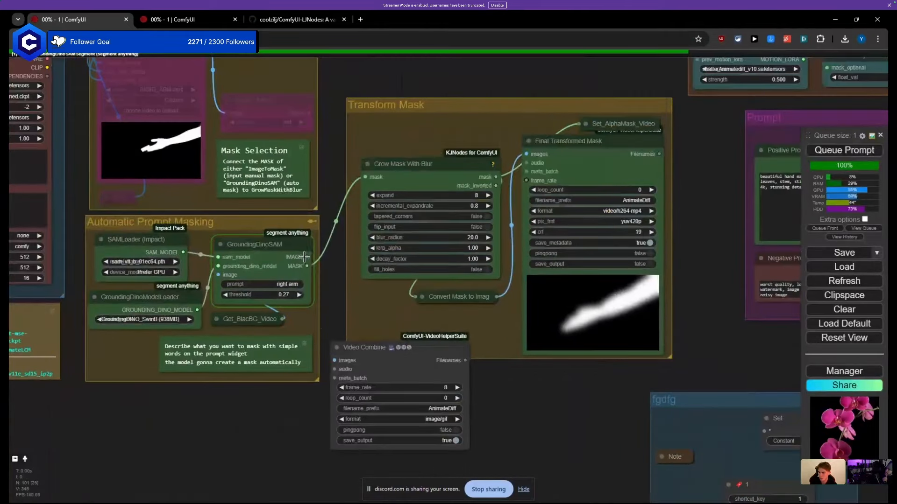
pyautogui.moveTo(307, 254); pyautogui.dragTo(334, 357)
pyautogui.moveTo(326, 311); pyautogui.dragTo(294, 241)
pyautogui.scroll(-3, 294, 241)
pyautogui.moveTo(319, 271); pyautogui.dragTo(328, 306)
# Step: Nudge the GroundingDinoSAM node slightly to the right in the Automatic Prompt Masking group
pyautogui.moveTo(299, 248); pyautogui.dragTo(265, 283)
pyautogui.scroll(3, 238, 273)
pyautogui.moveTo(283, 215); pyautogui.dragTo(301, 343)
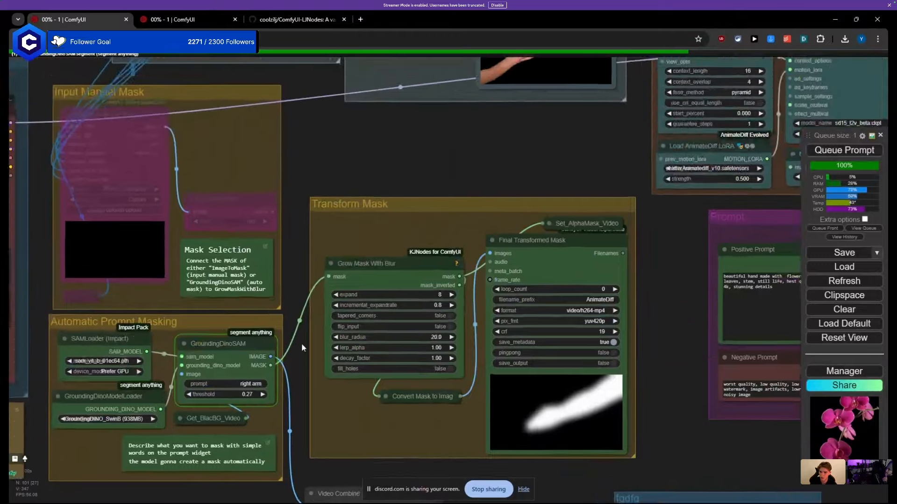
pyautogui.scroll(-6, 301, 342)
pyautogui.moveTo(306, 135); pyautogui.dragTo(309, 276)
pyautogui.scroll(6, 308, 276)
pyautogui.scroll(-6, 308, 276)
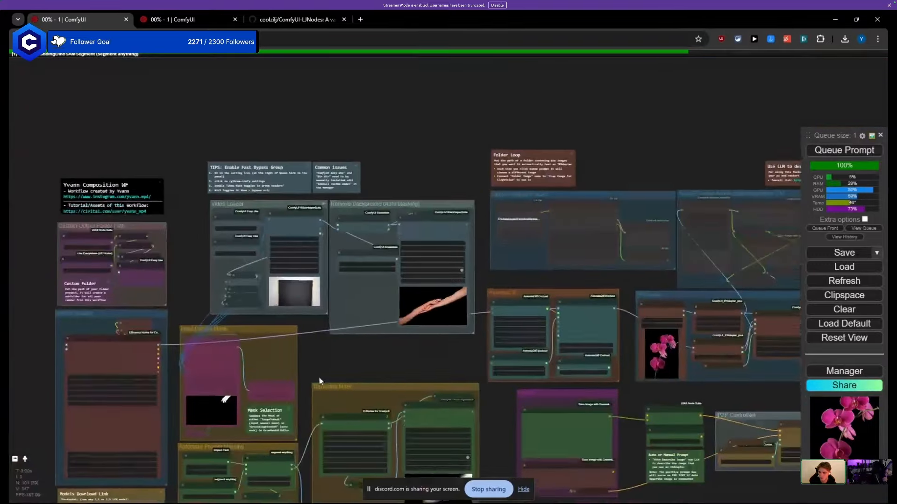
pyautogui.moveTo(319, 378); pyautogui.dragTo(298, 265)
pyautogui.scroll(6, 265, 373)
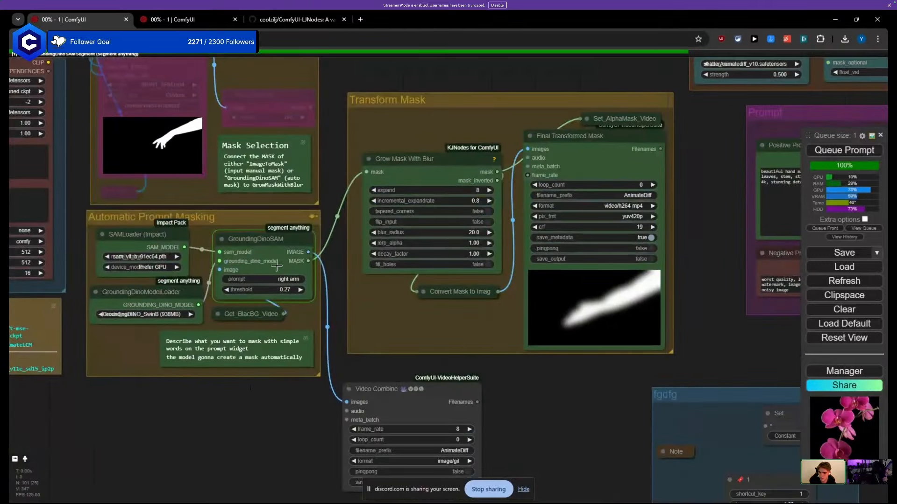
pyautogui.moveTo(276, 266); pyautogui.dragTo(285, 268)
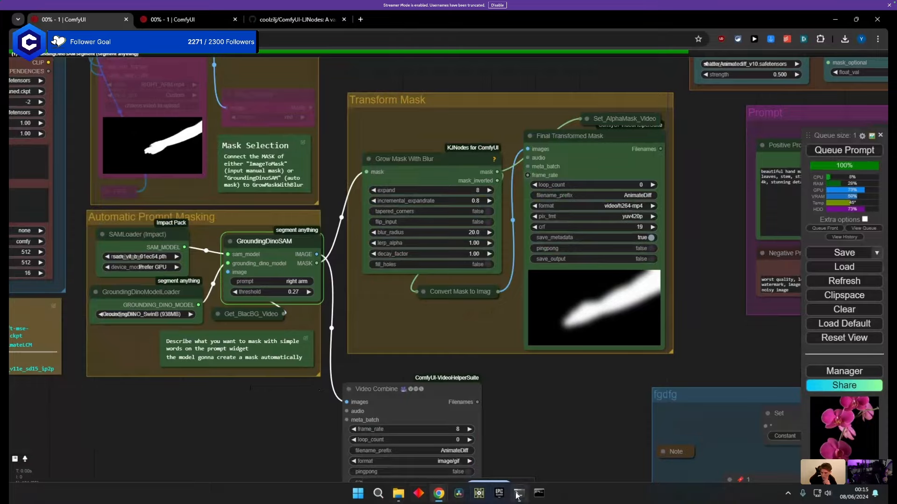
# Step: Check the run's progress in the ComfyUI console window and minimize it again
pyautogui.click(518, 493)
pyautogui.scroll(-15, 345, 335)
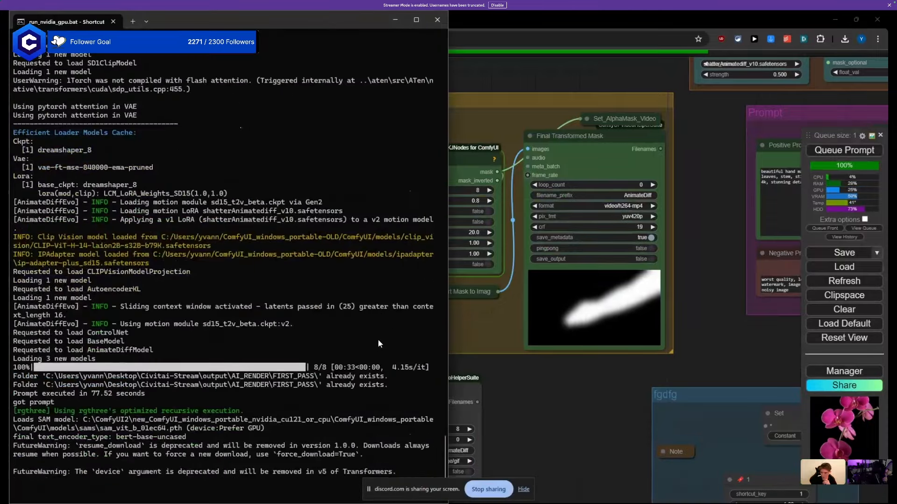
pyautogui.click(394, 22)
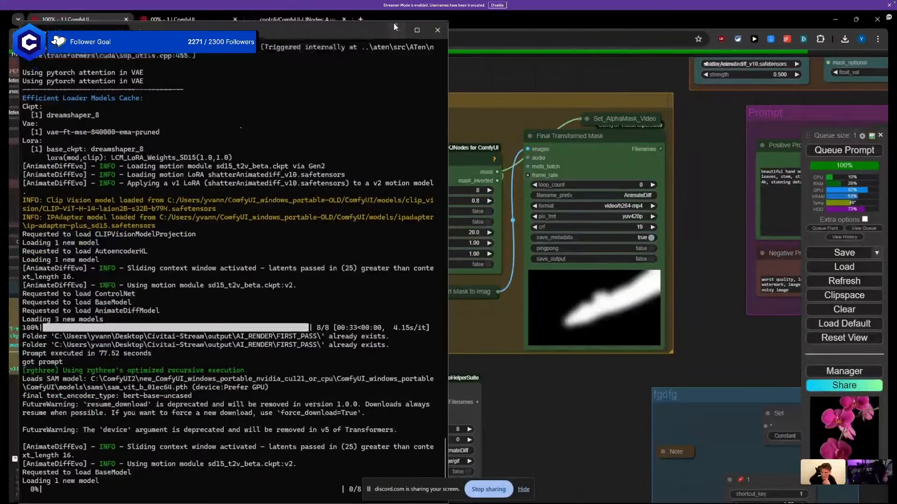
# Step: Show the list of running and pending jobs and nudge the Video Combine node slightly up and to the right
pyautogui.moveTo(308, 407); pyautogui.dragTo(178, 384)
pyautogui.moveTo(372, 335); pyautogui.dragTo(336, 229)
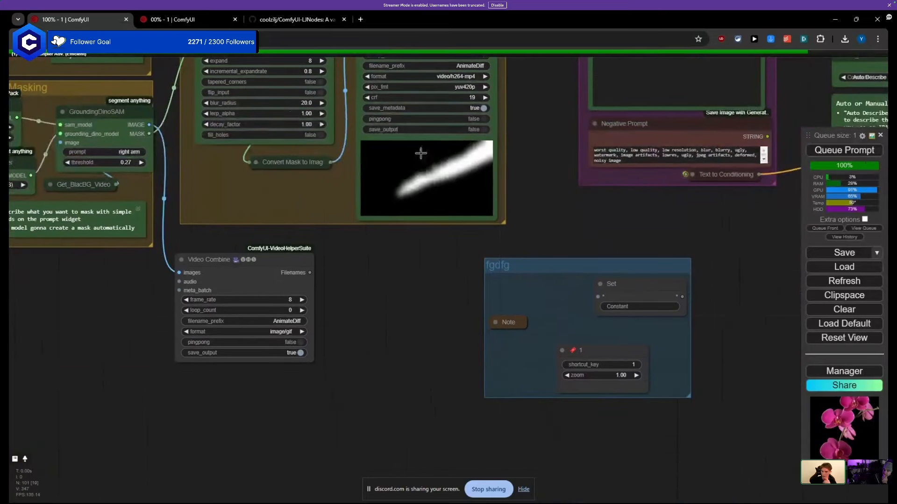
pyautogui.click(863, 228)
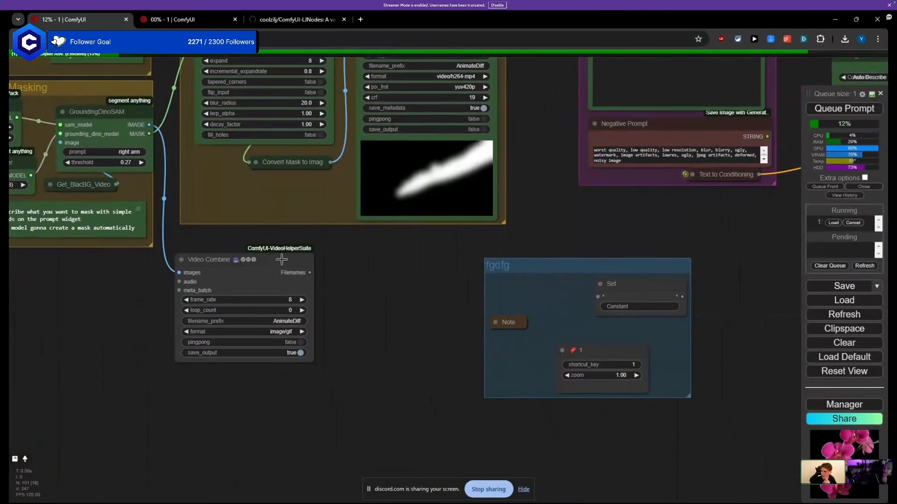
pyautogui.moveTo(282, 258); pyautogui.dragTo(295, 244)
# Step: Queue the workflow again and cancel the earlier running job
pyautogui.hotkey('ctrl', 'Return')
pyautogui.moveTo(382, 254); pyautogui.dragTo(361, 334)
pyautogui.moveTo(263, 276); pyautogui.dragTo(234, 293)
pyautogui.scroll(4, 411, 254)
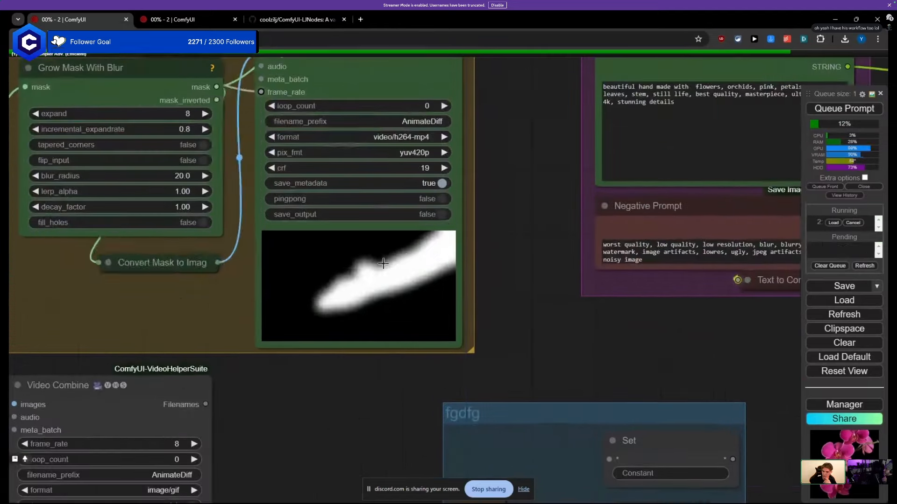
# Step: Nudge the Convert Mask to Image node slightly to the right and examine the Final Transformed Mask preview
pyautogui.moveTo(195, 265)
pyautogui.mouseDown()
pyautogui.moveTo(355, 274)
pyautogui.moveTo(210, 268)
pyautogui.mouseUp()
pyautogui.scroll(2, 353, 280)
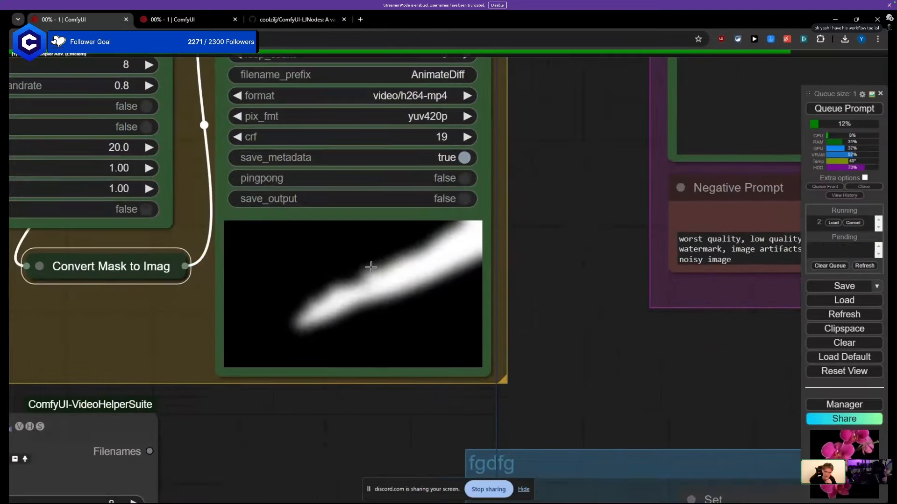
pyautogui.scroll(-3, 386, 276)
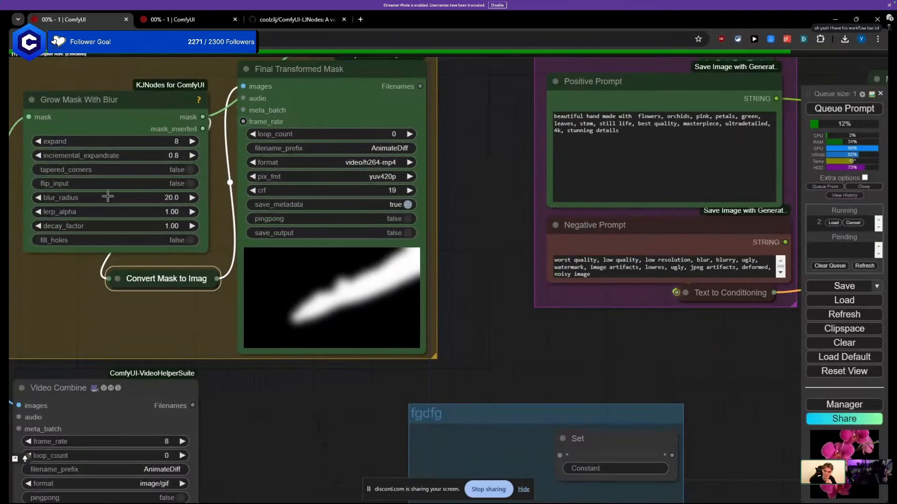
pyautogui.scroll(-6, 210, 255)
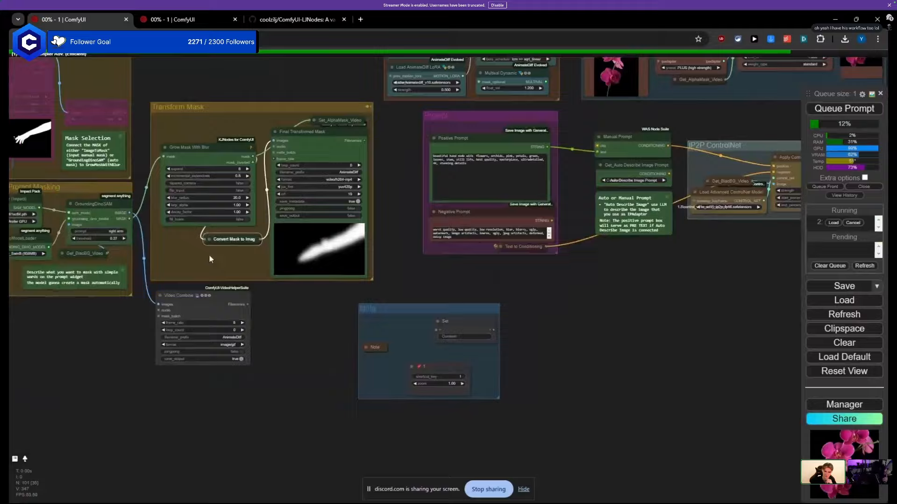
pyautogui.moveTo(209, 259); pyautogui.dragTo(310, 269)
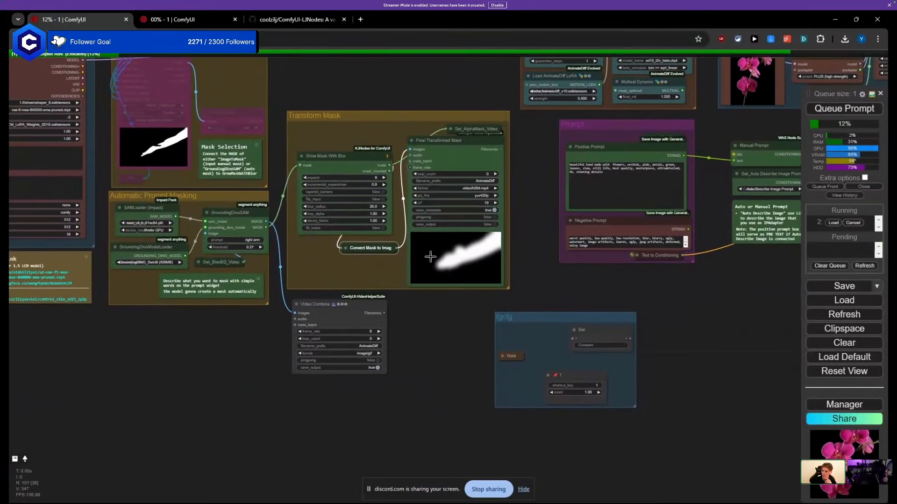
# Step: Queue another run of the whole workflow and cancel the job currently being sampled
pyautogui.scroll(-4, 258, 305)
pyautogui.moveTo(235, 332); pyautogui.dragTo(196, 426)
pyautogui.scroll(1, 225, 218)
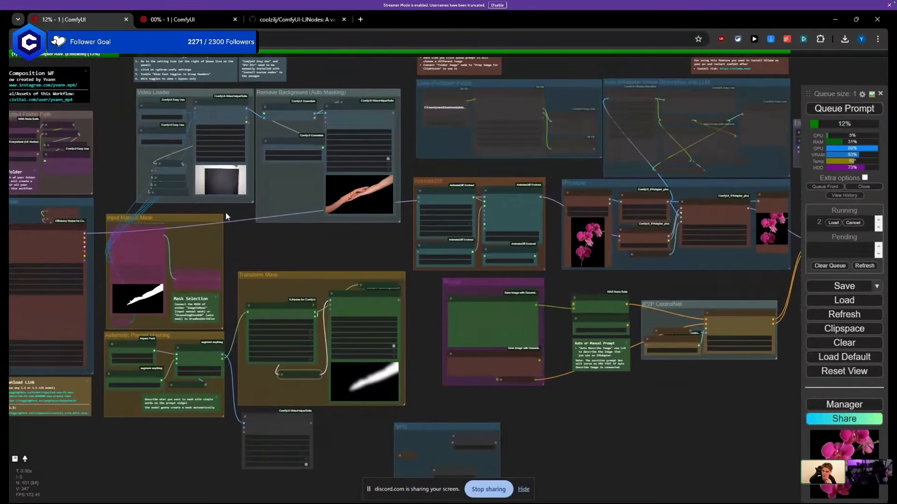
pyautogui.scroll(1, 226, 212)
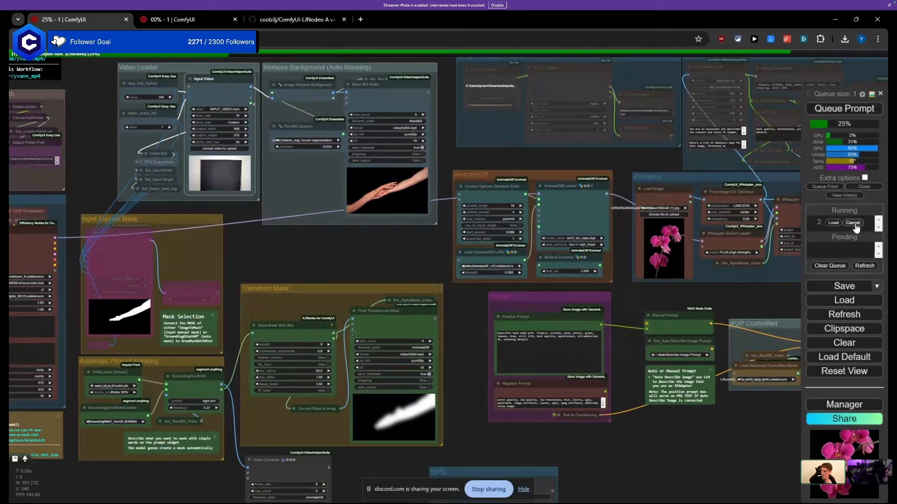
pyautogui.click(840, 109)
pyautogui.moveTo(340, 238); pyautogui.dragTo(326, 135)
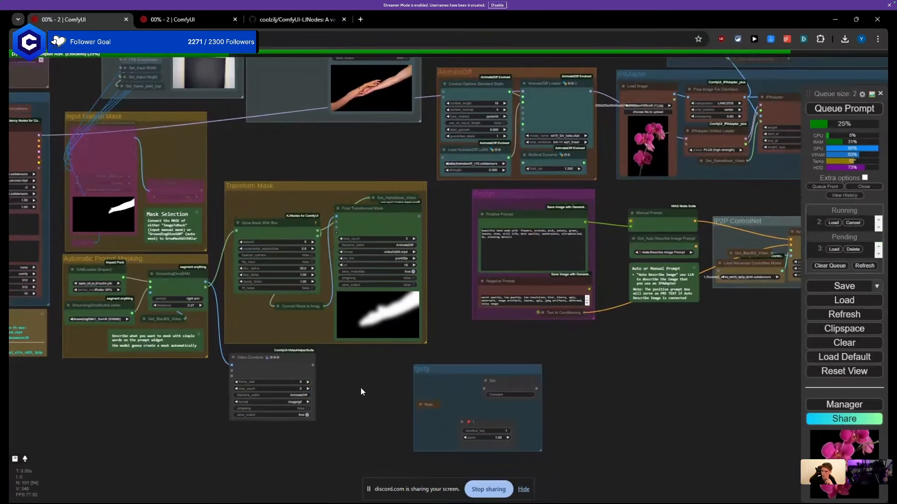
pyautogui.scroll(1, 281, 391)
pyautogui.moveTo(360, 387); pyautogui.dragTo(255, 393)
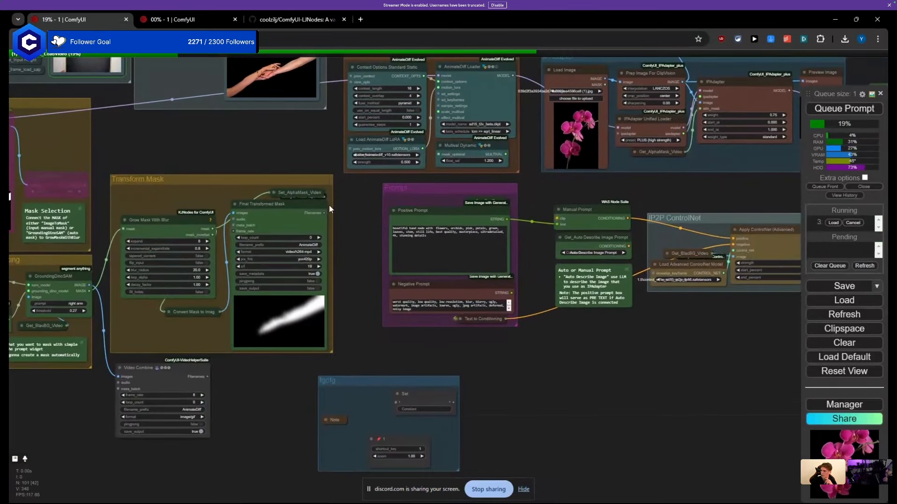
# Step: Set the GroundingDinoSAM threshold to 0.30
pyautogui.scroll(-5, 329, 205)
pyautogui.scroll(4, 403, 238)
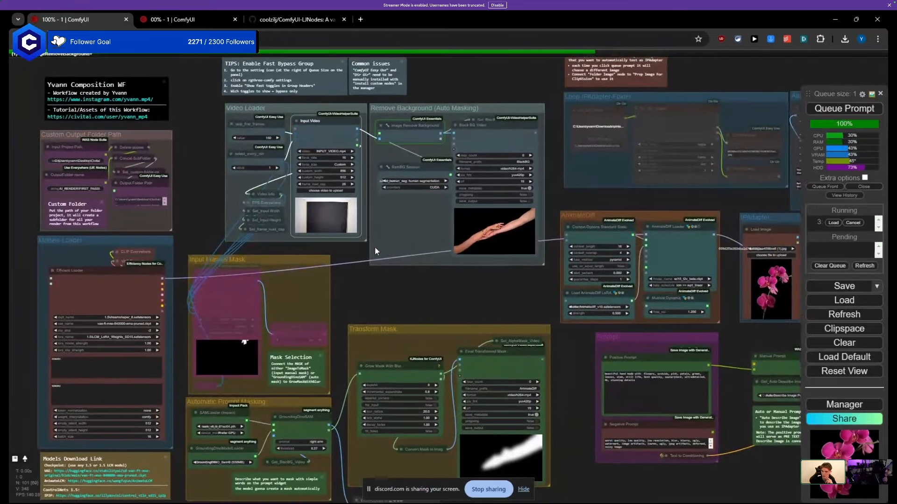
pyautogui.moveTo(374, 247); pyautogui.dragTo(385, 140)
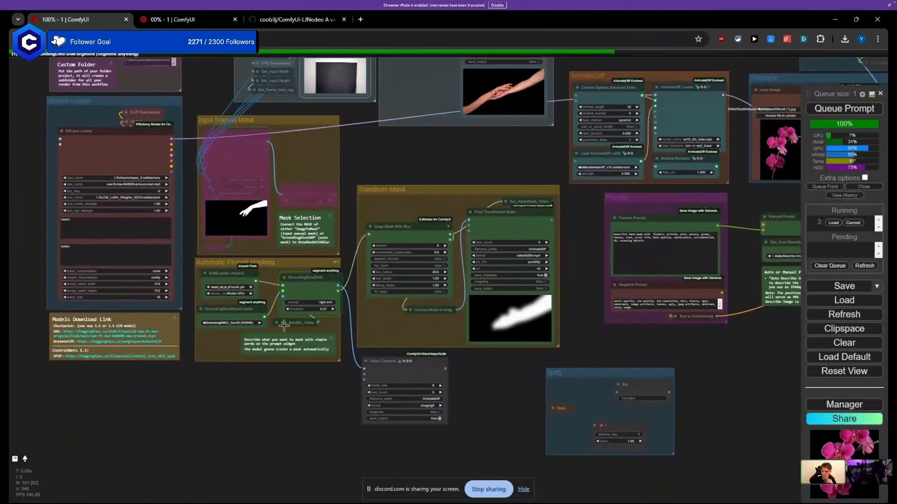
pyautogui.scroll(5, 309, 309)
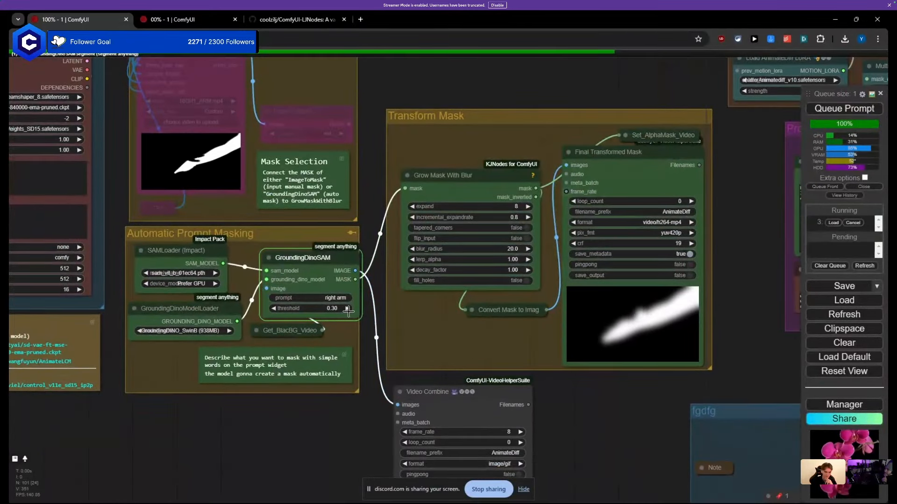
pyautogui.scroll(-1, 347, 356)
# Step: Set the Video Combine format to video/h264-mp4 and queue a new run in place of the running job
pyautogui.scroll(-3, 347, 356)
pyautogui.moveTo(355, 400); pyautogui.dragTo(302, 403)
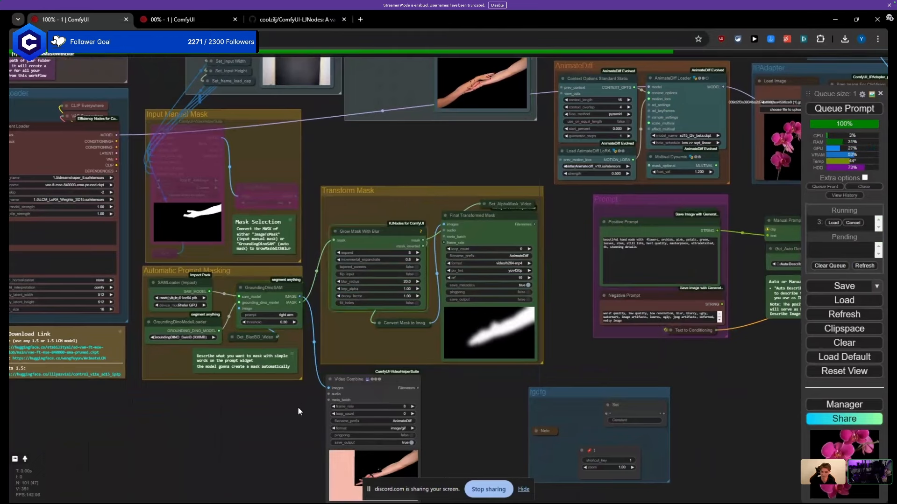
pyautogui.moveTo(298, 408); pyautogui.dragTo(292, 343)
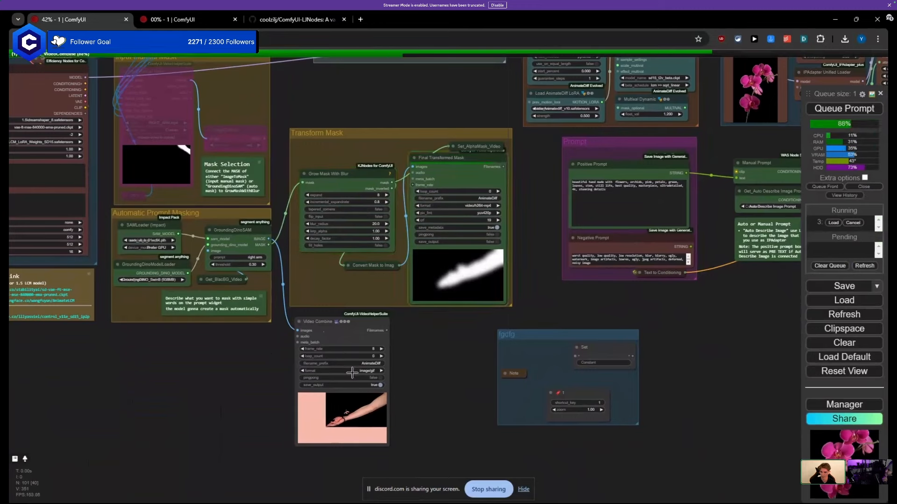
pyautogui.scroll(5, 337, 353)
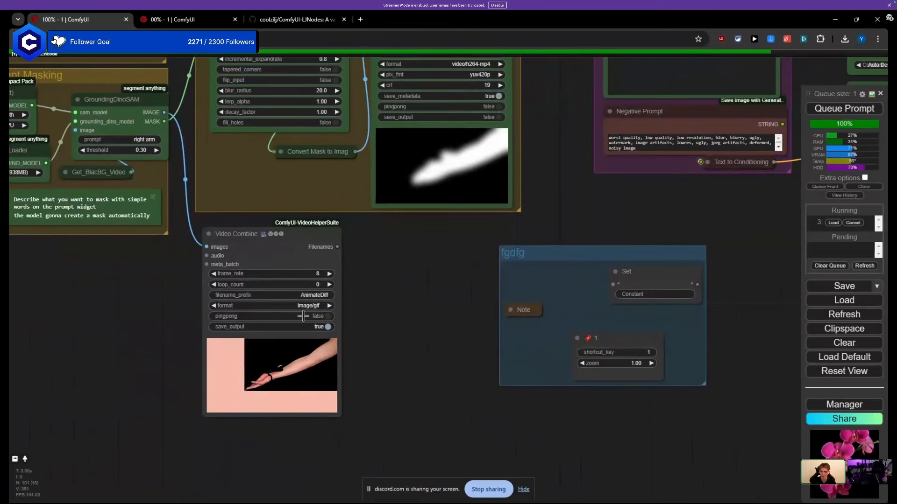
pyautogui.click(296, 306)
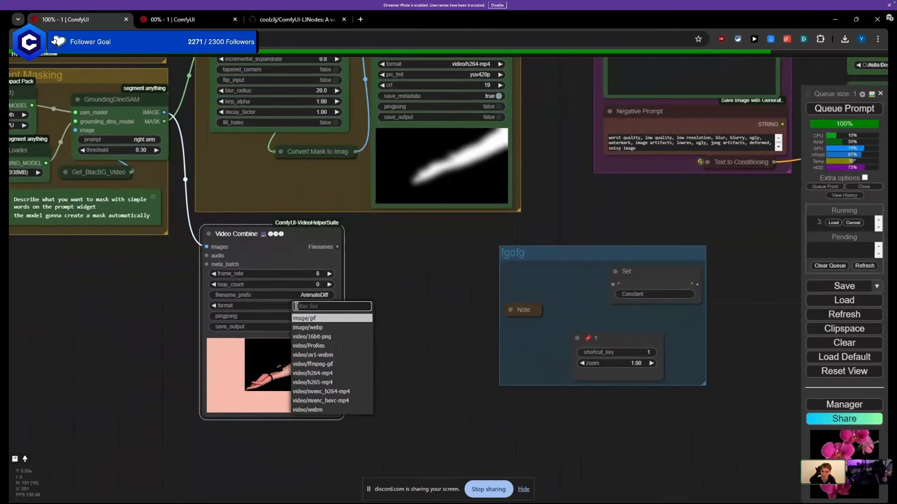
pyautogui.click(330, 373)
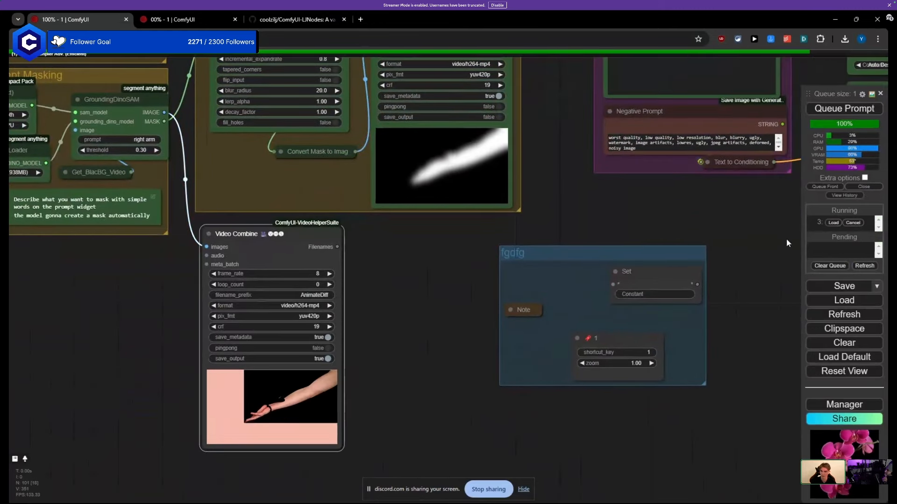
pyautogui.click(840, 112)
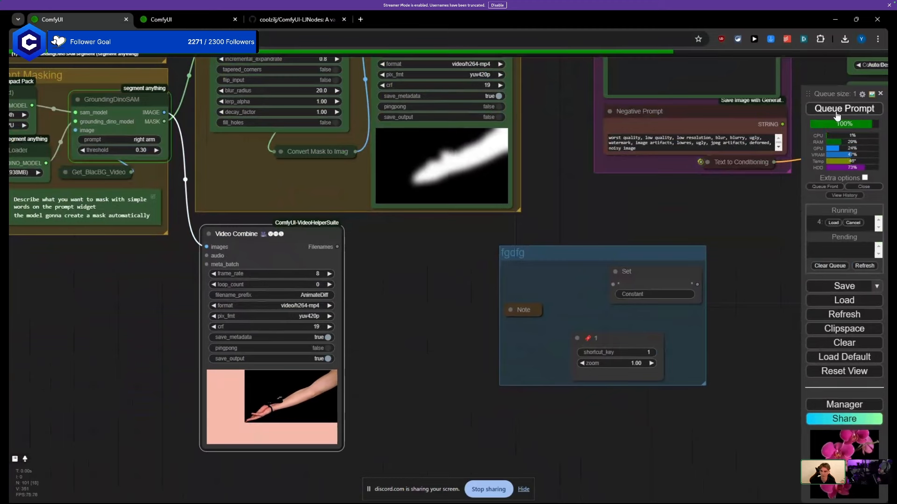
# Step: Move the Video Combine node up over the Transform Mask group's lower edge and examine its segmented-arm video preview
pyautogui.scroll(-4, 420, 338)
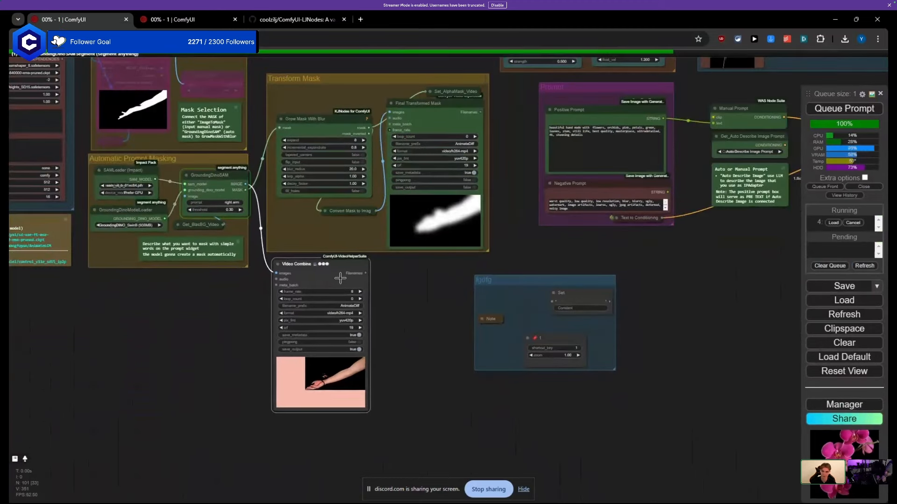
pyautogui.scroll(1, 308, 322)
pyautogui.moveTo(250, 314); pyautogui.dragTo(186, 333)
pyautogui.scroll(1, 203, 316)
pyautogui.moveTo(246, 289); pyautogui.dragTo(191, 327)
pyautogui.click(191, 230)
pyautogui.scroll(1, 191, 328)
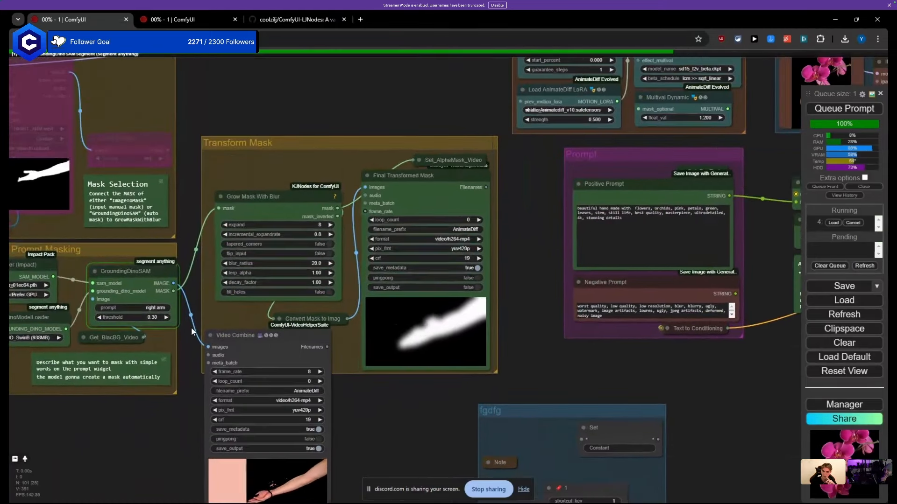
pyautogui.scroll(-6, 191, 327)
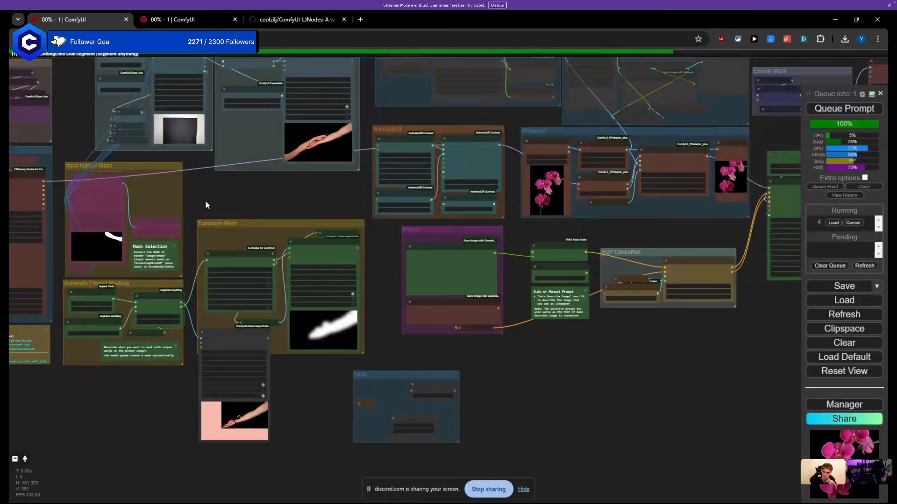
pyautogui.moveTo(205, 200); pyautogui.dragTo(201, 295)
pyautogui.scroll(5, 298, 185)
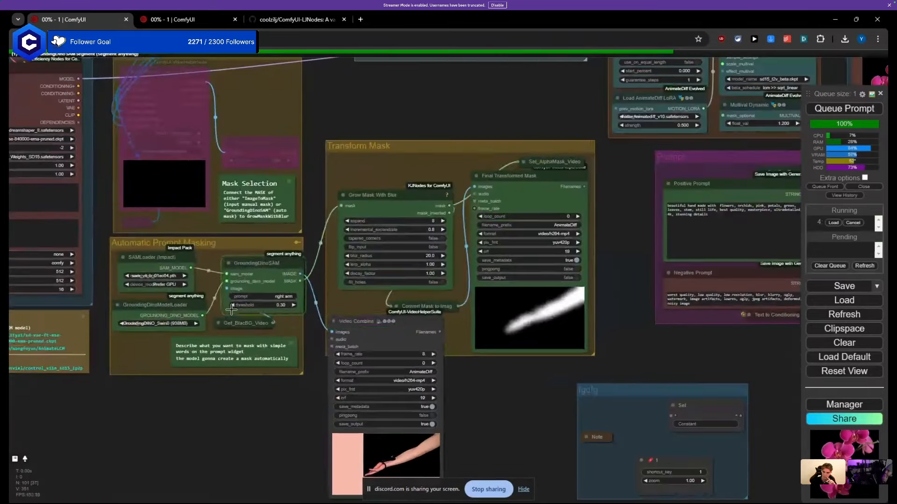
pyautogui.moveTo(244, 394); pyautogui.dragTo(152, 313)
pyautogui.scroll(9, 300, 406)
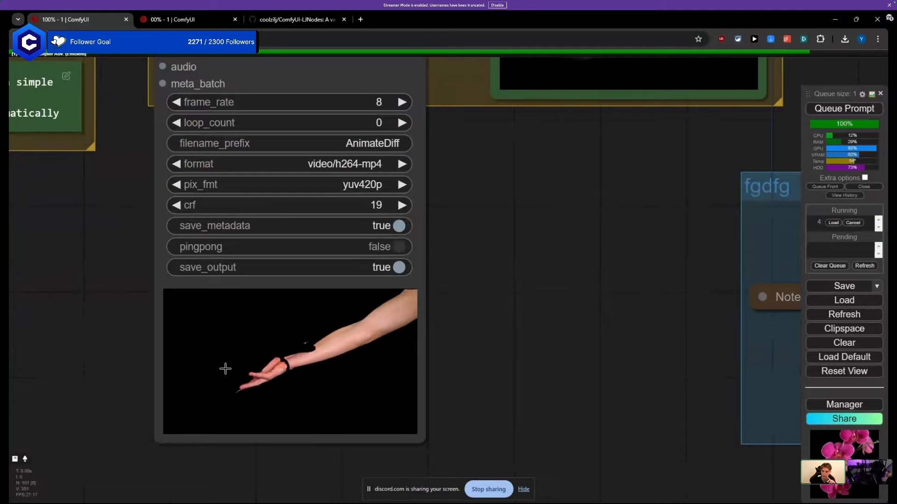
# Step: Move the Video Combine node below the Automatic Prompt Masking group, clear of the prompt description note
pyautogui.scroll(-7, 382, 343)
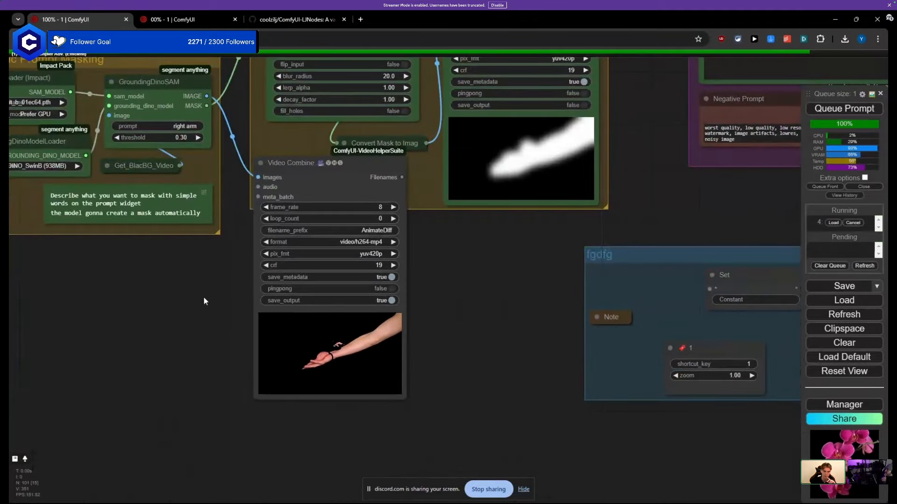
pyautogui.moveTo(204, 299); pyautogui.dragTo(374, 331)
pyautogui.moveTo(498, 223); pyautogui.dragTo(480, 163)
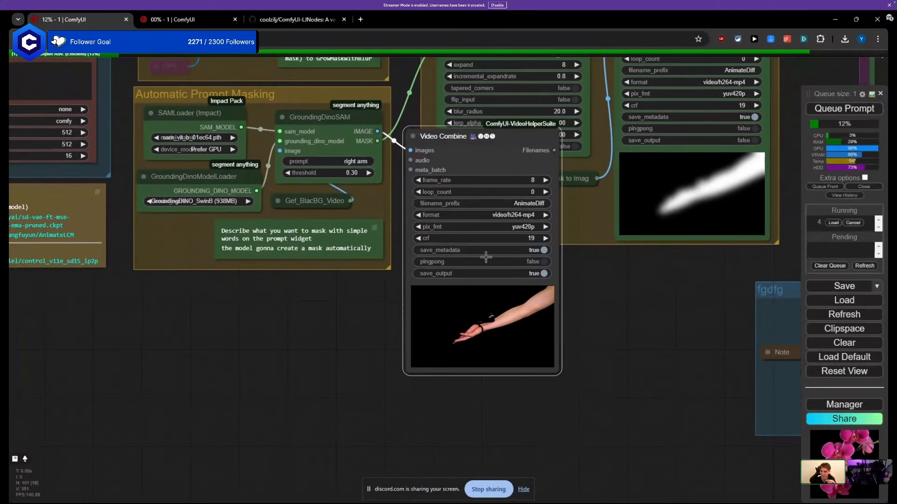
pyautogui.moveTo(284, 309); pyautogui.dragTo(146, 363)
pyautogui.moveTo(323, 207); pyautogui.dragTo(244, 292)
pyautogui.moveTo(388, 424); pyautogui.dragTo(388, 294)
pyautogui.scroll(5, 262, 379)
pyautogui.scroll(-7, 262, 379)
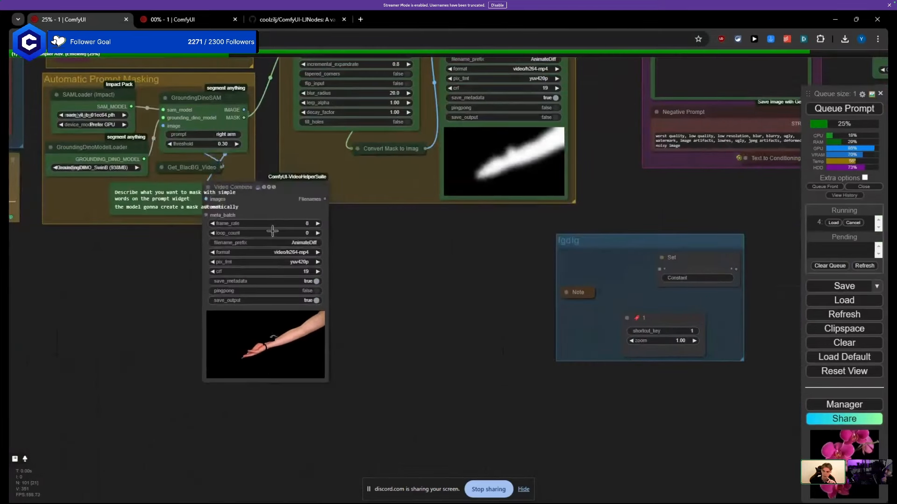
pyautogui.moveTo(286, 198); pyautogui.dragTo(248, 296)
pyautogui.moveTo(269, 171); pyautogui.dragTo(212, 275)
pyautogui.scroll(-2, 207, 271)
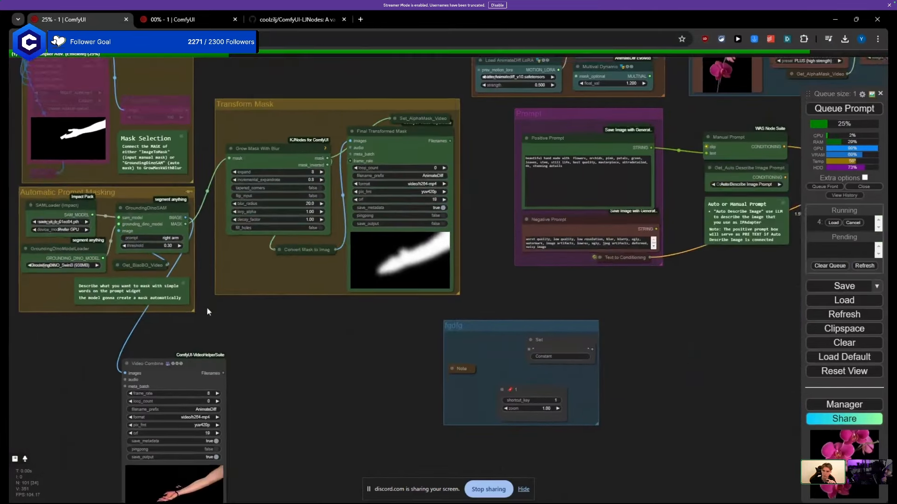
# Step: Examine the Video Combine preview closely around the wrist and fingers of the segmented right arm
pyautogui.moveTo(207, 307); pyautogui.dragTo(254, 183)
pyautogui.scroll(5, 215, 318)
pyautogui.scroll(5, 197, 419)
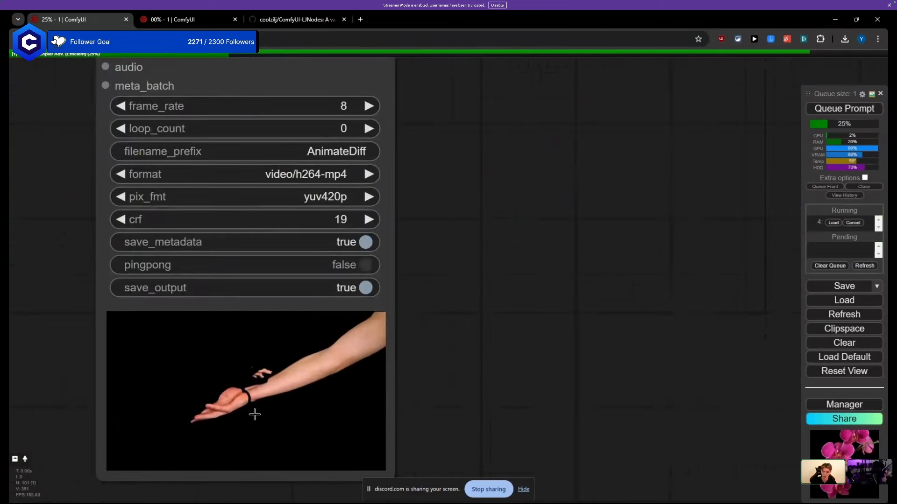
pyautogui.scroll(4, 244, 409)
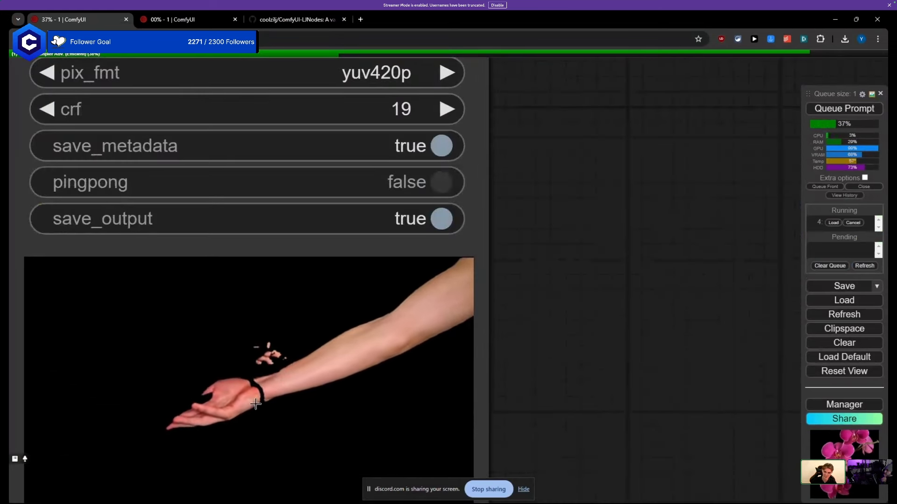
pyautogui.scroll(-5, 245, 376)
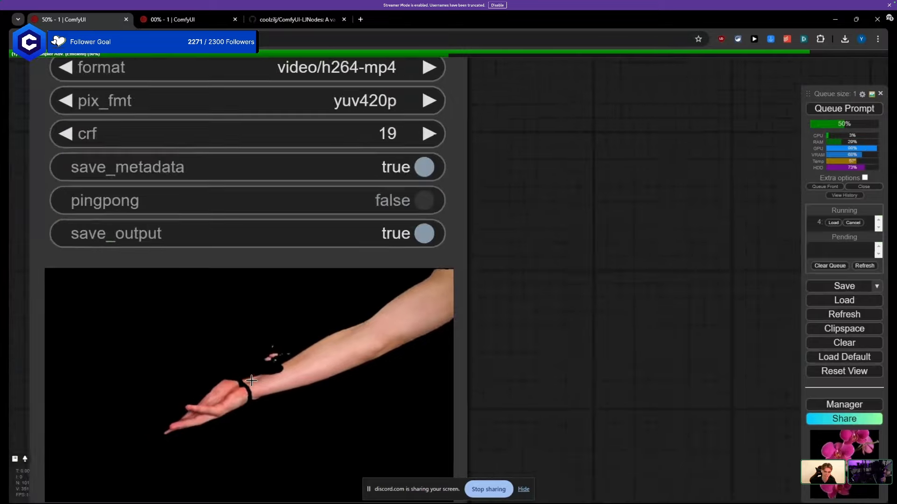
pyautogui.scroll(-6, 251, 381)
pyautogui.moveTo(242, 233); pyautogui.dragTo(201, 181)
pyautogui.scroll(-8, 242, 340)
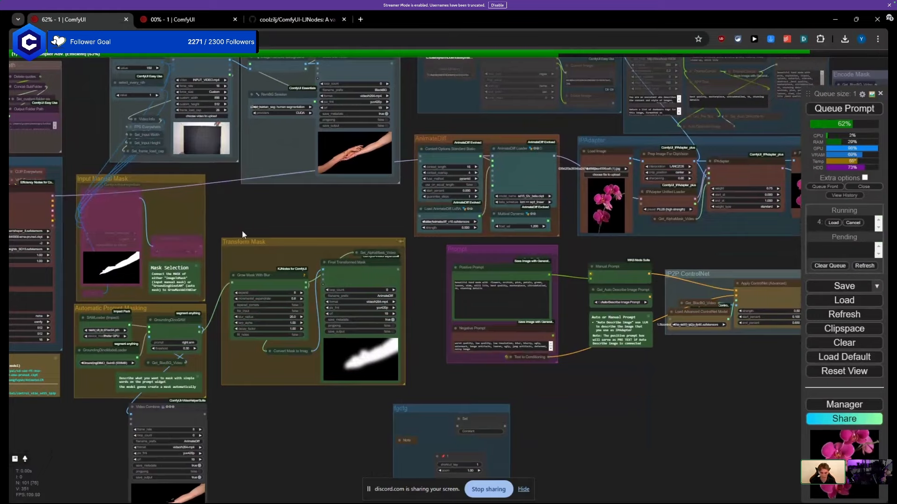
# Step: Examine the workflow layout from the Video Loader to the Transform Mask group while the queued run is being sampled
pyautogui.moveTo(242, 230); pyautogui.dragTo(336, 208)
pyautogui.scroll(5, 235, 314)
pyautogui.moveTo(311, 116); pyautogui.dragTo(311, 266)
pyautogui.scroll(-6, 363, 250)
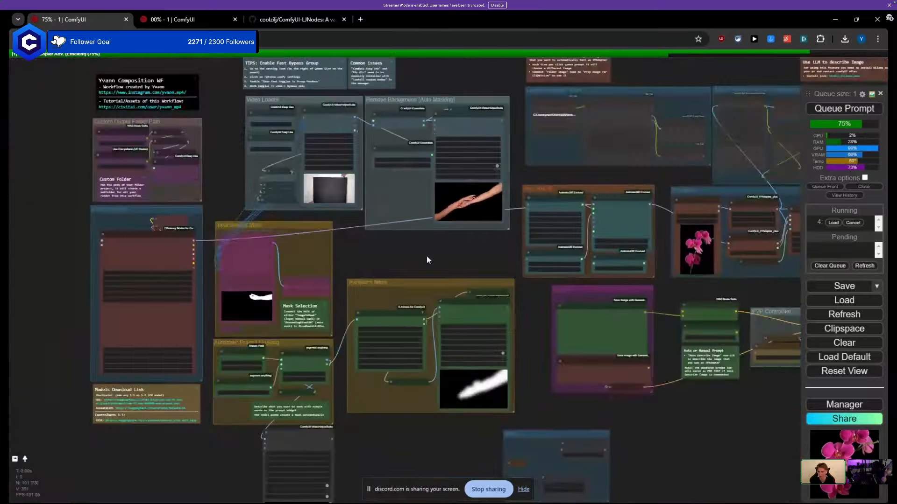
pyautogui.scroll(4, 266, 248)
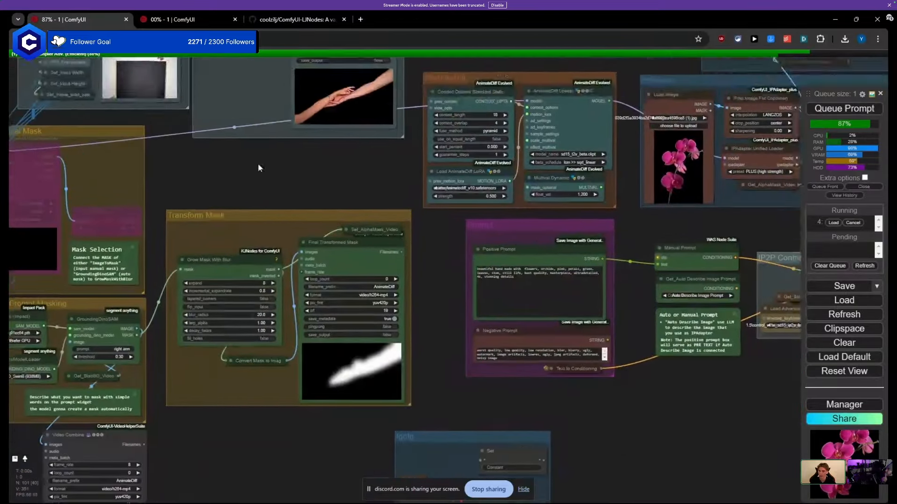
pyautogui.moveTo(258, 163); pyautogui.dragTo(265, 128)
pyautogui.moveTo(229, 180); pyautogui.dragTo(188, 170)
pyautogui.scroll(4, 211, 185)
pyautogui.scroll(-6, 199, 162)
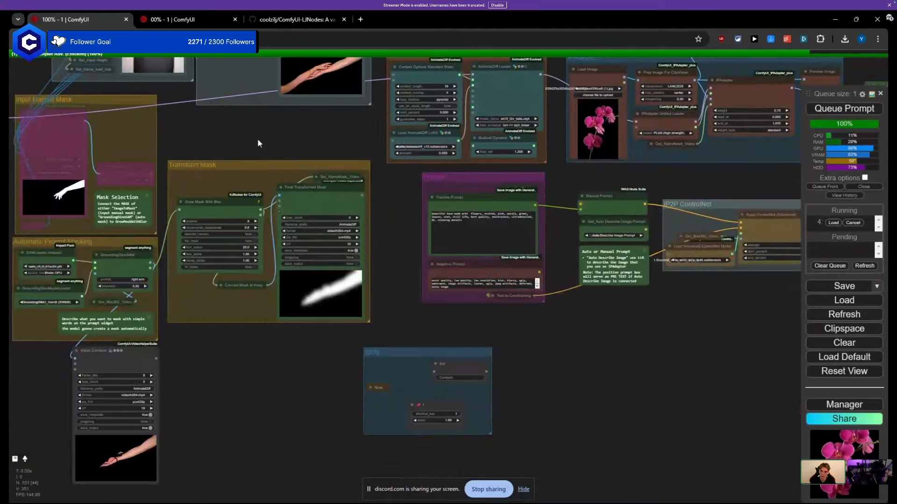
pyautogui.click(230, 206)
pyautogui.moveTo(231, 205); pyautogui.dragTo(231, 205)
pyautogui.moveTo(291, 347); pyautogui.dragTo(350, 295)
pyautogui.scroll(4, 220, 325)
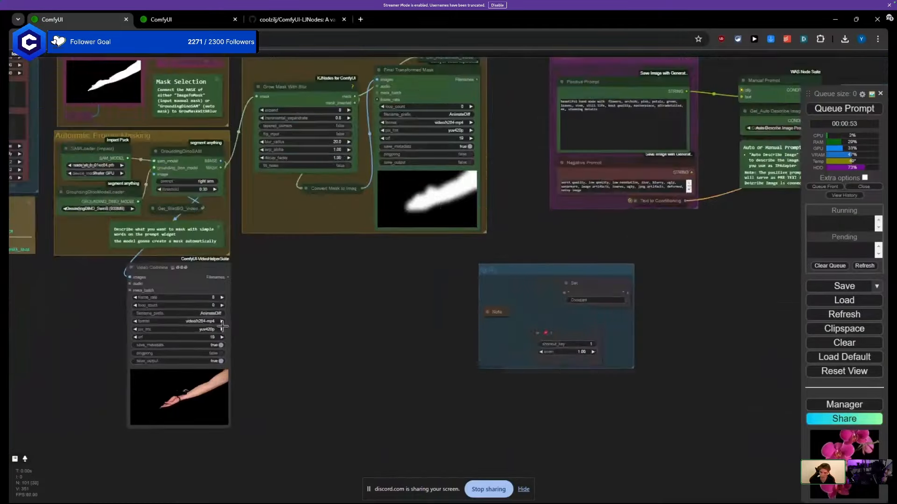
# Step: Reposition the Video Combine node just under the Automatic Prompt Masking group and try a new link from GroundingDinoSAM's MASK output
pyautogui.moveTo(198, 278); pyautogui.dragTo(226, 247)
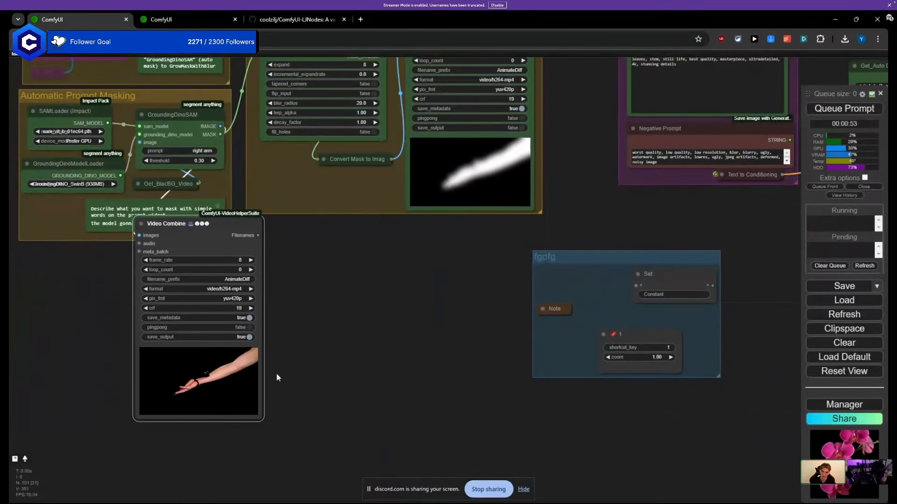
pyautogui.moveTo(229, 237); pyautogui.dragTo(188, 274)
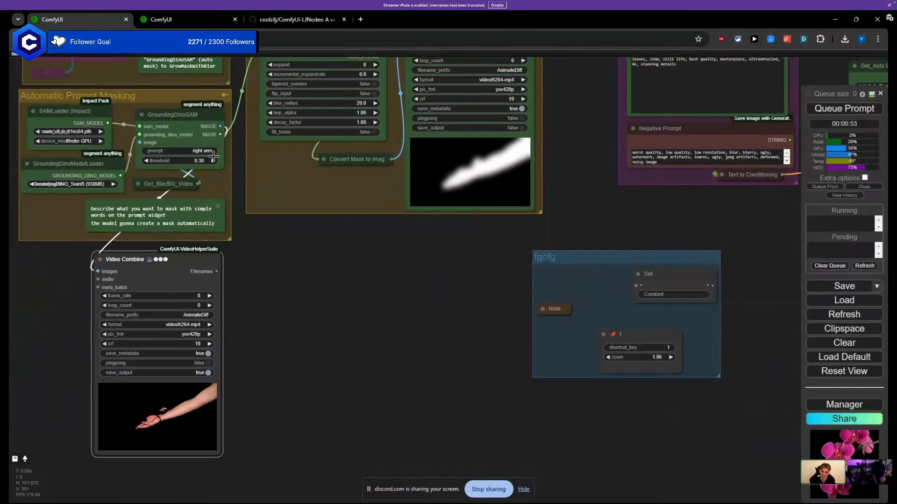
pyautogui.moveTo(220, 135); pyautogui.dragTo(281, 260)
pyautogui.click(273, 228)
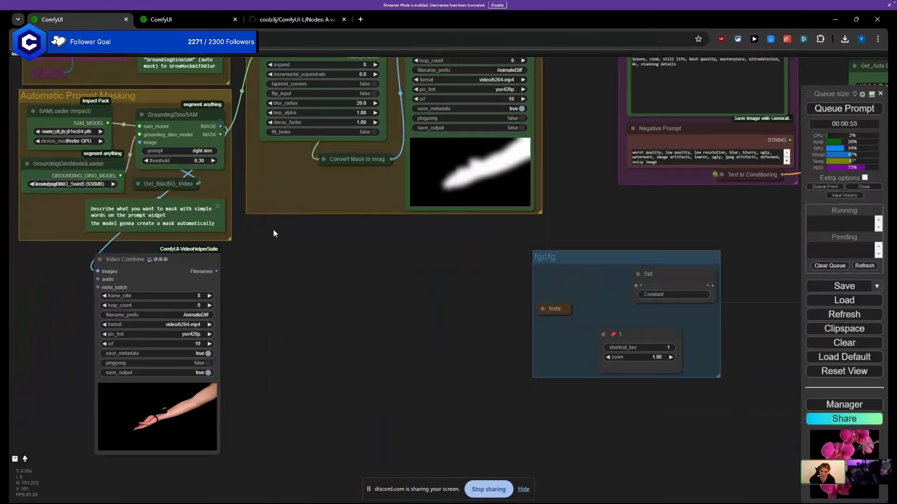
# Step: Nudge the Final Transformed Mask node slightly up and left within the Transform Mask group, then deselect it
pyautogui.moveTo(323, 280); pyautogui.dragTo(212, 439)
pyautogui.click(358, 343)
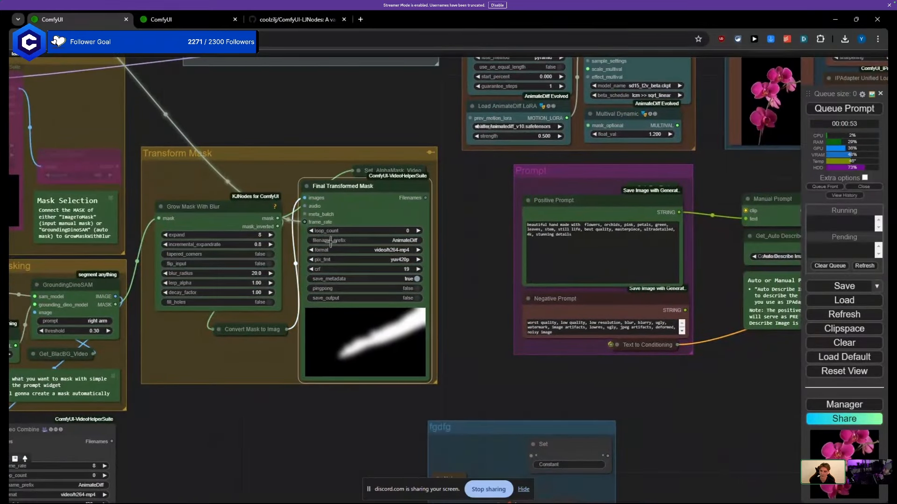
pyautogui.moveTo(347, 209); pyautogui.dragTo(342, 202)
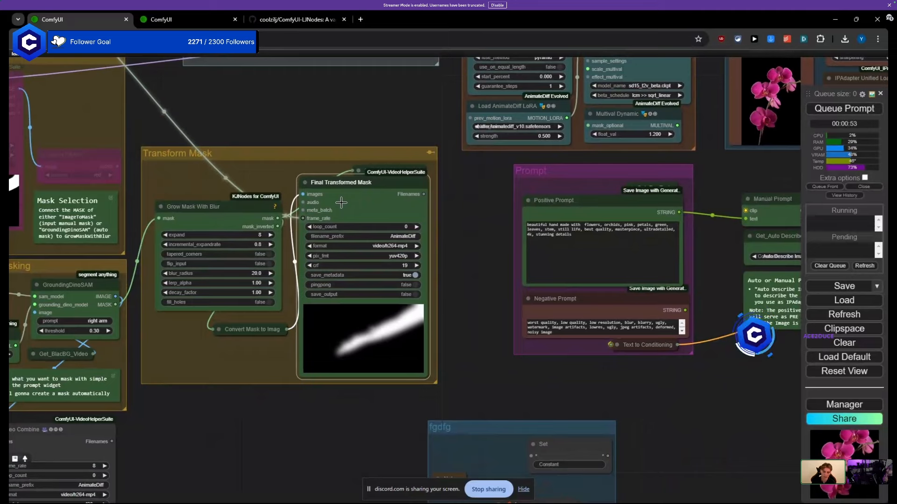
pyautogui.click(343, 445)
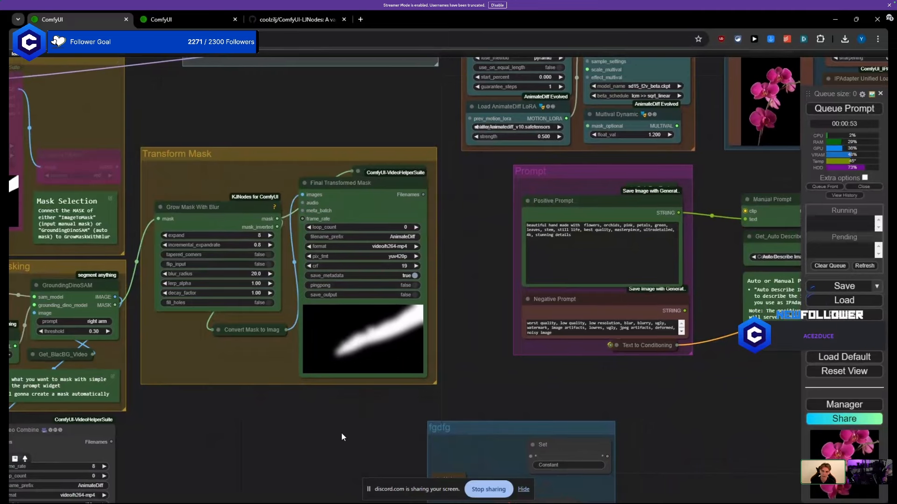
# Step: Reposition the Grow Mask With Blur node inside the Transform Mask group
pyautogui.scroll(-8, 341, 429)
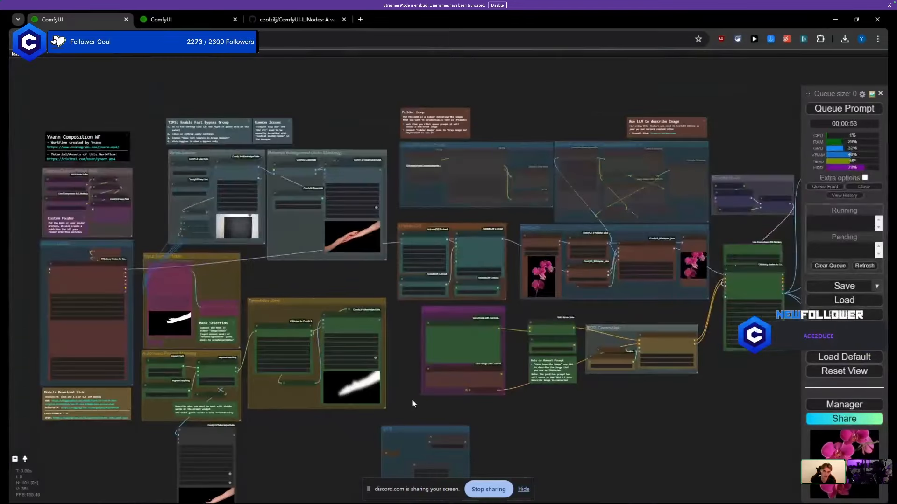
pyautogui.scroll(8, 392, 405)
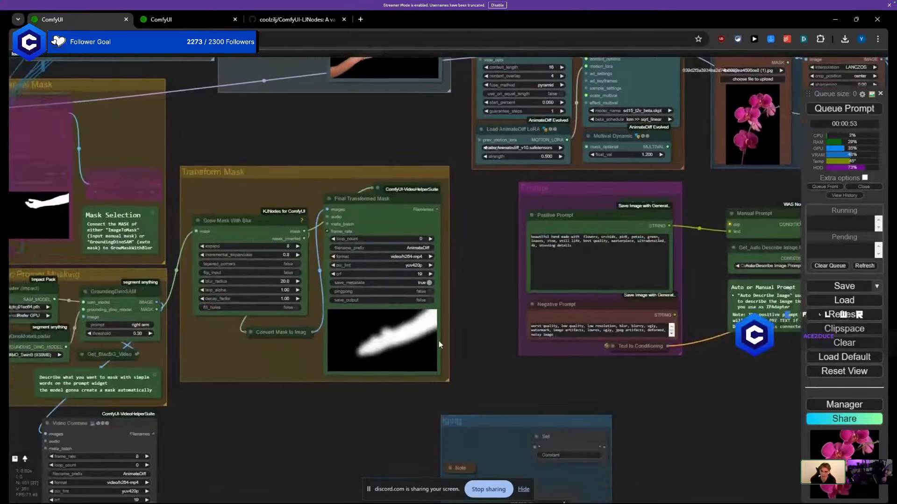
pyautogui.scroll(-6, 323, 341)
pyautogui.scroll(3, 313, 338)
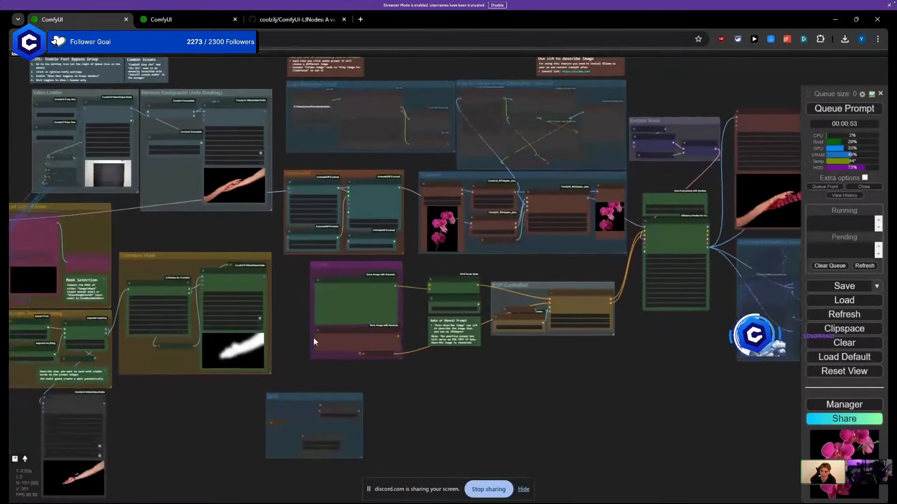
pyautogui.scroll(5, 249, 346)
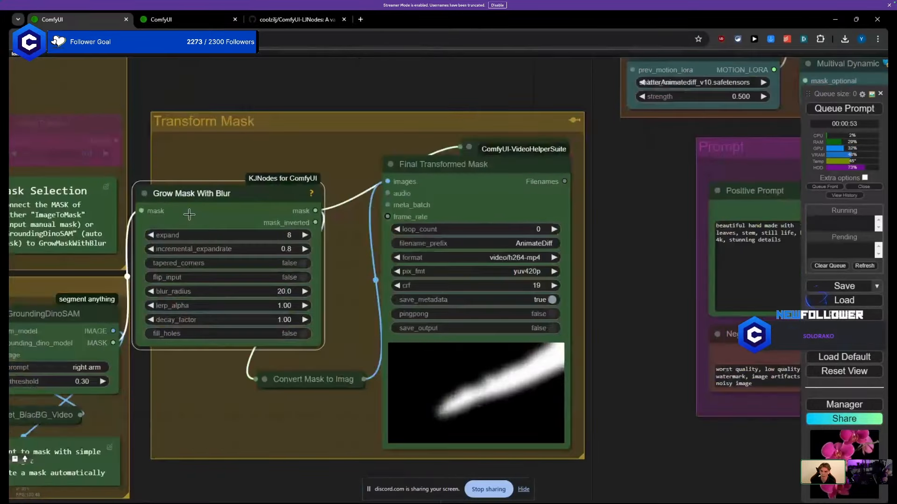
pyautogui.moveTo(209, 202); pyautogui.dragTo(256, 201)
# Step: Set the expand value of Grow Mask With Blur to 16
pyautogui.scroll(3, 280, 205)
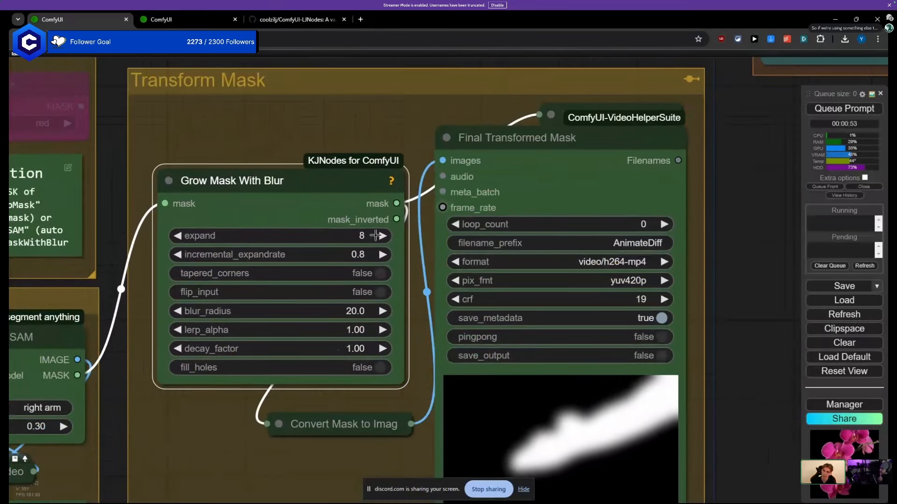
pyautogui.scroll(-5, 296, 223)
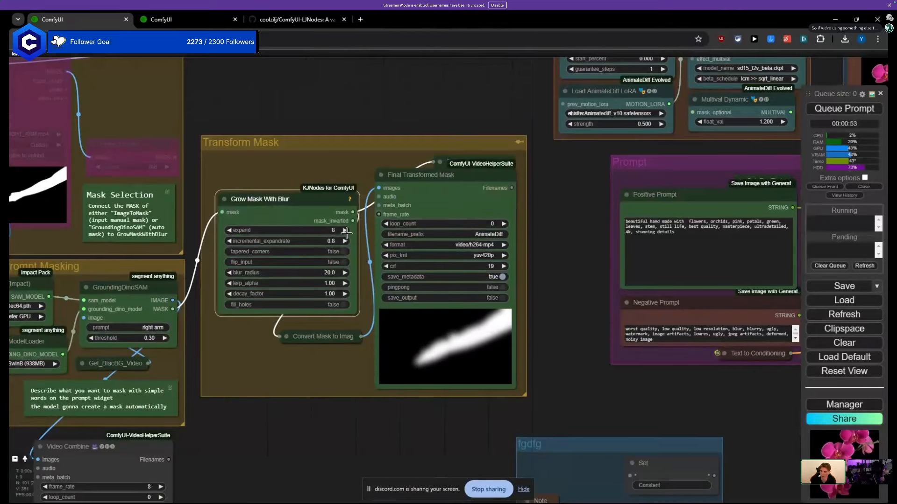
pyautogui.moveTo(301, 119); pyautogui.dragTo(363, 242)
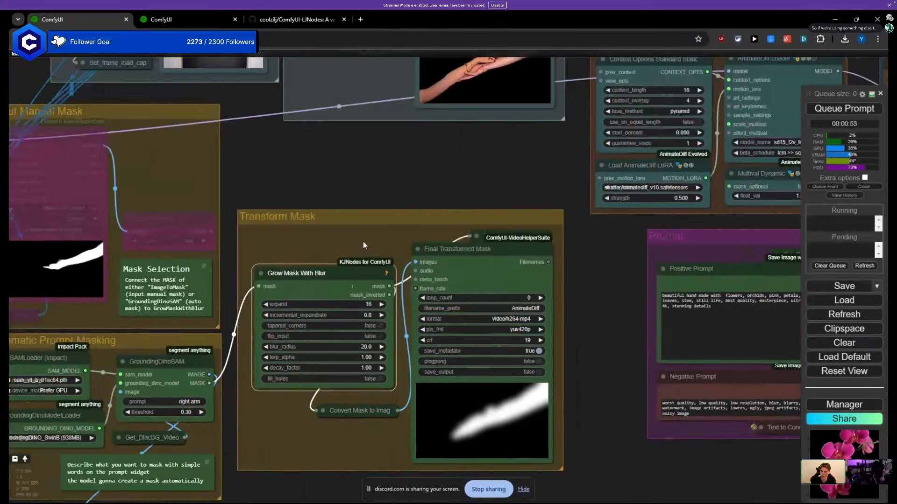
# Step: Set the frame_load_cap of the Input Video node in the Video Loader group to 16
pyautogui.scroll(-6, 363, 241)
pyautogui.moveTo(281, 140); pyautogui.dragTo(300, 256)
pyautogui.scroll(7, 301, 256)
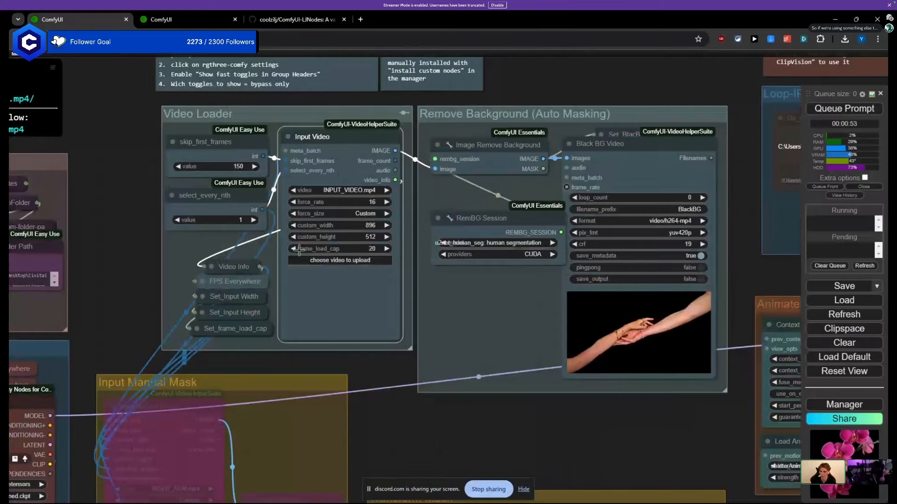
pyautogui.click(299, 251)
pyautogui.click(299, 250)
pyautogui.click(299, 251)
pyautogui.click(299, 250)
# Step: Enable the bypassed Input Manual Mask group and connect the ImageToMask MASK output to the Grow Mask With Blur mask input
pyautogui.moveTo(390, 414); pyautogui.dragTo(271, 188)
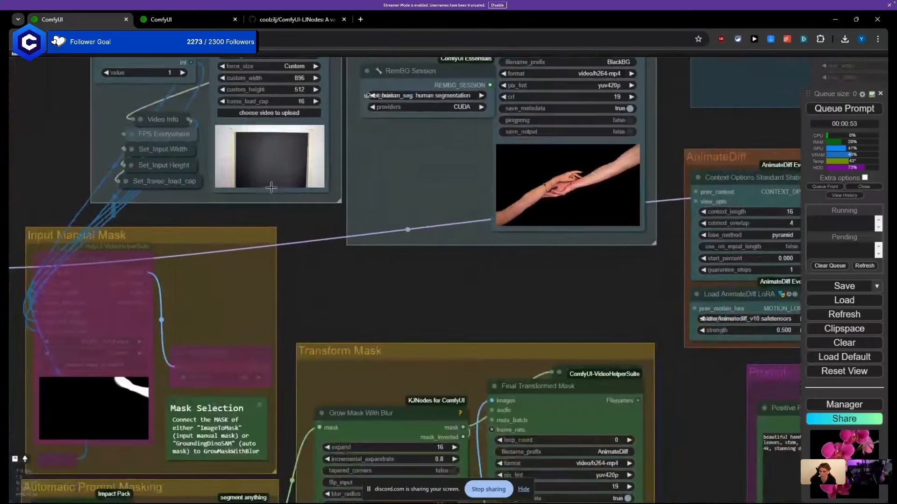
pyautogui.scroll(-5, 276, 219)
pyautogui.scroll(4, 316, 168)
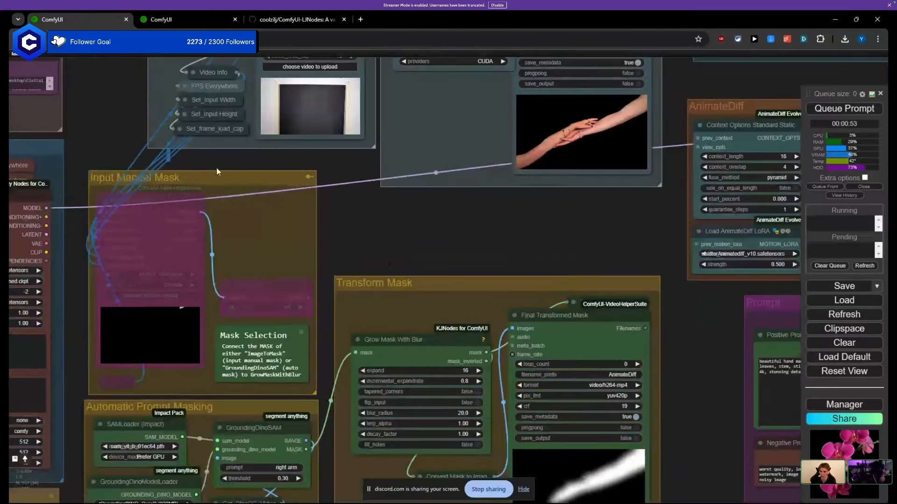
pyautogui.click(309, 177)
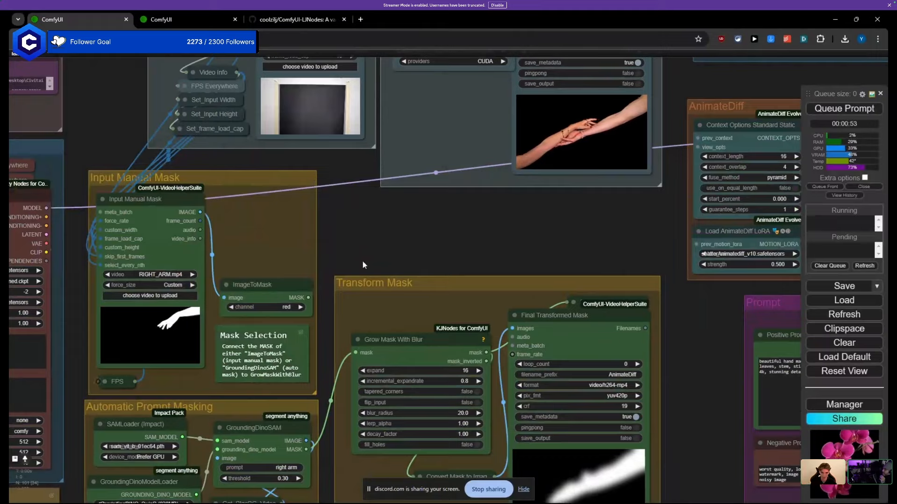
pyautogui.moveTo(362, 265); pyautogui.dragTo(268, 208)
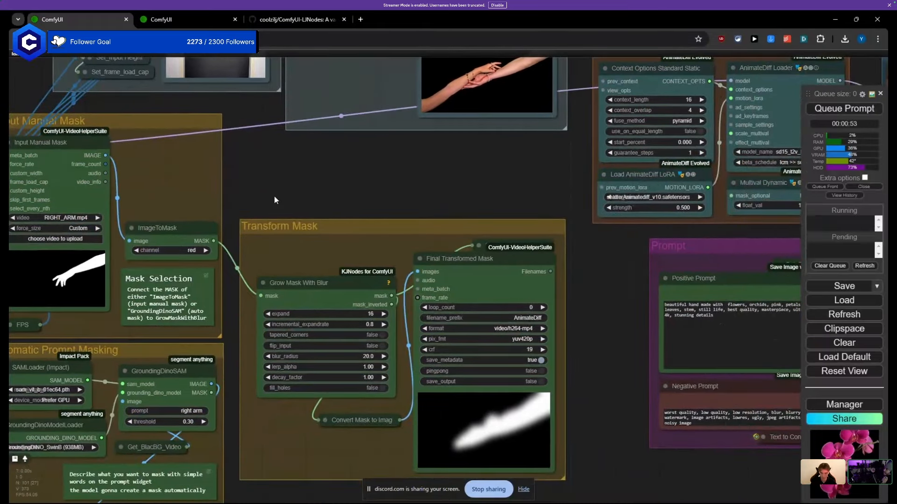
# Step: Bypass the Automatic Prompt Masking group
pyautogui.scroll(-5, 273, 195)
pyautogui.scroll(5, 260, 281)
pyautogui.click(267, 270)
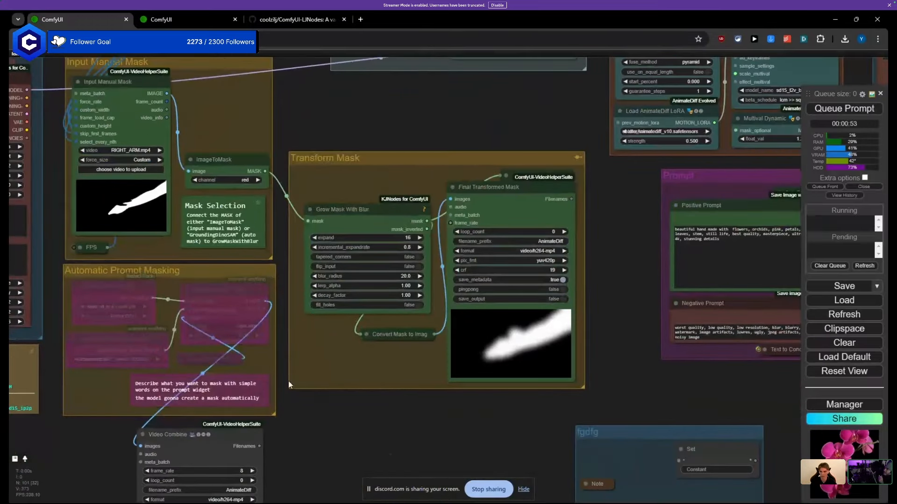
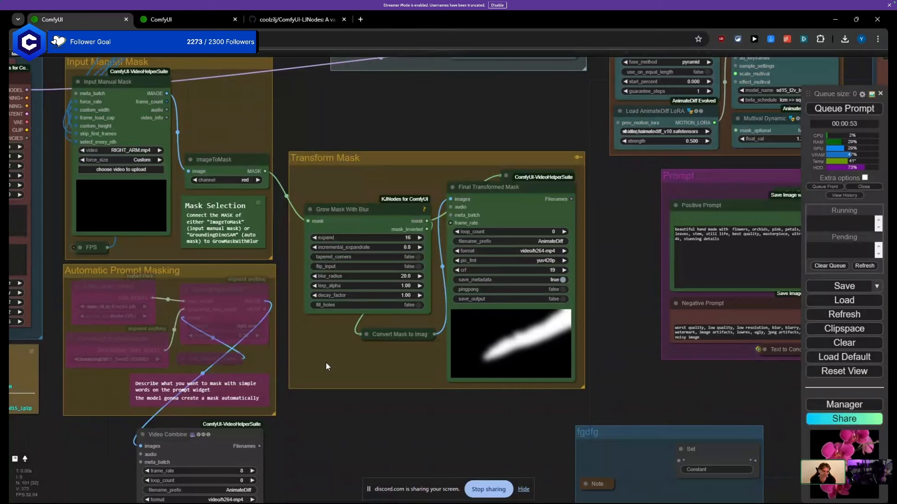
# Step: Examine the bypassed GroundingDinoSAM node, the Mask Selection note, and the path from Input Manual Mask through ImageToMask to Transform Mask
pyautogui.click(264, 323)
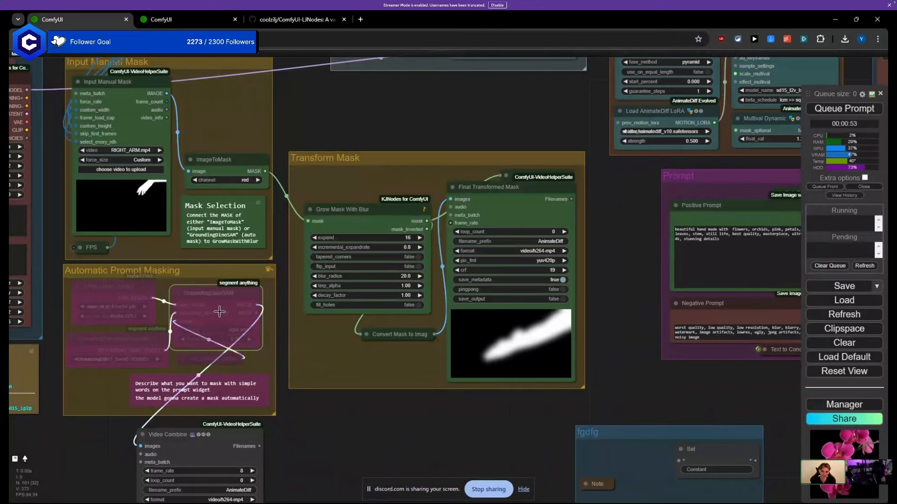
pyautogui.scroll(1, 208, 320)
pyautogui.scroll(5, 208, 320)
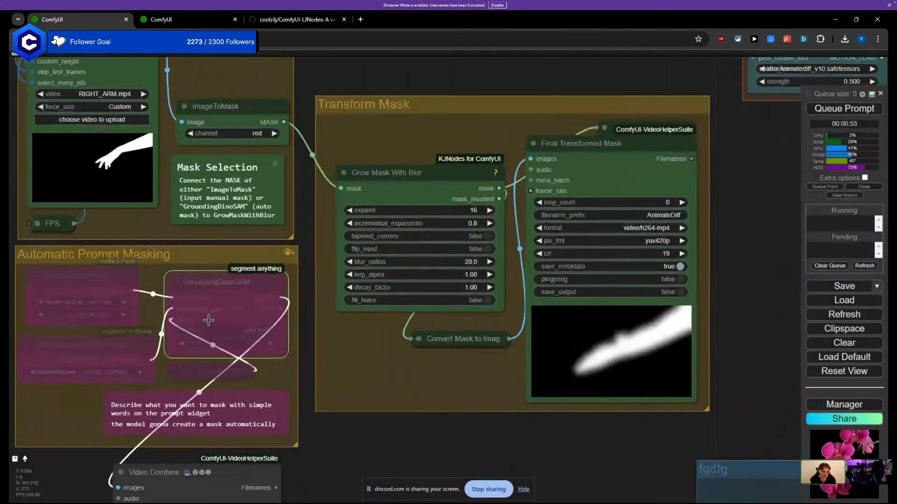
pyautogui.scroll(-7, 273, 368)
pyautogui.click(310, 202)
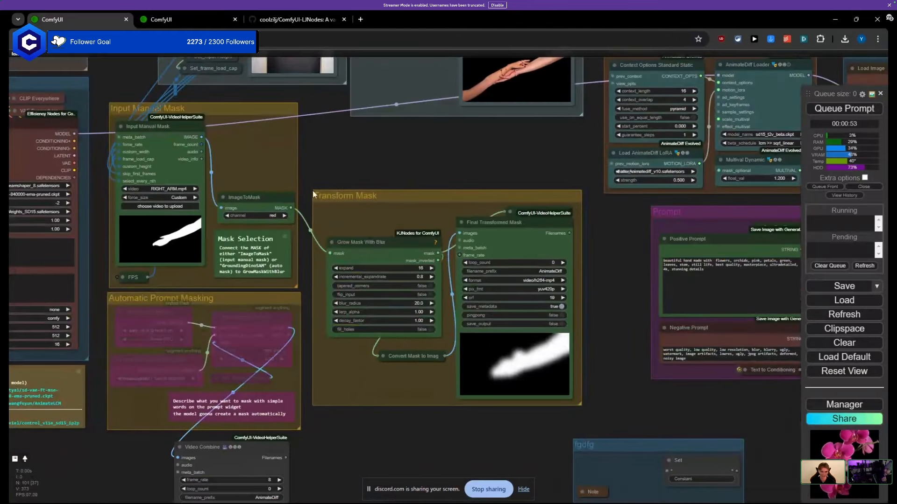
pyautogui.moveTo(339, 158); pyautogui.dragTo(420, 187)
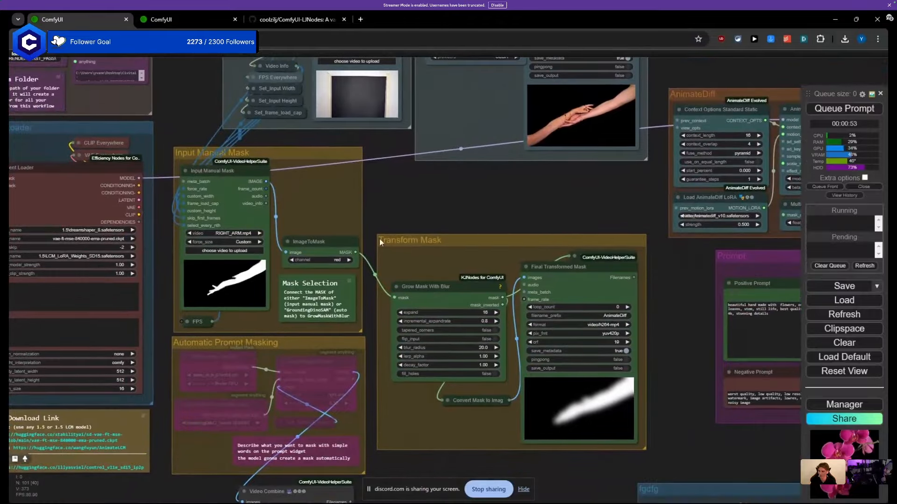
pyautogui.scroll(5, 369, 252)
pyautogui.moveTo(370, 252); pyautogui.dragTo(251, 209)
pyautogui.moveTo(284, 165); pyautogui.dragTo(412, 189)
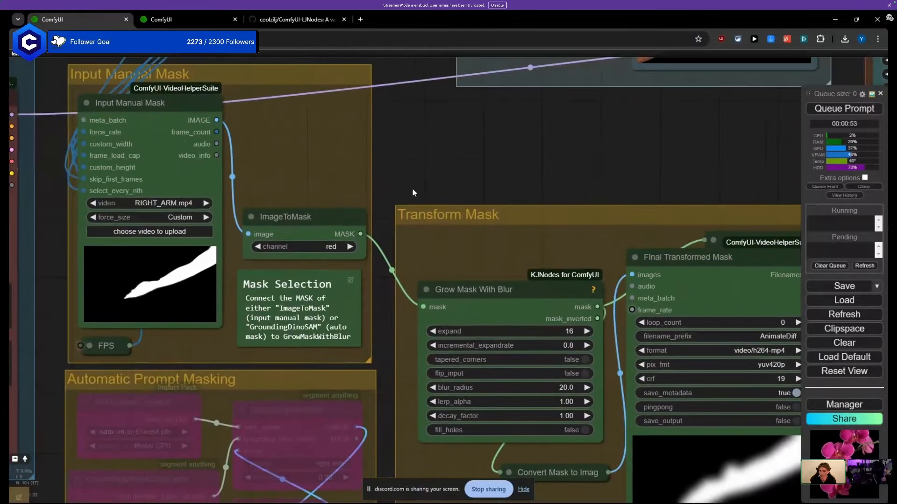
pyautogui.scroll(-4, 405, 195)
# Step: Trace the links from the Video Loader group into the Input Manual Mask node by shifting the node slightly within its group
pyautogui.moveTo(244, 144); pyautogui.dragTo(246, 141)
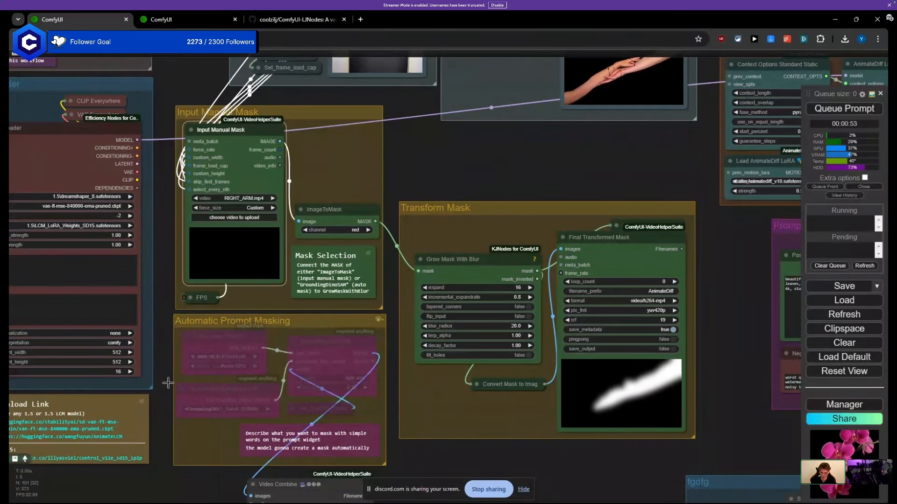
pyautogui.moveTo(468, 196); pyautogui.dragTo(467, 361)
pyautogui.moveTo(213, 317)
pyautogui.mouseDown()
pyautogui.moveTo(266, 311)
pyautogui.moveTo(359, 268)
pyautogui.moveTo(476, 246)
pyautogui.moveTo(500, 270)
pyautogui.moveTo(192, 308)
pyautogui.moveTo(207, 324)
pyautogui.mouseUp()
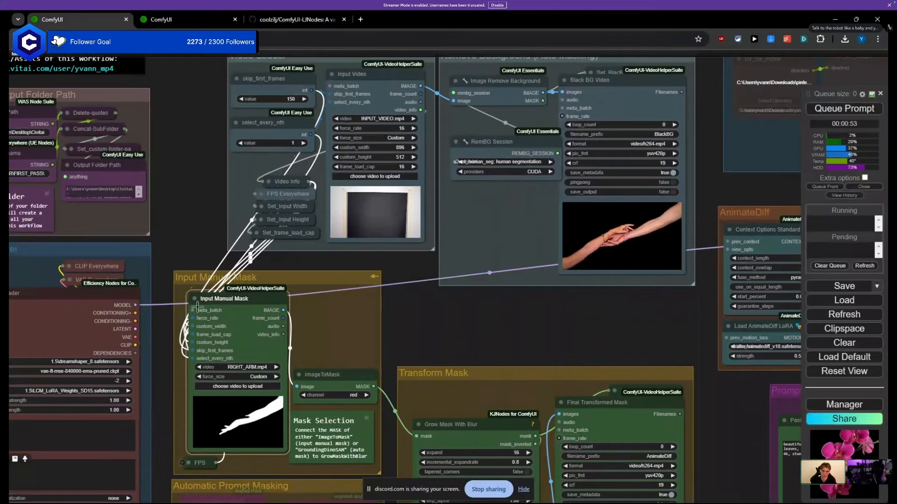
pyautogui.moveTo(201, 254); pyautogui.dragTo(186, 253)
pyautogui.moveTo(231, 308)
pyautogui.mouseDown()
pyautogui.moveTo(480, 229)
pyautogui.moveTo(514, 185)
pyautogui.moveTo(353, 231)
pyautogui.moveTo(218, 309)
pyautogui.mouseUp()
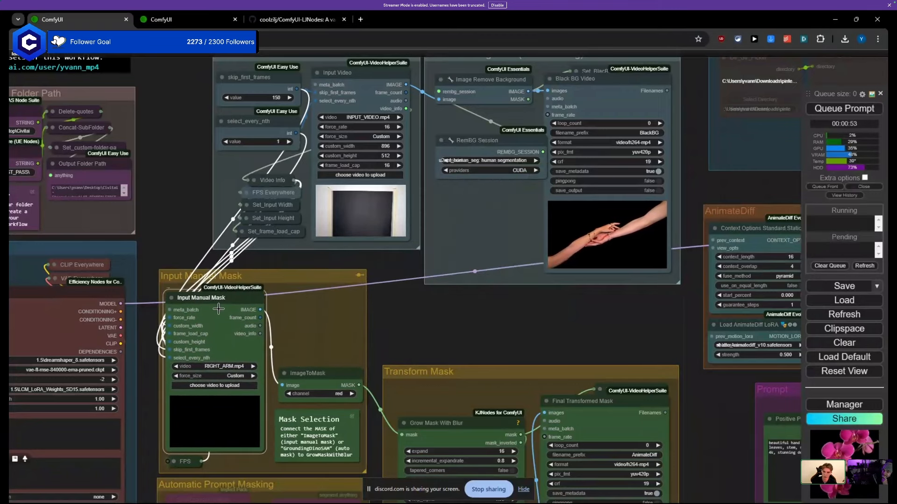
pyautogui.click(389, 311)
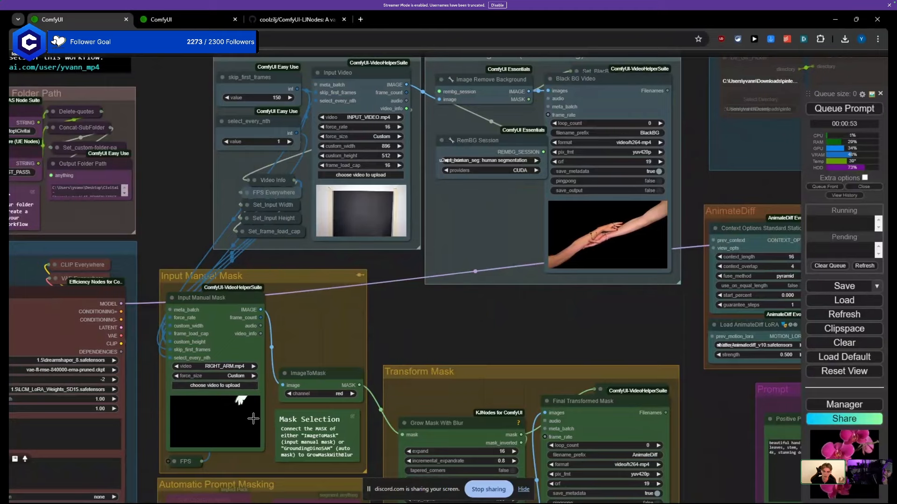
# Step: Expand the Video Info node to inspect its outputs and links, and put it back collapsed in the Video Loader group
pyautogui.scroll(3, 250, 356)
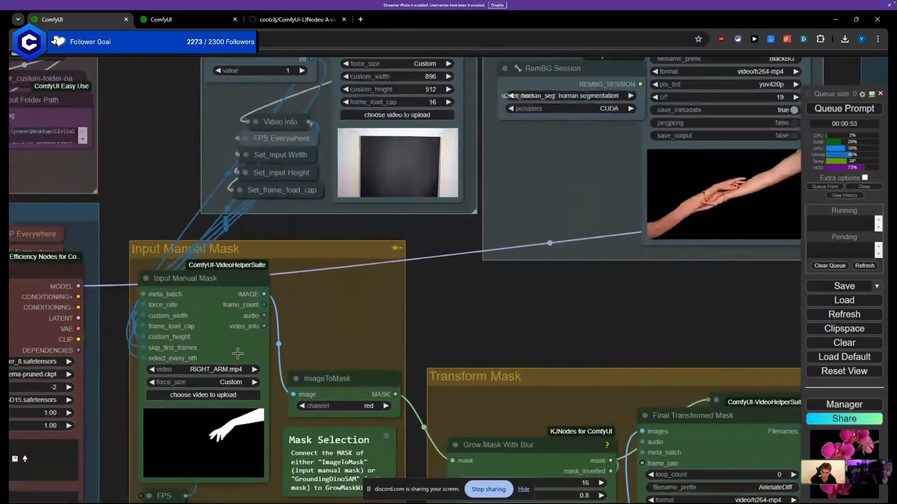
pyautogui.scroll(-2, 180, 234)
pyautogui.scroll(-1, 181, 233)
pyautogui.moveTo(154, 203); pyautogui.dragTo(116, 289)
pyautogui.scroll(4, 196, 235)
pyautogui.click(199, 233)
pyautogui.moveTo(221, 235); pyautogui.dragTo(342, 208)
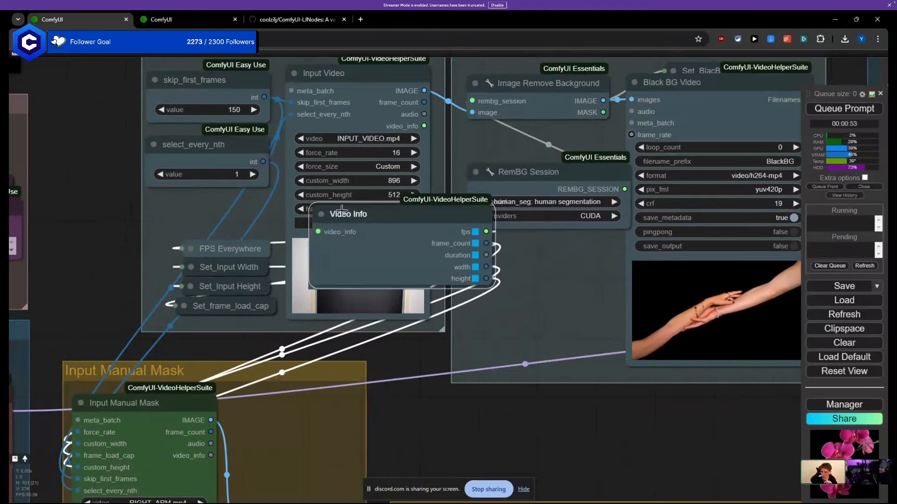
pyautogui.moveTo(399, 215); pyautogui.dragTo(159, 322)
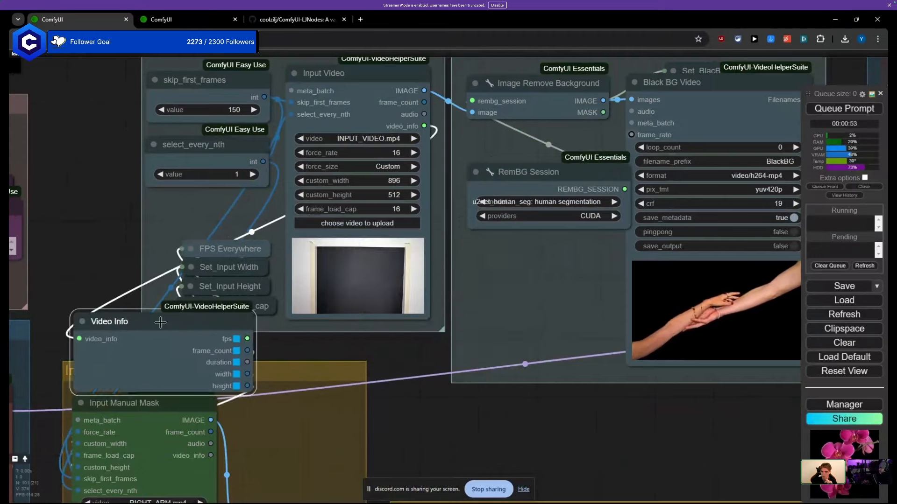
pyautogui.moveTo(144, 253); pyautogui.dragTo(224, 143)
pyautogui.click(161, 211)
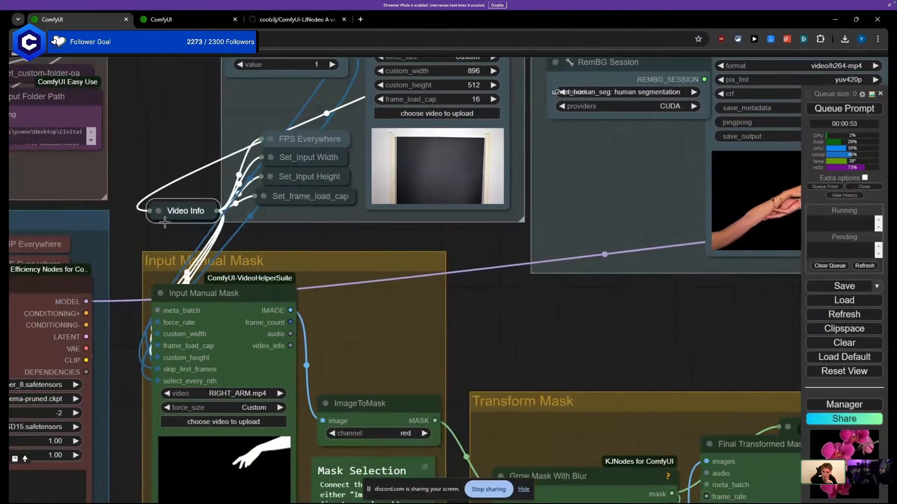
pyautogui.moveTo(189, 216); pyautogui.dragTo(192, 170)
# Step: Pull the FPS Everywhere node out of the Video Loader group, expanded above Transform Mask, and examine the links it broadcasts
pyautogui.scroll(-7, 190, 176)
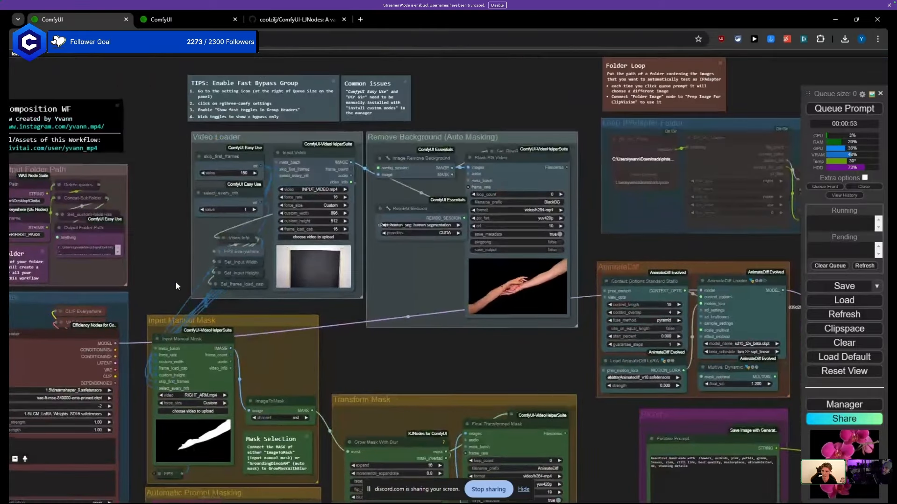
pyautogui.scroll(1, 176, 284)
pyautogui.moveTo(176, 284); pyautogui.dragTo(200, 176)
pyautogui.scroll(4, 187, 379)
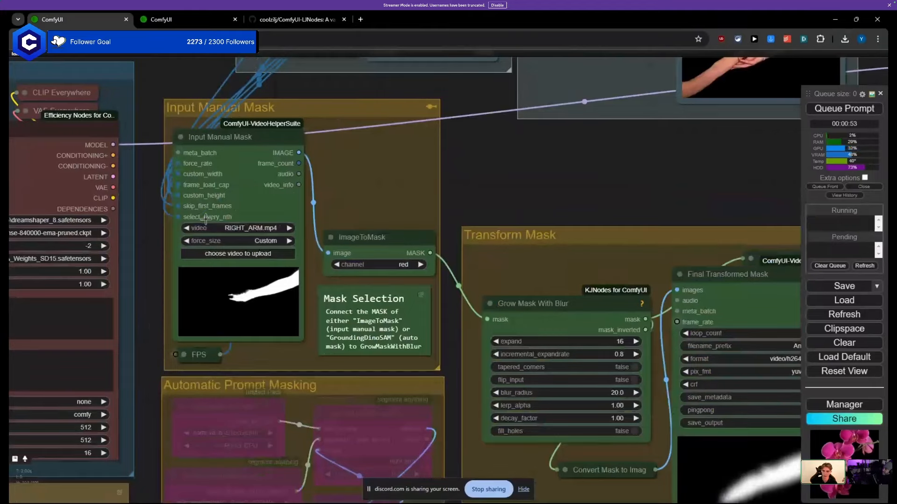
pyautogui.moveTo(334, 123); pyautogui.dragTo(347, 362)
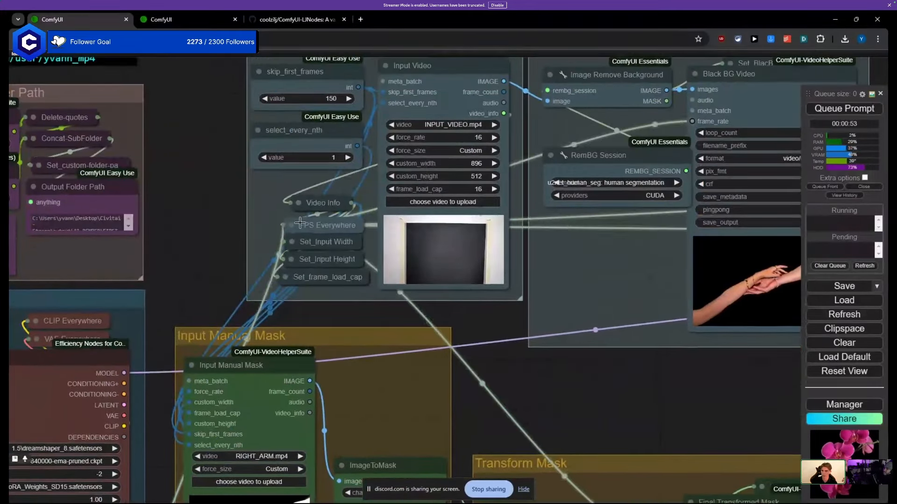
pyautogui.moveTo(327, 226); pyautogui.dragTo(275, 291)
pyautogui.scroll(-8, 479, 353)
pyautogui.scroll(4, 479, 353)
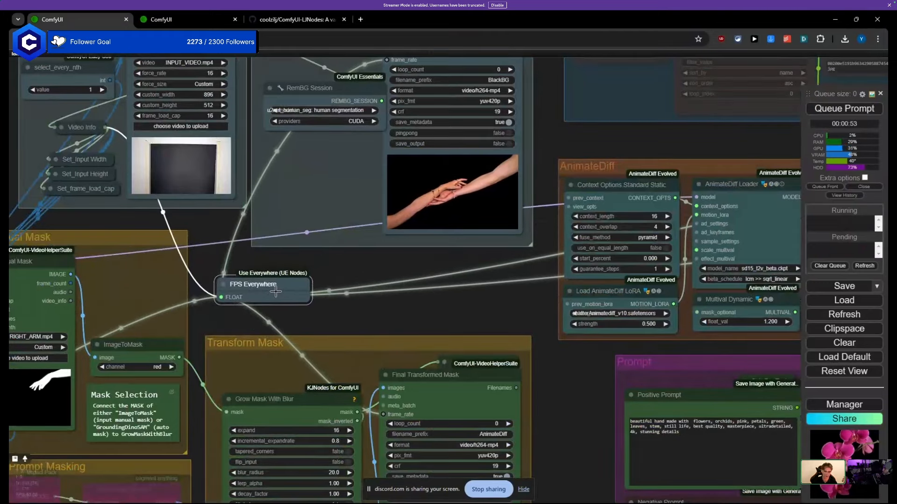
pyautogui.scroll(-10, 276, 291)
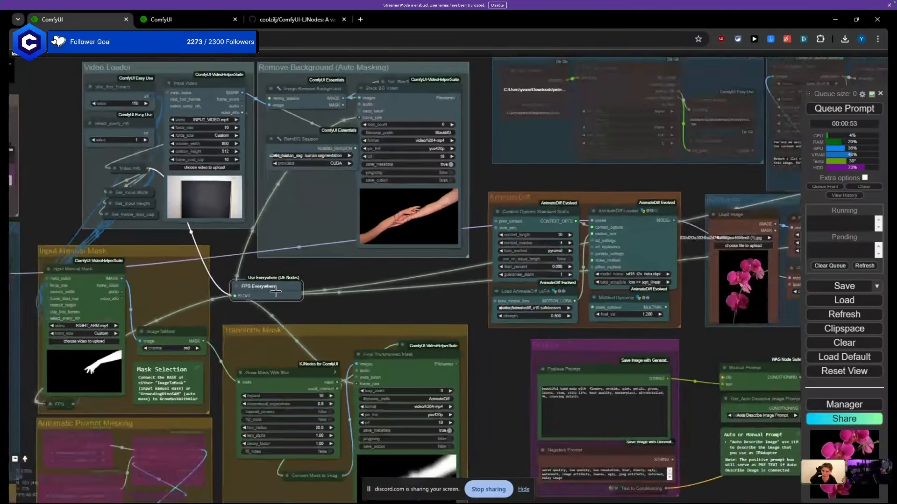
pyautogui.scroll(10, 275, 291)
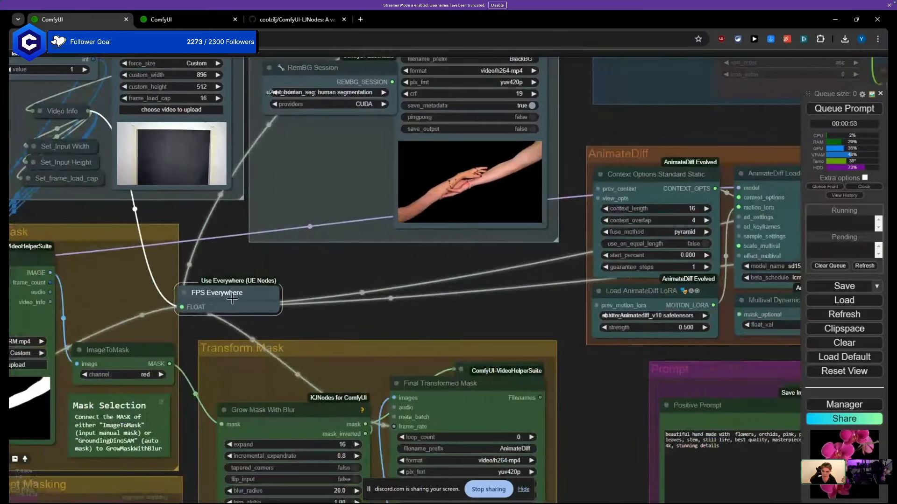
pyautogui.scroll(-10, 232, 298)
pyautogui.scroll(4, 232, 297)
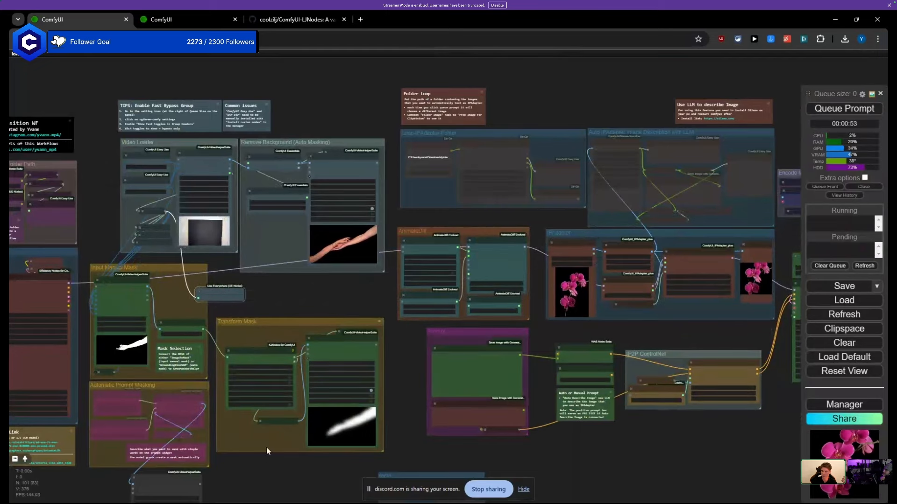
# Step: Search the nodes for "vhs" and add a Video Combine node below the Transform Mask group
pyautogui.moveTo(273, 470); pyautogui.dragTo(259, 436)
pyautogui.doubleClick(259, 436)
pyautogui.write('vhs')
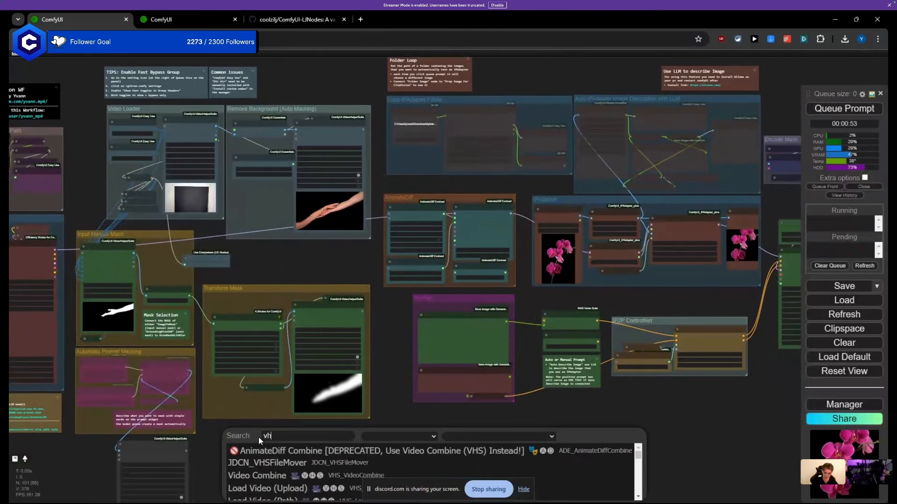
pyautogui.press('Down')
pyautogui.press('Down')
pyautogui.press('Down')
pyautogui.press('Up')
pyautogui.press('Return')
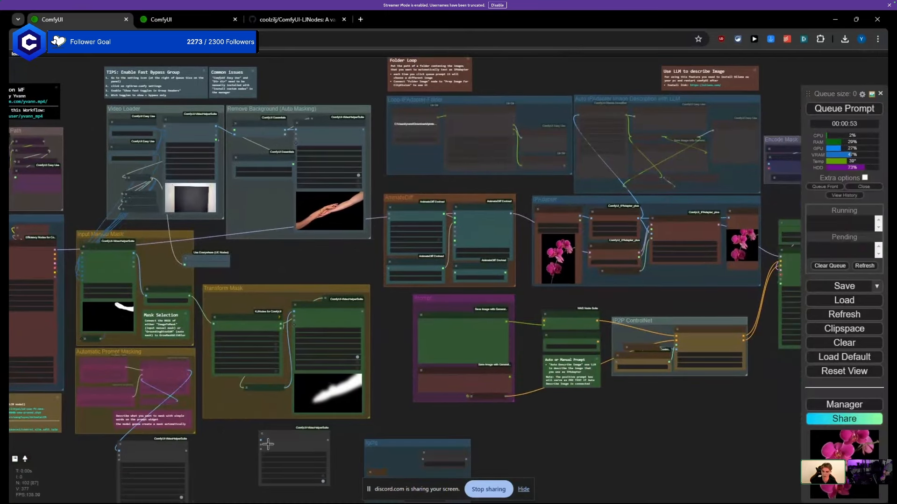
# Step: Move the new Video Combine node beside FPS Everywhere and convert its frame_rate widget to an input to show the automatic link
pyautogui.scroll(6, 266, 445)
pyautogui.moveTo(297, 444); pyautogui.dragTo(284, 155)
pyautogui.rightClick(283, 148)
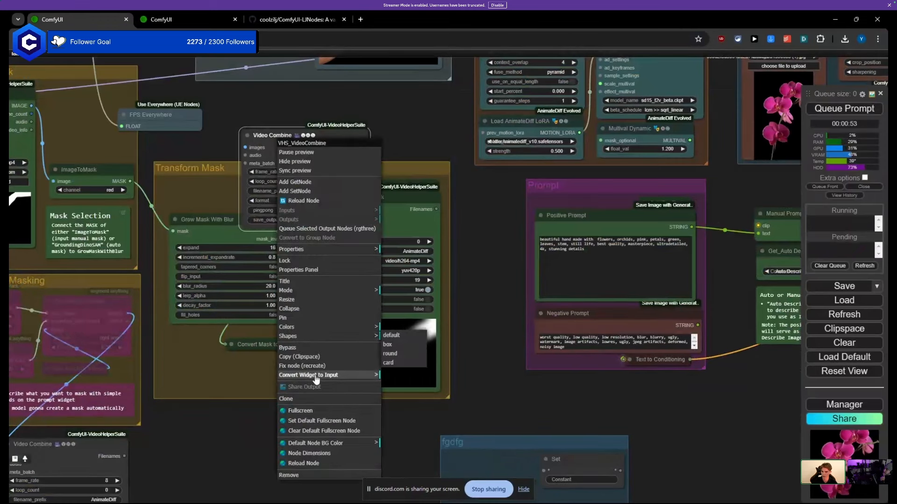
pyautogui.moveTo(317, 376)
pyautogui.click(400, 372)
pyautogui.moveTo(300, 149); pyautogui.dragTo(332, 143)
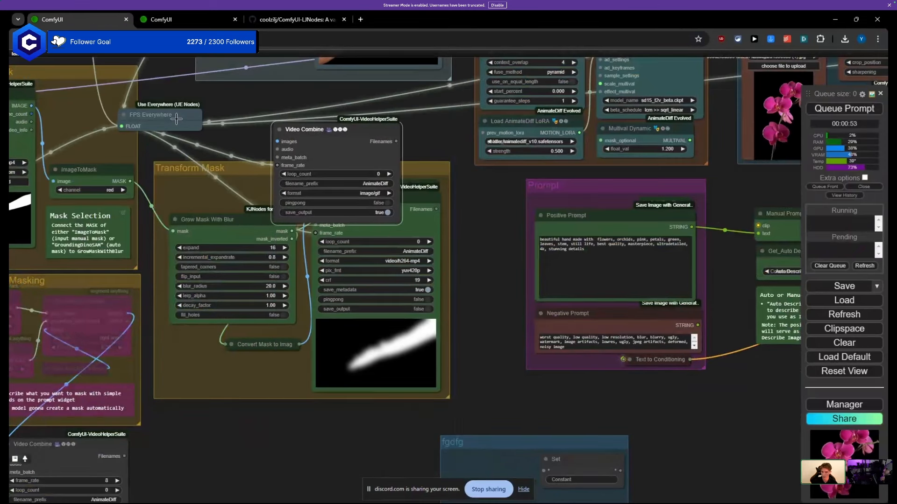
pyautogui.moveTo(176, 119); pyautogui.dragTo(155, 104)
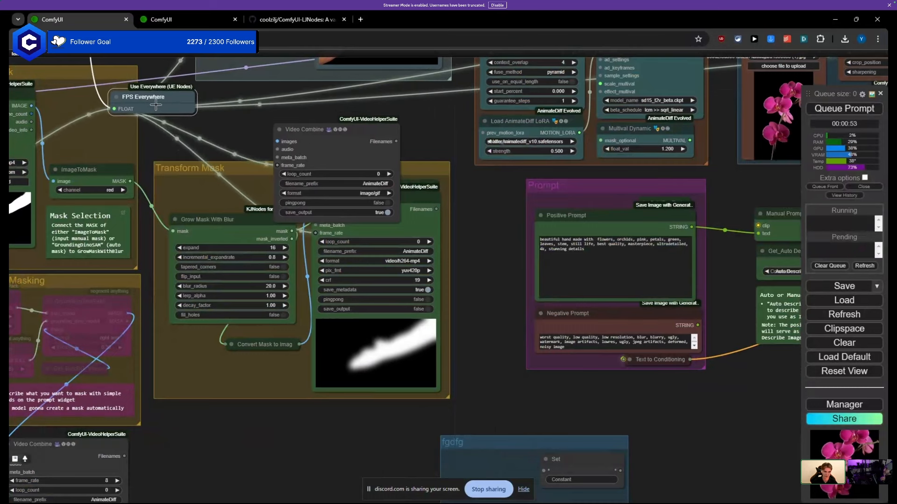
pyautogui.moveTo(152, 107)
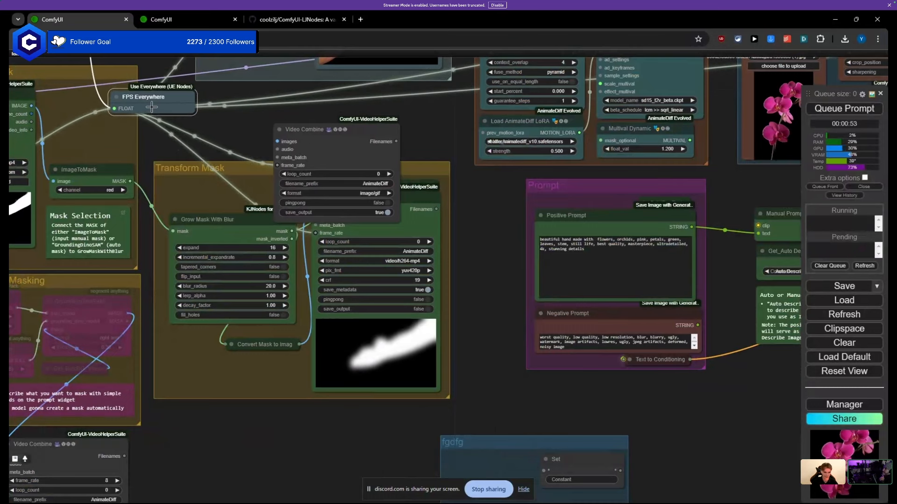
# Step: Delete the new Video Combine node and return the FPS Everywhere node, collapsed, to the Video Loader group below Video Info
pyautogui.click(307, 135)
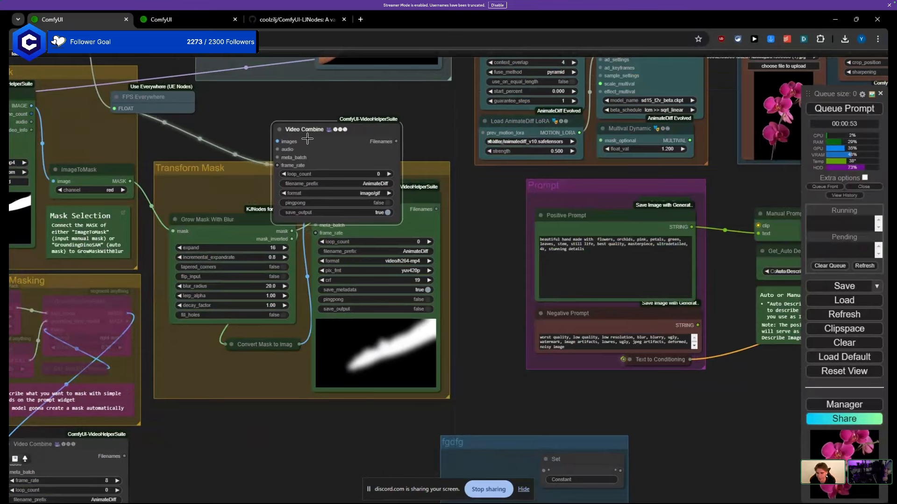
pyautogui.press('Delete')
pyautogui.moveTo(244, 121); pyautogui.dragTo(333, 323)
pyautogui.scroll(-3, 283, 307)
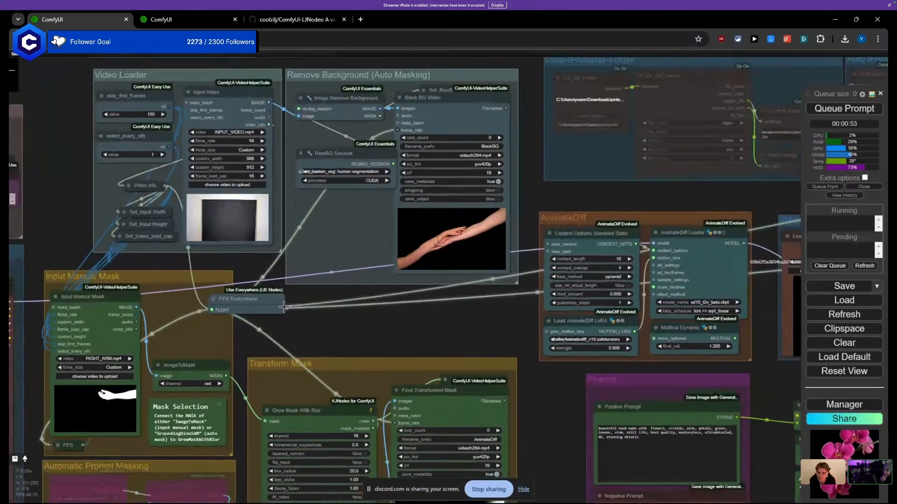
pyautogui.click(225, 299)
pyautogui.moveTo(230, 298); pyautogui.dragTo(157, 212)
pyautogui.scroll(1, 94, 217)
pyautogui.scroll(2, 94, 217)
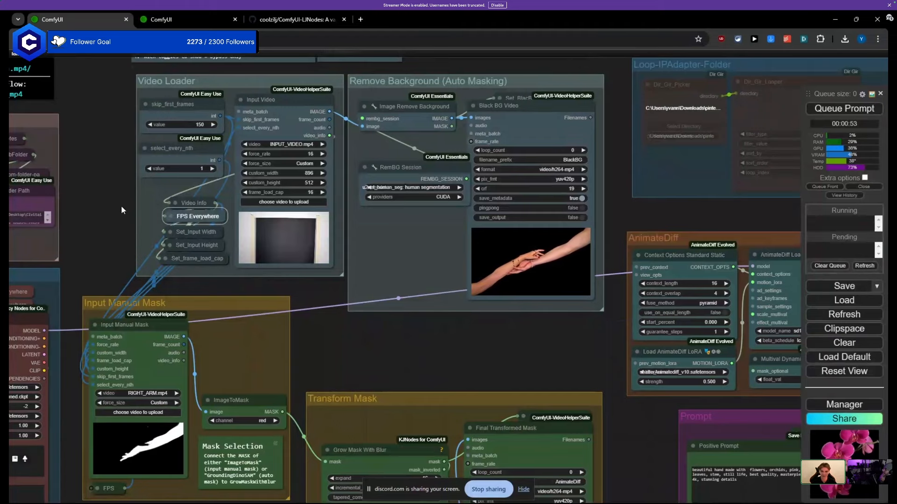
# Step: Reposition the Input Manual Mask node slightly within the Input Manual Mask group
pyautogui.moveTo(128, 192); pyautogui.dragTo(126, 281)
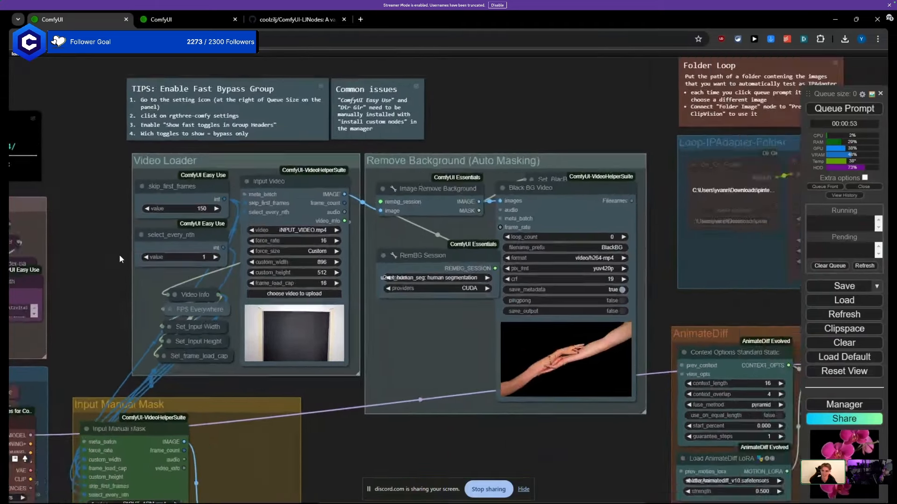
pyautogui.scroll(-5, 119, 254)
pyautogui.scroll(7, 170, 256)
pyautogui.moveTo(170, 256); pyautogui.dragTo(294, 229)
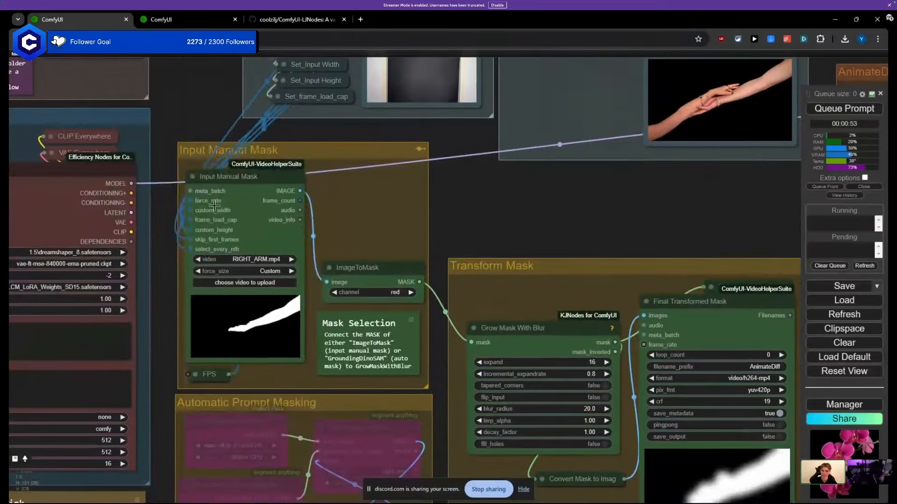
pyautogui.moveTo(212, 213)
pyautogui.mouseDown()
pyautogui.moveTo(222, 186)
pyautogui.moveTo(205, 209)
pyautogui.mouseUp()
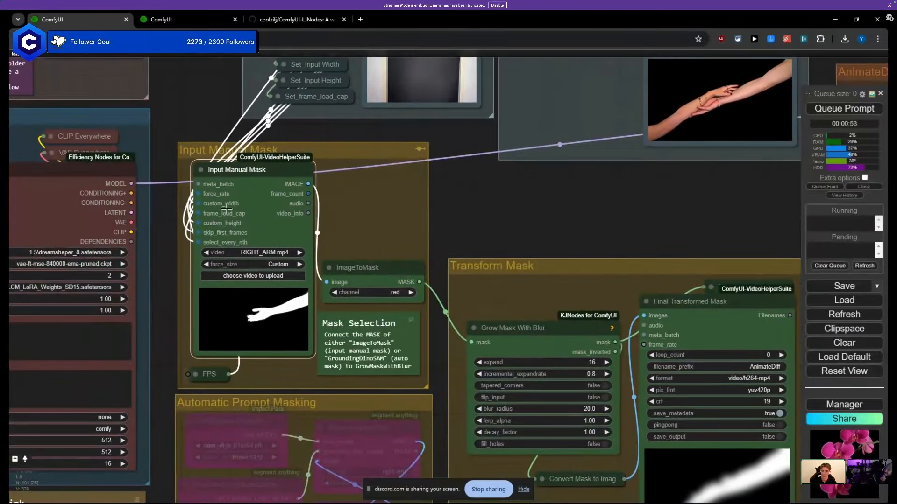
pyautogui.scroll(3, 250, 242)
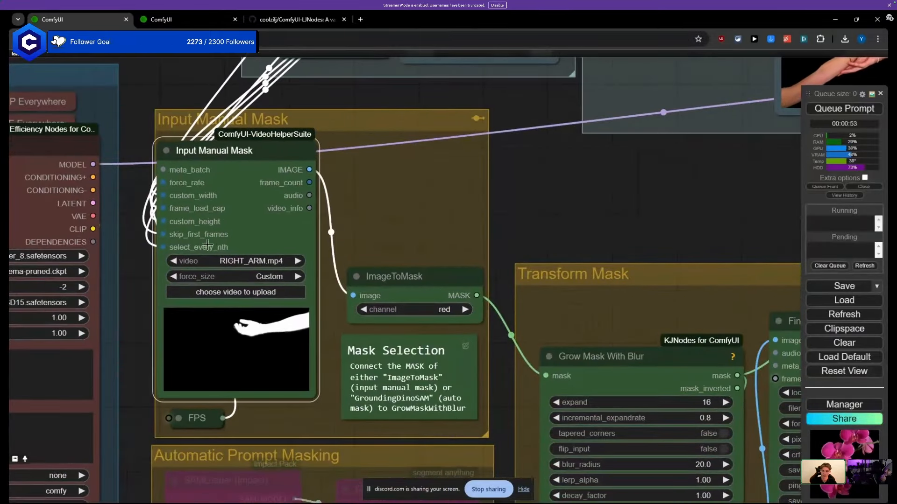
# Step: Examine the Input Manual Mask and Transform Mask groups, including the Grow Mask With Blur settings and the Final Transformed Mask preview
pyautogui.moveTo(196, 251)
pyautogui.mouseDown()
pyautogui.moveTo(238, 269)
pyautogui.moveTo(211, 260)
pyautogui.mouseUp()
pyautogui.moveTo(512, 217); pyautogui.dragTo(332, 133)
pyautogui.scroll(-5, 327, 133)
pyautogui.moveTo(416, 139); pyautogui.dragTo(454, 181)
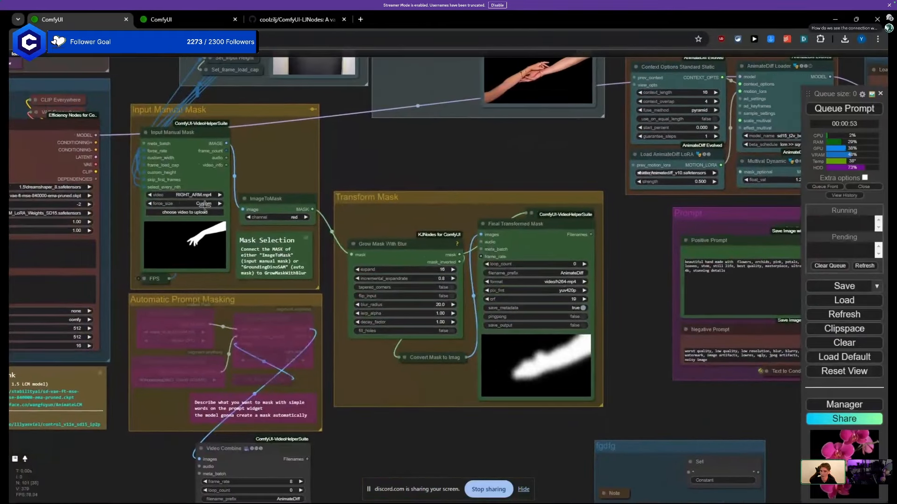
pyautogui.moveTo(535, 263); pyautogui.dragTo(489, 265)
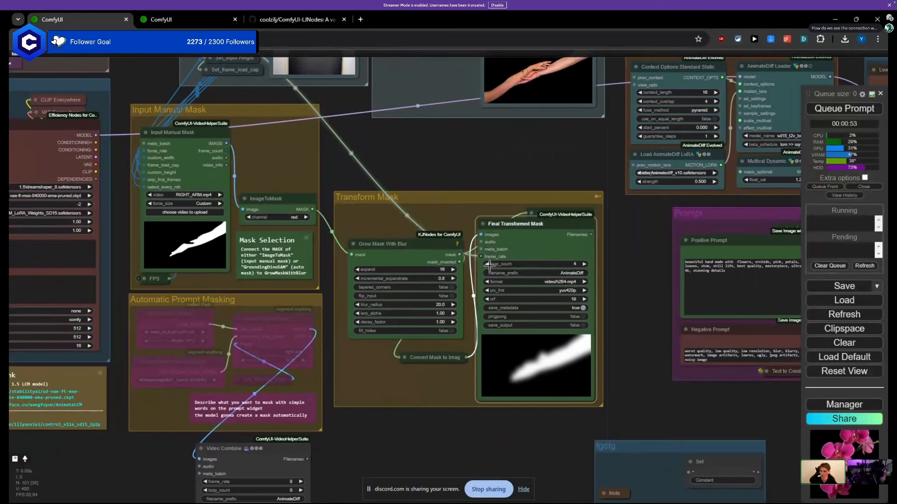
pyautogui.scroll(5, 450, 243)
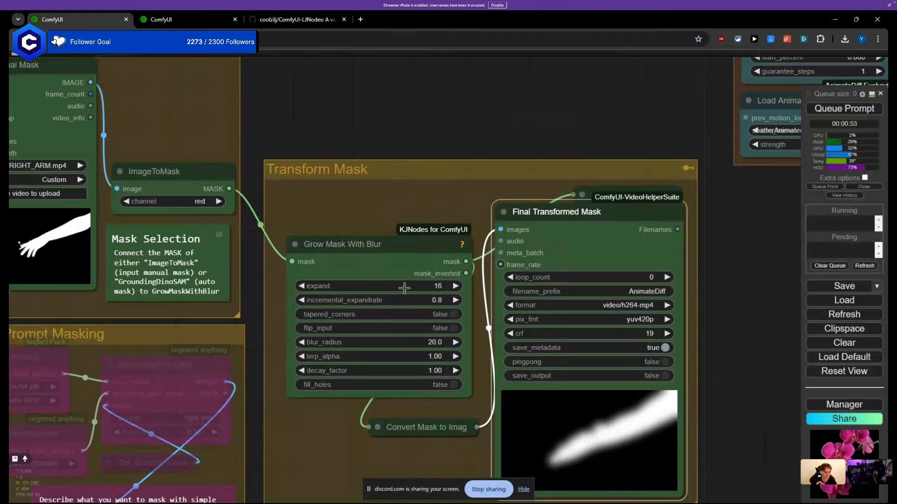
pyautogui.scroll(-7, 405, 211)
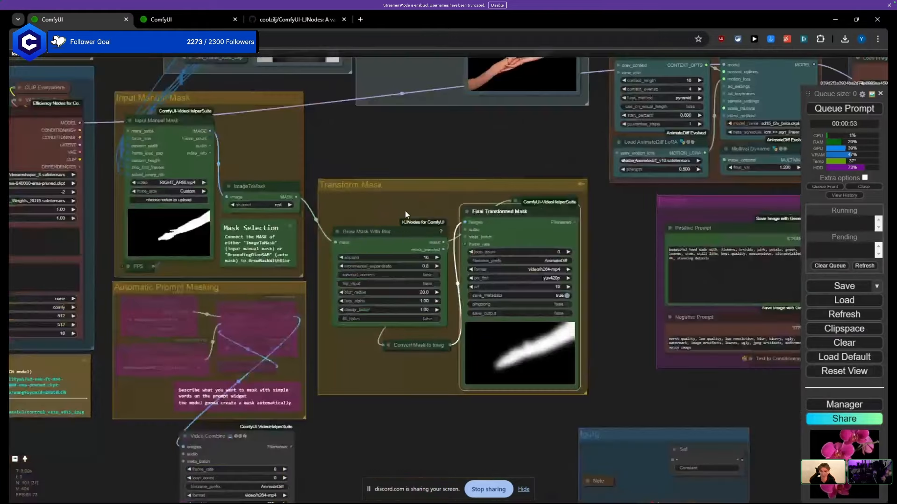
# Step: Expand the FPS Everywhere node and move it out of the Video Loader group into the empty space above the Transform Mask group
pyautogui.scroll(5, 250, 233)
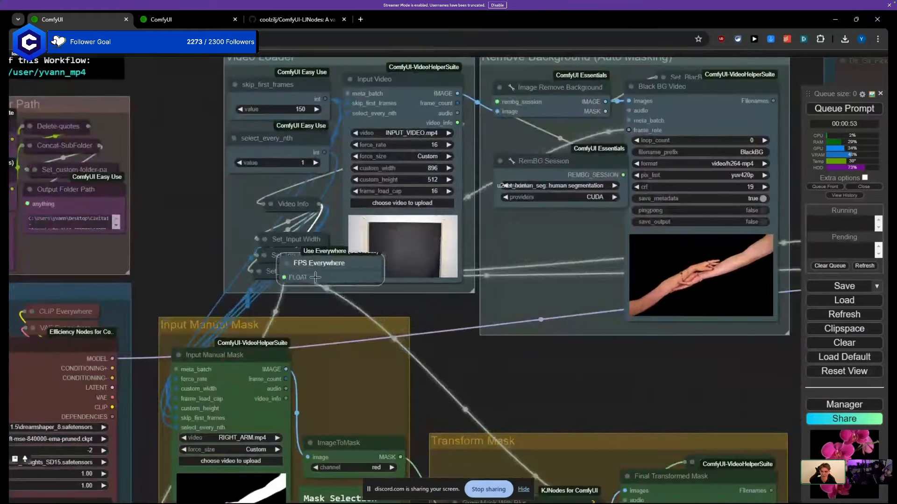
pyautogui.moveTo(336, 260); pyautogui.dragTo(449, 333)
pyautogui.scroll(-5, 450, 333)
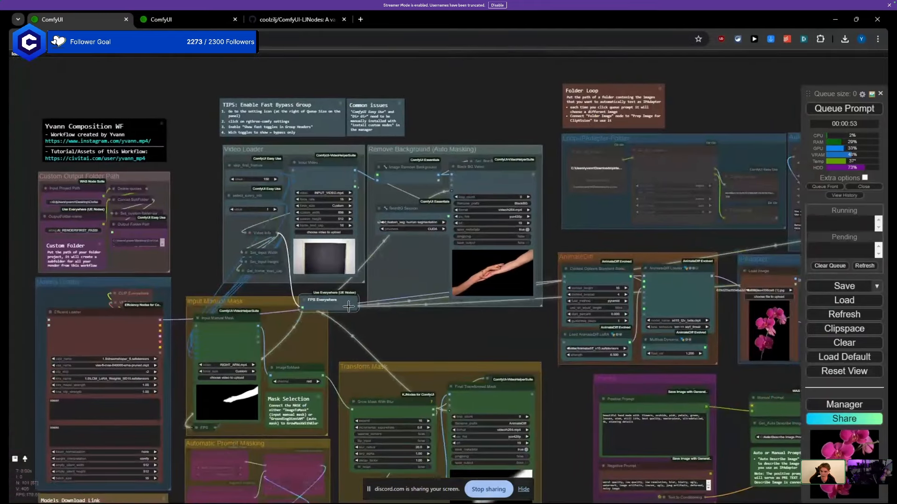
pyautogui.moveTo(433, 330); pyautogui.dragTo(208, 240)
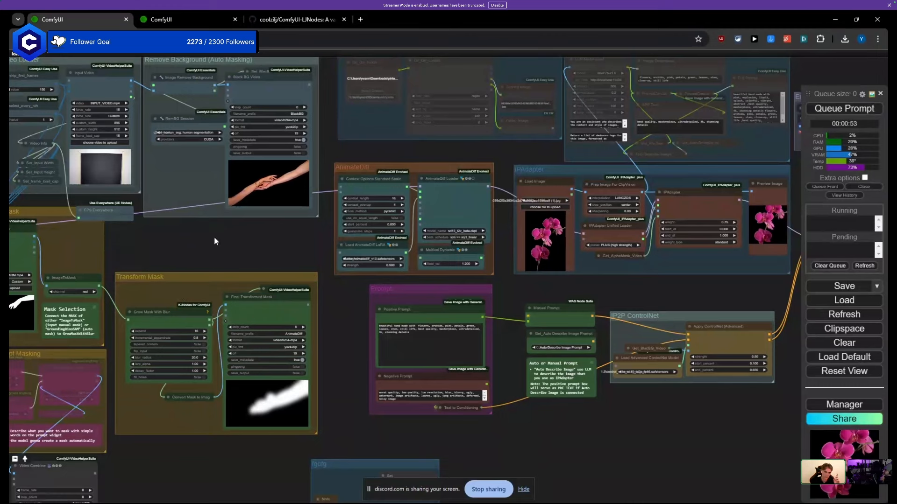
pyautogui.moveTo(217, 247); pyautogui.dragTo(271, 275)
pyautogui.click(202, 267)
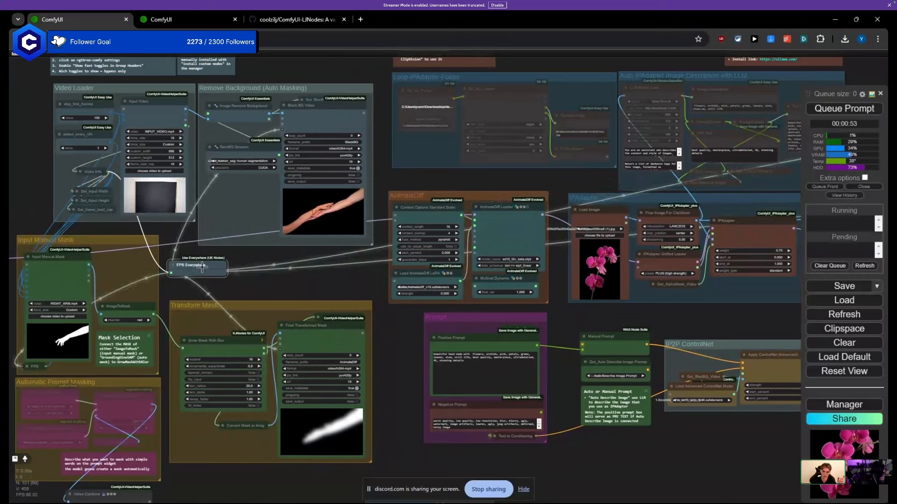
pyautogui.scroll(5, 201, 267)
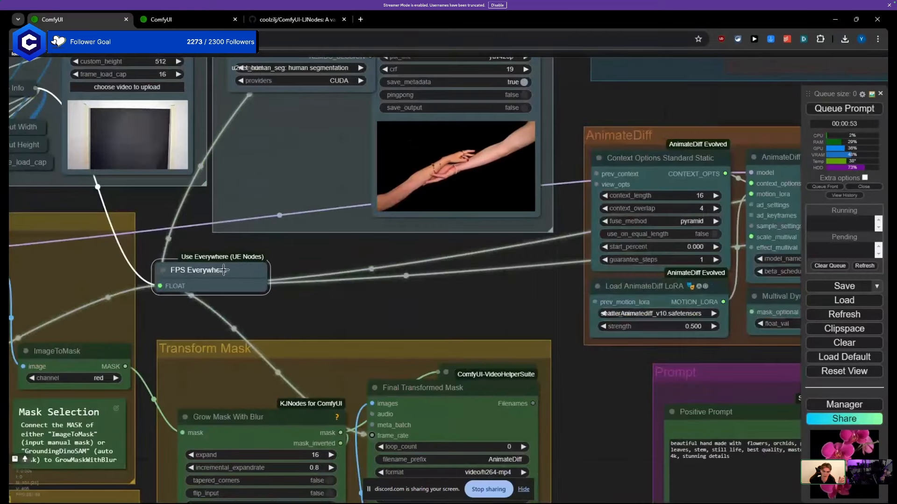
pyautogui.moveTo(224, 270); pyautogui.dragTo(185, 261)
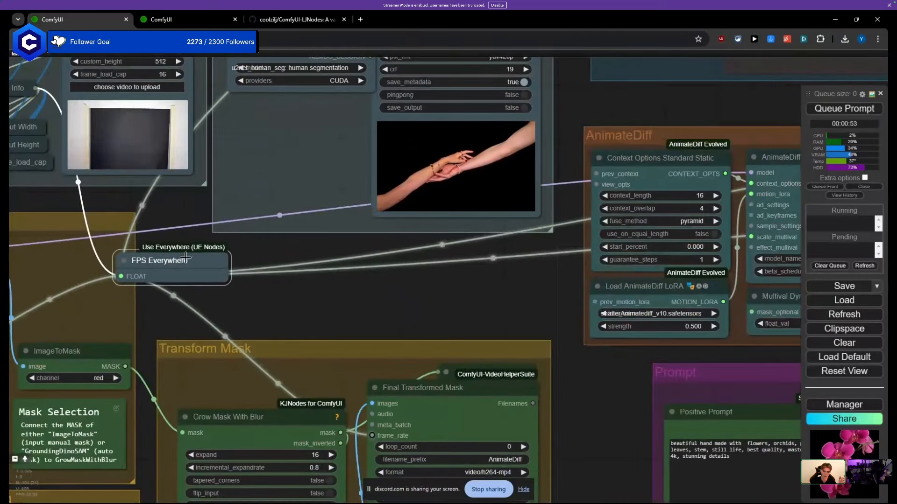
# Step: Set Anything Everywhere show links to All on in the settings and inspect the links around FPS Everywhere
pyautogui.click(862, 95)
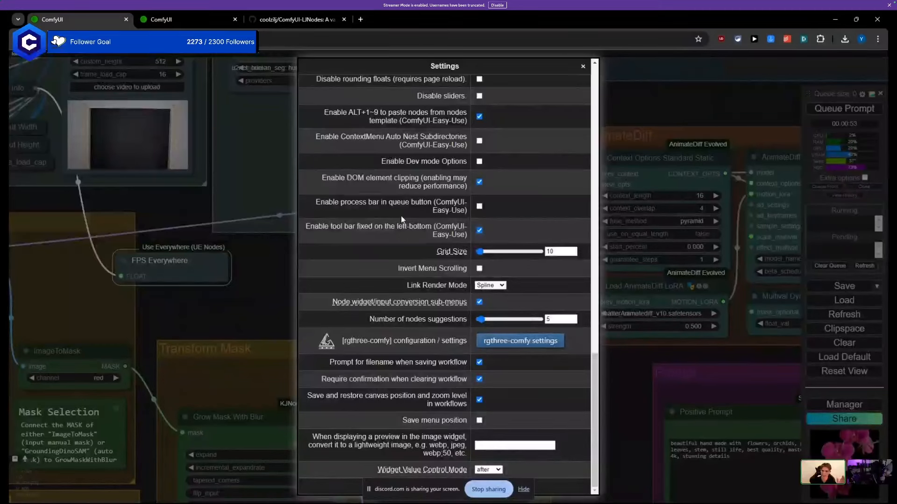
pyautogui.scroll(5, 402, 220)
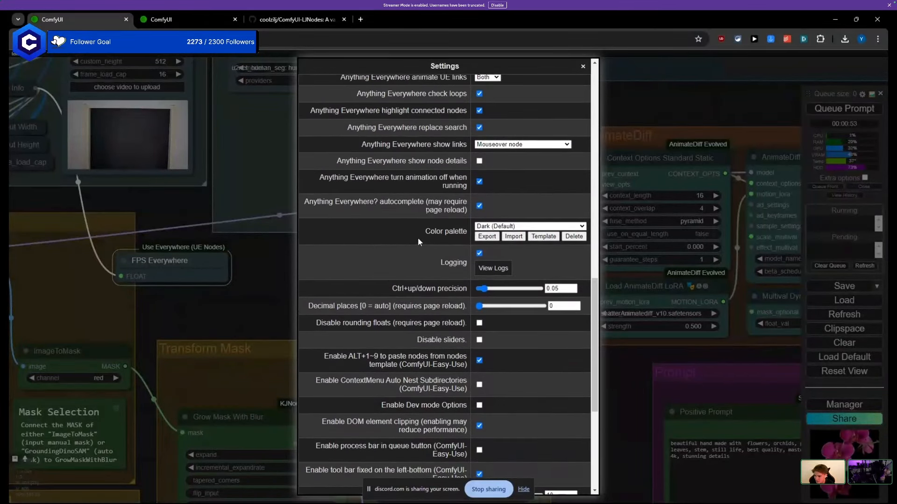
pyautogui.click(481, 145)
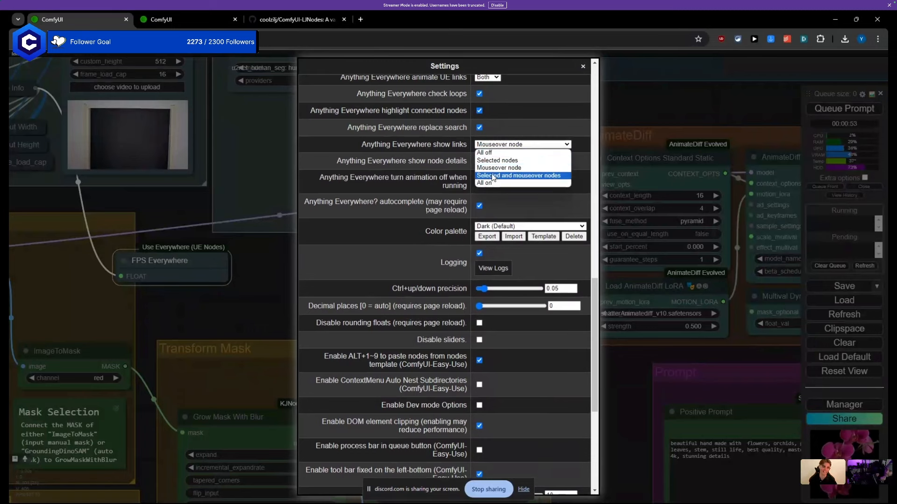
pyautogui.click(427, 146)
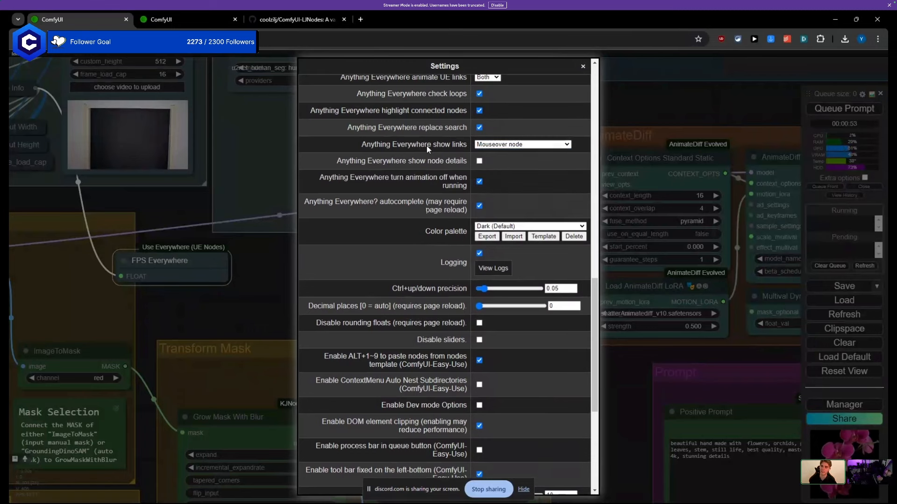
pyautogui.click(537, 145)
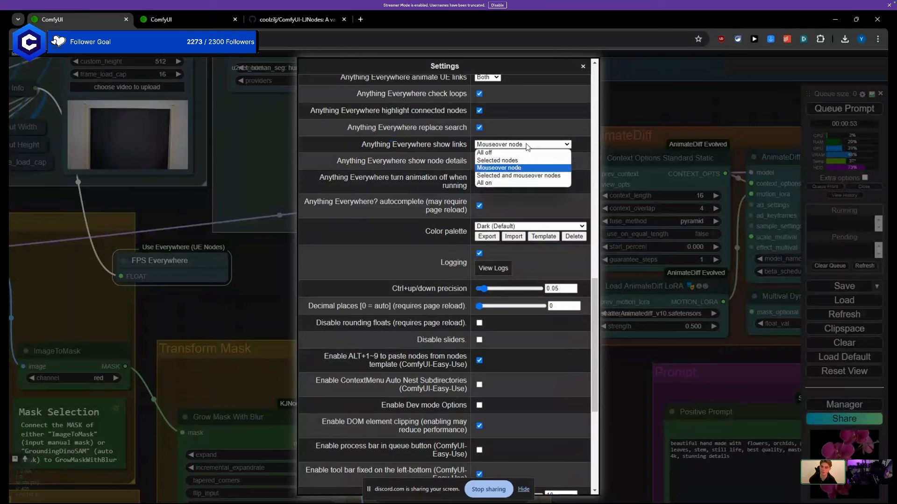
pyautogui.click(495, 184)
pyautogui.scroll(-5, 364, 434)
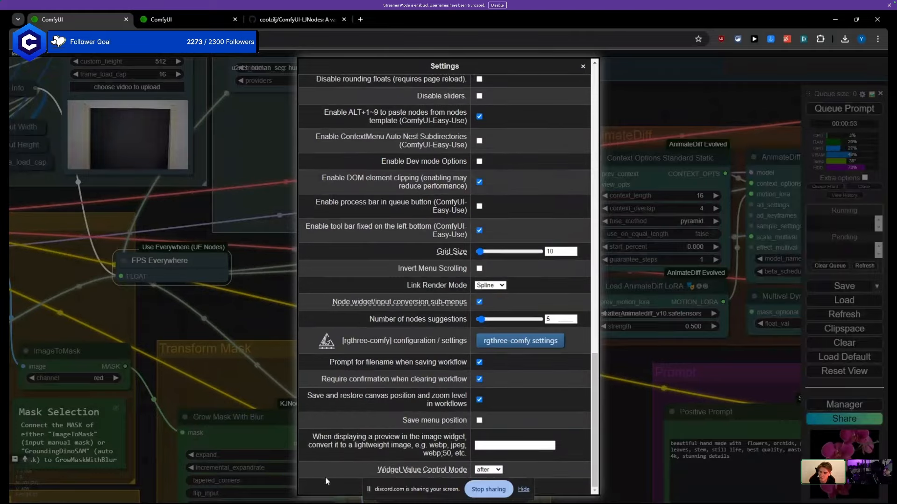
pyautogui.press('Escape')
pyautogui.scroll(-6, 262, 334)
pyautogui.scroll(15, 262, 334)
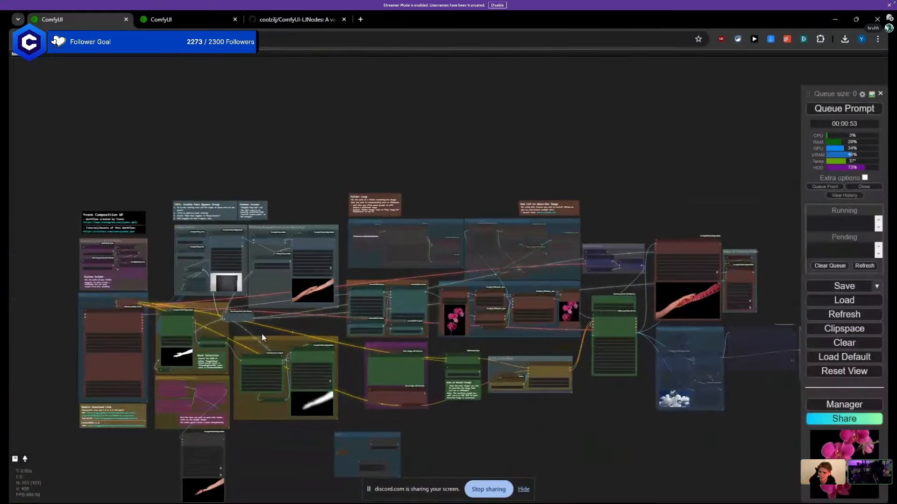
pyautogui.scroll(4, 262, 322)
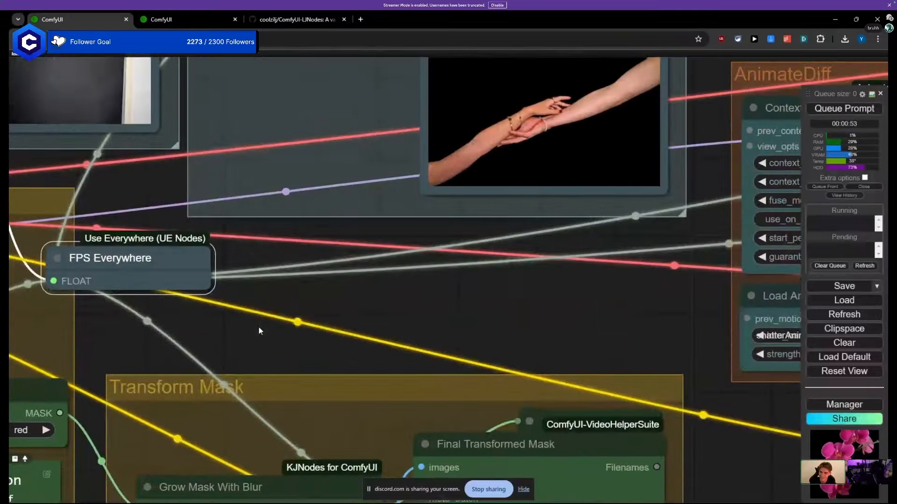
pyautogui.moveTo(259, 326); pyautogui.dragTo(348, 292)
pyautogui.scroll(-4, 348, 293)
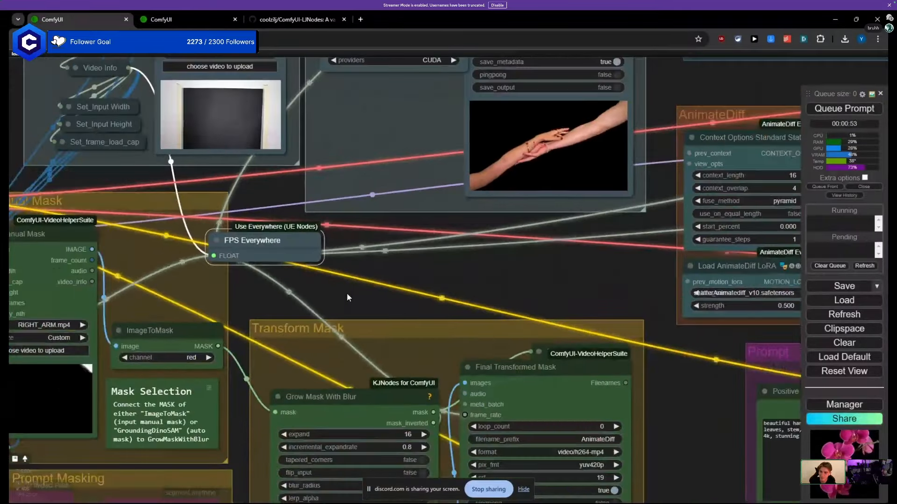
# Step: Change Anything Everywhere show links to Selected nodes and finally to Mouseover node, and close the settings
pyautogui.click(862, 95)
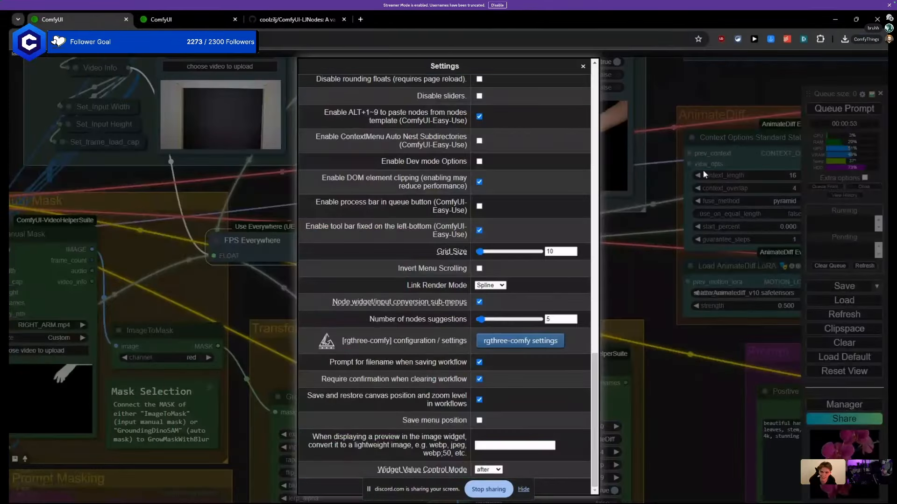
pyautogui.scroll(6, 488, 224)
pyautogui.scroll(10, 494, 229)
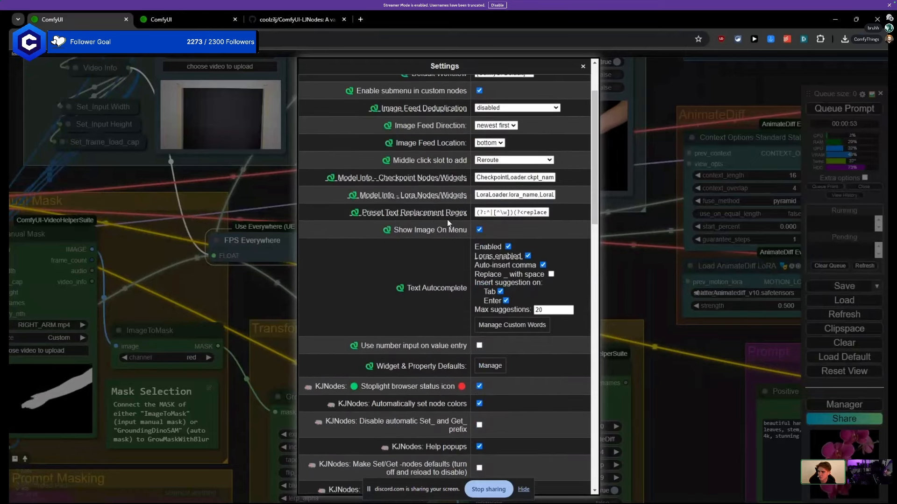
pyautogui.scroll(2, 452, 229)
pyautogui.scroll(-9, 421, 210)
pyautogui.scroll(-6, 420, 205)
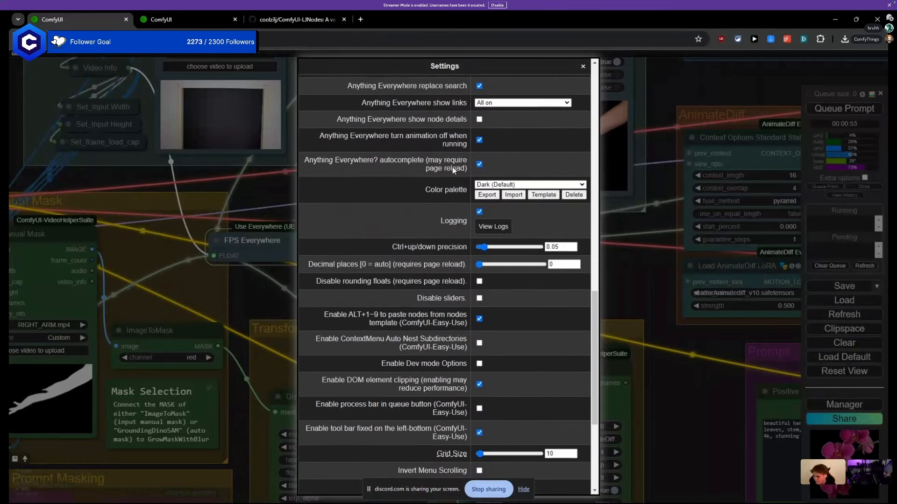
pyautogui.click(521, 103)
pyautogui.click(506, 120)
pyautogui.click(521, 102)
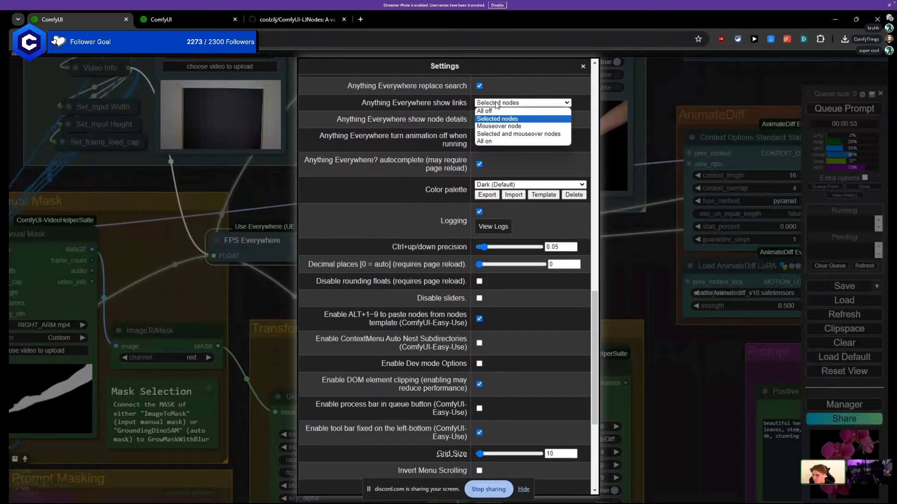
pyautogui.click(507, 128)
pyautogui.scroll(-4, 348, 415)
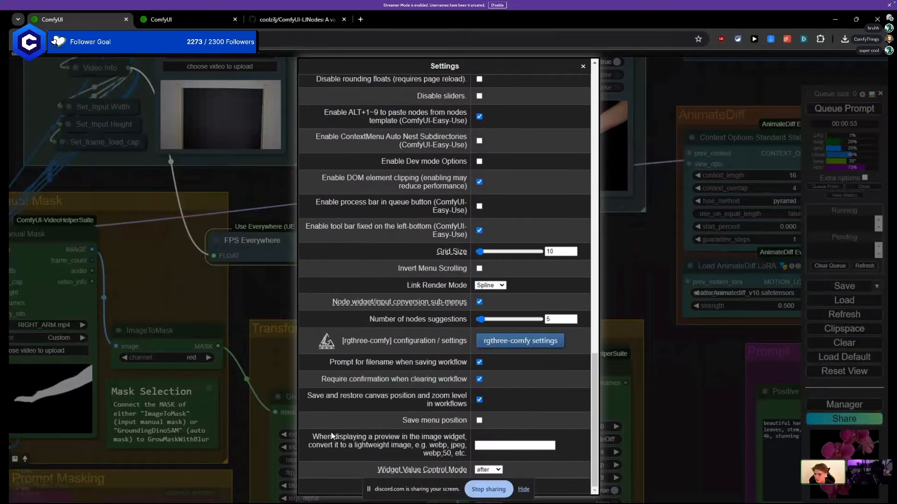
pyautogui.press('Escape')
# Step: Move the FPS Everywhere node beside Video Info, just outside the Video Loader group, and inspect its links
pyautogui.scroll(-5, 235, 260)
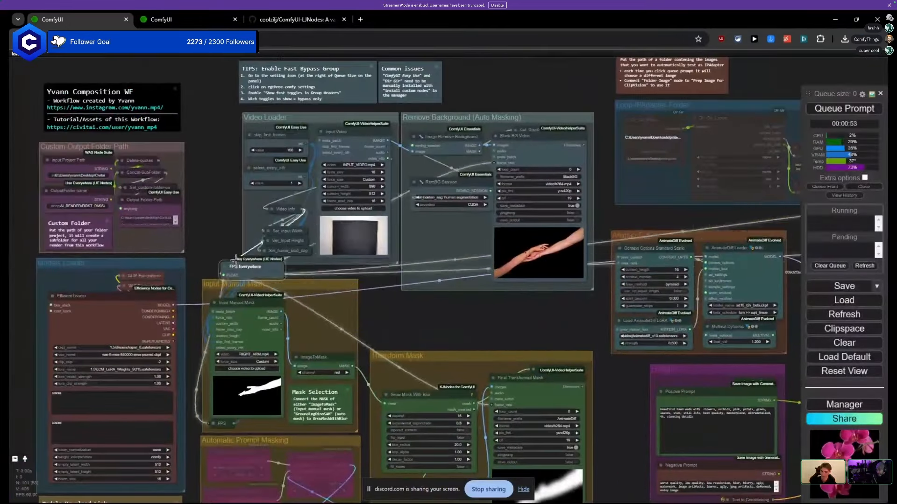
pyautogui.moveTo(235, 260); pyautogui.dragTo(218, 200)
pyautogui.scroll(5, 218, 220)
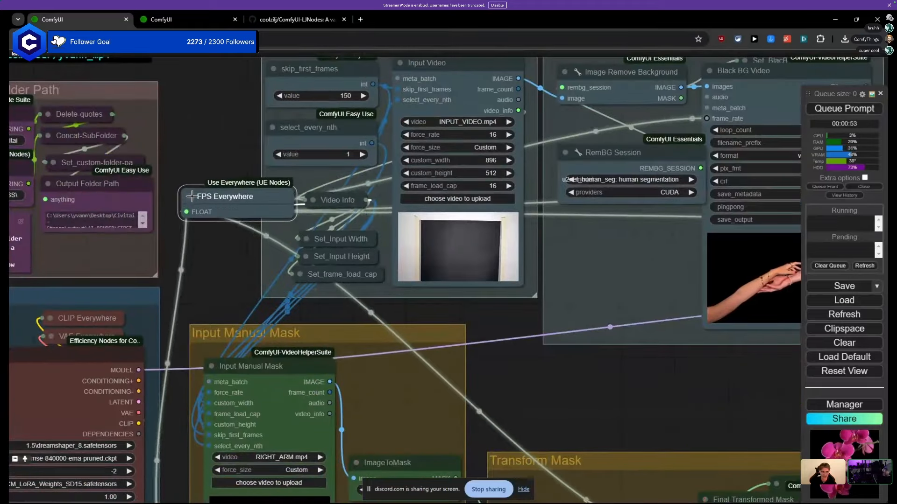
pyautogui.scroll(-5, 331, 200)
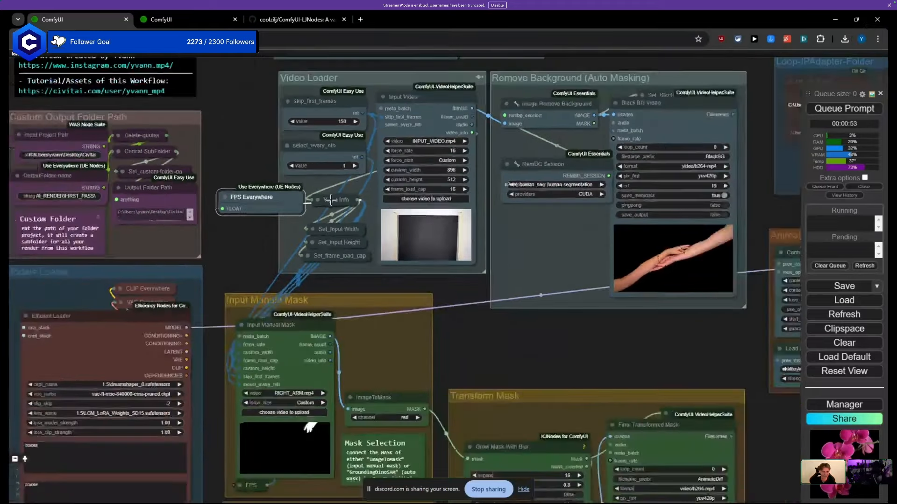
# Step: Set expand to 0 on the Grow Mask With Blur node in the Transform Mask group
pyautogui.moveTo(453, 304); pyautogui.dragTo(219, 156)
pyautogui.scroll(2, 312, 211)
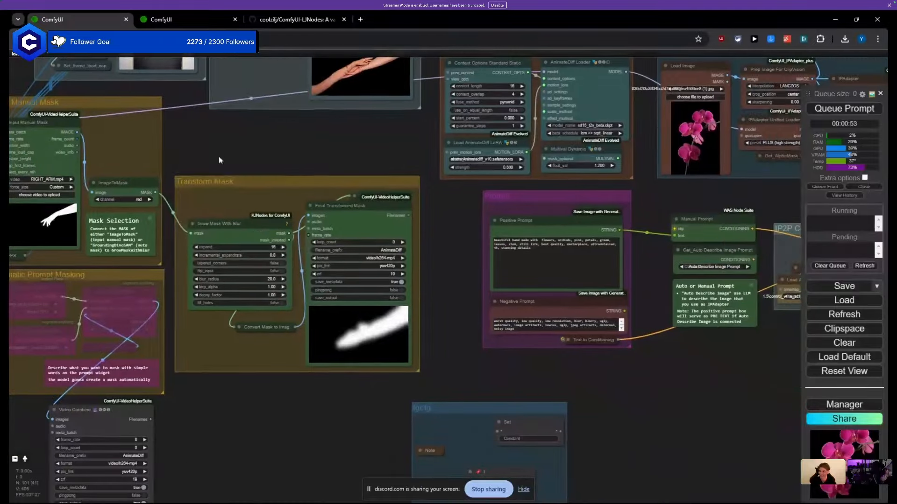
pyautogui.scroll(5, 264, 230)
pyautogui.scroll(-5, 264, 231)
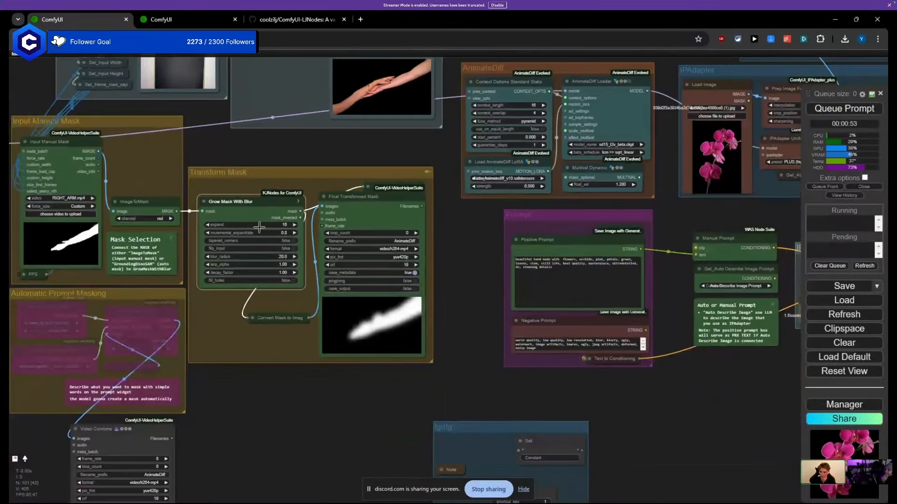
pyautogui.click(259, 225)
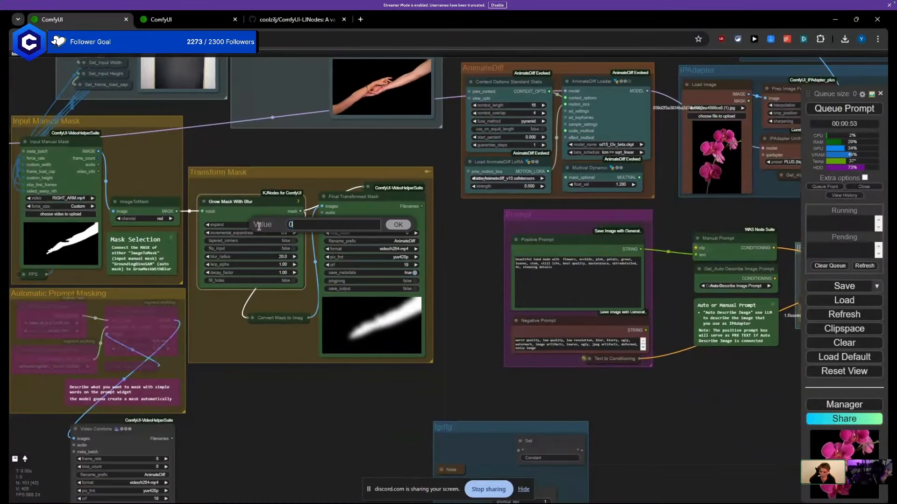
pyautogui.write('0')
pyautogui.press('Return')
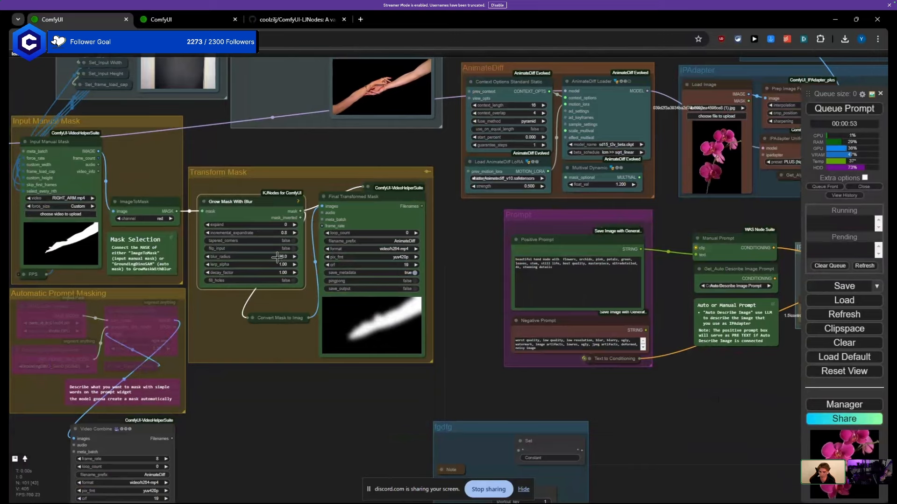
# Step: Set blur_radius and incremental_expandrate to 0 on the Grow Mask With Blur node
pyautogui.click(281, 256)
pyautogui.write('0')
pyautogui.press('Return')
pyautogui.scroll(5, 267, 236)
pyautogui.click(266, 233)
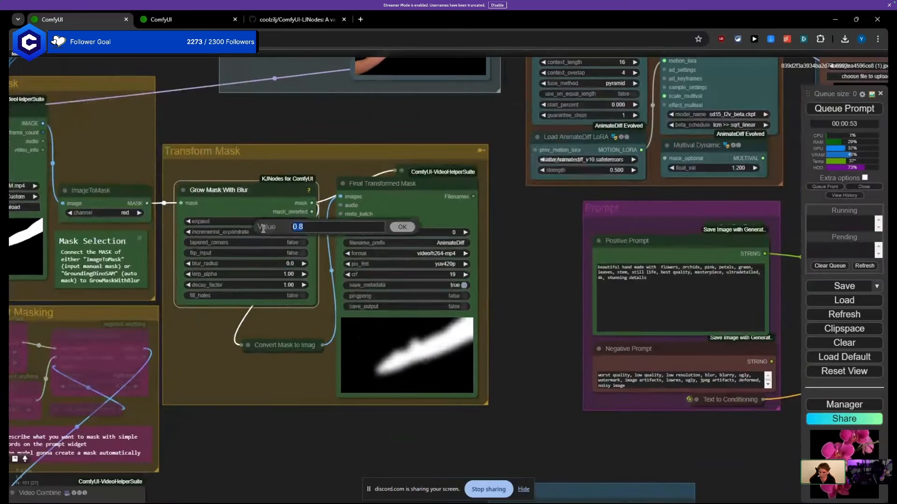
pyautogui.write('0')
pyautogui.press('Return')
# Step: Set expand to 5 on the Grow Mask With Blur node and queue the prompt to regenerate the transformed mask
pyautogui.scroll(4, 264, 232)
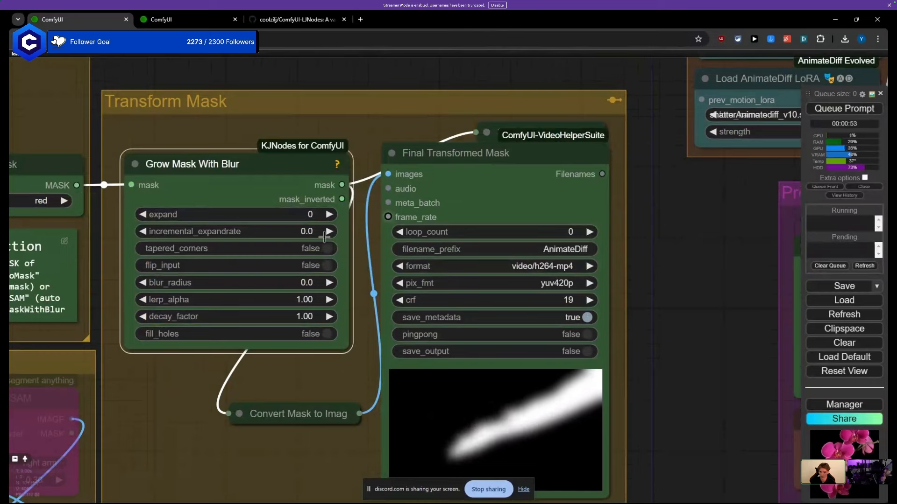
pyautogui.moveTo(202, 178)
pyautogui.mouseDown()
pyautogui.moveTo(190, 144)
pyautogui.moveTo(200, 167)
pyautogui.mouseUp()
pyautogui.scroll(3, 160, 220)
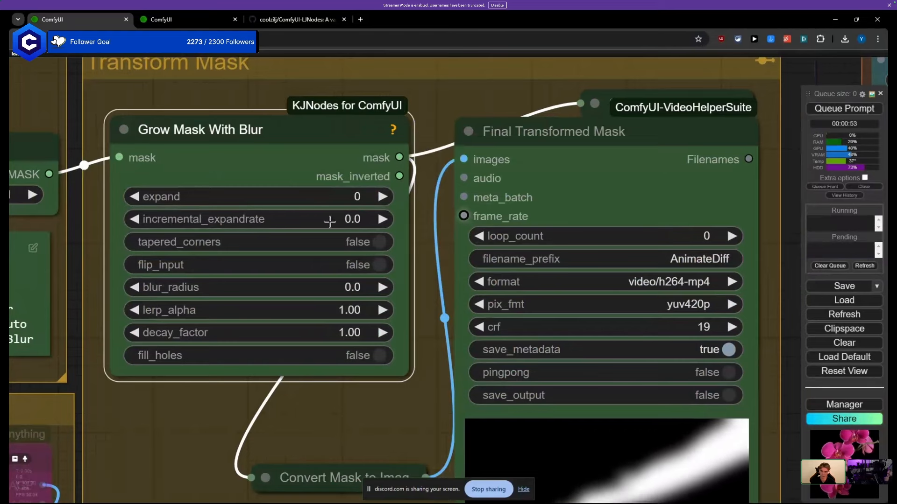
pyautogui.scroll(-5, 267, 219)
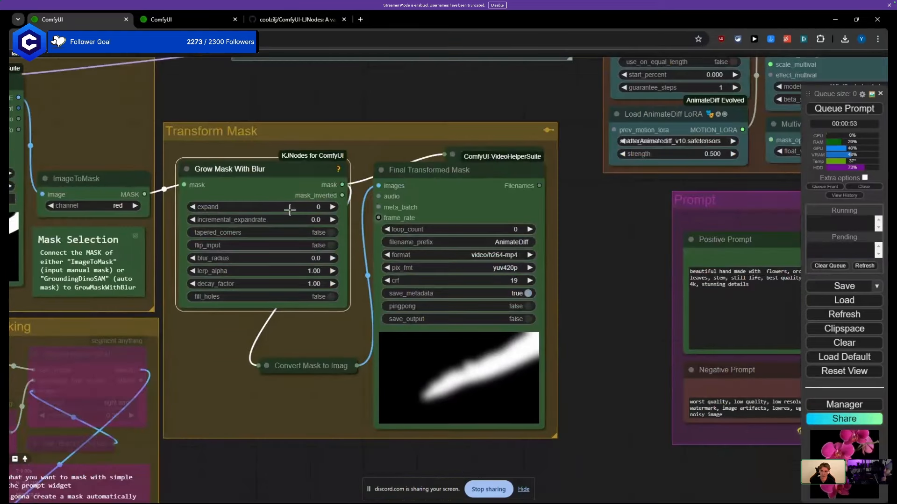
pyautogui.click(286, 207)
pyautogui.write('5')
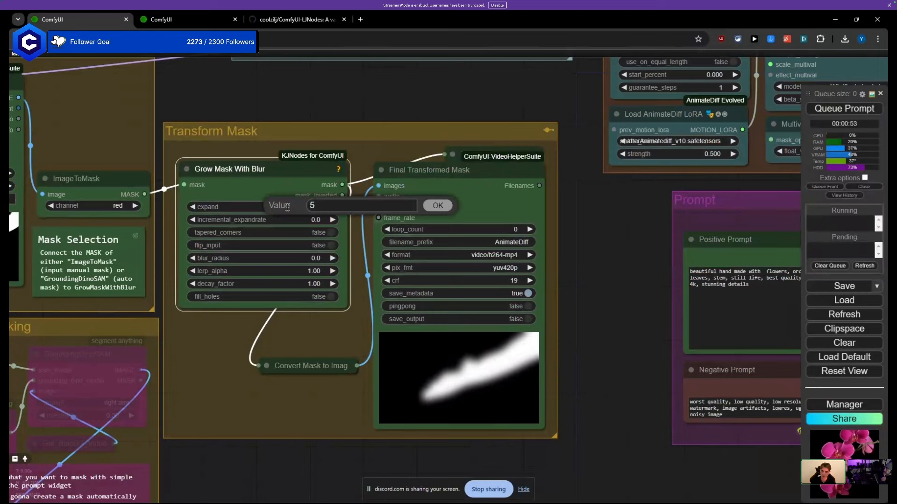
pyautogui.press('Return')
pyautogui.hotkey('ctrl', 'Return')
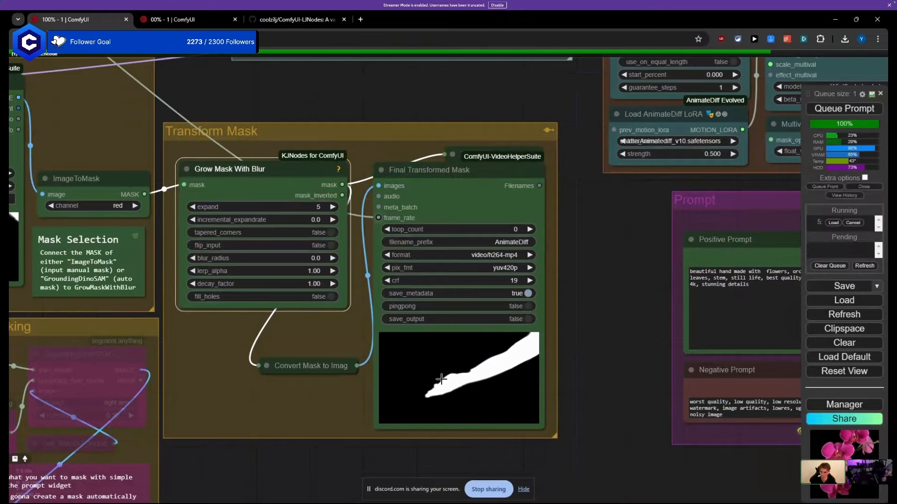
# Step: Set expand to 50 on the Grow Mask With Blur node and queue the workflow
pyautogui.scroll(5, 441, 379)
pyautogui.scroll(-12, 406, 395)
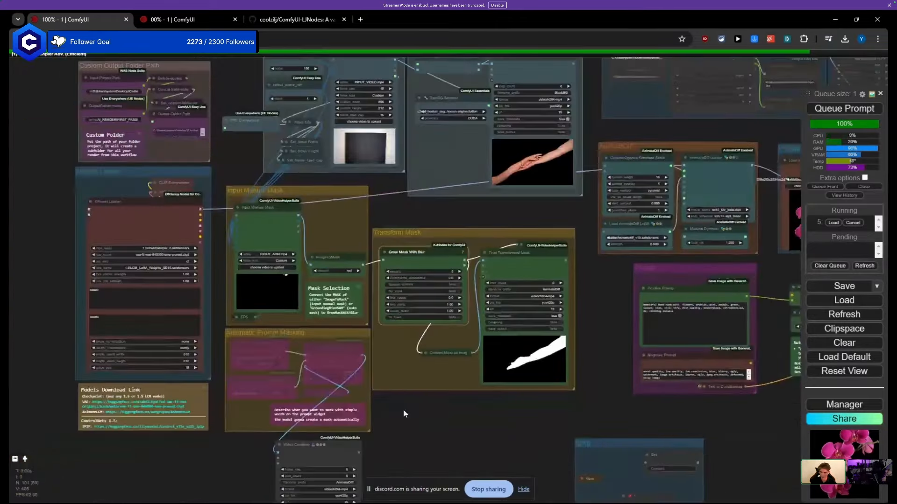
pyautogui.scroll(5, 281, 308)
pyautogui.scroll(-2, 271, 297)
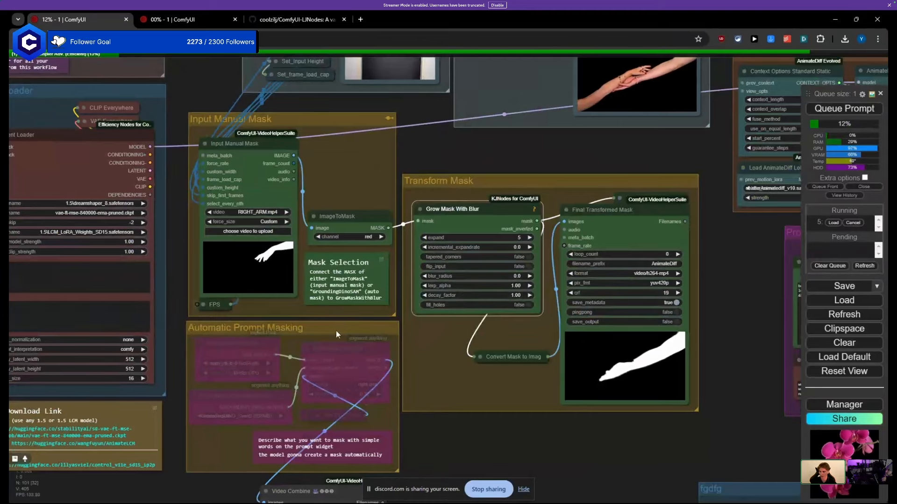
pyautogui.scroll(6, 484, 305)
pyautogui.click(509, 183)
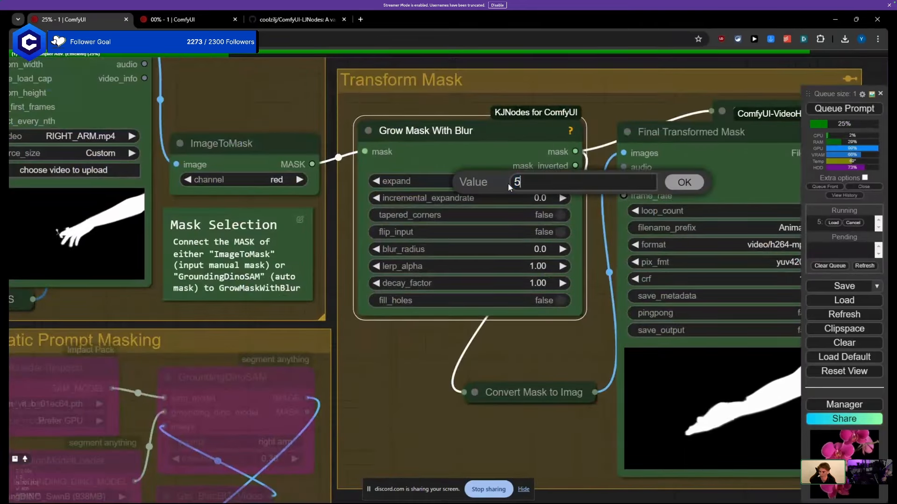
pyautogui.write('0')
pyautogui.press('Return')
pyautogui.hotkey('ctrl', 'Return')
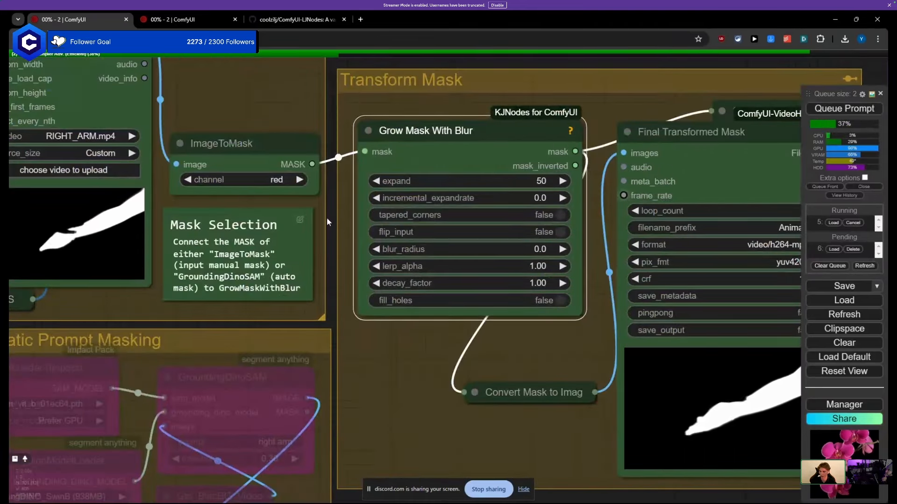
# Step: Cancel the running job so the queued one starts, and examine the expanded mask in the Final Transformed Mask preview
pyautogui.scroll(-5, 330, 215)
pyautogui.scroll(-2, 411, 142)
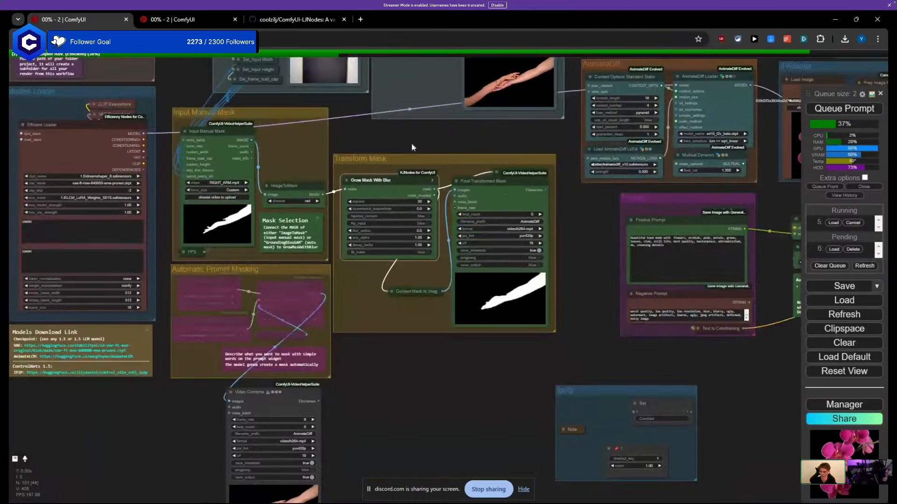
pyautogui.click(853, 223)
pyautogui.scroll(-3, 405, 195)
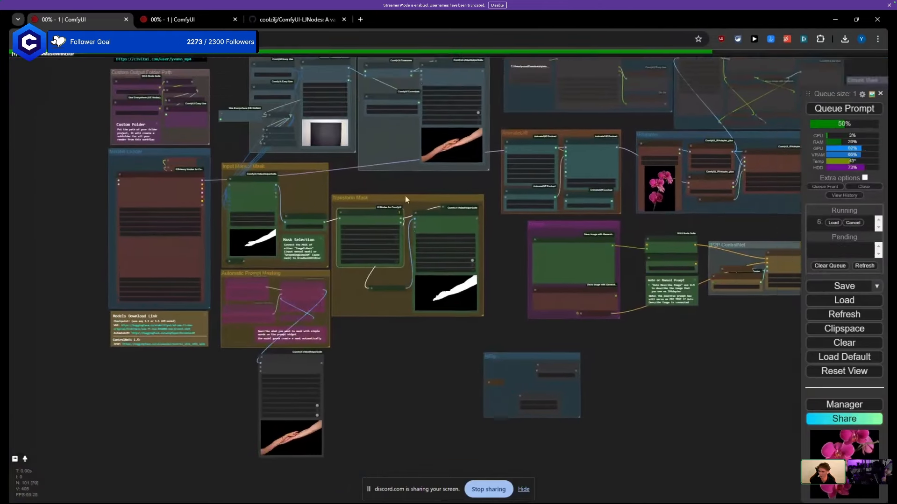
pyautogui.scroll(6, 345, 241)
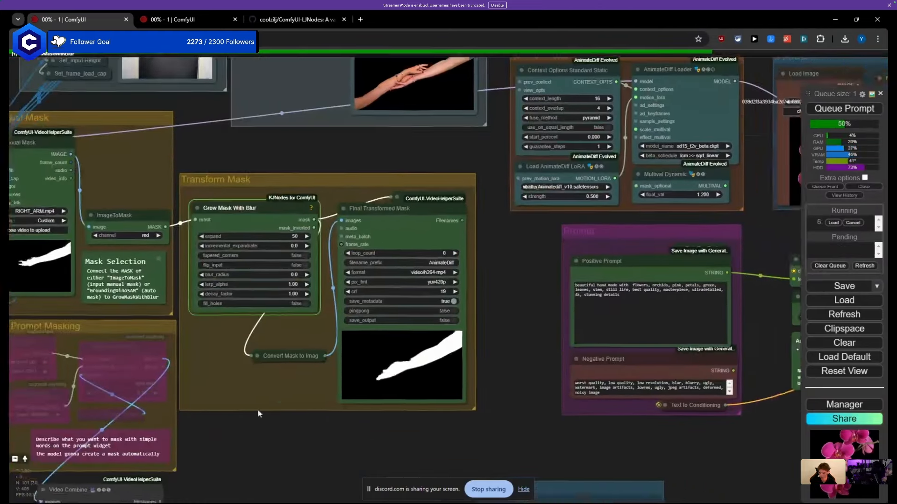
pyautogui.scroll(3, 366, 367)
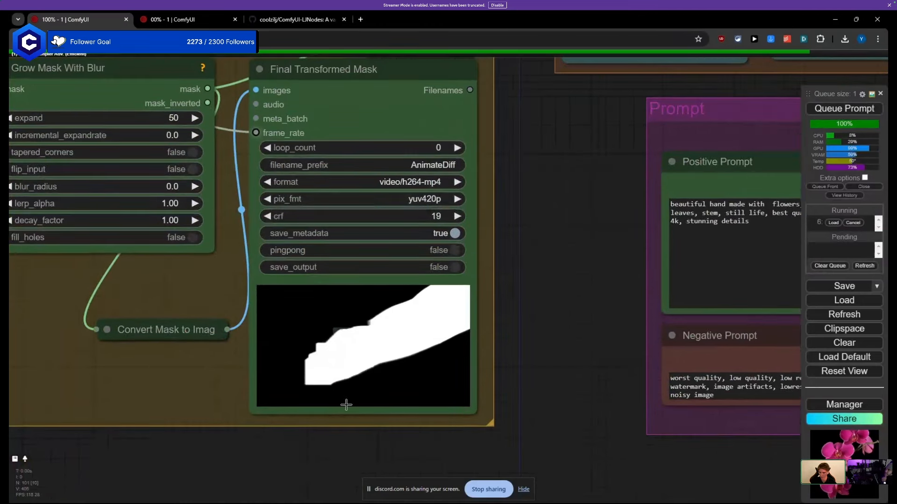
# Step: Set expand back to 5 on the Grow Mask With Blur node
pyautogui.moveTo(93, 112); pyautogui.dragTo(259, 173)
pyautogui.click(290, 182)
pyautogui.write('5')
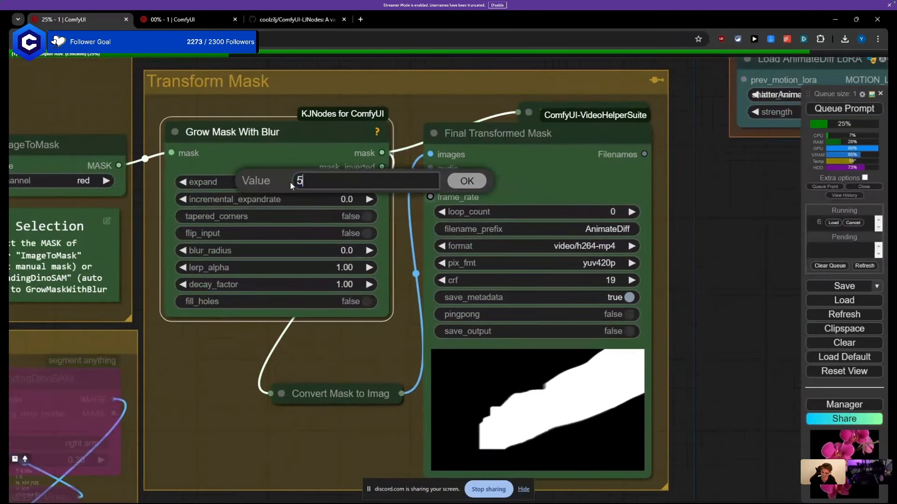
pyautogui.press('Return')
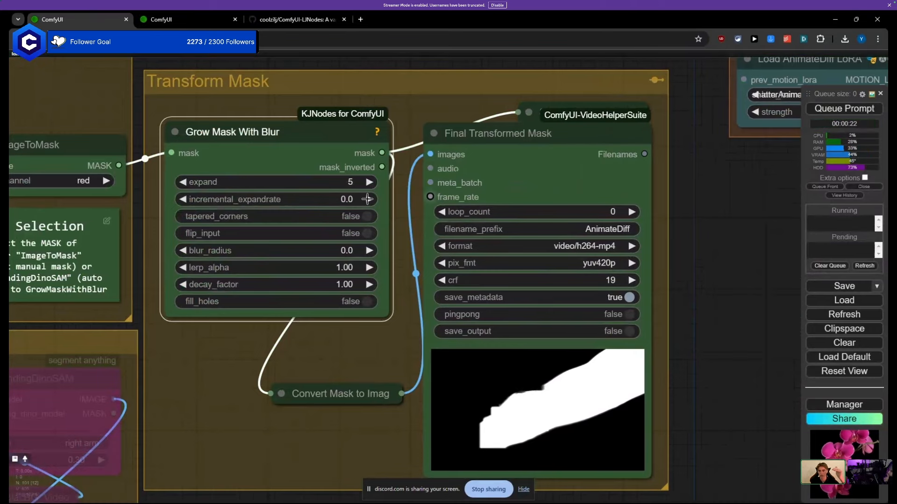
# Step: Set incremental_expandrate to 1.0 on Grow Mask With Blur and move the Convert Mask to Image node up directly beneath it
pyautogui.scroll(-10, 213, 339)
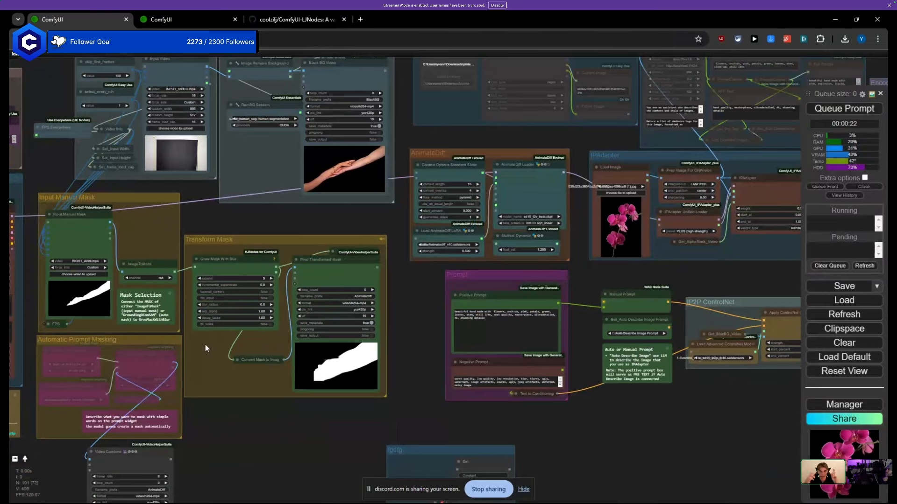
pyautogui.scroll(9, 296, 382)
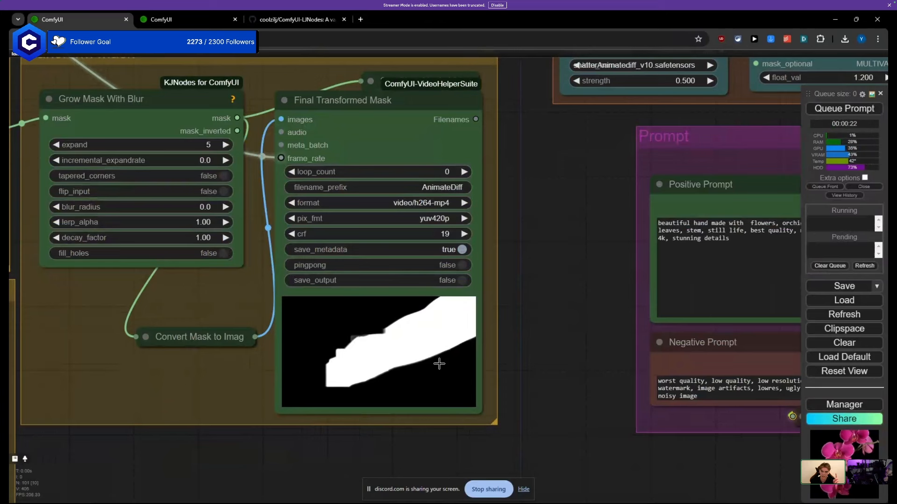
pyautogui.click(345, 379)
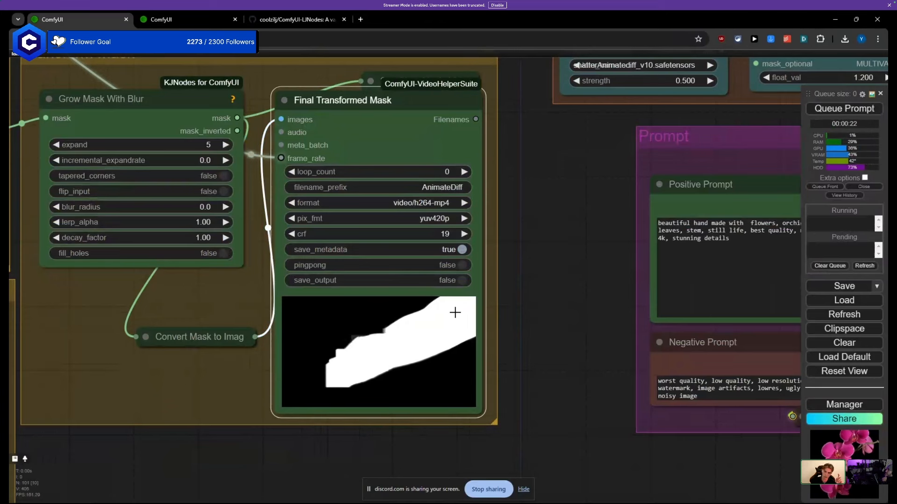
pyautogui.tripleClick(221, 161)
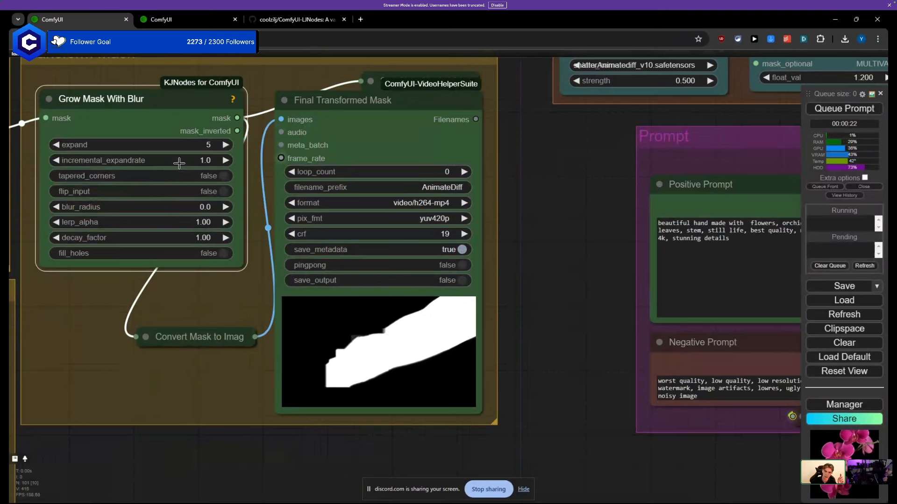
pyautogui.click(185, 307)
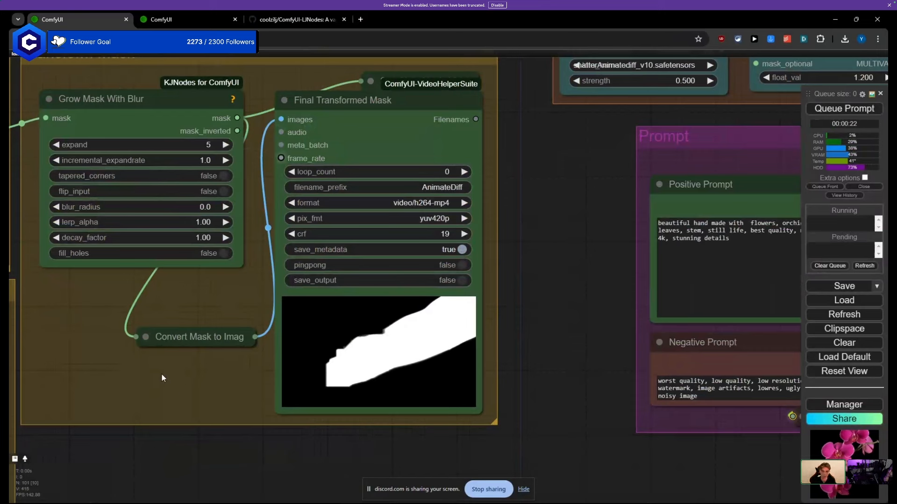
pyautogui.moveTo(178, 337); pyautogui.dragTo(145, 285)
# Step: Examine the rest of the workflow, including the Preview Pass video result, and return to the Transform Mask group
pyautogui.scroll(-10, 161, 339)
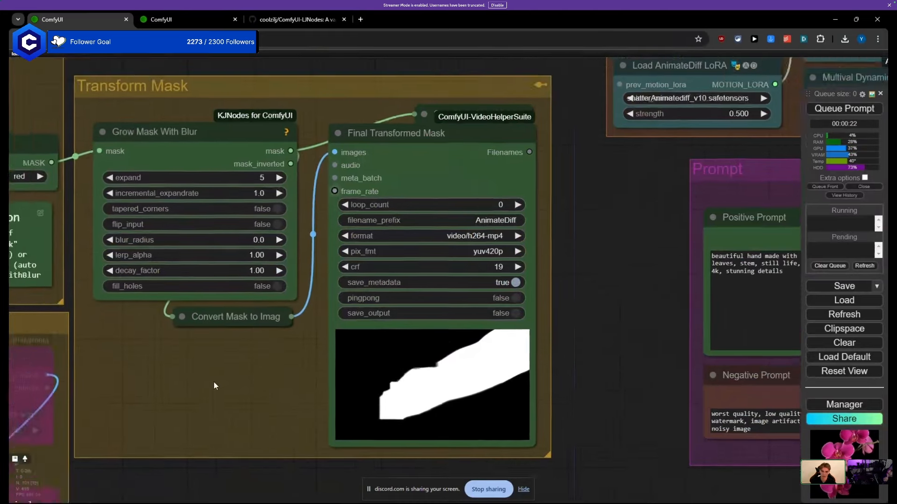
pyautogui.scroll(-4, 175, 371)
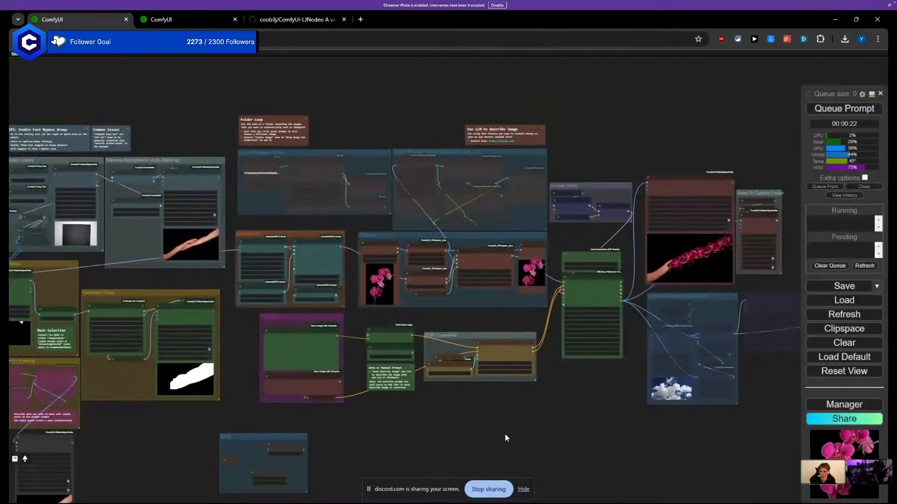
pyautogui.moveTo(646, 306); pyautogui.dragTo(370, 330)
pyautogui.scroll(11, 379, 305)
pyautogui.scroll(-12, 440, 253)
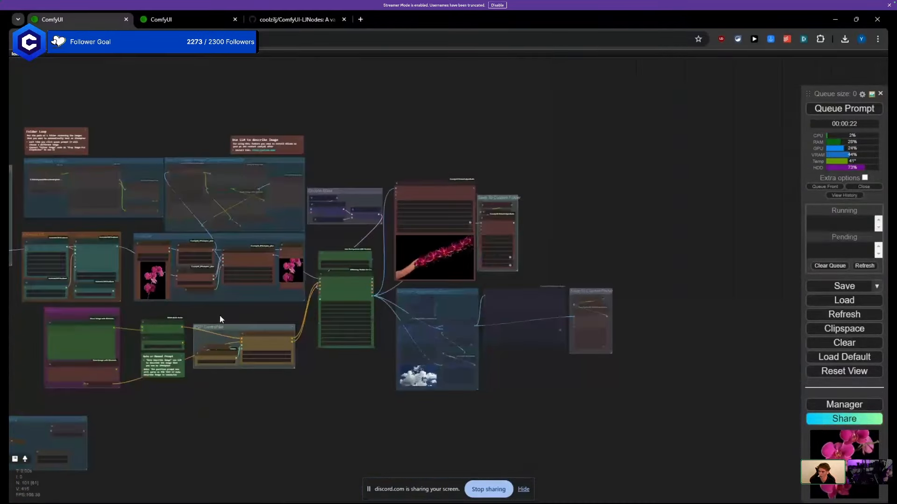
pyautogui.moveTo(219, 315); pyautogui.dragTo(603, 288)
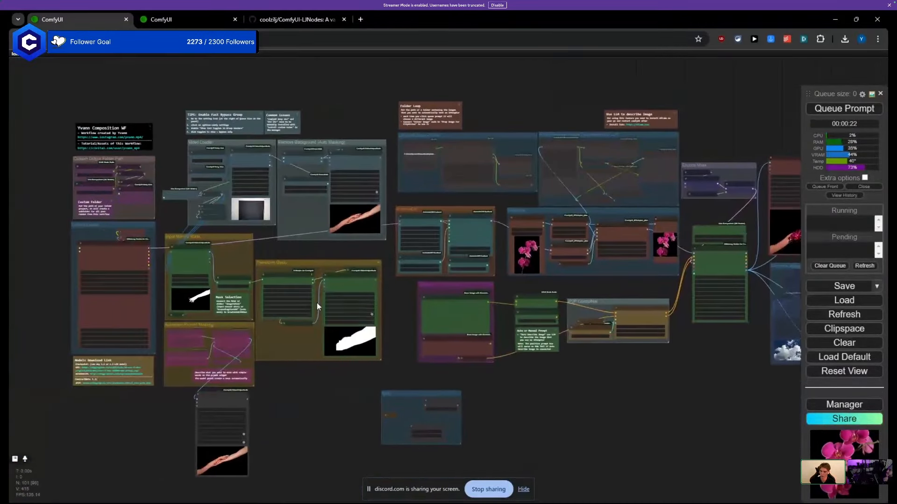
pyautogui.scroll(1, 316, 302)
pyautogui.moveTo(696, 197); pyautogui.dragTo(426, 225)
pyautogui.scroll(4, 612, 235)
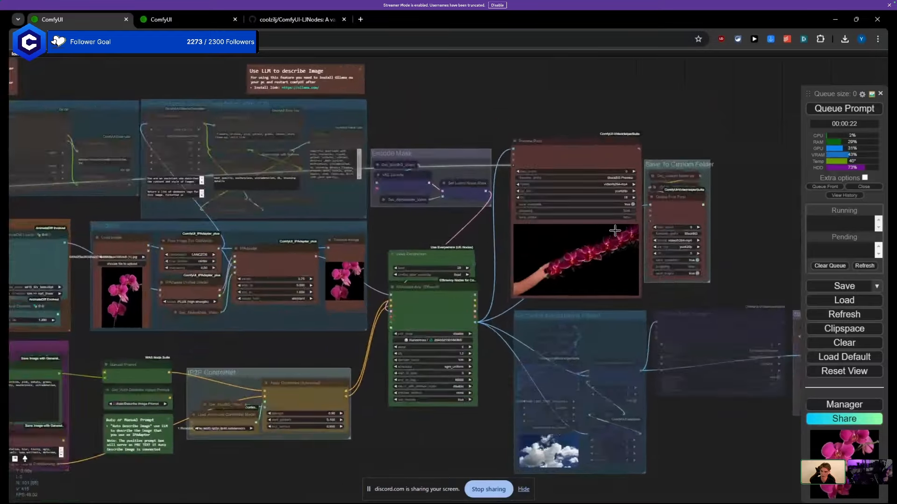
pyautogui.scroll(2, 583, 255)
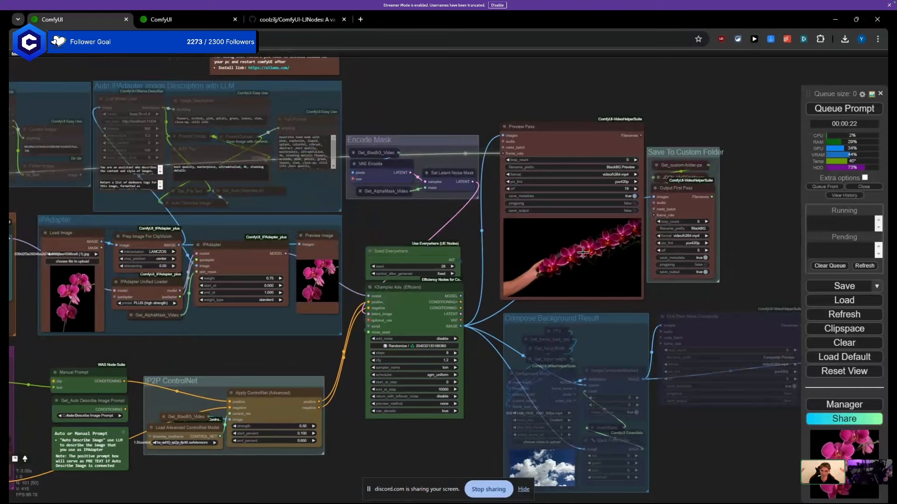
pyautogui.moveTo(201, 346); pyautogui.dragTo(579, 316)
pyautogui.moveTo(224, 361); pyautogui.dragTo(433, 309)
pyautogui.scroll(5, 223, 372)
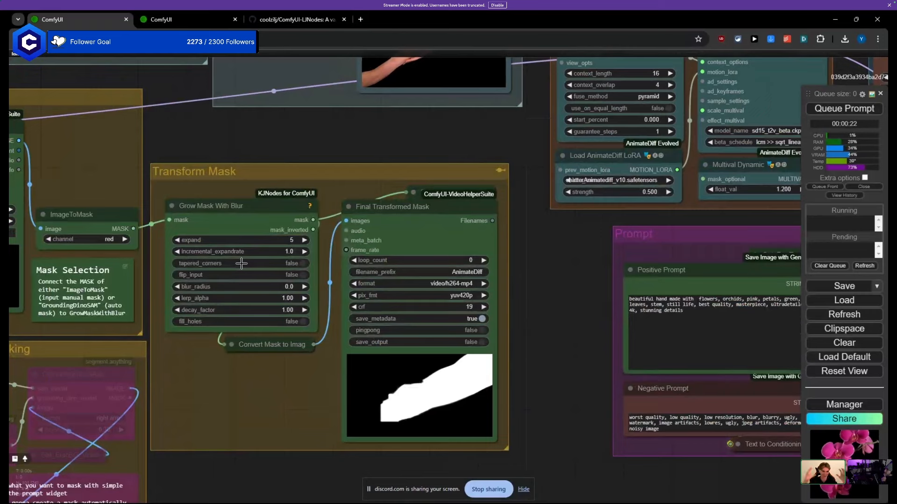
# Step: Set incremental_expandrate to 0.5 on the Grow Mask With Blur node
pyautogui.scroll(3, 241, 264)
pyautogui.click(270, 254)
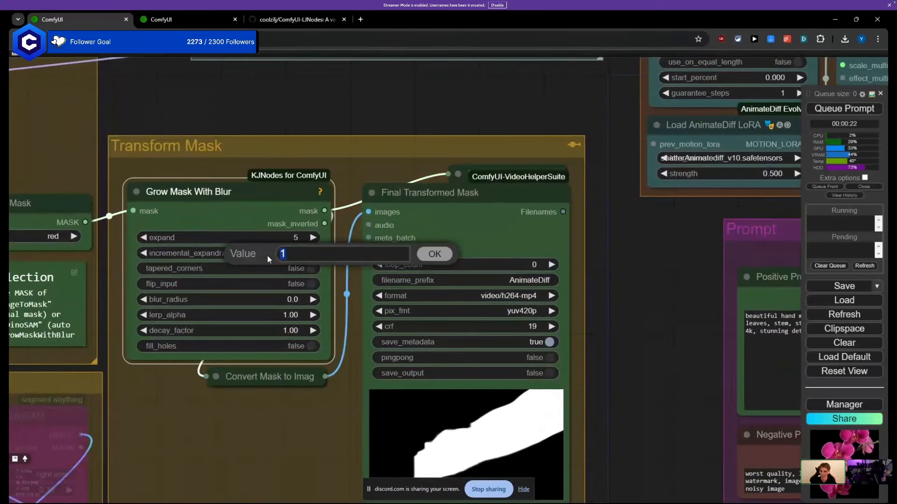
pyautogui.write('0.5')
pyautogui.press('Return')
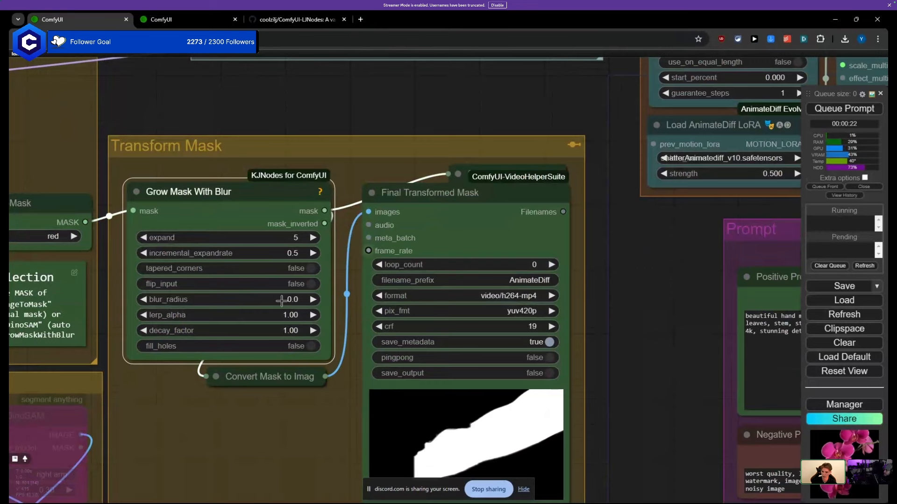
# Step: Set blur_radius to 20 on the Grow Mask With Blur node, queue the workflow and inspect the blurred mask preview
pyautogui.scroll(-2, 281, 300)
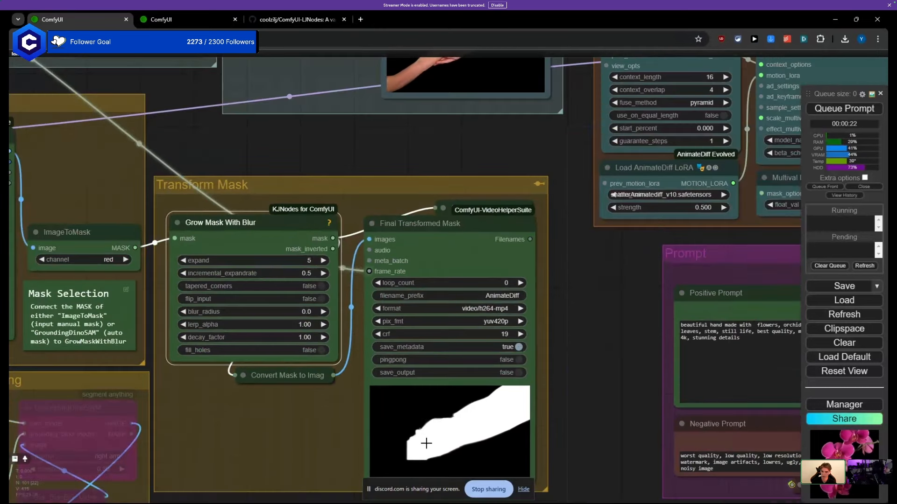
pyautogui.click(285, 312)
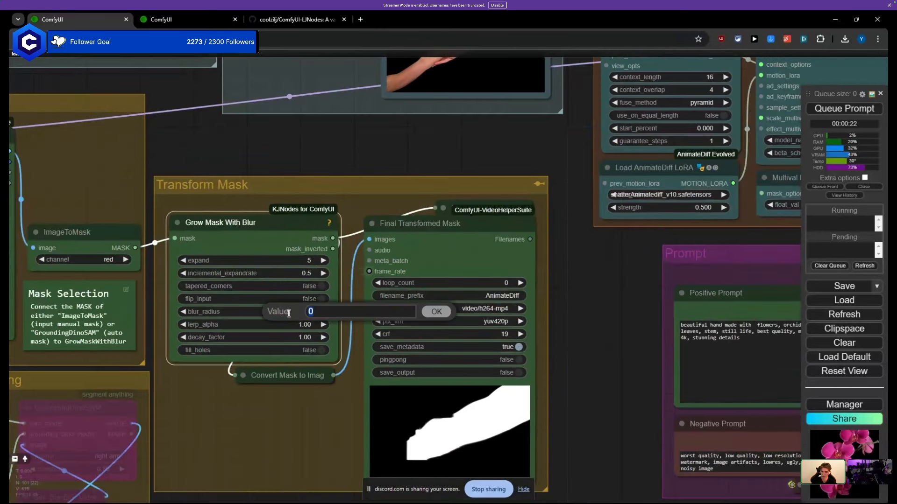
pyautogui.press('Return')
pyautogui.hotkey('ctrl', 'Return')
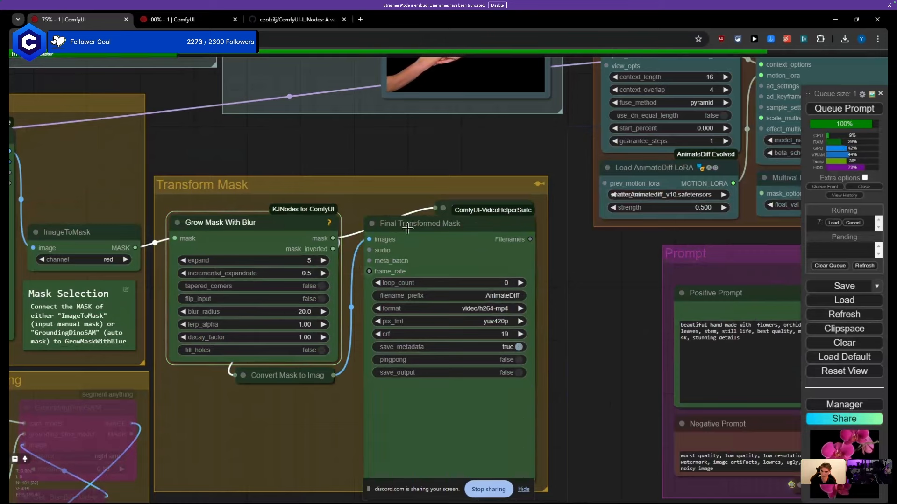
pyautogui.moveTo(551, 336); pyautogui.dragTo(479, 257)
pyautogui.scroll(4, 393, 362)
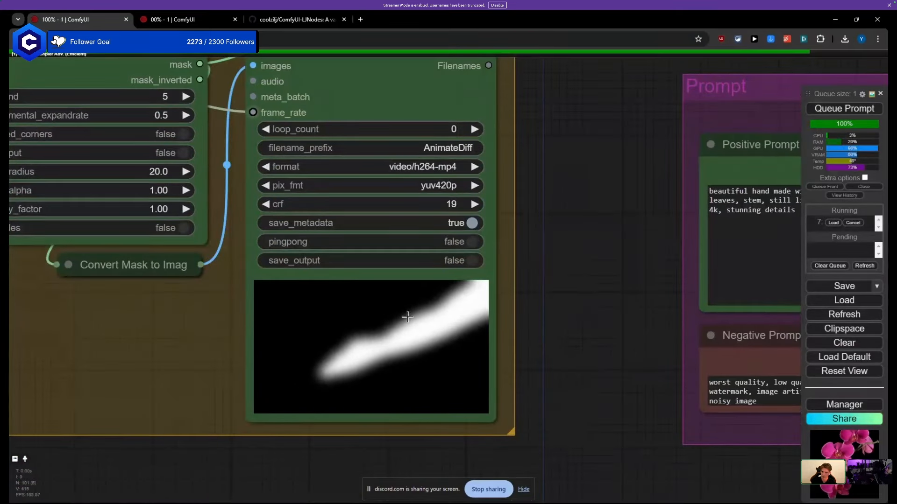
pyautogui.scroll(-4, 404, 320)
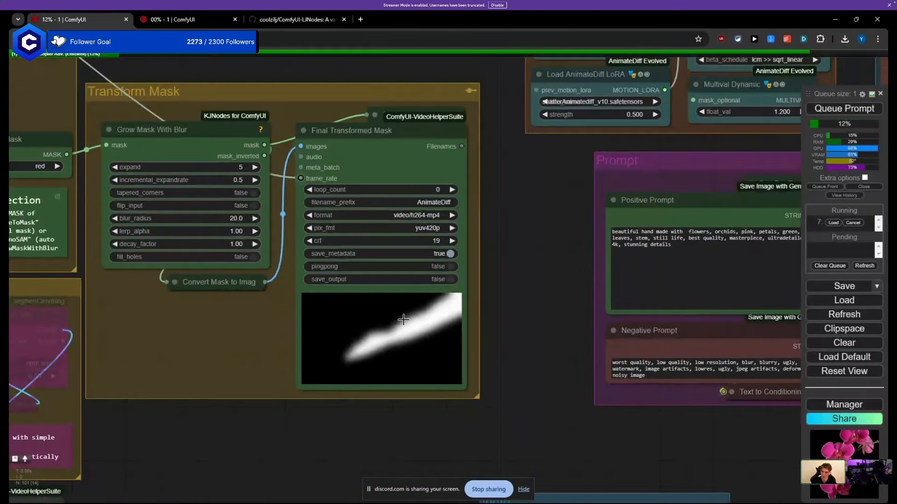
# Step: Set expand to 50 on the blurred Grow Mask With Blur node and queue another run
pyautogui.click(232, 167)
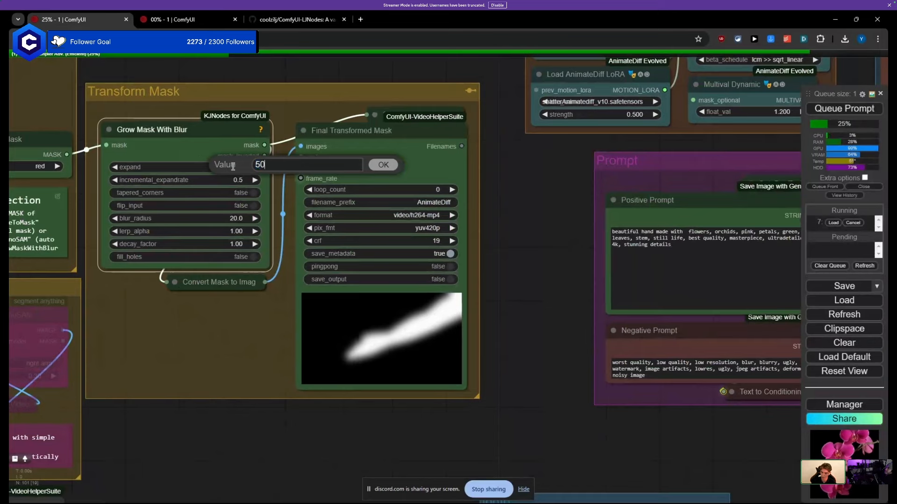
pyautogui.press('Return')
pyautogui.hotkey('ctrl', 'Return')
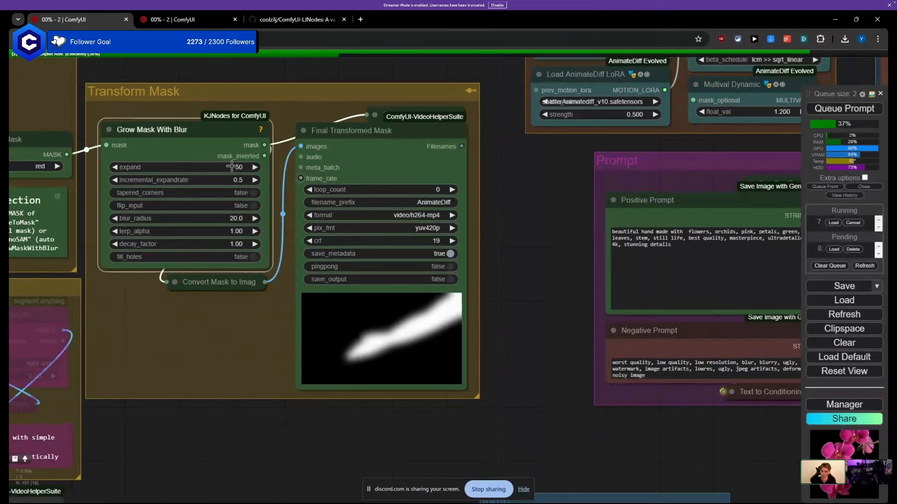
pyautogui.scroll(-6, 215, 303)
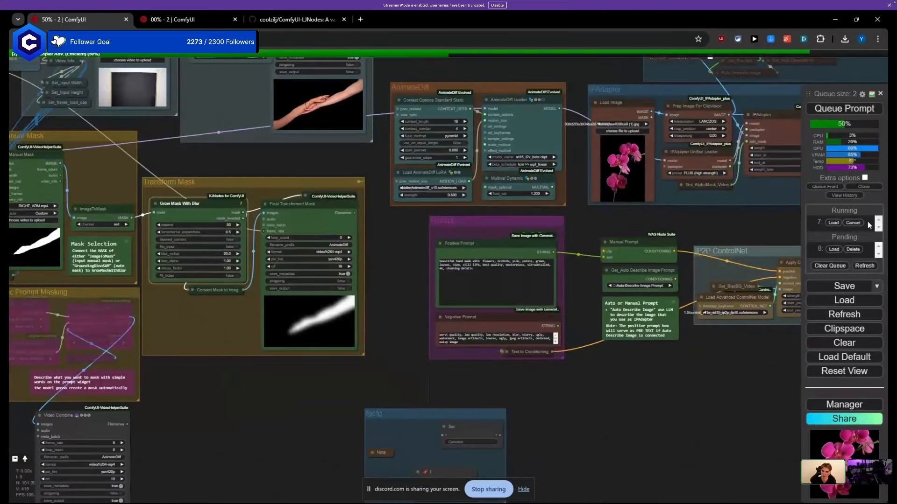
# Step: Cancel the running job, queue the workflow again and check the Final Transformed Mask preview
pyautogui.click(852, 223)
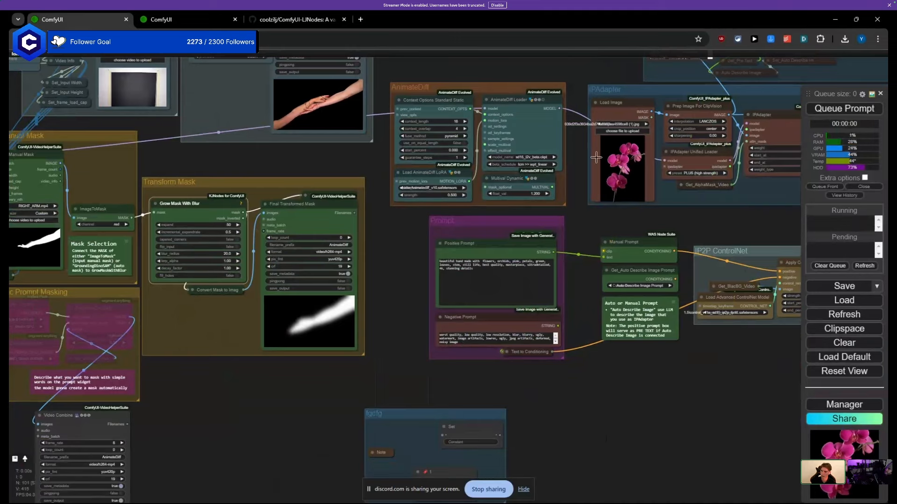
pyautogui.click(839, 113)
pyautogui.moveTo(368, 271); pyautogui.dragTo(348, 296)
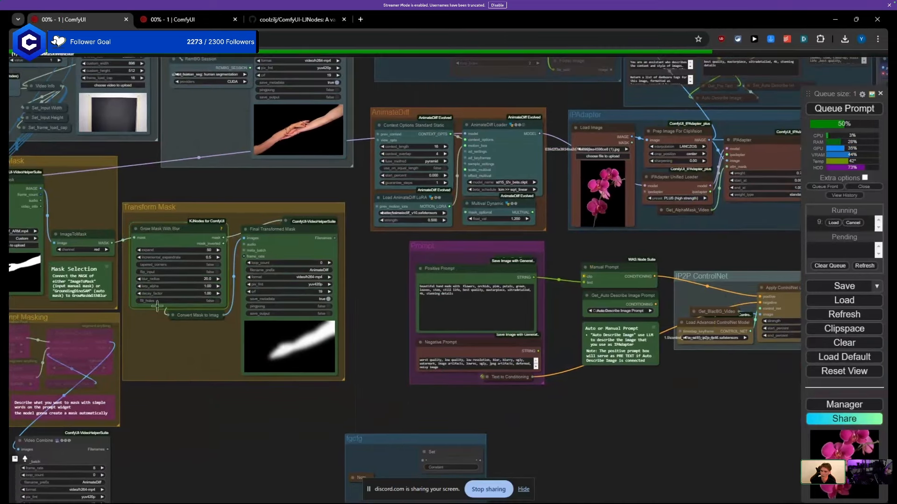
pyautogui.scroll(5, 157, 306)
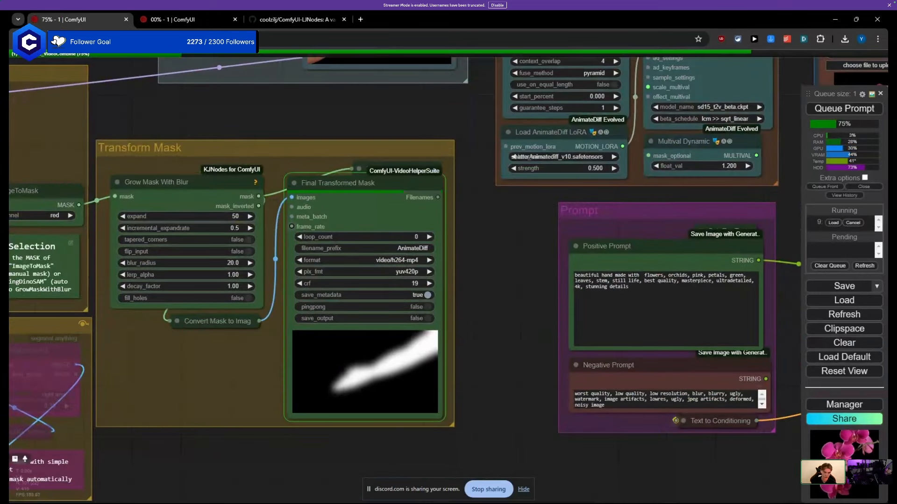
# Step: Shift the Grow Mask With Blur node slightly up and to the left inside the Transform Mask group
pyautogui.moveTo(132, 341); pyautogui.dragTo(190, 421)
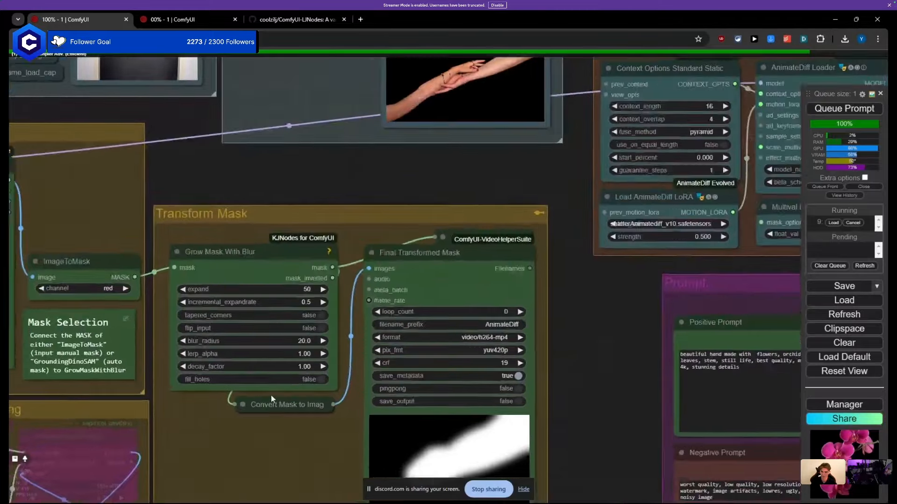
pyautogui.scroll(4, 271, 395)
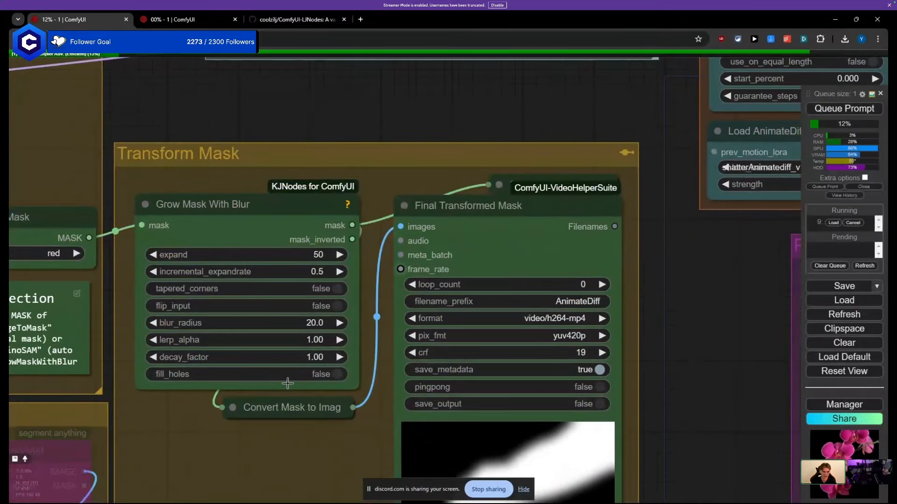
pyautogui.scroll(-2, 309, 379)
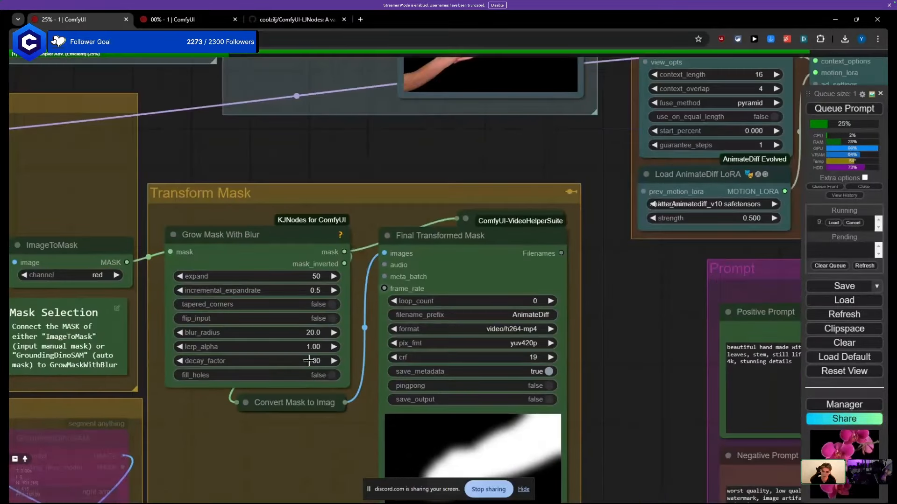
pyautogui.moveTo(232, 243); pyautogui.dragTo(224, 228)
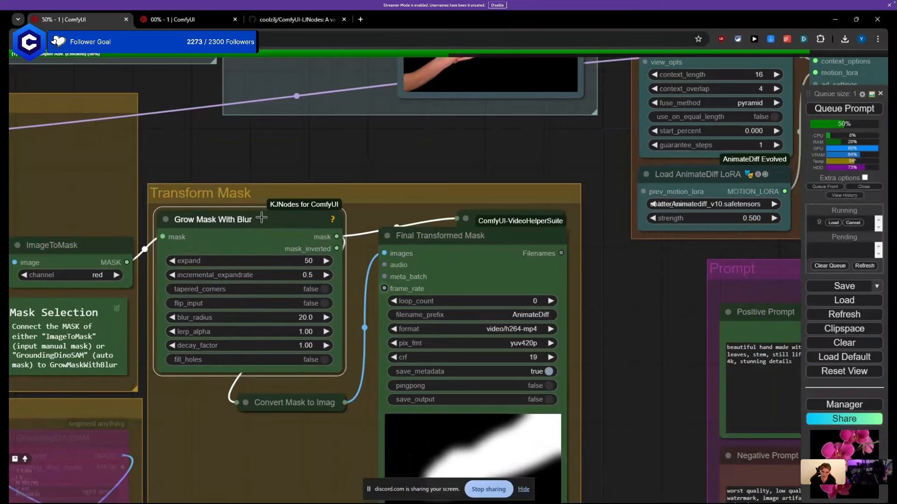
# Step: Review the Video Loader, Remove Background, Custom Output Folder Path and input mask groups of the workflow
pyautogui.scroll(-4, 262, 218)
pyautogui.moveTo(359, 166); pyautogui.dragTo(74, 274)
pyautogui.scroll(-6, 98, 188)
pyautogui.moveTo(193, 351); pyautogui.dragTo(420, 278)
pyautogui.moveTo(238, 395); pyautogui.dragTo(222, 489)
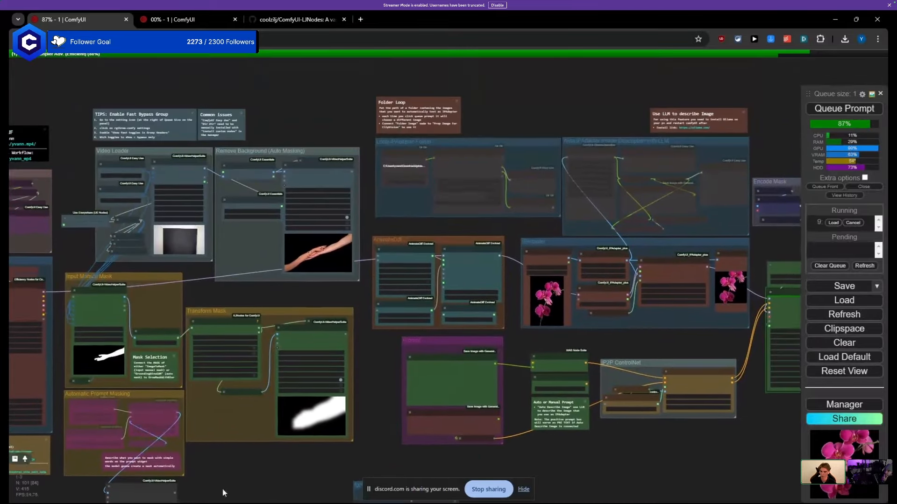
pyautogui.moveTo(195, 218); pyautogui.dragTo(153, 274)
pyautogui.scroll(4, 152, 273)
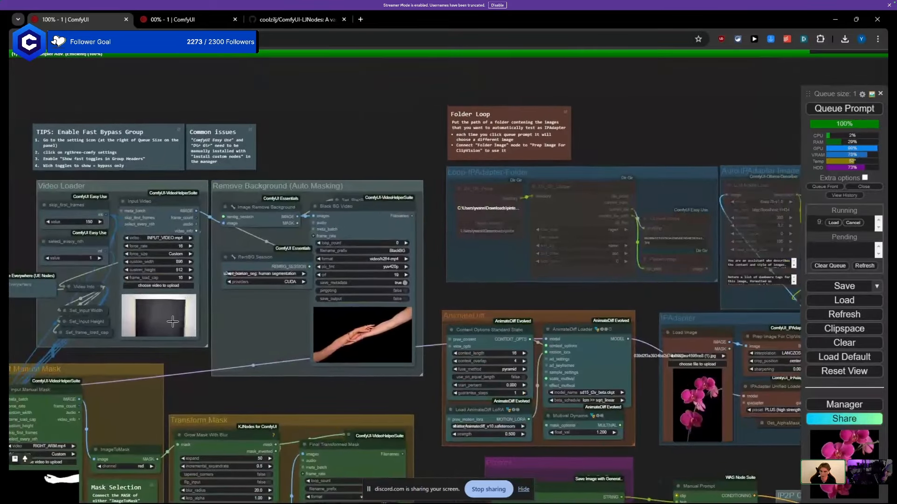
pyautogui.moveTo(134, 92); pyautogui.dragTo(422, 74)
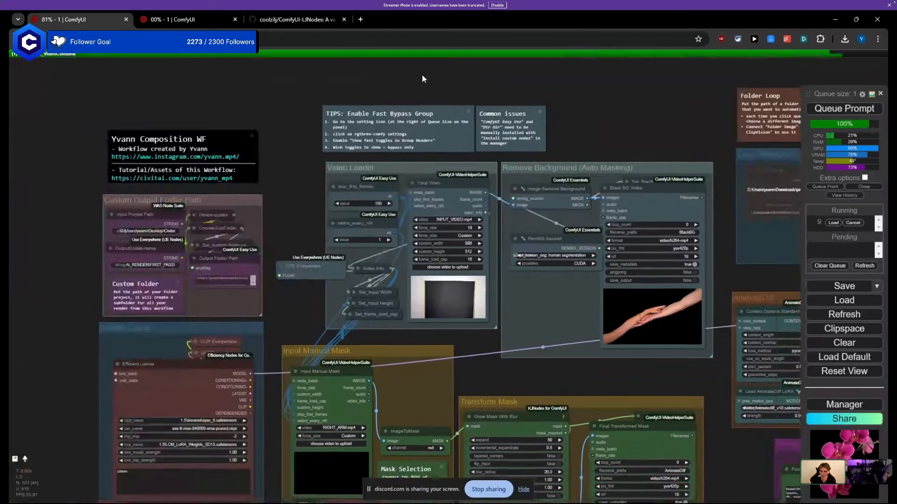
pyautogui.moveTo(47, 343); pyautogui.dragTo(60, 214)
pyautogui.moveTo(91, 177); pyautogui.dragTo(65, 299)
pyautogui.scroll(-2, 192, 293)
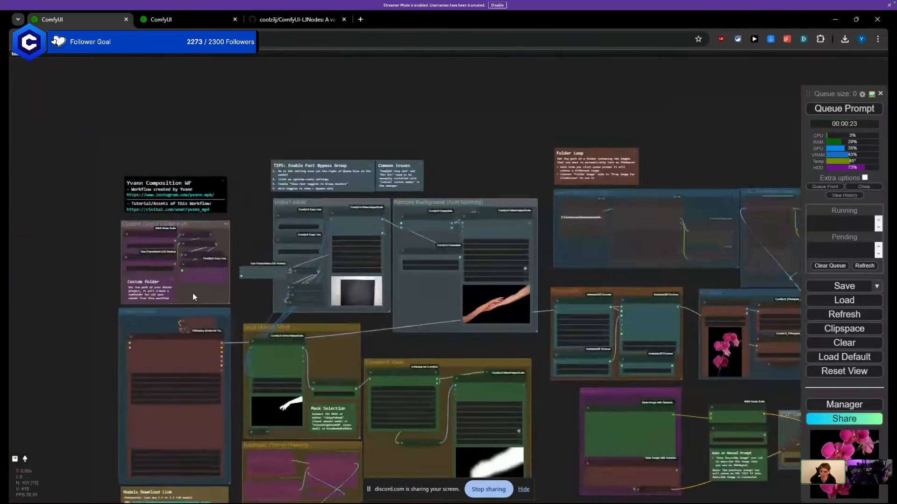
pyautogui.scroll(3, 266, 312)
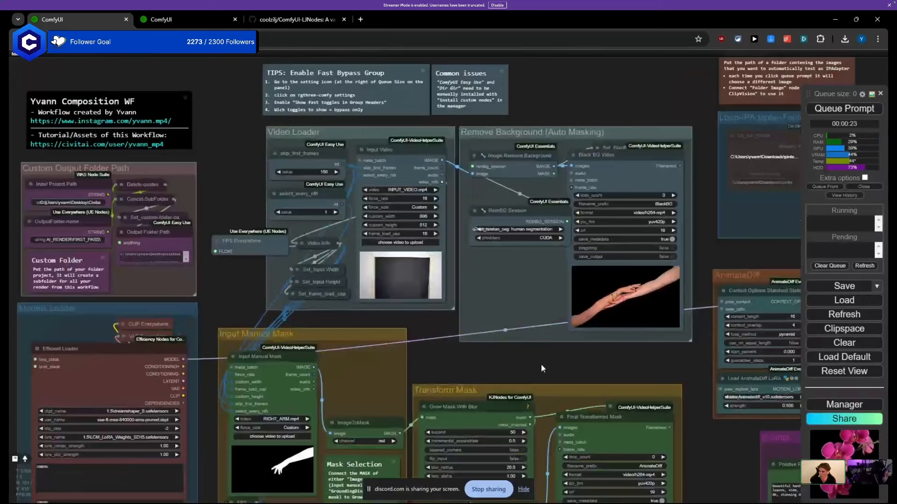
# Step: Examine the AnimateDiff and IPAdapter groups, then the Prompt group and the manual and auto prompt nodes
pyautogui.scroll(-3, 541, 366)
pyautogui.moveTo(602, 372); pyautogui.dragTo(98, 316)
pyautogui.scroll(5, 187, 266)
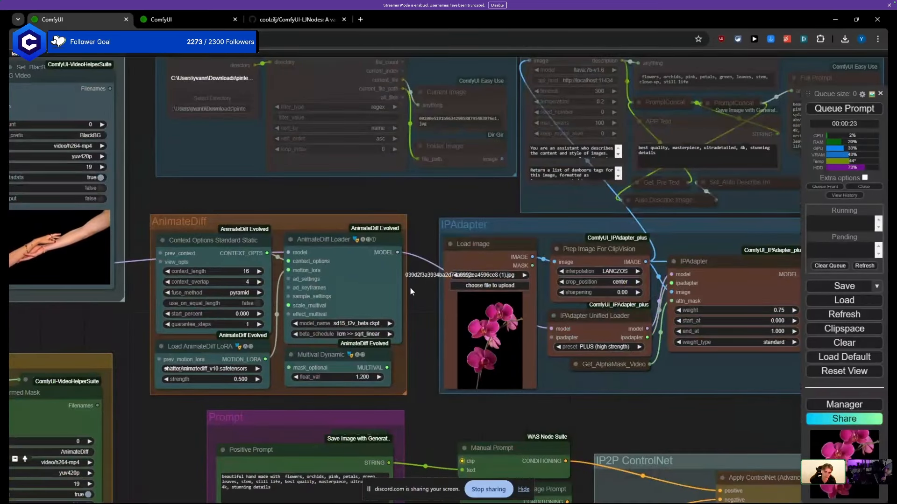
pyautogui.moveTo(410, 287); pyautogui.dragTo(213, 75)
pyautogui.moveTo(314, 285); pyautogui.dragTo(313, 171)
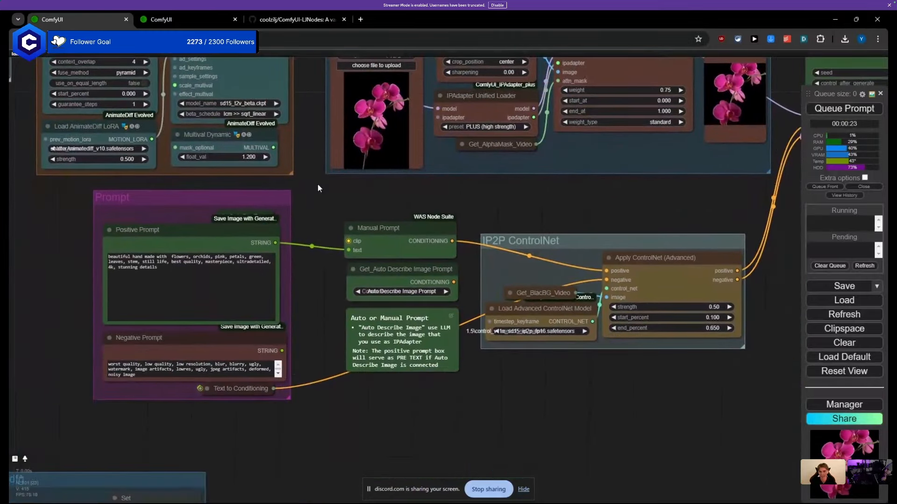
pyautogui.moveTo(321, 207); pyautogui.dragTo(288, 236)
pyautogui.scroll(1, 361, 280)
pyautogui.scroll(2, 360, 279)
pyautogui.scroll(-6, 287, 237)
pyautogui.scroll(3, 301, 327)
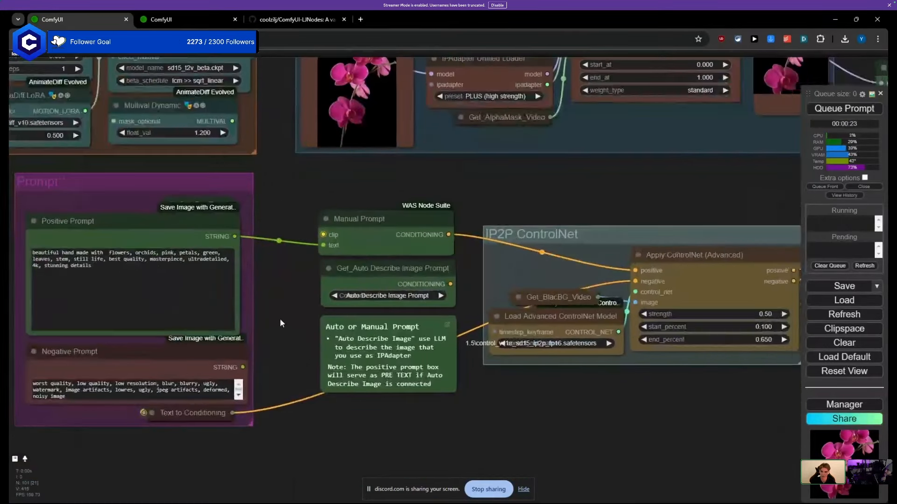
# Step: Nudge the Manual Prompt and Get_Auto Describe Image Prompt nodes slightly between the Prompt and IP2P ControlNet groups
pyautogui.moveTo(279, 318); pyautogui.dragTo(176, 336)
pyautogui.moveTo(275, 253); pyautogui.dragTo(276, 251)
pyautogui.moveTo(273, 287); pyautogui.dragTo(291, 288)
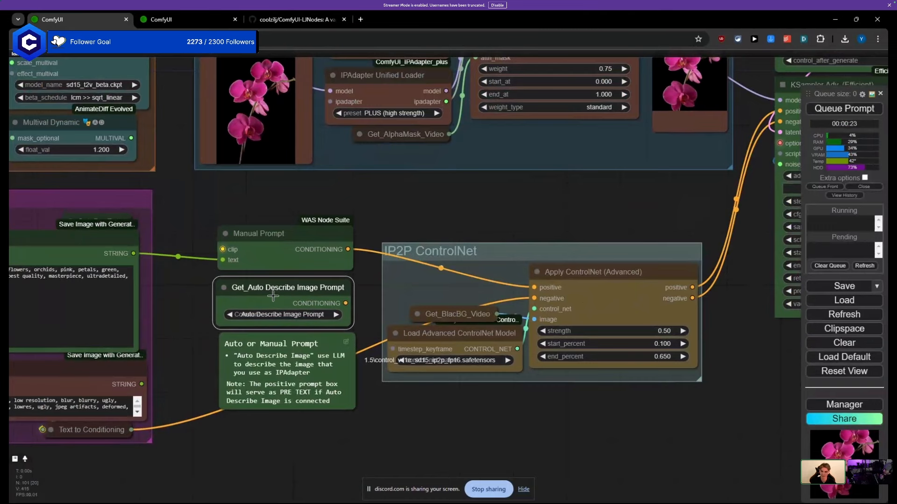
# Step: Examine the Auto IPAdapter Image Description with LLM group and the Auto or Manual Prompt note
pyautogui.scroll(-8, 281, 294)
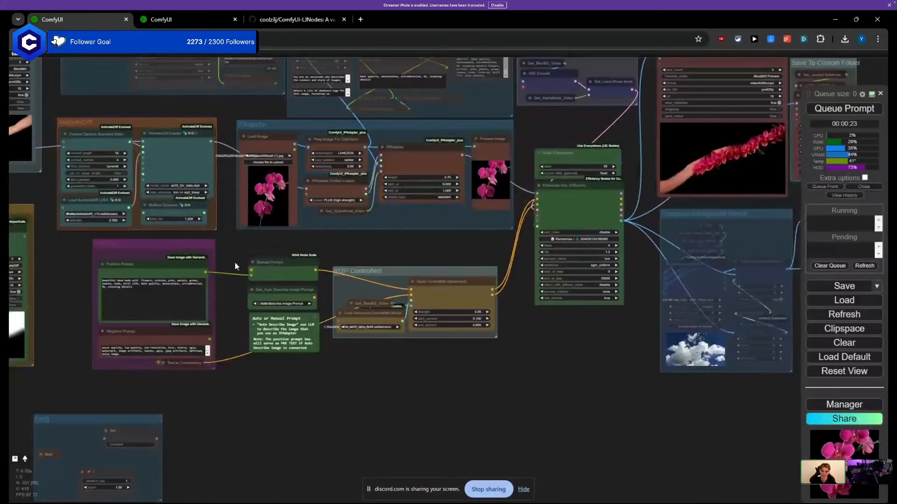
pyautogui.scroll(1, 232, 327)
pyautogui.moveTo(231, 324); pyautogui.dragTo(218, 394)
pyautogui.scroll(5, 321, 251)
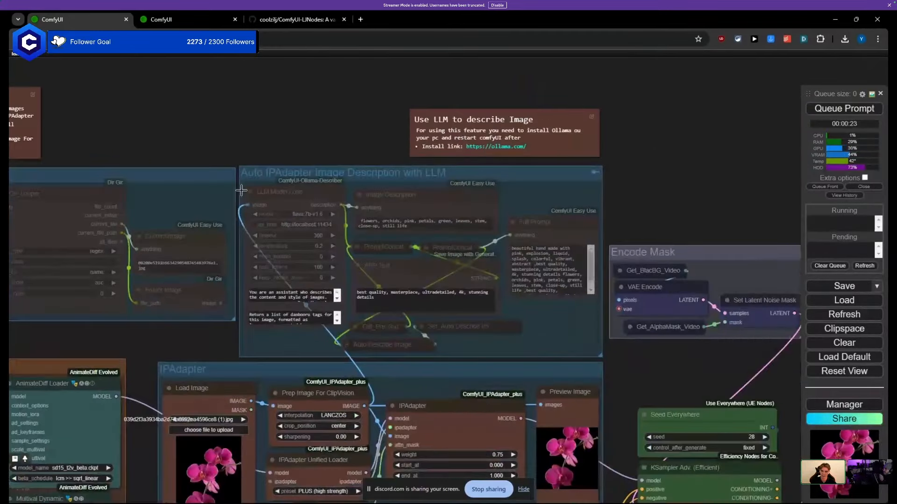
pyautogui.moveTo(300, 170); pyautogui.dragTo(423, 170)
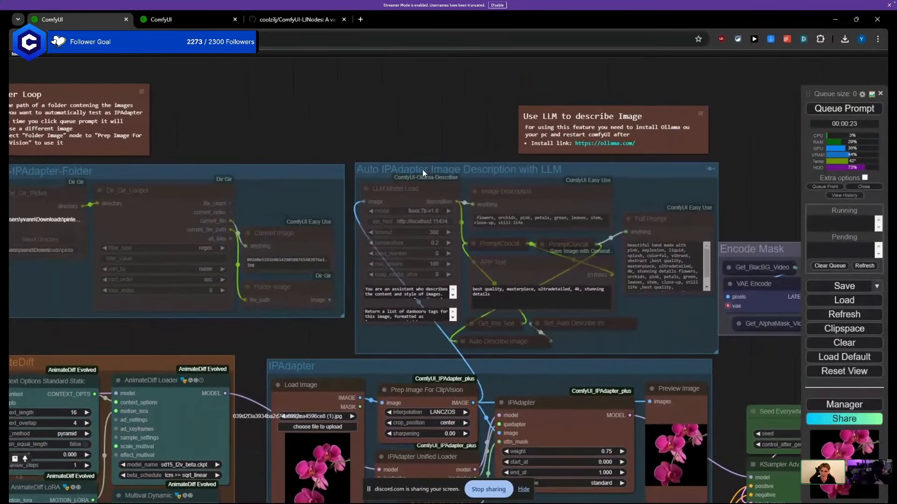
pyautogui.scroll(-6, 381, 192)
pyautogui.moveTo(271, 305); pyautogui.dragTo(177, 135)
pyautogui.scroll(6, 230, 321)
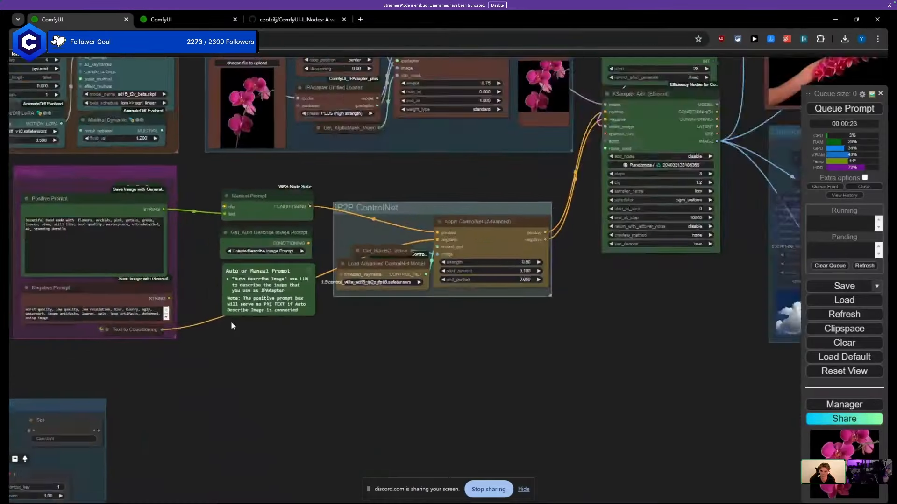
pyautogui.scroll(3, 204, 271)
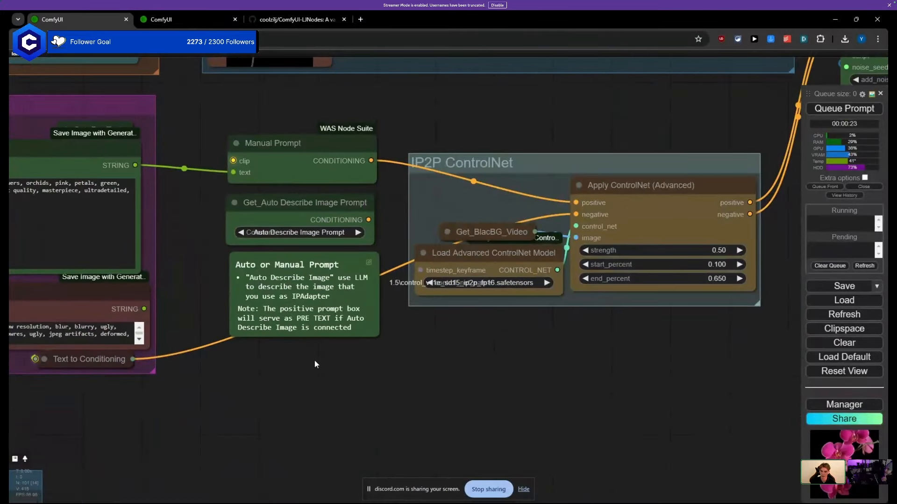
# Step: Try to connect the Get_Auto Describe Image Prompt conditioning output to the positive input of Apply ControlNet (Advanced)
pyautogui.moveTo(320, 156); pyautogui.dragTo(323, 154)
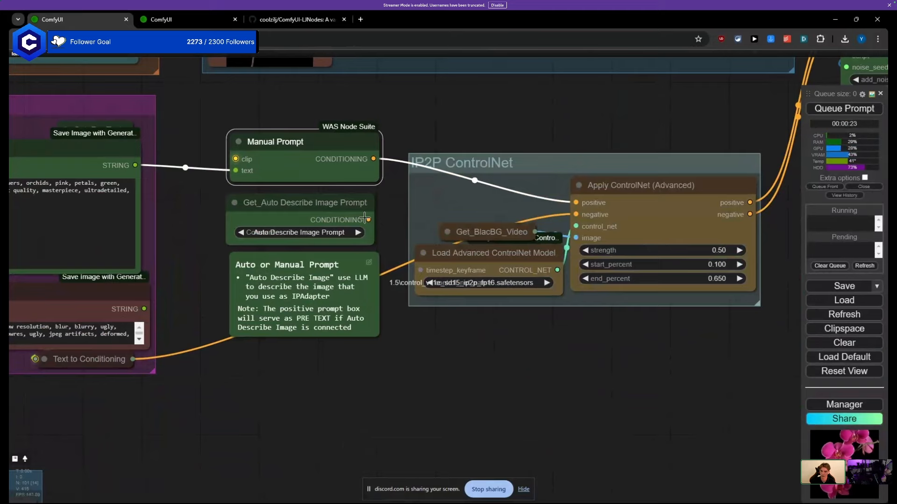
pyautogui.moveTo(366, 219); pyautogui.dragTo(575, 209)
pyautogui.moveTo(343, 220); pyautogui.dragTo(340, 220)
# Step: Select all nodes in the Auto IPAdapter Image Description with LLM group, turn off their bypass and clear the selection
pyautogui.scroll(-8, 302, 228)
pyautogui.moveTo(247, 126); pyautogui.dragTo(221, 303)
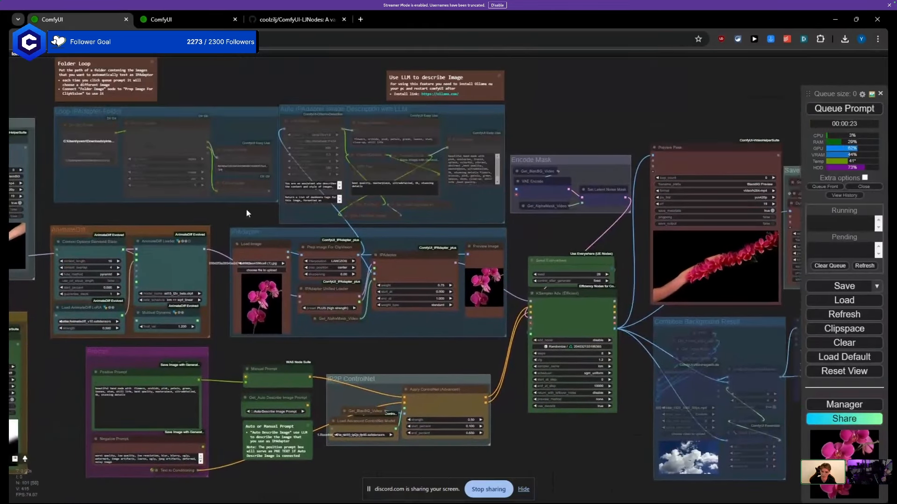
pyautogui.moveTo(245, 209); pyautogui.dragTo(174, 275)
pyautogui.moveTo(257, 187); pyautogui.dragTo(107, 169)
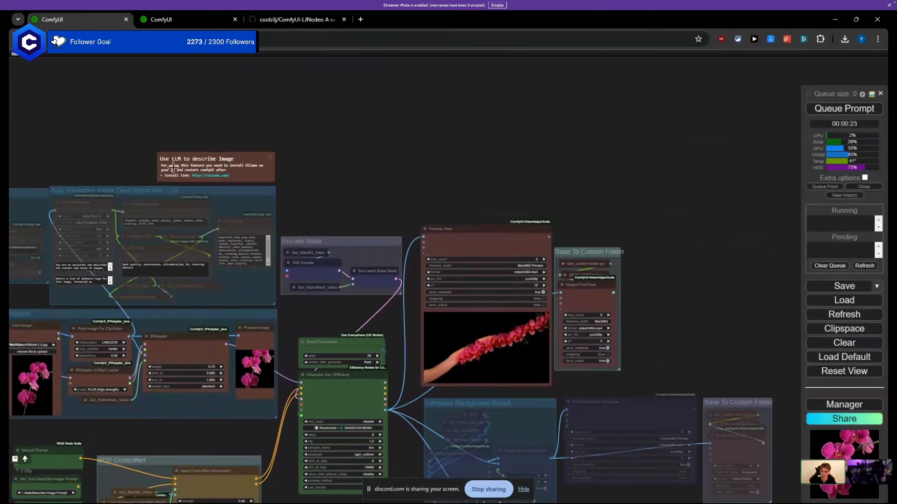
pyautogui.moveTo(169, 163); pyautogui.dragTo(167, 114)
pyautogui.moveTo(124, 164); pyautogui.dragTo(338, 303)
pyautogui.scroll(2, 109, 172)
pyautogui.scroll(3, 110, 172)
pyautogui.scroll(-3, 187, 144)
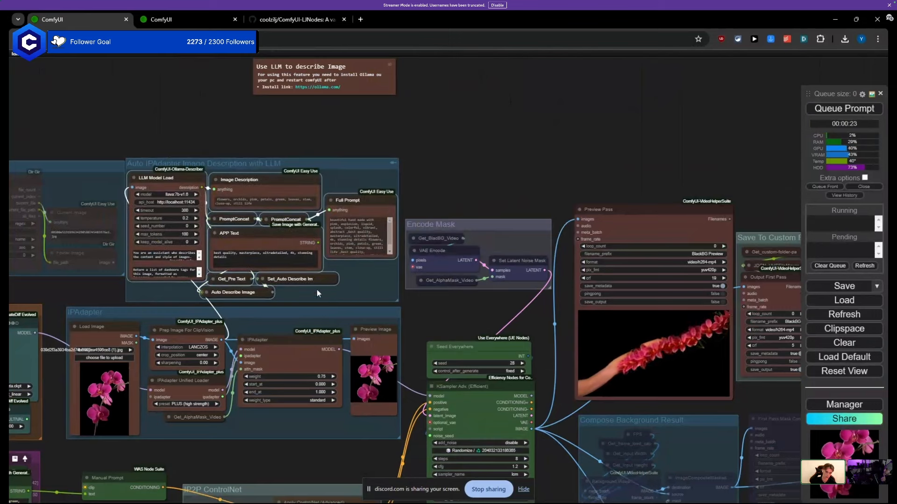
pyautogui.click(183, 128)
# Step: Nudge the LLM Model Load node slightly down within the Auto IPAdapter Image Description with LLM group and deselect it
pyautogui.scroll(4, 176, 127)
pyautogui.moveTo(154, 164); pyautogui.dragTo(131, 137)
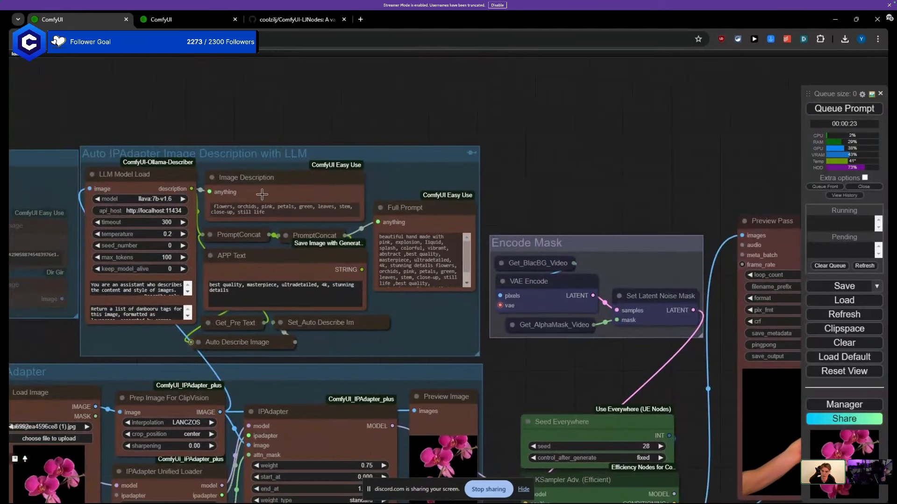
pyautogui.moveTo(161, 186)
pyautogui.mouseDown()
pyautogui.moveTo(147, 185)
pyautogui.moveTo(161, 188)
pyautogui.mouseUp()
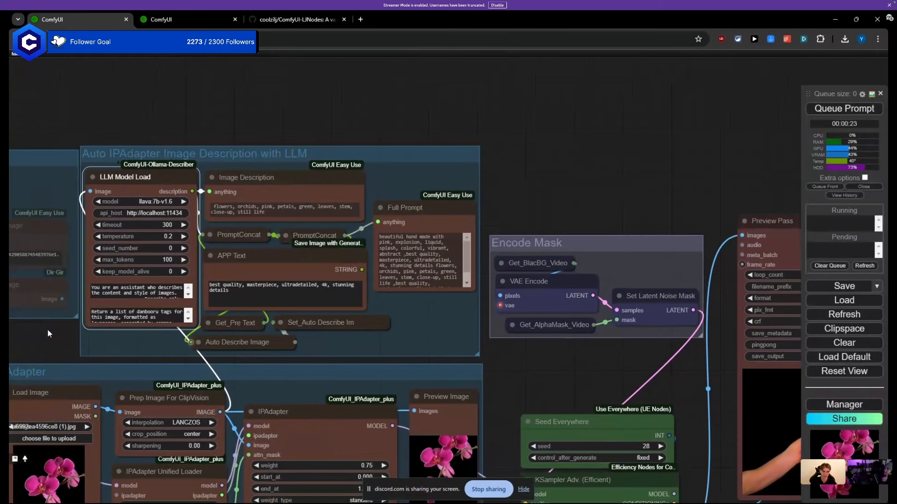
pyautogui.click(53, 340)
pyautogui.scroll(-3, 66, 338)
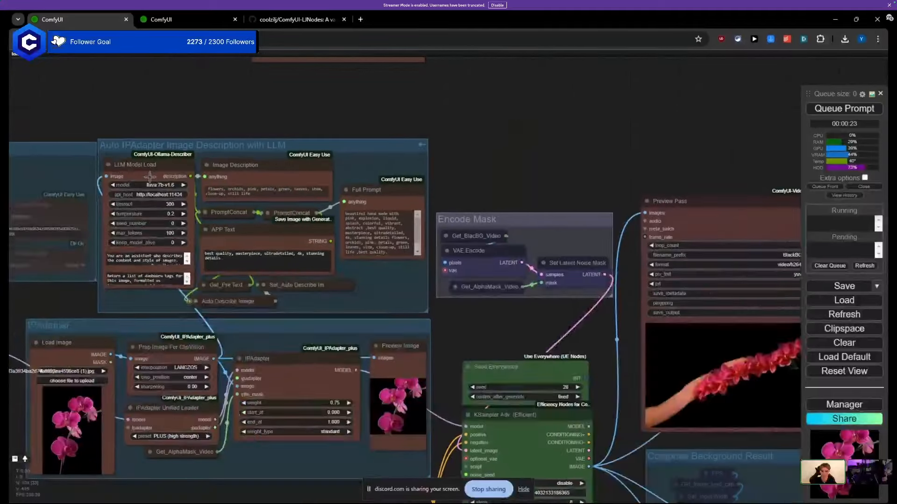
# Step: Move and enlarge the LLM Model Load node until both of its instruction text boxes are fully readable
pyautogui.moveTo(195, 287); pyautogui.dragTo(251, 295)
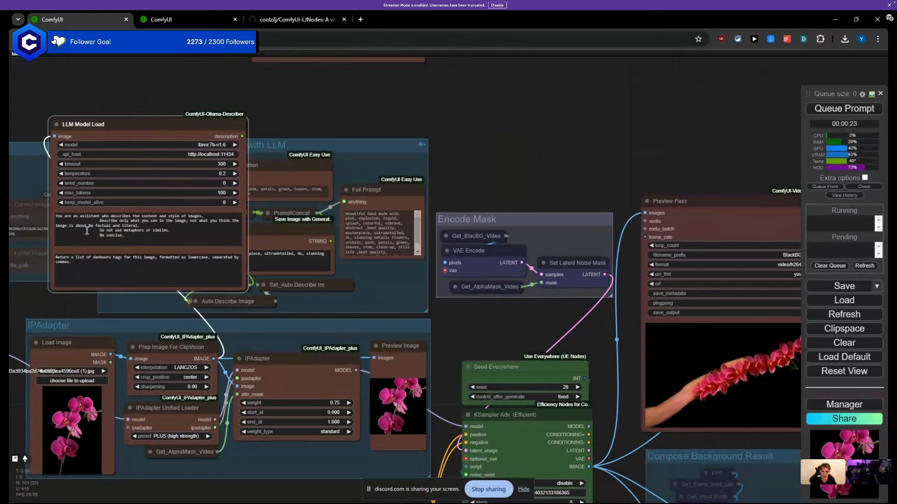
pyautogui.scroll(2, 27, 125)
pyautogui.scroll(1, 109, 271)
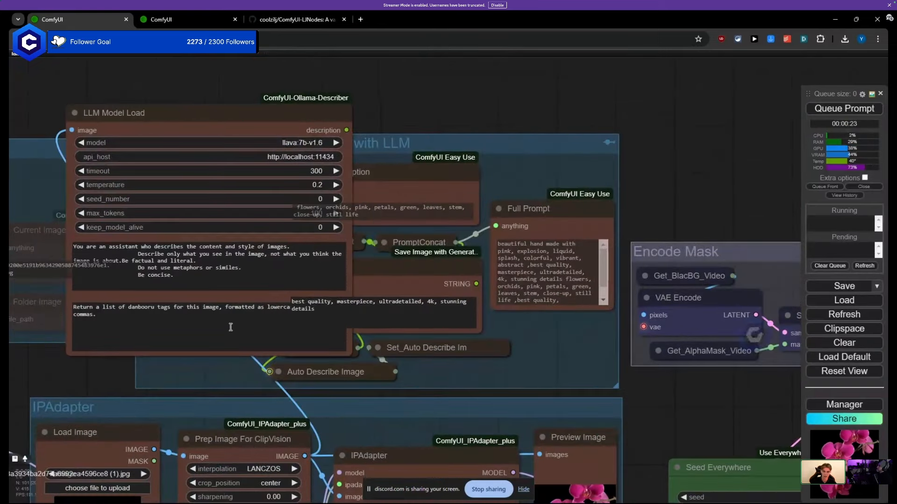
pyautogui.click(194, 330)
pyautogui.moveTo(138, 131); pyautogui.dragTo(225, 97)
# Step: Highlight and read the system instructions in the LLM Model Load node and check the surrounding IPAdapter nodes
pyautogui.moveTo(226, 243); pyautogui.dragTo(127, 214)
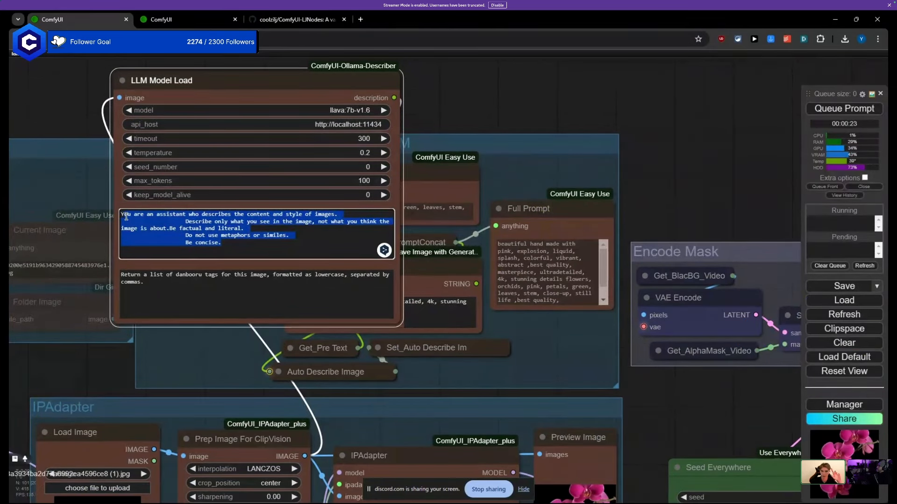
pyautogui.click(153, 214)
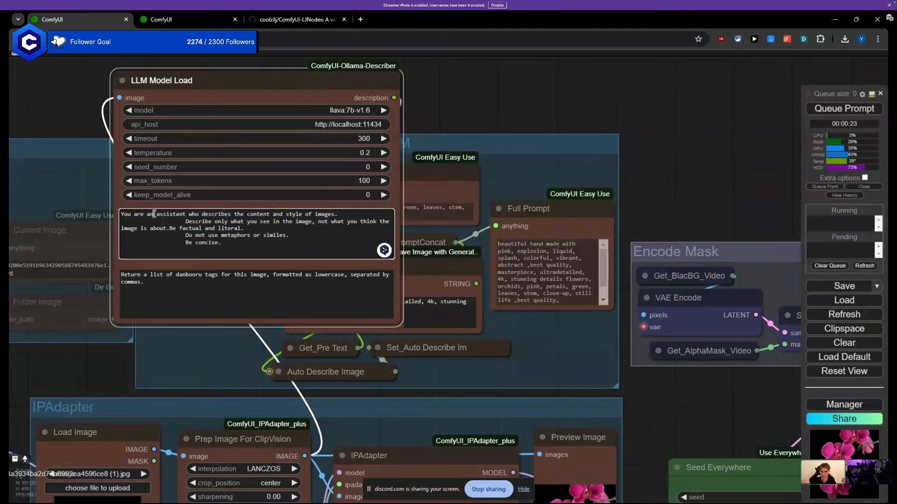
pyautogui.moveTo(173, 96); pyautogui.dragTo(557, 420)
pyautogui.moveTo(99, 353); pyautogui.dragTo(80, 215)
pyautogui.moveTo(233, 310)
pyautogui.mouseDown()
pyautogui.moveTo(219, 303)
pyautogui.moveTo(246, 307)
pyautogui.mouseUp()
pyautogui.scroll(-6, 251, 309)
pyautogui.moveTo(452, 307); pyautogui.dragTo(207, 144)
pyautogui.scroll(4, 207, 145)
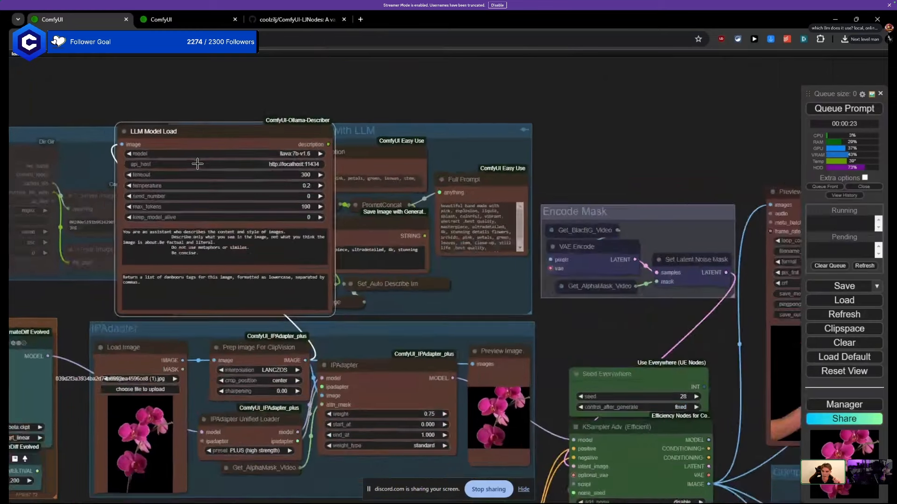
pyautogui.moveTo(210, 265); pyautogui.dragTo(114, 236)
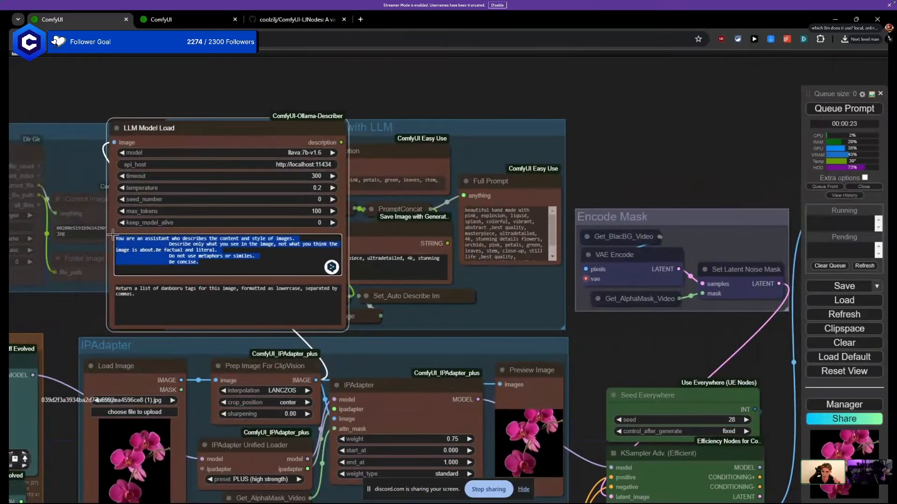
pyautogui.click(161, 253)
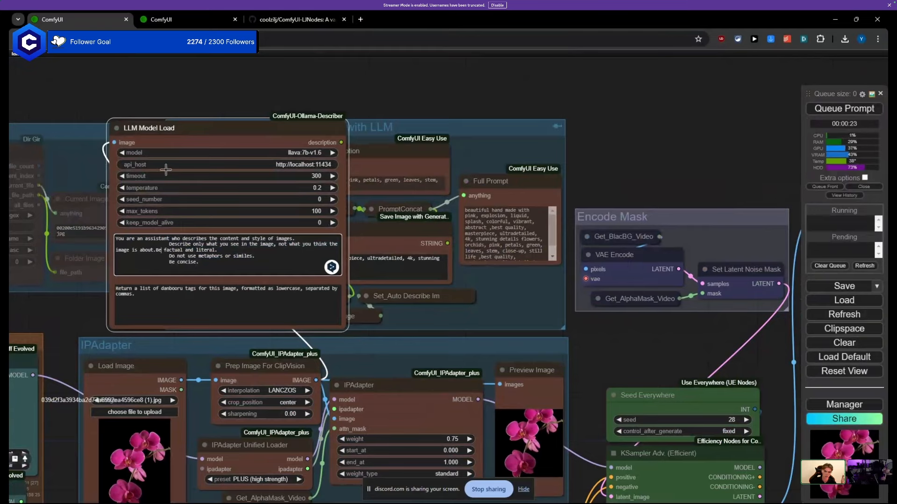
# Step: Shrink the LLM Model Load node to a compact size and place it beside the Image Description node
pyautogui.moveTo(204, 128); pyautogui.dragTo(145, 110)
pyautogui.scroll(-3, 288, 274)
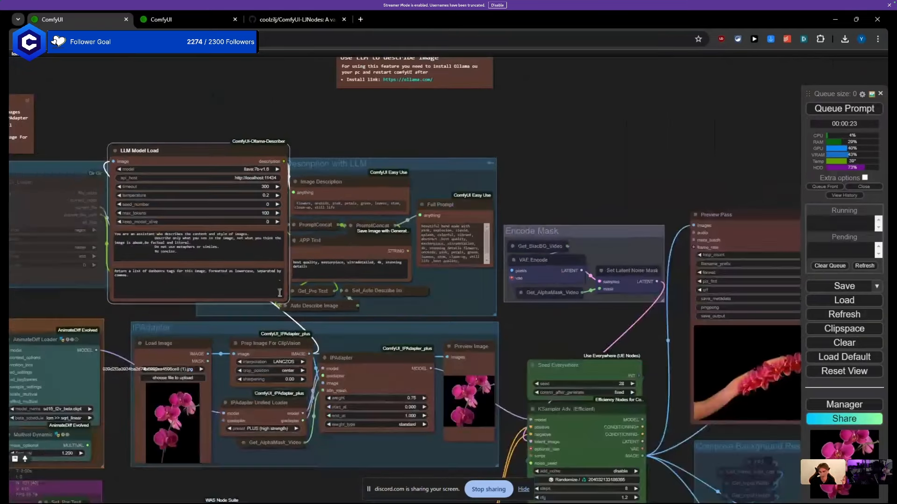
pyautogui.moveTo(286, 300); pyautogui.dragTo(213, 235)
pyautogui.moveTo(150, 158); pyautogui.dragTo(203, 176)
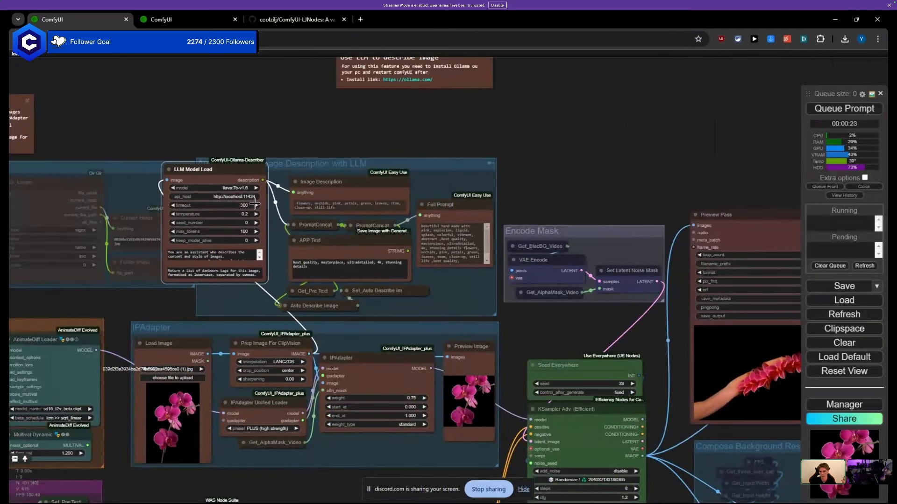
# Step: Select the Image Description node and shift it slightly toward the LLM Model Load node
pyautogui.scroll(5, 260, 203)
pyautogui.scroll(1, 263, 204)
pyautogui.moveTo(352, 183)
pyautogui.mouseDown()
pyautogui.moveTo(332, 175)
pyautogui.moveTo(346, 183)
pyautogui.mouseUp()
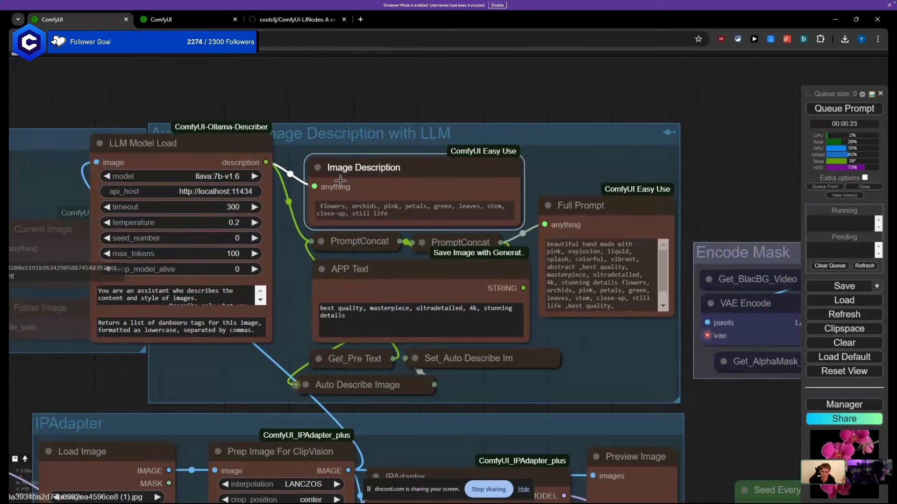
# Step: Place the Load Image node with the orchid picture beside the Image Description node and compare the picture with the generated tags
pyautogui.scroll(-1, 323, 222)
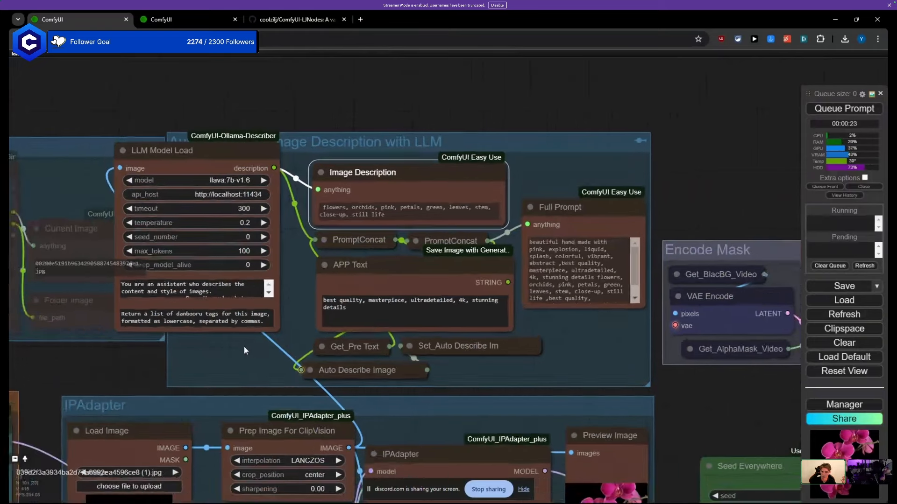
pyautogui.scroll(-4, 244, 346)
pyautogui.moveTo(165, 352); pyautogui.dragTo(142, 310)
pyautogui.moveTo(140, 362); pyautogui.dragTo(220, 163)
pyautogui.scroll(6, 257, 208)
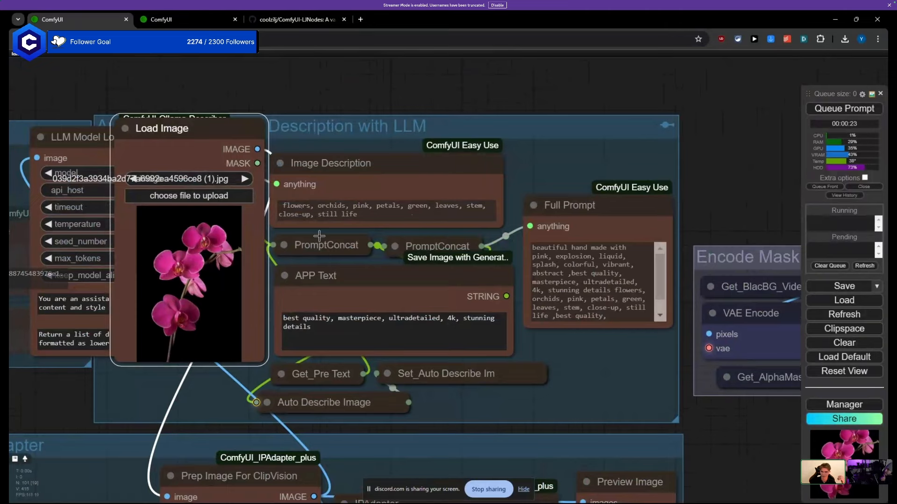
pyautogui.scroll(-4, 319, 236)
pyautogui.scroll(3, 337, 175)
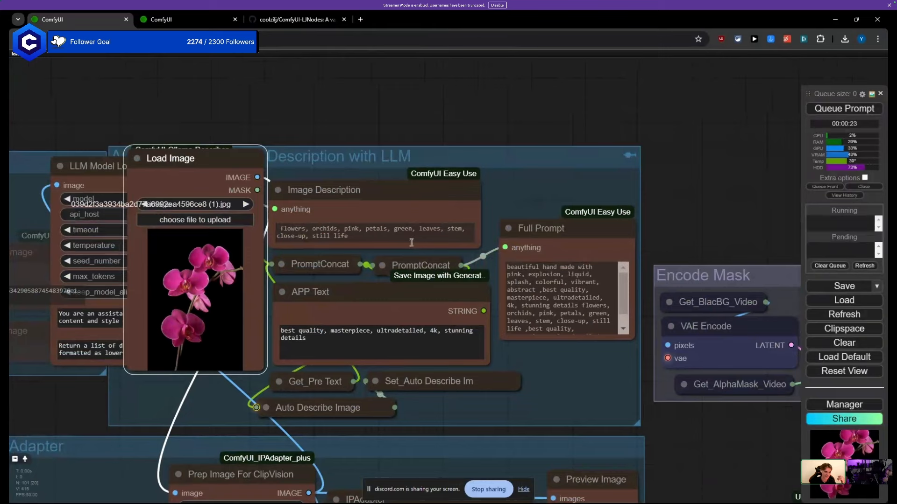
pyautogui.scroll(-5, 215, 290)
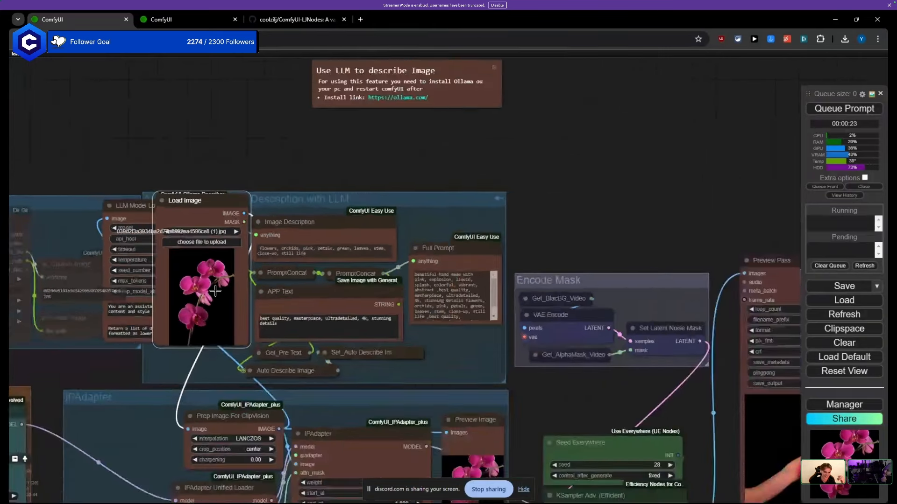
pyautogui.scroll(3, 310, 193)
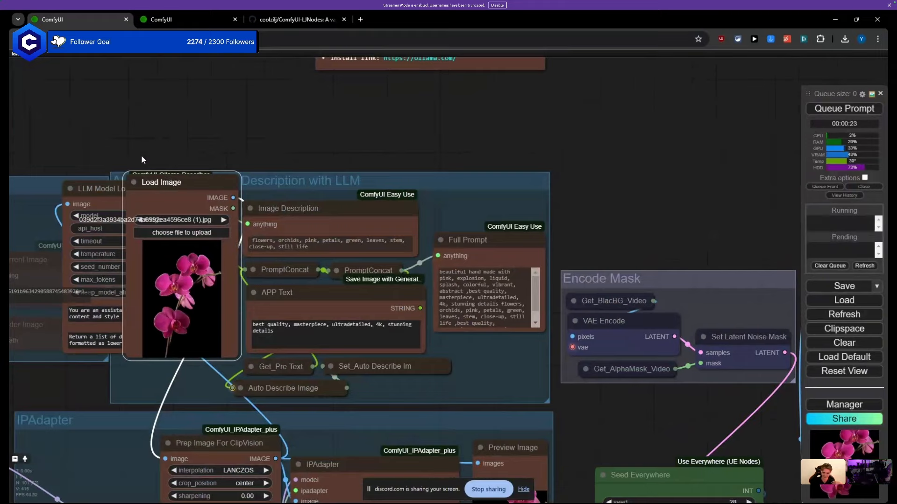
# Step: Move the Load Image node back to its original place in the IPAdapter group
pyautogui.scroll(-4, 142, 156)
pyautogui.moveTo(144, 148); pyautogui.dragTo(203, 64)
pyautogui.moveTo(215, 109); pyautogui.dragTo(155, 280)
pyautogui.moveTo(141, 230); pyautogui.dragTo(127, 293)
pyautogui.moveTo(173, 176); pyautogui.dragTo(183, 191)
# Step: Move the "Use LLM to describe Image" note directly above the Auto IPAdapter Image Description with LLM group
pyautogui.moveTo(268, 108); pyautogui.dragTo(230, 186)
pyautogui.moveTo(301, 137); pyautogui.dragTo(301, 204)
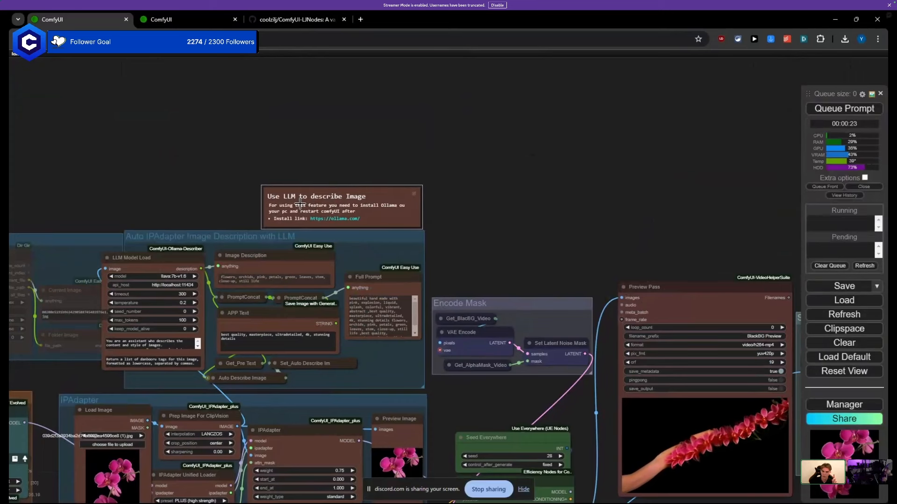
pyautogui.click(285, 177)
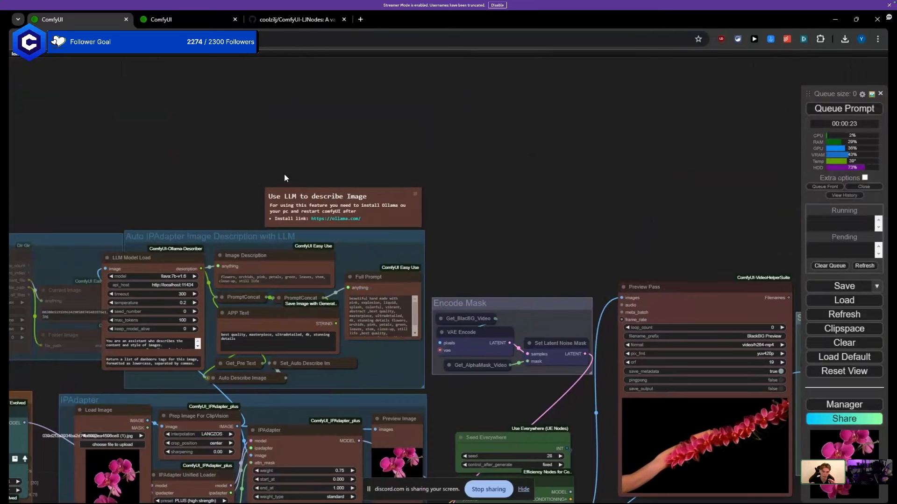
# Step: Open the Ollama install link from the note to view the download page and return to the workflow
pyautogui.click(335, 220)
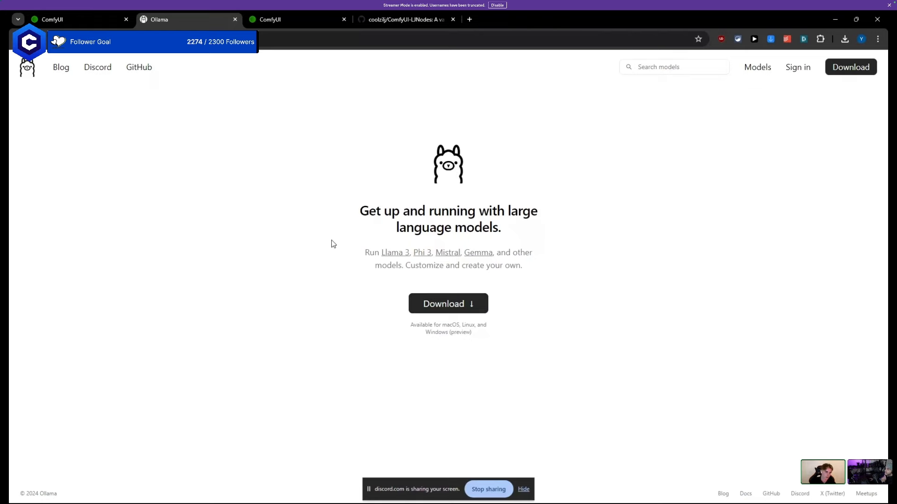
pyautogui.click(85, 12)
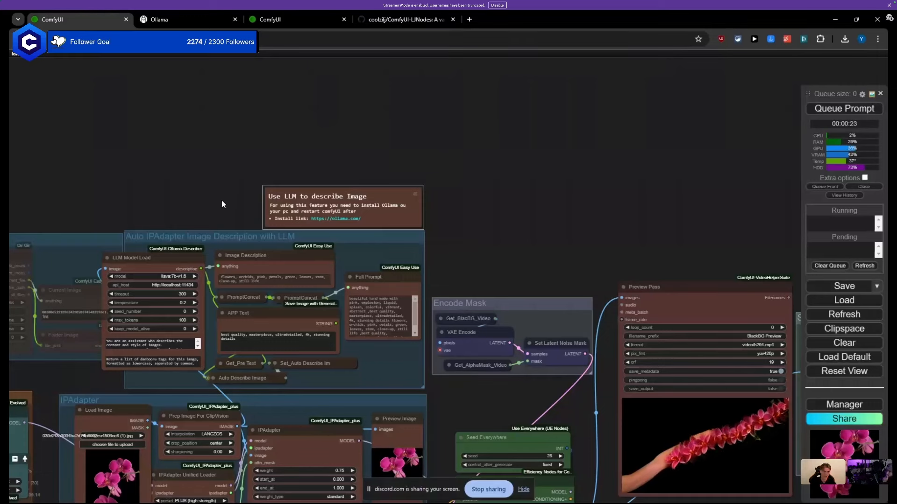
pyautogui.scroll(2, 222, 200)
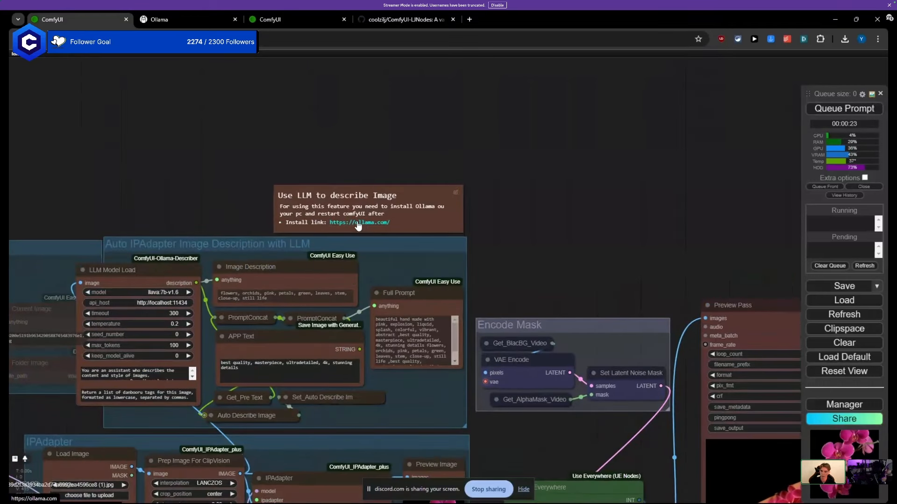
pyautogui.scroll(-5, 255, 178)
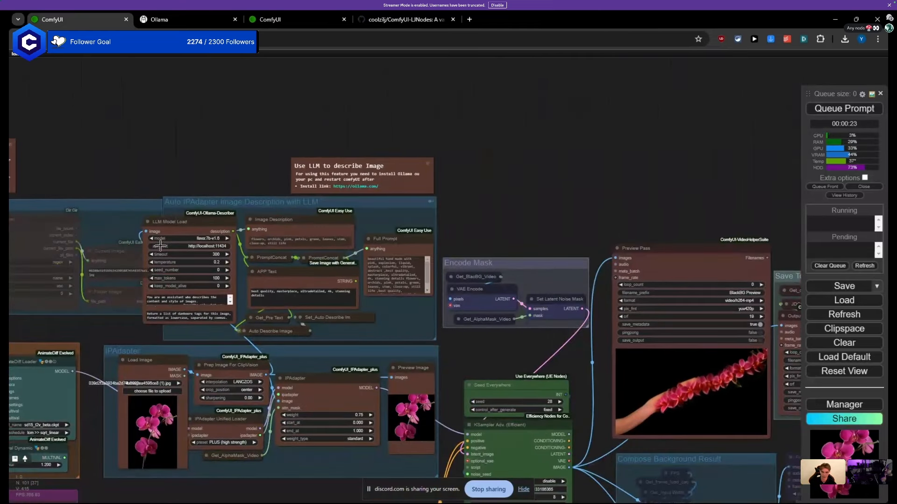
# Step: Narrow the LLM Model Load node and place it inside its group, beside the Image Description node
pyautogui.scroll(5, 158, 248)
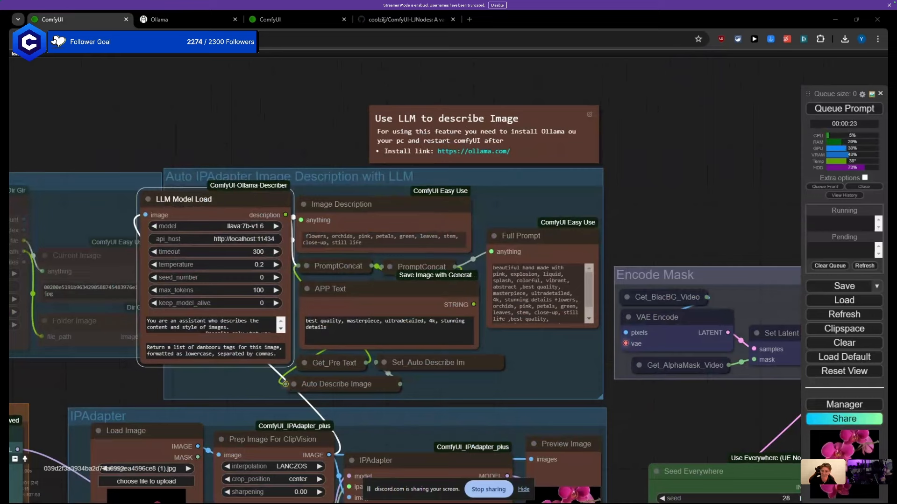
pyautogui.moveTo(159, 198); pyautogui.dragTo(163, 180)
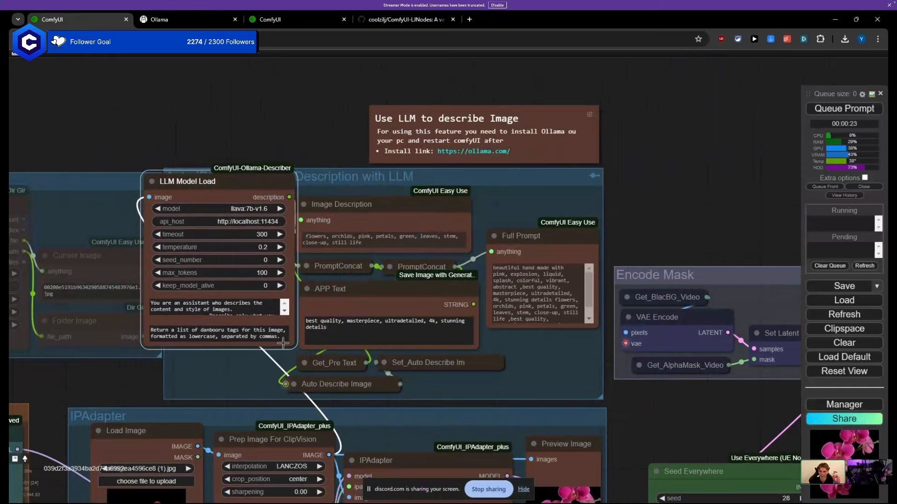
pyautogui.moveTo(293, 345); pyautogui.dragTo(255, 340)
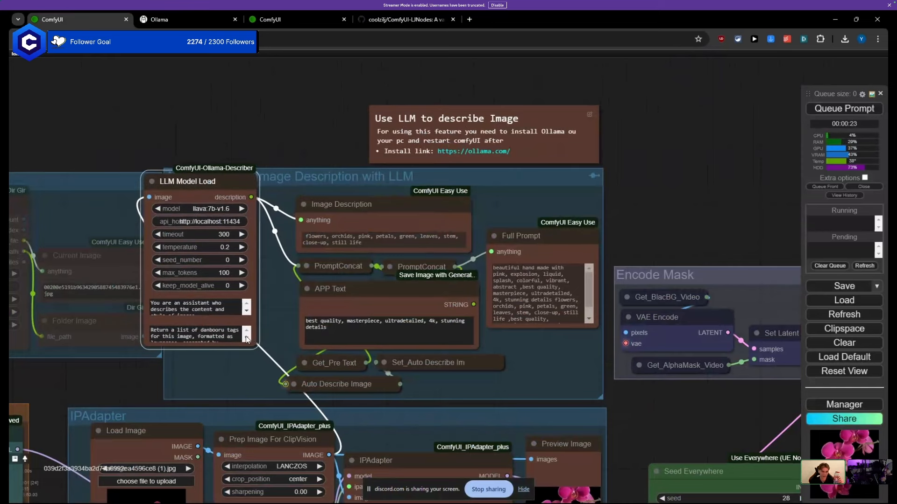
pyautogui.moveTo(182, 186); pyautogui.dragTo(209, 219)
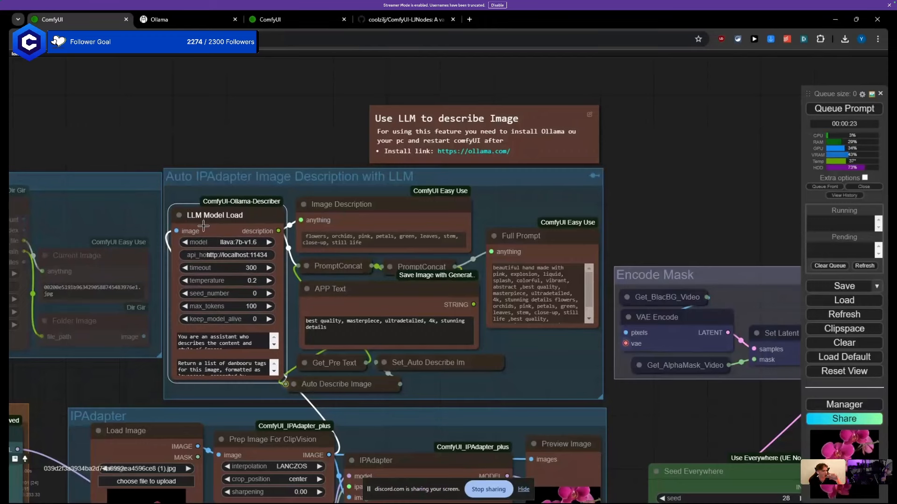
pyautogui.click(240, 136)
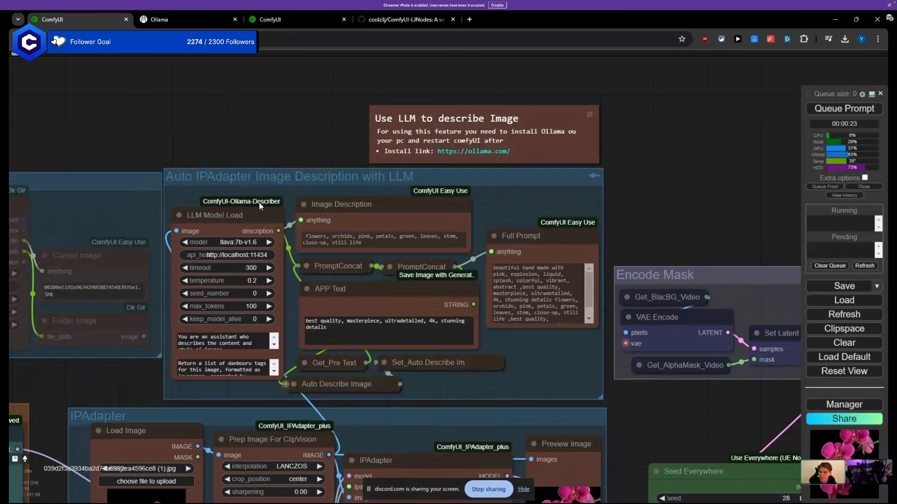
# Step: Nudge the LLM Model Load node away from the Image Description node and shift Image Description slightly upward
pyautogui.scroll(-5, 271, 196)
pyautogui.click(270, 209)
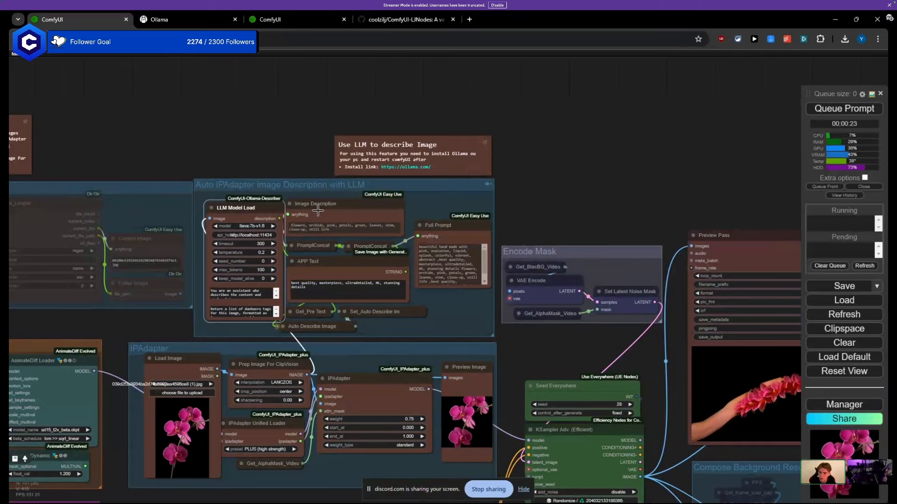
pyautogui.scroll(4, 275, 209)
pyautogui.moveTo(260, 215); pyautogui.dragTo(238, 209)
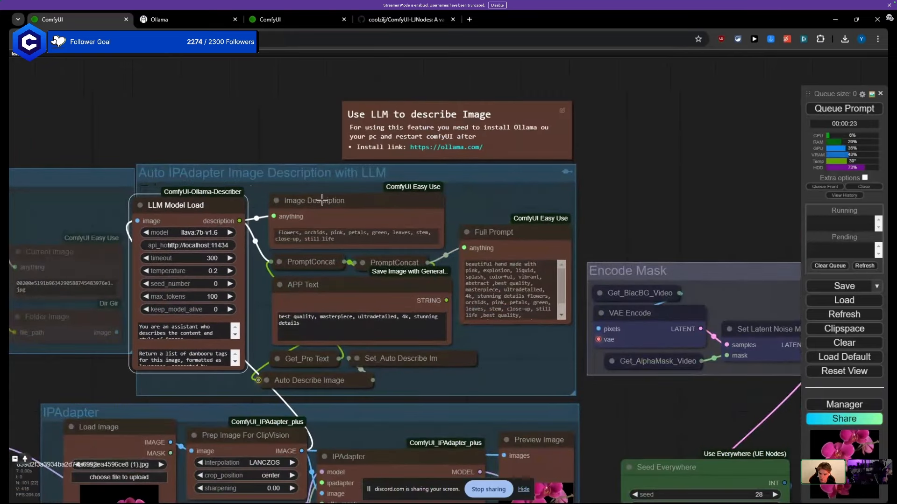
pyautogui.moveTo(324, 199); pyautogui.dragTo(326, 181)
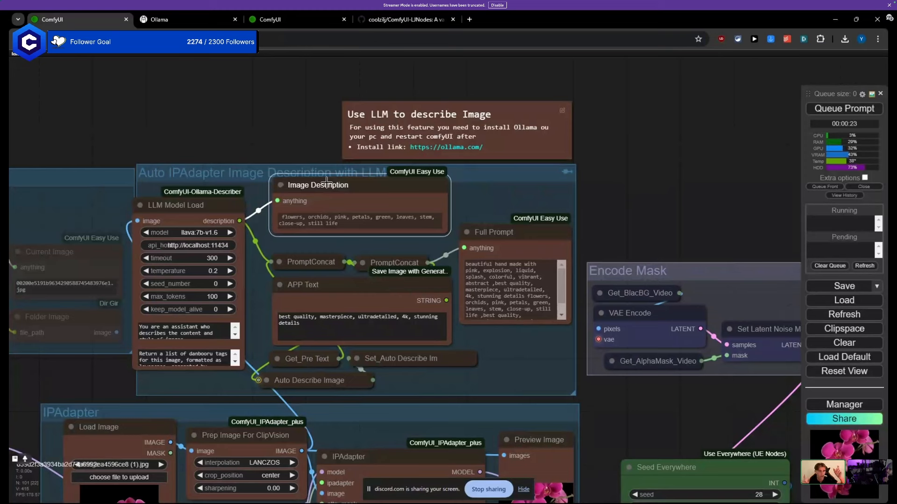
# Step: Shorten the Positive Prompt to the pre-text "beautiful hand made with" by deleting the flower tags and quality terms
pyautogui.scroll(-7, 278, 270)
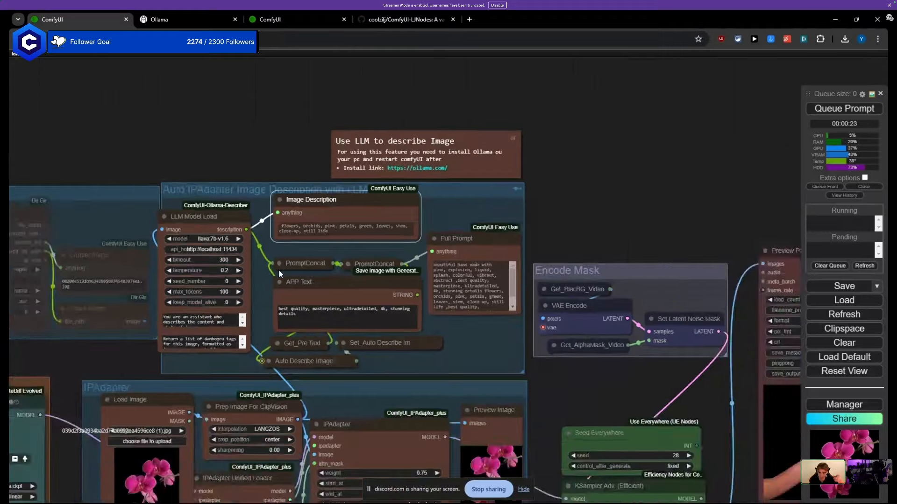
pyautogui.moveTo(279, 270); pyautogui.dragTo(293, 108)
pyautogui.moveTo(158, 362); pyautogui.dragTo(287, 363)
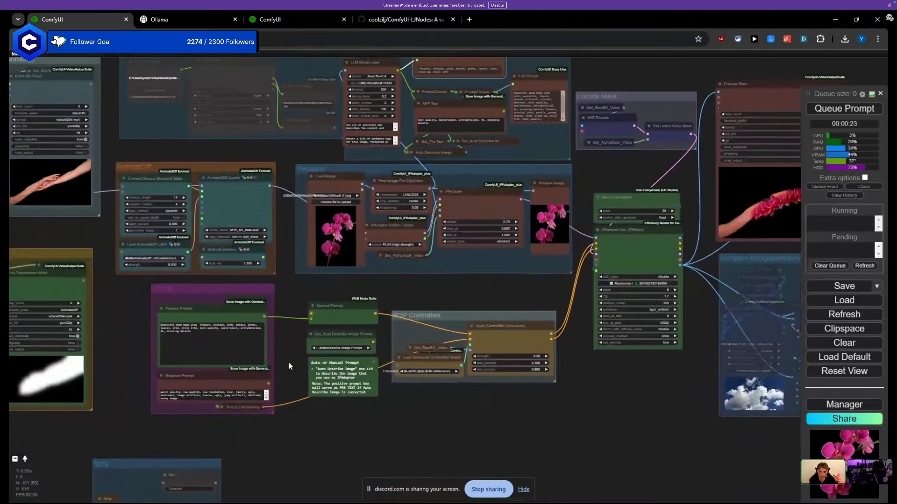
pyautogui.scroll(13, 99, 355)
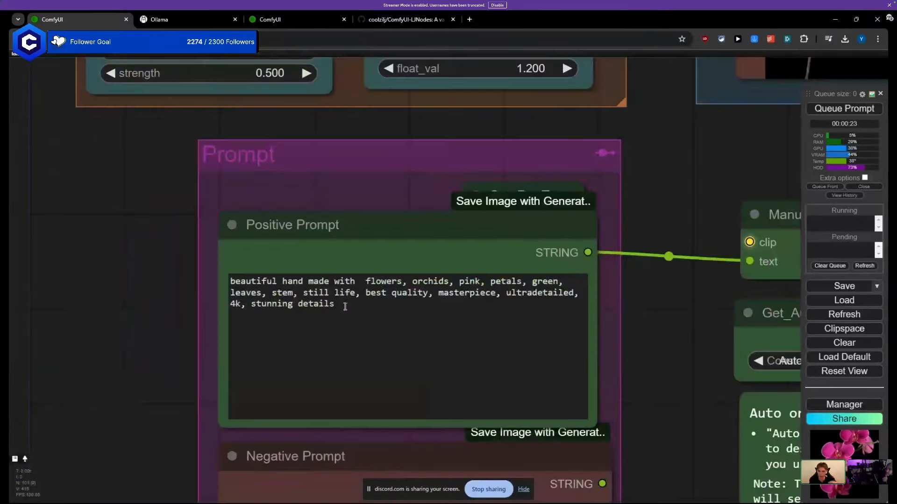
pyautogui.moveTo(344, 306); pyautogui.dragTo(366, 283)
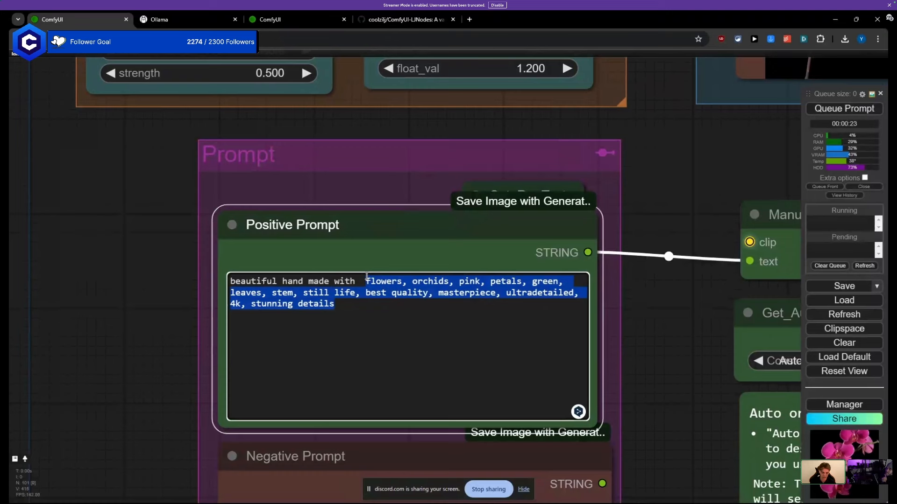
pyautogui.press('BackSpace')
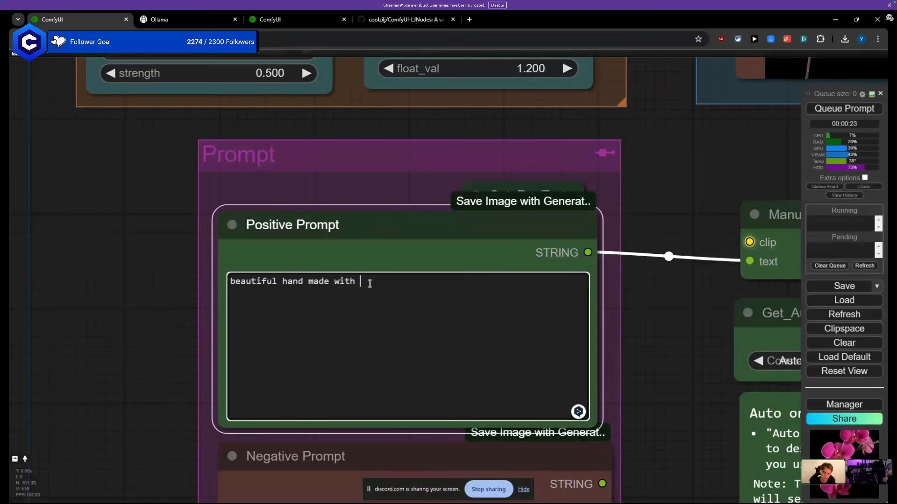
# Step: Look over the Prompt group and its connected nodes, and examine the sampler and the Encode Mask group
pyautogui.scroll(-10, 116, 263)
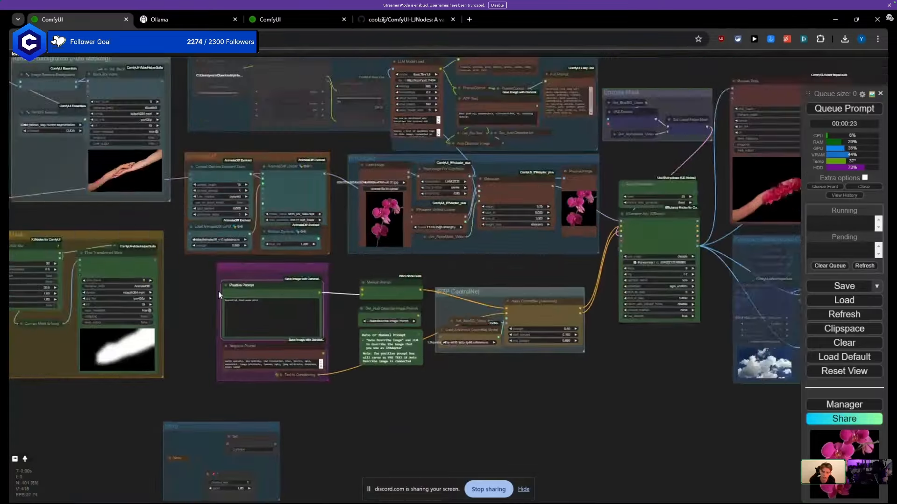
pyautogui.scroll(8, 218, 292)
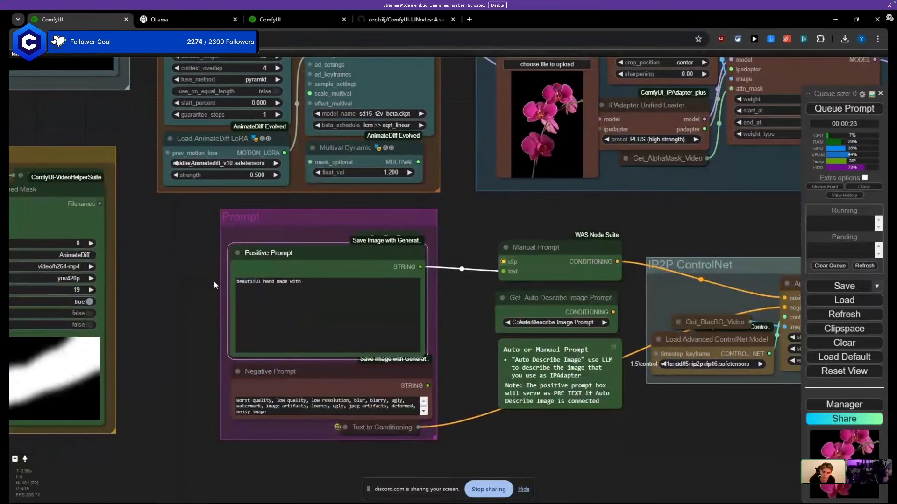
pyautogui.scroll(4, 214, 282)
pyautogui.moveTo(133, 302); pyautogui.dragTo(117, 290)
pyautogui.scroll(-5, 334, 252)
pyautogui.scroll(-6, 196, 324)
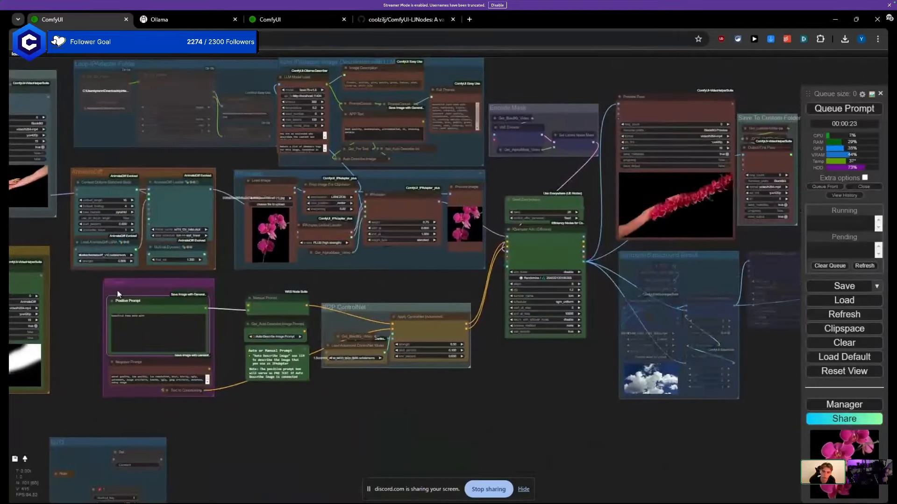
pyautogui.moveTo(442, 285); pyautogui.dragTo(206, 311)
pyautogui.scroll(2, 338, 193)
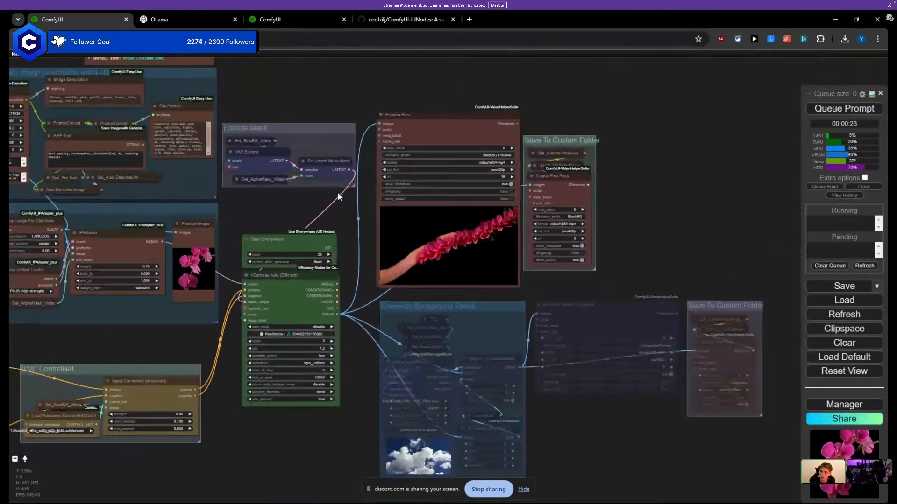
pyautogui.scroll(3, 341, 187)
pyautogui.click(316, 168)
pyautogui.scroll(-6, 254, 234)
# Step: Review the background removal and mask transformation groups, then examine the generated hand video in the Preview Pass node
pyautogui.moveTo(261, 233); pyautogui.dragTo(494, 183)
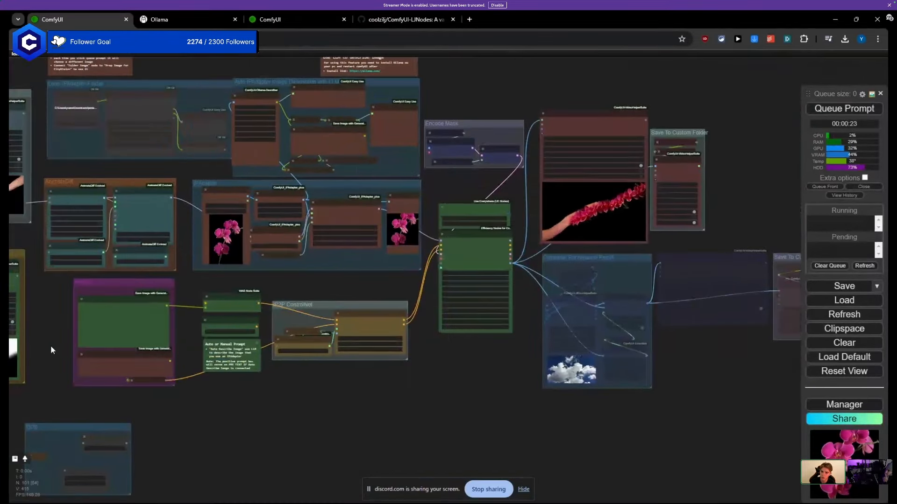
pyautogui.moveTo(50, 346); pyautogui.dragTo(228, 317)
pyautogui.scroll(3, 138, 320)
pyautogui.moveTo(255, 262); pyautogui.dragTo(504, 344)
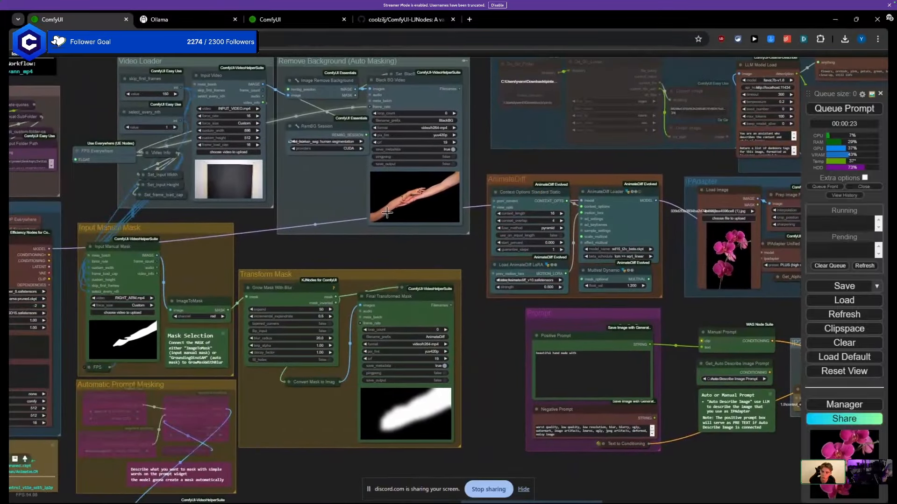
pyautogui.scroll(-6, 274, 229)
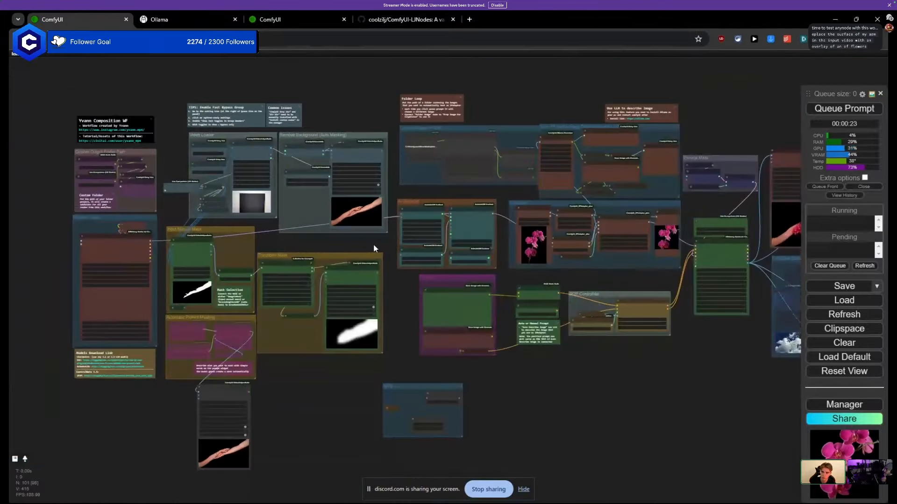
pyautogui.moveTo(373, 248); pyautogui.dragTo(157, 250)
pyautogui.scroll(8, 607, 230)
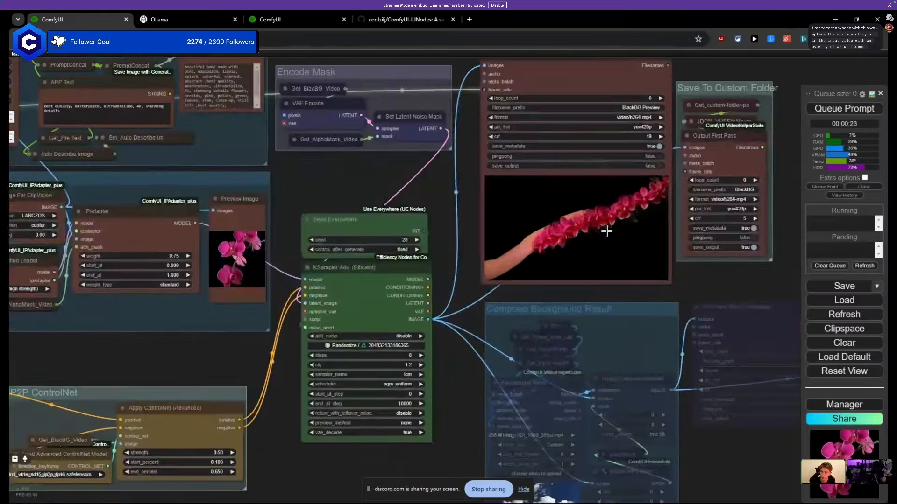
pyautogui.scroll(3, 600, 196)
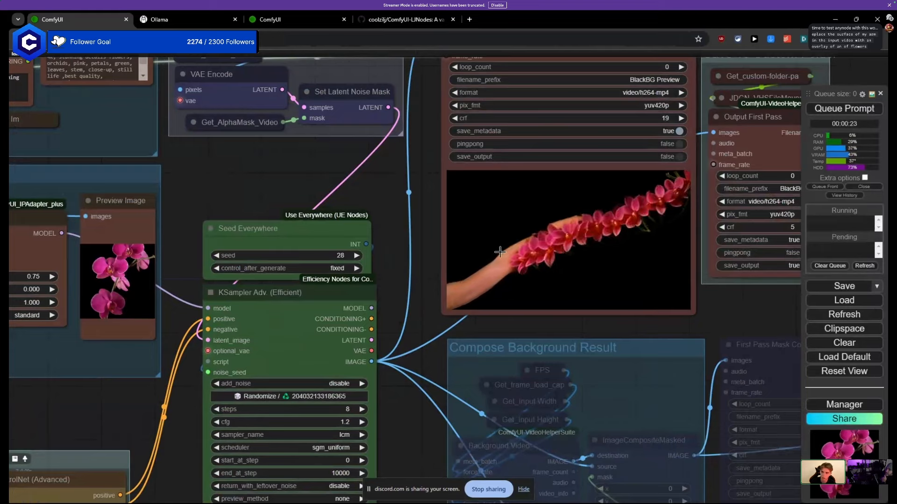
pyautogui.scroll(-5, 379, 209)
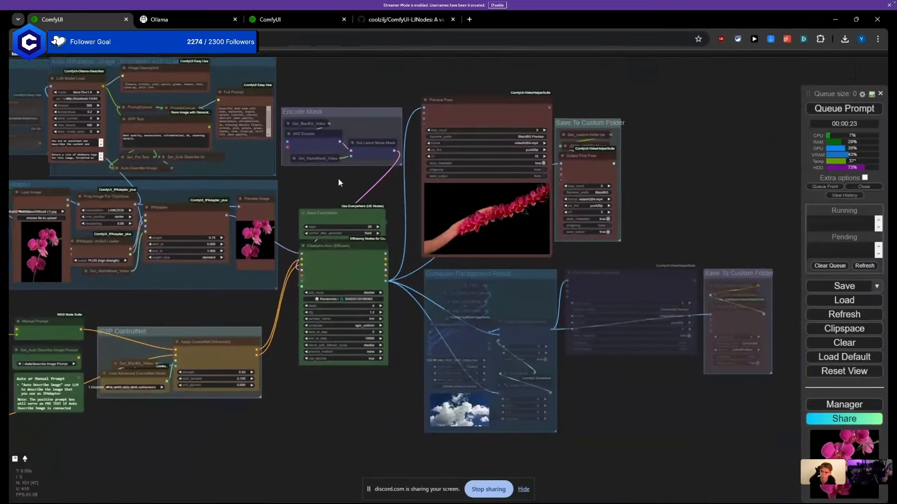
pyautogui.moveTo(395, 175); pyautogui.dragTo(539, 138)
pyautogui.moveTo(344, 259); pyautogui.dragTo(441, 239)
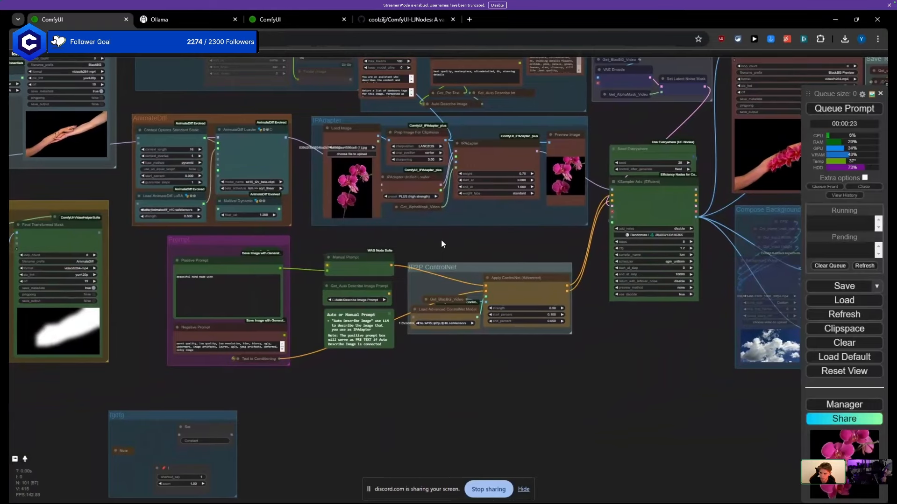
# Step: Examine the Auto IPAdapter Image Description with LLM group and how it relates to the Prompt and IPAdapter groups
pyautogui.moveTo(441, 239); pyautogui.dragTo(424, 382)
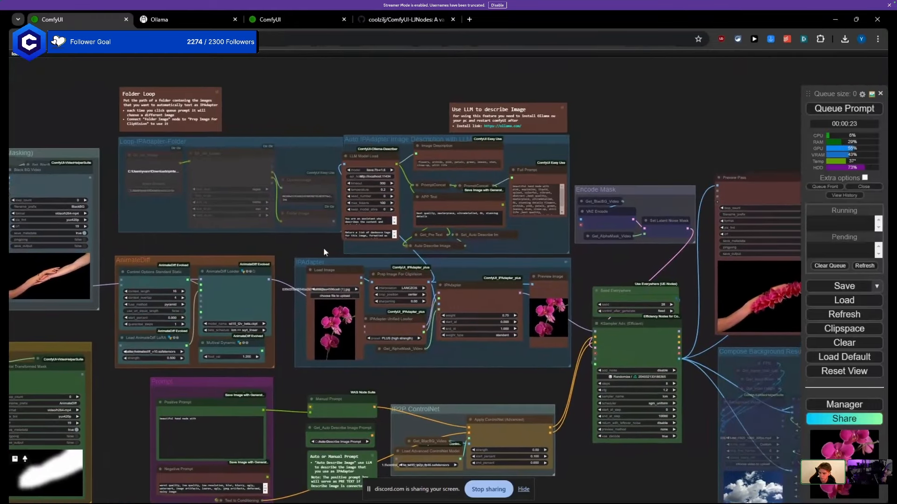
pyautogui.moveTo(323, 247); pyautogui.dragTo(220, 297)
pyautogui.scroll(2, 353, 218)
pyautogui.scroll(6, 338, 235)
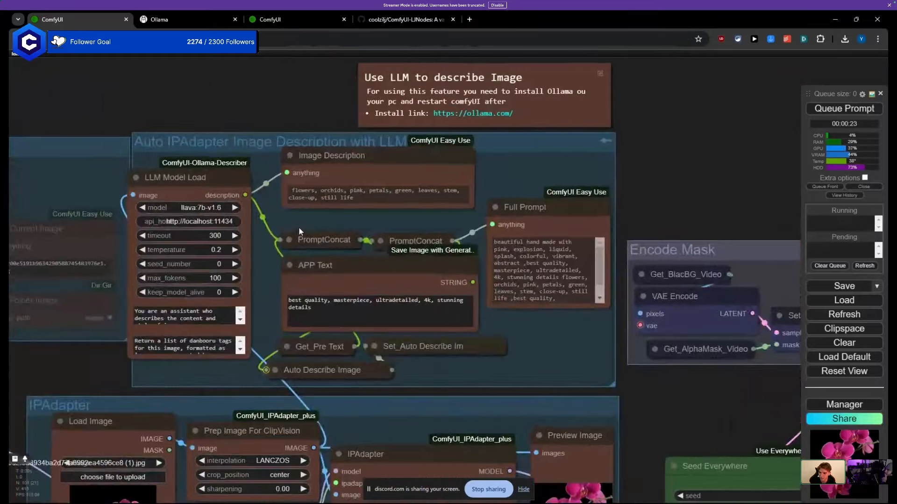
pyautogui.scroll(-13, 298, 227)
pyautogui.moveTo(211, 252); pyautogui.dragTo(210, 244)
pyautogui.scroll(6, 217, 330)
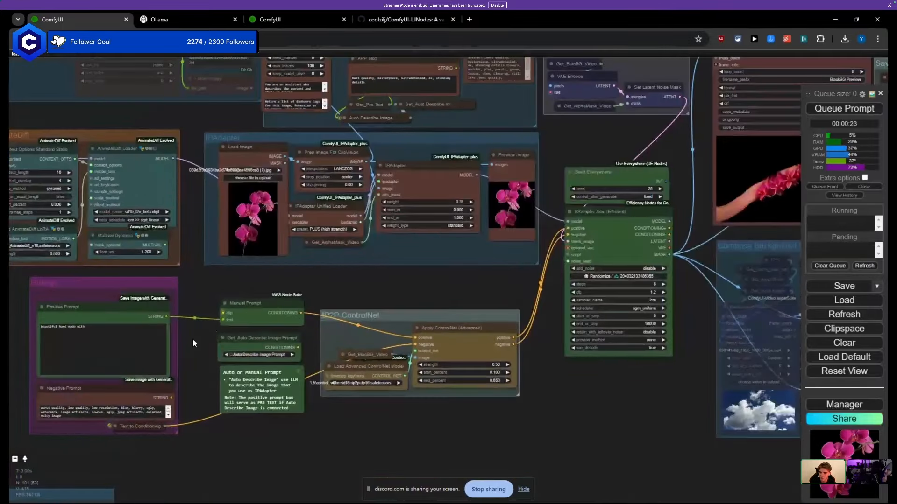
# Step: Move the Positive Prompt node aside to uncover Set_Pre Text, and arrange Set_Pre Text just above Positive Prompt
pyautogui.scroll(3, 192, 338)
pyautogui.moveTo(112, 308); pyautogui.dragTo(113, 337)
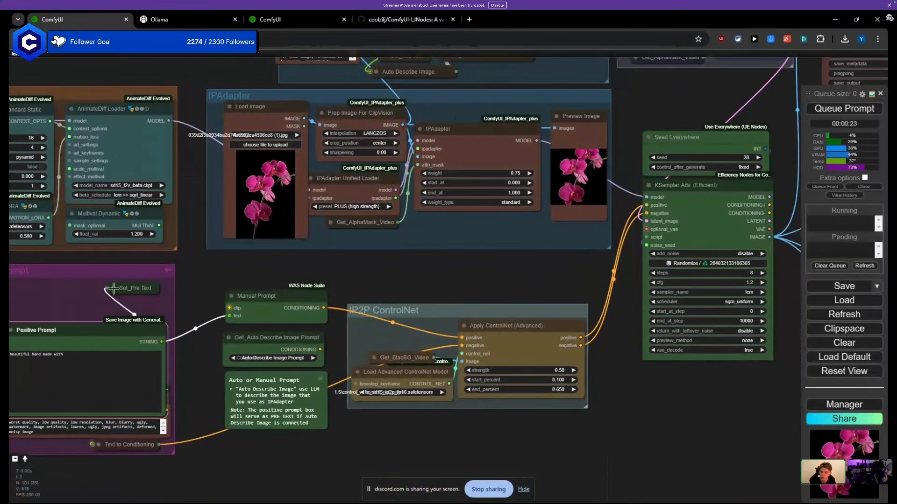
pyautogui.moveTo(113, 288); pyautogui.dragTo(148, 286)
pyautogui.click(208, 273)
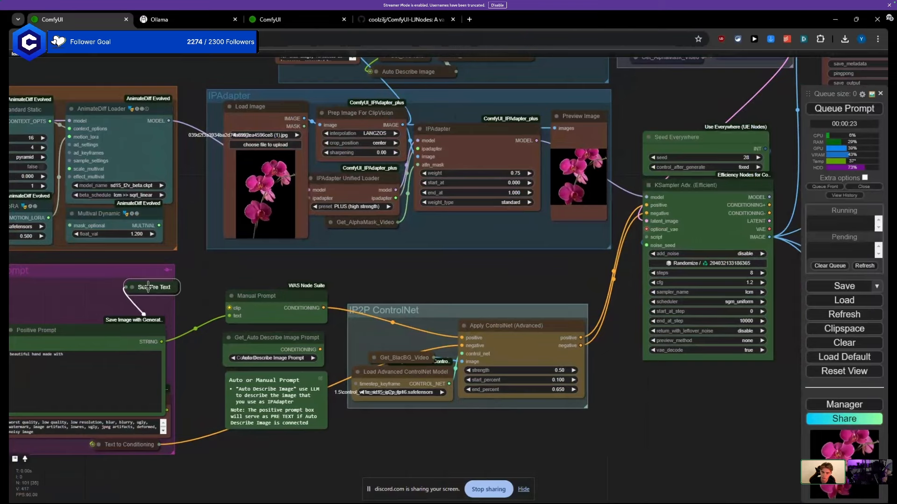
pyautogui.moveTo(125, 328); pyautogui.dragTo(126, 303)
# Step: Connect the CONDITIONING output of Get_Auto Describe Image Prompt to the positive input of Apply ControlNet (Advanced)
pyautogui.moveTo(215, 270); pyautogui.dragTo(158, 441)
pyautogui.moveTo(176, 227); pyautogui.dragTo(143, 85)
pyautogui.moveTo(115, 355); pyautogui.dragTo(105, 320)
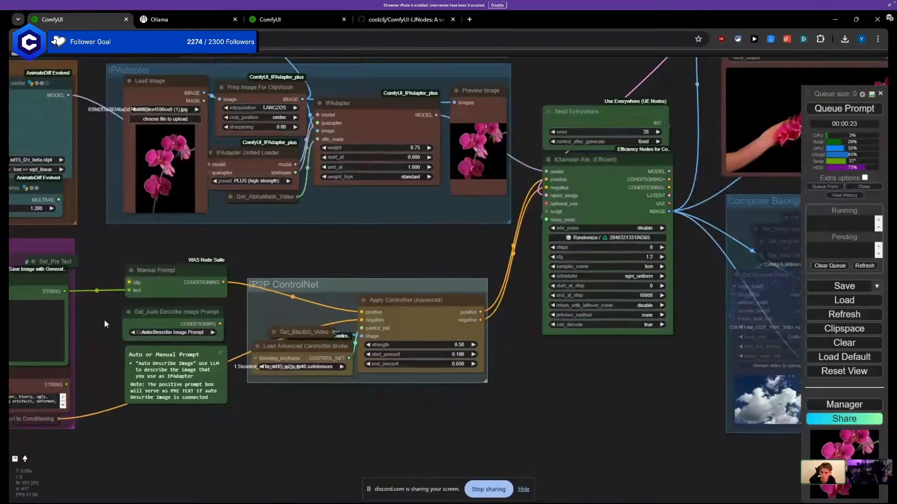
pyautogui.scroll(4, 178, 337)
pyautogui.moveTo(240, 314); pyautogui.dragTo(447, 297)
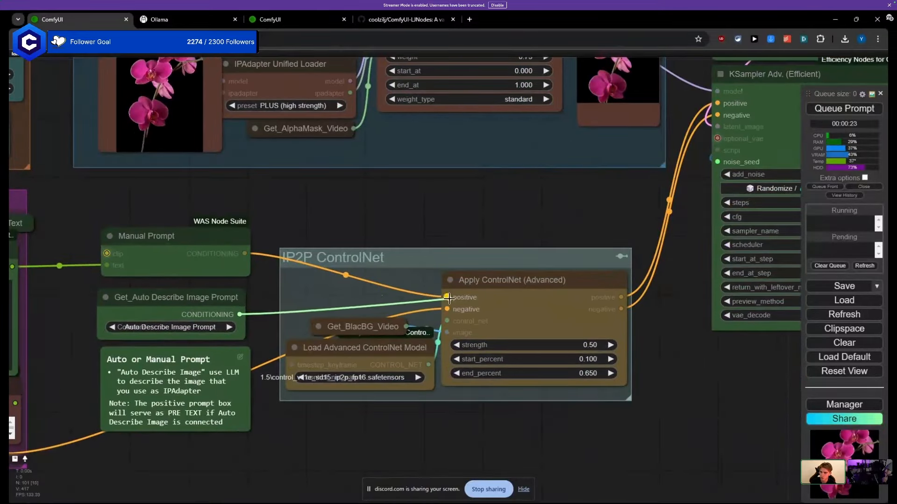
# Step: Nudge the LLM Model Load node upward and move Set_Auto Describe Im beside Auto Describe Image, clear of Get_Pre Text
pyautogui.scroll(-5, 330, 223)
pyautogui.moveTo(139, 219); pyautogui.dragTo(146, 267)
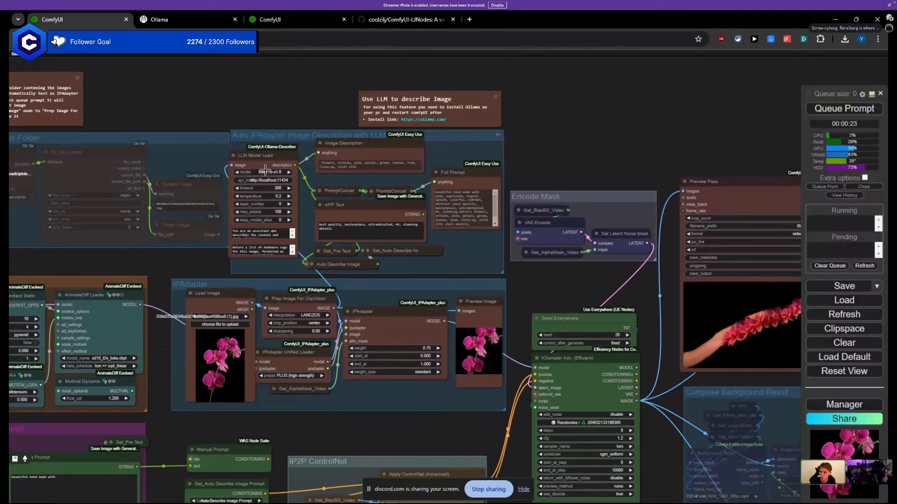
pyautogui.moveTo(268, 160); pyautogui.dragTo(265, 157)
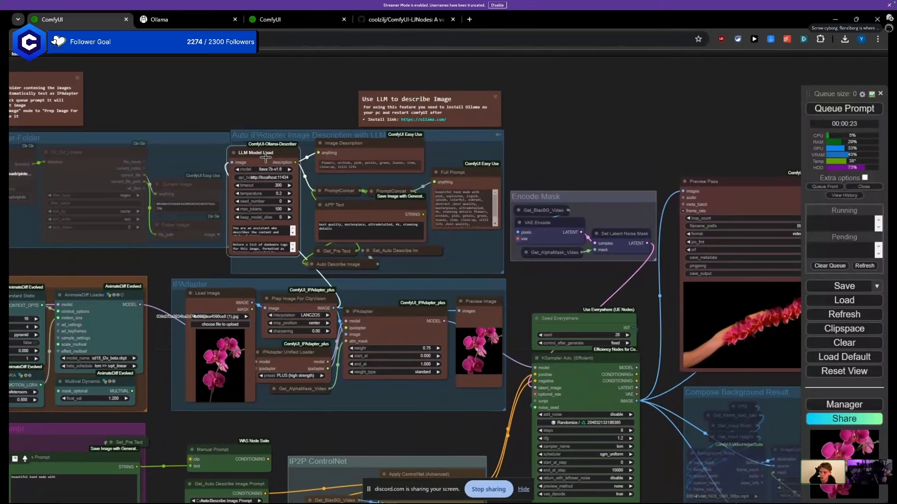
pyautogui.click(368, 251)
pyautogui.moveTo(380, 252); pyautogui.dragTo(408, 262)
pyautogui.click(409, 251)
# Step: Expand the PromptConcat node nearest LLM Model Load and move it out over the Encode Mask group
pyautogui.moveTo(315, 123); pyautogui.dragTo(201, 108)
pyautogui.scroll(5, 210, 110)
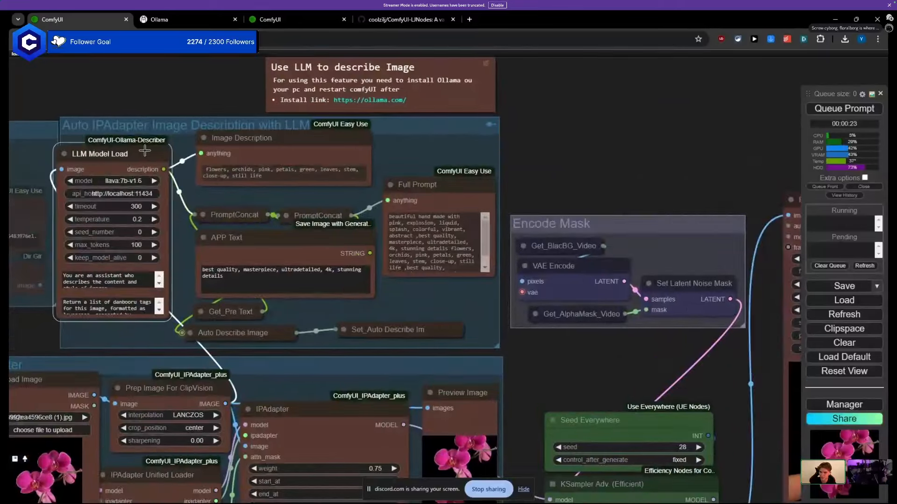
pyautogui.click(240, 142)
pyautogui.click(217, 215)
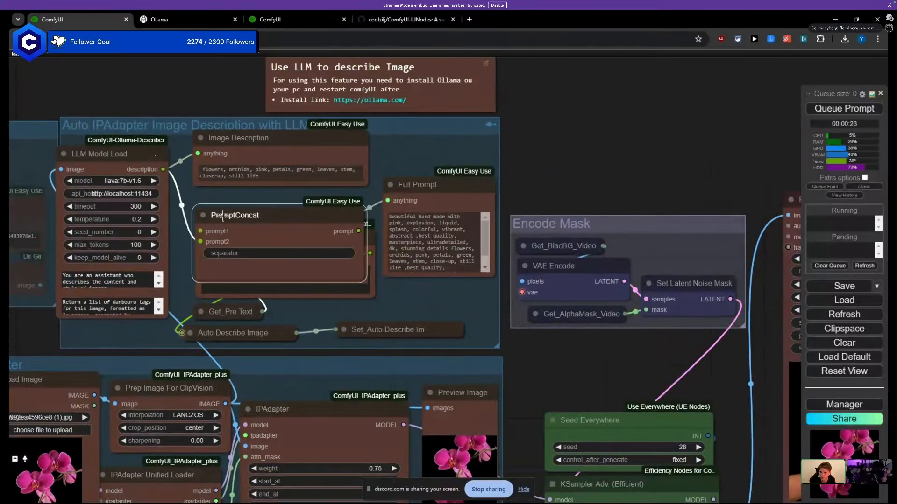
pyautogui.moveTo(217, 215); pyautogui.dragTo(426, 230)
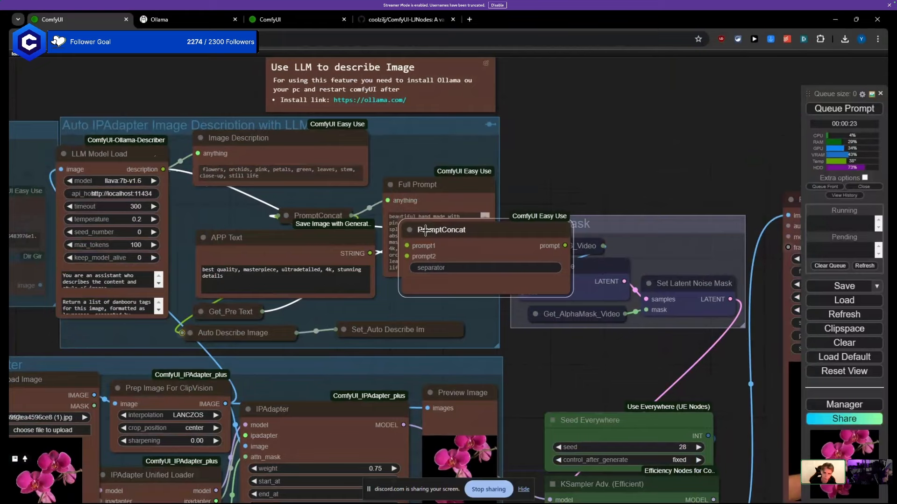
# Step: Trace the expanded PromptConcat node's links to the LLM and Pre Text, and collapse it between Image Description and APP Text
pyautogui.scroll(-10, 367, 247)
pyautogui.moveTo(180, 434); pyautogui.dragTo(195, 399)
pyautogui.scroll(2, 132, 409)
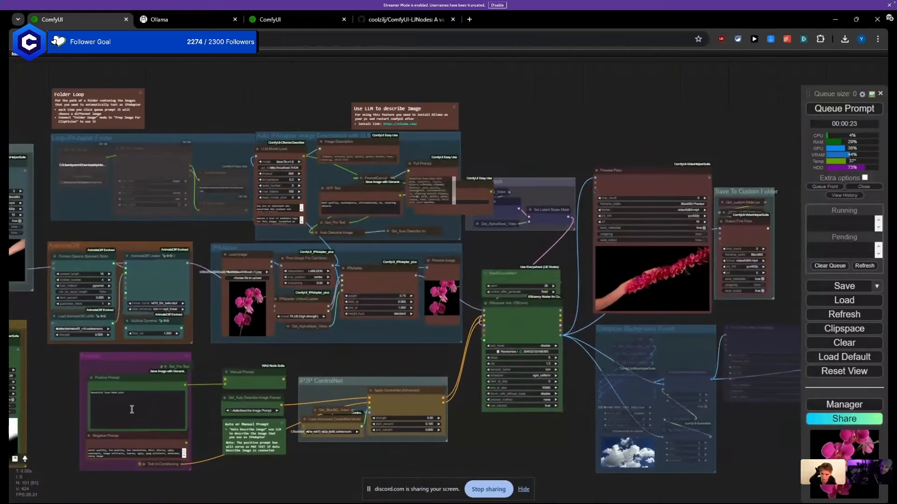
pyautogui.scroll(6, 225, 167)
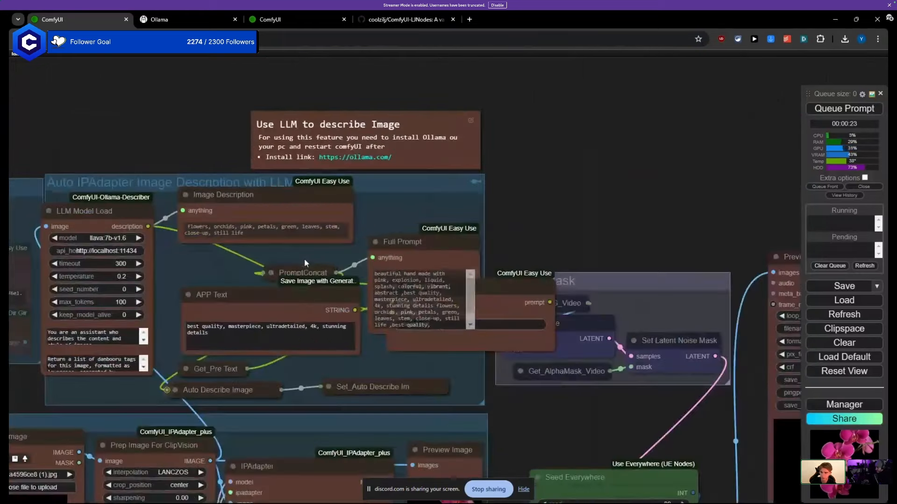
pyautogui.moveTo(487, 287); pyautogui.dragTo(366, 248)
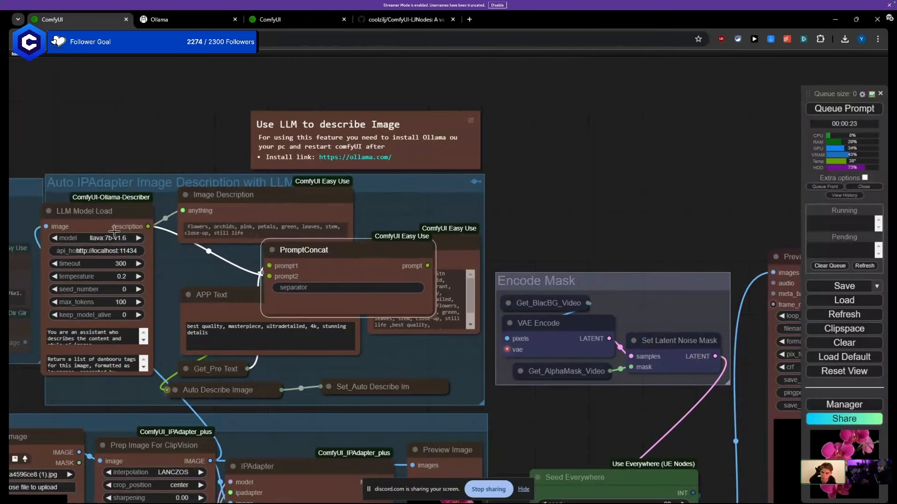
pyautogui.moveTo(316, 260); pyautogui.dragTo(521, 349)
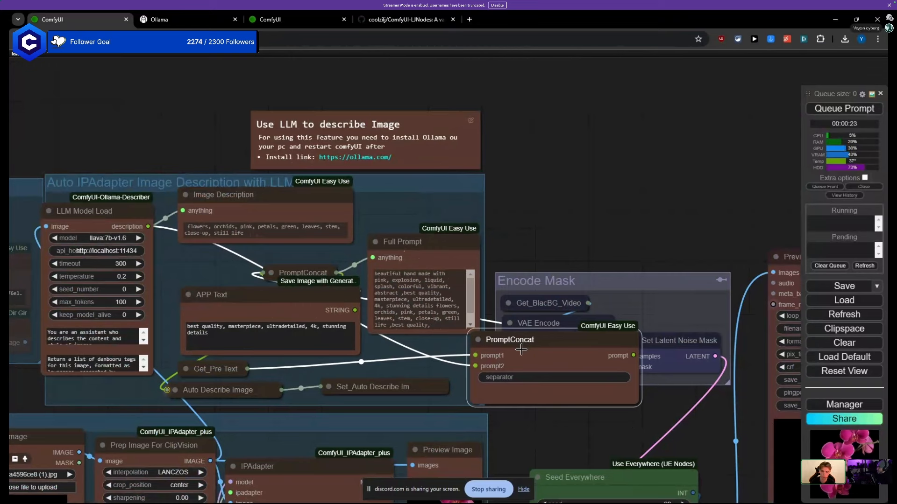
pyautogui.moveTo(521, 350); pyautogui.dragTo(216, 272)
pyautogui.click(189, 252)
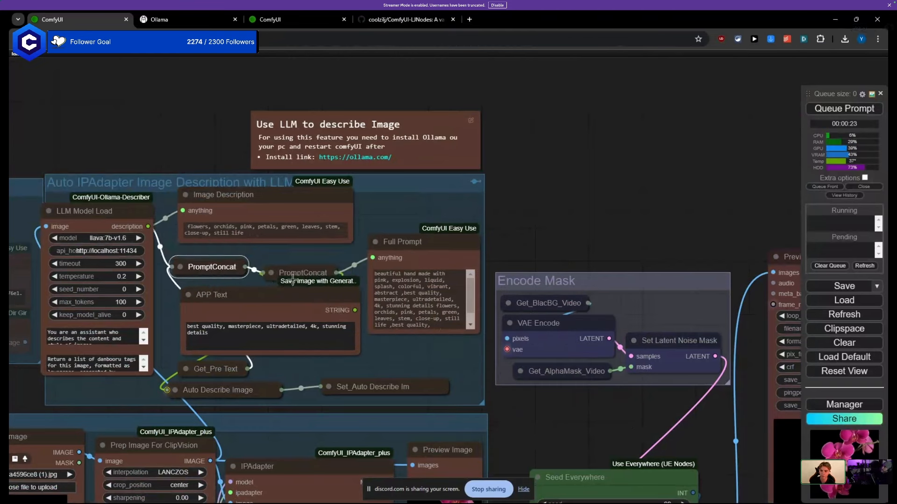
# Step: Expand the PromptConcat node feeding Full Prompt, move it over the Encode Mask group, and shift the APP Text node down
pyautogui.moveTo(283, 279); pyautogui.dragTo(463, 294)
pyautogui.click(331, 223)
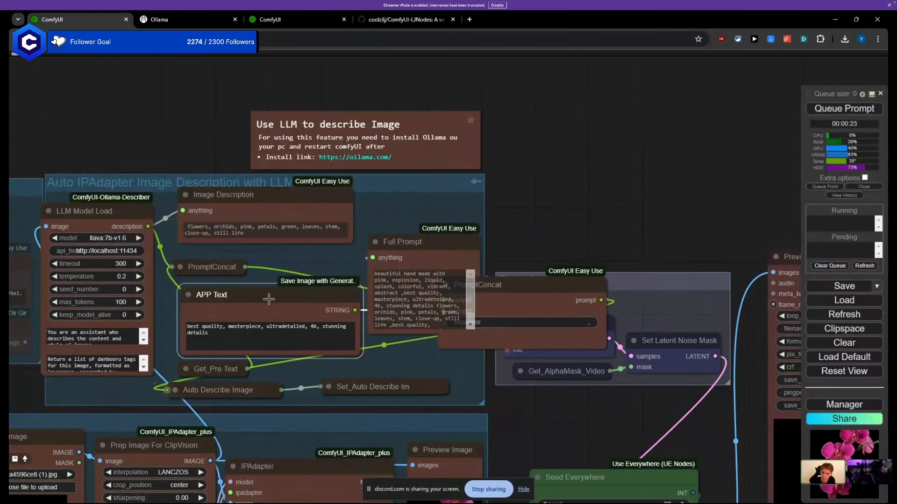
pyautogui.moveTo(272, 297)
pyautogui.mouseDown()
pyautogui.moveTo(254, 306)
pyautogui.moveTo(279, 302)
pyautogui.moveTo(267, 308)
pyautogui.mouseUp()
pyautogui.scroll(2, 197, 303)
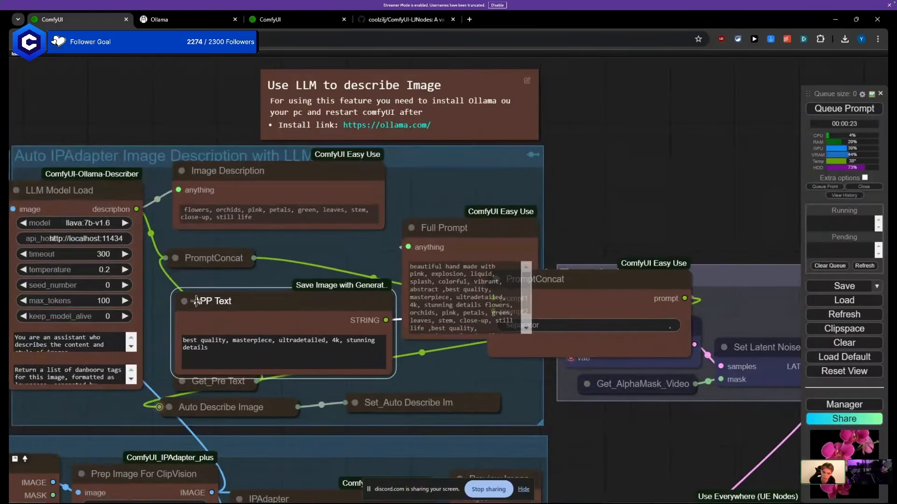
pyautogui.scroll(-5, 196, 284)
pyautogui.scroll(6, 196, 284)
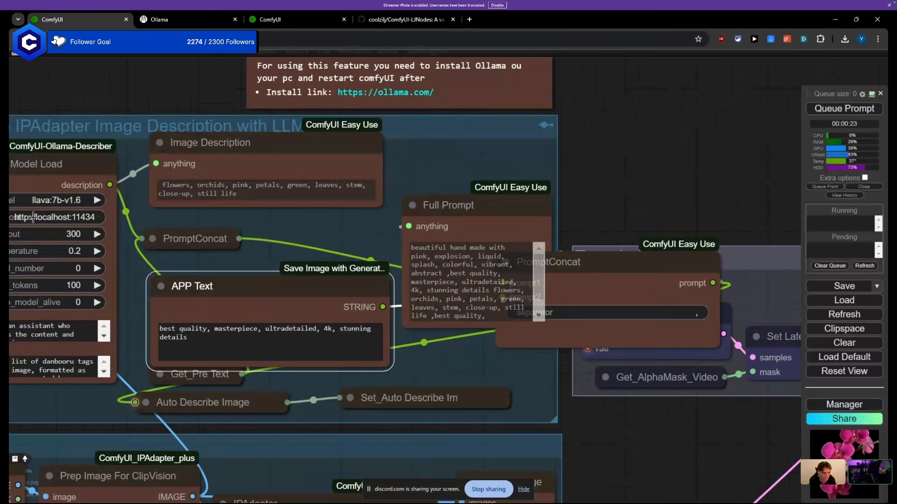
pyautogui.moveTo(202, 291); pyautogui.dragTo(216, 307)
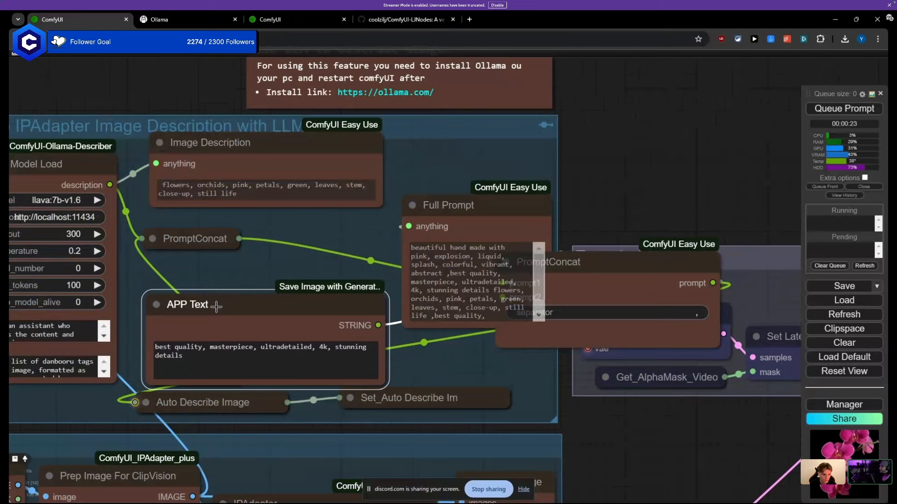
pyautogui.moveTo(216, 307); pyautogui.dragTo(216, 307)
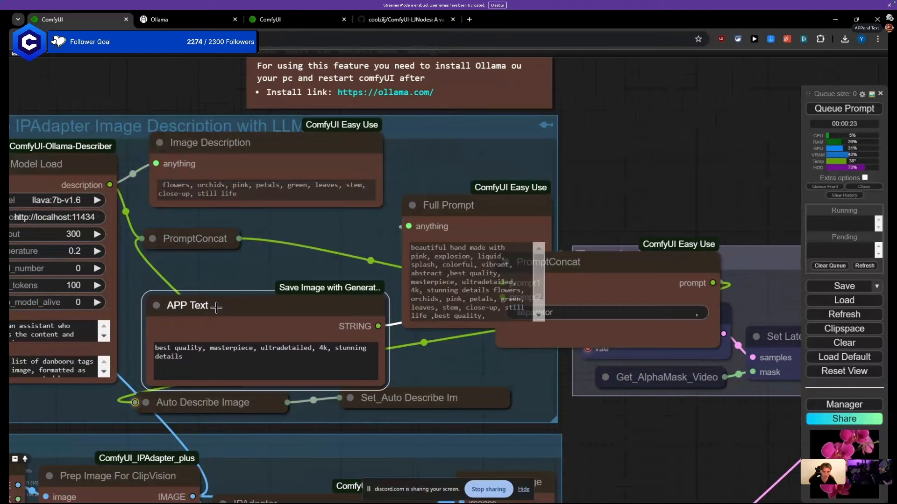
pyautogui.moveTo(216, 307); pyautogui.dragTo(212, 305)
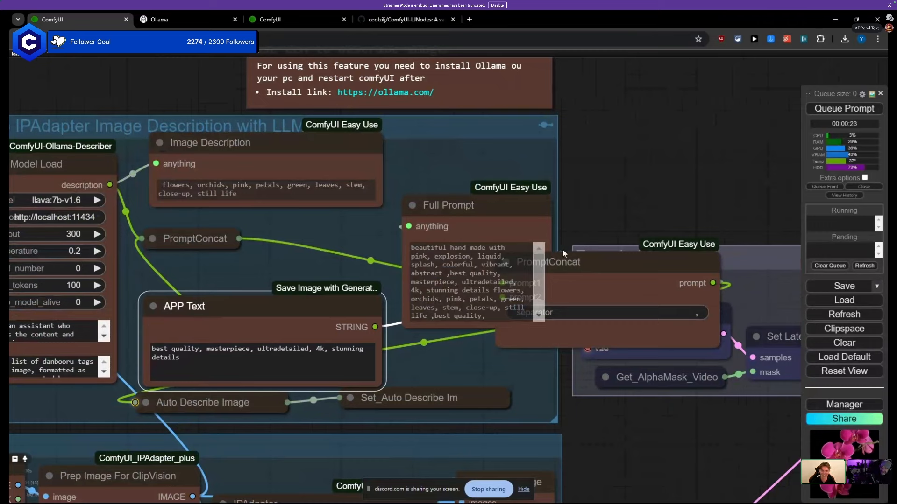
# Step: Bring the expanded PromptConcat node over Full Prompt and spread out the collapsed PromptConcat and APP Text nodes feeding it
pyautogui.moveTo(563, 253); pyautogui.dragTo(551, 213)
pyautogui.moveTo(550, 213); pyautogui.dragTo(500, 203)
pyautogui.moveTo(213, 239); pyautogui.dragTo(281, 238)
pyautogui.moveTo(580, 227)
pyautogui.mouseDown()
pyautogui.moveTo(553, 223)
pyautogui.moveTo(570, 231)
pyautogui.mouseUp()
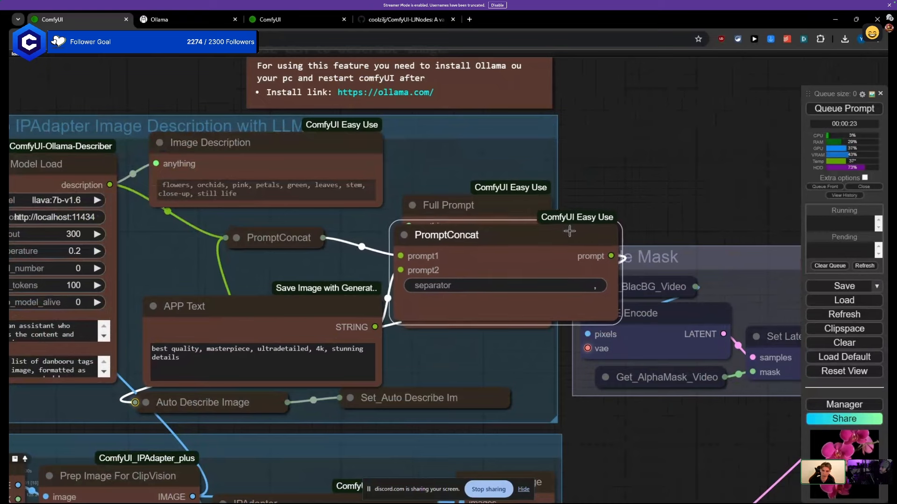
pyautogui.moveTo(311, 297); pyautogui.dragTo(265, 279)
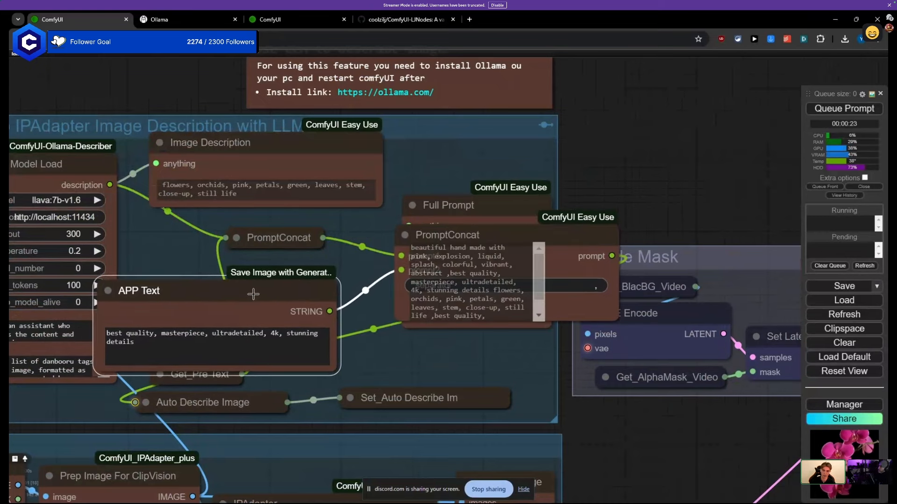
# Step: Collapse the second PromptConcat node beneath the first one and enlarge the Full Prompt node to fit its whole text
pyautogui.click(404, 238)
pyautogui.moveTo(404, 238); pyautogui.dragTo(243, 272)
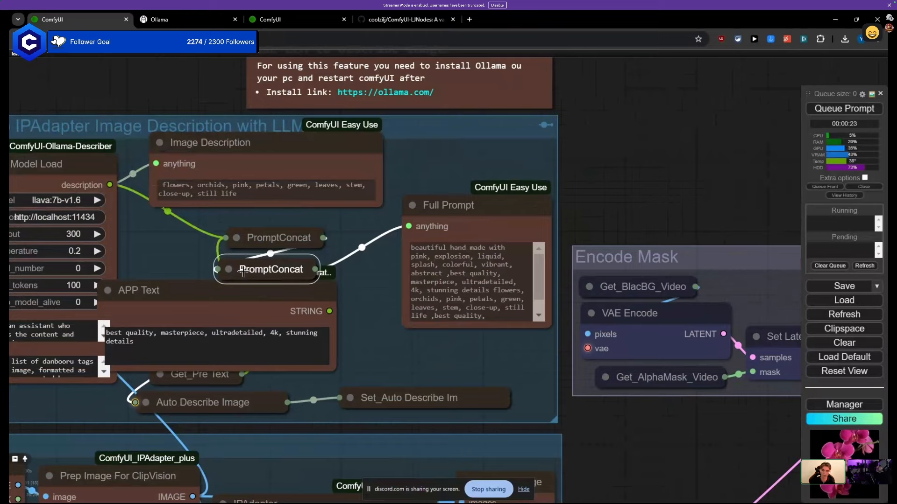
pyautogui.moveTo(537, 324); pyautogui.dragTo(567, 348)
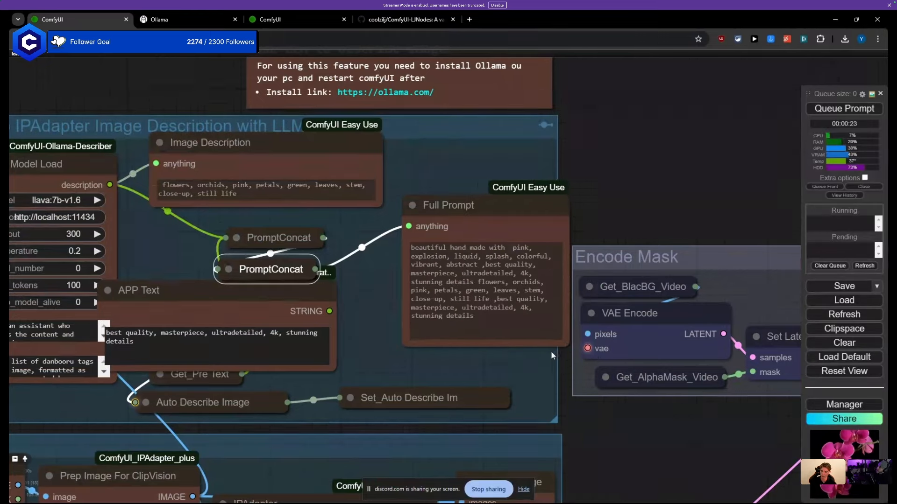
# Step: Look over the Prompt group and the surrounding workflow, and return to the IPAdapter group
pyautogui.scroll(-7, 550, 352)
pyautogui.moveTo(572, 393); pyautogui.dragTo(650, 209)
pyautogui.scroll(-5, 399, 362)
pyautogui.moveTo(188, 380); pyautogui.dragTo(119, 255)
pyautogui.scroll(6, 263, 318)
pyautogui.scroll(-6, 150, 282)
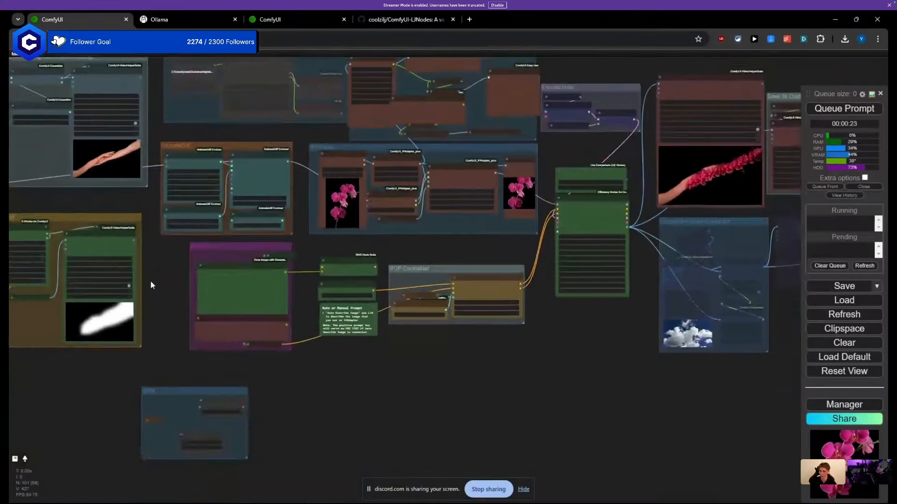
pyautogui.moveTo(150, 283); pyautogui.dragTo(115, 454)
pyautogui.scroll(6, 313, 362)
# Step: Load the white orchid image 105c71502d31aa190efa9f725dd26514.jpg from the Downloads pinterest folder into the IPAdapter group's Load Image node
pyautogui.moveTo(314, 303); pyautogui.dragTo(305, 318)
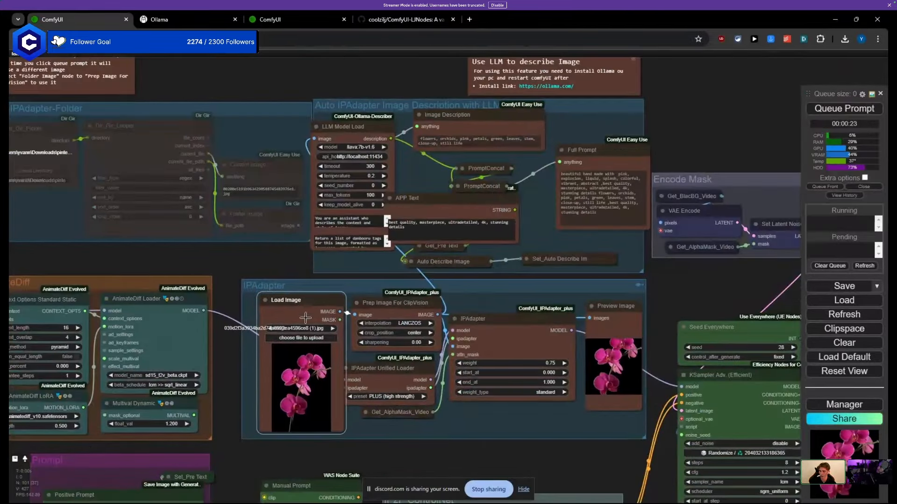
pyautogui.click(291, 339)
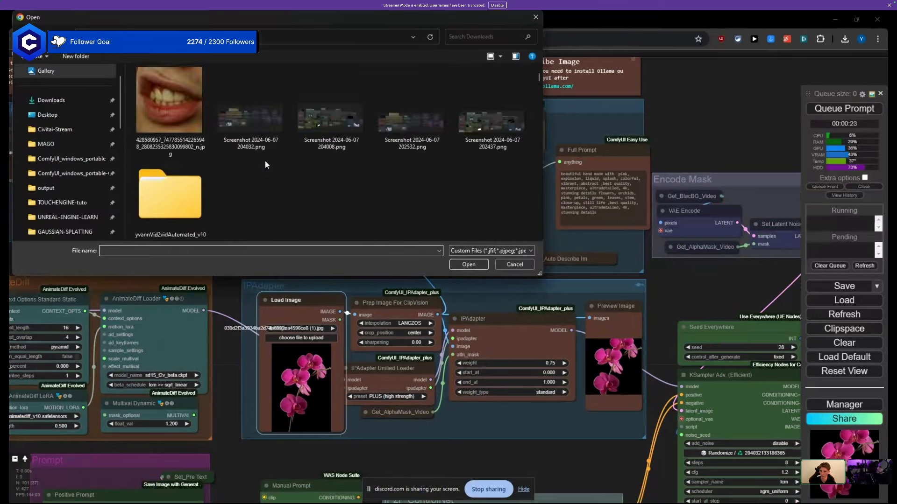
pyautogui.click(70, 130)
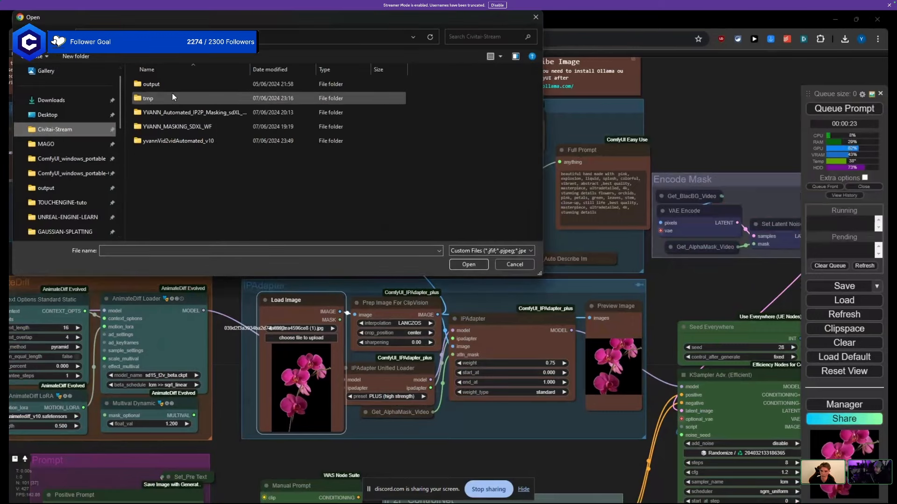
pyautogui.click(70, 100)
pyautogui.scroll(-3, 266, 198)
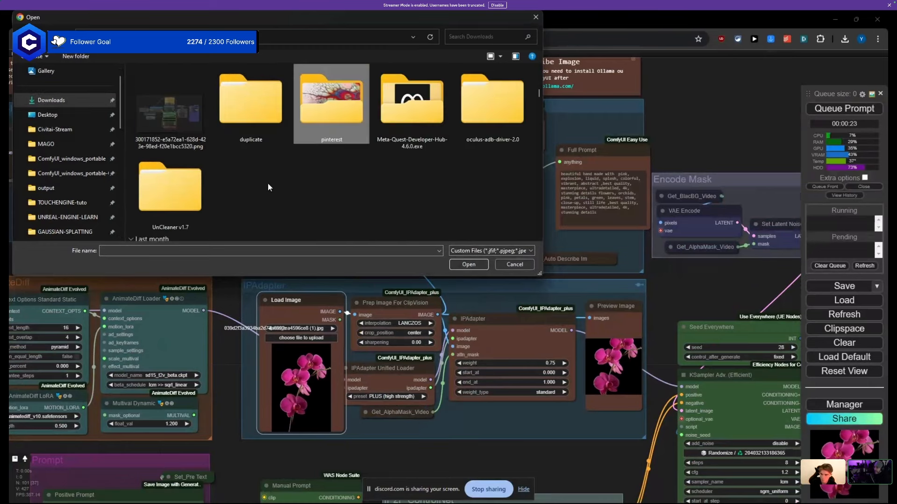
pyautogui.doubleClick(318, 124)
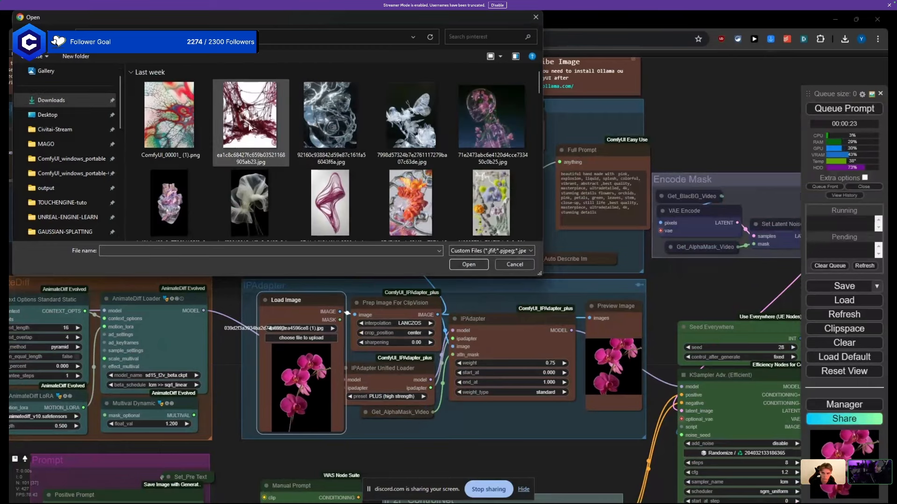
pyautogui.scroll(-1, 250, 128)
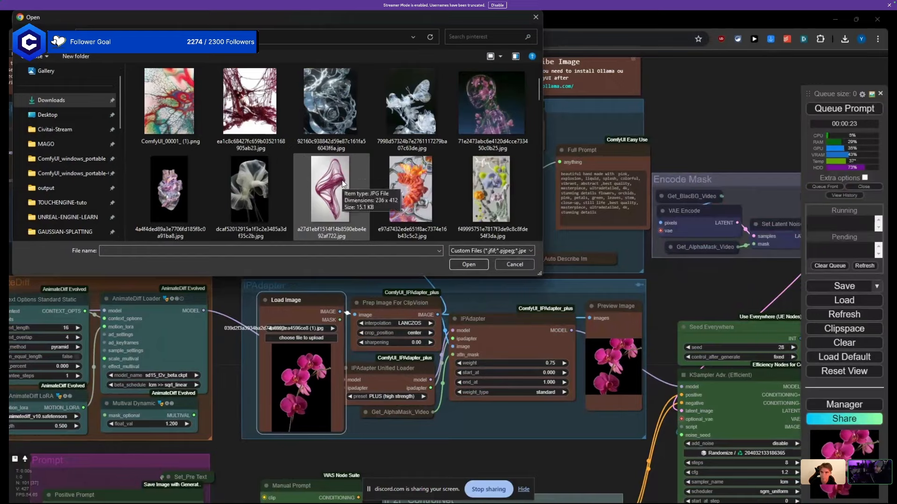
pyautogui.scroll(-3, 341, 184)
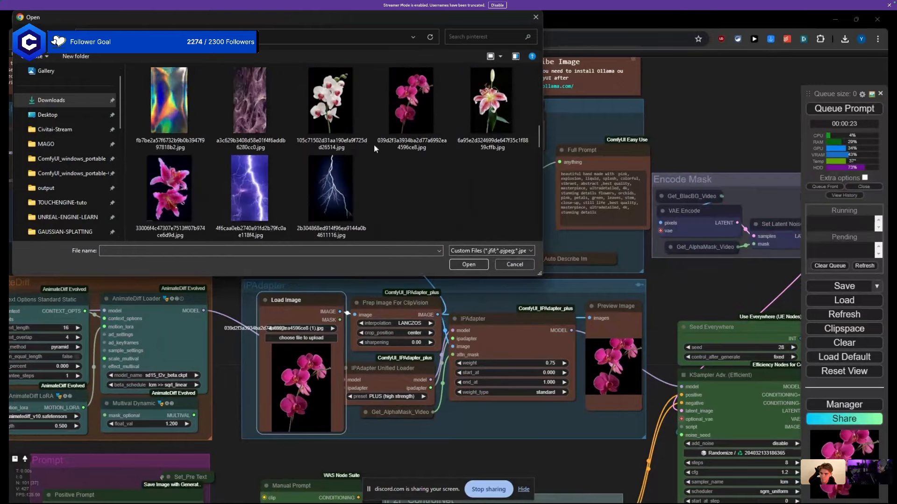
pyautogui.doubleClick(331, 114)
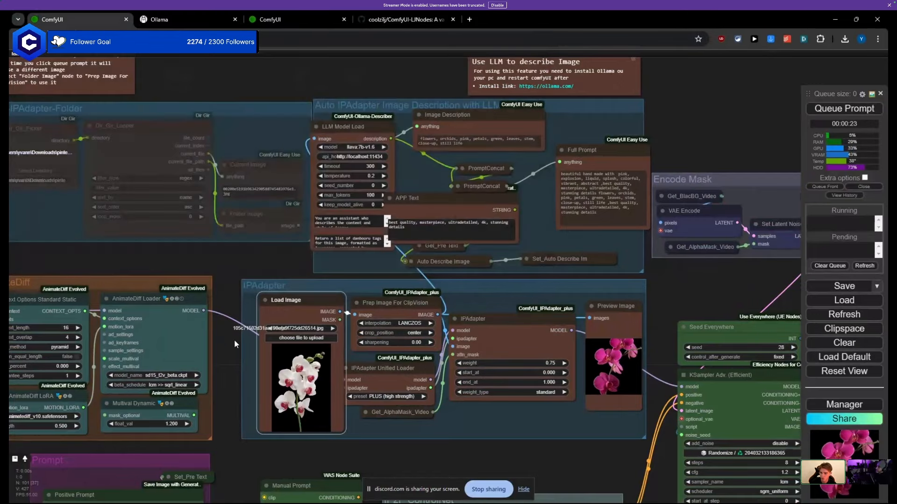
pyautogui.click(234, 340)
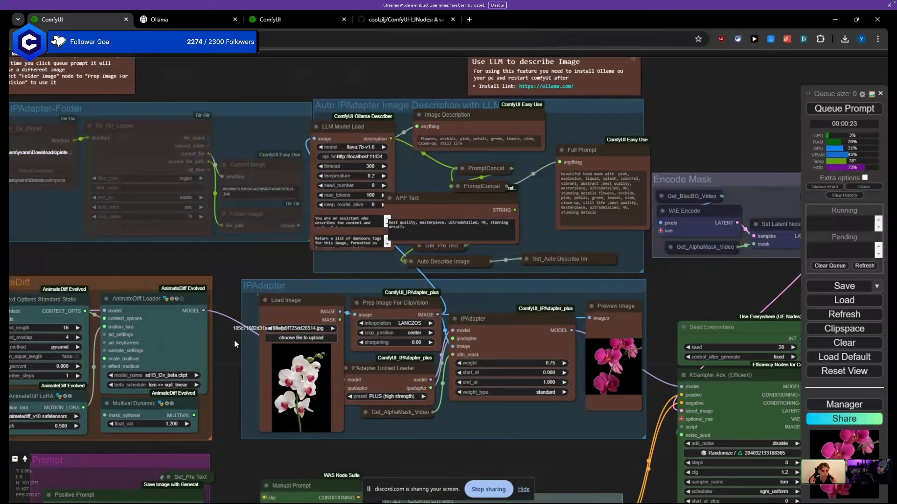
# Step: Examine the Transform Mask group and its Final Transformed Mask preview, along with the neighbouring masking and Prompt groups
pyautogui.scroll(-8, 252, 295)
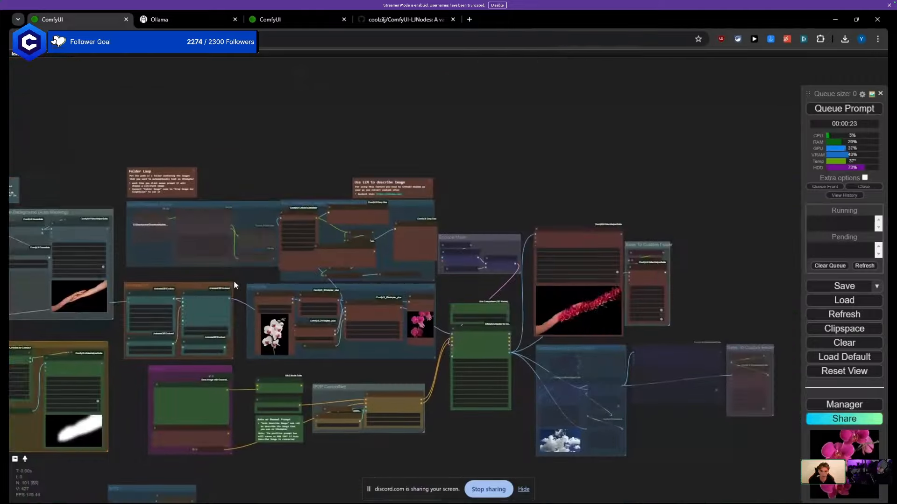
pyautogui.moveTo(211, 418); pyautogui.dragTo(324, 373)
pyautogui.scroll(7, 282, 394)
pyautogui.moveTo(216, 380); pyautogui.dragTo(479, 337)
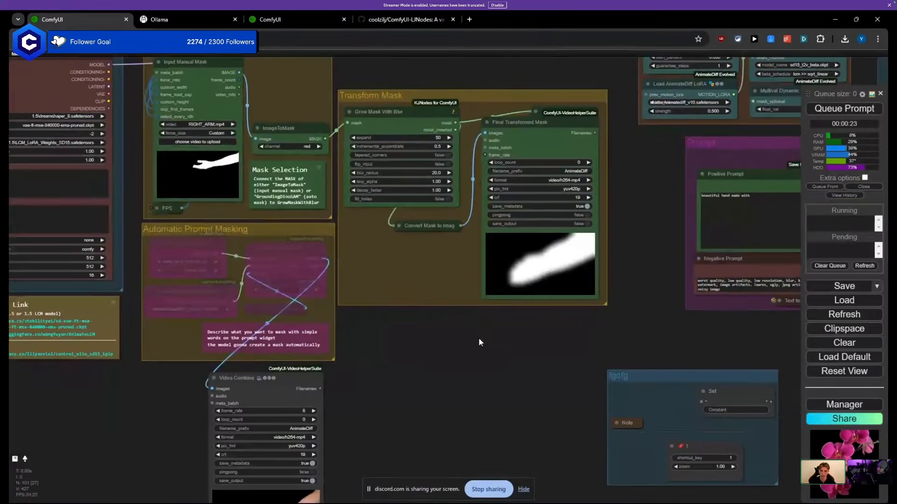
pyautogui.moveTo(396, 338); pyautogui.dragTo(497, 270)
pyautogui.moveTo(328, 306); pyautogui.dragTo(60, 326)
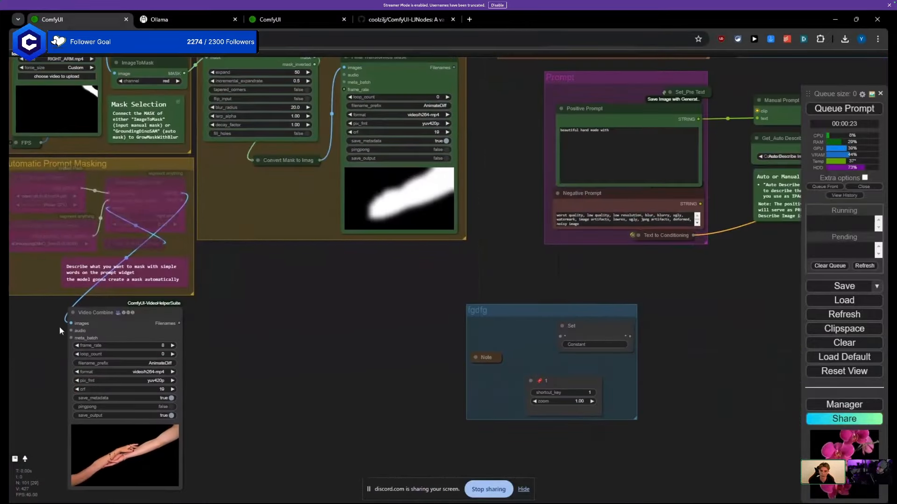
pyautogui.moveTo(289, 303); pyautogui.dragTo(221, 399)
pyautogui.scroll(4, 302, 301)
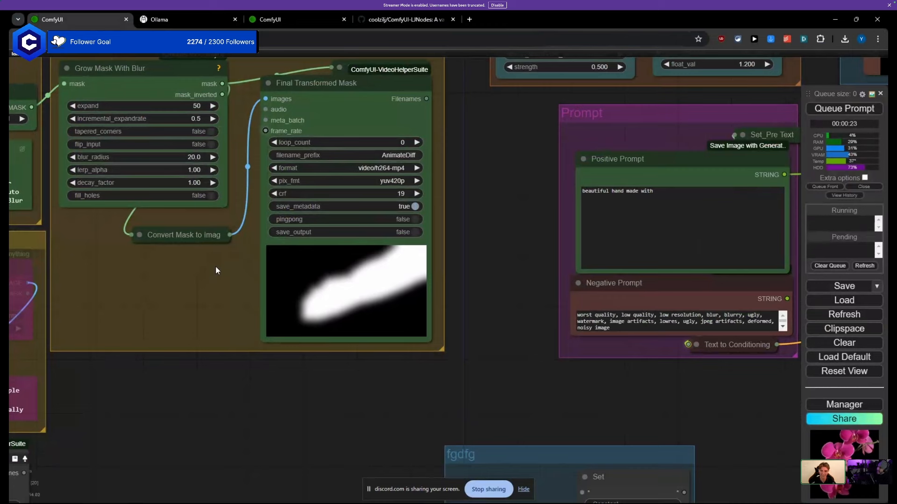
pyautogui.moveTo(324, 122); pyautogui.dragTo(322, 125)
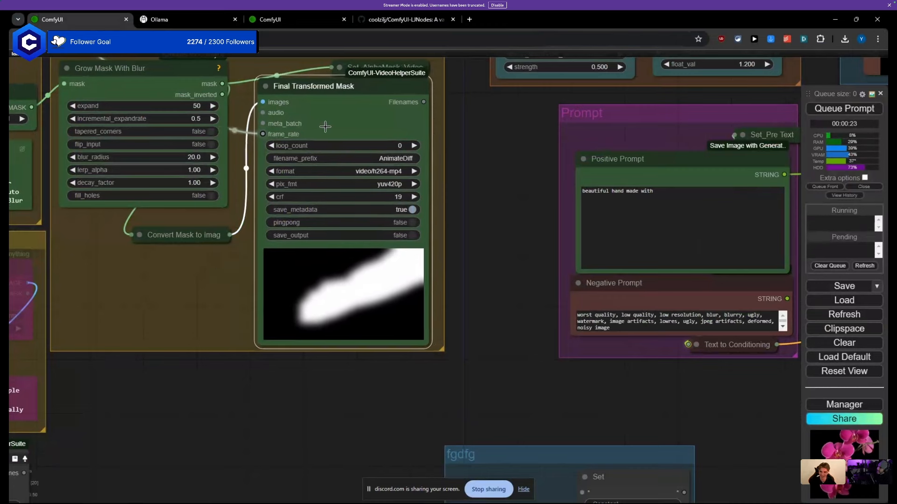
pyautogui.moveTo(237, 273); pyautogui.dragTo(187, 317)
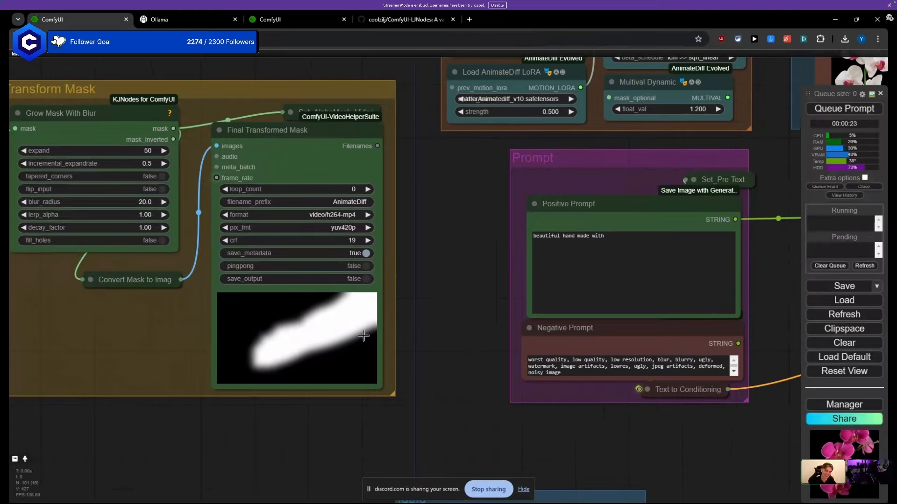
# Step: Move the IP2P ControlNet group down and spread its Get_BlacBG_Video and Load Advanced ControlNet Model nodes slightly apart
pyautogui.scroll(-6, 381, 318)
pyautogui.moveTo(403, 250); pyautogui.dragTo(152, 273)
pyautogui.moveTo(132, 302); pyautogui.dragTo(51, 368)
pyautogui.moveTo(506, 319); pyautogui.dragTo(295, 263)
pyautogui.scroll(5, 544, 289)
pyautogui.scroll(-7, 449, 299)
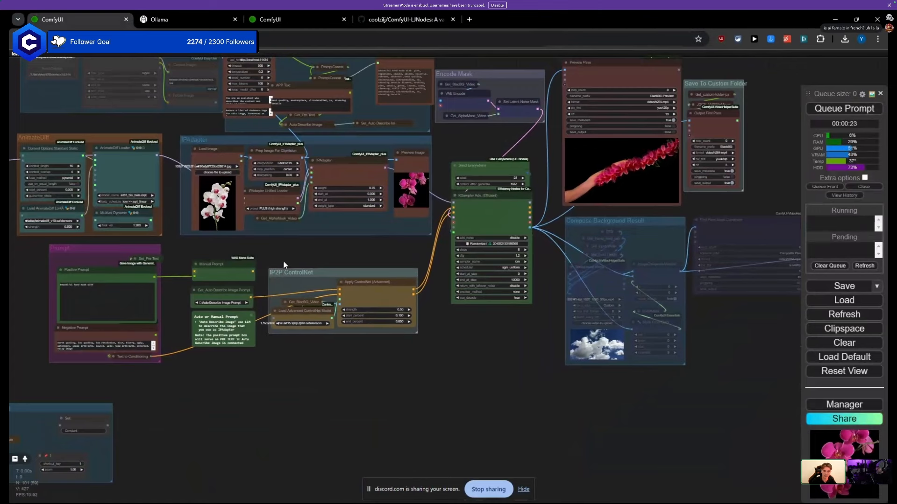
pyautogui.scroll(6, 288, 261)
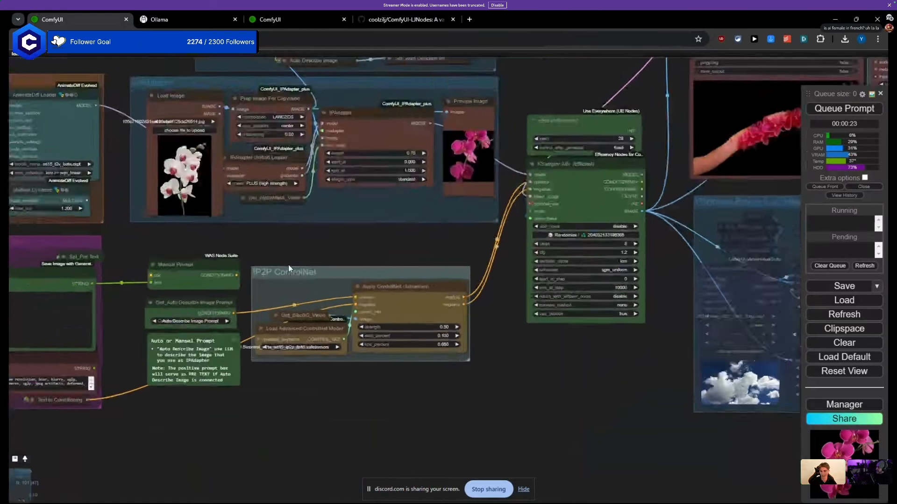
pyautogui.moveTo(309, 262); pyautogui.dragTo(285, 343)
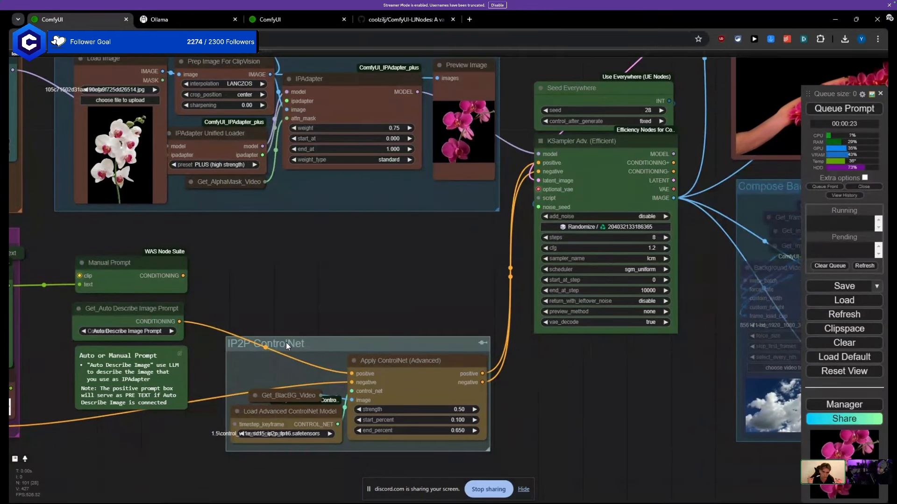
pyautogui.moveTo(289, 411); pyautogui.dragTo(290, 416)
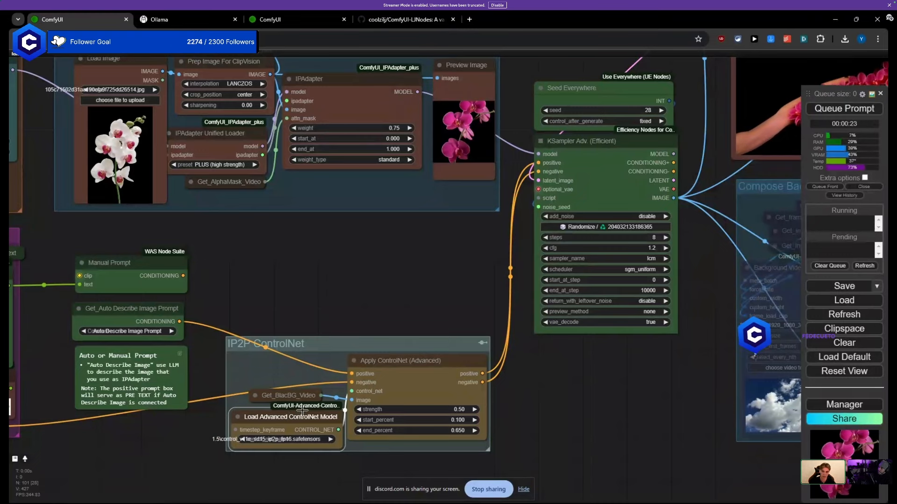
pyautogui.moveTo(302, 411); pyautogui.dragTo(277, 379)
# Step: Examine the AnimateDiff group's settings, the black-background video preview and the Final Transformed Mask preview
pyautogui.scroll(-5, 327, 300)
pyautogui.moveTo(404, 299); pyautogui.dragTo(604, 292)
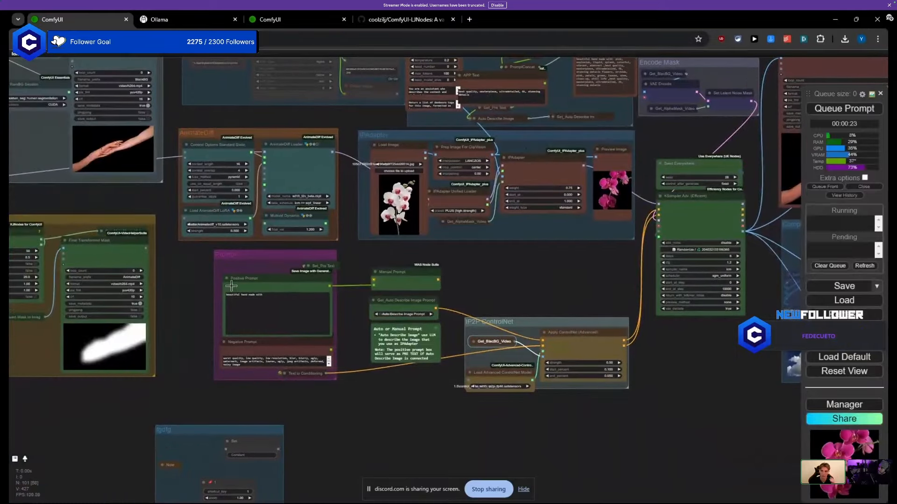
pyautogui.scroll(6, 103, 159)
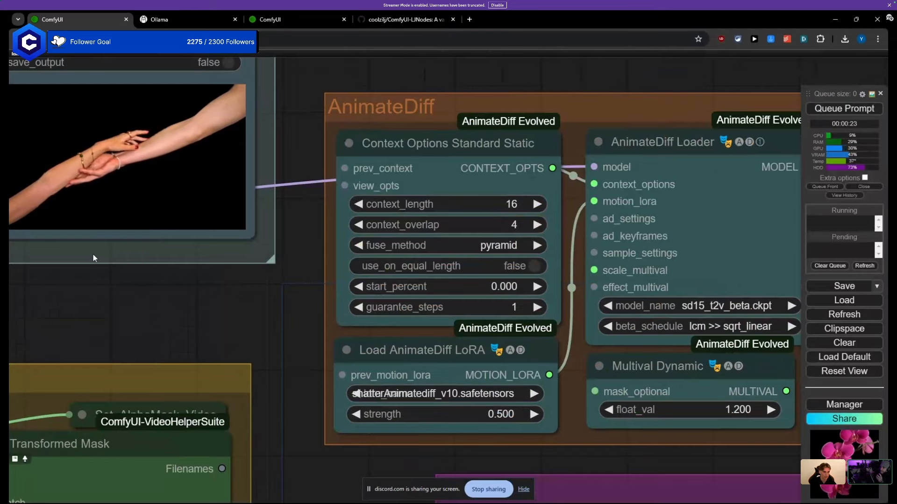
pyautogui.scroll(-9, 86, 262)
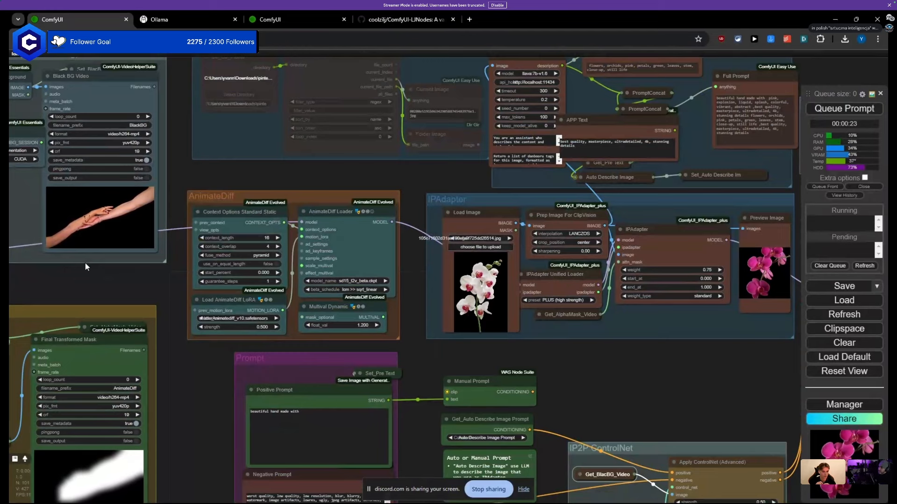
pyautogui.moveTo(186, 399); pyautogui.dragTo(294, 273)
pyautogui.click(221, 350)
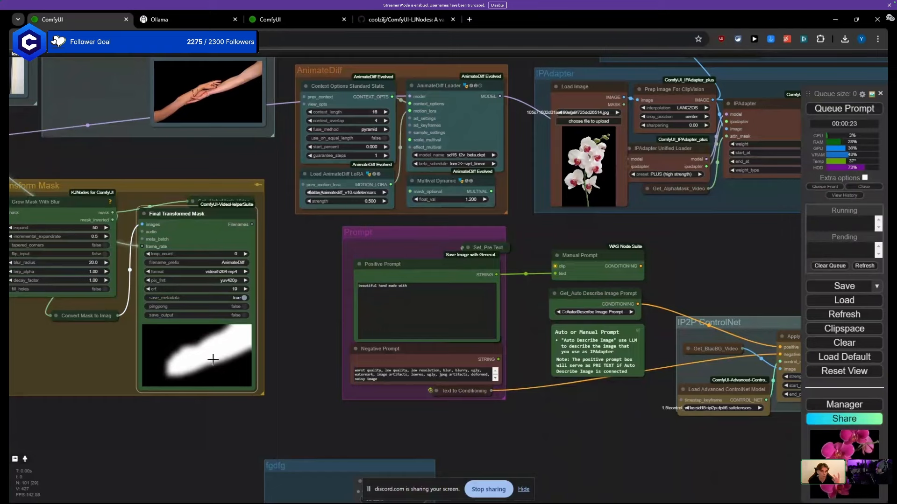
pyautogui.scroll(5, 211, 360)
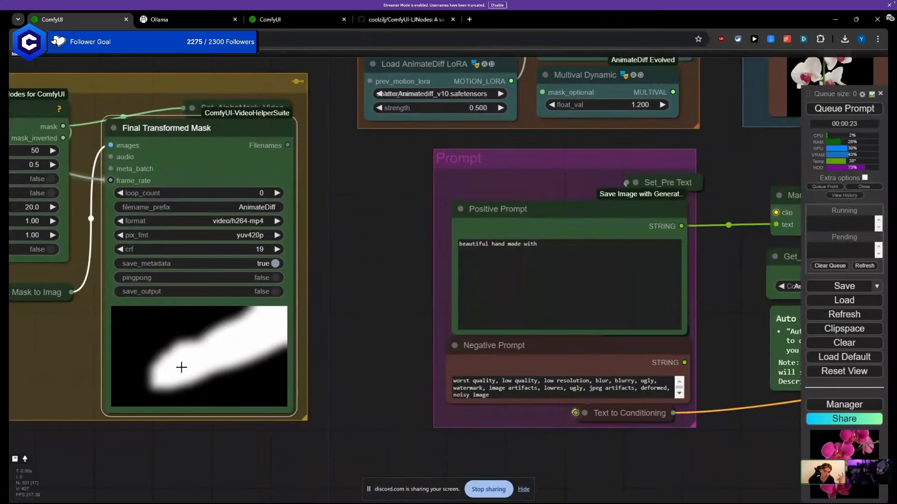
pyautogui.scroll(-6, 181, 367)
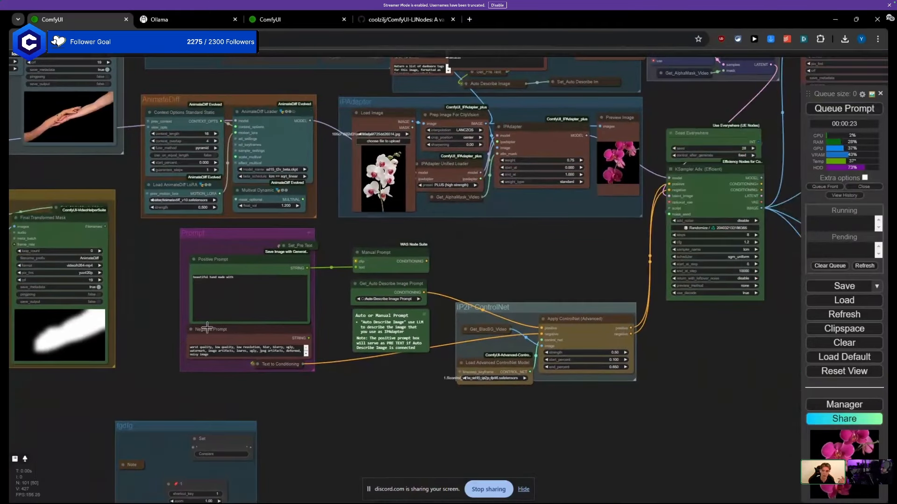
# Step: Move the IP2P ControlNet group up beside the Manual Prompt node, just beneath the IPAdapter group
pyautogui.moveTo(472, 308)
pyautogui.mouseDown()
pyautogui.moveTo(475, 253)
pyautogui.moveTo(467, 316)
pyautogui.mouseUp()
pyautogui.scroll(4, 467, 308)
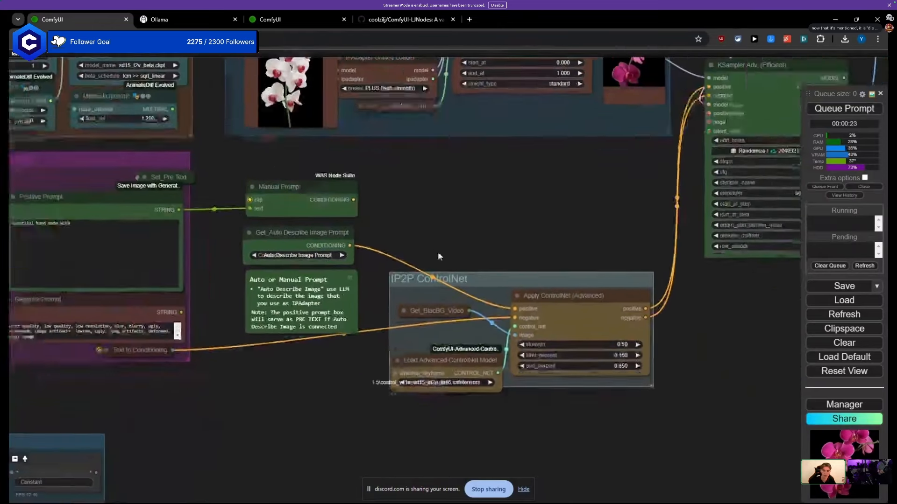
pyautogui.moveTo(438, 255); pyautogui.dragTo(425, 155)
pyautogui.moveTo(331, 141); pyautogui.dragTo(303, 287)
pyautogui.moveTo(373, 301); pyautogui.dragTo(348, 308)
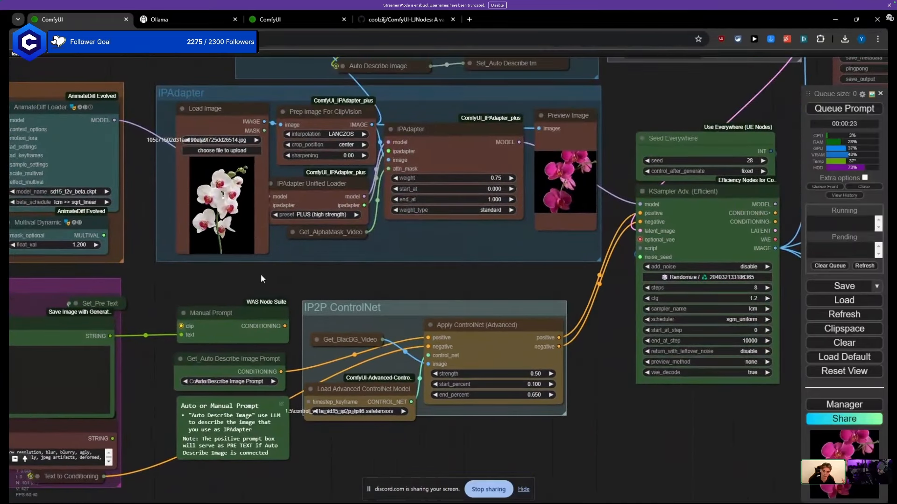
# Step: Examine the white orchid reference in the IPAdapter group, and how the groups connect to the KSampler and Encode Mask nodes
pyautogui.scroll(-5, 261, 273)
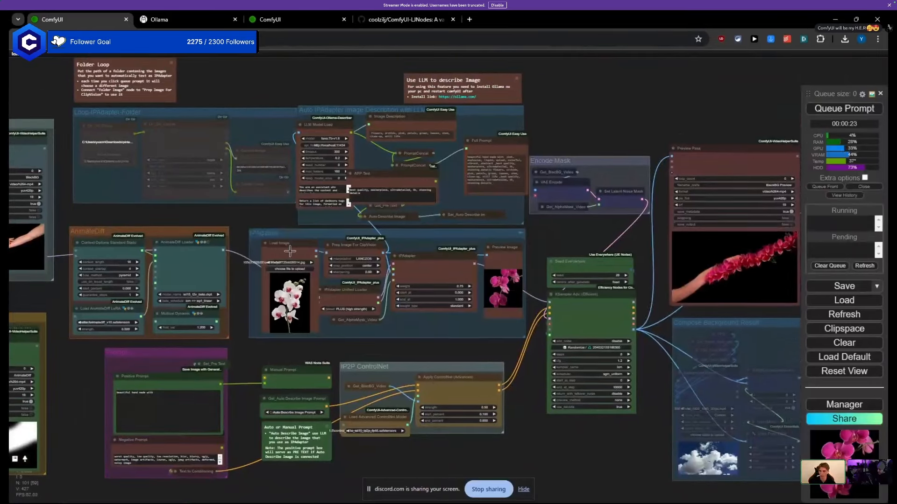
pyautogui.moveTo(289, 251); pyautogui.dragTo(267, 249)
pyautogui.scroll(6, 283, 255)
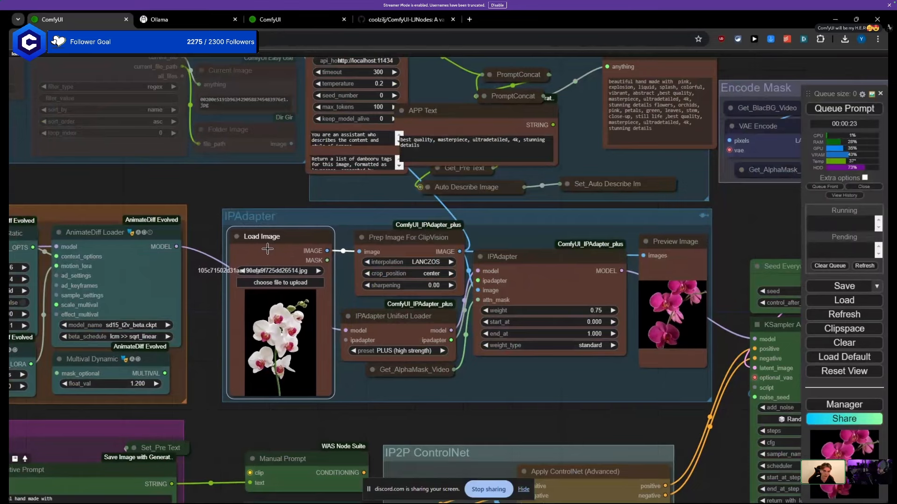
pyautogui.scroll(-8, 267, 249)
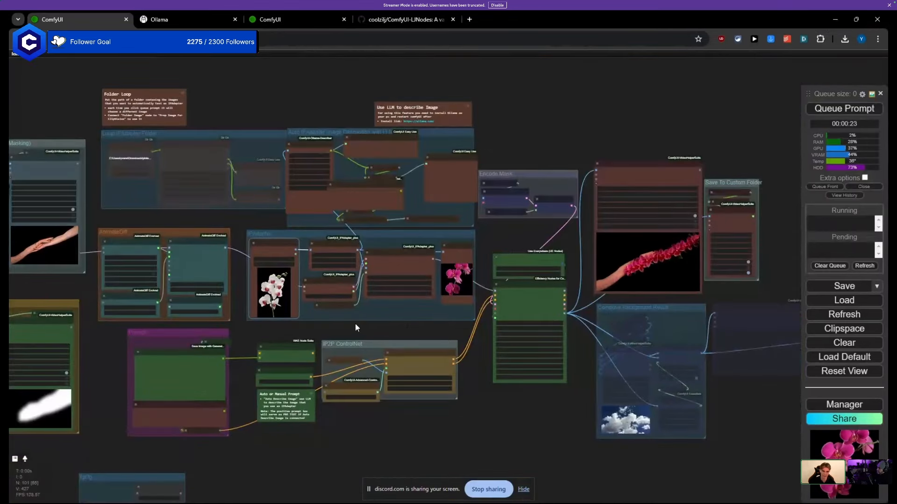
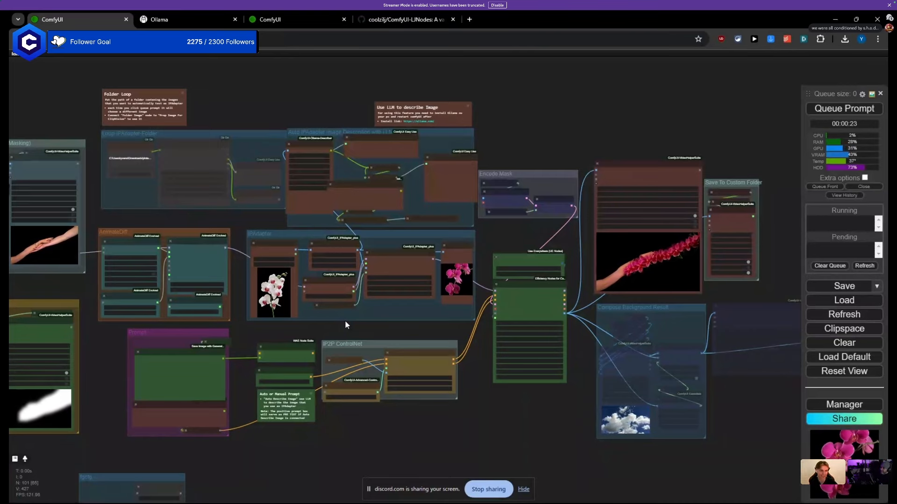
pyautogui.scroll(5, 324, 318)
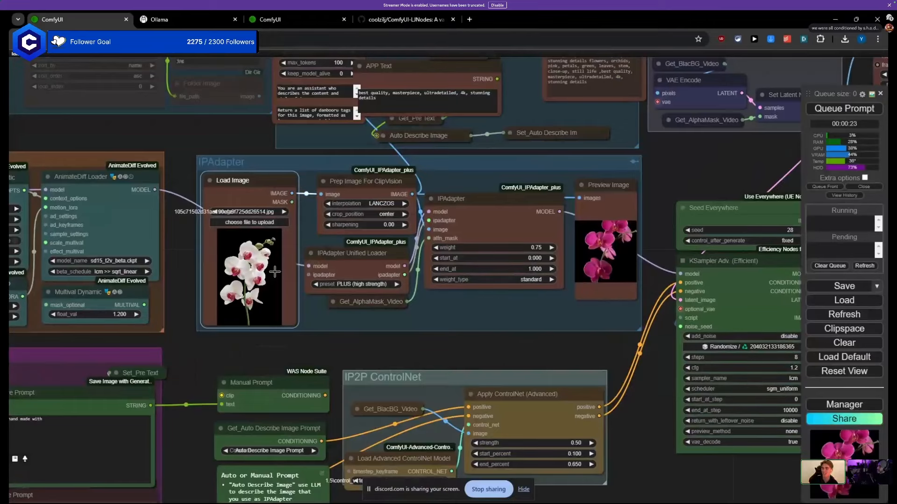
pyautogui.scroll(-2, 373, 331)
pyautogui.scroll(-2, 297, 332)
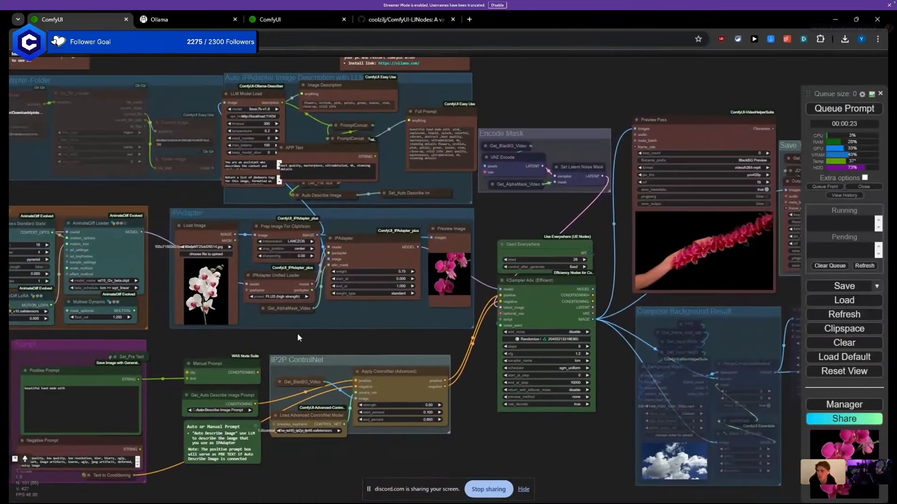
pyautogui.moveTo(297, 334); pyautogui.dragTo(248, 358)
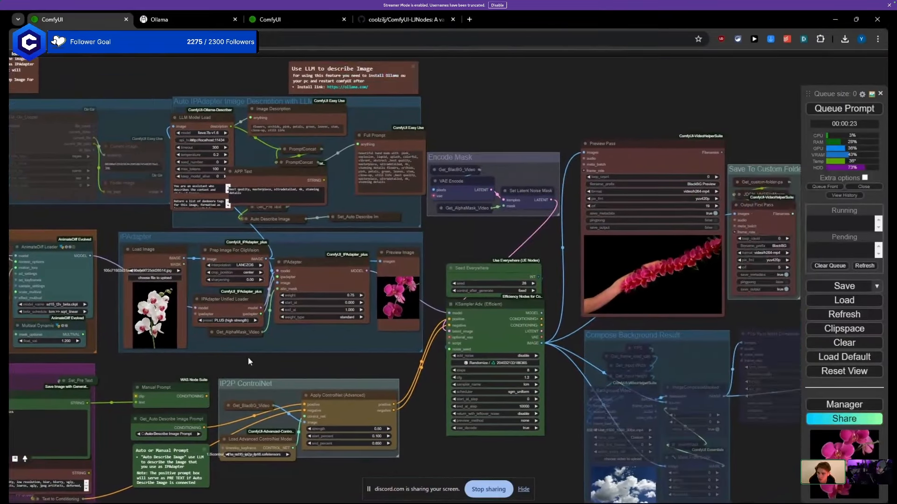
pyautogui.scroll(5, 565, 286)
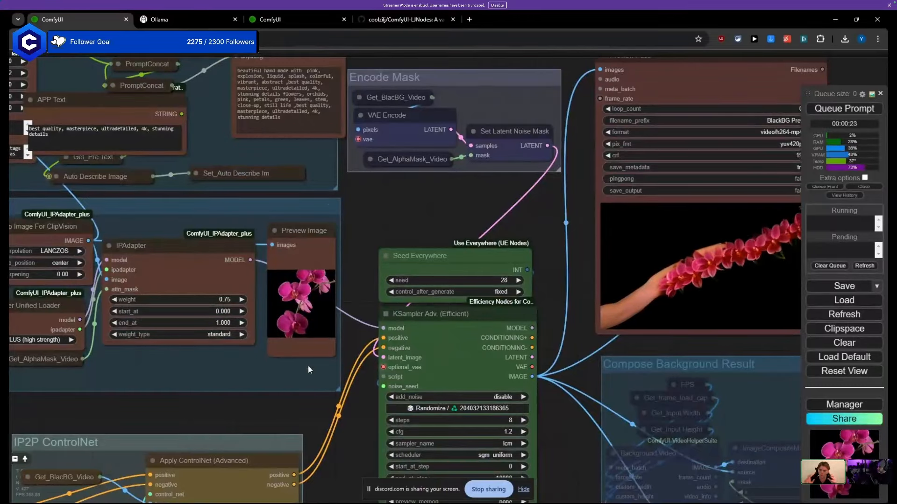
# Step: Nudge the Black BG Video node slightly to the right within the Remove Background (Auto Masking) group
pyautogui.scroll(-8, 280, 374)
pyautogui.scroll(3, 468, 365)
pyautogui.scroll(4, 261, 318)
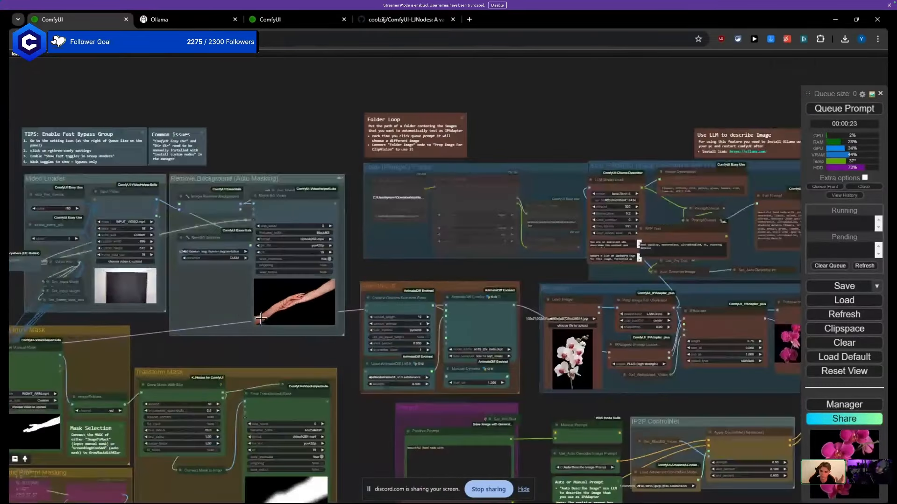
pyautogui.moveTo(273, 218); pyautogui.dragTo(278, 219)
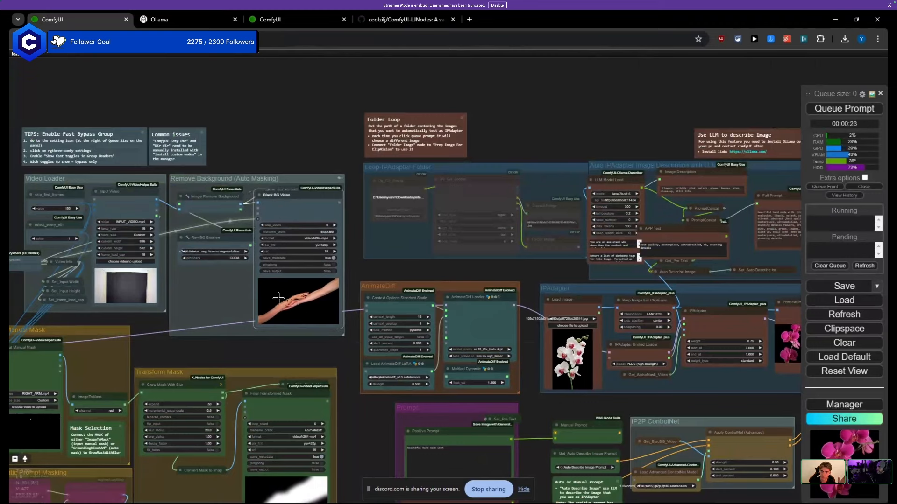
pyautogui.scroll(-5, 278, 298)
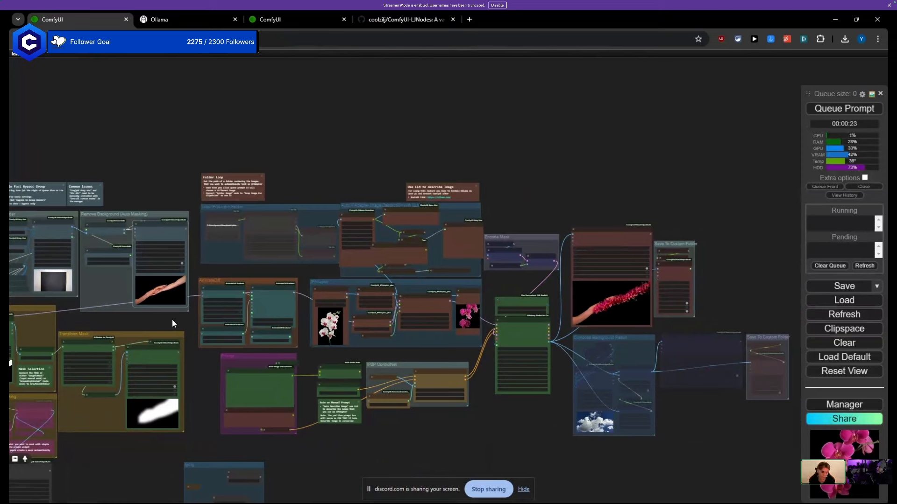
pyautogui.scroll(8, 348, 357)
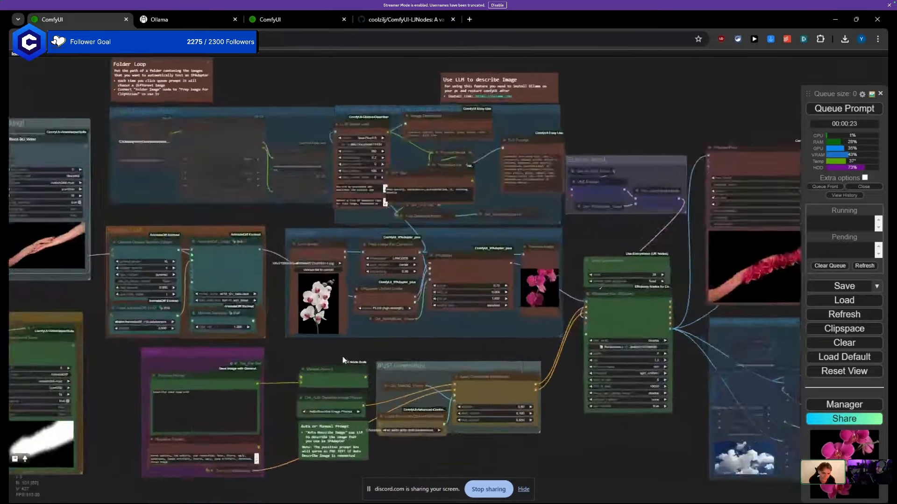
pyautogui.click(266, 246)
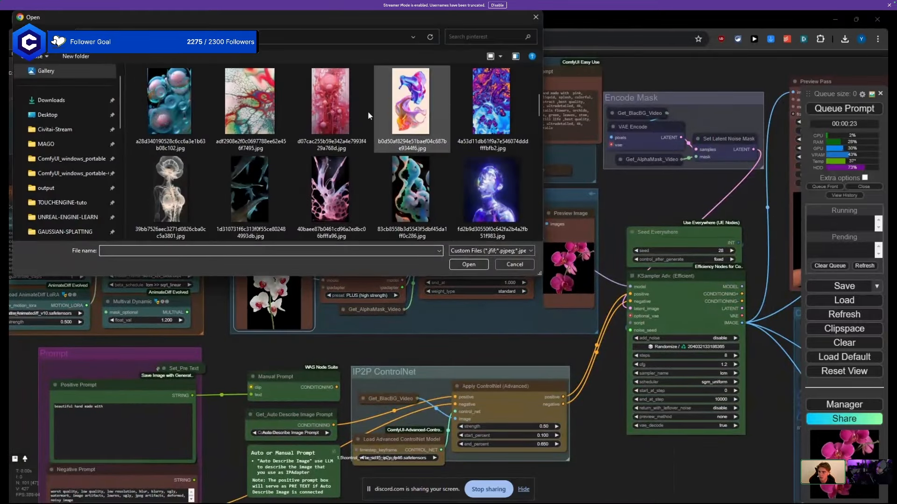
pyautogui.click(406, 109)
pyautogui.click(341, 108)
pyautogui.click(490, 106)
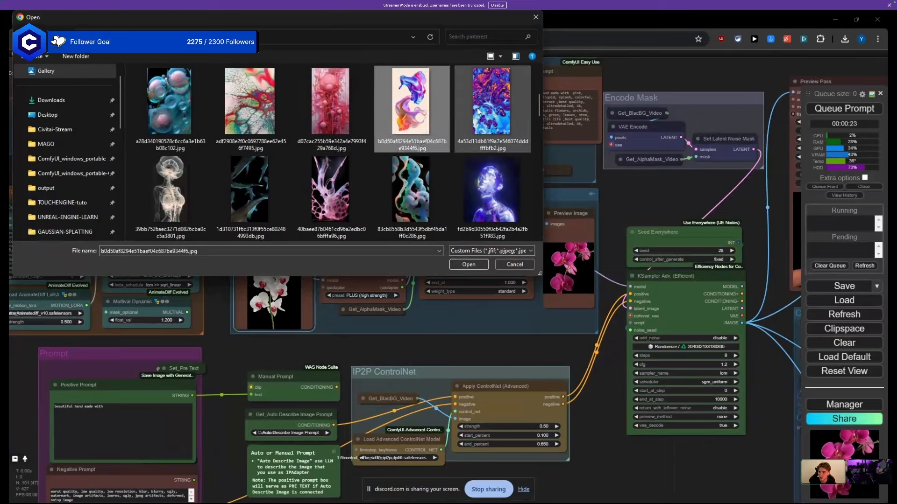
pyautogui.click(506, 264)
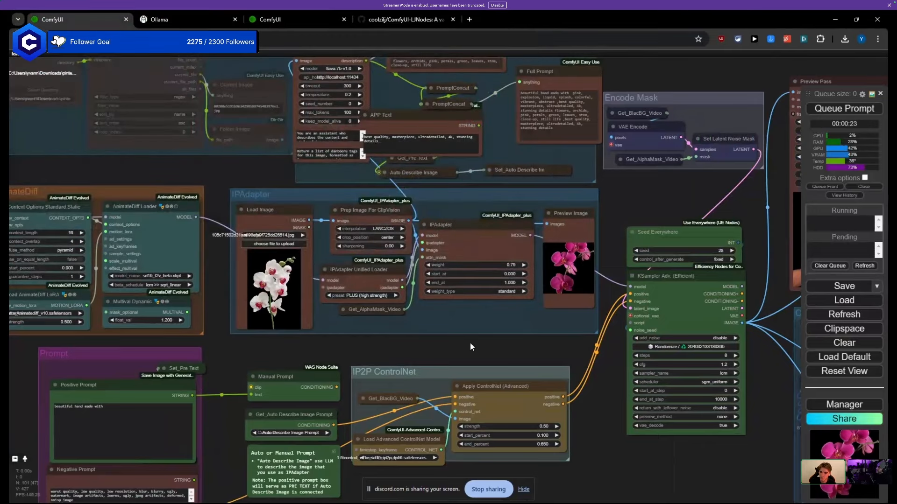
# Step: Examine the Preview Pass video and the Encode Mask, Compose Background Result and Save To Custom Folder groups around the KSampler
pyautogui.moveTo(470, 343); pyautogui.dragTo(136, 340)
pyautogui.scroll(-3, 148, 336)
pyautogui.moveTo(230, 236); pyautogui.dragTo(136, 260)
pyautogui.scroll(1, 395, 284)
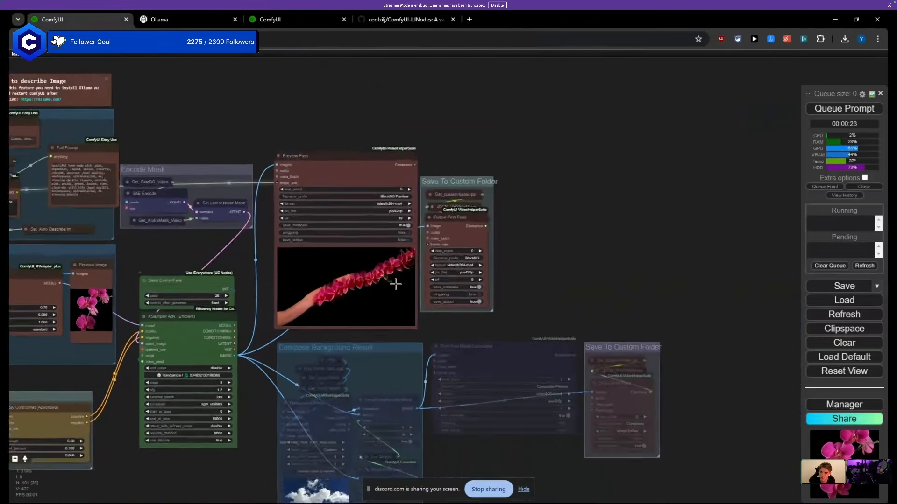
pyautogui.scroll(1, 395, 284)
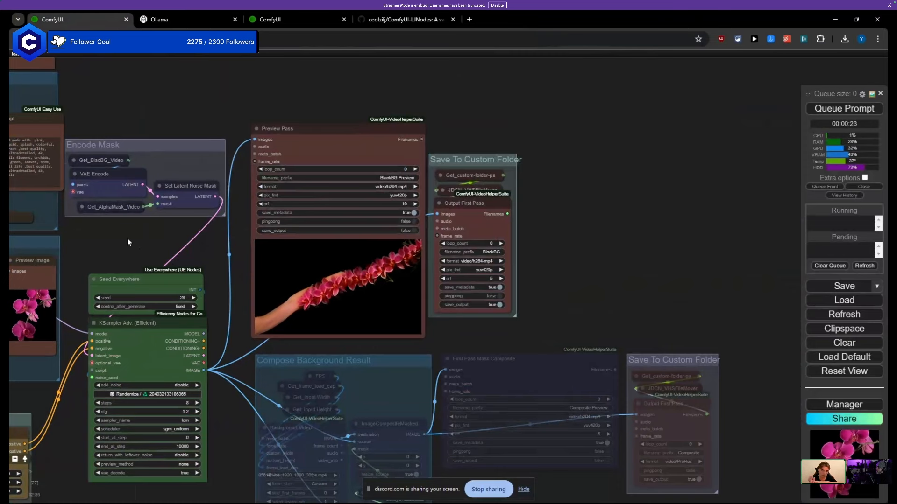
pyautogui.moveTo(127, 237); pyautogui.dragTo(180, 250)
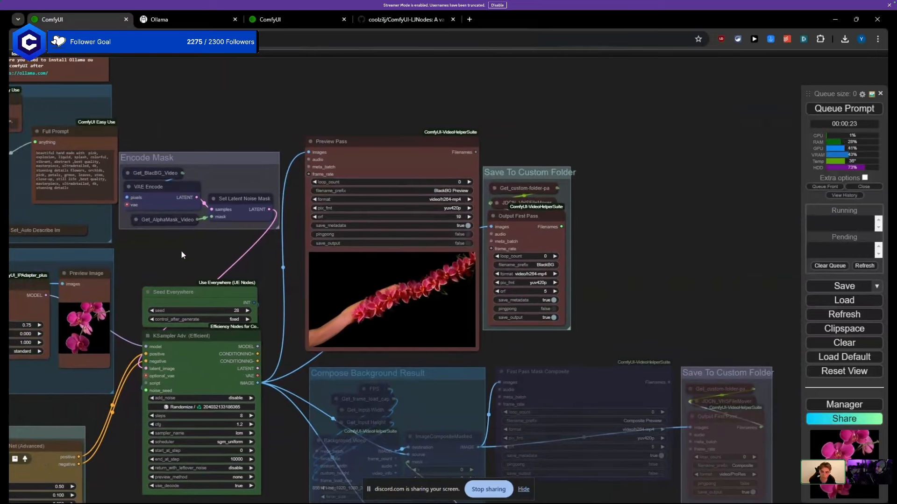
pyautogui.click(380, 271)
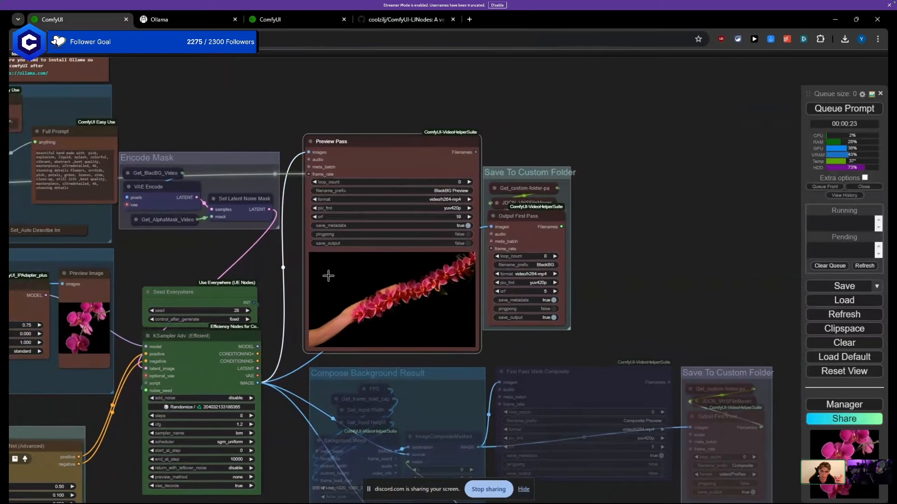
pyautogui.moveTo(189, 249); pyautogui.dragTo(413, 196)
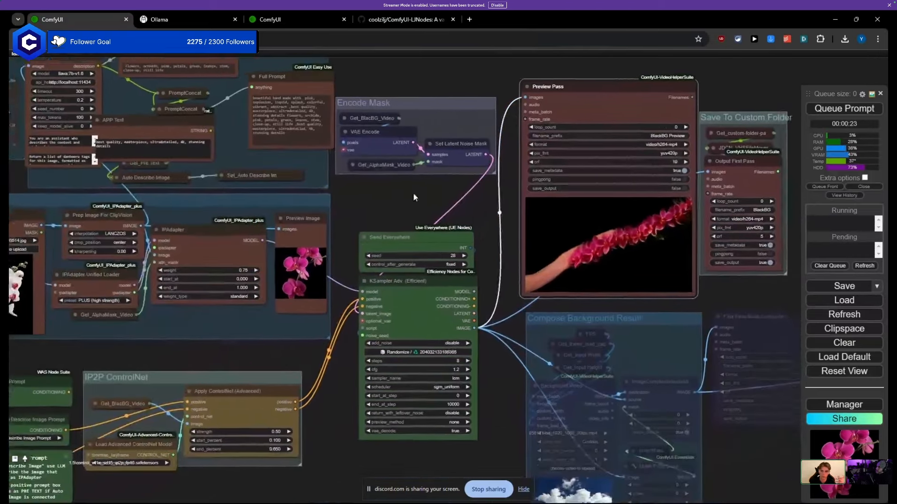
# Step: Check the Get_Auto Describe Image Prompt node and queue the workflow with the white orchid as the IPAdapter reference
pyautogui.moveTo(232, 337); pyautogui.dragTo(358, 335)
pyautogui.scroll(-3, 359, 335)
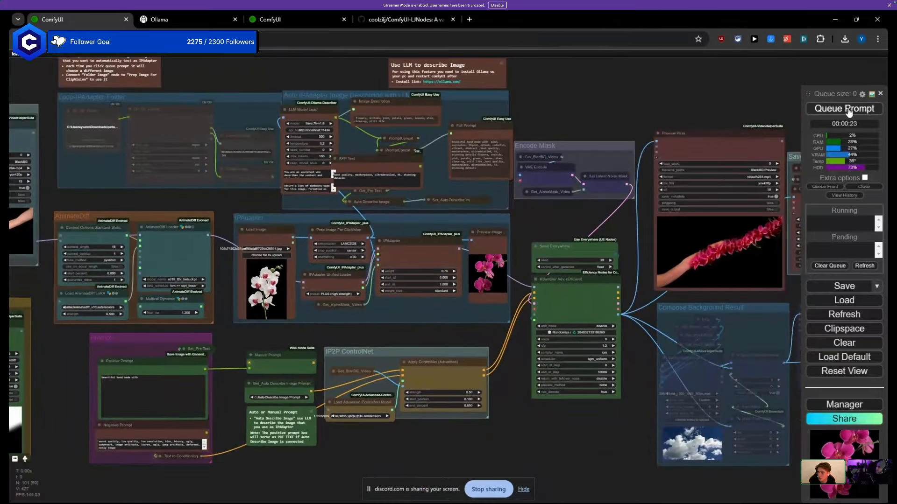
pyautogui.scroll(5, 323, 438)
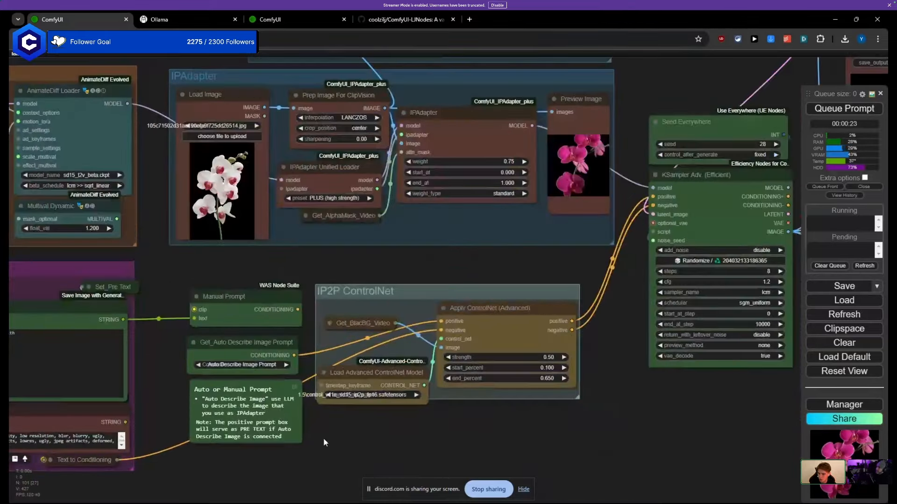
pyautogui.click(248, 359)
pyautogui.scroll(-4, 199, 339)
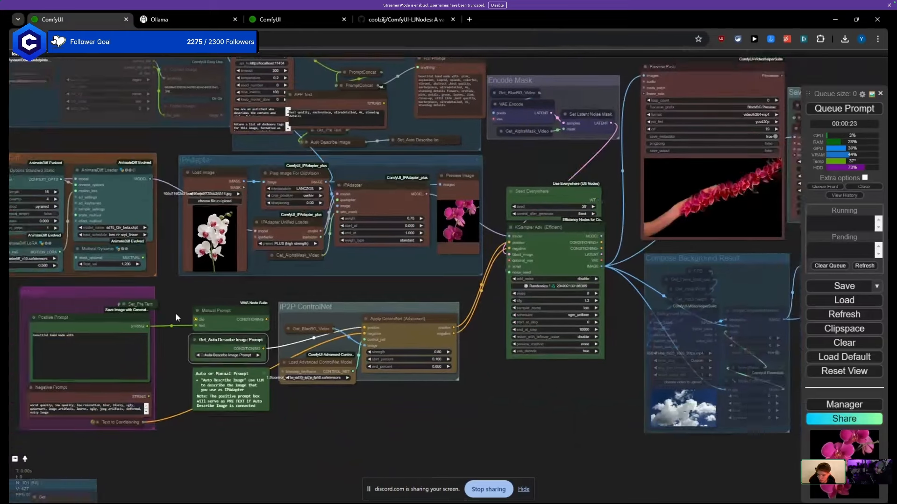
pyautogui.moveTo(176, 315); pyautogui.dragTo(158, 401)
pyautogui.click(851, 110)
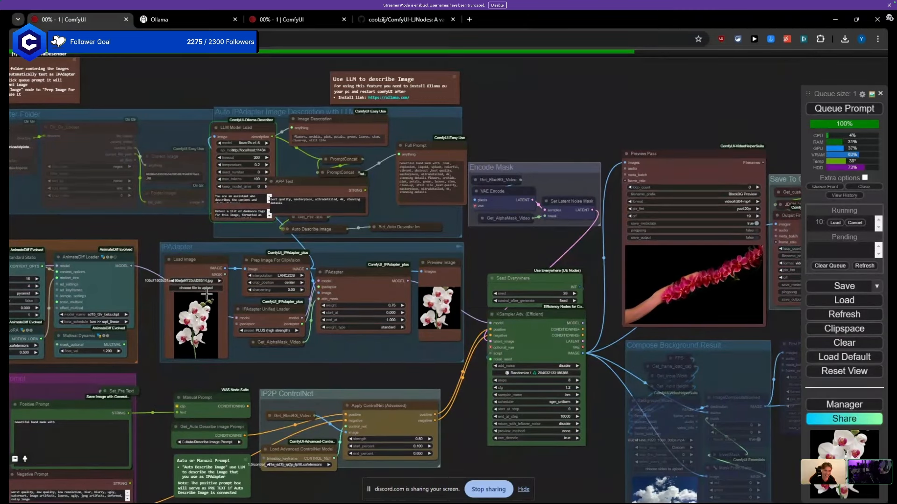
# Step: Nudge the Load Image node slightly up and right inside the IPAdapter group, keeping the white orchid loaded
pyautogui.click(179, 287)
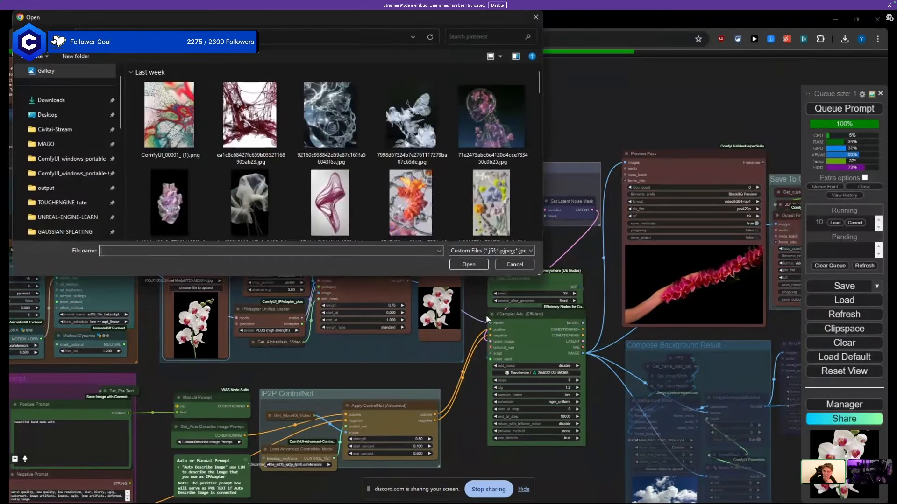
pyautogui.click(514, 265)
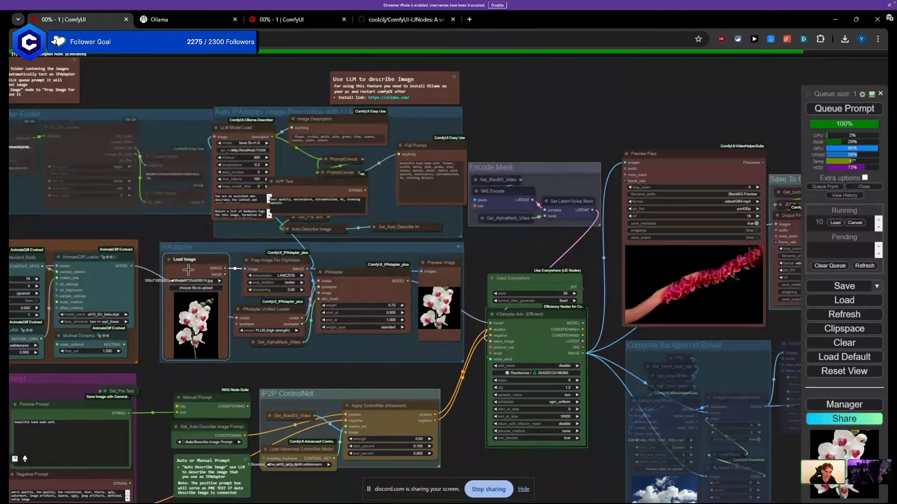
pyautogui.scroll(5, 188, 270)
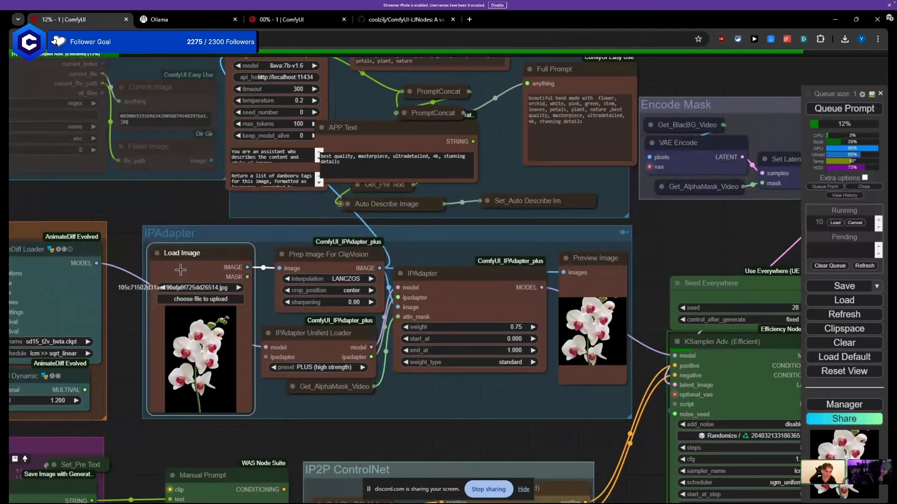
pyautogui.moveTo(183, 271); pyautogui.dragTo(186, 267)
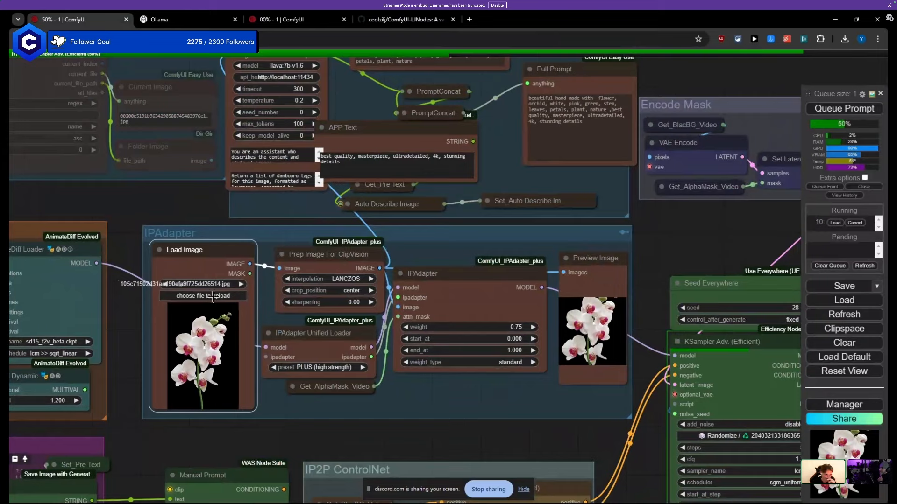
# Step: Compare the generated Image Description tags with the Full Prompt text for the white orchid
pyautogui.scroll(-6, 127, 361)
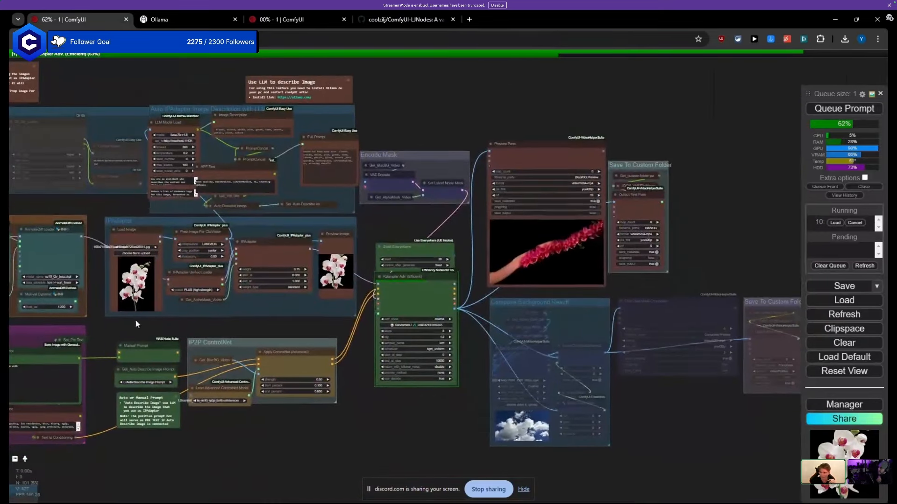
pyautogui.scroll(4, 231, 208)
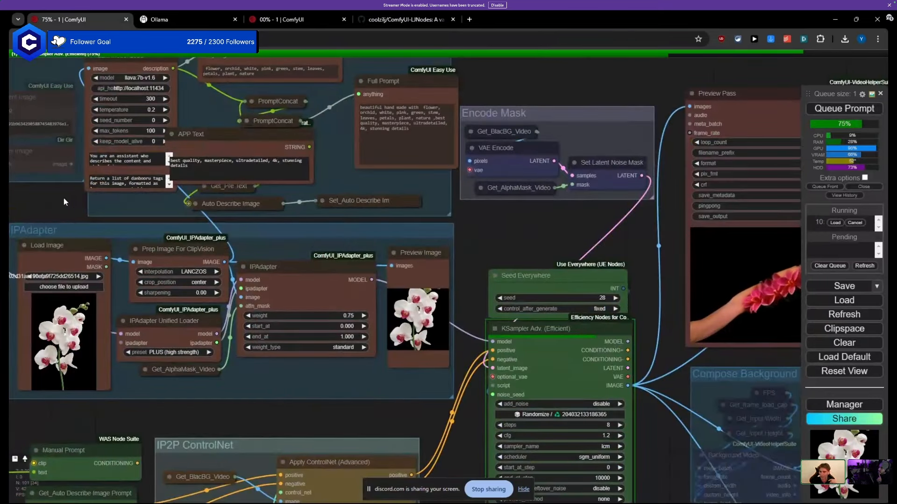
pyautogui.moveTo(63, 200); pyautogui.dragTo(92, 300)
pyautogui.scroll(5, 427, 197)
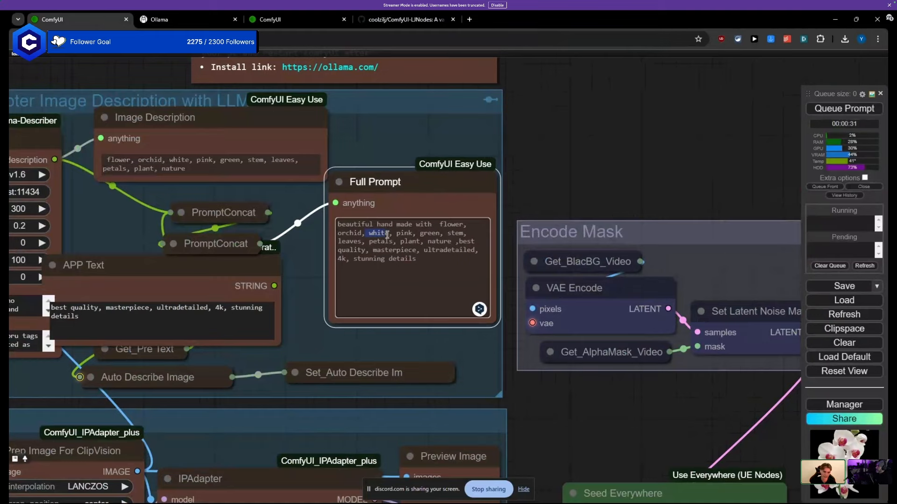
pyautogui.moveTo(186, 172); pyautogui.dragTo(166, 165)
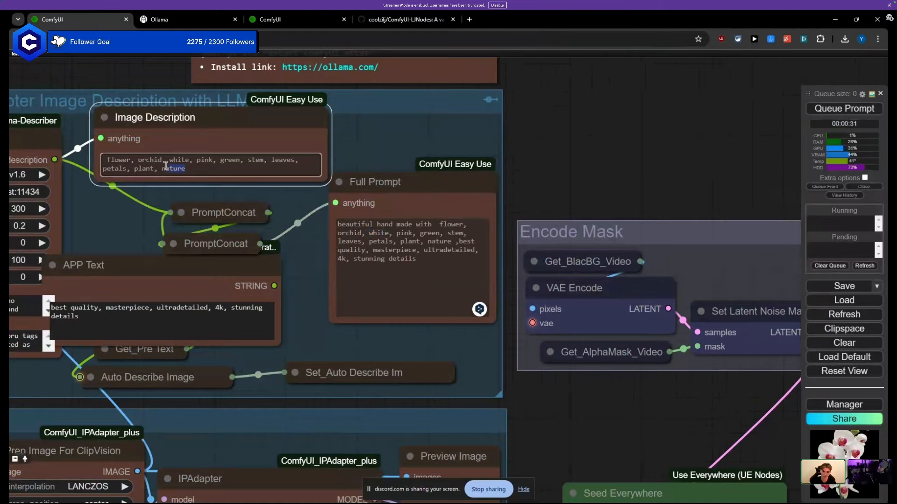
pyautogui.scroll(-6, 158, 201)
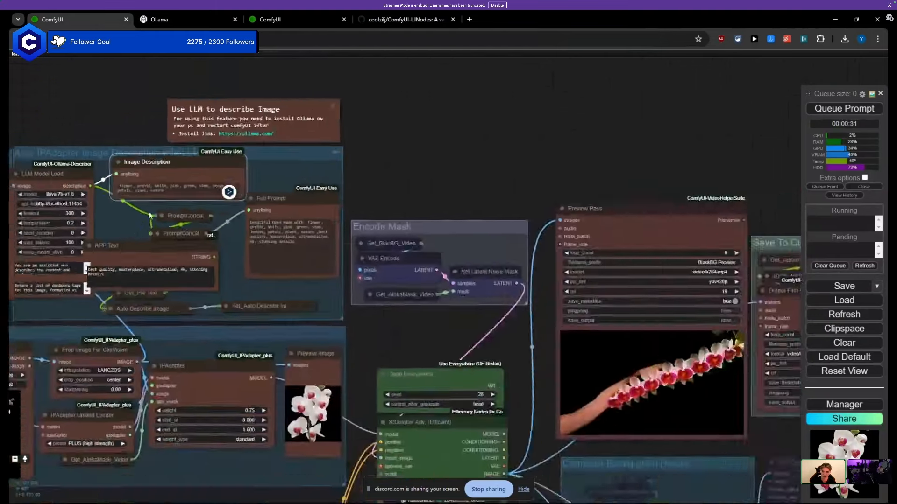
# Step: Load the pink lily picture as the reference in the IPAdapter group's Load Image node
pyautogui.moveTo(75, 335); pyautogui.dragTo(246, 252)
pyautogui.scroll(7, 180, 334)
pyautogui.click(154, 269)
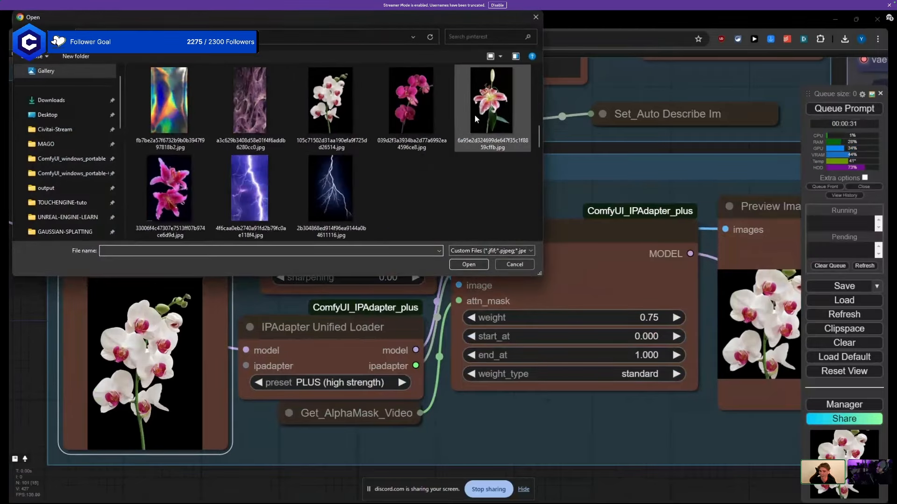
pyautogui.doubleClick(166, 200)
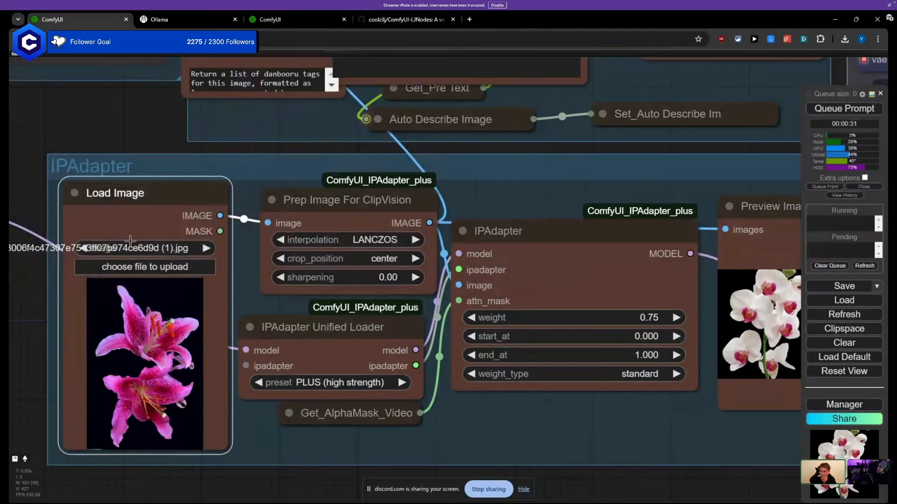
# Step: Inspect the orchid arm in the Preview Pass video, and queue the workflow with the pink lily reference
pyautogui.scroll(-2, 339, 299)
pyautogui.scroll(-7, 449, 288)
pyautogui.moveTo(547, 248); pyautogui.dragTo(410, 260)
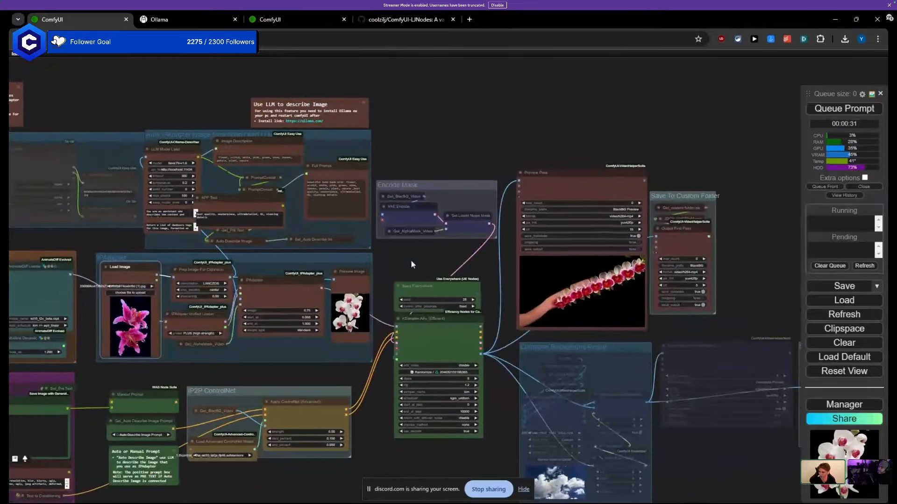
pyautogui.scroll(7, 618, 283)
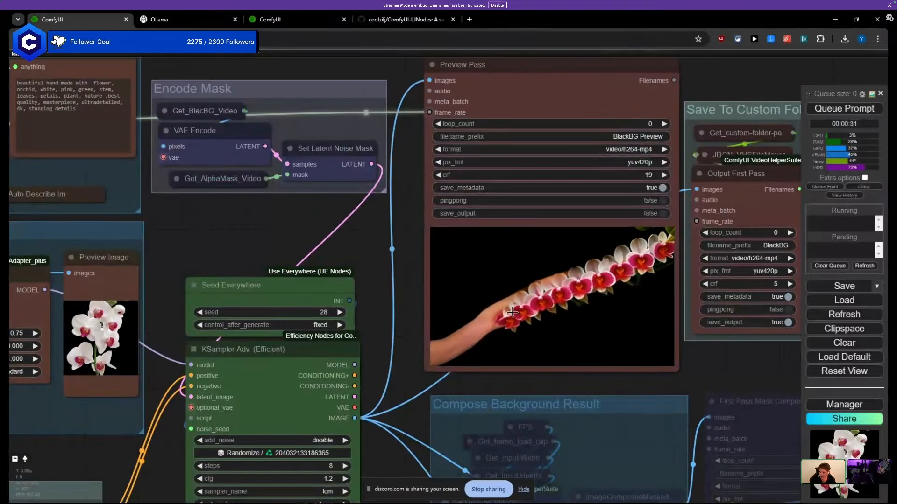
pyautogui.scroll(-5, 429, 288)
pyautogui.moveTo(374, 265); pyautogui.dragTo(487, 259)
pyautogui.click(846, 111)
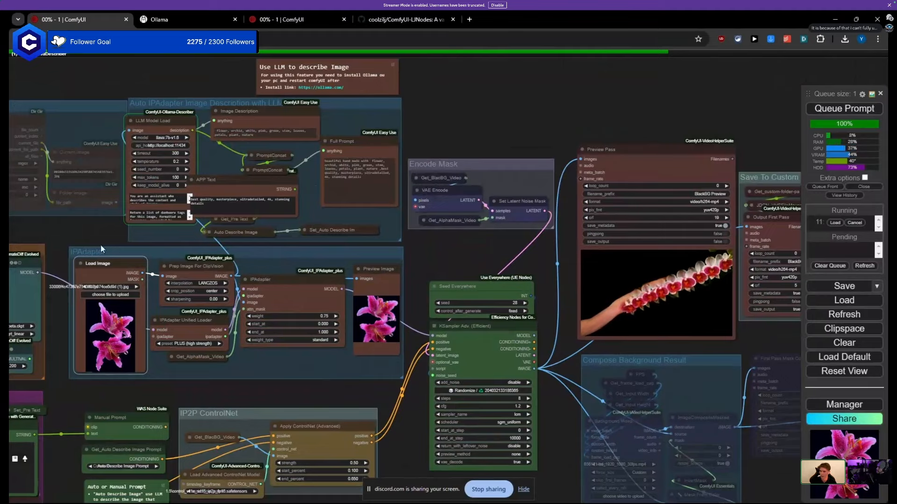
# Step: Move the LLM Model Load node slightly up and right inside the Auto IPAdapter Image Description group
pyautogui.scroll(5, 133, 288)
pyautogui.moveTo(132, 216); pyautogui.dragTo(160, 196)
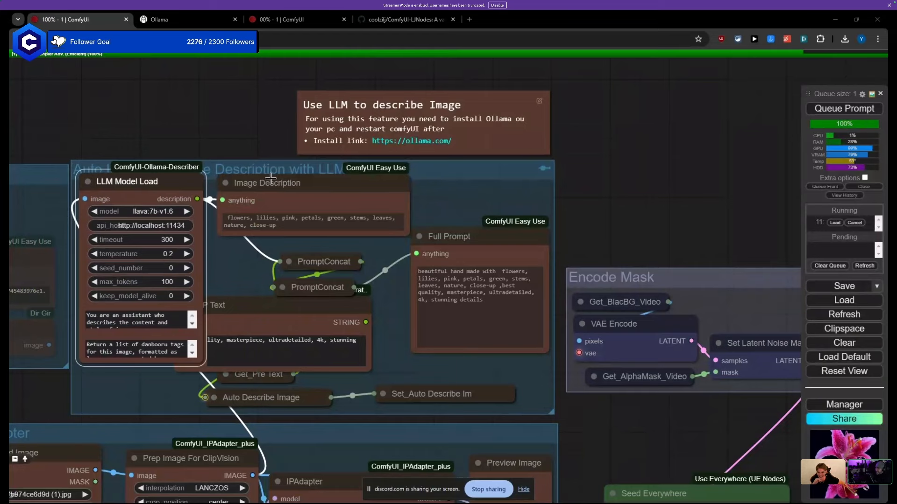
pyautogui.scroll(-1, 213, 234)
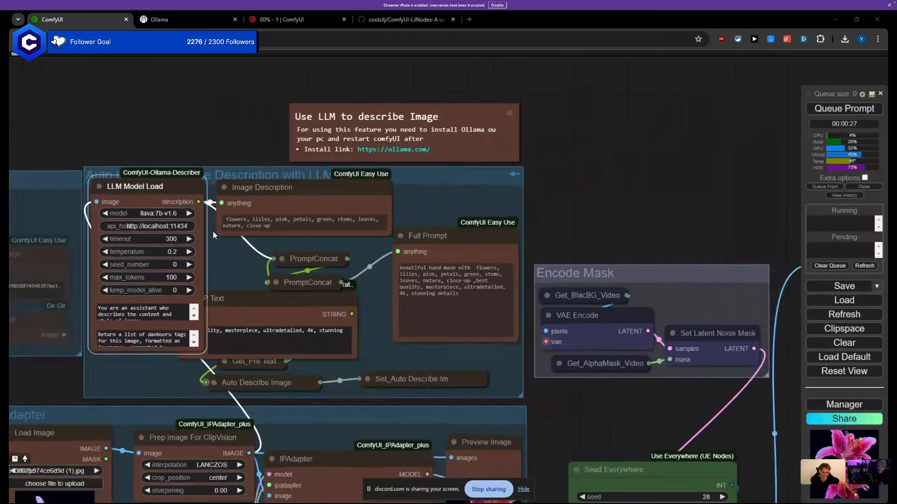
# Step: Move the Image Description node down just above the lily picture in the IPAdapter group's Load Image node and enlarge it slightly
pyautogui.scroll(-5, 212, 234)
pyautogui.moveTo(107, 322); pyautogui.dragTo(94, 286)
pyautogui.scroll(1, 236, 181)
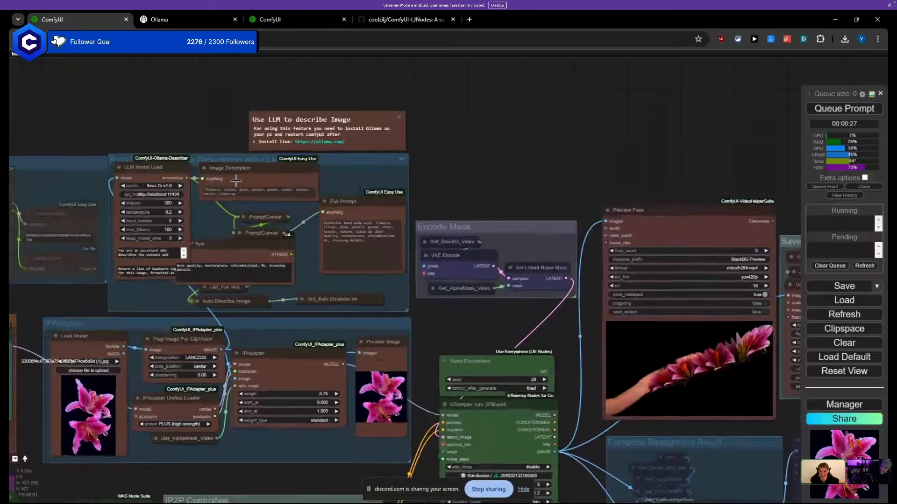
pyautogui.scroll(5, 236, 181)
pyautogui.moveTo(237, 180); pyautogui.dragTo(146, 366)
pyautogui.moveTo(33, 376); pyautogui.dragTo(239, 160)
pyautogui.moveTo(298, 148); pyautogui.dragTo(125, 179)
pyautogui.scroll(6, 131, 331)
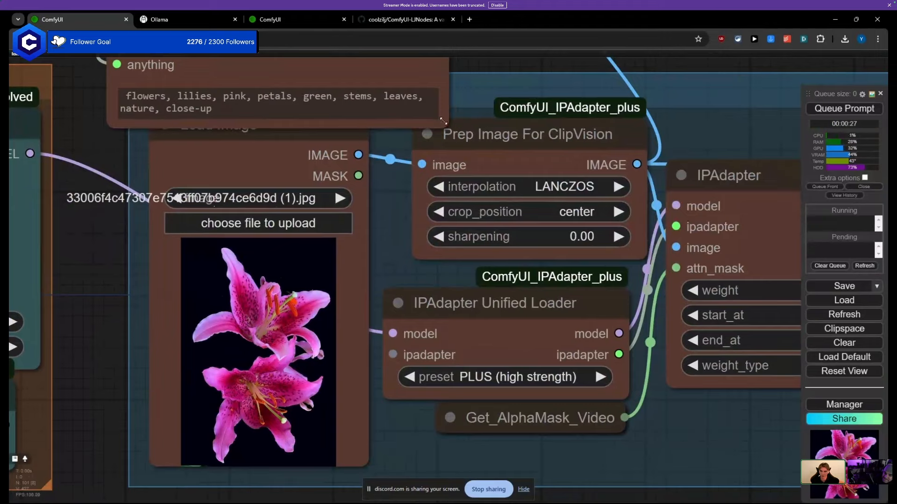
pyautogui.moveTo(442, 121)
pyautogui.mouseDown()
pyautogui.moveTo(470, 162)
pyautogui.moveTo(523, 157)
pyautogui.moveTo(537, 143)
pyautogui.moveTo(450, 129)
pyautogui.mouseUp()
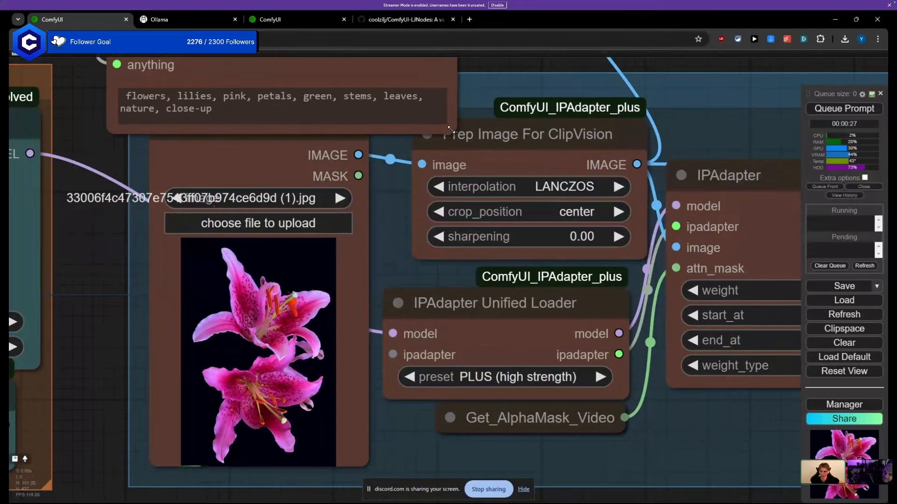
# Step: Review the image description and full prompt in the Auto IPAdapter Image Description group, and the Positive Prompt node in the Prompt group
pyautogui.scroll(-7, 451, 130)
pyautogui.moveTo(261, 108); pyautogui.dragTo(182, 260)
pyautogui.moveTo(263, 235); pyautogui.dragTo(85, 335)
pyautogui.moveTo(282, 172)
pyautogui.mouseDown()
pyautogui.moveTo(306, 151)
pyautogui.moveTo(295, 164)
pyautogui.mouseUp()
pyautogui.click(168, 98)
pyautogui.moveTo(168, 98); pyautogui.dragTo(266, 61)
pyautogui.scroll(-2, 156, 179)
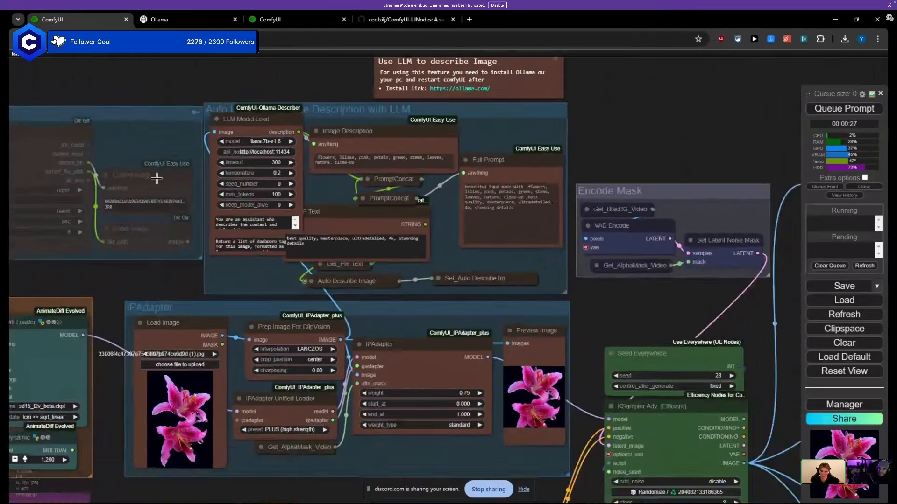
pyautogui.scroll(-3, 157, 178)
pyautogui.moveTo(132, 245); pyautogui.dragTo(324, 176)
pyautogui.click(238, 359)
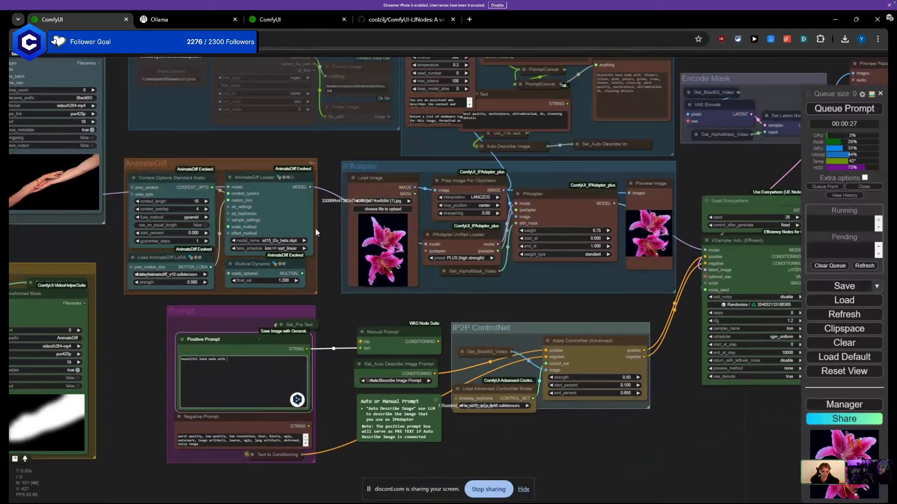
pyautogui.click(326, 180)
pyautogui.moveTo(369, 147); pyautogui.dragTo(101, 294)
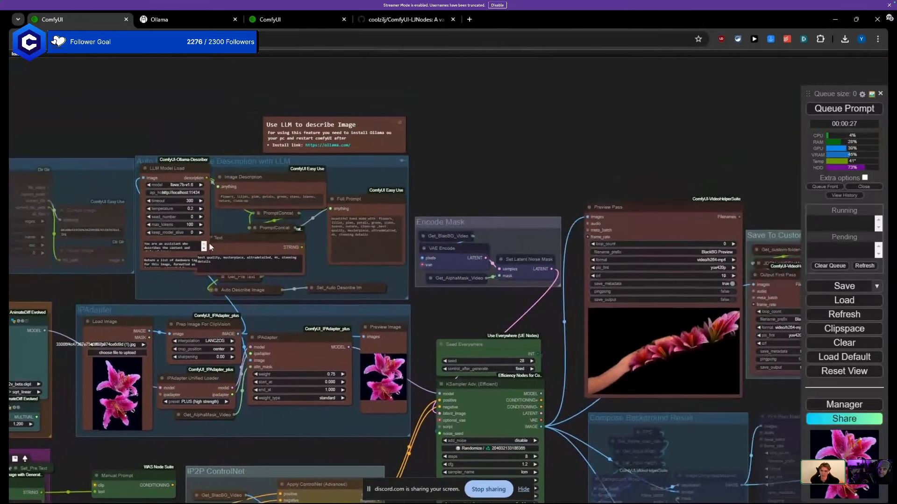
# Step: Move the LLM Model Load node slightly down inside its group, and inspect the lily arm in the Preview Pass video
pyautogui.moveTo(184, 173); pyautogui.dragTo(181, 163)
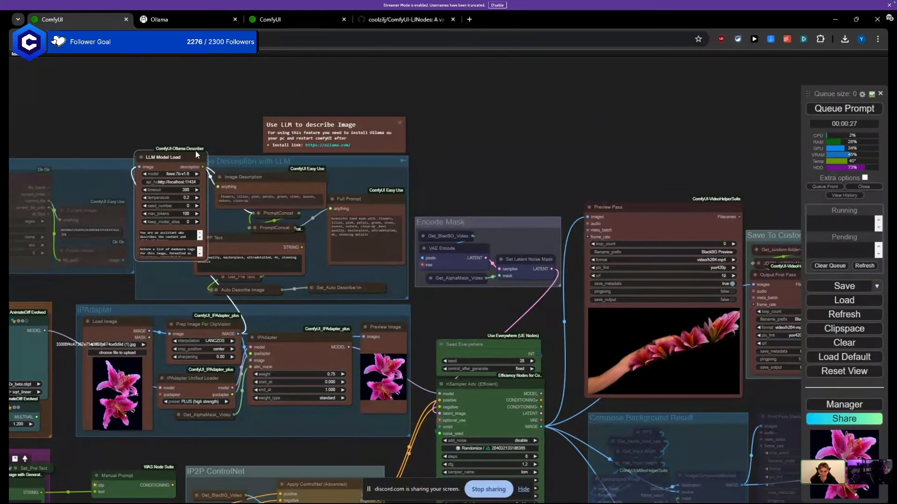
pyautogui.moveTo(196, 150); pyautogui.dragTo(202, 171)
pyautogui.moveTo(202, 133); pyautogui.dragTo(117, 85)
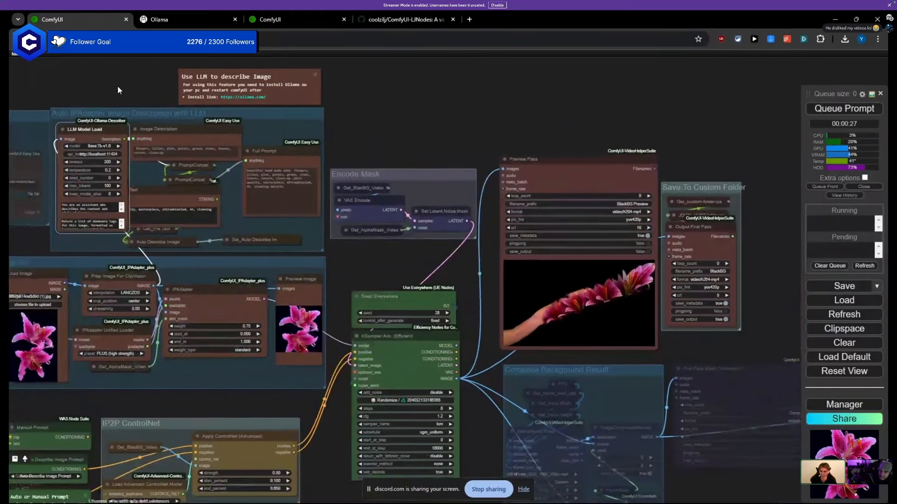
pyautogui.moveTo(346, 246); pyautogui.dragTo(132, 219)
pyautogui.scroll(6, 345, 278)
pyautogui.scroll(-1, 420, 269)
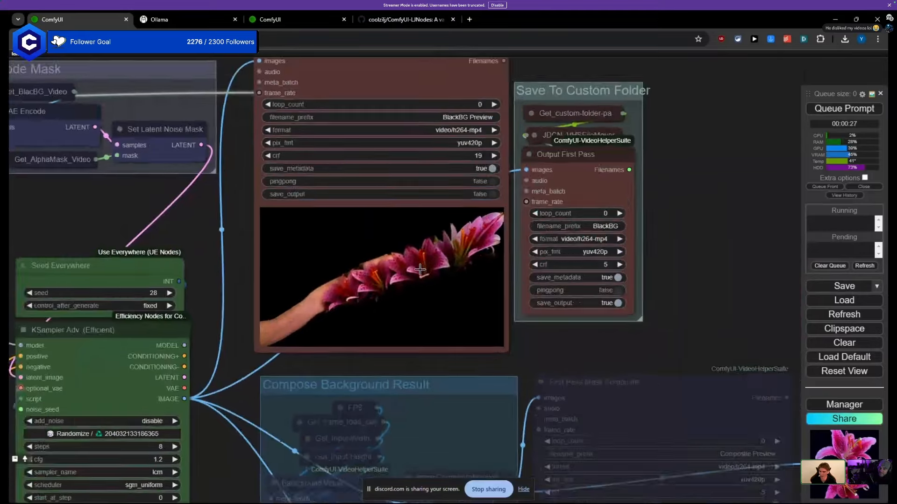
# Step: Set frame_load_cap to 100 on the Input Video node in the Video Loader group
pyautogui.scroll(-5, 420, 269)
pyautogui.moveTo(198, 240); pyautogui.dragTo(377, 190)
pyautogui.moveTo(228, 301); pyautogui.dragTo(524, 341)
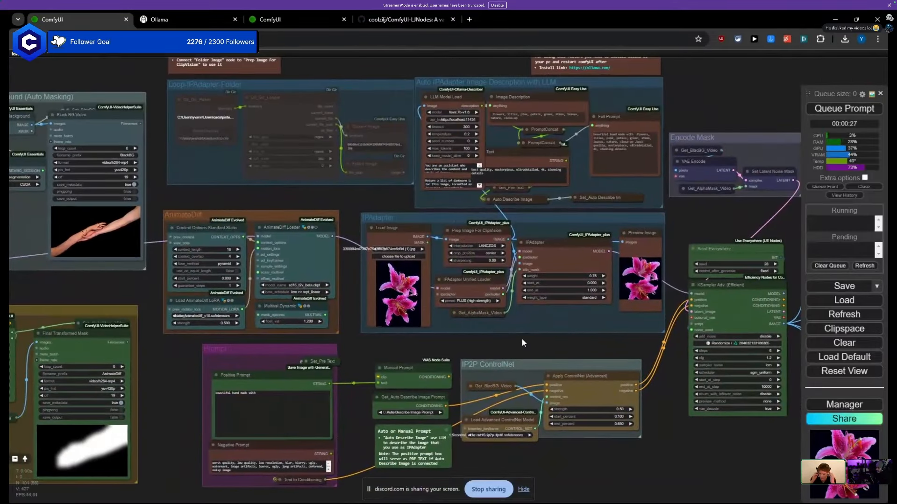
pyautogui.moveTo(173, 386); pyautogui.dragTo(433, 327)
pyautogui.moveTo(283, 237); pyautogui.dragTo(473, 381)
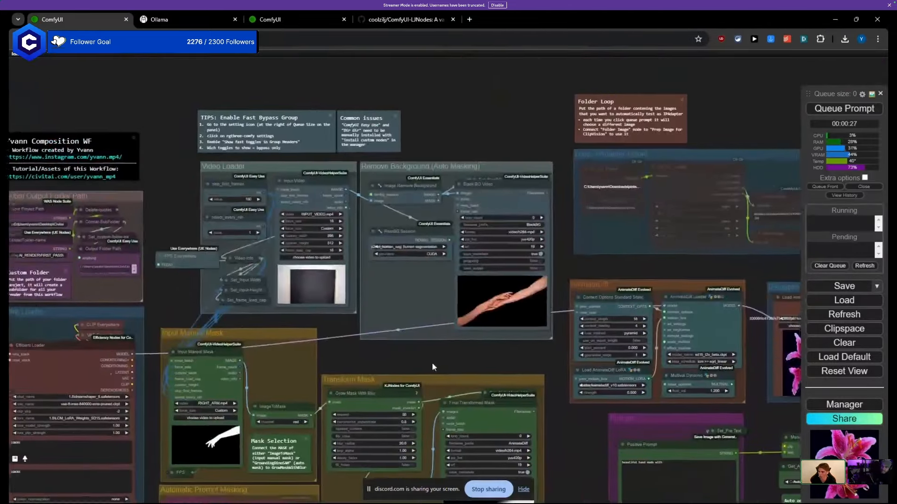
pyautogui.moveTo(365, 348); pyautogui.dragTo(549, 328)
pyautogui.moveTo(103, 322); pyautogui.dragTo(29, 253)
pyautogui.scroll(4, 478, 286)
pyautogui.moveTo(474, 263); pyautogui.dragTo(288, 386)
pyautogui.scroll(-3, 275, 284)
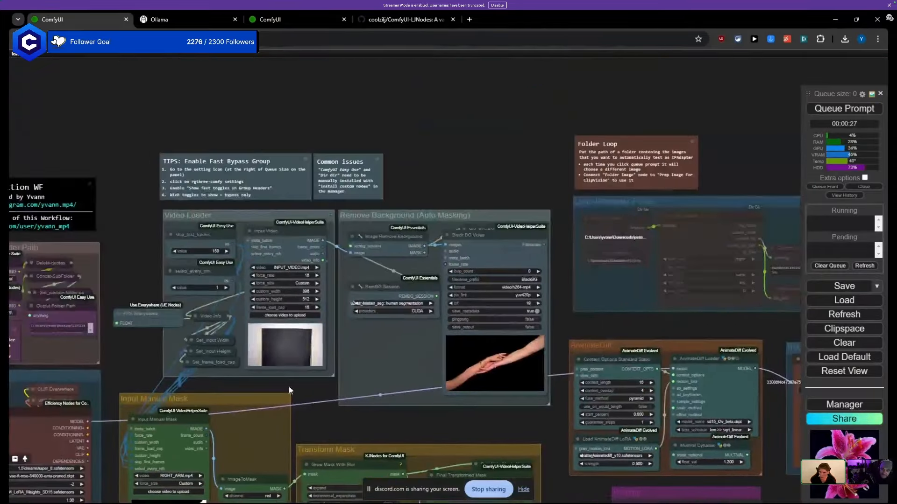
pyautogui.scroll(5, 259, 321)
pyautogui.click(306, 300)
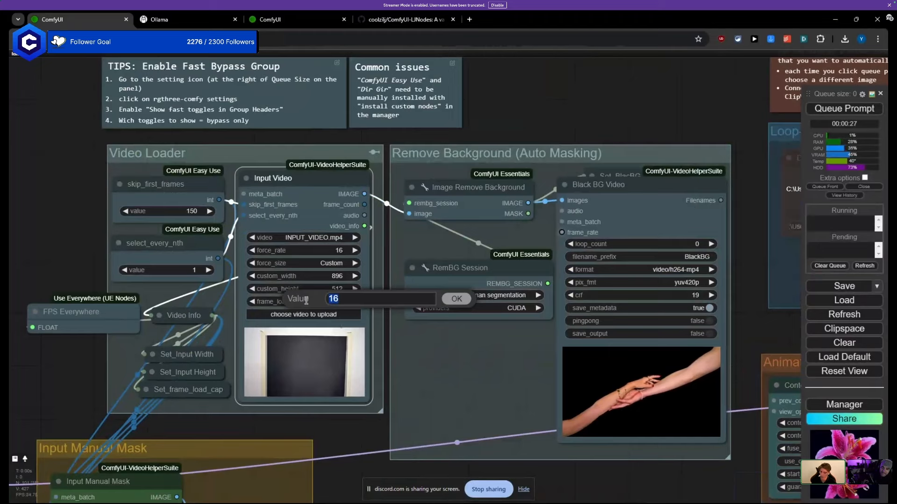
pyautogui.write('100')
pyautogui.press('Return')
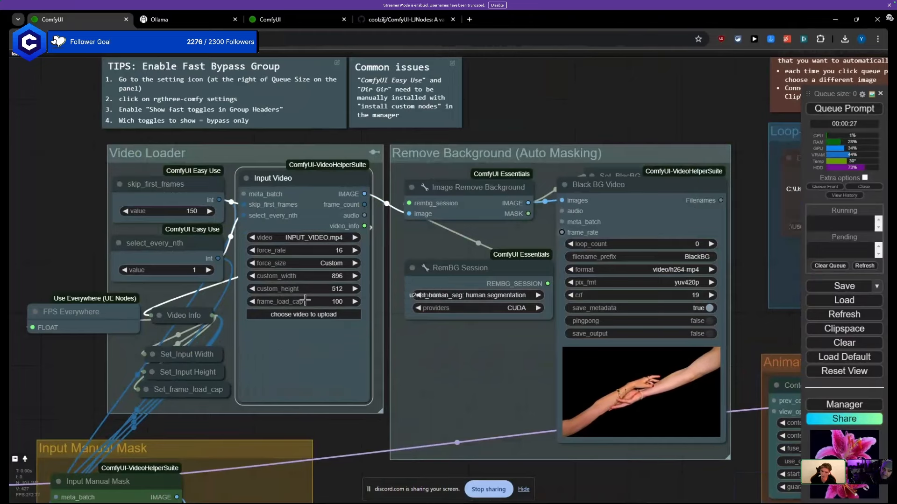
# Step: Set expand to 20 on the Grow Mask With Blur node in the Transform Mask group
pyautogui.scroll(-2, 86, 261)
pyautogui.scroll(5, 296, 276)
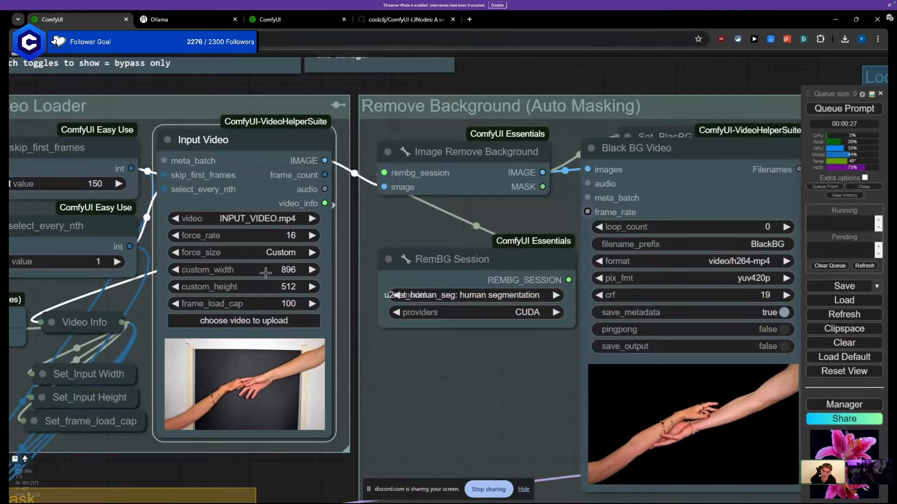
pyautogui.scroll(-8, 265, 274)
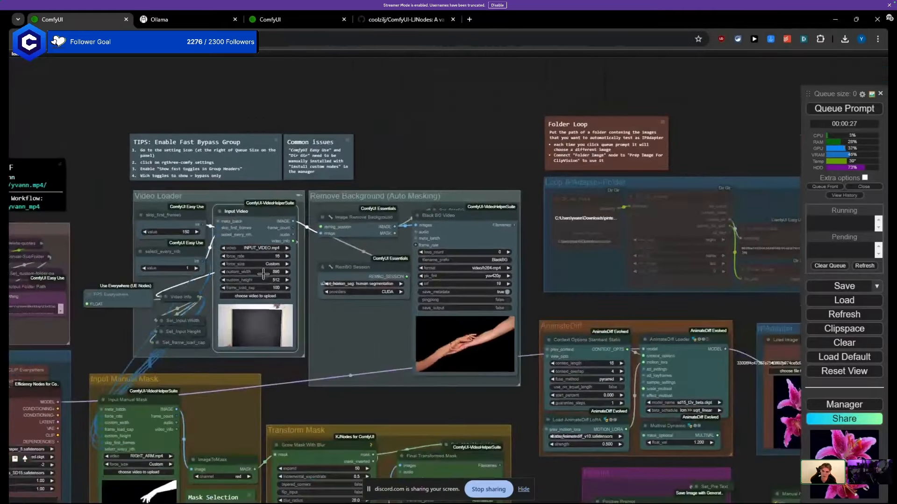
pyautogui.moveTo(287, 421); pyautogui.dragTo(276, 332)
pyautogui.moveTo(262, 267); pyautogui.dragTo(390, 121)
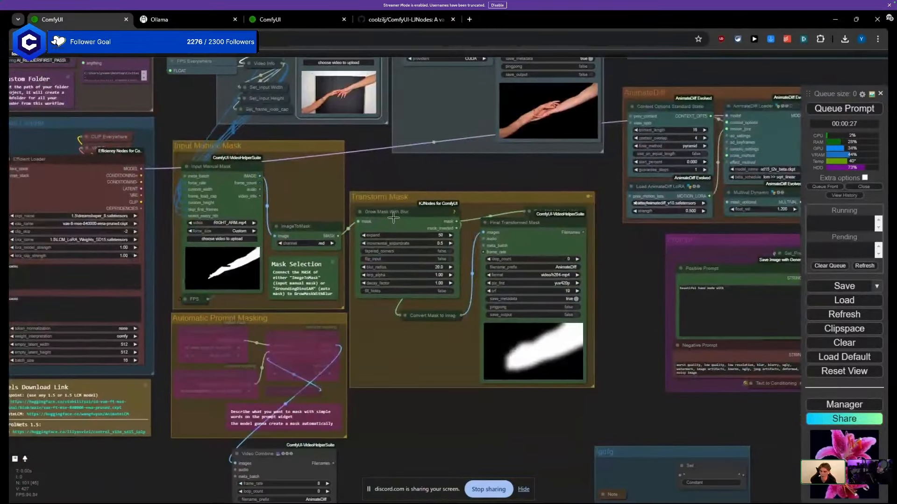
pyautogui.scroll(5, 393, 215)
pyautogui.moveTo(368, 152); pyautogui.dragTo(281, 164)
pyautogui.scroll(5, 332, 230)
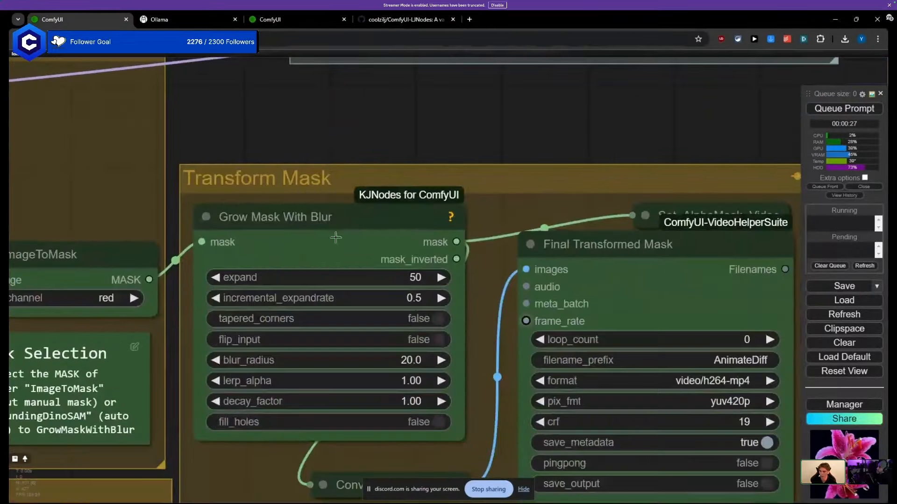
pyautogui.click(379, 278)
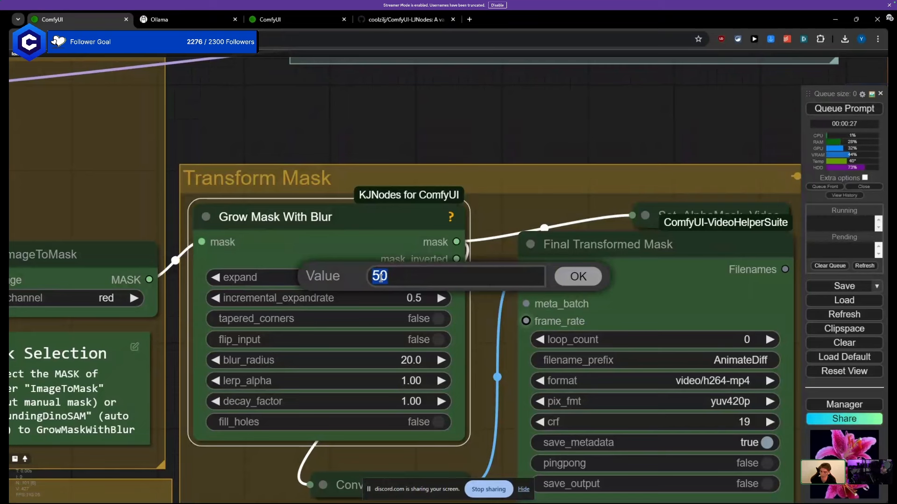
pyautogui.press('Return')
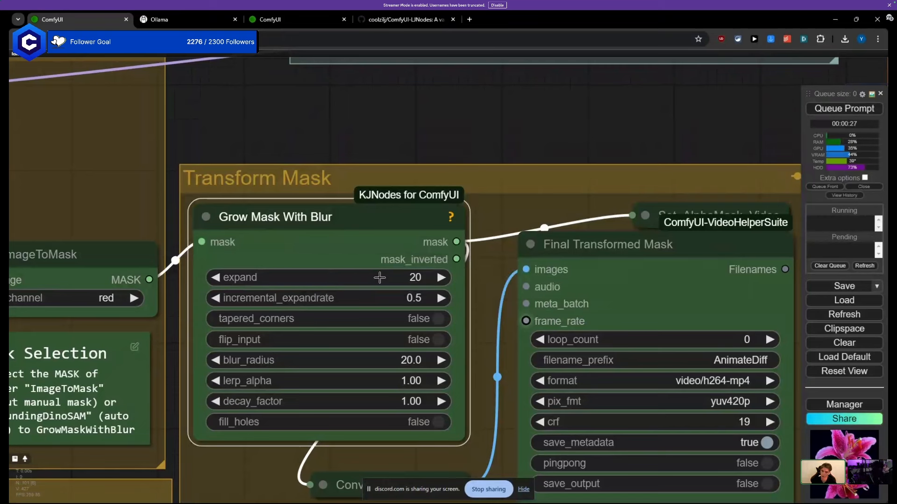
# Step: Set the Grow Mask With Blur node's blur_radius to 15 and its incremental_expandrate to 1.2
pyautogui.click(374, 358)
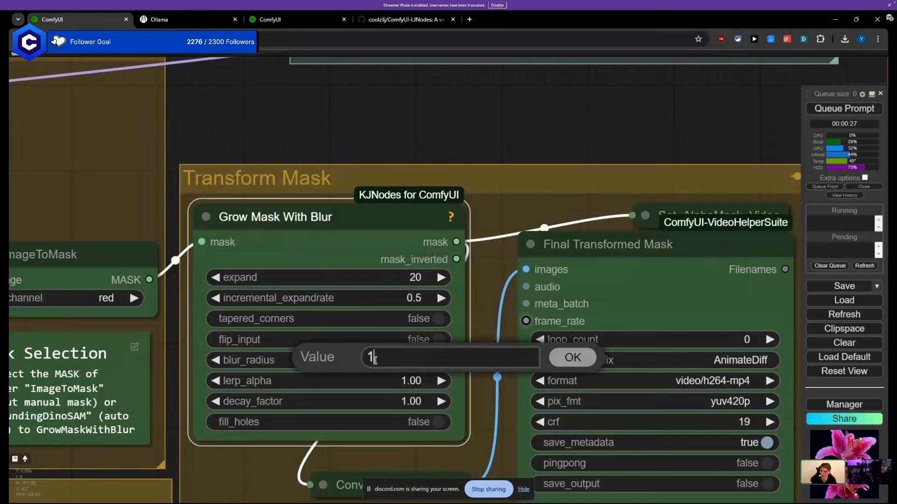
pyautogui.press('Return')
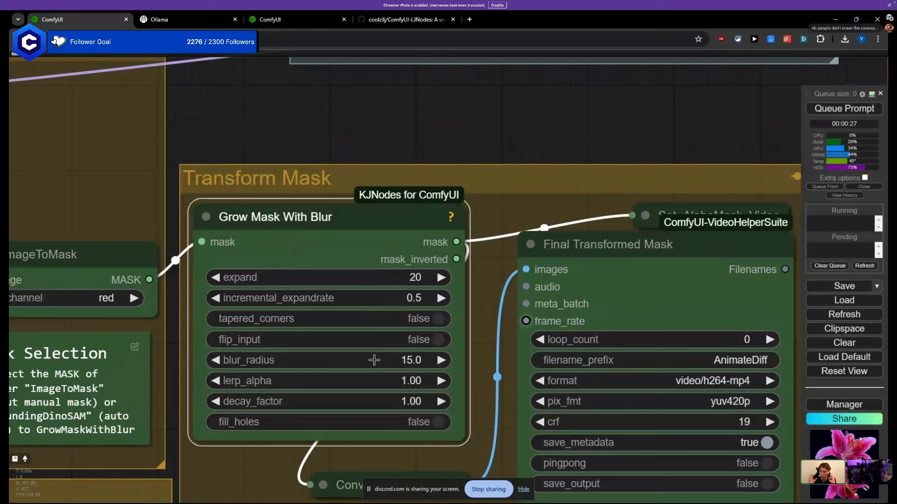
pyautogui.click(374, 360)
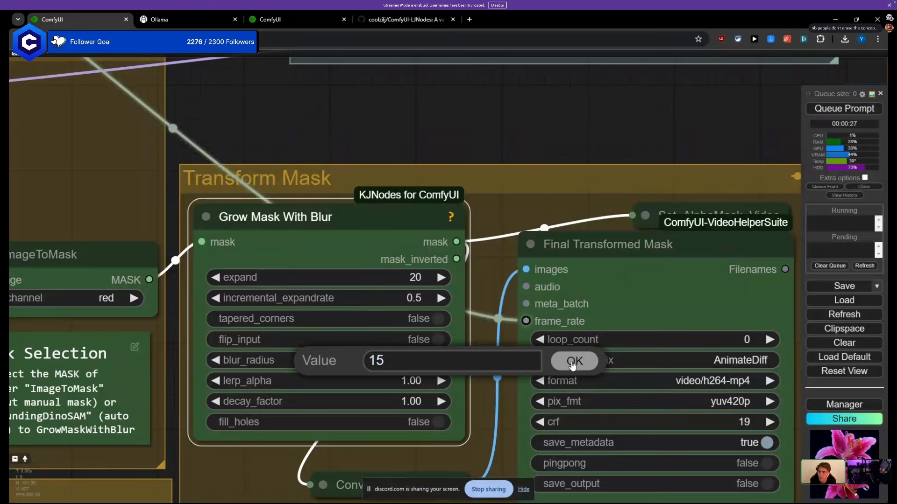
pyautogui.click(574, 361)
pyautogui.click(439, 297)
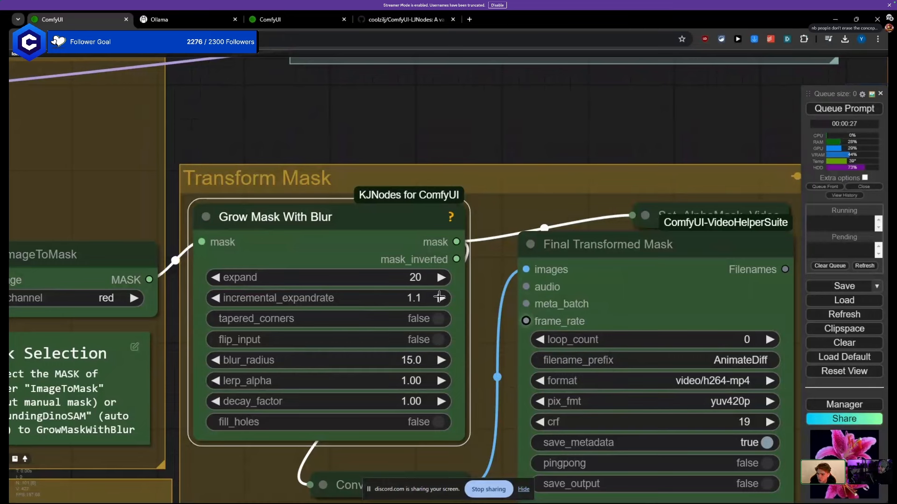
pyautogui.click(439, 297)
pyautogui.click(440, 297)
pyautogui.click(184, 290)
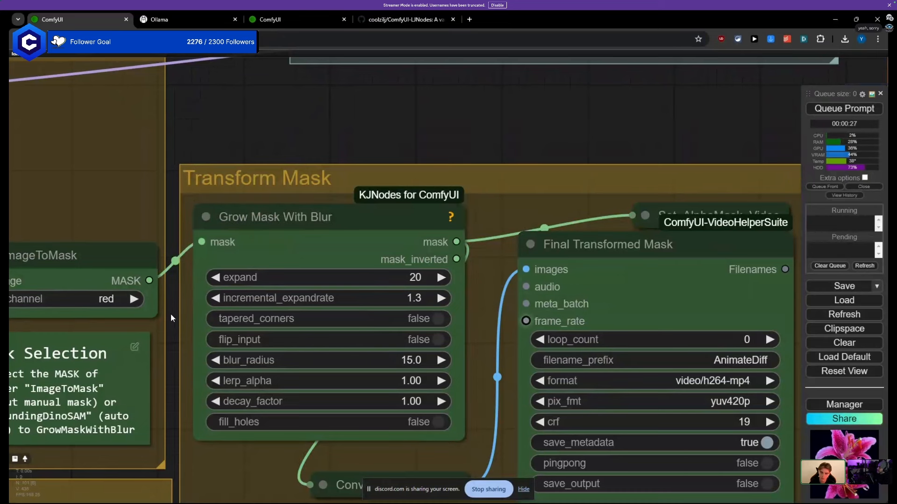
pyautogui.click(217, 302)
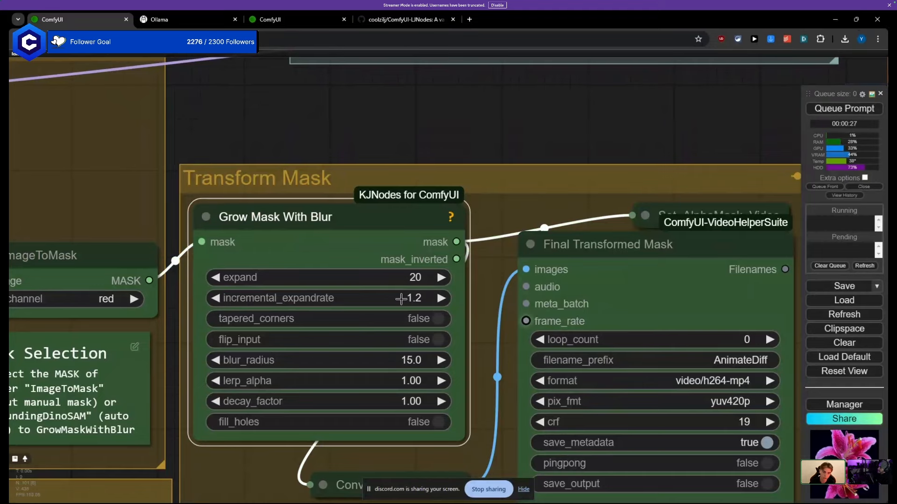
# Step: Set the select_every_nth value to 2 in the Video Loader group
pyautogui.scroll(-6, 357, 278)
pyautogui.click(295, 197)
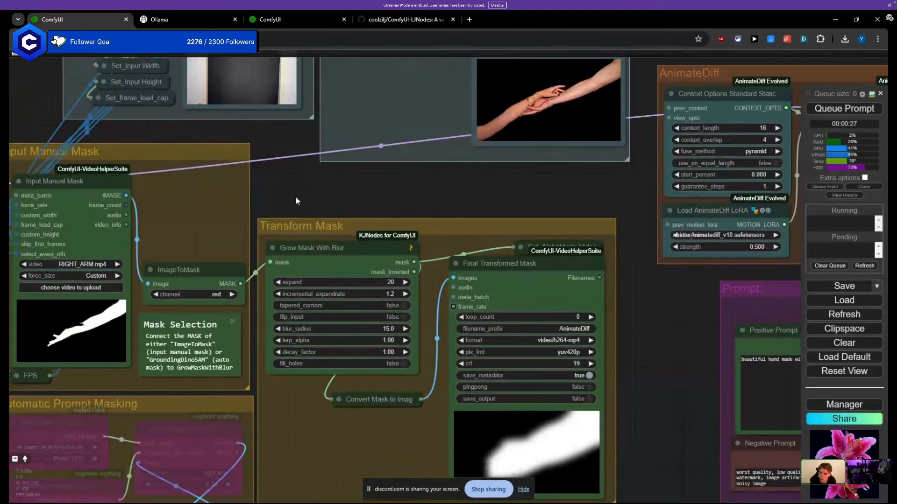
pyautogui.moveTo(289, 184); pyautogui.dragTo(314, 354)
pyautogui.moveTo(349, 378); pyautogui.dragTo(358, 411)
pyautogui.click(190, 193)
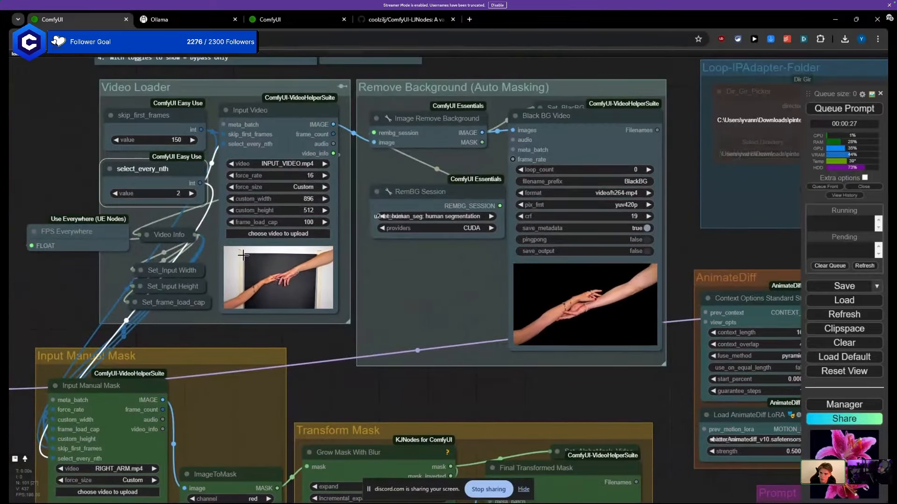
# Step: Check the Grow Mask With Blur settings and queue the workflow with the current lily reference
pyautogui.moveTo(353, 371); pyautogui.dragTo(254, 146)
pyautogui.scroll(3, 300, 293)
pyautogui.scroll(-2, 299, 294)
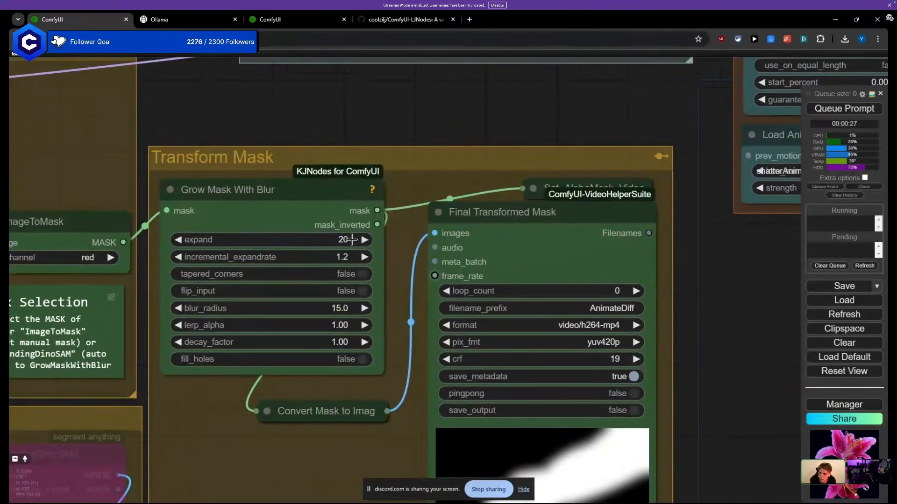
pyautogui.scroll(-4, 221, 174)
pyautogui.moveTo(222, 174); pyautogui.dragTo(94, 192)
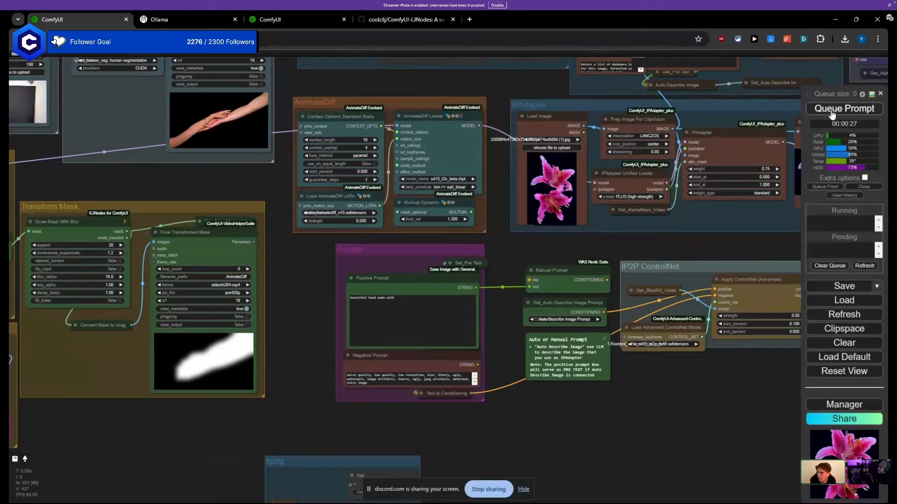
pyautogui.click(551, 148)
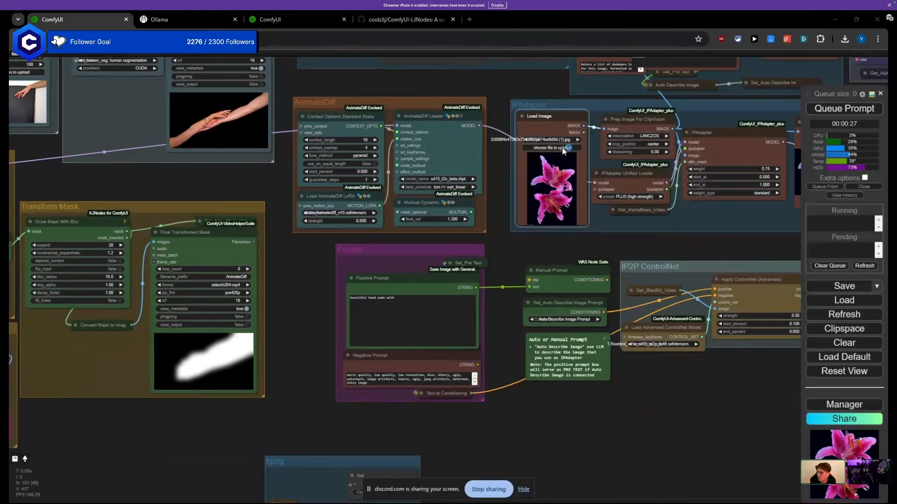
pyautogui.click(514, 264)
pyautogui.hotkey('ctrl', 'Return')
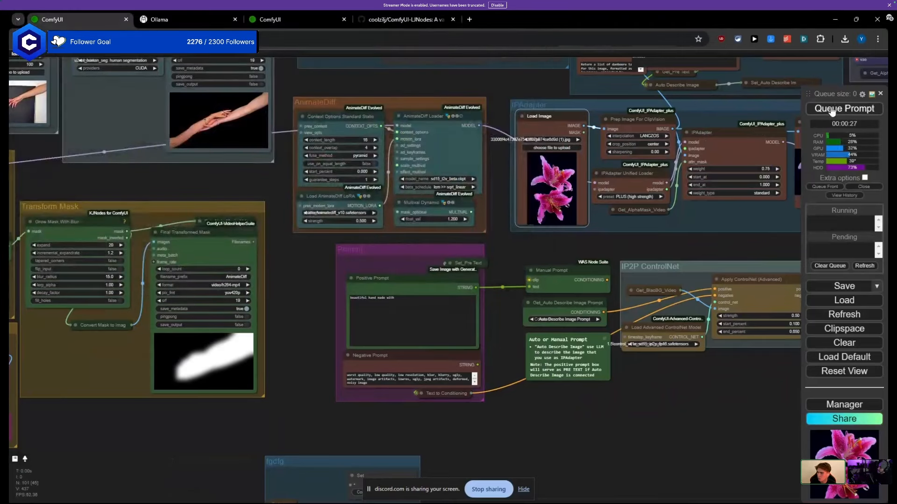
# Step: Examine the Folder Loop note and the bypassed Loop-IPAdapter-Folder group while the workflow runs
pyautogui.moveTo(586, 258); pyautogui.dragTo(487, 252)
pyautogui.scroll(-5, 337, 299)
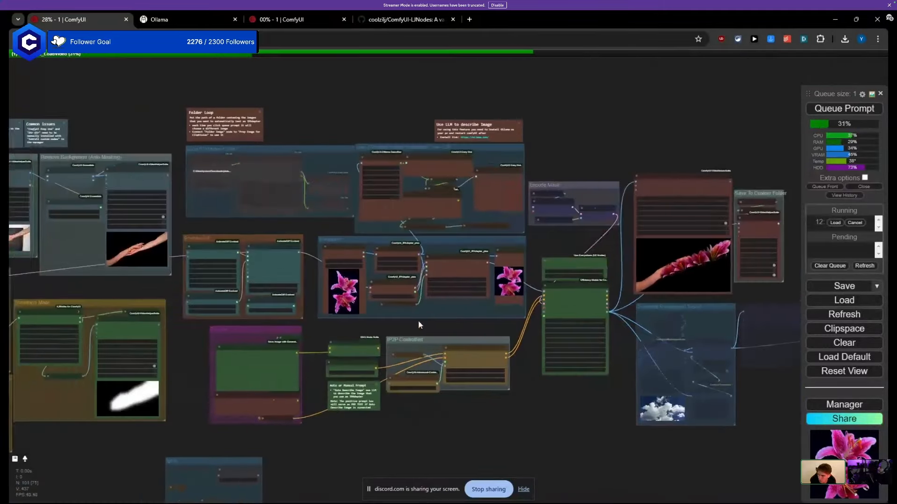
pyautogui.moveTo(419, 320); pyautogui.dragTo(547, 319)
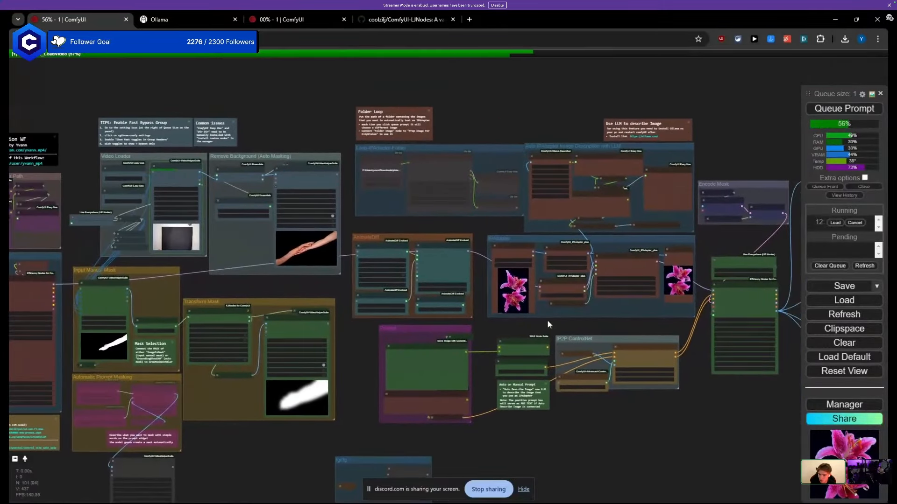
pyautogui.moveTo(317, 282); pyautogui.dragTo(229, 356)
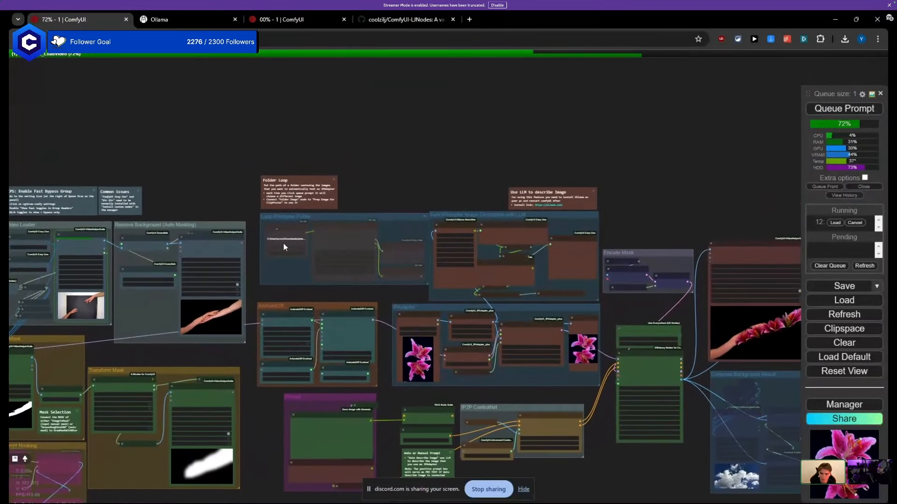
pyautogui.scroll(4, 256, 231)
pyautogui.moveTo(256, 232); pyautogui.dragTo(142, 186)
pyautogui.scroll(4, 114, 176)
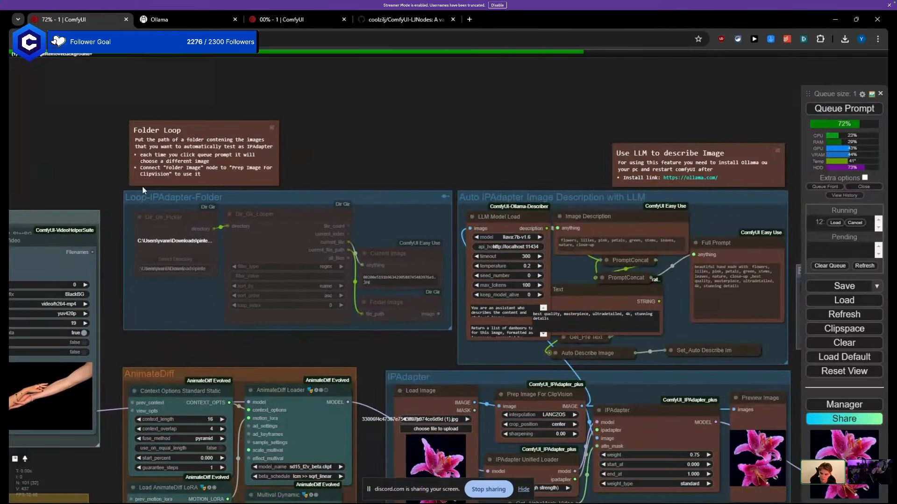
pyautogui.scroll(4, 97, 164)
pyautogui.moveTo(227, 194)
pyautogui.mouseDown()
pyautogui.moveTo(200, 193)
pyautogui.moveTo(220, 194)
pyautogui.mouseUp()
pyautogui.scroll(-3, 390, 231)
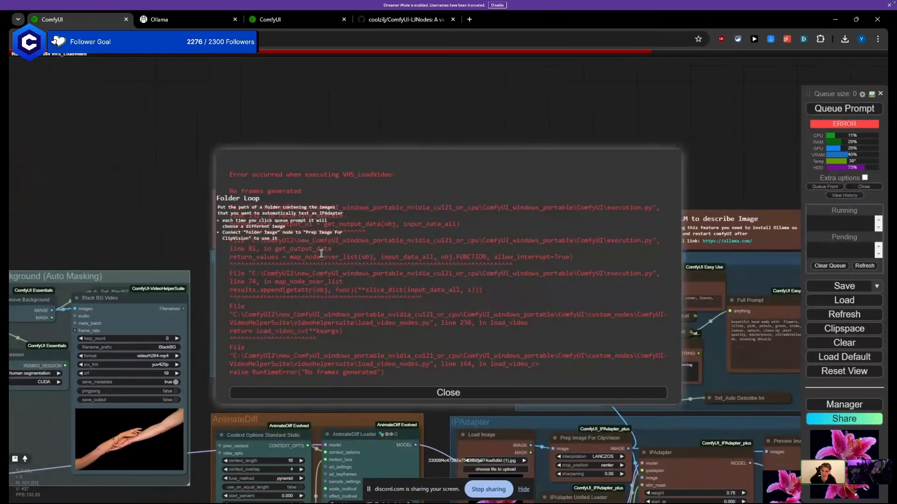
# Step: Dismiss the error, set the skip_first_frames value to 100 in the Video Loader group, and queue the workflow again
pyautogui.click(300, 395)
pyautogui.scroll(-5, 260, 375)
pyautogui.moveTo(277, 314); pyautogui.dragTo(559, 272)
pyautogui.moveTo(354, 356); pyautogui.dragTo(432, 369)
pyautogui.scroll(6, 362, 339)
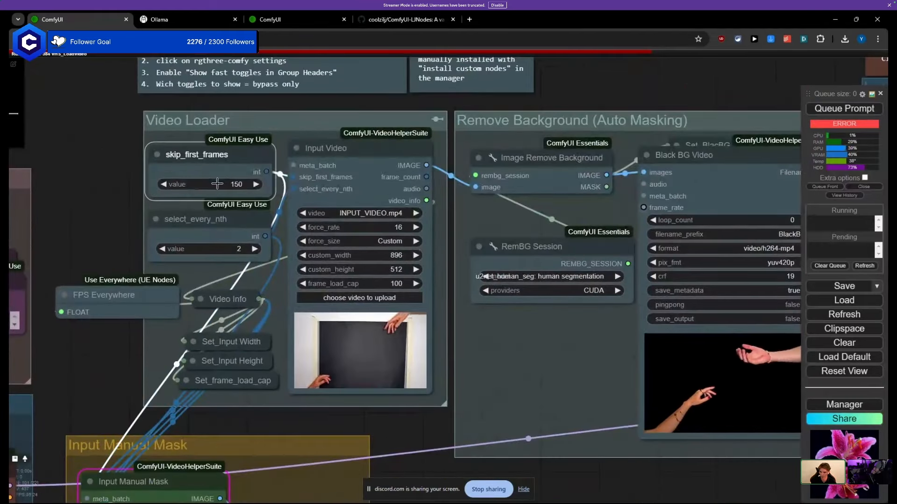
pyautogui.click(217, 184)
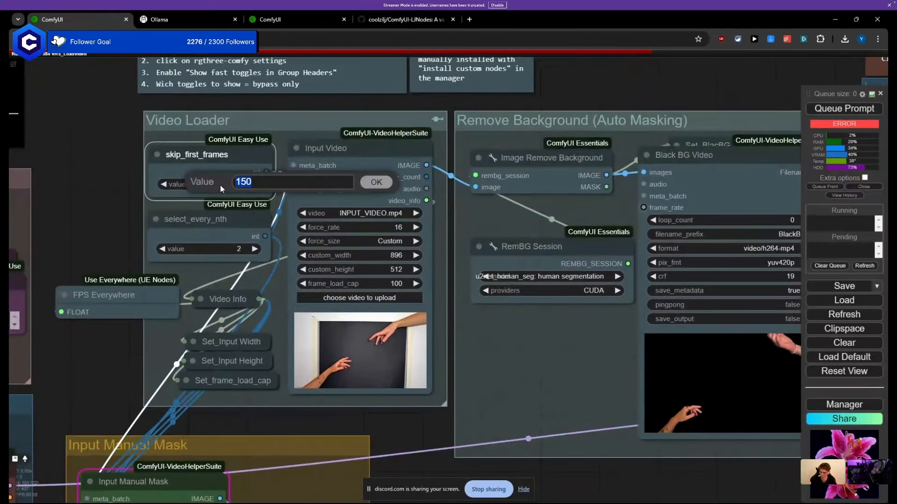
pyautogui.write('100')
pyautogui.press('Return')
pyautogui.hotkey('ctrl', 'Return')
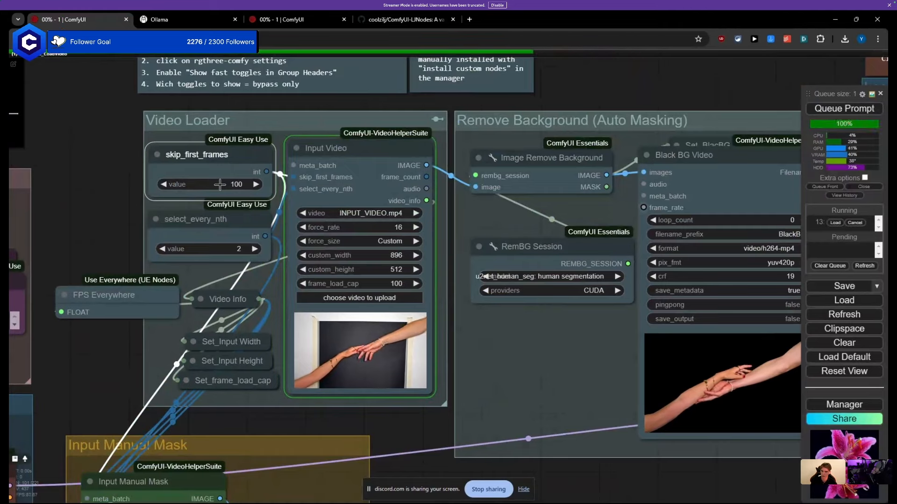
# Step: Separate the overlapping items by moving the Transform Mask group, the Load AnimateDiff LoRA node and the positive and negative prompt nodes
pyautogui.scroll(-4, 225, 209)
pyautogui.moveTo(446, 379); pyautogui.dragTo(285, 222)
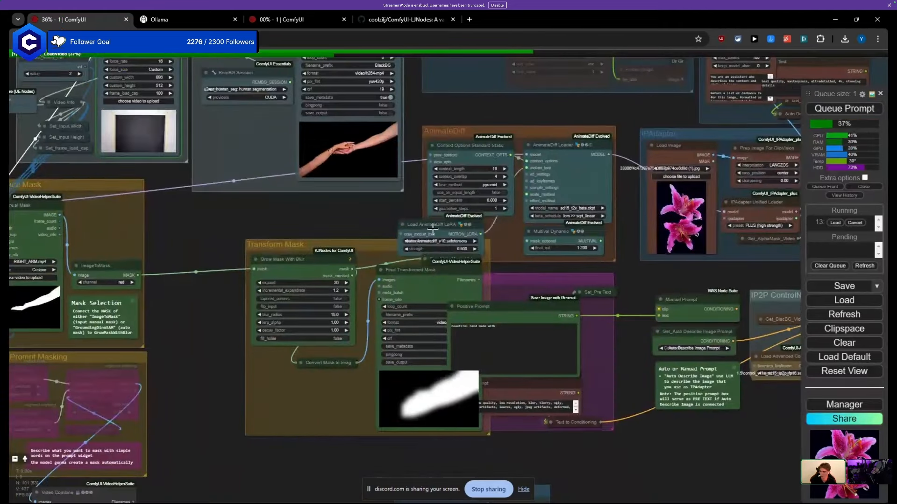
pyautogui.click(534, 309)
pyautogui.moveTo(534, 312); pyautogui.dragTo(537, 312)
pyautogui.moveTo(299, 244); pyautogui.dragTo(216, 243)
pyautogui.moveTo(397, 217); pyautogui.dragTo(467, 227)
pyautogui.moveTo(421, 384); pyautogui.dragTo(512, 395)
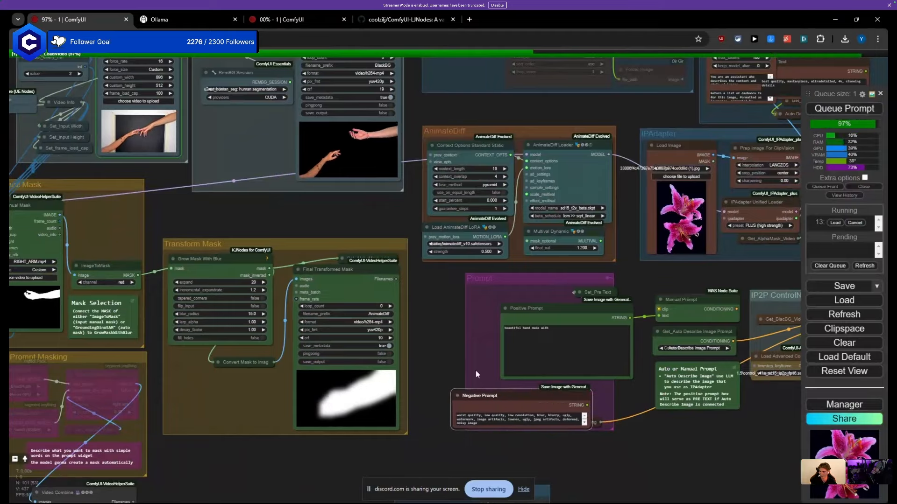
# Step: Shift the Loop-IPAdapter-Folder group slightly so it sits just below the Folder Loop note
pyautogui.scroll(-6, 418, 332)
pyautogui.moveTo(379, 253); pyautogui.dragTo(158, 326)
pyautogui.scroll(8, 208, 315)
pyautogui.moveTo(398, 218); pyautogui.dragTo(510, 225)
pyautogui.moveTo(346, 312); pyautogui.dragTo(159, 380)
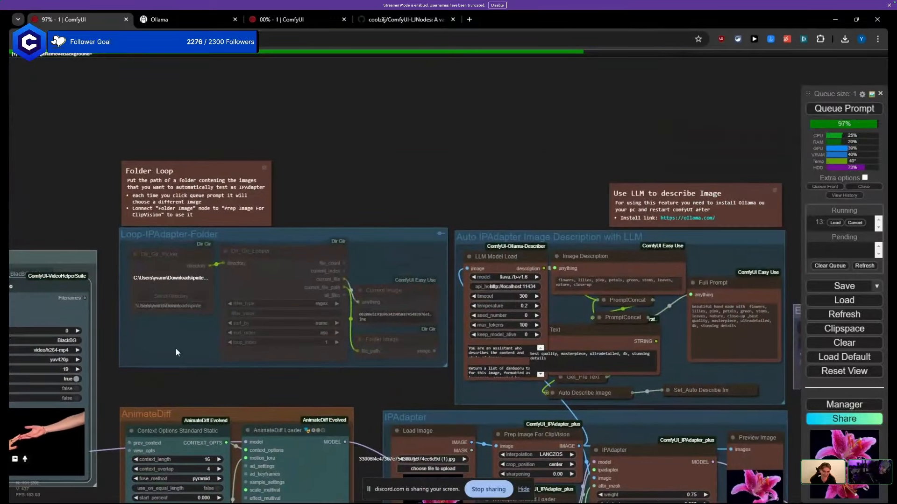
pyautogui.scroll(4, 177, 312)
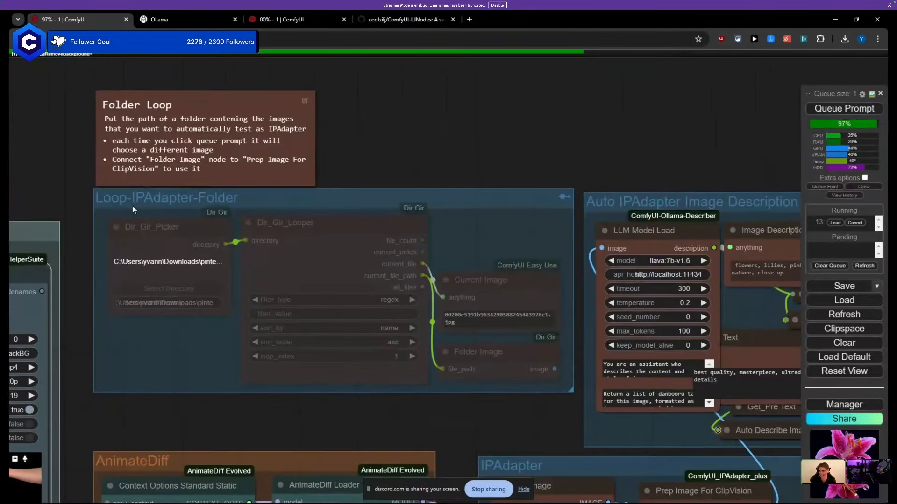
pyautogui.moveTo(128, 208)
pyautogui.mouseDown()
pyautogui.moveTo(120, 212)
pyautogui.moveTo(131, 216)
pyautogui.moveTo(134, 206)
pyautogui.mouseUp()
pyautogui.moveTo(327, 197)
pyautogui.mouseDown()
pyautogui.moveTo(321, 208)
pyautogui.moveTo(333, 203)
pyautogui.mouseUp()
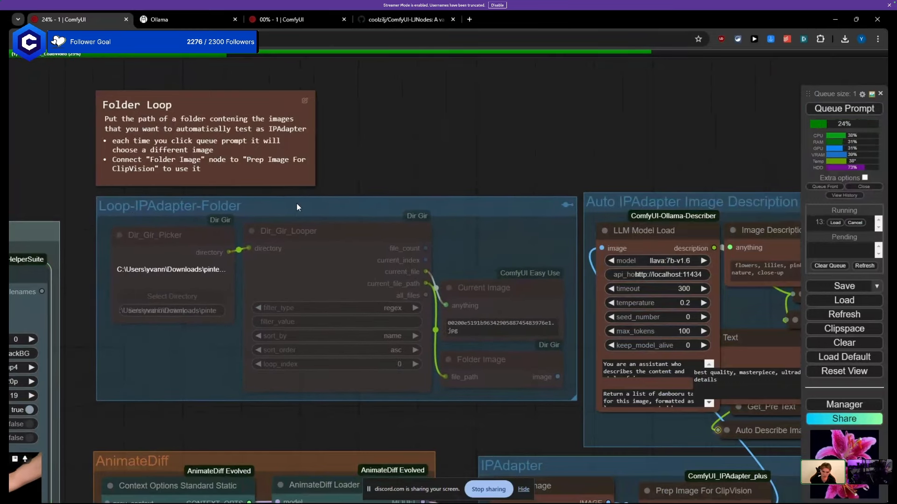
# Step: Reactivate all the disabled nodes inside the Loop-IPAdapter-Folder group
pyautogui.scroll(-5, 146, 211)
pyautogui.moveTo(146, 211); pyautogui.dragTo(326, 312)
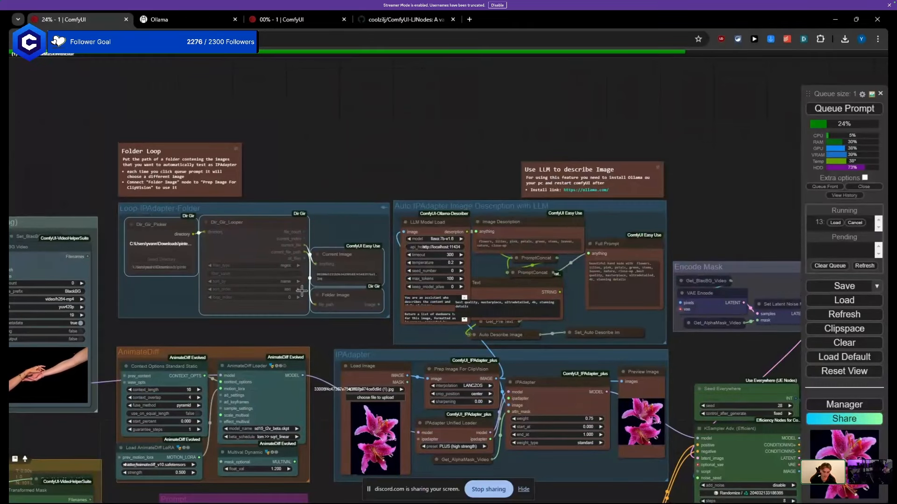
pyautogui.hotkey('ctrl', 'm')
pyautogui.click(300, 175)
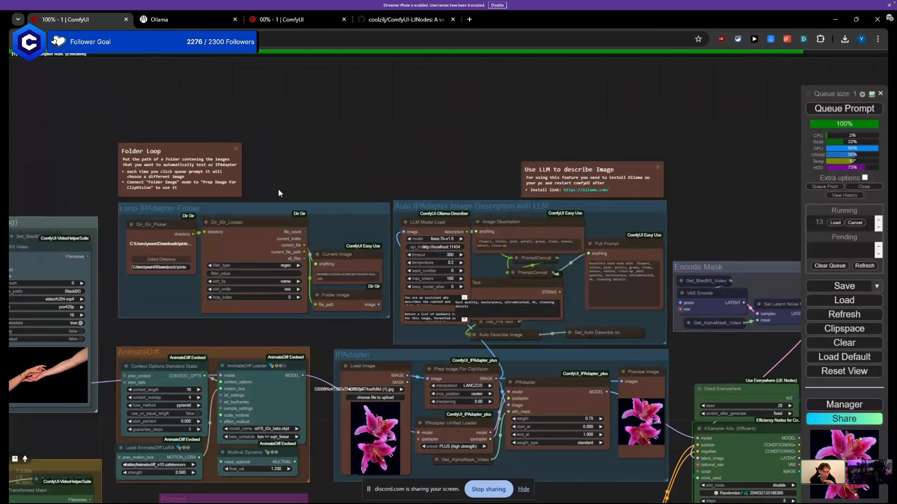
# Step: Look over the workflow's groups from the model loader to the sampler, ending at the Loop-IPAdapter-Folder group
pyautogui.moveTo(276, 185); pyautogui.dragTo(295, 176)
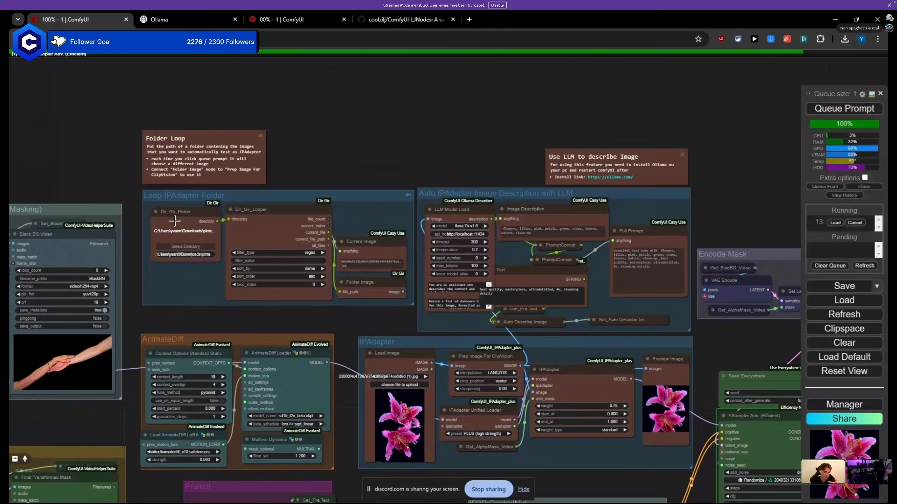
pyautogui.scroll(-8, 175, 227)
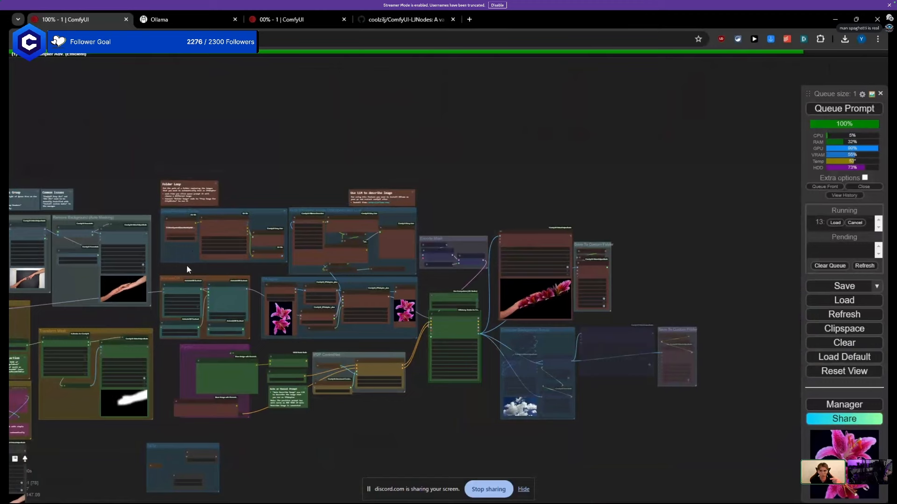
pyautogui.moveTo(208, 260); pyautogui.dragTo(512, 215)
pyautogui.scroll(6, 189, 315)
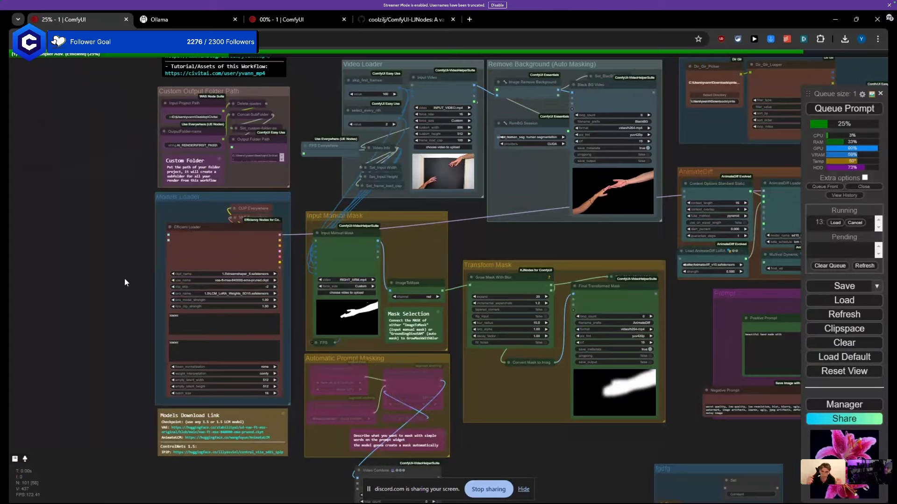
pyautogui.moveTo(144, 278); pyautogui.dragTo(84, 282)
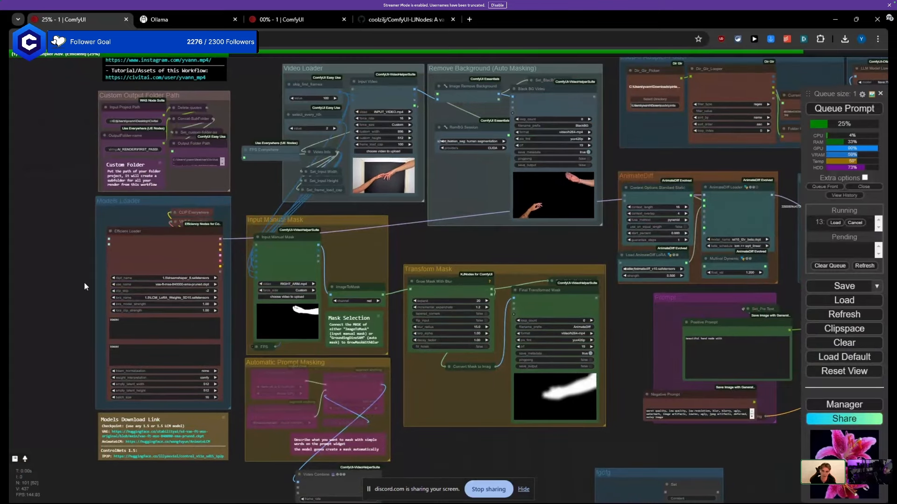
pyautogui.moveTo(483, 245); pyautogui.dragTo(130, 246)
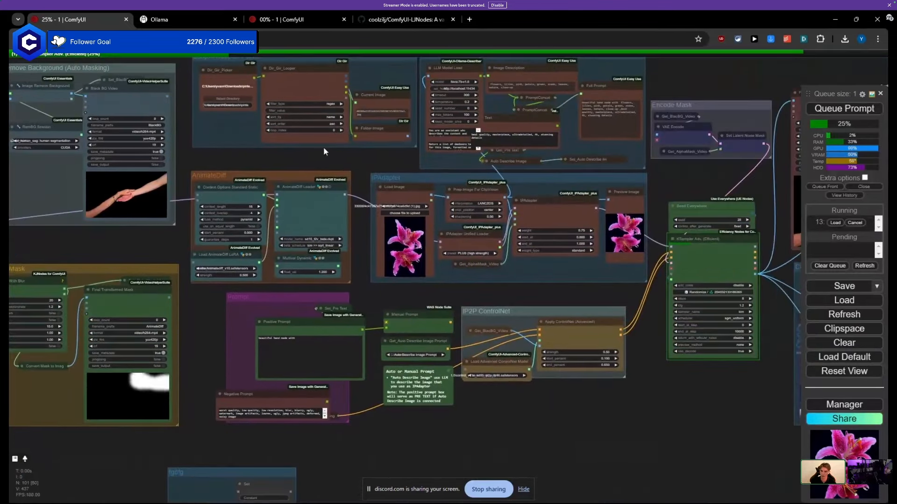
pyautogui.moveTo(322, 146); pyautogui.dragTo(259, 270)
pyautogui.scroll(7, 137, 268)
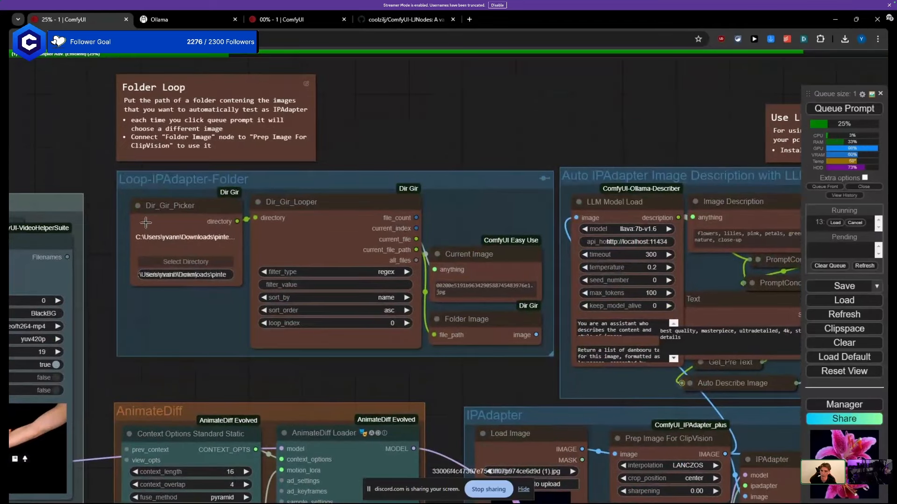
# Step: Open the Dir_Gir_Picker node's directory path for editing and check the Downloads\pinterest folder it points to
pyautogui.moveTo(146, 221)
pyautogui.mouseDown()
pyautogui.moveTo(187, 224)
pyautogui.moveTo(154, 222)
pyautogui.mouseUp()
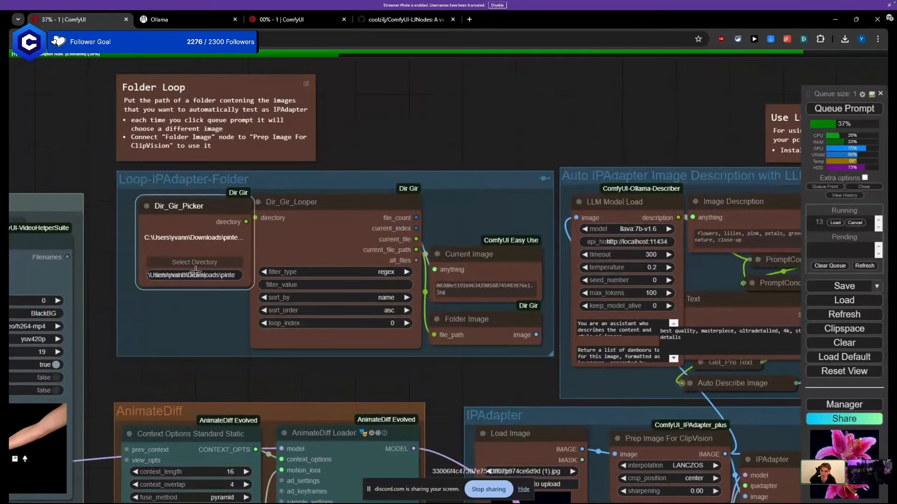
pyautogui.click(189, 275)
pyautogui.click(281, 269)
pyautogui.moveTo(234, 270); pyautogui.dragTo(331, 269)
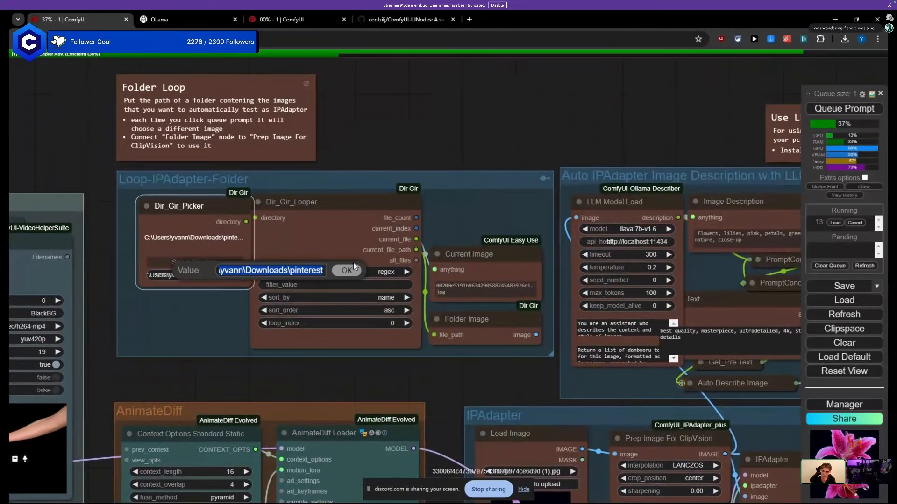
pyautogui.click(282, 270)
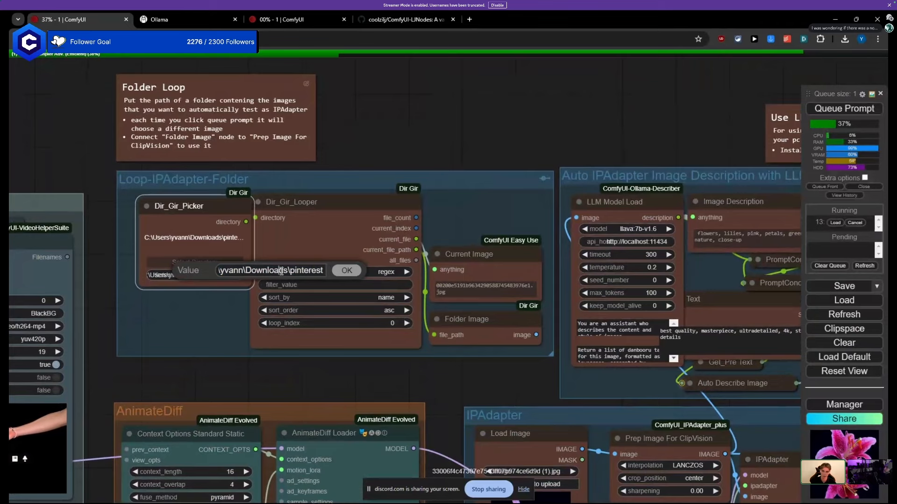
pyautogui.moveTo(290, 271); pyautogui.dragTo(327, 275)
pyautogui.click(345, 272)
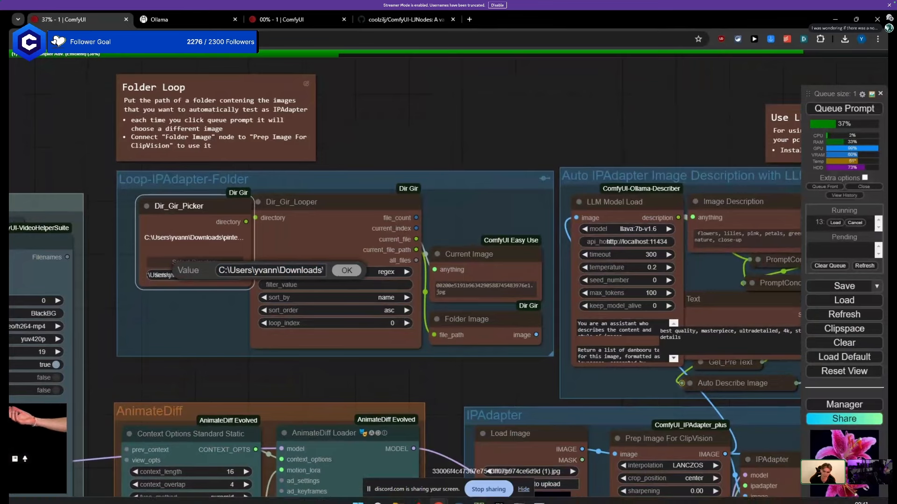
# Step: Switch to File Explorer, browse the reference images in the Downloads\pinterest folder, and return to ComfyUI to close the path editor
pyautogui.moveTo(398, 493)
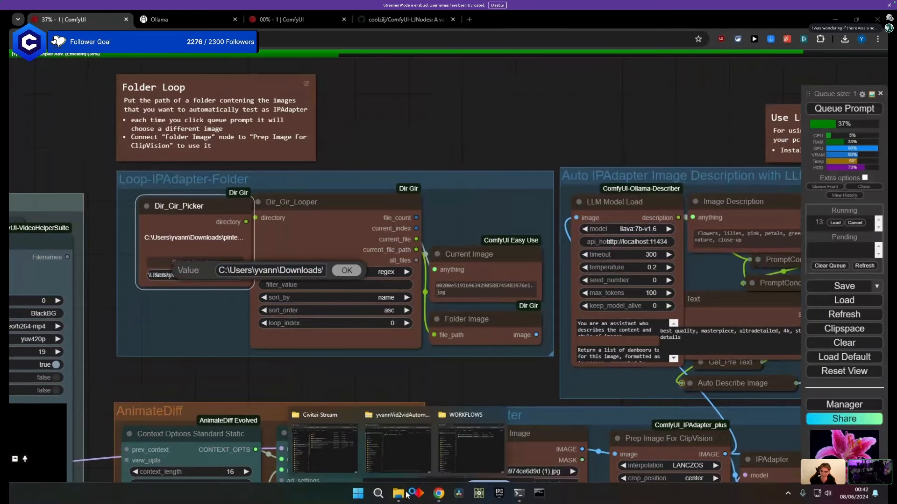
pyautogui.click(454, 451)
pyautogui.click(89, 166)
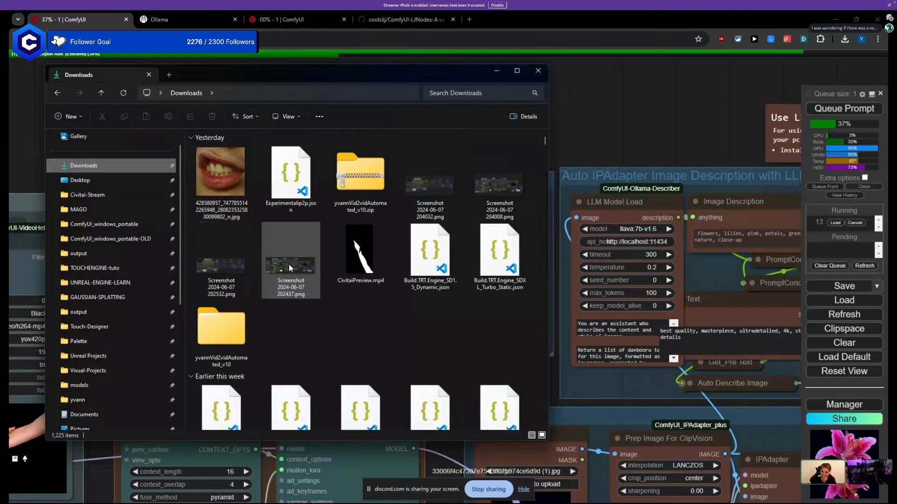
pyautogui.scroll(-10, 288, 265)
pyautogui.click(430, 163)
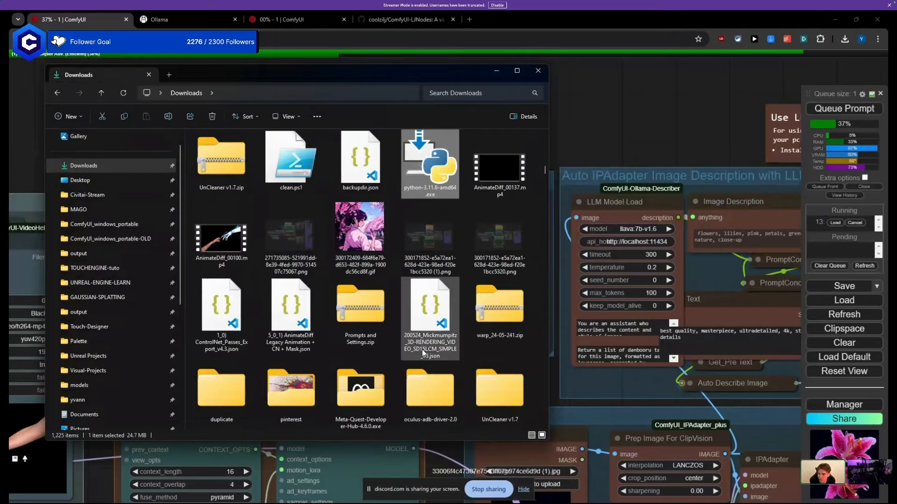
pyautogui.doubleClick(294, 392)
pyautogui.scroll(-10, 341, 264)
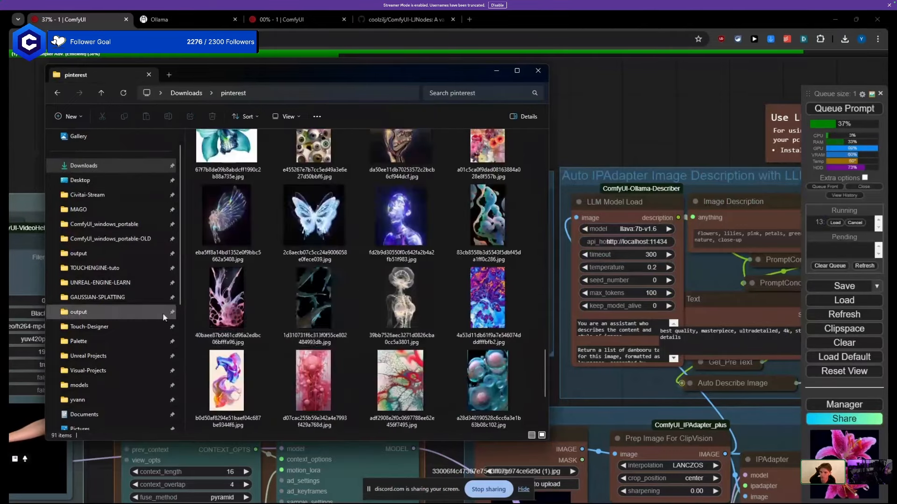
pyautogui.scroll(-10, 355, 311)
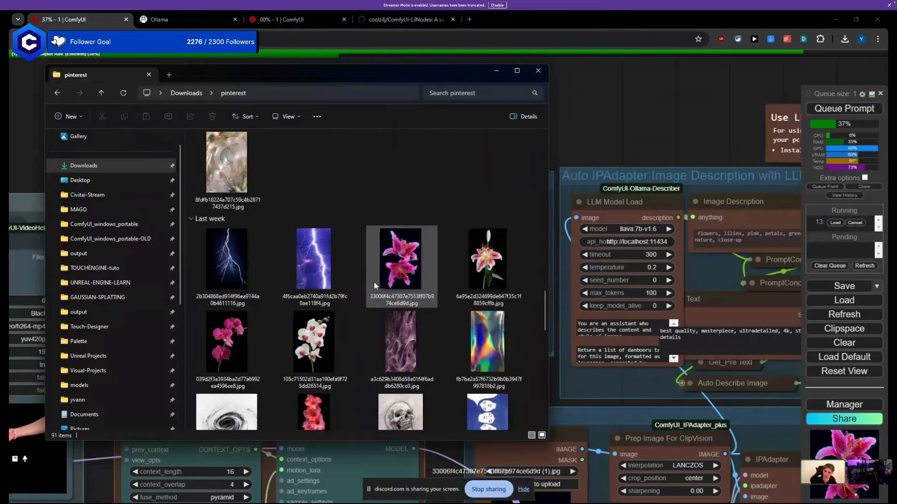
pyautogui.click(494, 71)
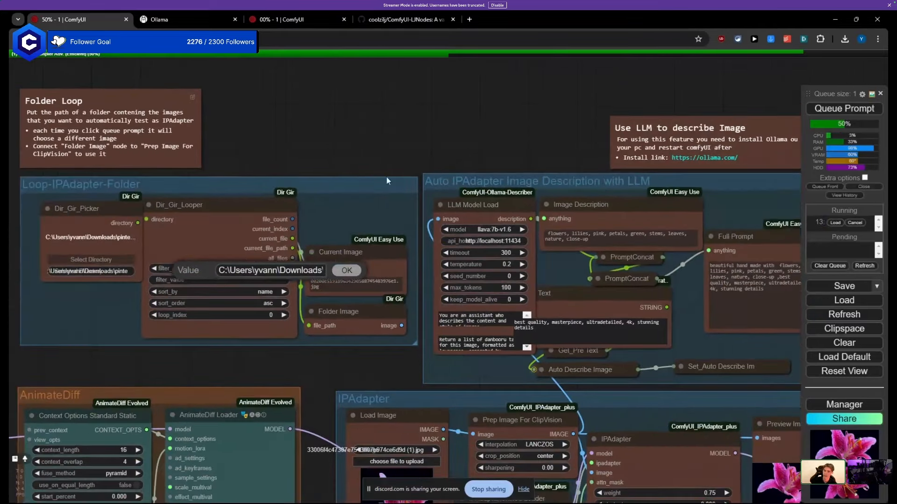
pyautogui.click(347, 272)
# Step: Nudge the Loop-IPAdapter-Folder and Auto IPAdapter Image Description groups into place beside each other on the canvas
pyautogui.moveTo(113, 182)
pyautogui.mouseDown()
pyautogui.moveTo(66, 188)
pyautogui.moveTo(108, 189)
pyautogui.mouseUp()
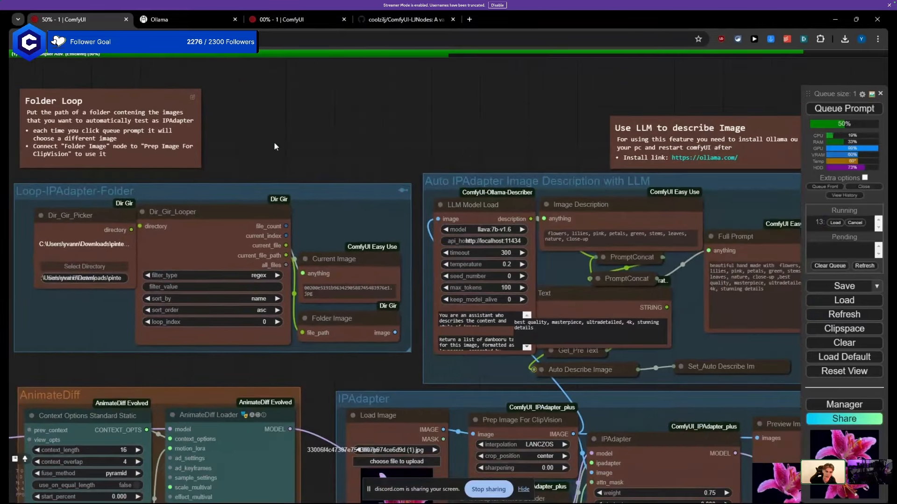
pyautogui.scroll(-4, 273, 142)
pyautogui.moveTo(357, 159); pyautogui.dragTo(269, 162)
pyautogui.moveTo(347, 172)
pyautogui.mouseDown()
pyautogui.moveTo(308, 171)
pyautogui.moveTo(352, 175)
pyautogui.moveTo(341, 172)
pyautogui.mouseUp()
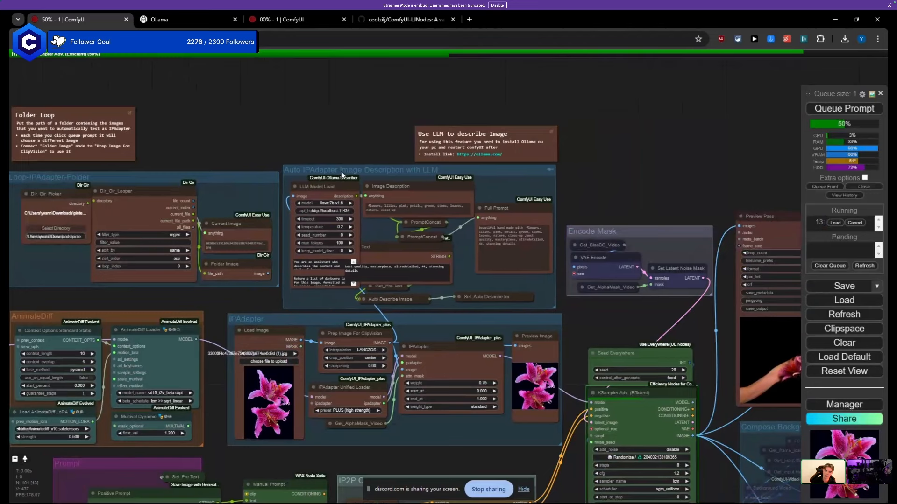
pyautogui.moveTo(243, 135); pyautogui.dragTo(318, 125)
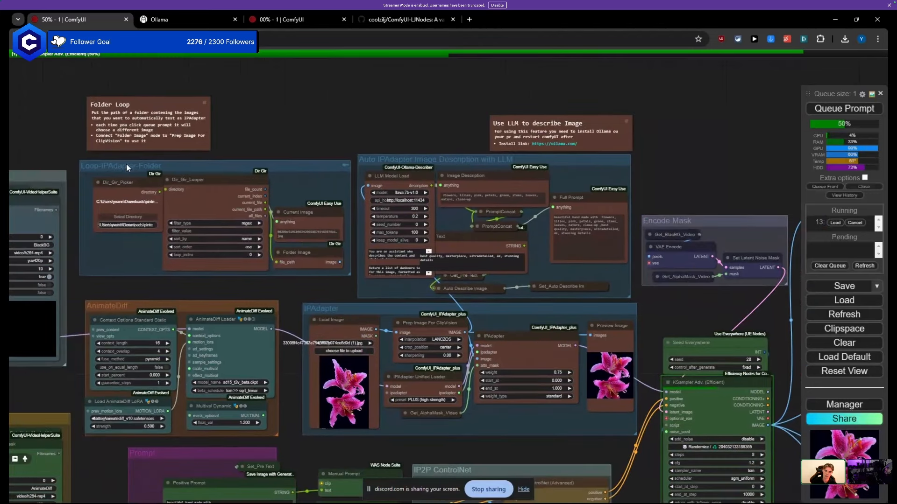
pyautogui.scroll(5, 134, 167)
pyautogui.scroll(-5, 276, 219)
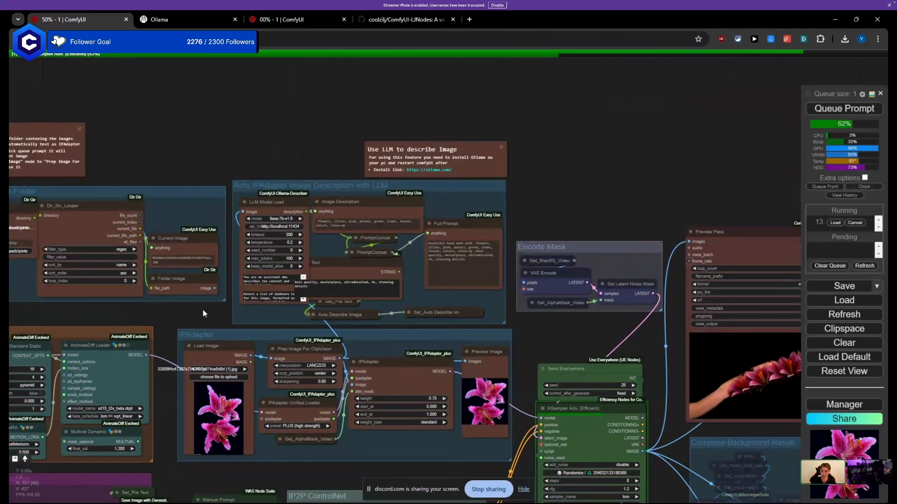
pyautogui.moveTo(203, 310); pyautogui.dragTo(173, 303)
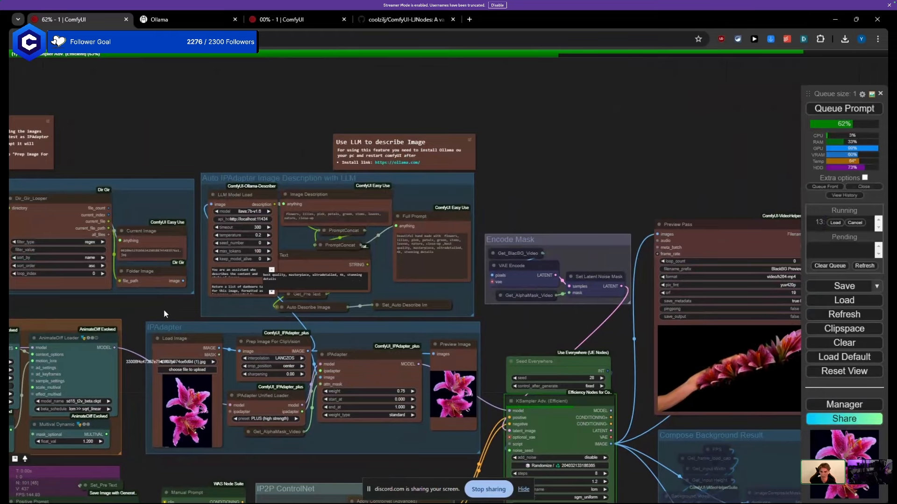
# Step: Connect the Folder Image node's image output to the image input of Prep Image For ClipVision, replacing the Load Image link
pyautogui.moveTo(189, 306); pyautogui.dragTo(365, 295)
pyautogui.scroll(3, 321, 314)
pyautogui.click(188, 215)
pyautogui.moveTo(378, 254); pyautogui.dragTo(375, 253)
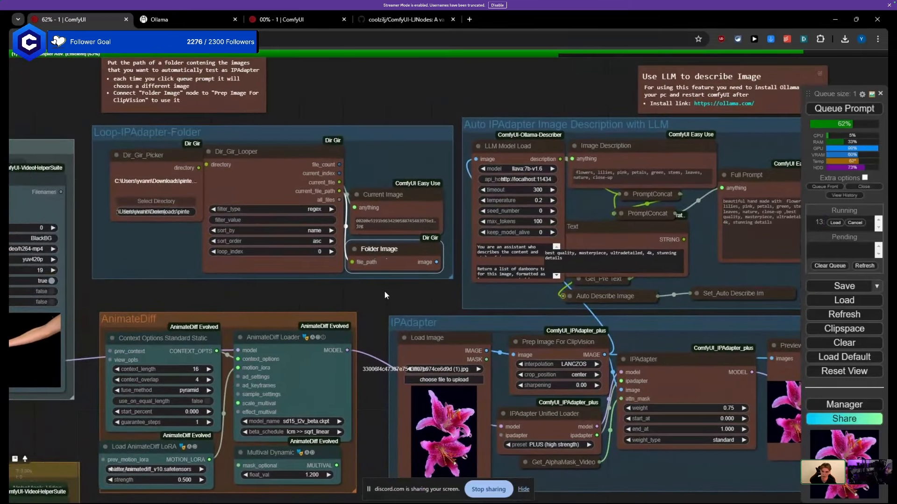
pyautogui.moveTo(385, 294); pyautogui.dragTo(148, 237)
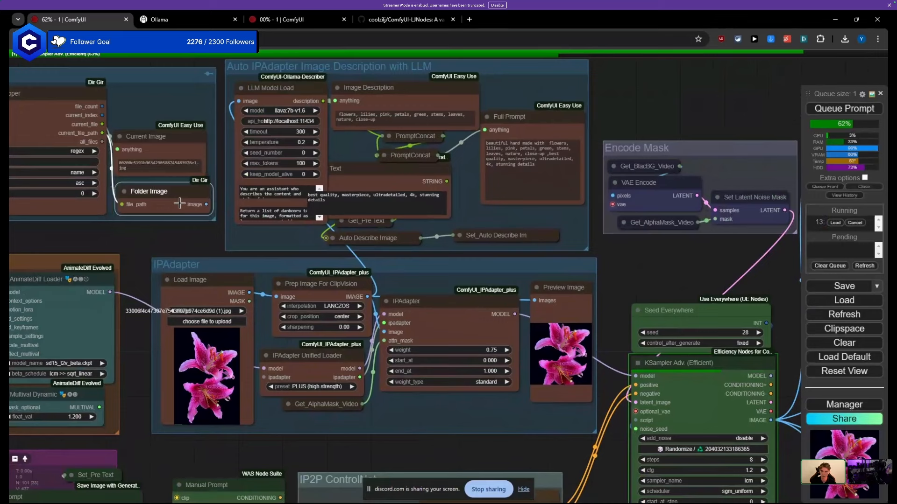
pyautogui.moveTo(198, 204); pyautogui.dragTo(198, 205)
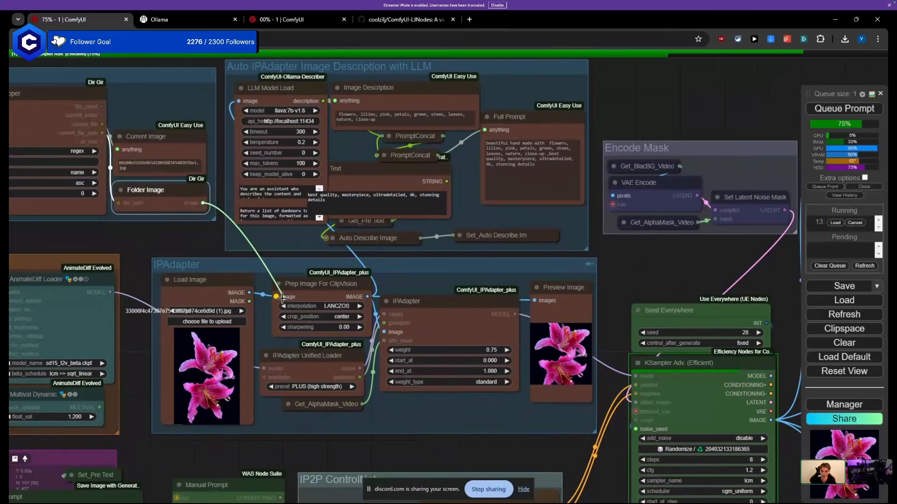
pyautogui.moveTo(278, 296); pyautogui.dragTo(279, 297)
pyautogui.moveTo(201, 279); pyautogui.dragTo(52, 231)
pyautogui.moveTo(146, 220); pyautogui.dragTo(205, 278)
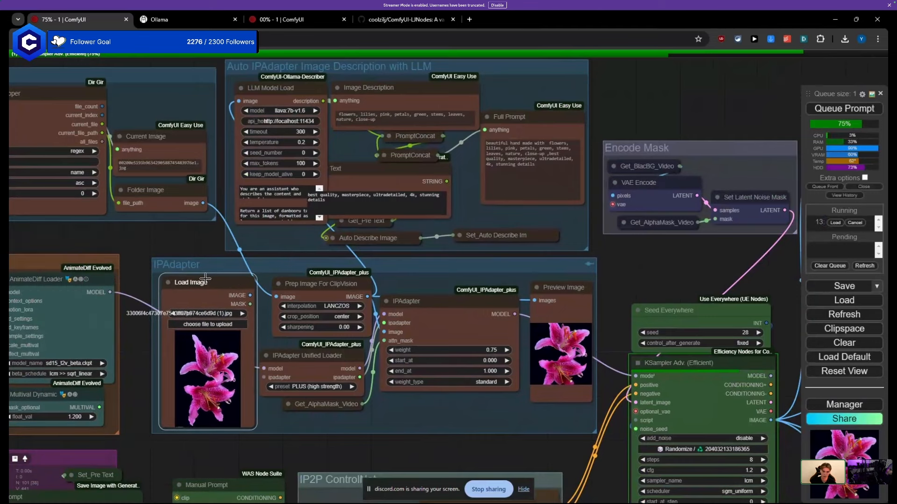
# Step: Nudge the Dir_Gir_Looper node slightly within the Loop-IPAdapter-Folder group and check its available sort_by options
pyautogui.moveTo(145, 242); pyautogui.dragTo(381, 315)
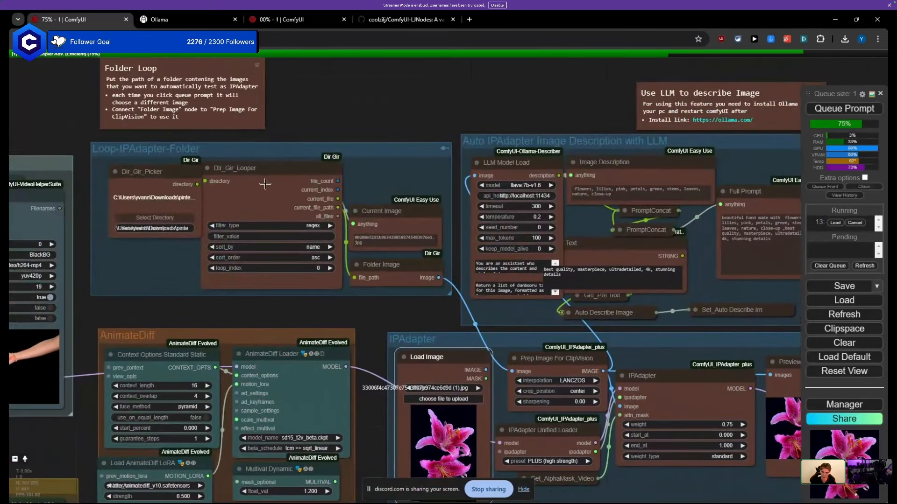
pyautogui.moveTo(265, 183)
pyautogui.mouseDown()
pyautogui.moveTo(248, 181)
pyautogui.moveTo(274, 187)
pyautogui.moveTo(267, 184)
pyautogui.mouseUp()
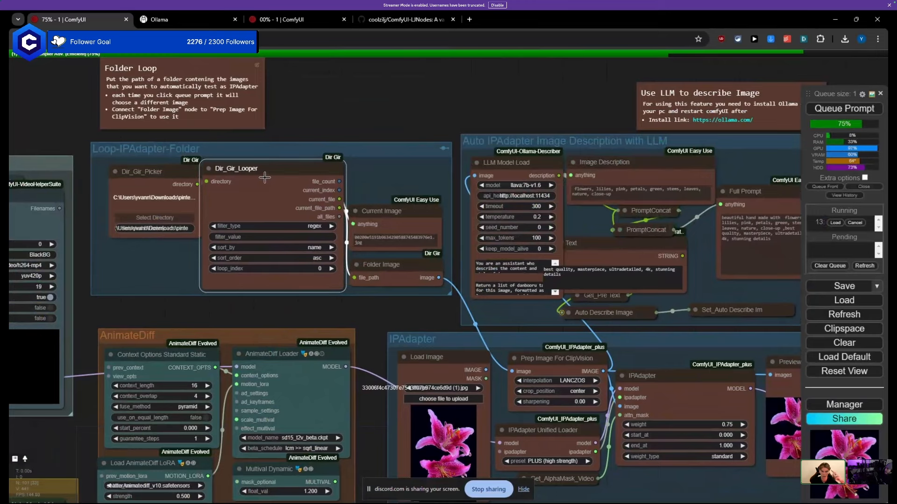
pyautogui.scroll(4, 260, 198)
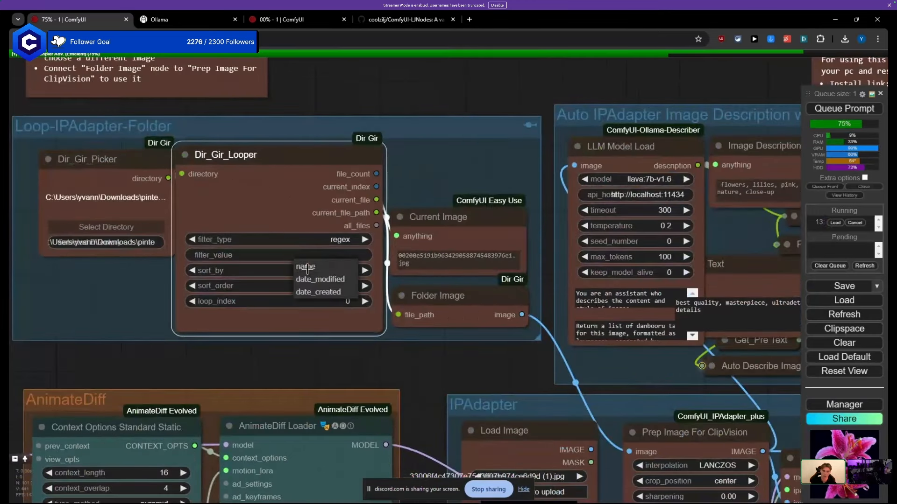
pyautogui.click(316, 233)
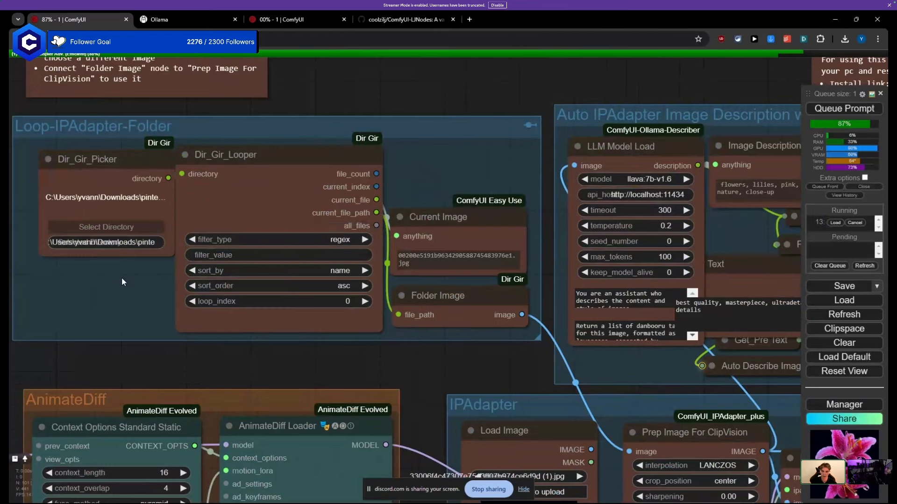
pyautogui.moveTo(233, 182); pyautogui.dragTo(238, 186)
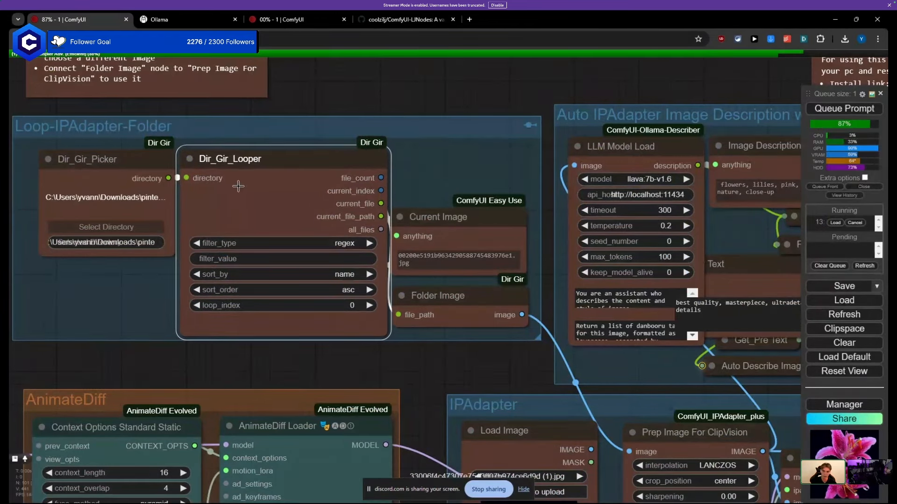
pyautogui.moveTo(170, 342); pyautogui.dragTo(172, 339)
pyautogui.click(328, 276)
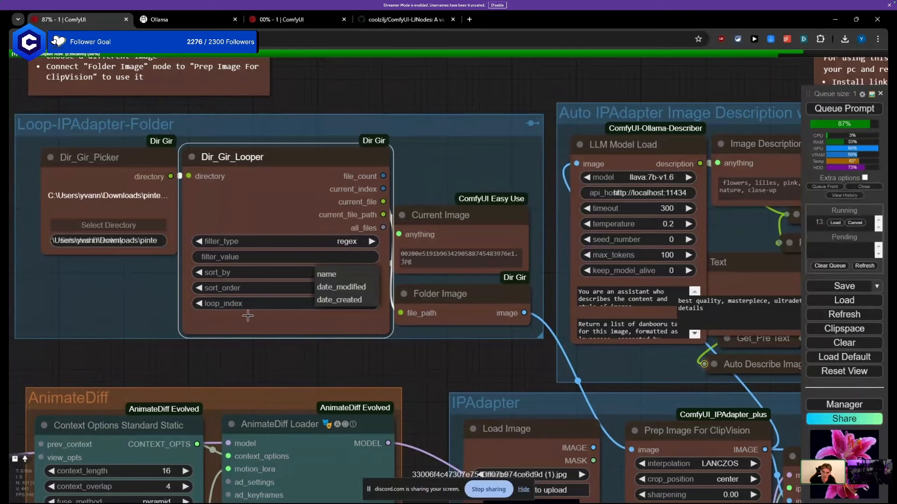
pyautogui.moveTo(232, 340); pyautogui.dragTo(232, 343)
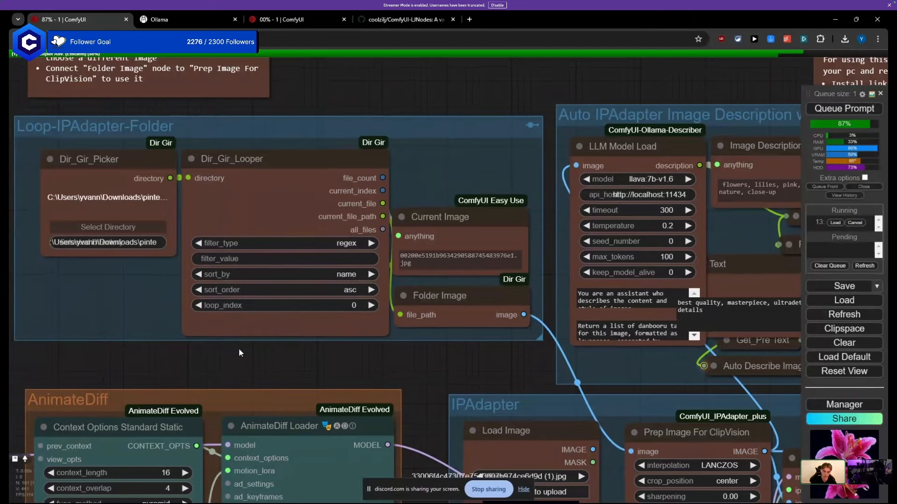
# Step: Nudge the Current Image node slightly upward above the Folder Image node and check the file name it shows
pyautogui.scroll(-5, 239, 349)
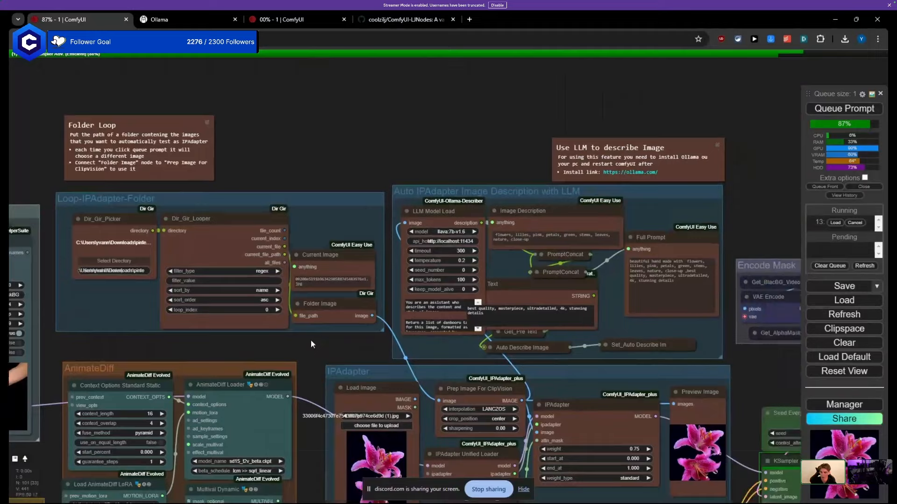
pyautogui.moveTo(340, 342); pyautogui.dragTo(229, 324)
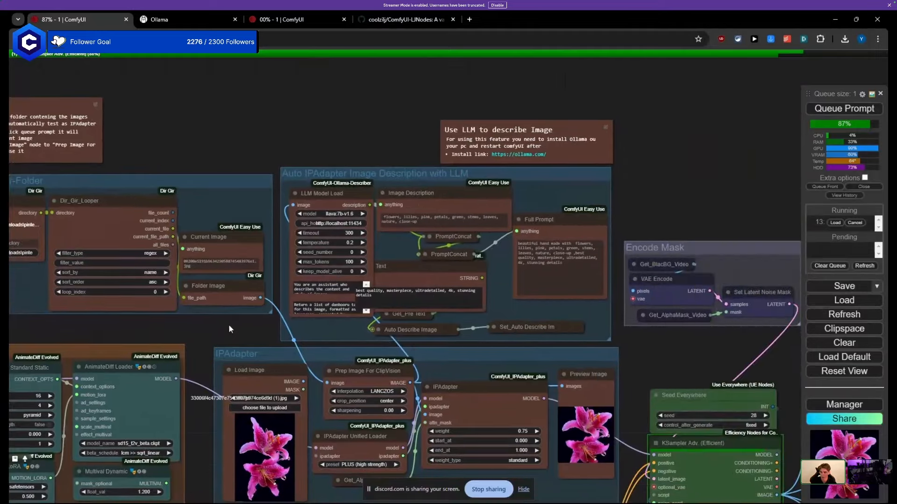
pyautogui.moveTo(231, 237); pyautogui.dragTo(235, 226)
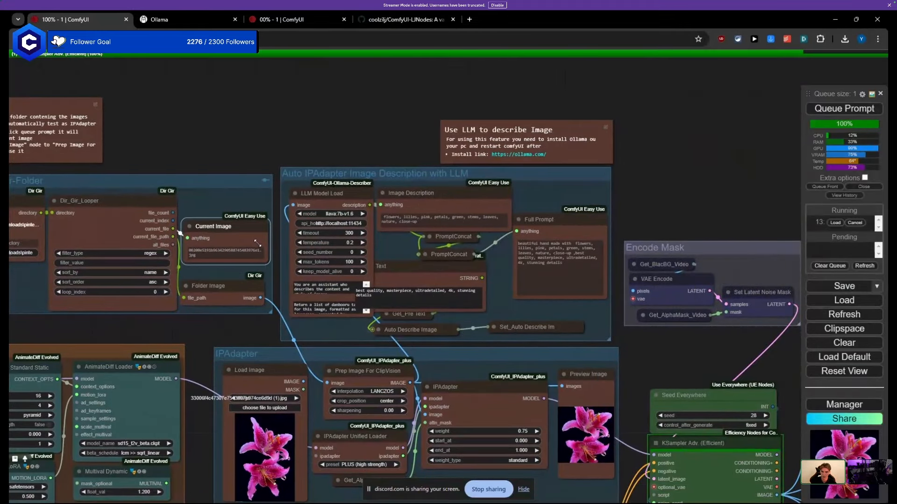
pyautogui.scroll(5, 230, 241)
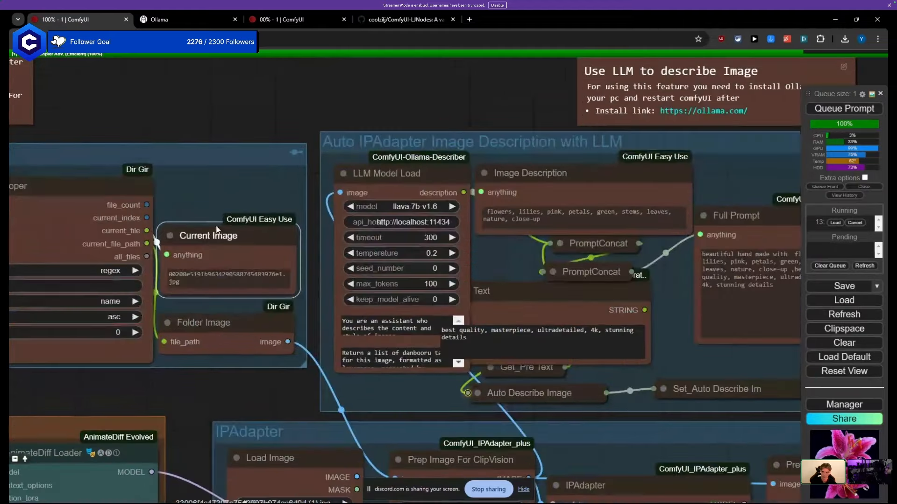
pyautogui.scroll(-5, 240, 247)
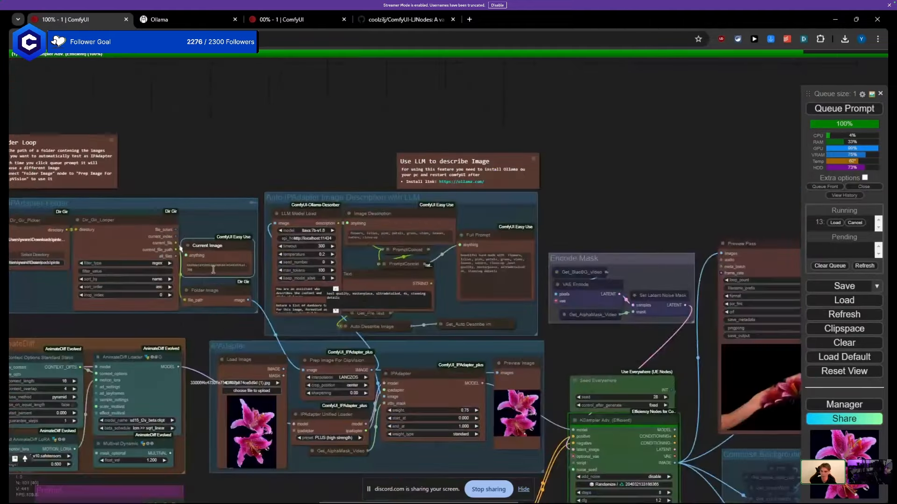
# Step: Move the LLM Model Load node slightly up and outward, over the upper edge of the Auto IPAdapter Image Description group
pyautogui.moveTo(232, 329); pyautogui.dragTo(151, 212)
pyautogui.moveTo(223, 116); pyautogui.dragTo(217, 97)
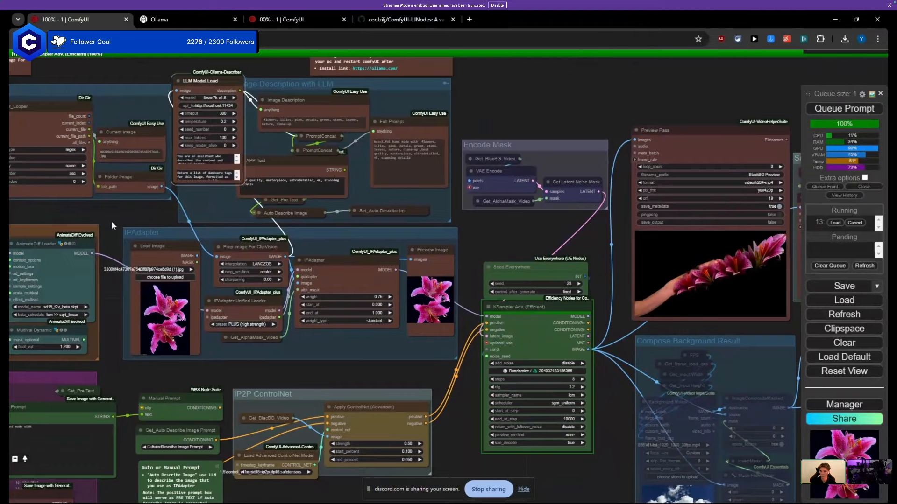
pyautogui.moveTo(112, 222); pyautogui.dragTo(84, 207)
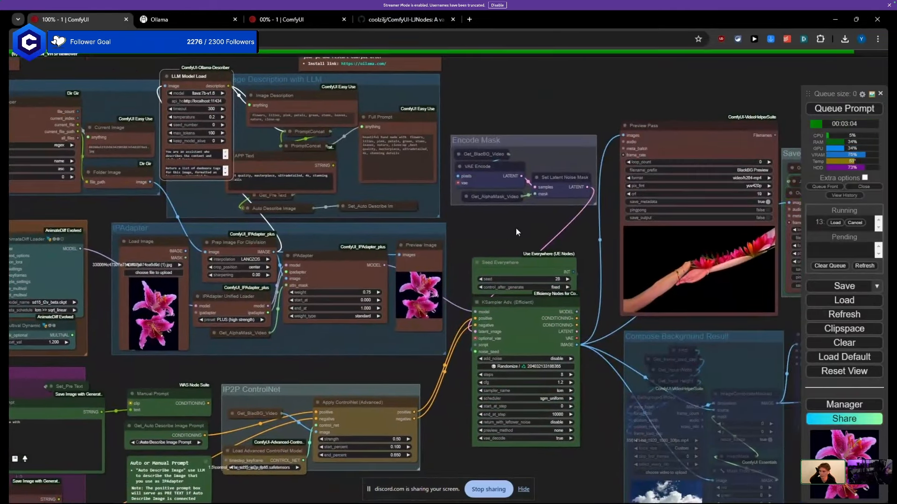
# Step: Examine the finished arm video in the Preview Pass node against the IPAdapter and sampler groups that produced it
pyautogui.moveTo(515, 228); pyautogui.dragTo(301, 223)
pyautogui.scroll(2, 503, 254)
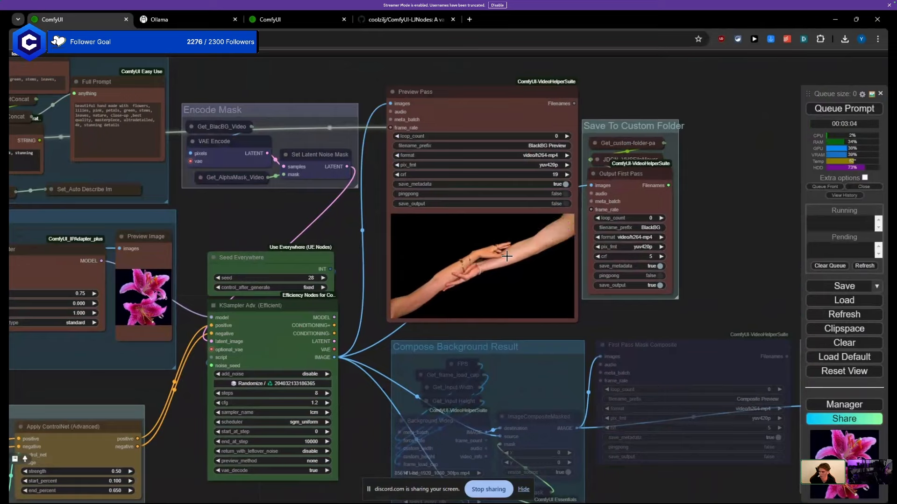
pyautogui.scroll(-7, 506, 256)
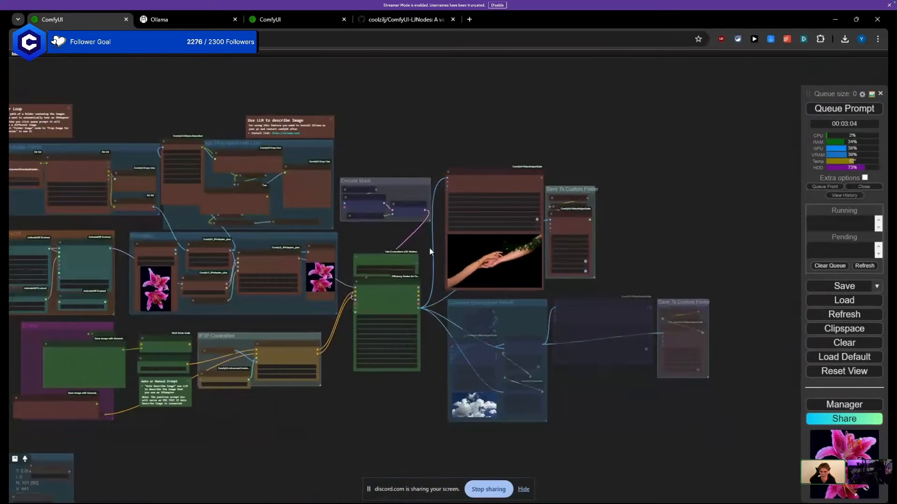
pyautogui.scroll(7, 287, 268)
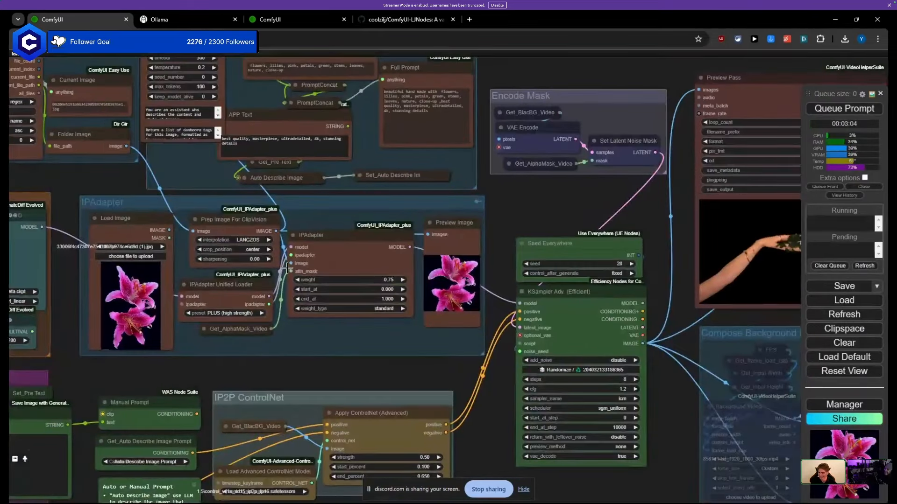
pyautogui.scroll(-5, 287, 267)
pyautogui.moveTo(276, 331); pyautogui.dragTo(199, 323)
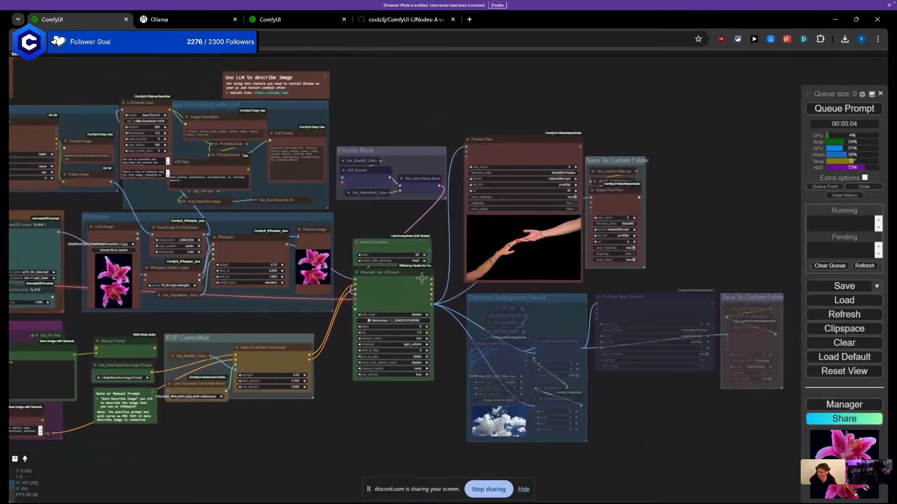
pyautogui.scroll(5, 463, 266)
pyautogui.scroll(-8, 462, 267)
# Step: Examine the Transform Mask group, comparing the Final Transformed Mask preview with the Grow Mask With Blur settings
pyautogui.moveTo(282, 312); pyautogui.dragTo(488, 285)
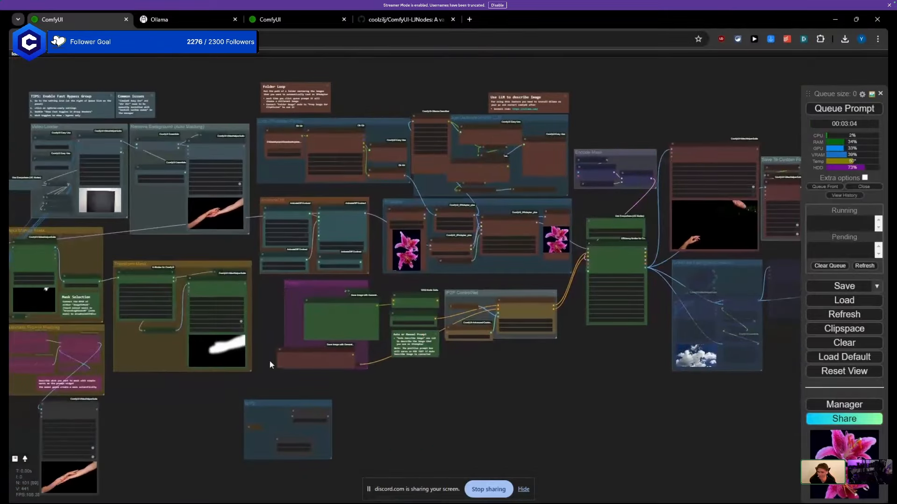
pyautogui.scroll(4, 219, 364)
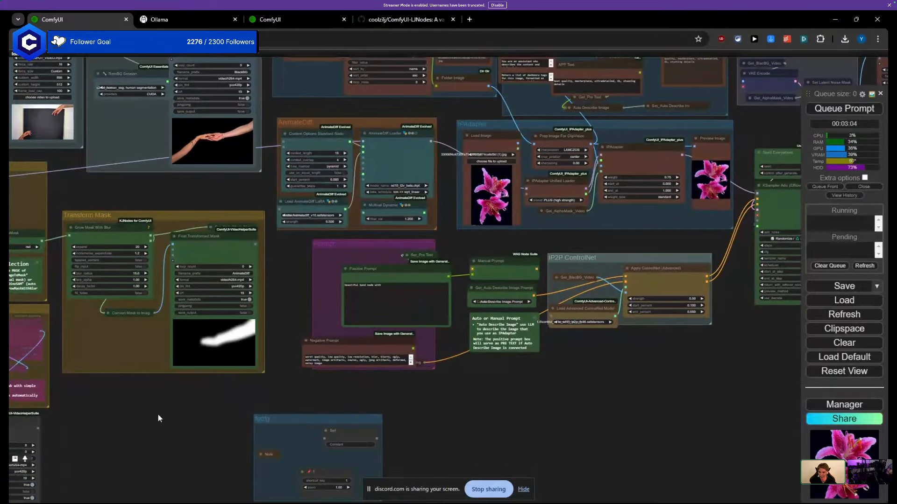
pyautogui.moveTo(158, 418); pyautogui.dragTo(266, 379)
pyautogui.scroll(2, 266, 380)
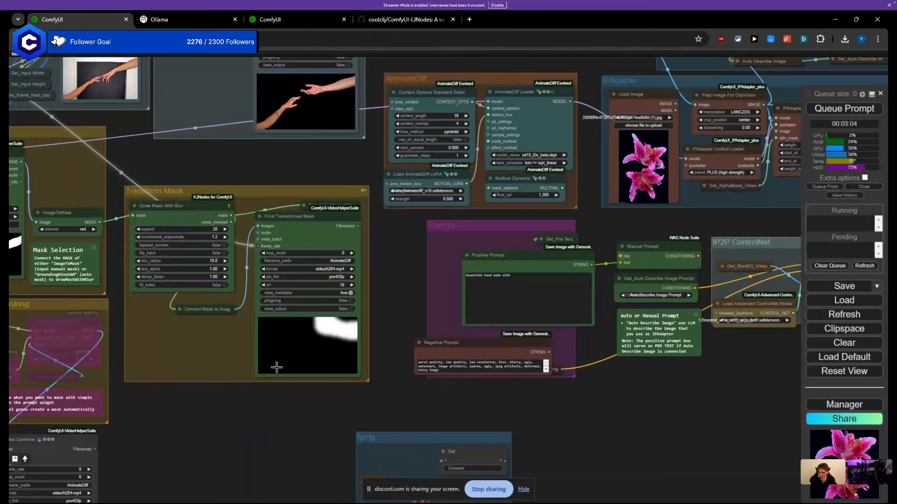
pyautogui.scroll(-8, 277, 367)
pyautogui.scroll(4, 226, 382)
pyautogui.scroll(3, 382, 335)
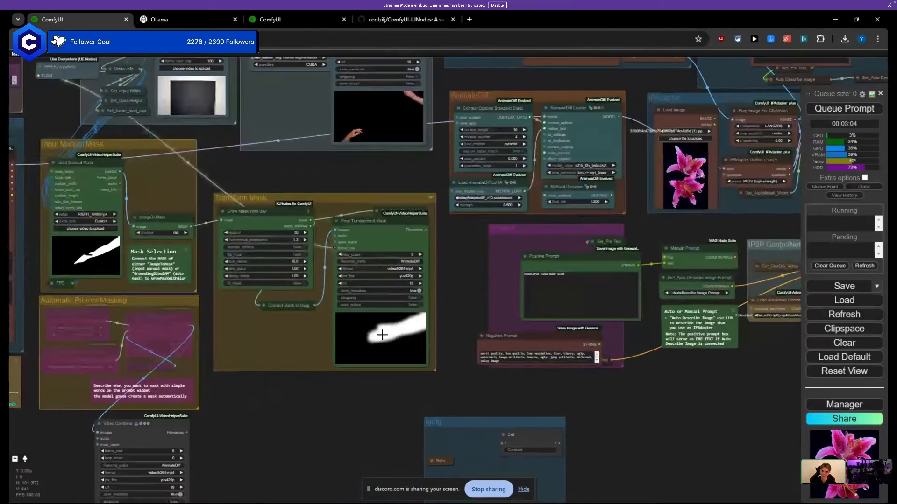
pyautogui.moveTo(240, 178); pyautogui.dragTo(232, 201)
pyautogui.scroll(6, 356, 374)
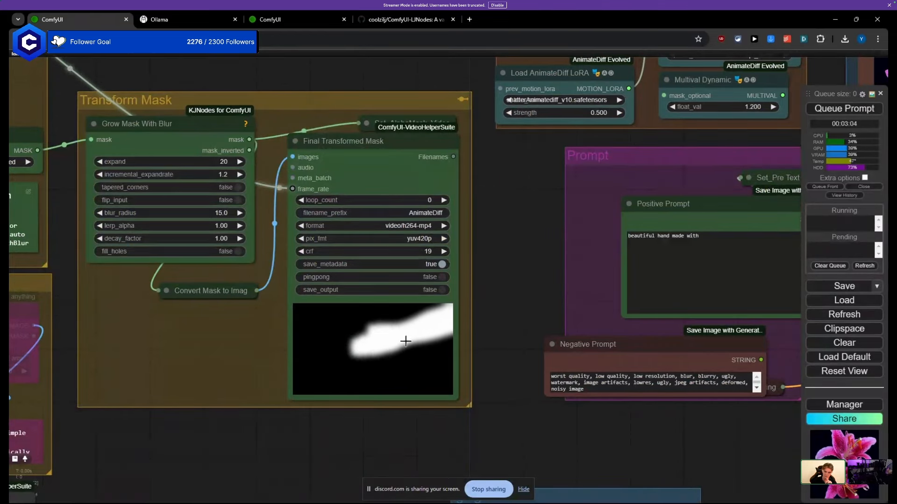
# Step: Set skip_first_frames to 50 and select_every_nth to 1 in the Video Loader group
pyautogui.scroll(-10, 344, 344)
pyautogui.scroll(7, 460, 385)
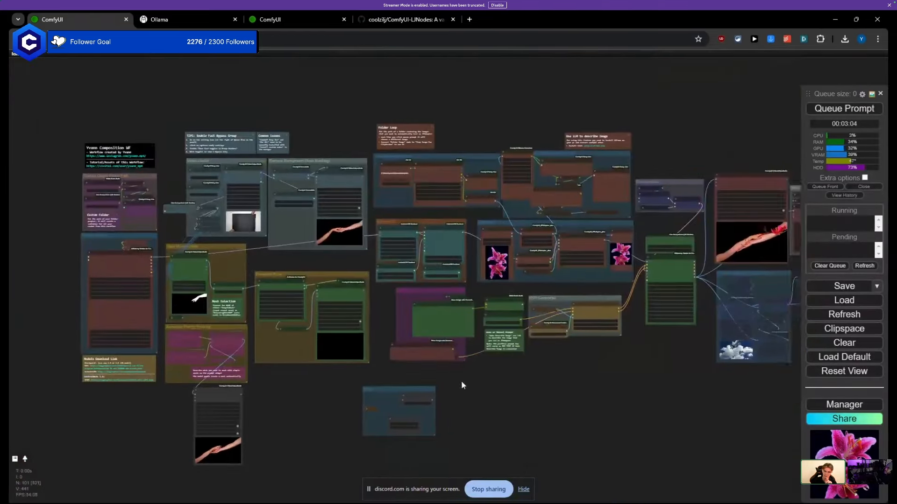
pyautogui.scroll(-3, 377, 377)
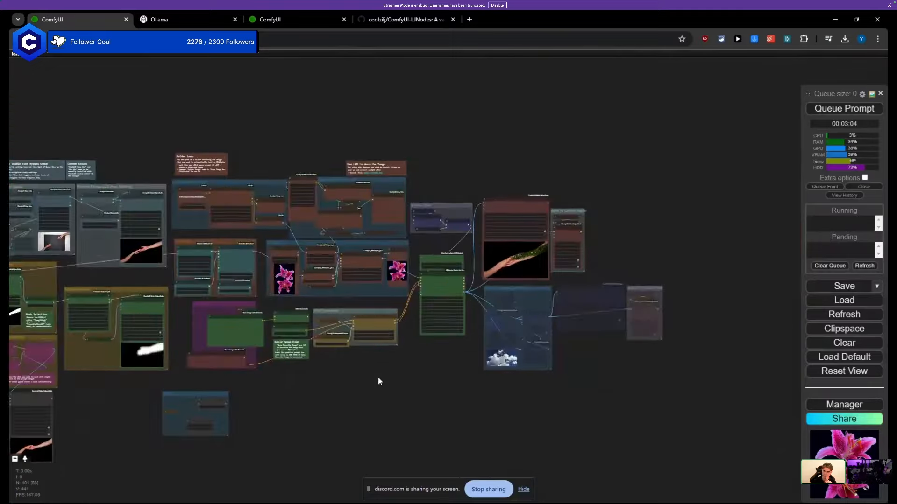
pyautogui.scroll(8, 310, 264)
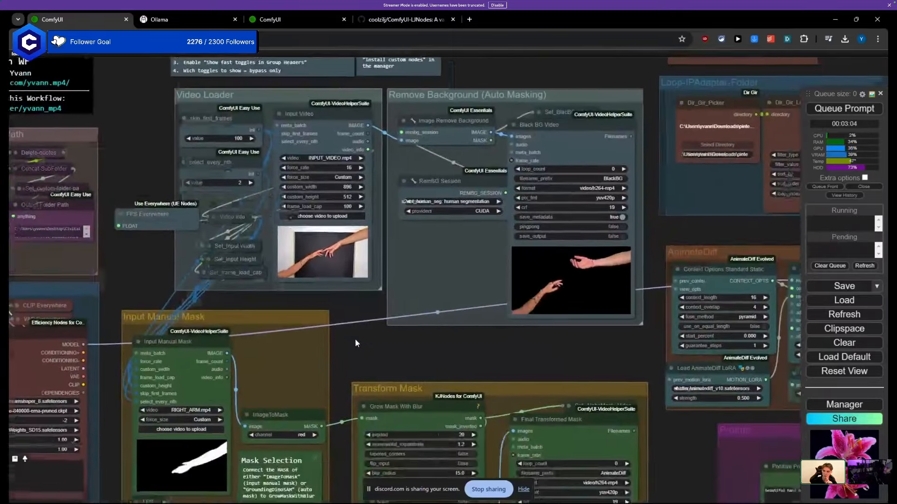
pyautogui.moveTo(355, 340); pyautogui.dragTo(331, 390)
pyautogui.click(220, 202)
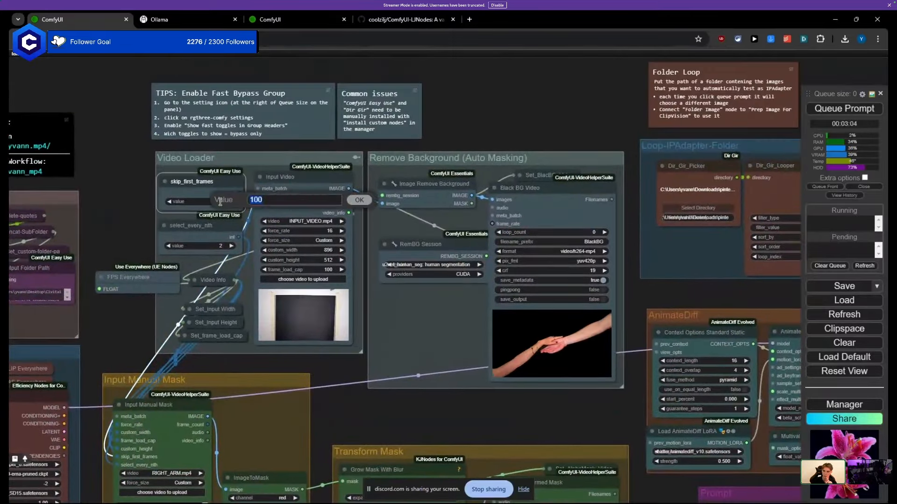
pyautogui.press('Return')
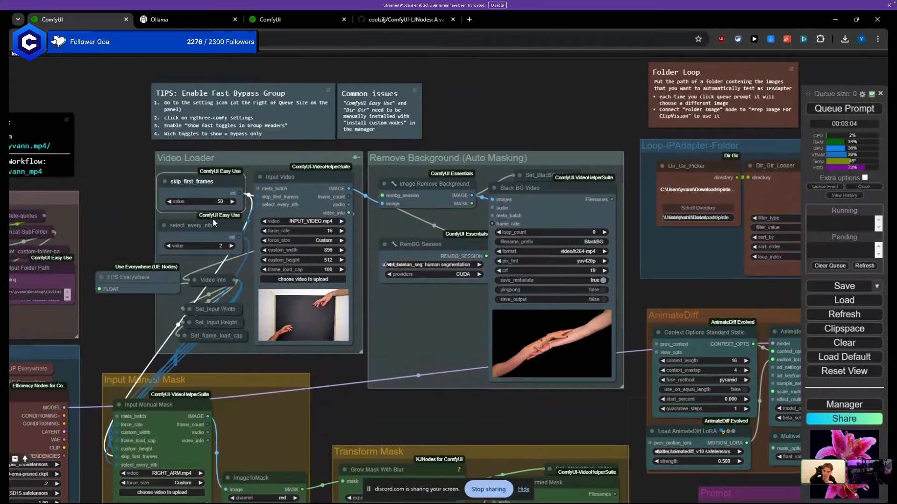
pyautogui.click(171, 243)
pyautogui.moveTo(132, 249); pyautogui.dragTo(108, 238)
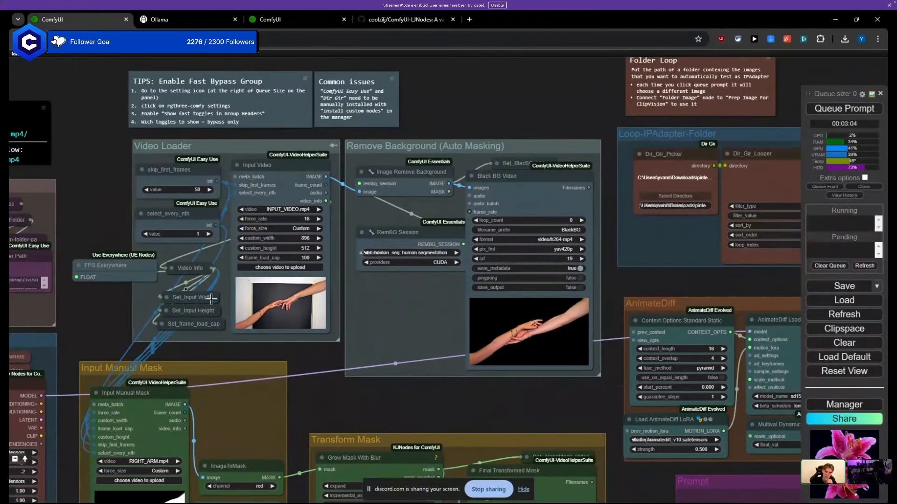
# Step: Review the workflow from the Final Transformed Mask preview through to the generated arm video in the Preview Pass node
pyautogui.moveTo(337, 399); pyautogui.dragTo(155, 179)
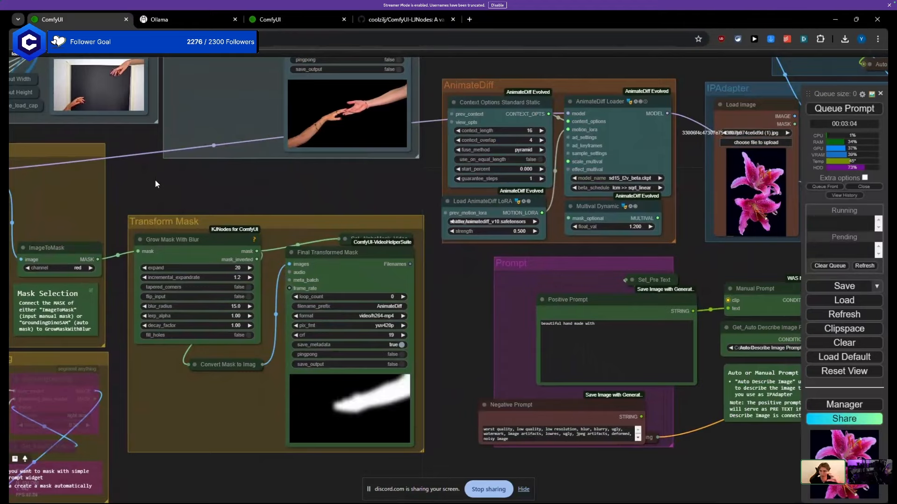
pyautogui.scroll(-5, 252, 211)
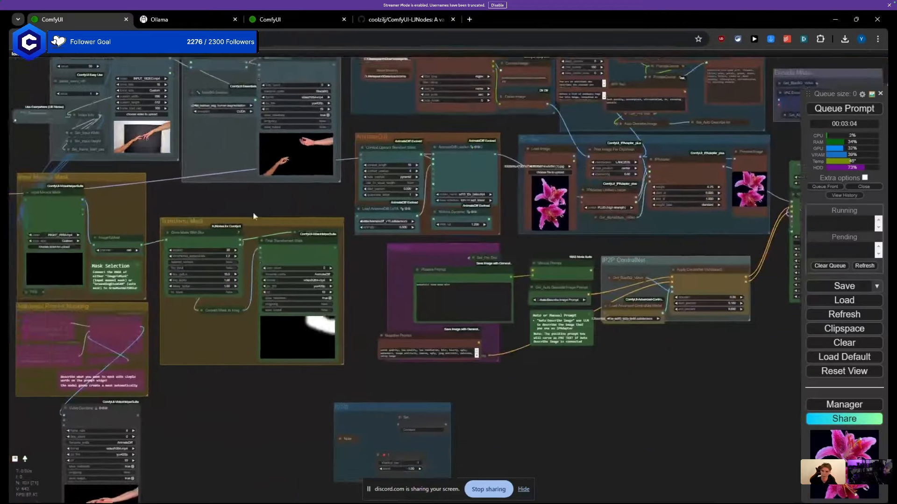
pyautogui.moveTo(253, 211); pyautogui.dragTo(225, 250)
pyautogui.scroll(3, 196, 238)
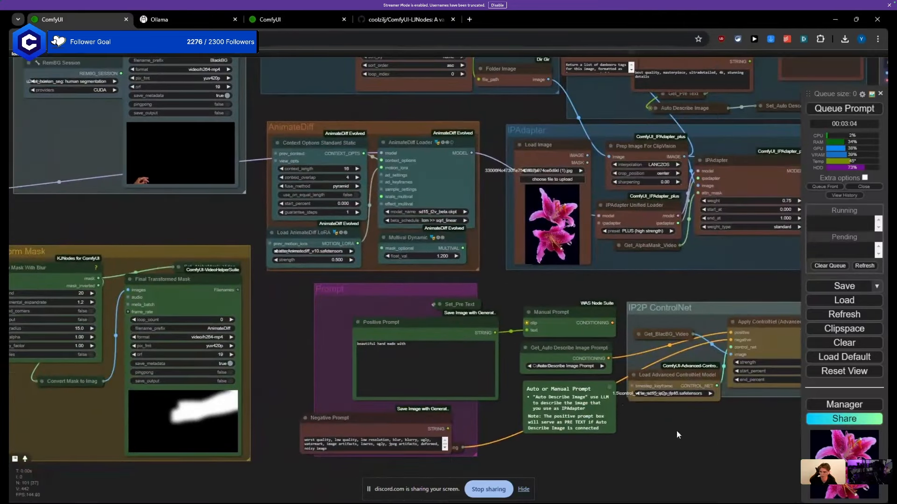
pyautogui.moveTo(757, 391); pyautogui.dragTo(262, 368)
pyautogui.moveTo(356, 287); pyautogui.dragTo(237, 389)
pyautogui.scroll(2, 530, 293)
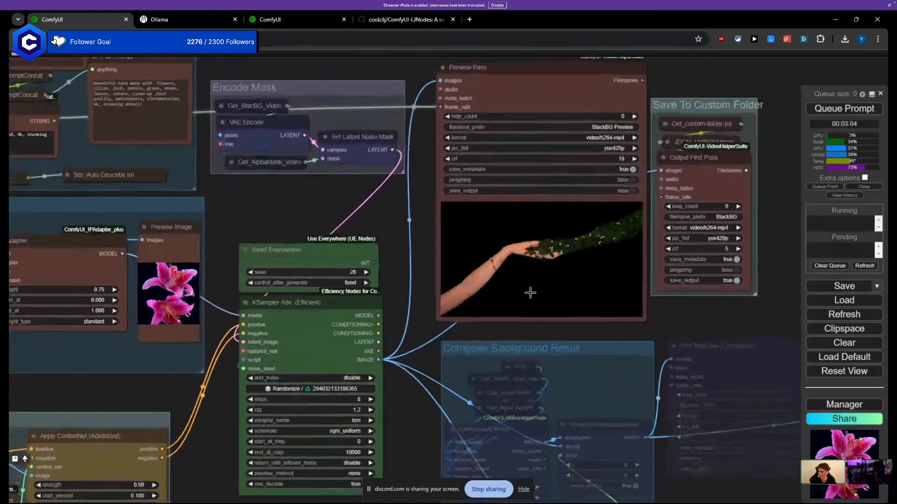
pyautogui.scroll(3, 560, 262)
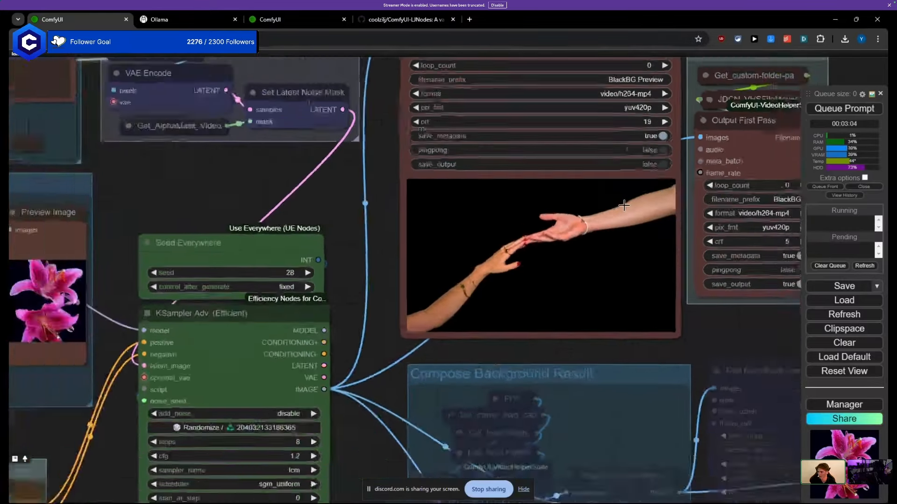
pyautogui.scroll(-5, 624, 205)
pyautogui.scroll(5, 386, 218)
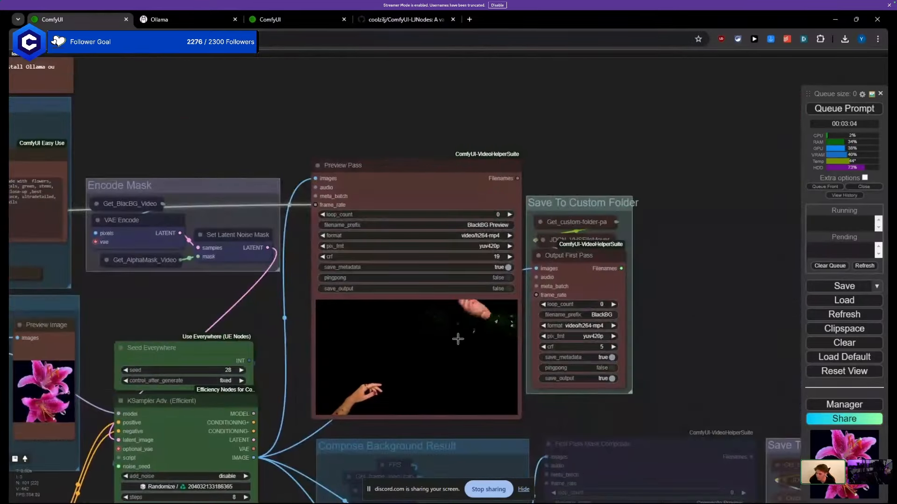
# Step: Move the Input Manual Mask node slightly up and to the left within its group
pyautogui.scroll(-6, 457, 339)
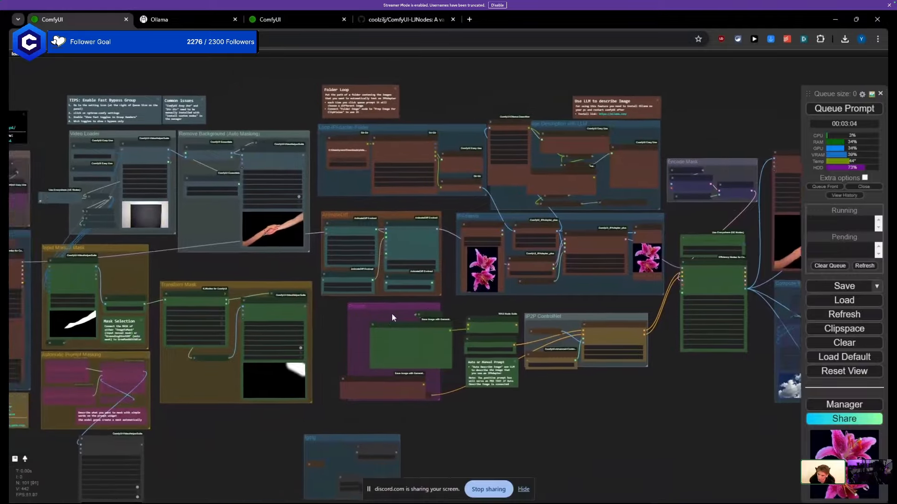
pyautogui.scroll(5, 391, 317)
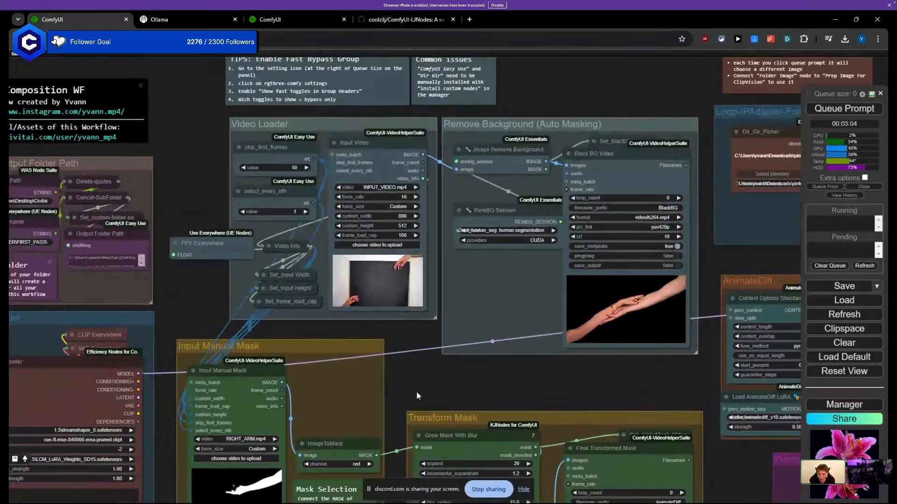
pyautogui.moveTo(416, 391); pyautogui.dragTo(483, 290)
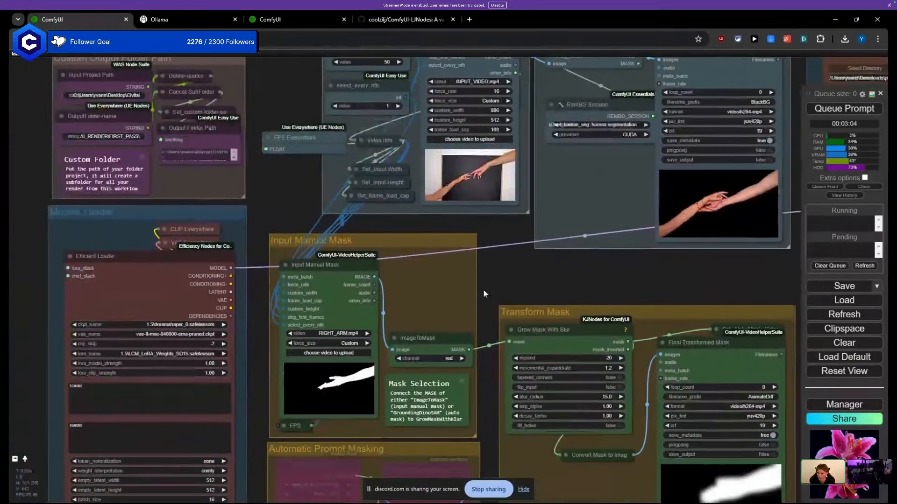
pyautogui.moveTo(351, 289)
pyautogui.mouseDown()
pyautogui.moveTo(384, 279)
pyautogui.moveTo(337, 279)
pyautogui.mouseUp()
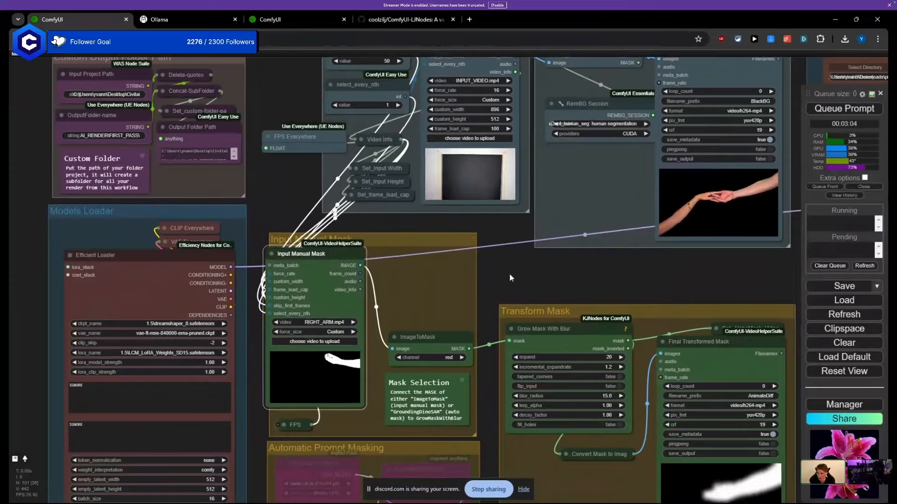
# Step: Set expand to 15, incremental_expandrate to 0.5 and blur_radius to 5 in the Grow Mask With Blur node
pyautogui.moveTo(509, 278); pyautogui.dragTo(328, 209)
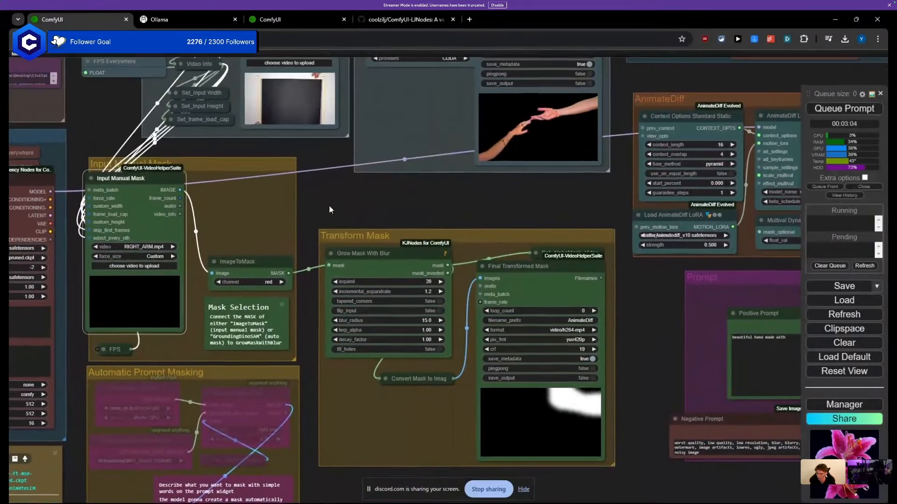
pyautogui.scroll(2, 420, 284)
pyautogui.click(415, 282)
pyautogui.write('15')
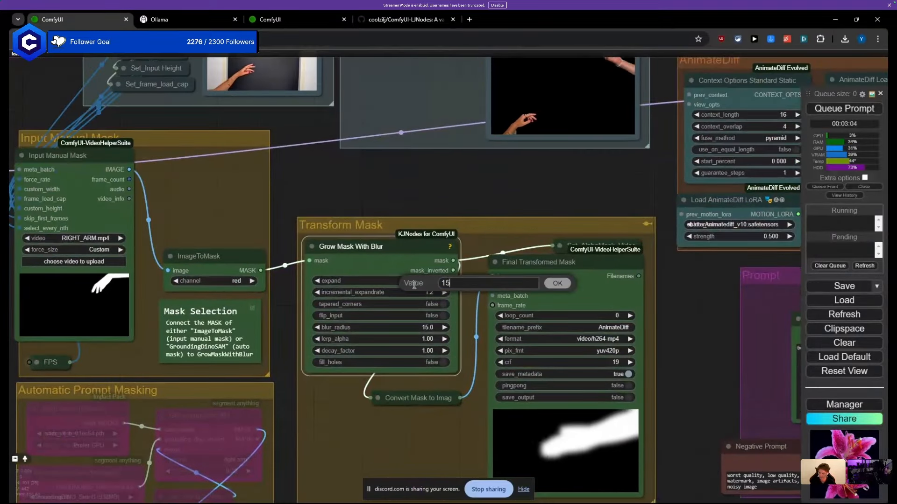
pyautogui.press('Return')
pyautogui.click(386, 291)
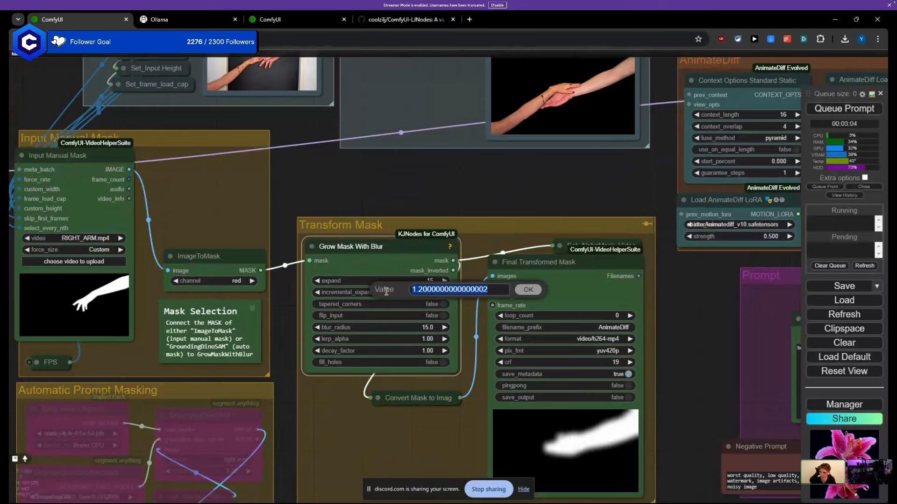
pyautogui.write('0.5')
pyautogui.press('Return')
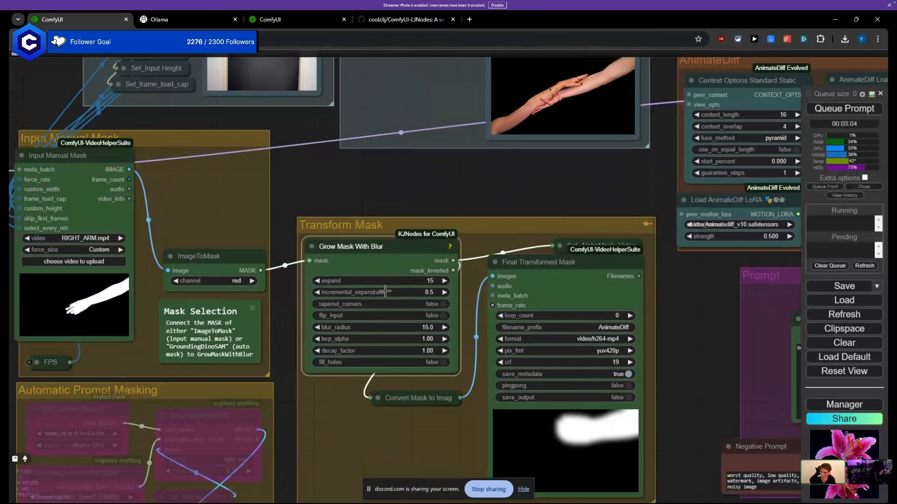
pyautogui.click(399, 323)
pyautogui.write('5')
pyautogui.press('Return')
# Step: Set frame_load_cap to 50 on the Input Video node and select_every_nth to 2 in the Video Loader group
pyautogui.scroll(-1, 349, 254)
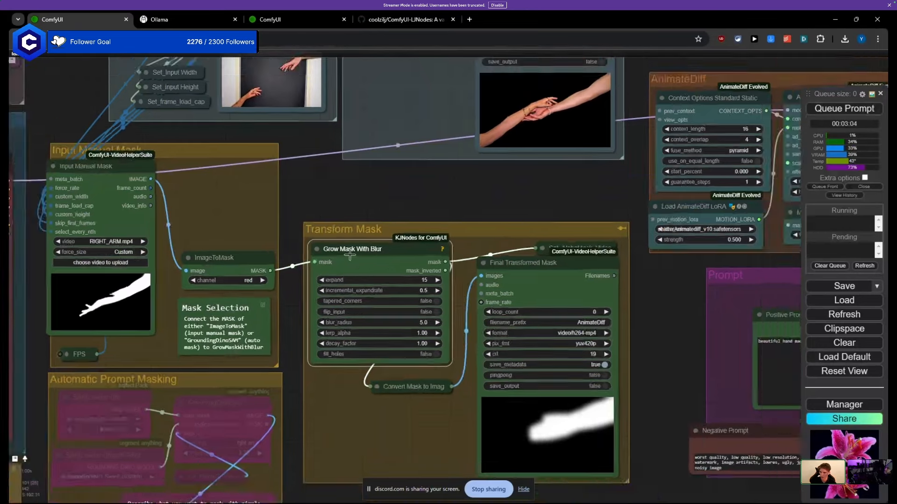
pyautogui.scroll(-5, 349, 254)
pyautogui.scroll(8, 238, 244)
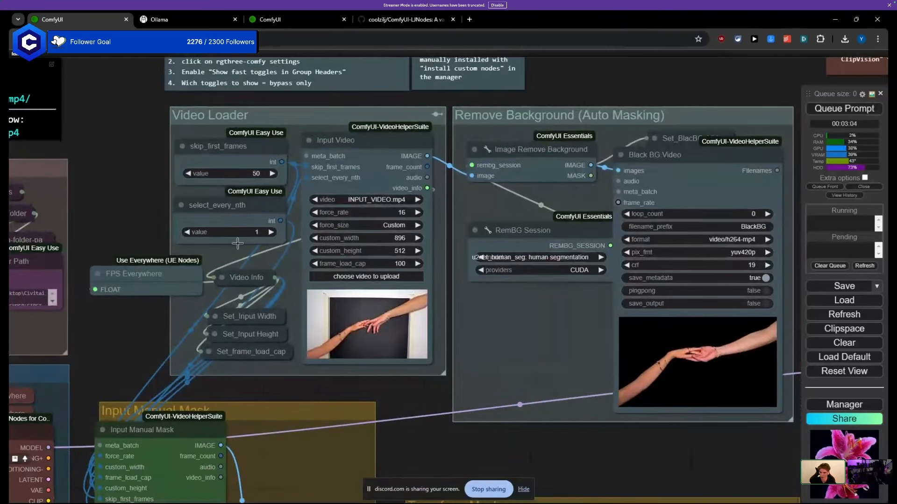
pyautogui.click(382, 262)
pyautogui.write('50')
pyautogui.press('Return')
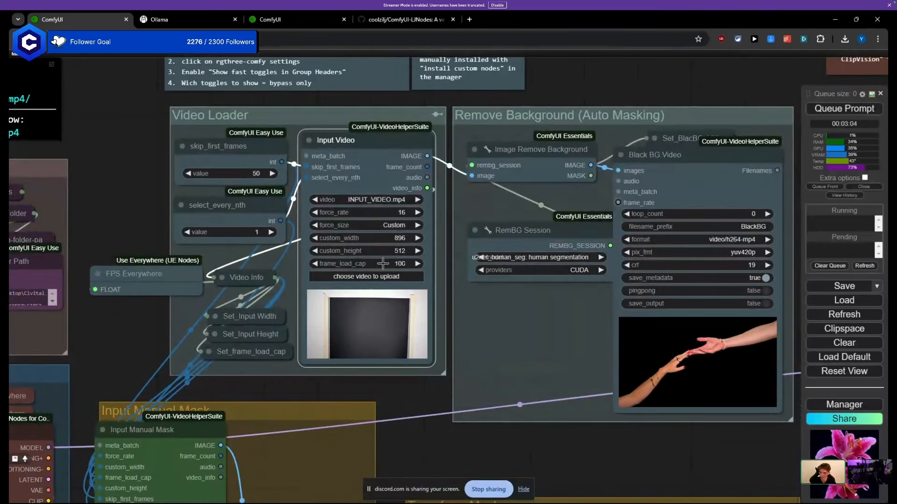
pyautogui.click(271, 232)
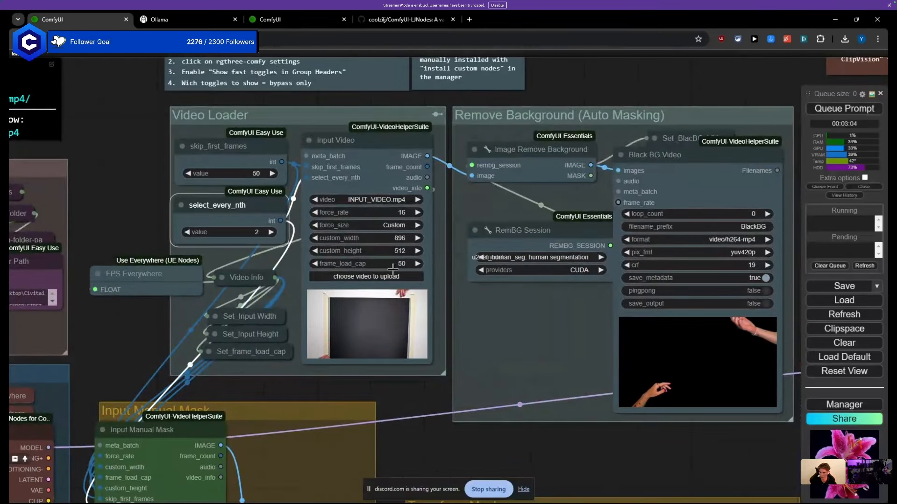
pyautogui.click(395, 263)
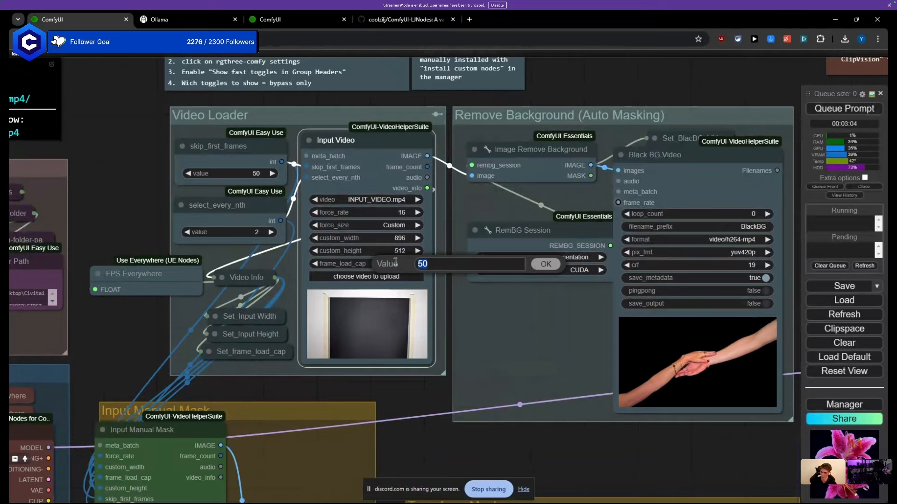
pyautogui.write('50')
pyautogui.press('Return')
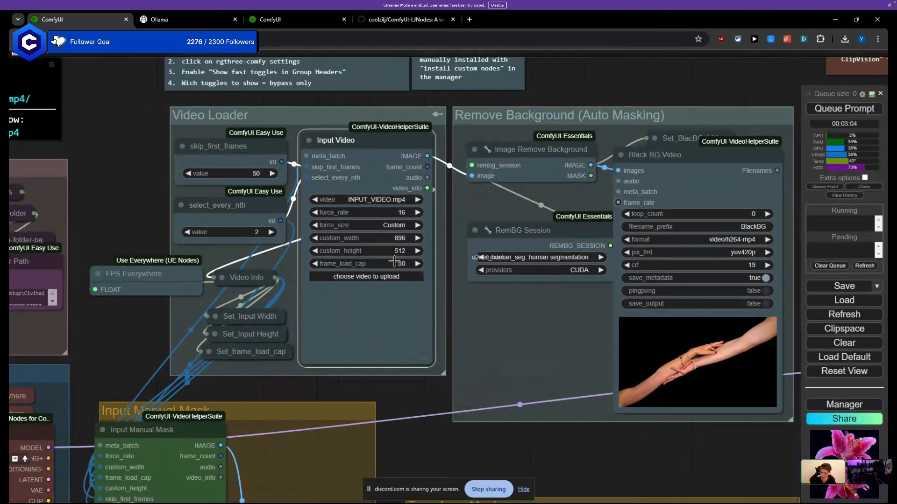
# Step: Queue the workflow and follow the run along the node groups to the KSampler and Compose Background Result group
pyautogui.hotkey('ctrl', 'Return')
pyautogui.scroll(-6, 421, 266)
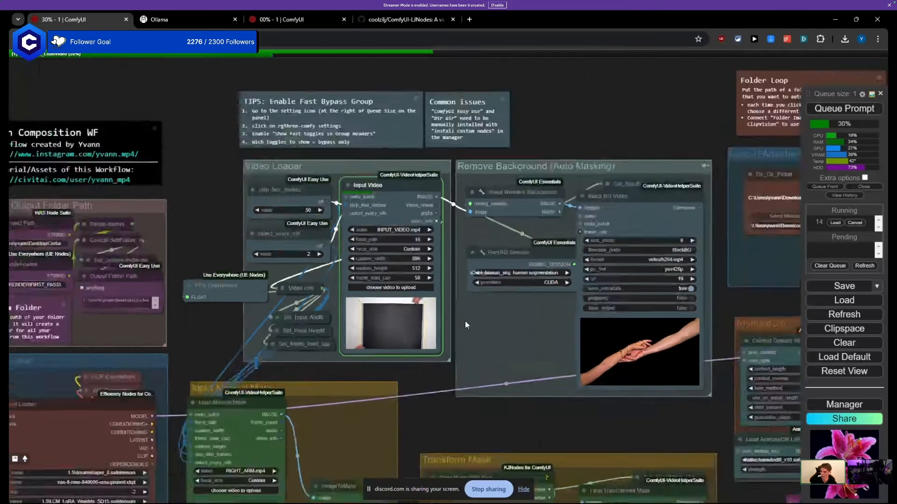
pyautogui.scroll(2, 507, 366)
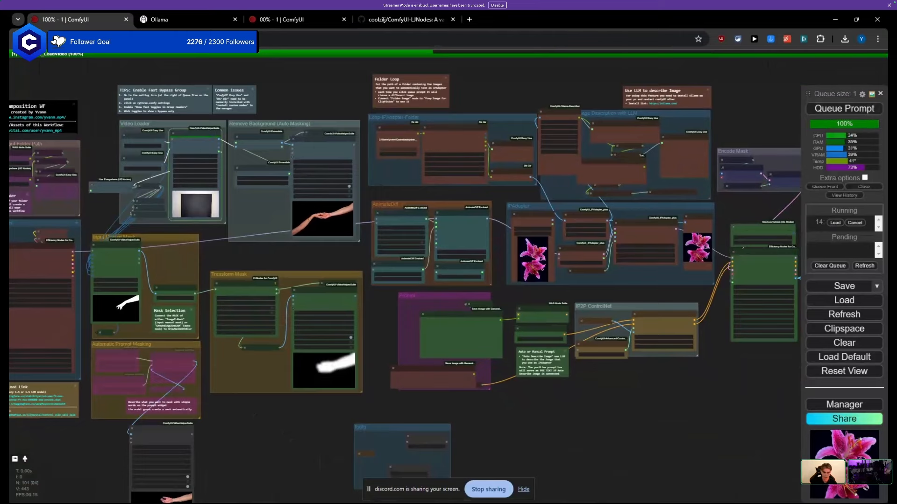
pyautogui.moveTo(532, 383); pyautogui.dragTo(466, 375)
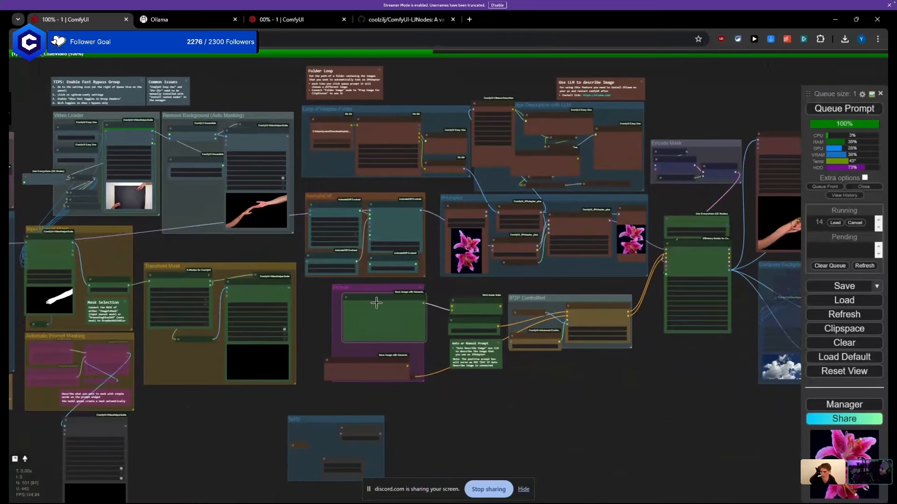
pyautogui.scroll(4, 560, 290)
pyautogui.scroll(2, 288, 342)
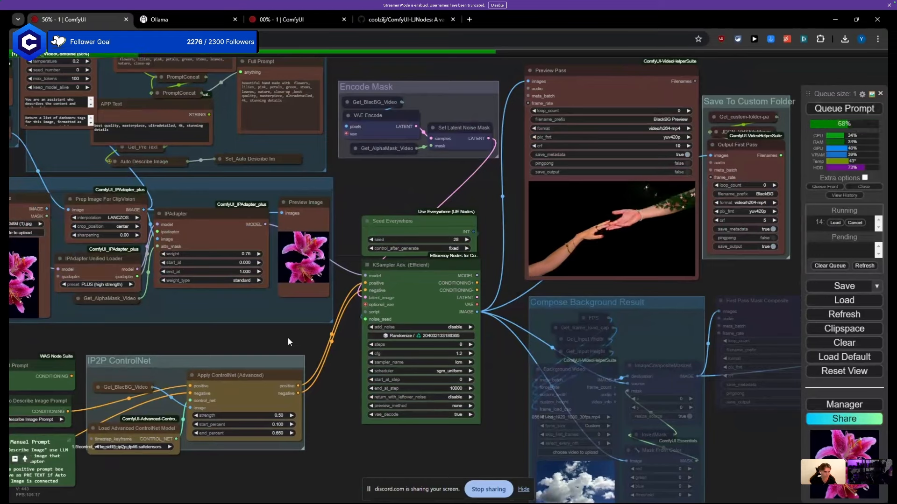
pyautogui.moveTo(434, 452); pyautogui.dragTo(240, 309)
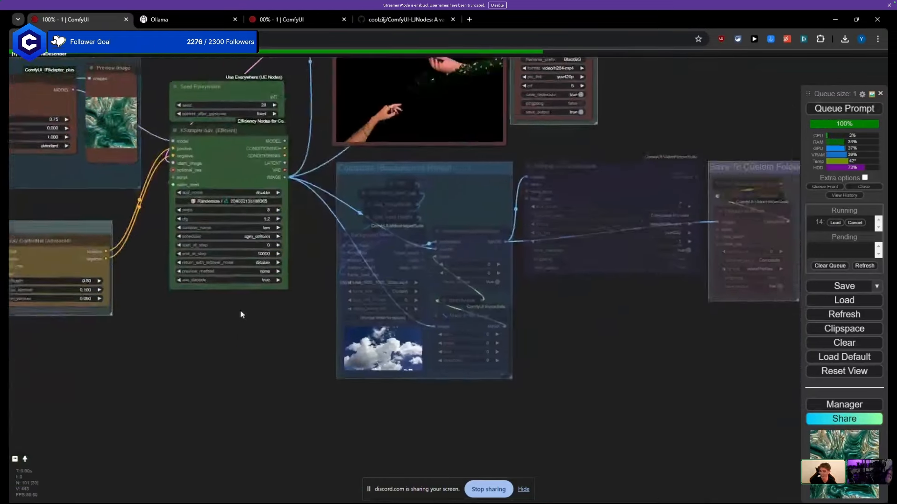
pyautogui.moveTo(439, 188); pyautogui.dragTo(289, 248)
pyautogui.moveTo(231, 229); pyautogui.dragTo(207, 232)
# Step: Switch to the workflow in the other ComfyUI tab and set the Load Input node's frame_load_cap to 100
pyautogui.click(280, 20)
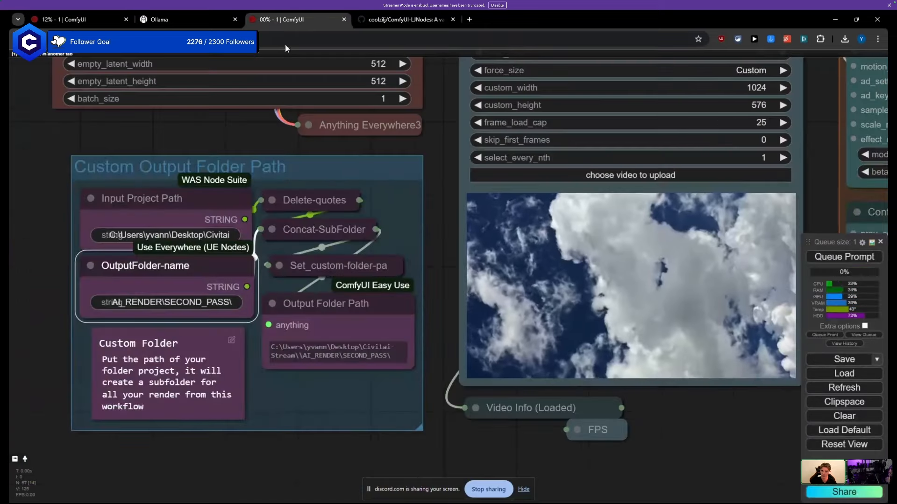
pyautogui.scroll(-5, 353, 155)
pyautogui.scroll(-5, 252, 397)
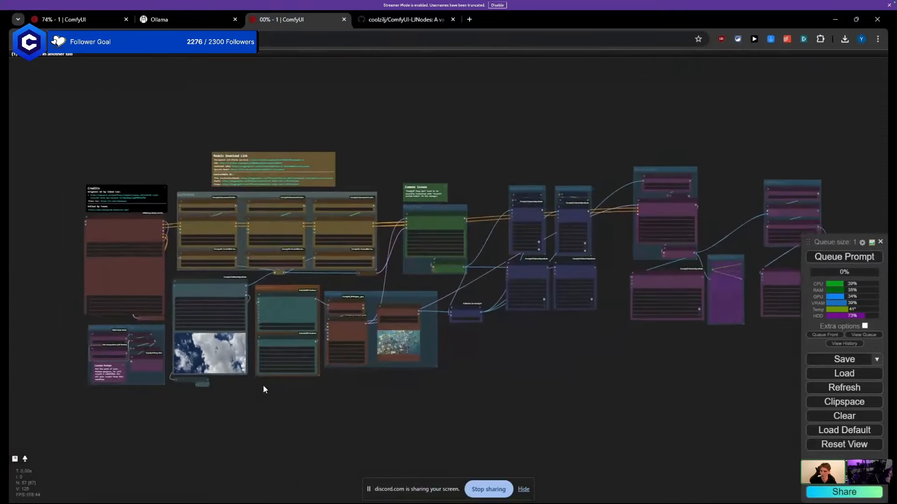
pyautogui.click(70, 20)
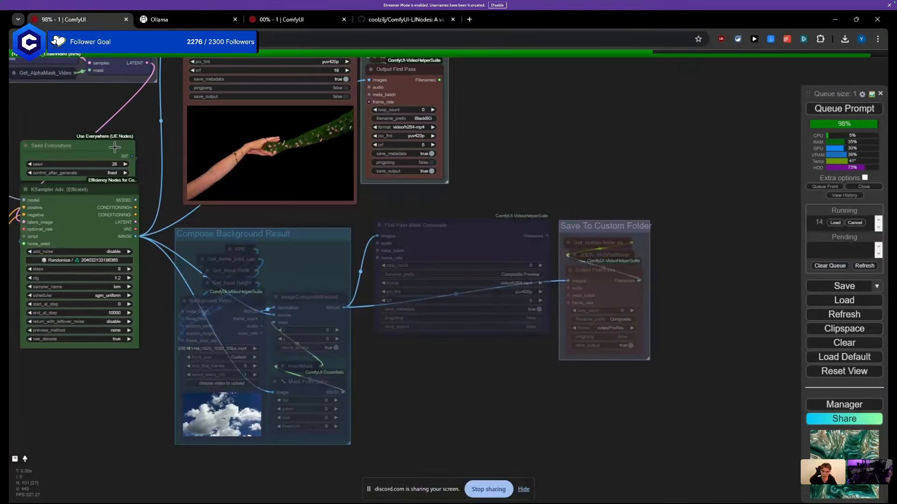
pyautogui.click(280, 20)
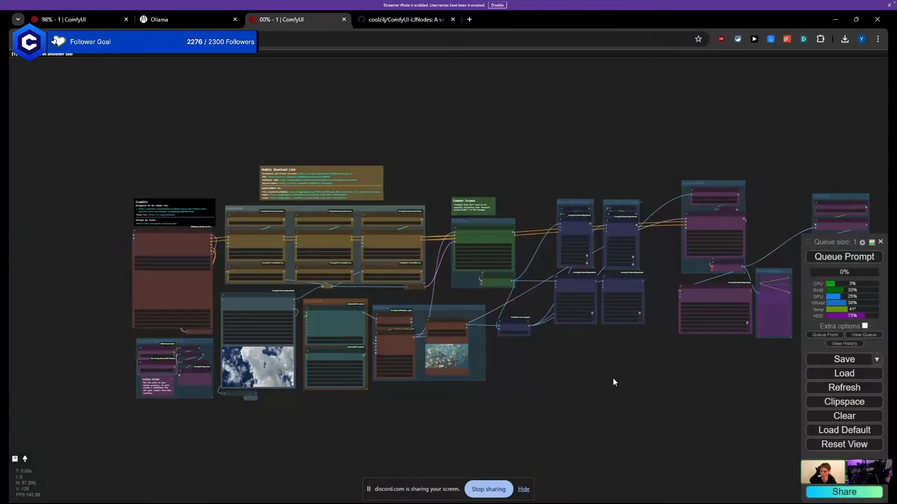
pyautogui.moveTo(613, 379); pyautogui.dragTo(679, 346)
pyautogui.scroll(5, 319, 332)
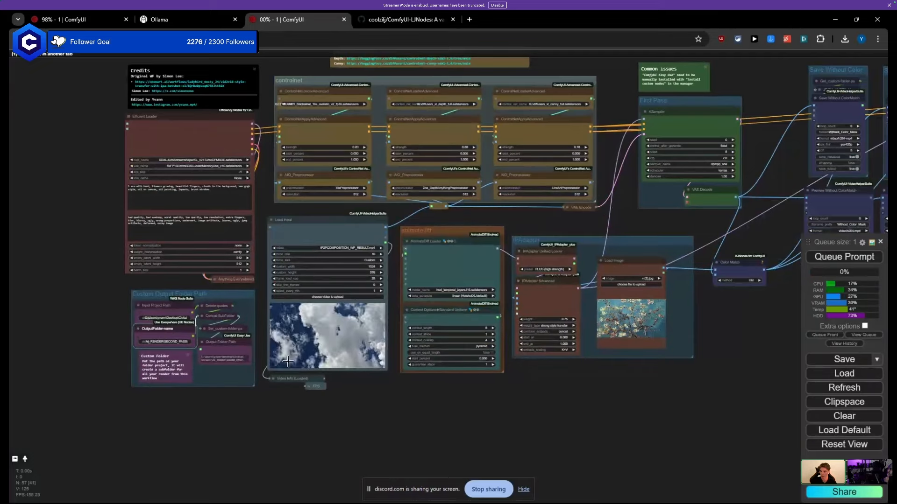
pyautogui.scroll(3, 336, 310)
pyautogui.click(337, 259)
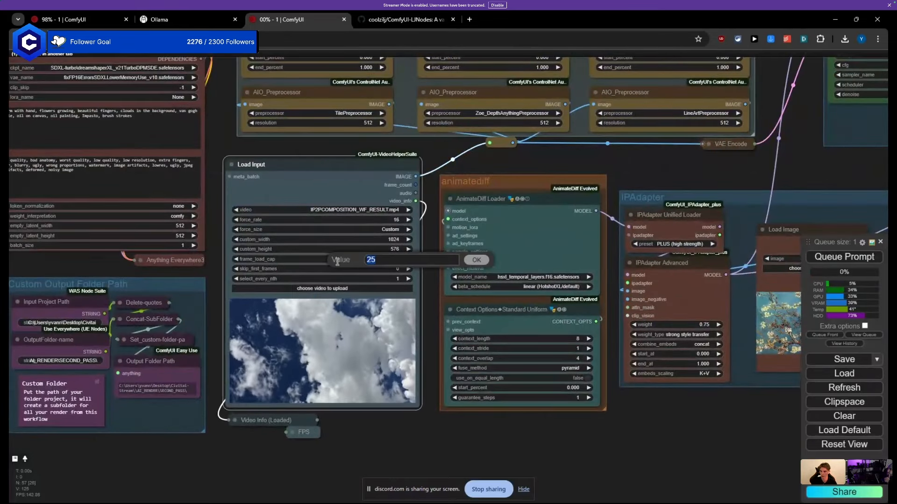
pyautogui.write('100')
pyautogui.press('Return')
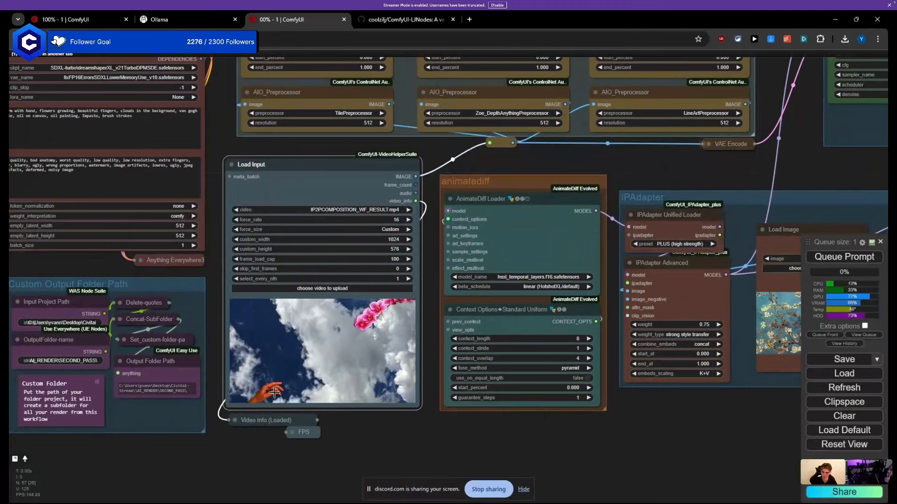
# Step: Examine the composited arm video in Load Input, and return to the running workflow's sampler and Preview Pass node
pyautogui.scroll(4, 299, 353)
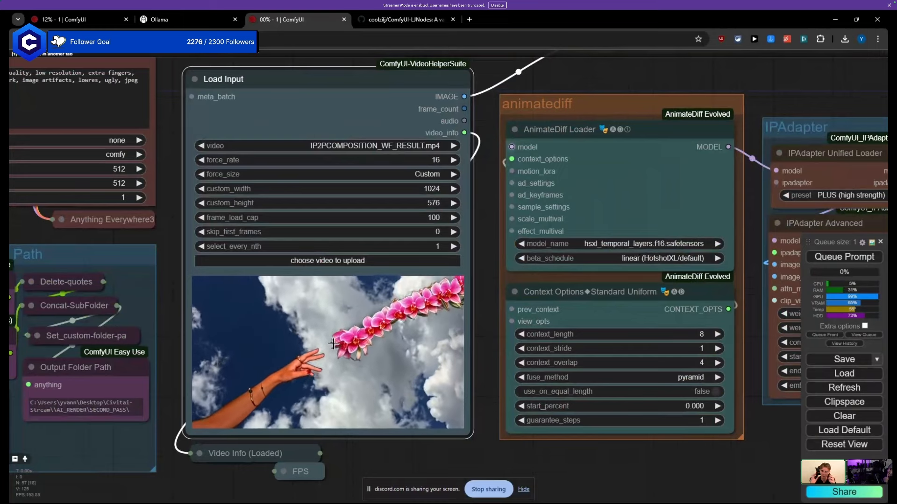
pyautogui.scroll(-10, 446, 349)
pyautogui.moveTo(520, 387); pyautogui.dragTo(374, 397)
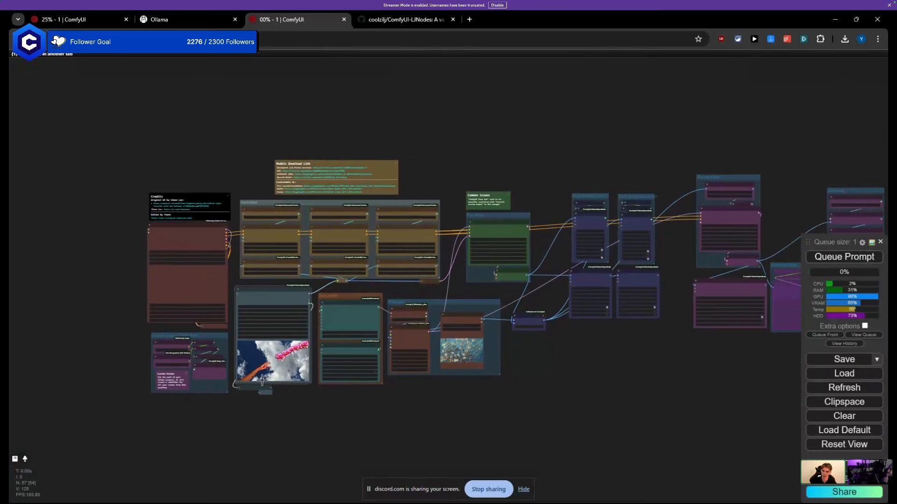
pyautogui.click(85, 14)
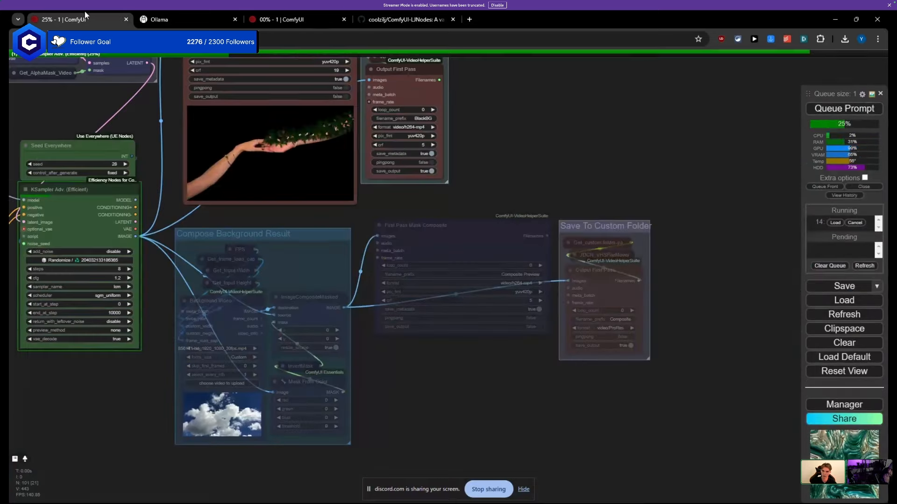
pyautogui.moveTo(155, 147); pyautogui.dragTo(226, 233)
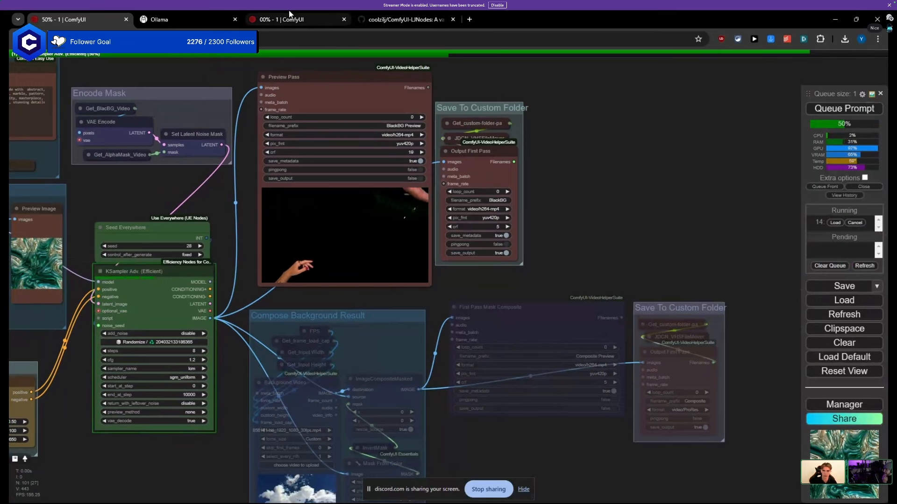
# Step: Review the other workflow's Second Pass group, color match outputs, First Pass sampler and ControlNet groups
pyautogui.moveTo(291, 15)
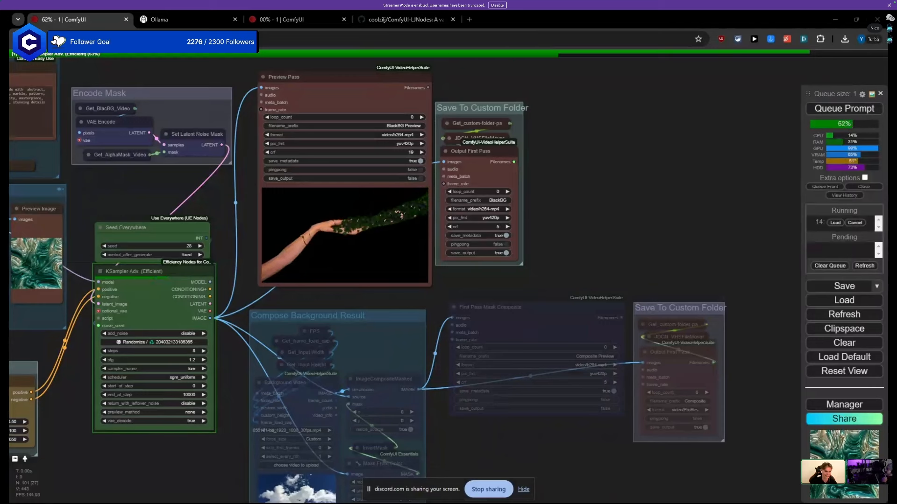
pyautogui.click(279, 18)
pyautogui.moveTo(458, 149); pyautogui.dragTo(269, 158)
pyautogui.scroll(7, 457, 234)
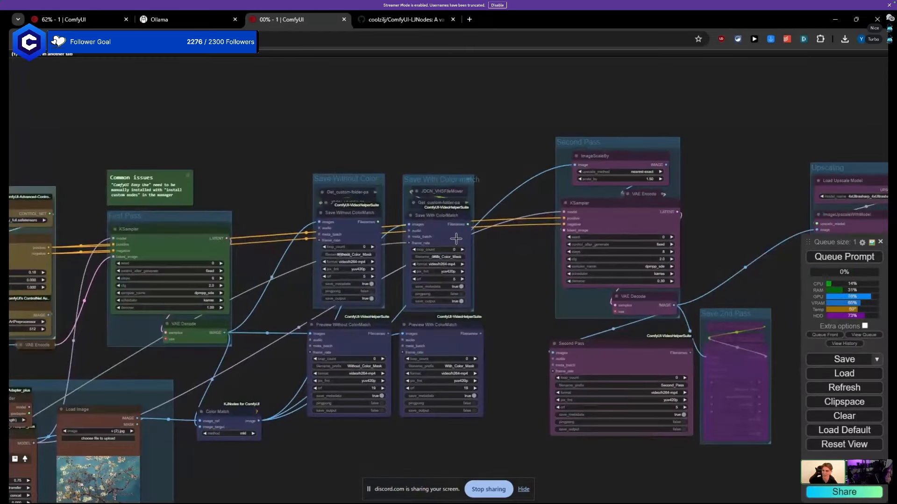
pyautogui.moveTo(533, 253); pyautogui.dragTo(333, 269)
pyautogui.scroll(5, 333, 269)
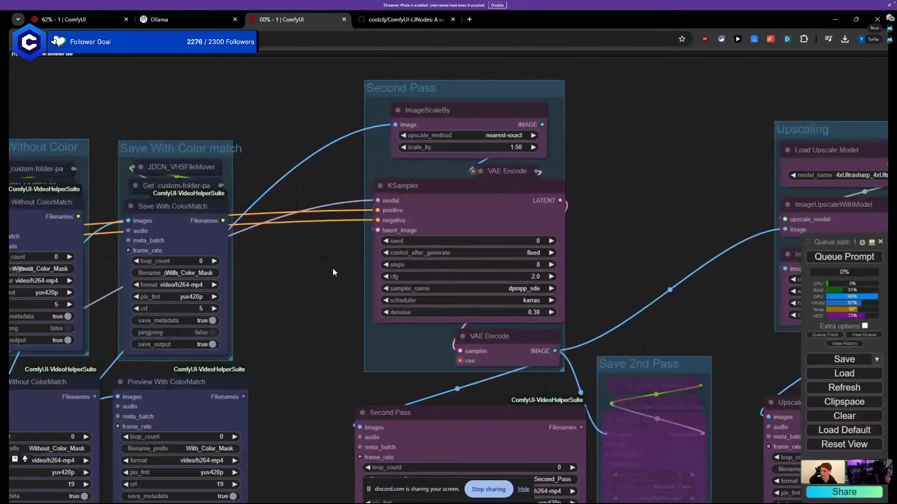
pyautogui.scroll(-6, 333, 269)
pyautogui.scroll(-1, 333, 270)
pyautogui.moveTo(110, 122); pyautogui.dragTo(436, 129)
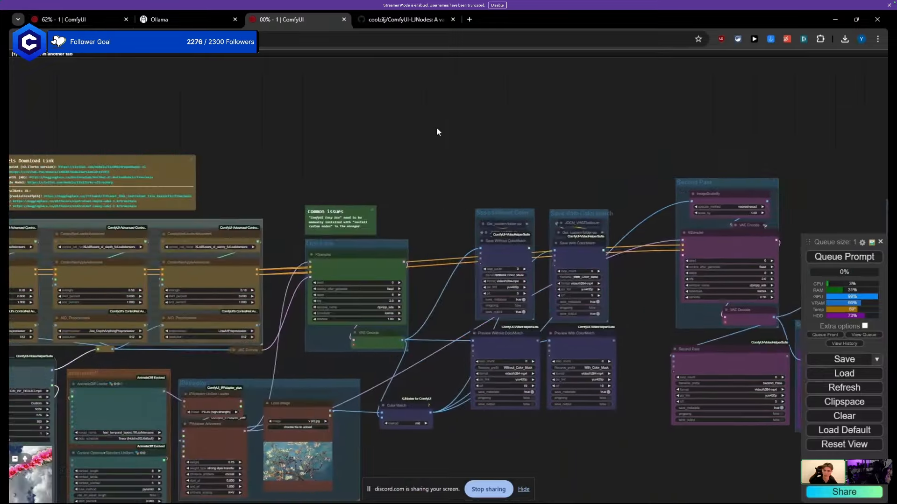
pyautogui.scroll(-5, 437, 128)
pyautogui.scroll(5, 340, 148)
pyautogui.moveTo(307, 169); pyautogui.dragTo(433, 156)
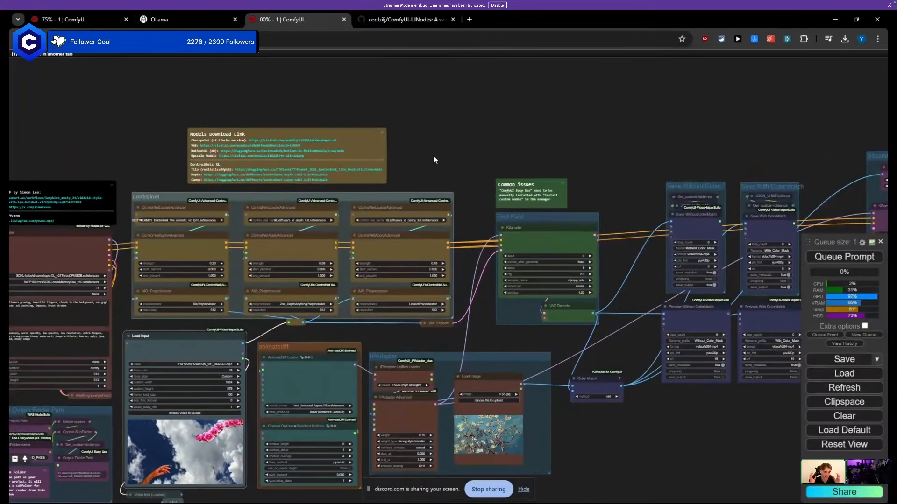
# Step: Examine the restyling workflow's controlnet group, including its loaders, apply nodes and preprocessors, together with the Models Download Link note
pyautogui.moveTo(156, 163); pyautogui.dragTo(92, 156)
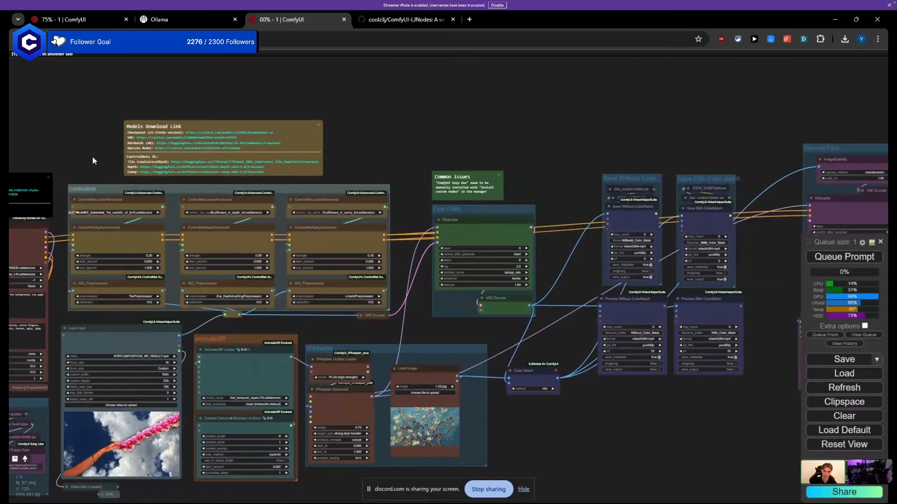
pyautogui.scroll(6, 91, 168)
pyautogui.moveTo(79, 203); pyautogui.dragTo(581, 418)
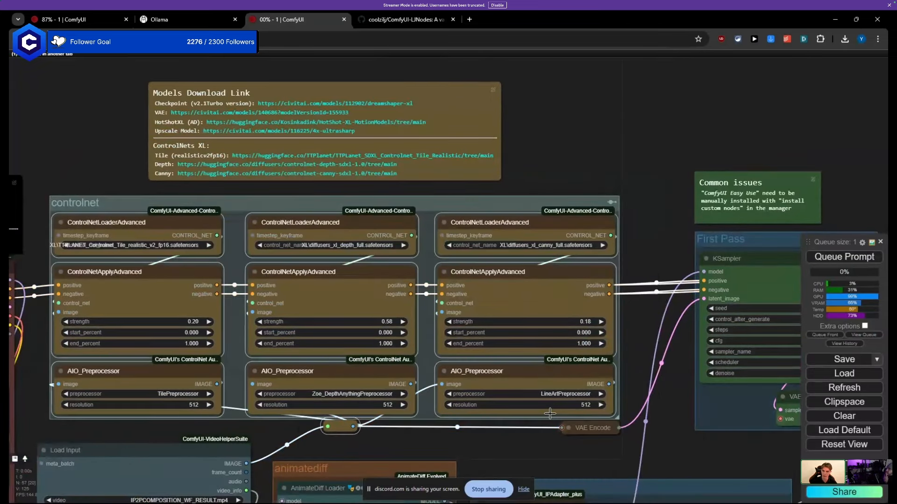
pyautogui.hotkey('ctrl', 'm')
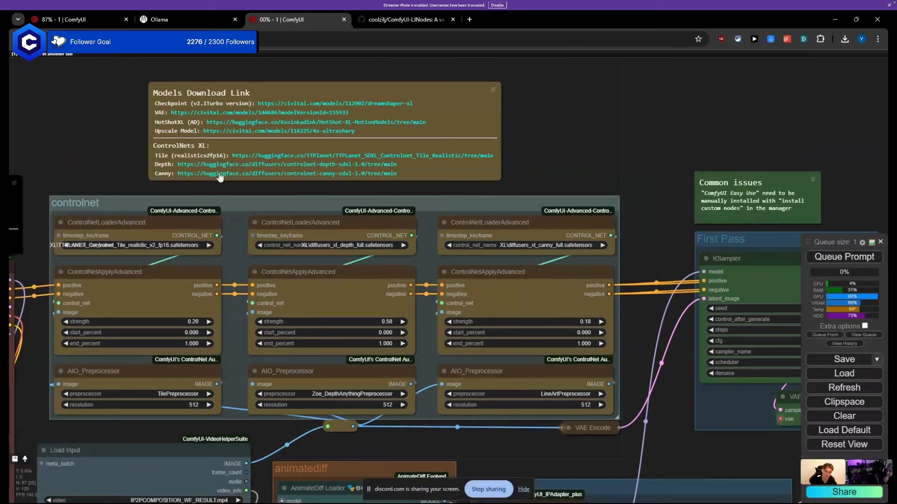
pyautogui.moveTo(114, 240); pyautogui.dragTo(117, 243)
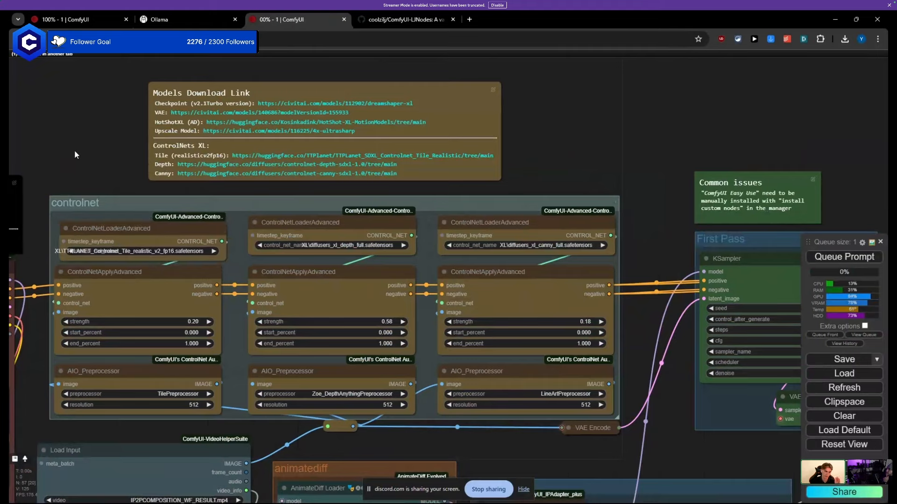
pyautogui.scroll(-10, 74, 150)
pyautogui.scroll(4, 165, 166)
pyautogui.scroll(-4, 140, 177)
pyautogui.scroll(7, 85, 196)
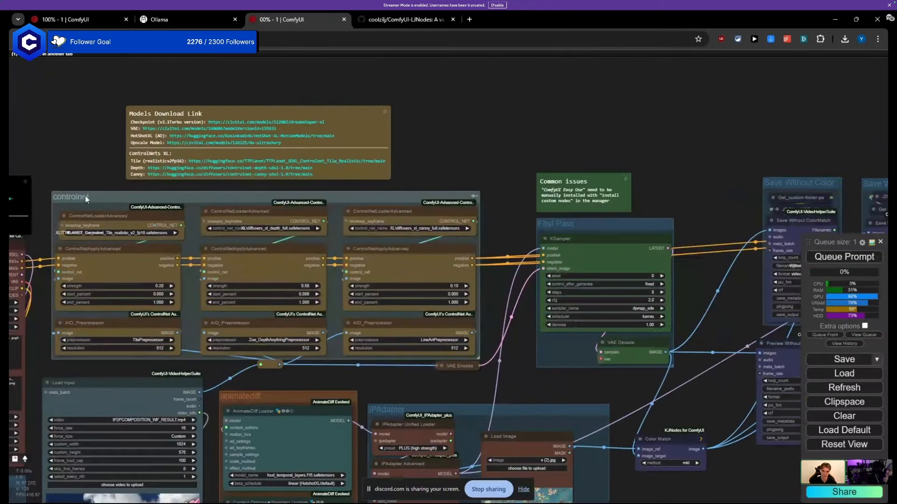
pyautogui.moveTo(66, 242); pyautogui.dragTo(96, 241)
# Step: Switch to the composition workflow in the first ComfyUI tab and examine the arm video in Preview Pass and the IPAdapter group's Preview Image
pyautogui.click(52, 17)
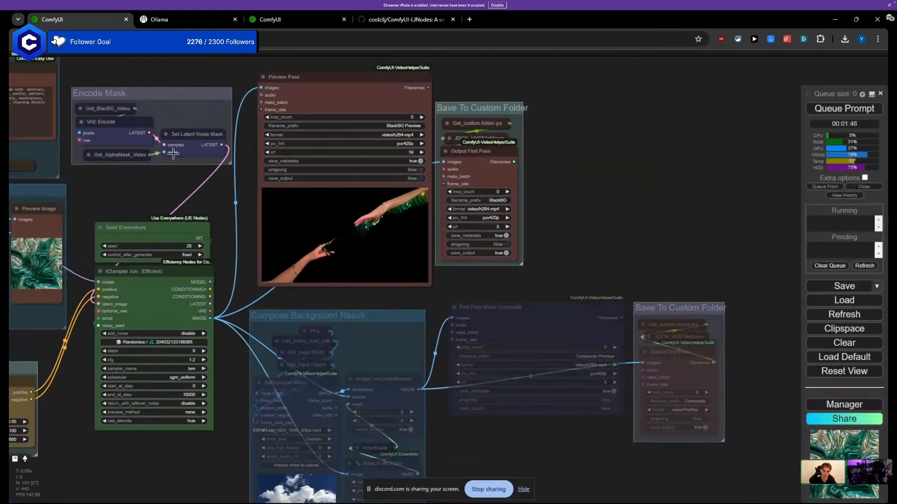
pyautogui.scroll(1, 278, 296)
pyautogui.moveTo(223, 225); pyautogui.dragTo(321, 263)
pyautogui.scroll(1, 278, 296)
pyautogui.scroll(-5, 205, 270)
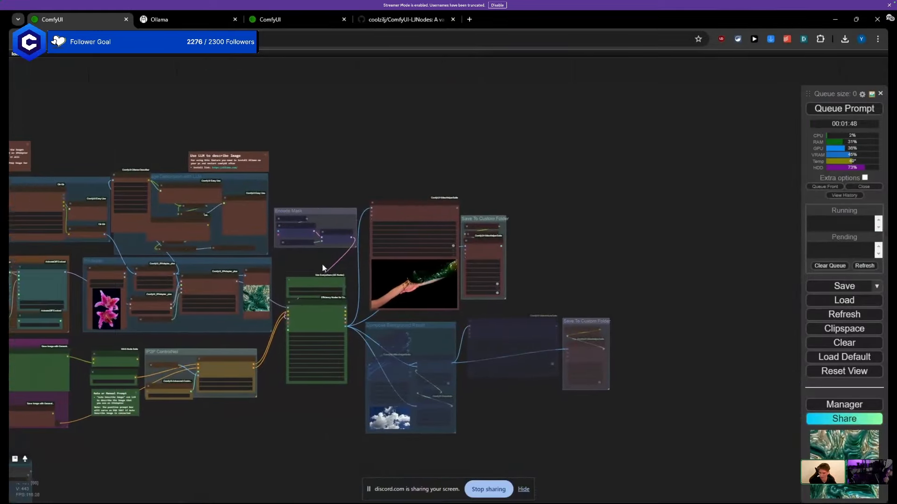
pyautogui.scroll(6, 416, 262)
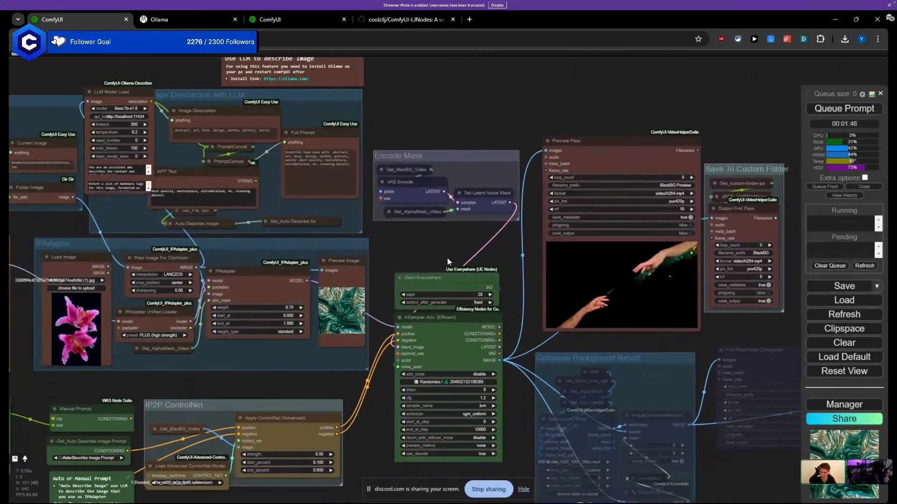
pyautogui.moveTo(268, 268); pyautogui.dragTo(447, 257)
pyautogui.scroll(3, 322, 276)
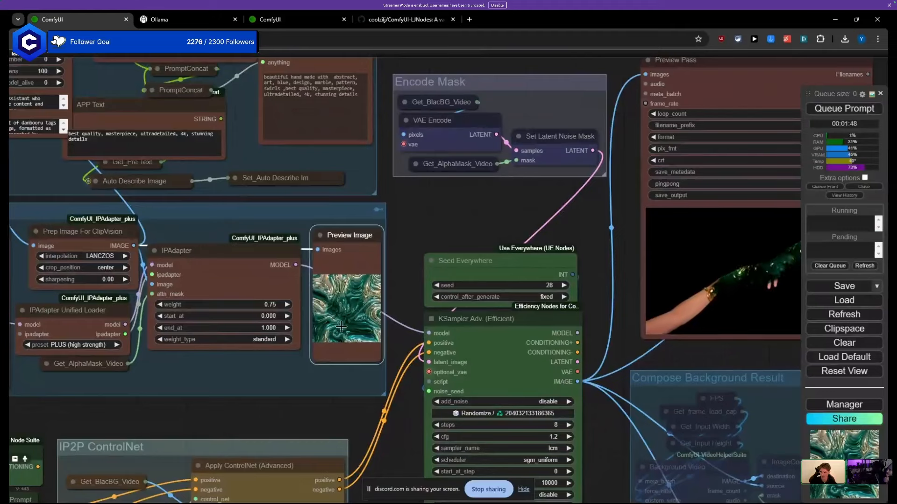
pyautogui.scroll(-5, 341, 326)
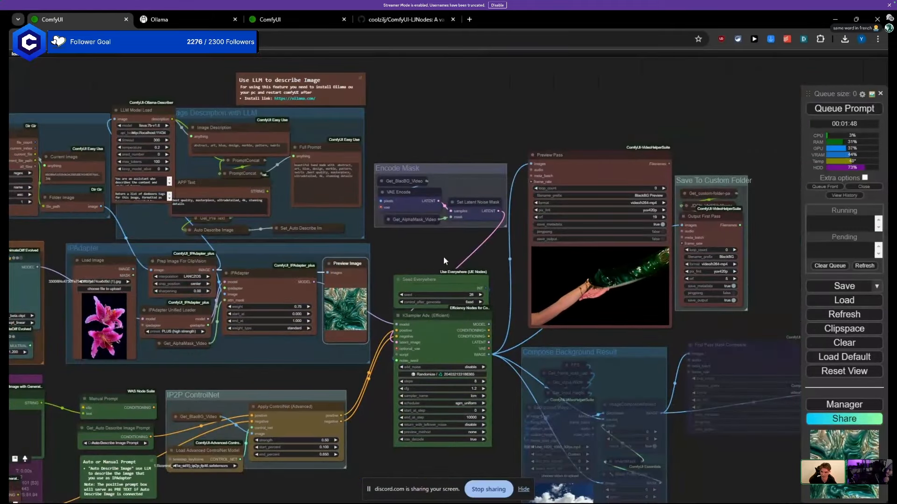
# Step: Survey the workflow graph from the output previews back to the Video Loader and Input Manual Mask groups
pyautogui.scroll(3, 444, 256)
pyautogui.scroll(-6, 360, 239)
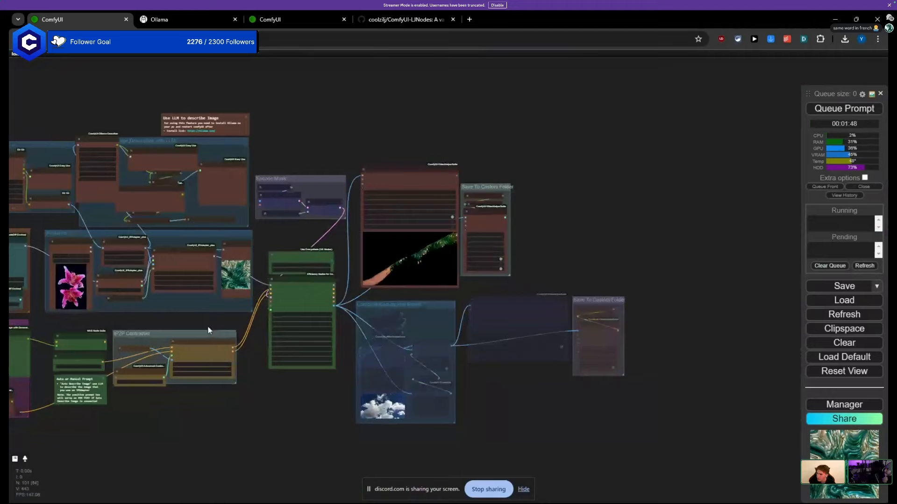
pyautogui.moveTo(208, 330); pyautogui.dragTo(359, 322)
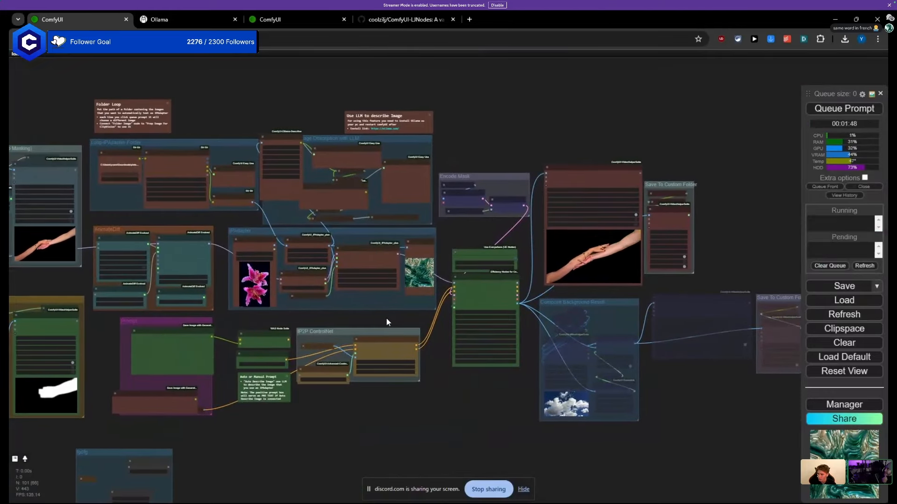
pyautogui.moveTo(386, 317); pyautogui.dragTo(601, 309)
pyautogui.moveTo(214, 274); pyautogui.dragTo(474, 265)
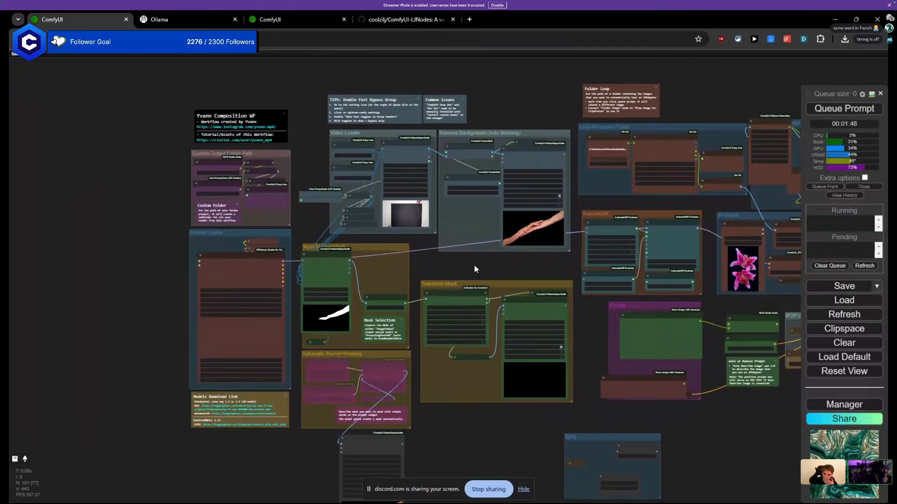
pyautogui.scroll(5, 416, 276)
pyautogui.moveTo(416, 277); pyautogui.dragTo(436, 362)
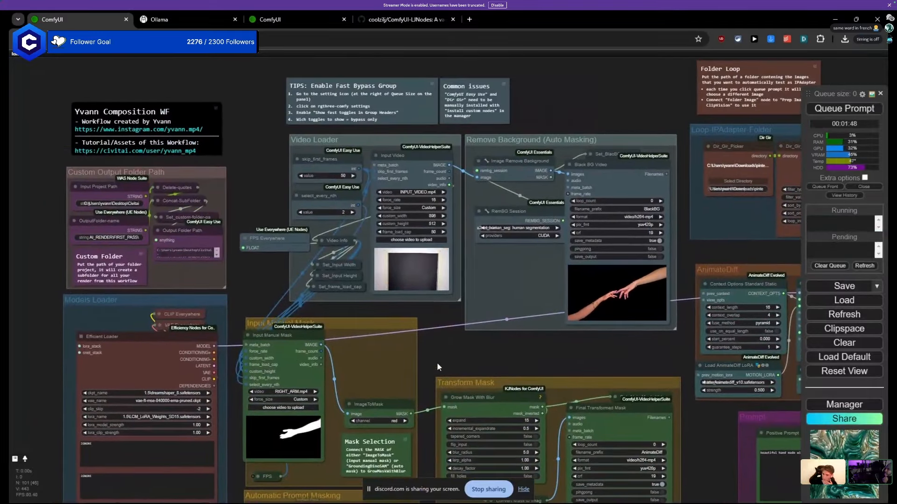
pyautogui.scroll(3, 274, 301)
pyautogui.scroll(2, 259, 256)
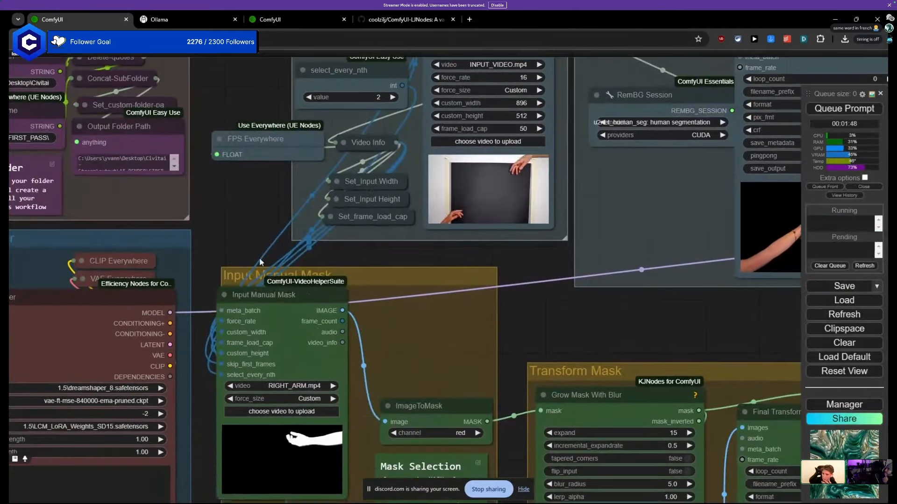
# Step: Move the Input Manual Mask, select_every_nth and FPS Everywhere nodes out of their places to expose their links
pyautogui.moveTo(288, 314); pyautogui.dragTo(606, 258)
pyautogui.moveTo(218, 255); pyautogui.dragTo(183, 339)
pyautogui.moveTo(308, 171); pyautogui.dragTo(203, 154)
pyautogui.moveTo(243, 222); pyautogui.dragTo(215, 238)
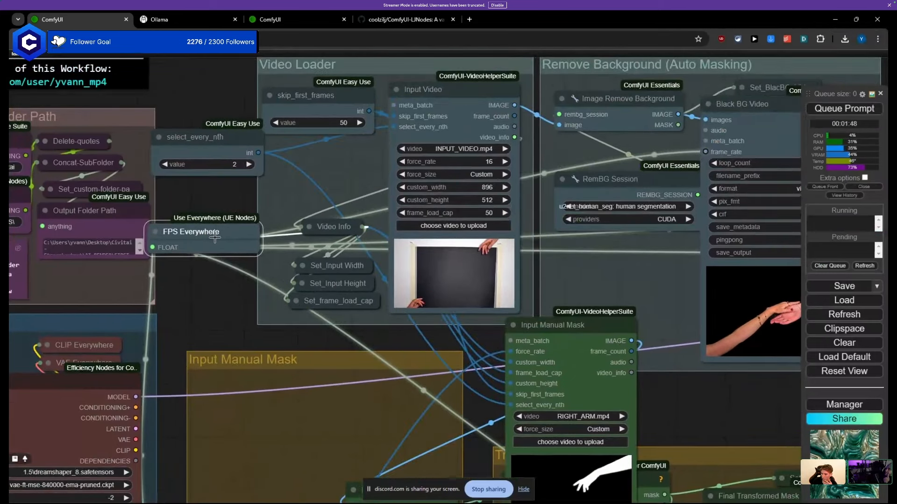
# Step: Move the skip_first_frames node out of the Video Loader group to the group's upper-left edge
pyautogui.scroll(-3, 214, 238)
pyautogui.scroll(1, 214, 238)
pyautogui.moveTo(303, 127); pyautogui.dragTo(181, 310)
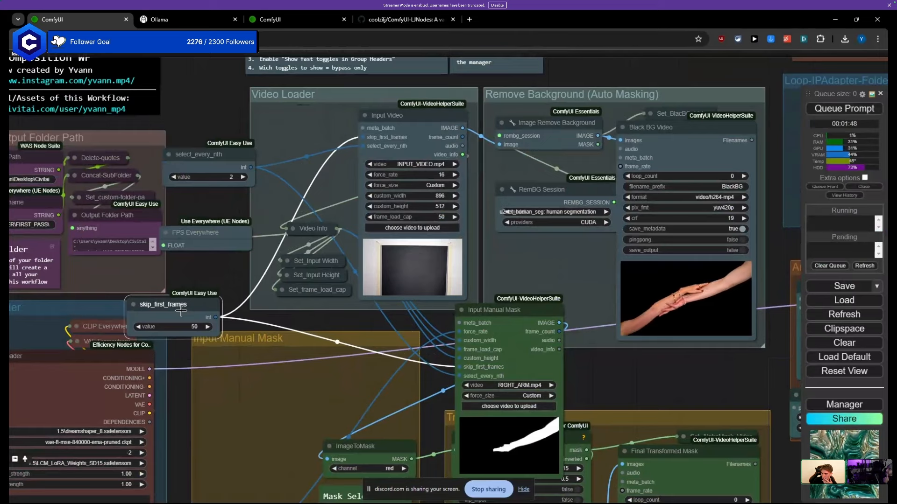
pyautogui.moveTo(181, 310); pyautogui.dragTo(236, 105)
pyautogui.scroll(-3, 278, 257)
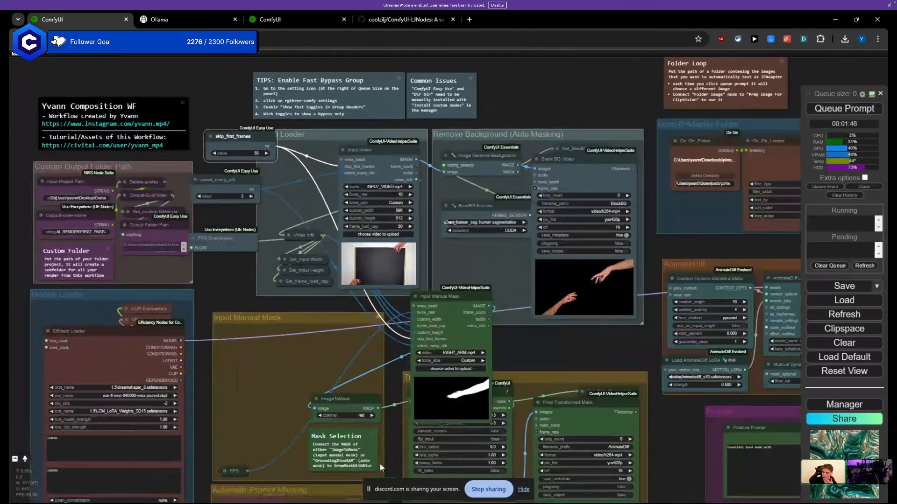
# Step: Load a fresh copy of the workflow onto the canvas in place of the rearranged graph
pyautogui.moveTo(392, 494)
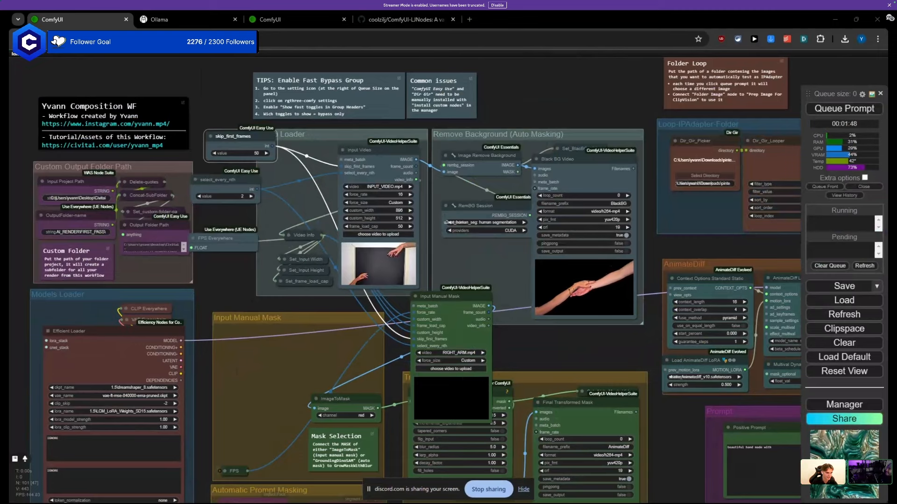
pyautogui.moveTo(642, 498)
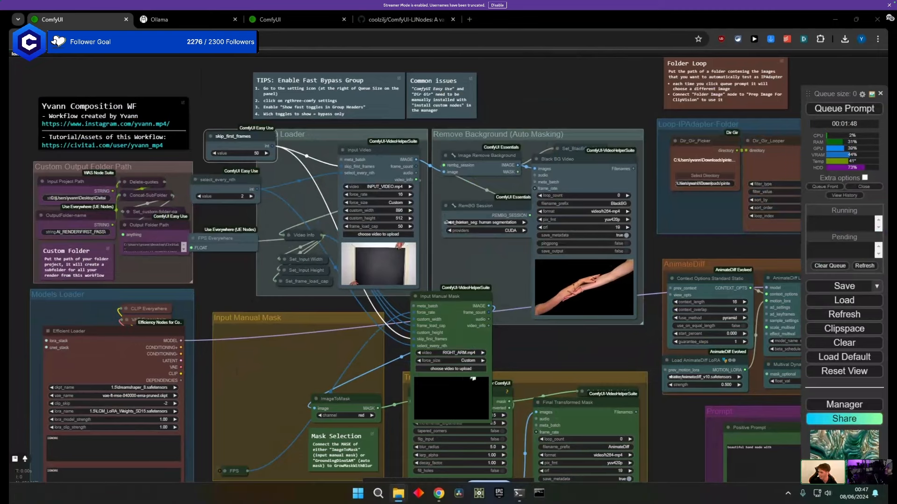
pyautogui.moveTo(0, 262); pyautogui.dragTo(225, 266)
# Step: Set frame_load_cap on the Input Video node to 50 and skip_first_frames to 50
pyautogui.scroll(-5, 225, 265)
pyautogui.moveTo(136, 298); pyautogui.dragTo(452, 369)
pyautogui.moveTo(273, 267); pyautogui.dragTo(464, 279)
pyautogui.scroll(5, 464, 279)
pyautogui.moveTo(529, 319); pyautogui.dragTo(436, 340)
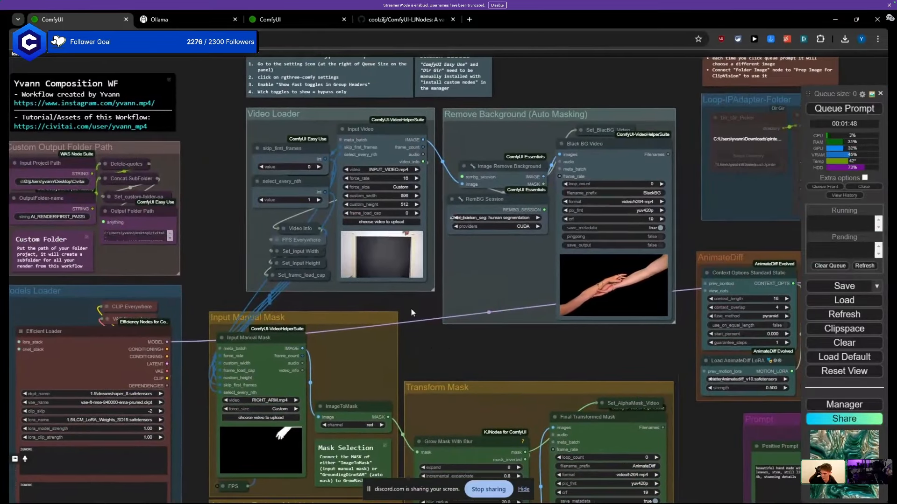
pyautogui.click(389, 213)
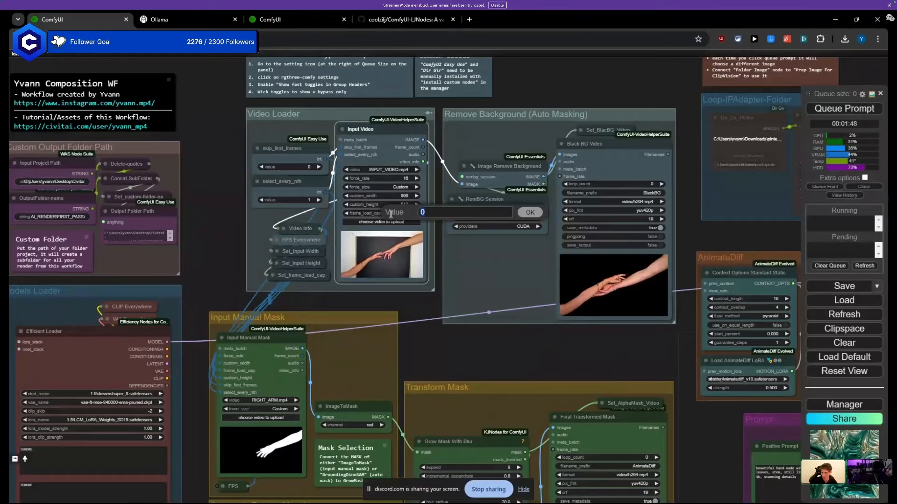
pyautogui.click(529, 215)
pyautogui.click(294, 167)
pyautogui.press('Return')
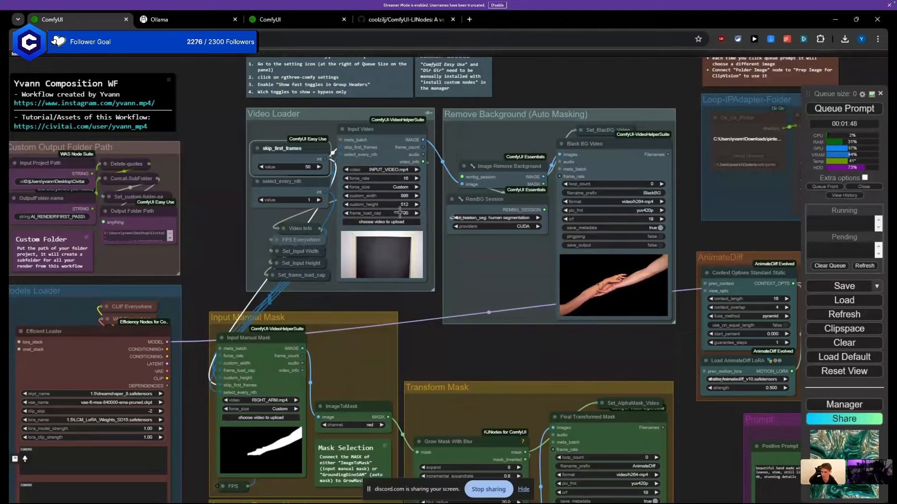
# Step: Queue the workflow for generation and bring the output preview nodes into view
pyautogui.scroll(-5, 396, 311)
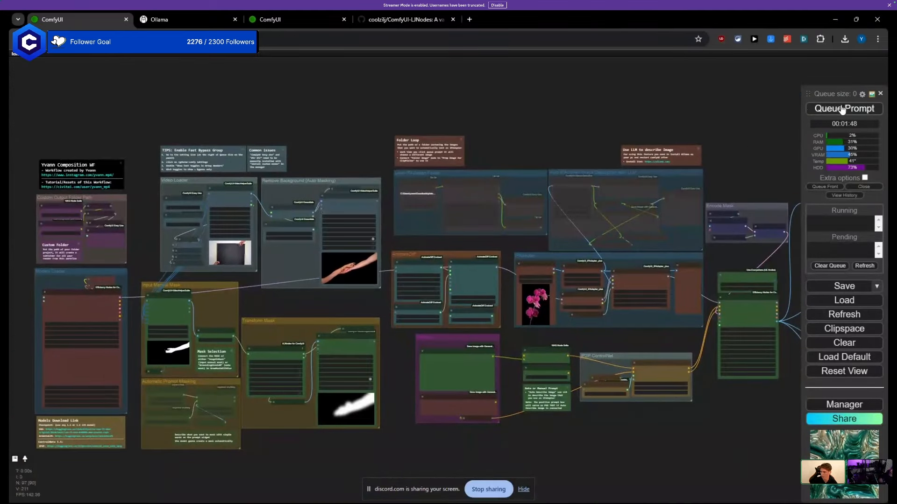
pyautogui.click(841, 110)
pyautogui.moveTo(745, 92); pyautogui.dragTo(474, 85)
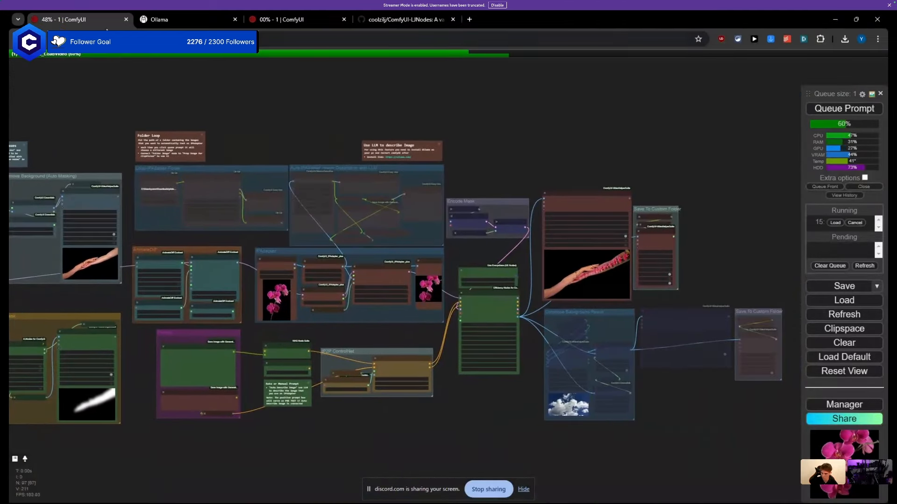
# Step: Examine the IPAdapter, AnimateDiff, Prompt and Transform Mask groups while the generation runs
pyautogui.moveTo(312, 122); pyautogui.dragTo(491, 126)
pyautogui.scroll(4, 345, 150)
pyautogui.moveTo(343, 152); pyautogui.dragTo(245, 188)
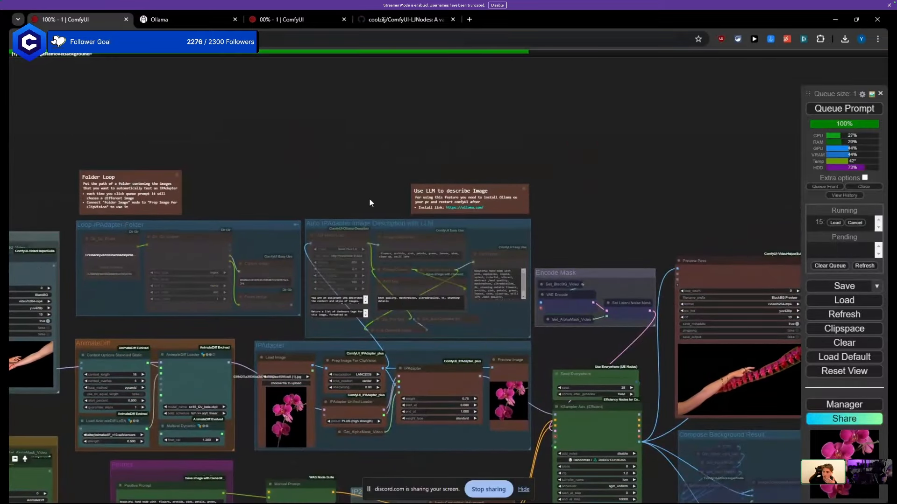
pyautogui.moveTo(369, 198); pyautogui.dragTo(276, 145)
pyautogui.moveTo(377, 412); pyautogui.dragTo(607, 328)
pyautogui.moveTo(180, 294); pyautogui.dragTo(248, 291)
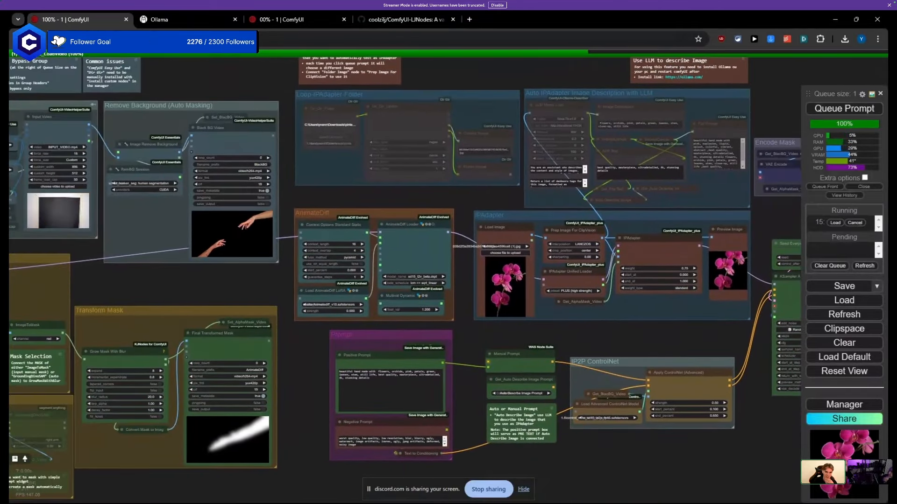
pyautogui.moveTo(444, 108); pyautogui.dragTo(301, 188)
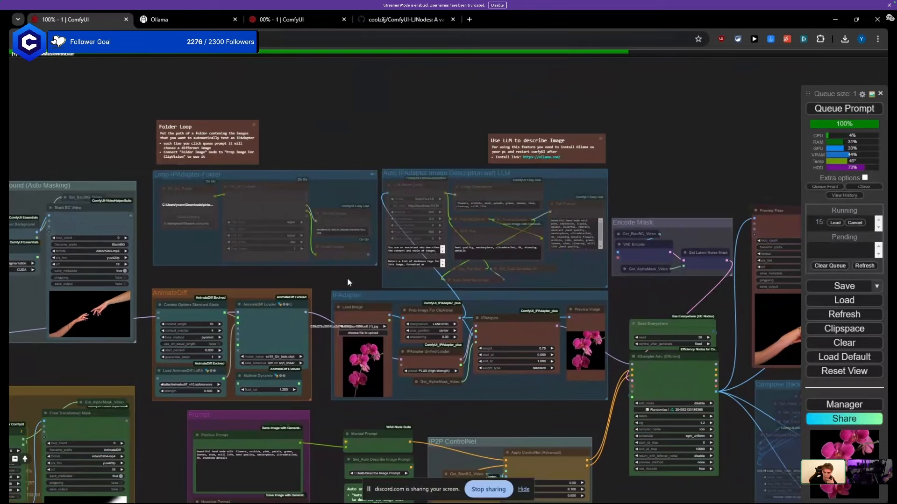
pyautogui.moveTo(354, 278); pyautogui.dragTo(381, 148)
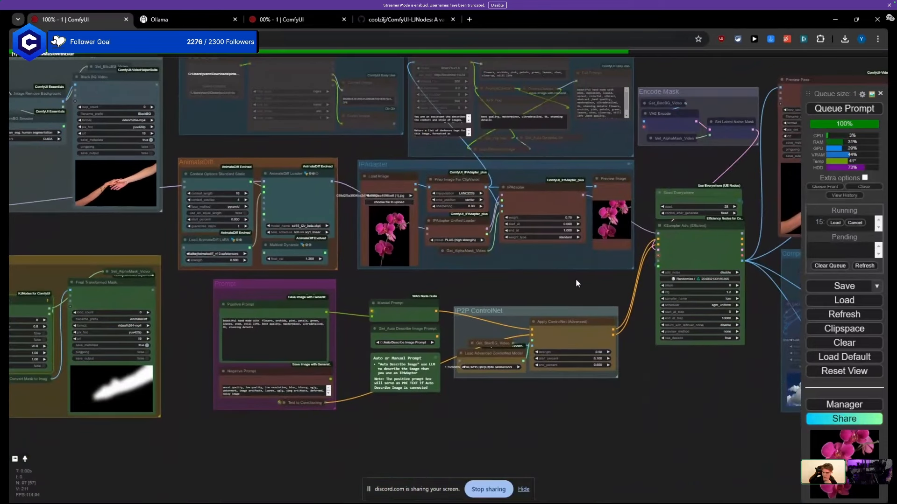
pyautogui.moveTo(211, 280); pyautogui.dragTo(412, 236)
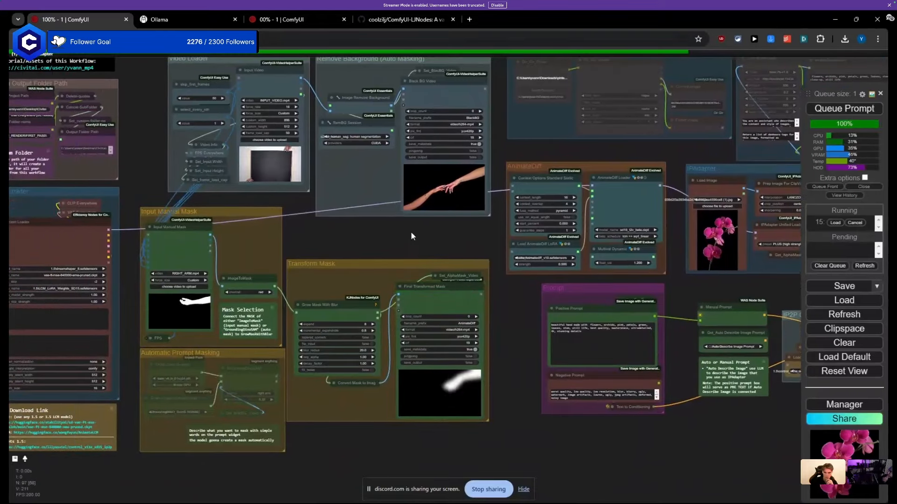
pyautogui.scroll(5, 324, 356)
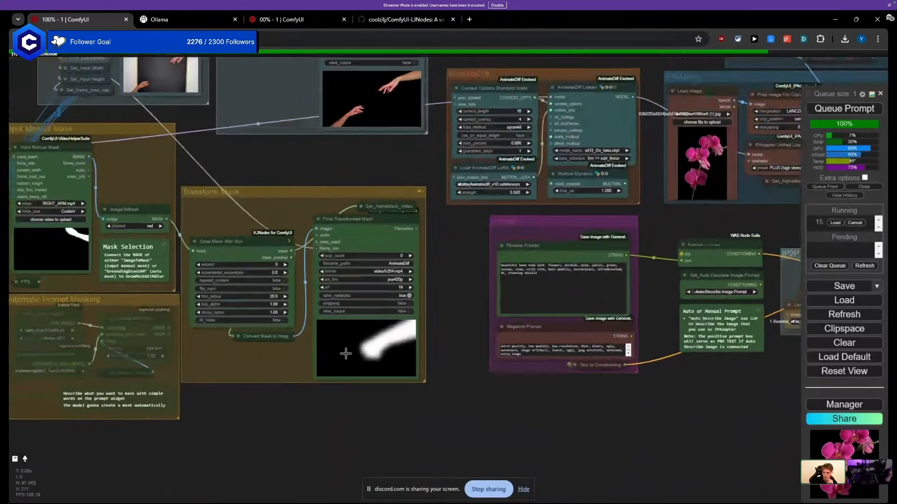
pyautogui.scroll(-1, 345, 353)
pyautogui.moveTo(269, 174); pyautogui.dragTo(218, 281)
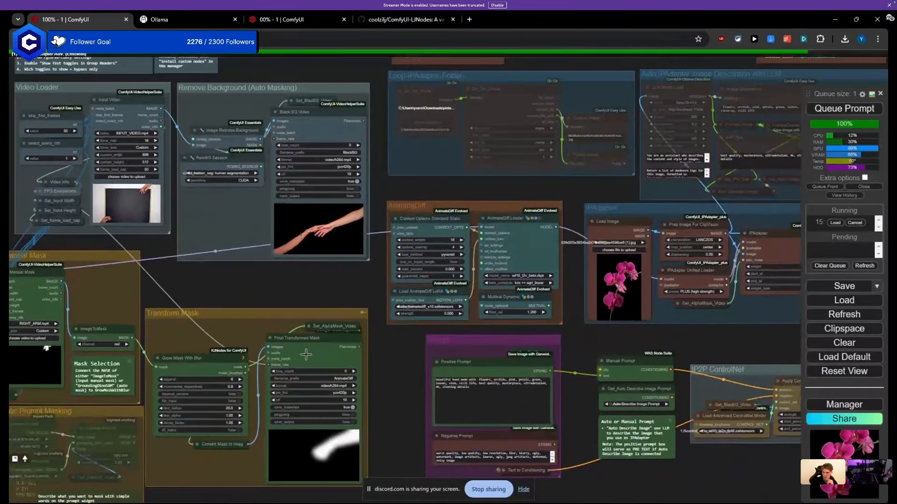
# Step: Move the Final Transformed Mask node up out of the Transform Mask group
pyautogui.moveTo(306, 355); pyautogui.dragTo(305, 291)
pyautogui.scroll(1, 318, 335)
pyautogui.scroll(1, 318, 336)
pyautogui.moveTo(232, 283); pyautogui.dragTo(395, 288)
pyautogui.moveTo(459, 301); pyautogui.dragTo(450, 255)
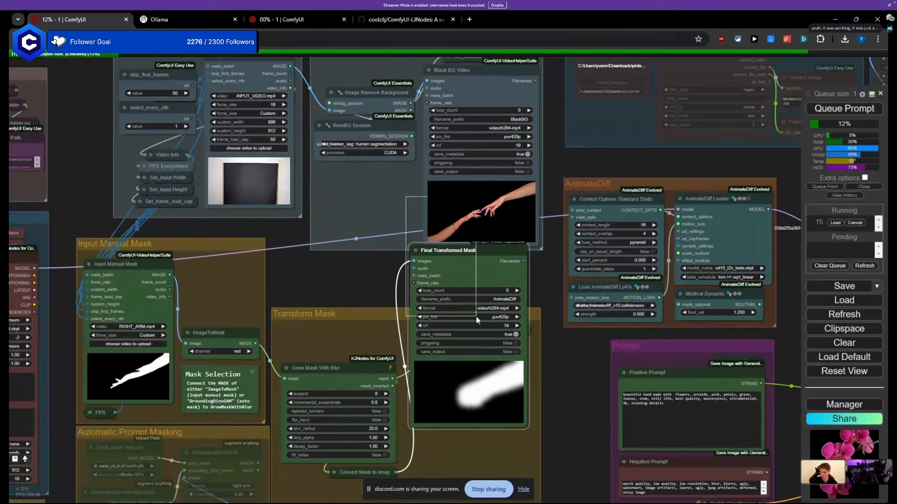
# Step: Try to hide the Final Transformed Mask node's preview, and put the node back in the Transform Mask group
pyautogui.rightClick(474, 267)
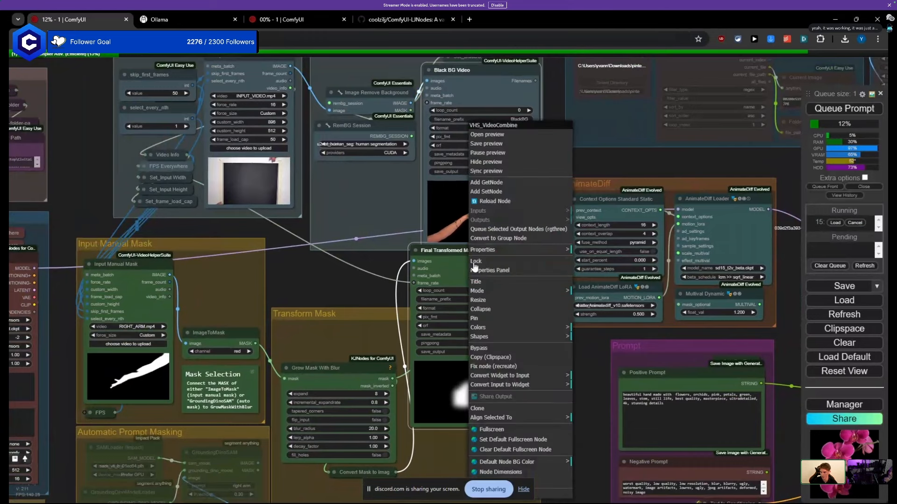
pyautogui.click(493, 162)
pyautogui.moveTo(444, 261); pyautogui.dragTo(332, 93)
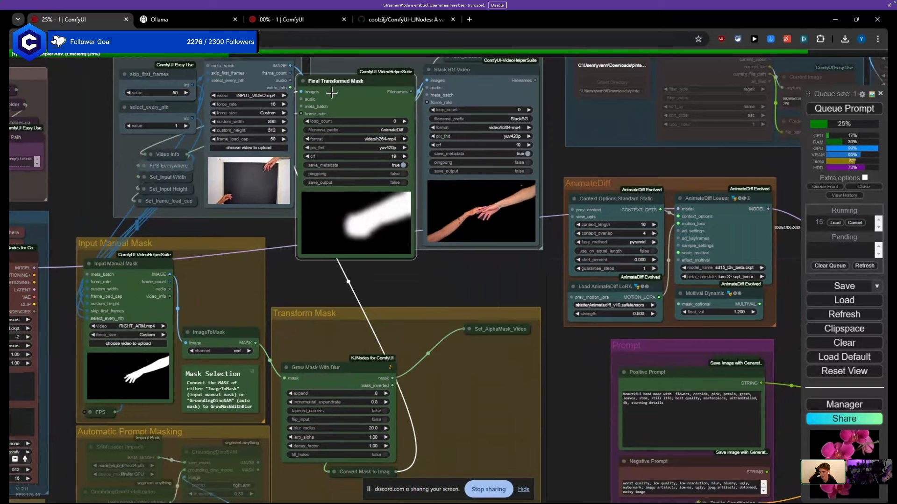
pyautogui.moveTo(331, 93); pyautogui.dragTo(440, 367)
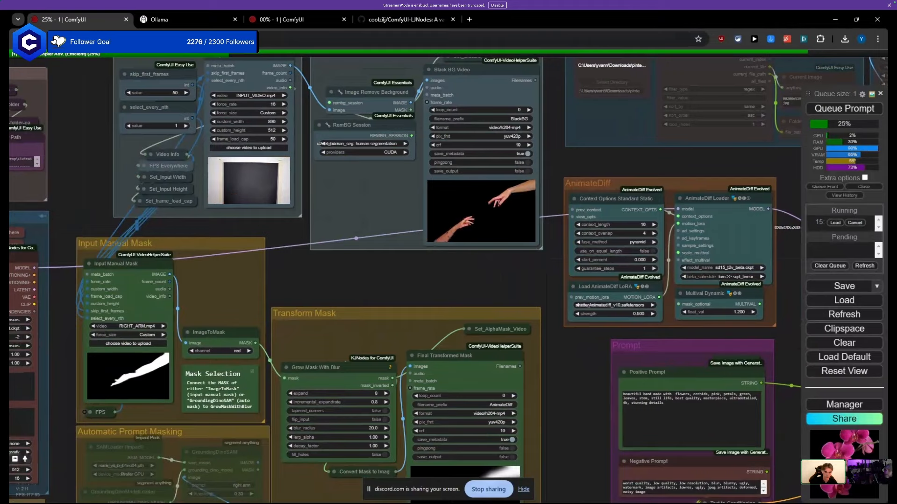
# Step: Review the workflow from the Custom Output Folder Path and Video Loader groups through to the KSampler node
pyautogui.moveTo(282, 243); pyautogui.dragTo(182, 277)
pyautogui.scroll(-5, 182, 276)
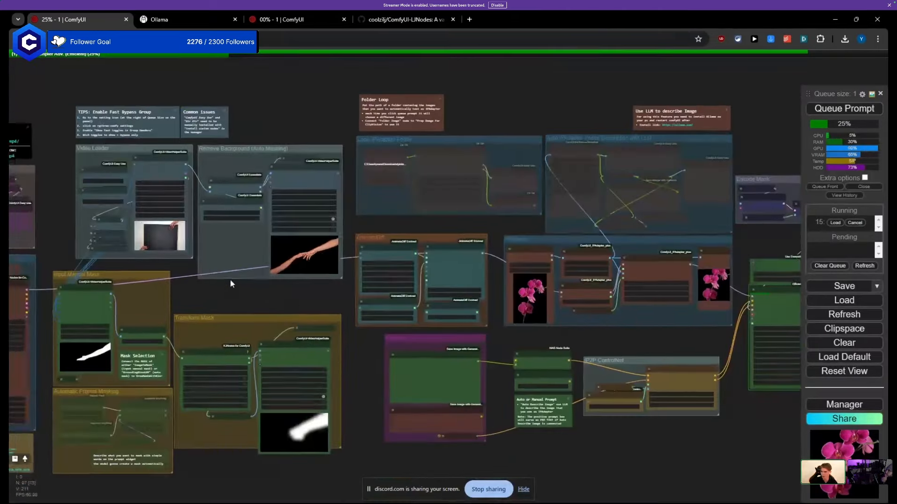
pyautogui.moveTo(333, 314); pyautogui.dragTo(100, 297)
pyautogui.moveTo(162, 299); pyautogui.dragTo(541, 323)
pyautogui.scroll(7, 184, 228)
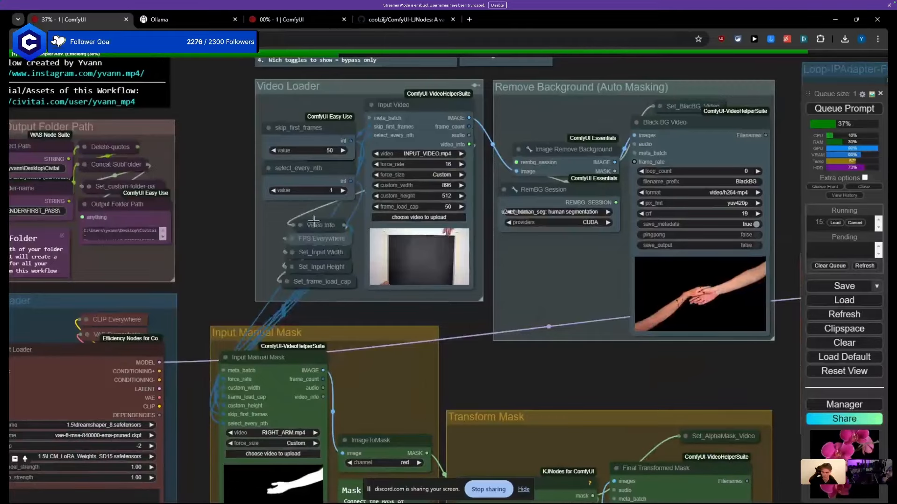
pyautogui.scroll(-6, 221, 224)
pyautogui.moveTo(241, 238); pyautogui.dragTo(493, 326)
pyautogui.scroll(7, 323, 281)
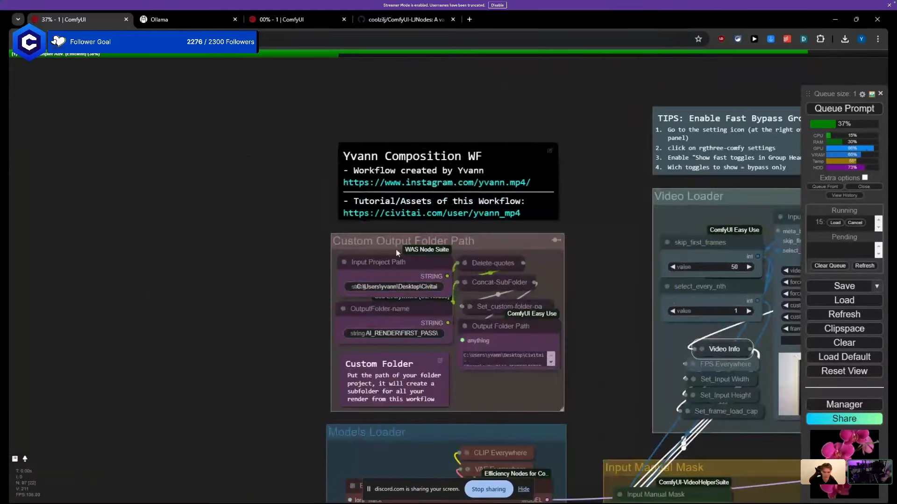
pyautogui.moveTo(375, 233)
pyautogui.mouseDown()
pyautogui.moveTo(395, 232)
pyautogui.moveTo(374, 242)
pyautogui.mouseUp()
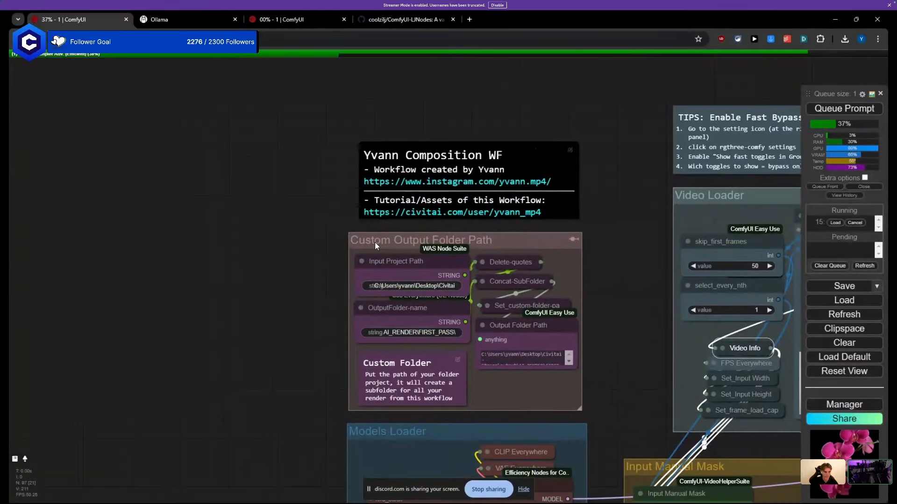
pyautogui.scroll(-6, 354, 245)
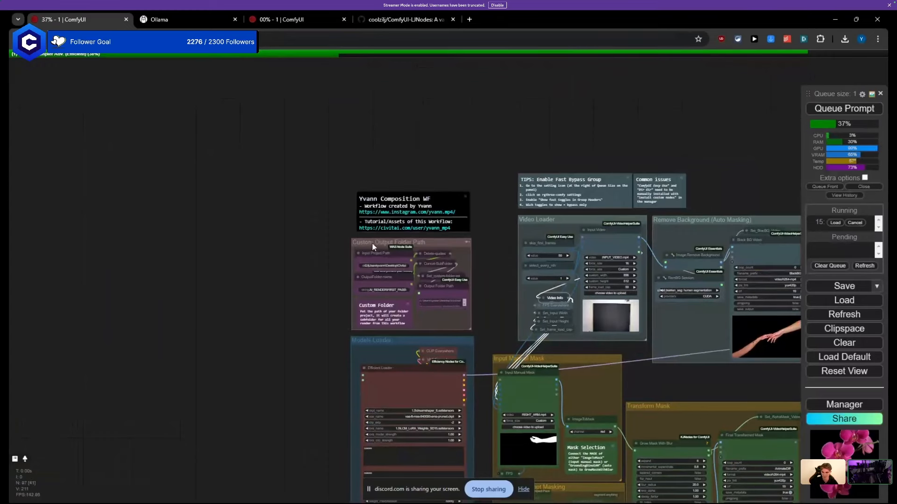
pyautogui.moveTo(368, 243); pyautogui.dragTo(372, 244)
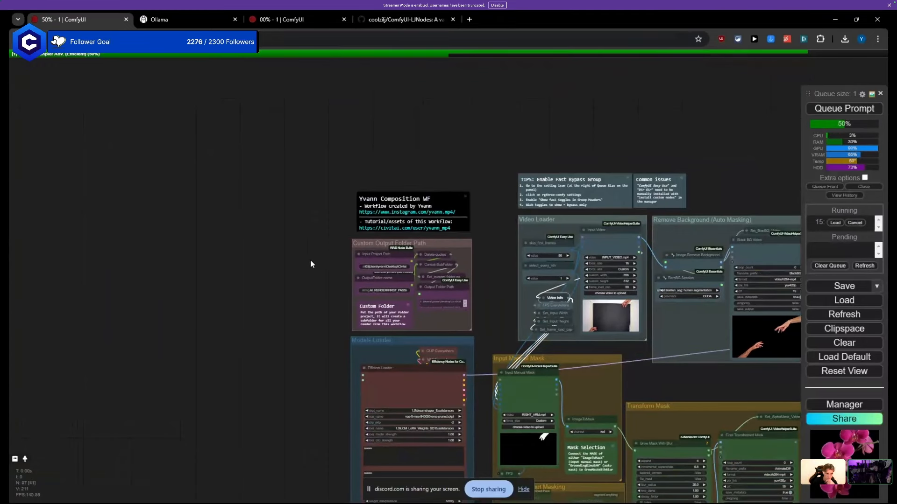
pyautogui.moveTo(143, 229); pyautogui.dragTo(84, 215)
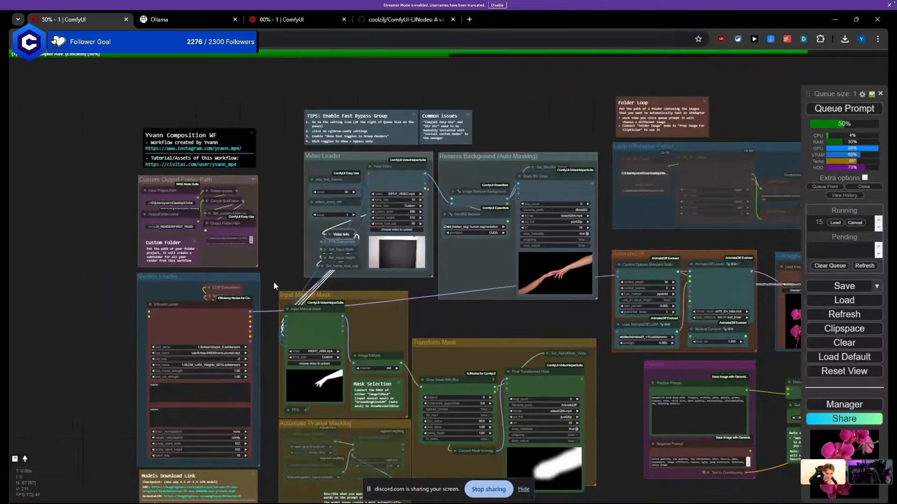
pyautogui.moveTo(499, 329)
pyautogui.mouseDown()
pyautogui.moveTo(404, 293)
pyautogui.moveTo(214, 262)
pyautogui.mouseUp()
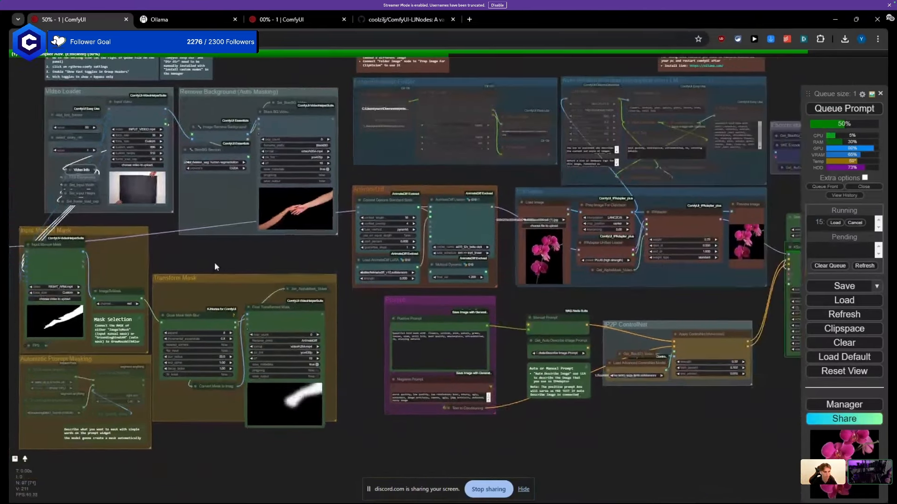
pyautogui.moveTo(488, 292); pyautogui.dragTo(377, 298)
pyautogui.moveTo(522, 309); pyautogui.dragTo(485, 307)
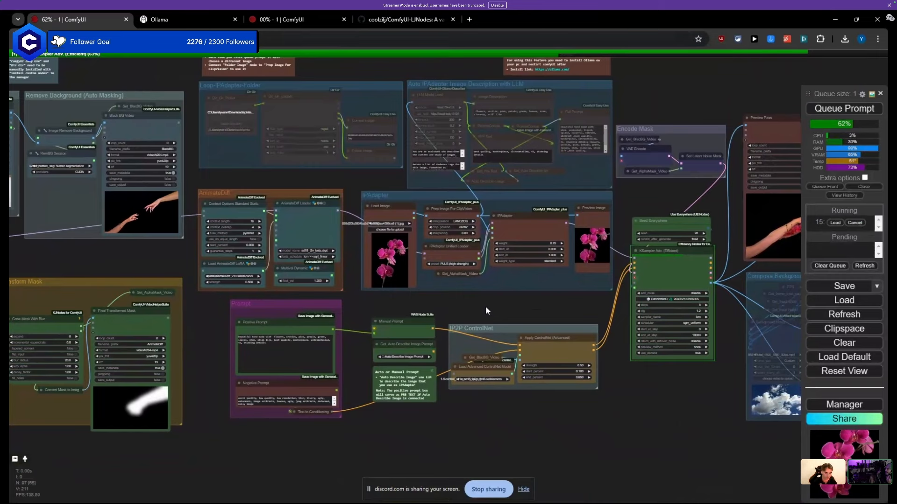
# Step: Review the node groups while the generation finishes, and inspect the rendered orchid arm in the Preview Pass node
pyautogui.moveTo(566, 311); pyautogui.dragTo(774, 325)
pyautogui.scroll(2, 295, 239)
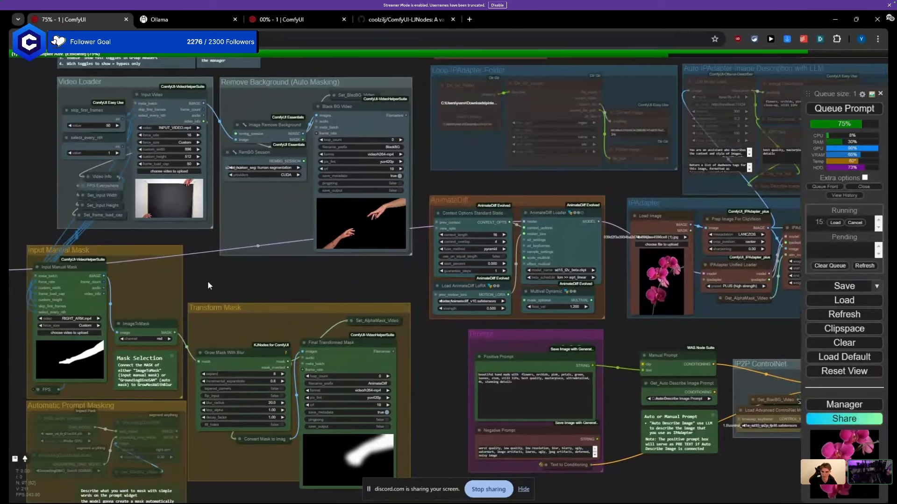
pyautogui.moveTo(208, 282); pyautogui.dragTo(220, 285)
pyautogui.scroll(-5, 338, 279)
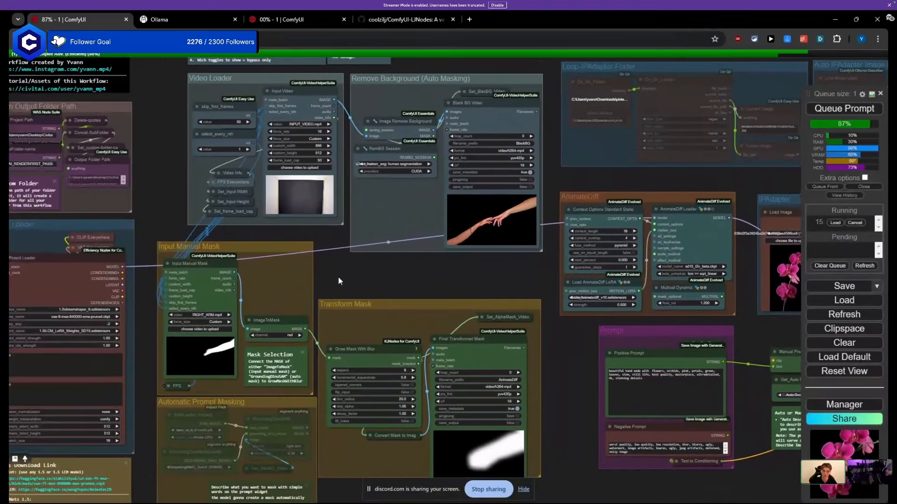
pyautogui.scroll(-4, 330, 224)
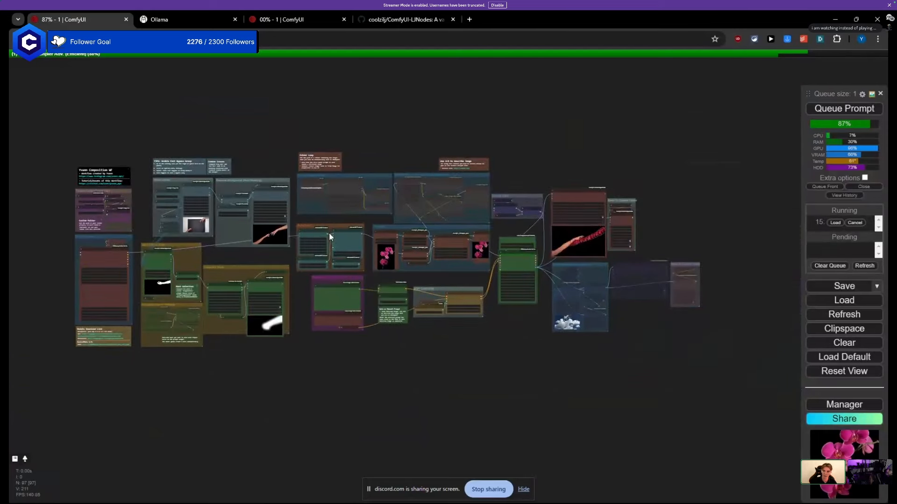
pyautogui.scroll(5, 562, 173)
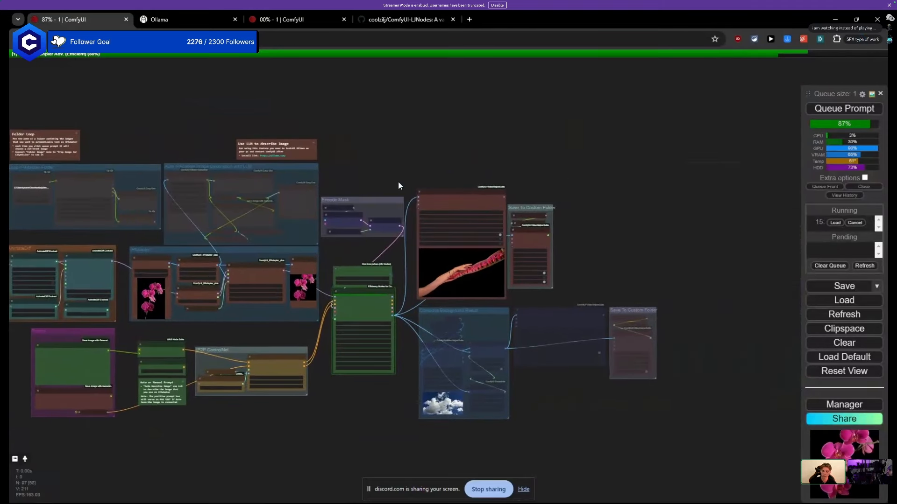
pyautogui.moveTo(365, 172); pyautogui.dragTo(683, 196)
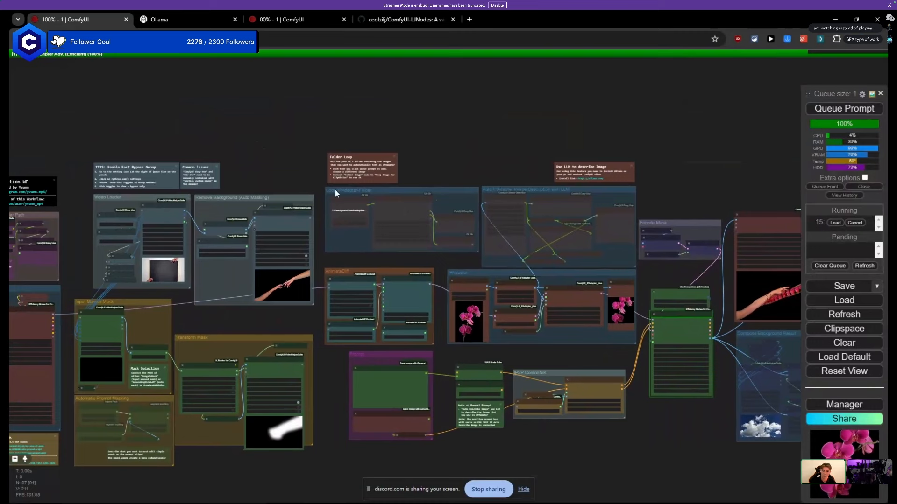
pyautogui.moveTo(335, 189); pyautogui.dragTo(334, 192)
pyautogui.moveTo(517, 189)
pyautogui.mouseDown()
pyautogui.moveTo(483, 186)
pyautogui.moveTo(483, 160)
pyautogui.moveTo(506, 195)
pyautogui.moveTo(517, 176)
pyautogui.moveTo(512, 184)
pyautogui.mouseUp()
pyautogui.moveTo(421, 154); pyautogui.dragTo(152, 127)
pyautogui.scroll(10, 500, 277)
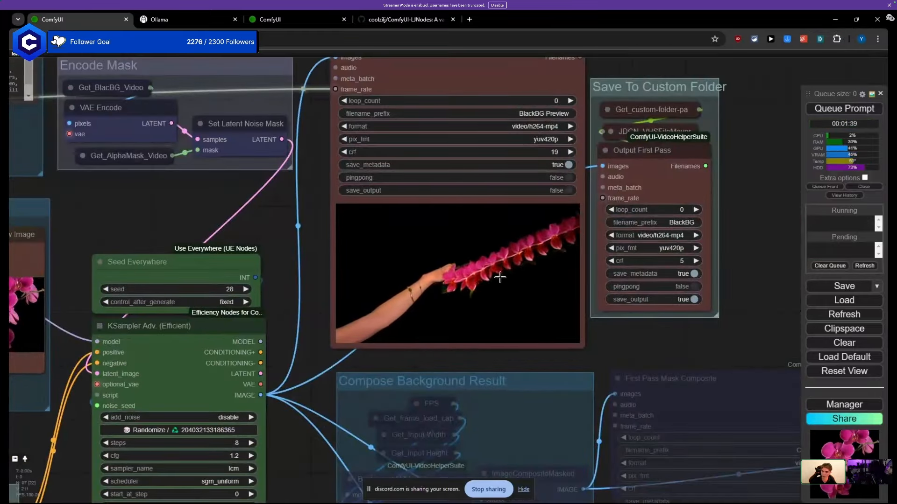
pyautogui.scroll(3, 502, 281)
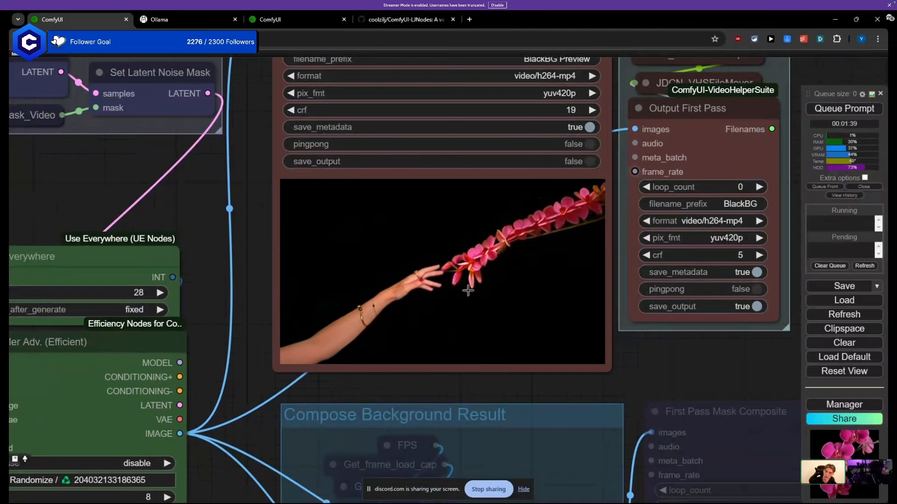
# Step: Compare the Final Transformed Mask preview with the rendered video in the Preview Pass node
pyautogui.scroll(-8, 468, 290)
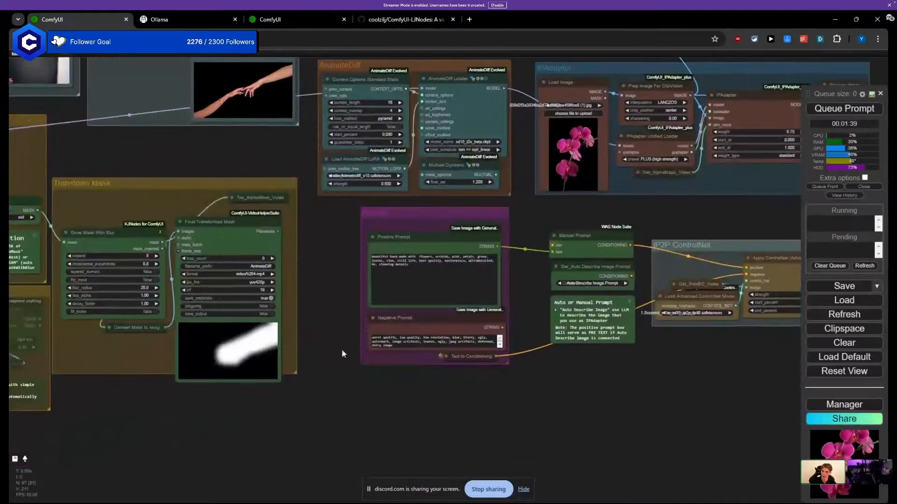
pyautogui.scroll(3, 342, 354)
pyautogui.scroll(6, 215, 367)
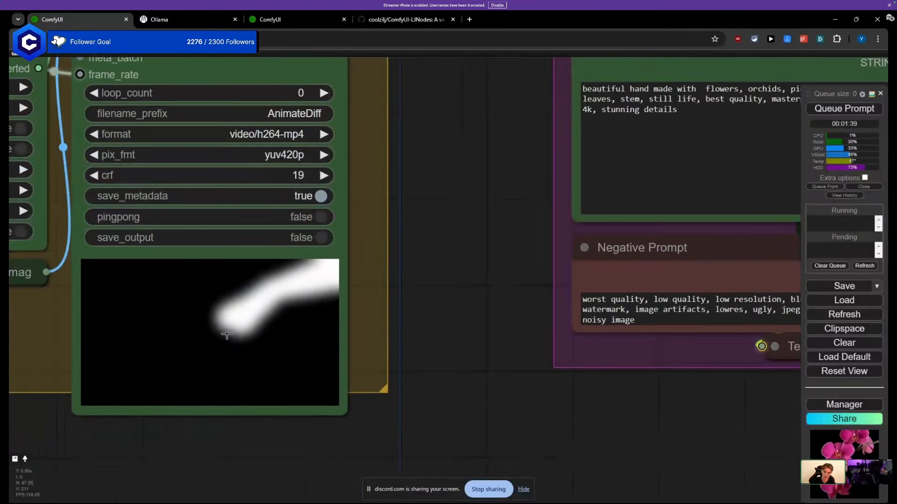
pyautogui.scroll(-8, 261, 338)
pyautogui.moveTo(381, 257); pyautogui.dragTo(187, 393)
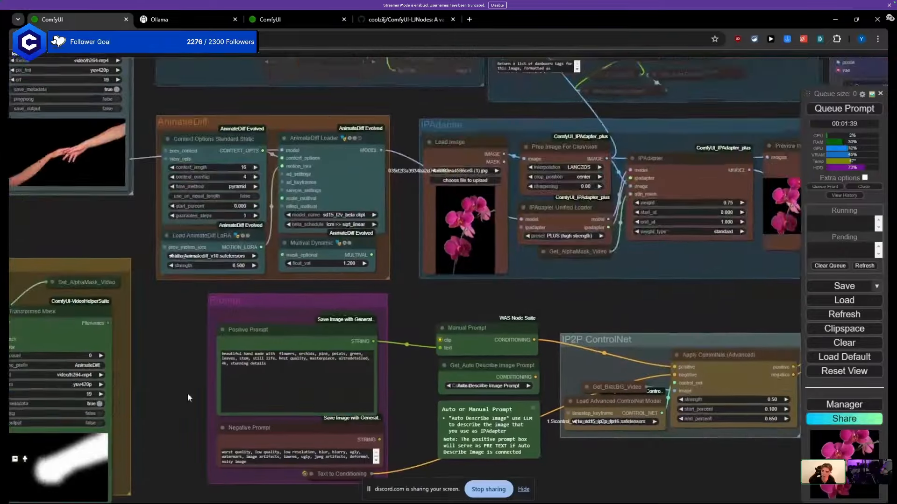
pyautogui.scroll(-2, 415, 356)
pyautogui.moveTo(415, 355); pyautogui.dragTo(229, 284)
pyautogui.scroll(-4, 352, 258)
pyautogui.moveTo(352, 259); pyautogui.dragTo(310, 329)
pyautogui.scroll(6, 551, 268)
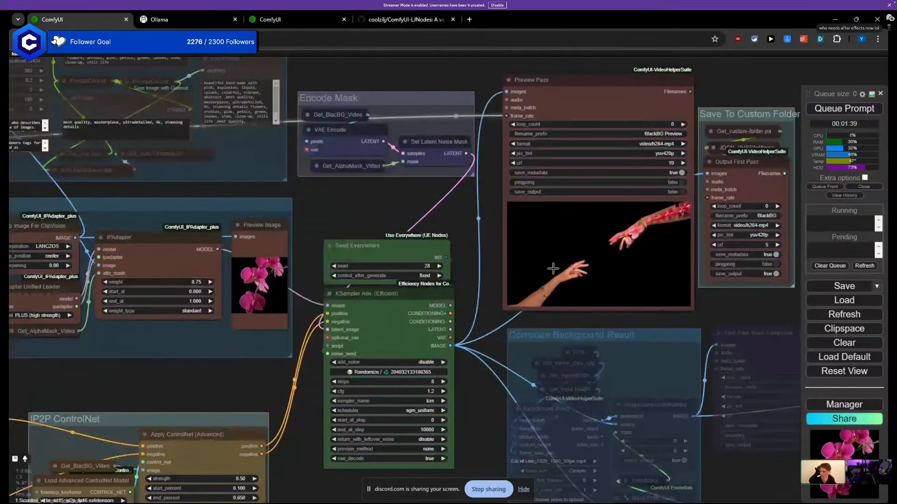
# Step: Examine the Save To Custom Folder group beside the Preview Pass node and the Custom Output Folder Path group
pyautogui.scroll(-5, 555, 266)
pyautogui.moveTo(728, 183); pyautogui.dragTo(477, 220)
pyautogui.scroll(3, 478, 223)
pyautogui.moveTo(387, 201); pyautogui.dragTo(382, 168)
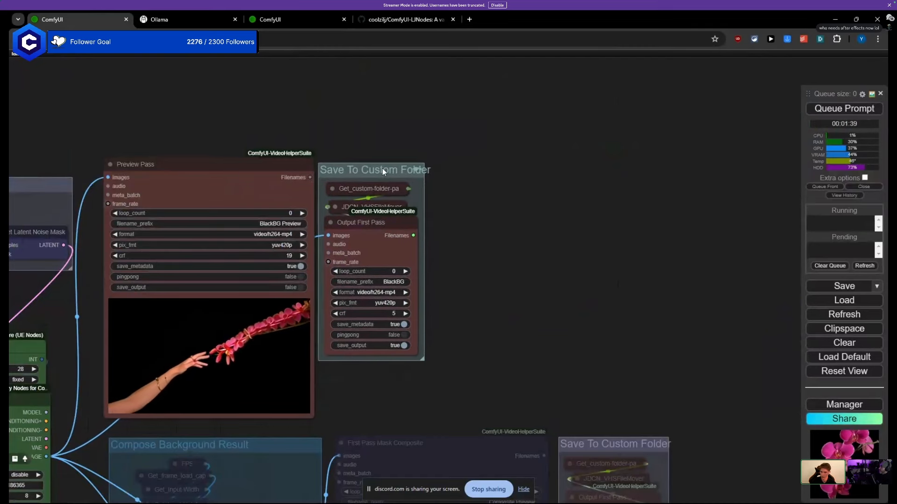
pyautogui.moveTo(250, 161); pyautogui.dragTo(448, 198)
pyautogui.scroll(-7, 449, 197)
pyautogui.moveTo(511, 204); pyautogui.dragTo(517, 205)
pyautogui.moveTo(353, 154); pyautogui.dragTo(617, 166)
pyautogui.moveTo(337, 140); pyautogui.dragTo(683, 164)
pyautogui.scroll(4, 178, 246)
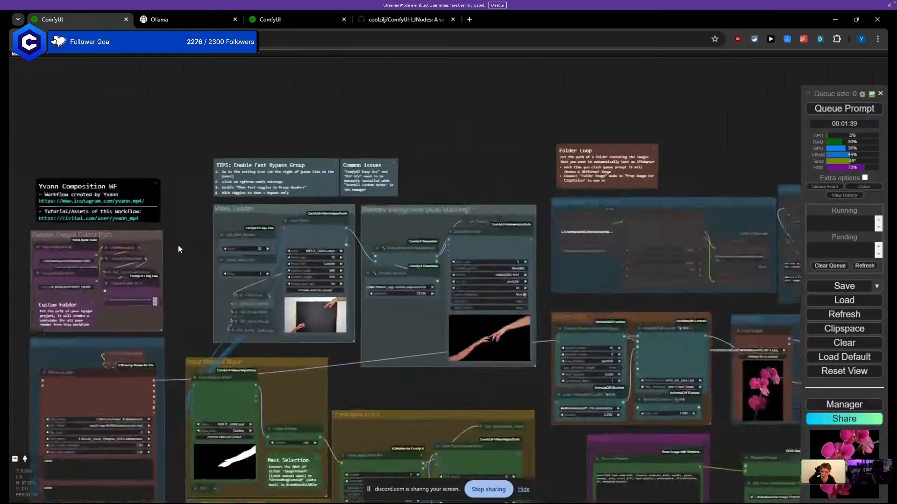
pyautogui.moveTo(71, 233); pyautogui.dragTo(86, 237)
pyautogui.moveTo(196, 247); pyautogui.dragTo(277, 237)
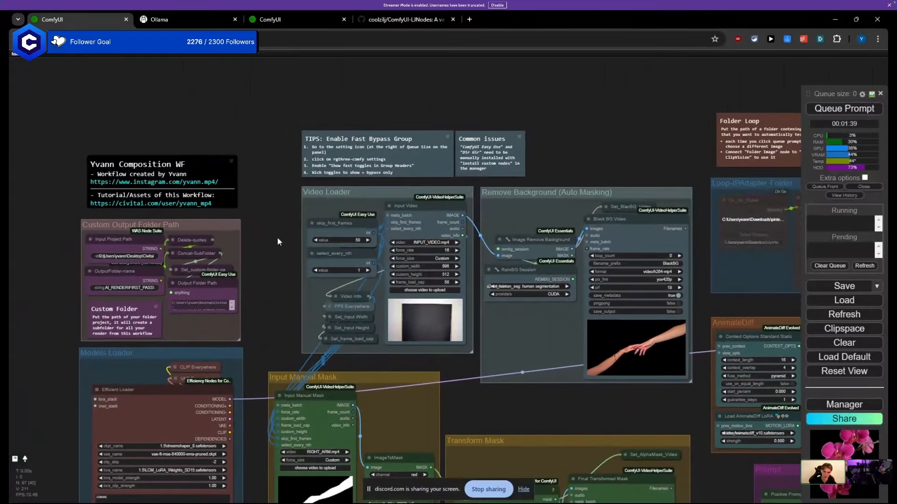
# Step: Move the Output First Pass node down, expand the JDCN_VHSFileMover node and place it outside the Save To Custom Folder group
pyautogui.scroll(-6, 272, 250)
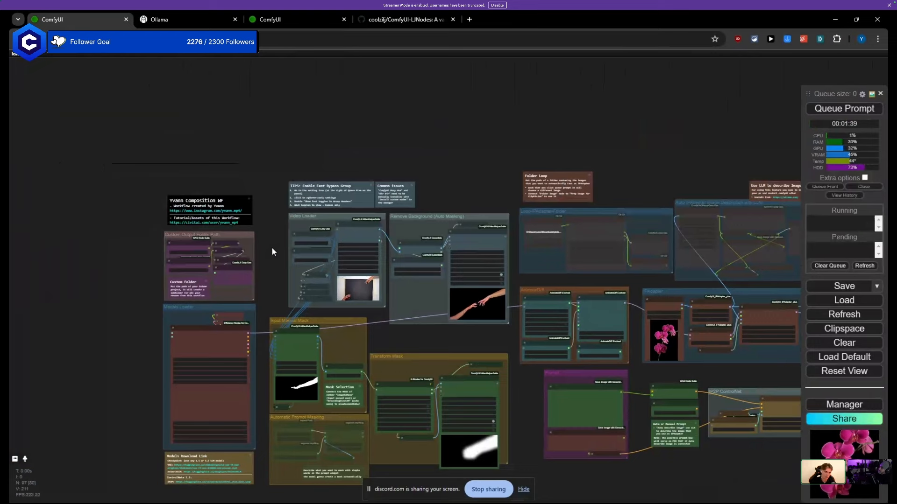
pyautogui.scroll(-5, 248, 260)
pyautogui.moveTo(391, 184); pyautogui.dragTo(108, 149)
pyautogui.scroll(12, 495, 199)
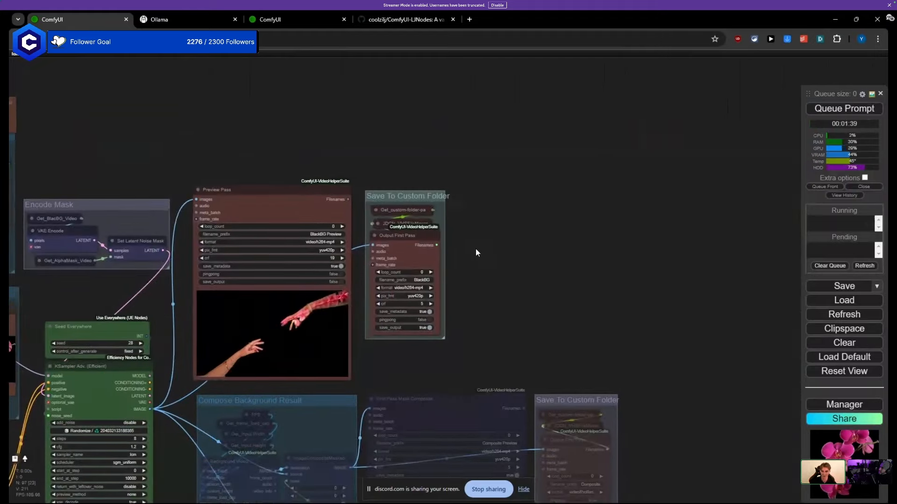
pyautogui.scroll(1, 419, 219)
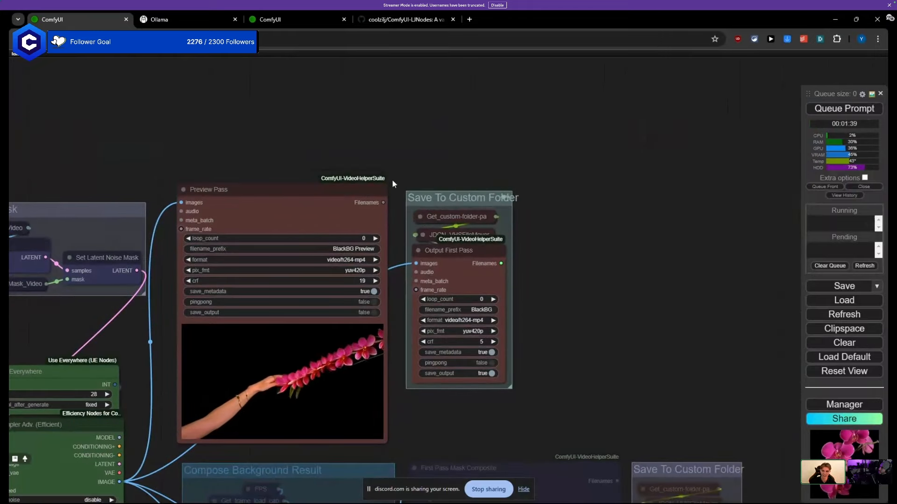
pyautogui.scroll(-6, 392, 179)
pyautogui.scroll(6, 431, 176)
pyautogui.moveTo(412, 260); pyautogui.dragTo(410, 316)
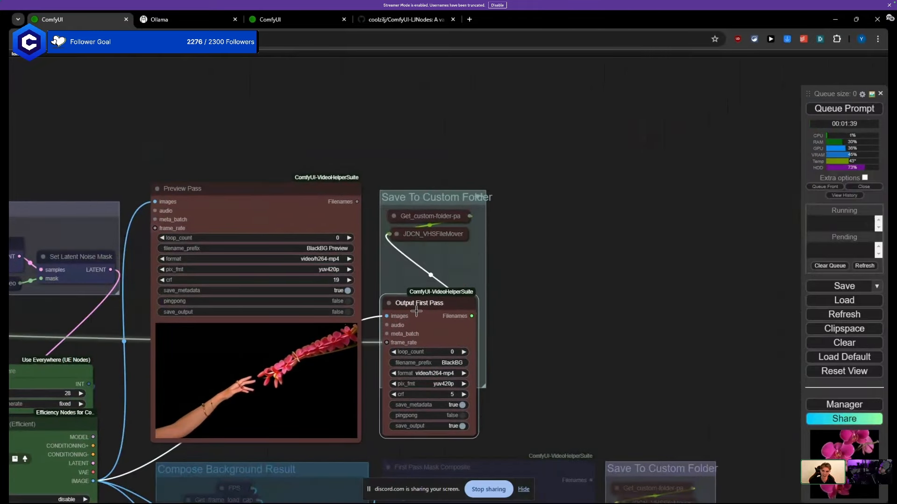
pyautogui.doubleClick(492, 242)
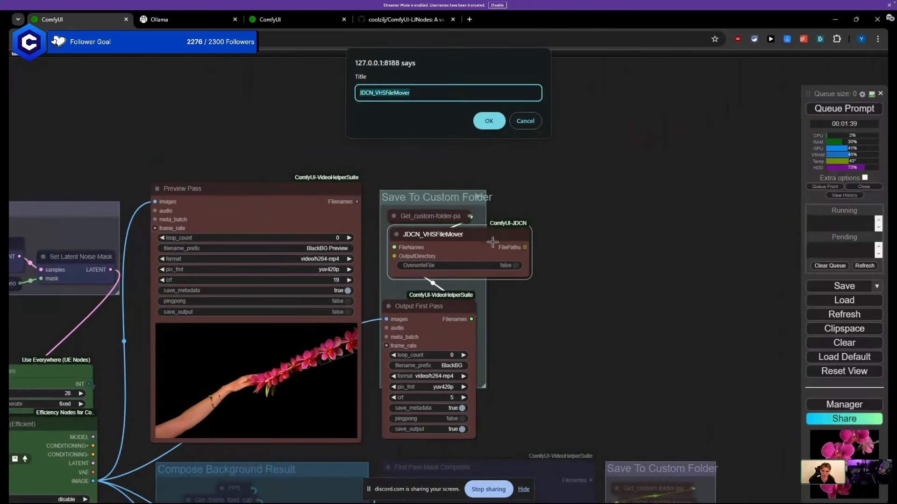
pyautogui.click(524, 122)
pyautogui.moveTo(429, 249); pyautogui.dragTo(633, 210)
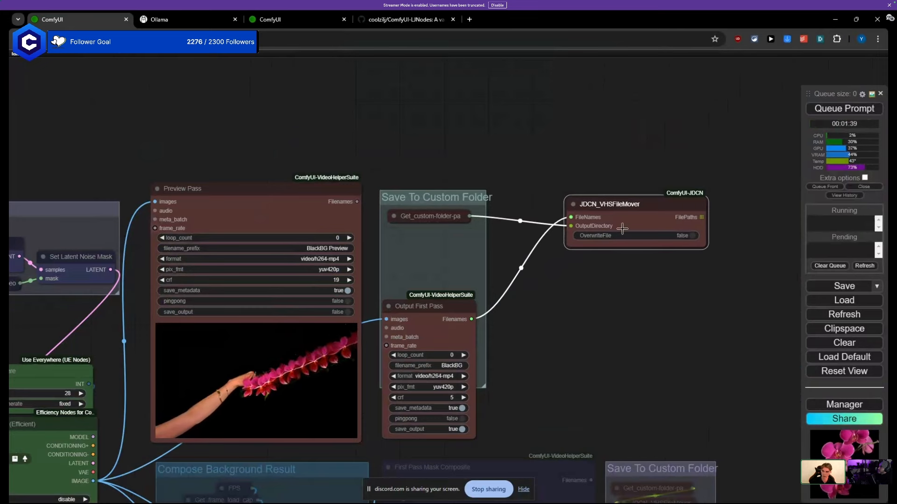
# Step: Switch to File Explorer, view the contents of the Civitai-Stream folder, and return to the ComfyUI workflow
pyautogui.scroll(-5, 622, 228)
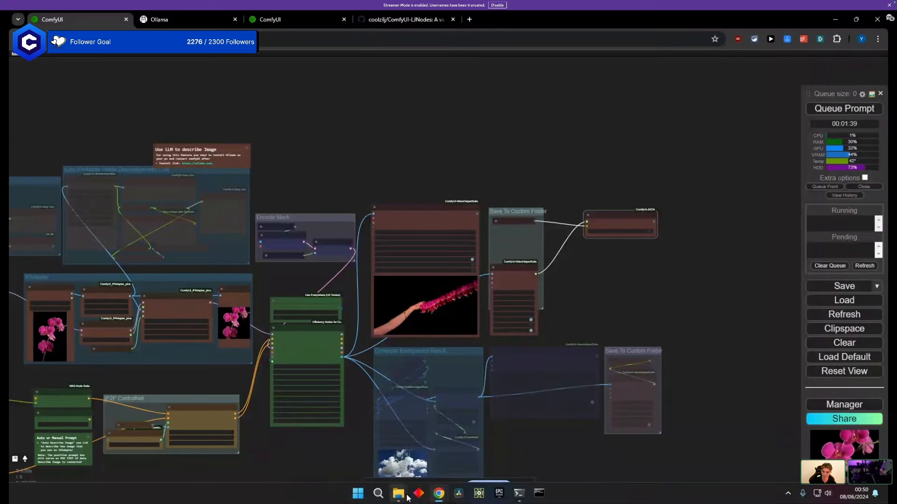
pyautogui.moveTo(407, 498)
pyautogui.click(467, 453)
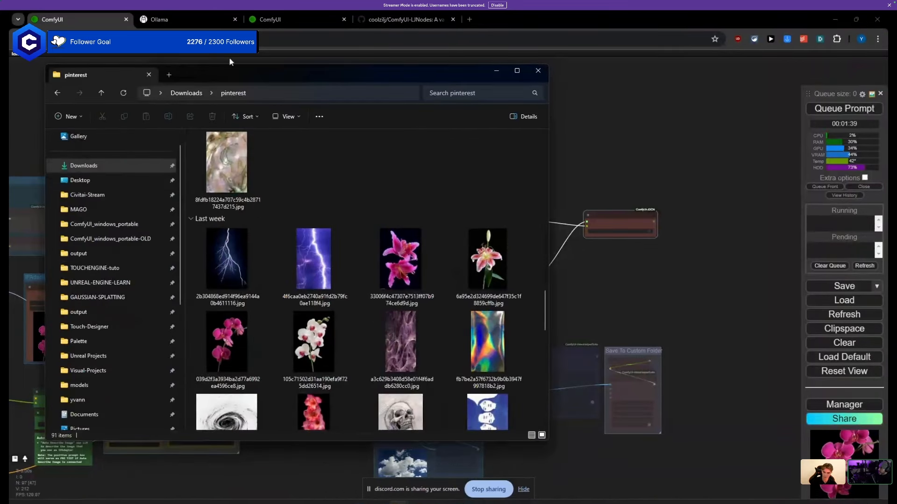
pyautogui.click(89, 196)
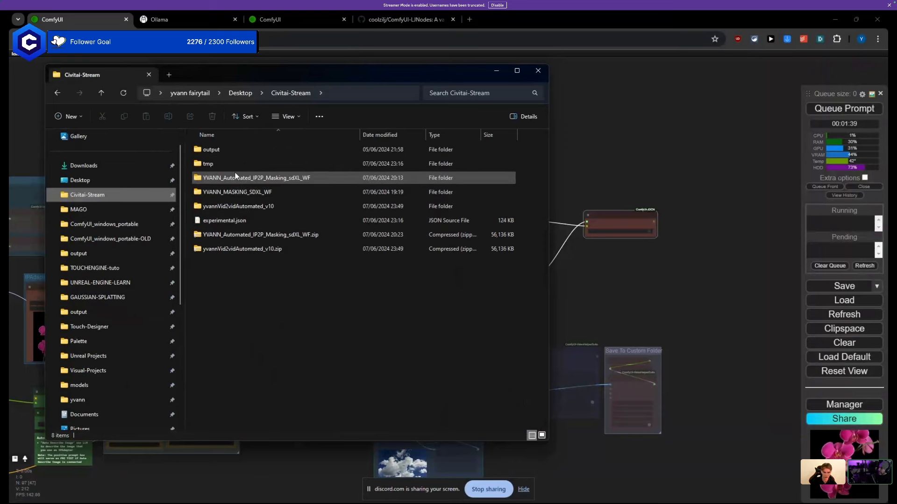
pyautogui.moveTo(236, 175)
pyautogui.click(492, 73)
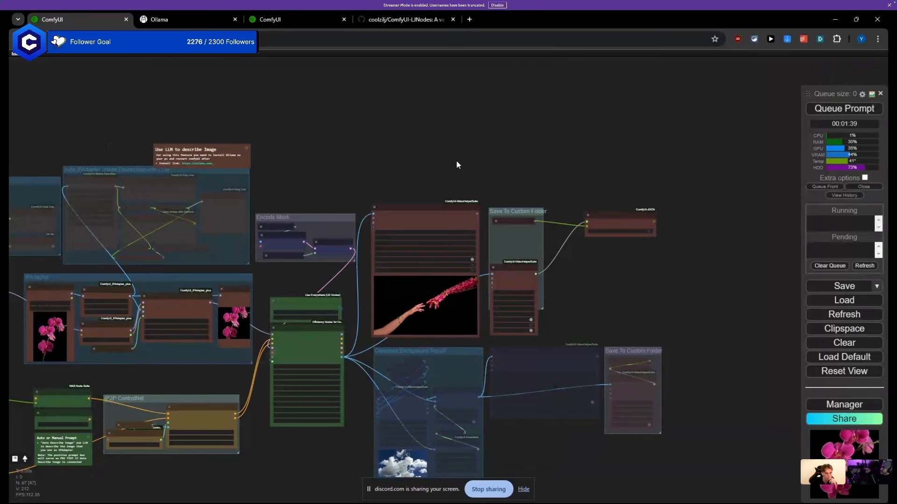
# Step: Shift the Output First Pass and Preview Pass nodes slightly, and put the JDCN_VHSFileMover node back in the Save To Custom Folder group
pyautogui.moveTo(456, 159); pyautogui.dragTo(456, 192)
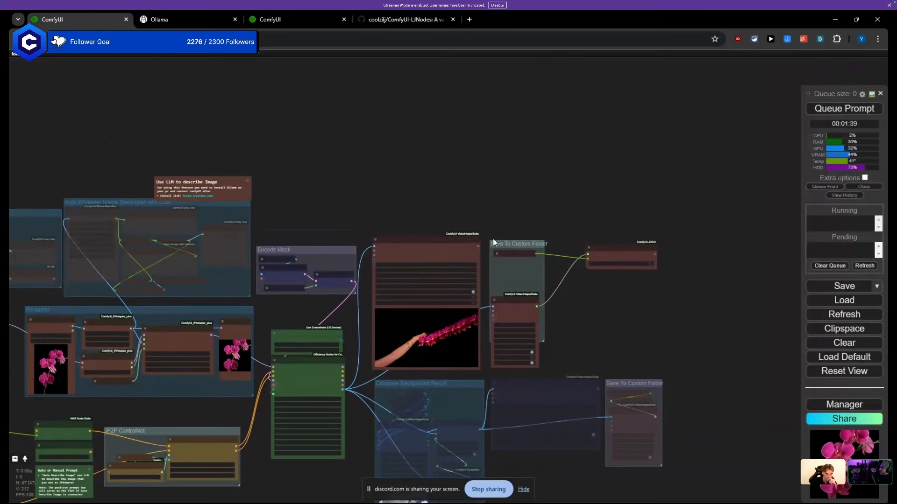
pyautogui.scroll(5, 492, 239)
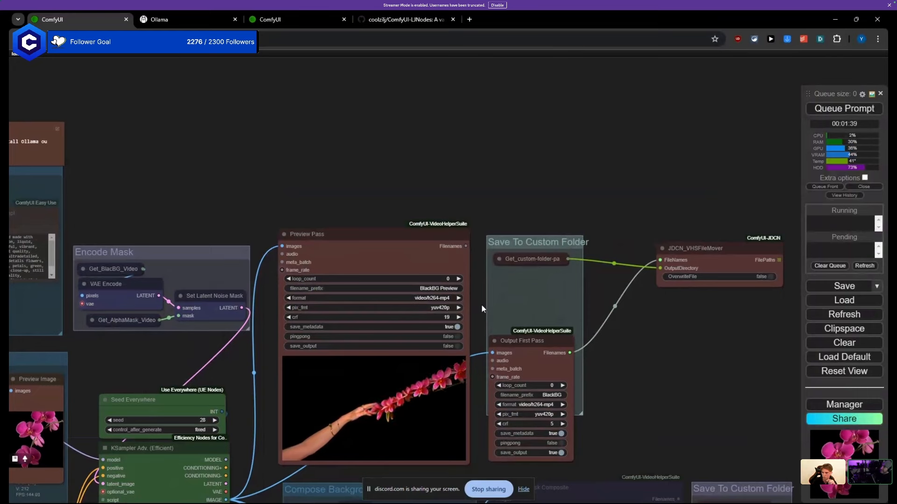
pyautogui.moveTo(482, 305); pyautogui.dragTo(481, 284)
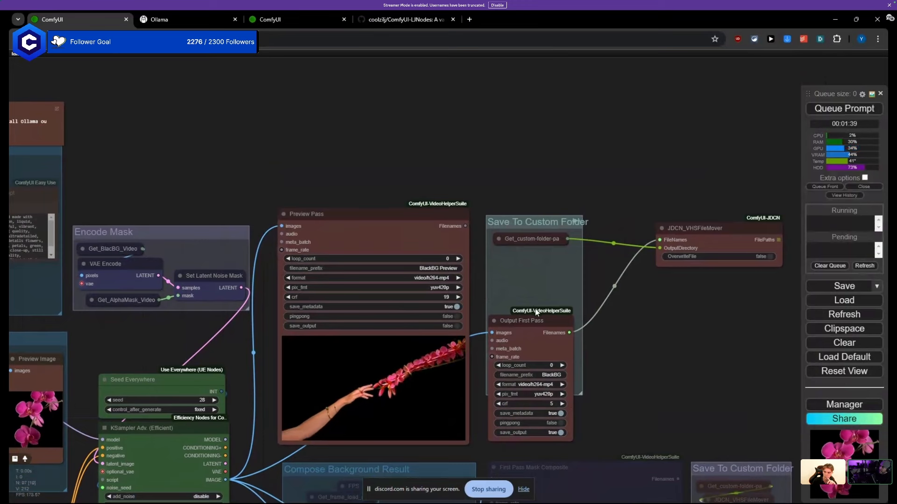
pyautogui.moveTo(542, 328); pyautogui.dragTo(563, 329)
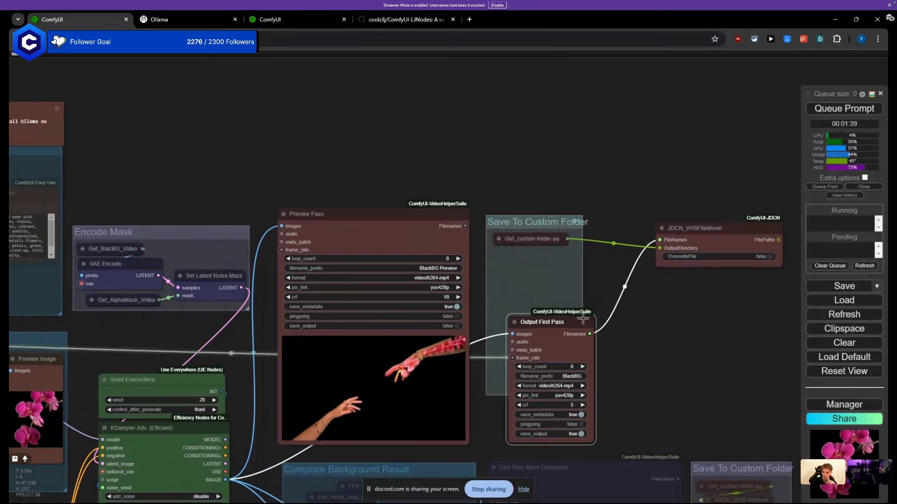
pyautogui.moveTo(715, 224); pyautogui.dragTo(549, 265)
pyautogui.moveTo(396, 216)
pyautogui.mouseDown()
pyautogui.moveTo(418, 205)
pyautogui.moveTo(393, 203)
pyautogui.moveTo(390, 193)
pyautogui.moveTo(394, 229)
pyautogui.mouseUp()
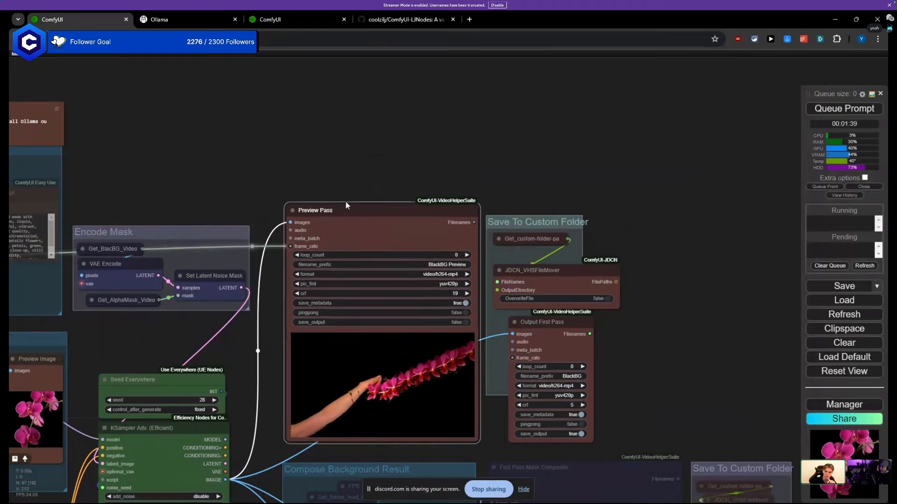
# Step: Collapse the JDCN_VHSFileMover node in the Save To Custom Folder group
pyautogui.scroll(-5, 323, 187)
pyautogui.scroll(4, 338, 224)
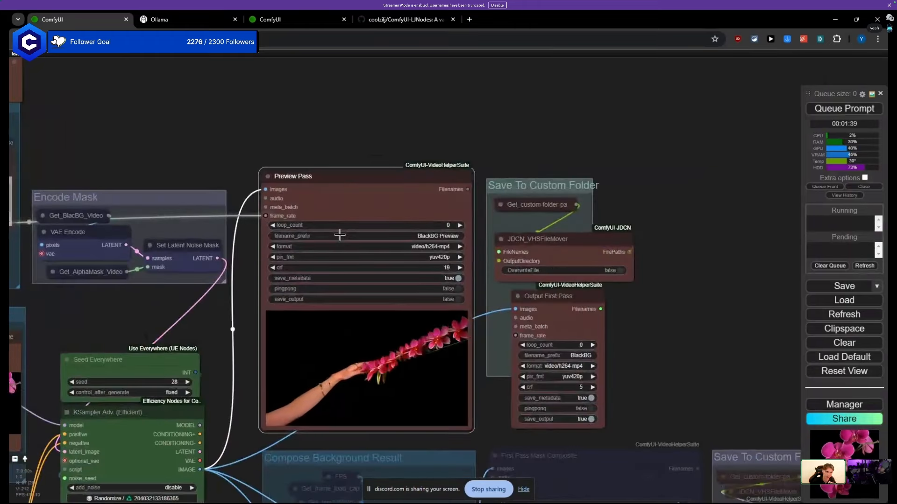
pyautogui.scroll(-5, 350, 232)
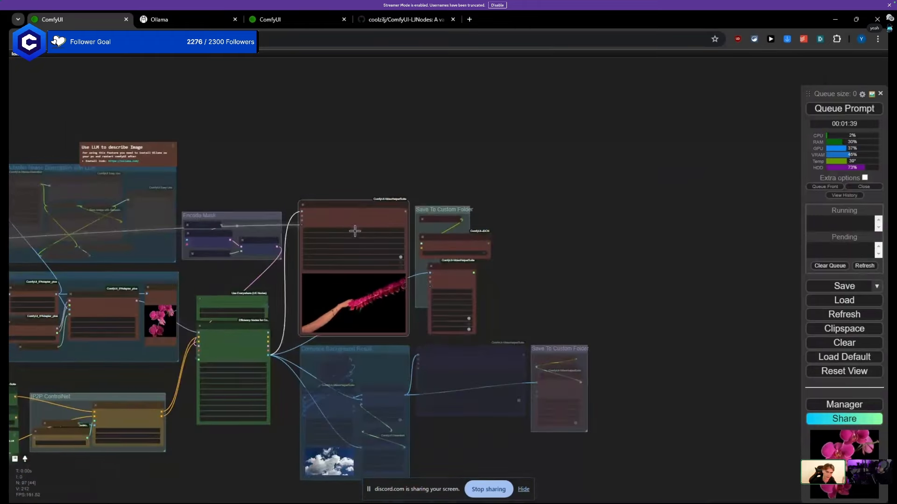
pyautogui.click(423, 238)
# Step: Examine the Preview Pass result together with the neighbouring KSampler, Encode Mask and Compose Background Result nodes
pyautogui.scroll(-2, 495, 255)
pyautogui.scroll(5, 417, 340)
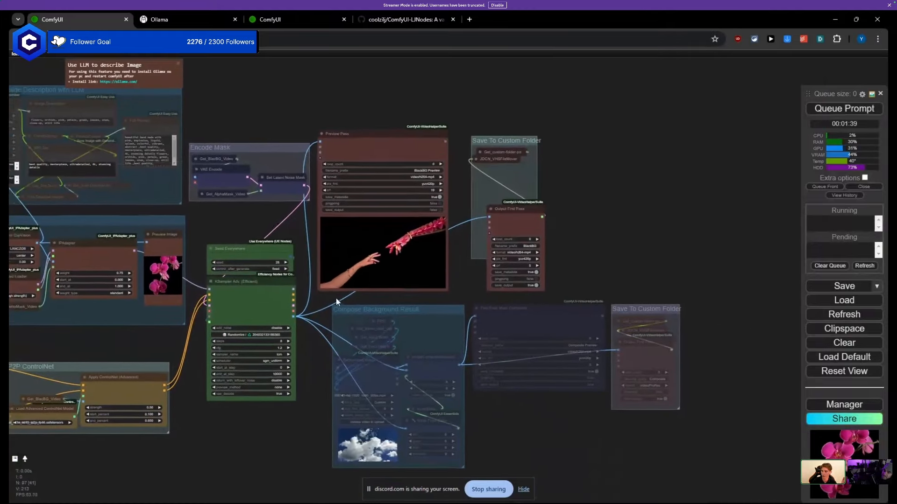
pyautogui.moveTo(336, 301); pyautogui.dragTo(308, 297)
pyautogui.scroll(4, 330, 255)
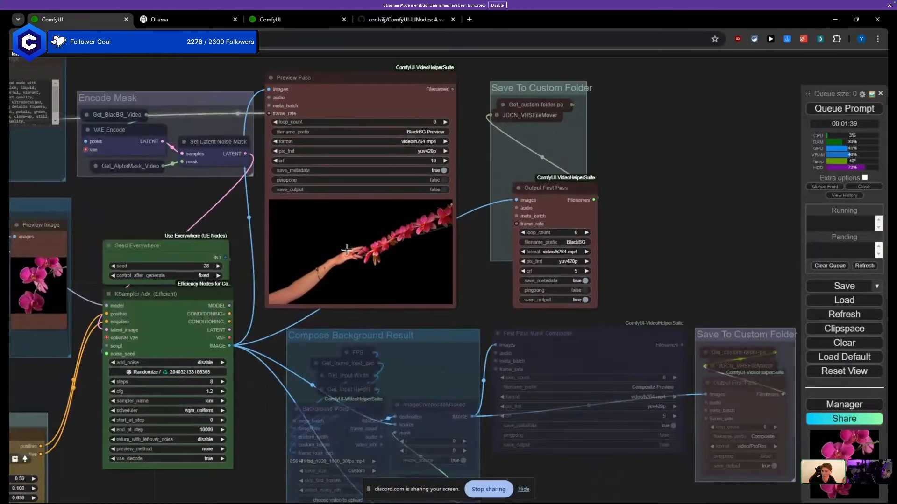
pyautogui.moveTo(170, 204); pyautogui.dragTo(147, 229)
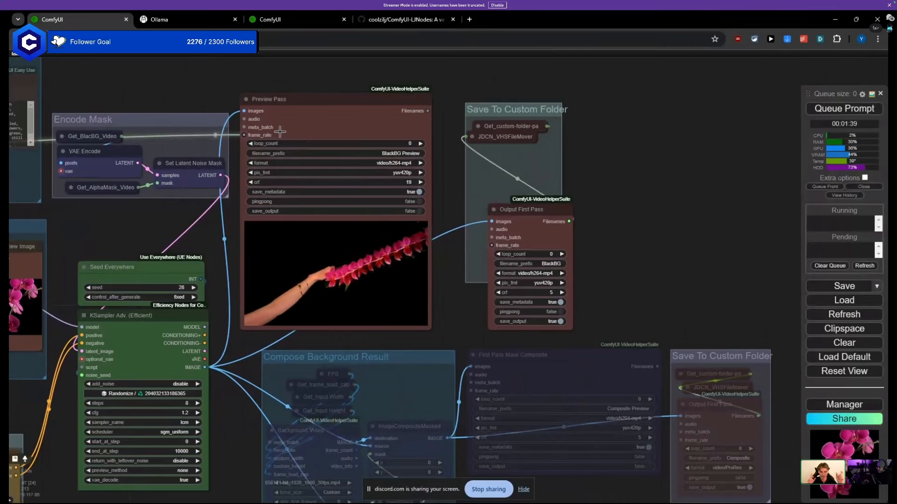
pyautogui.moveTo(137, 220); pyautogui.dragTo(326, 196)
pyautogui.scroll(-7, 326, 194)
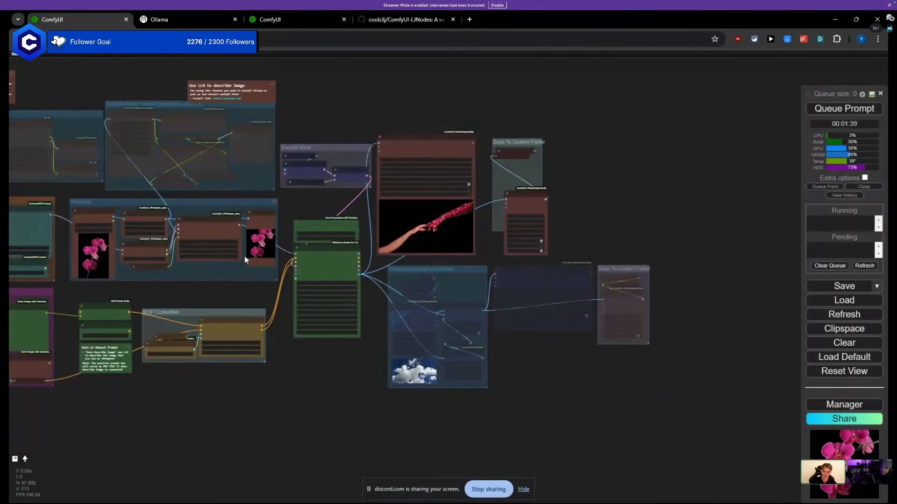
# Step: Switch to File Explorer and view the INPUT_VIDEOS folder in the ASSETS of YVANN_Automated_IP2P_Masking_sdXL_WF
pyautogui.moveTo(398, 493)
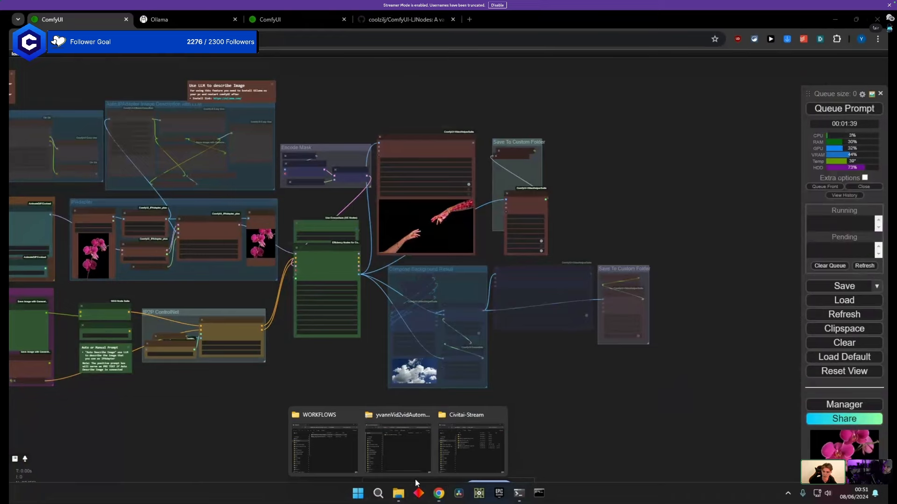
pyautogui.click(472, 447)
pyautogui.moveTo(282, 76); pyautogui.dragTo(550, 58)
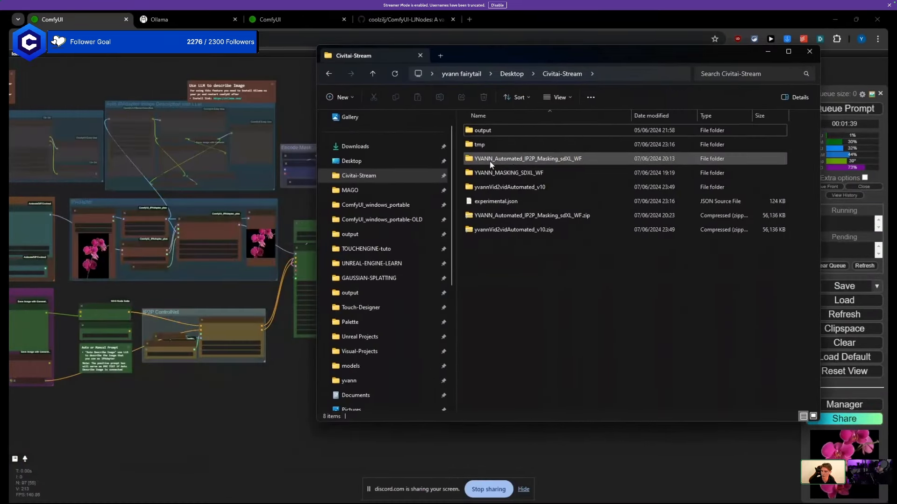
pyautogui.doubleClick(566, 157)
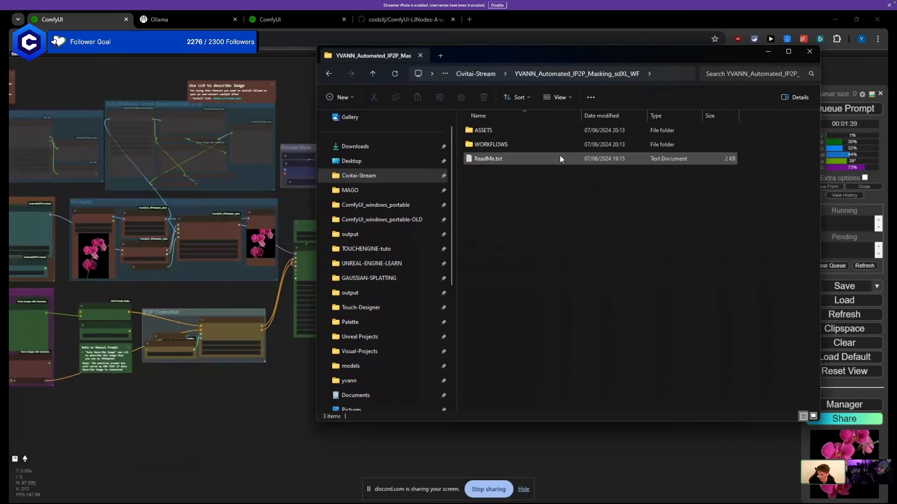
pyautogui.doubleClick(492, 130)
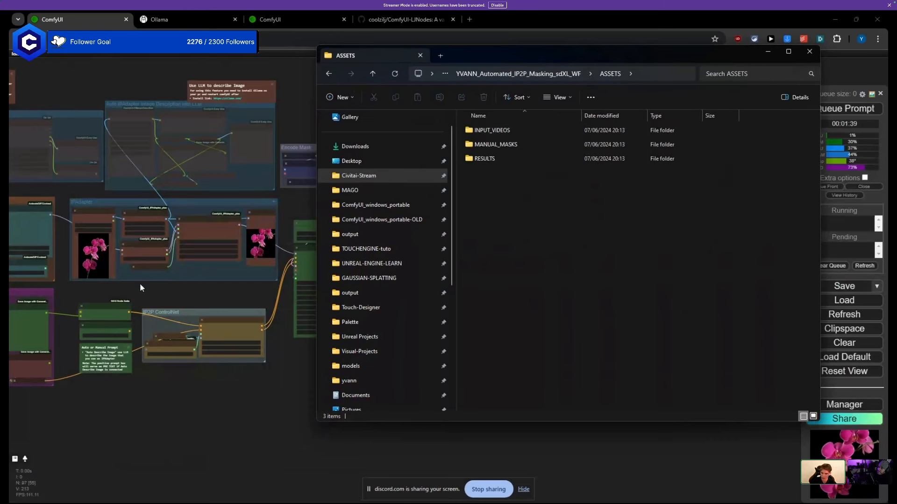
pyautogui.doubleClick(500, 130)
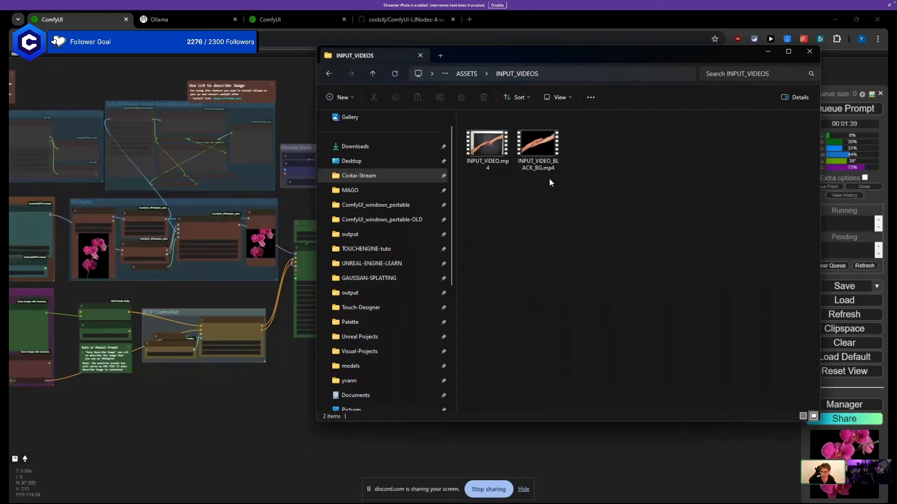
# Step: View the EXPERIMENTAL_MASKS videos inside MANUAL_MASKS as enlarged thumbnails, and return to the ComfyUI workflow
pyautogui.click(466, 73)
pyautogui.doubleClick(519, 144)
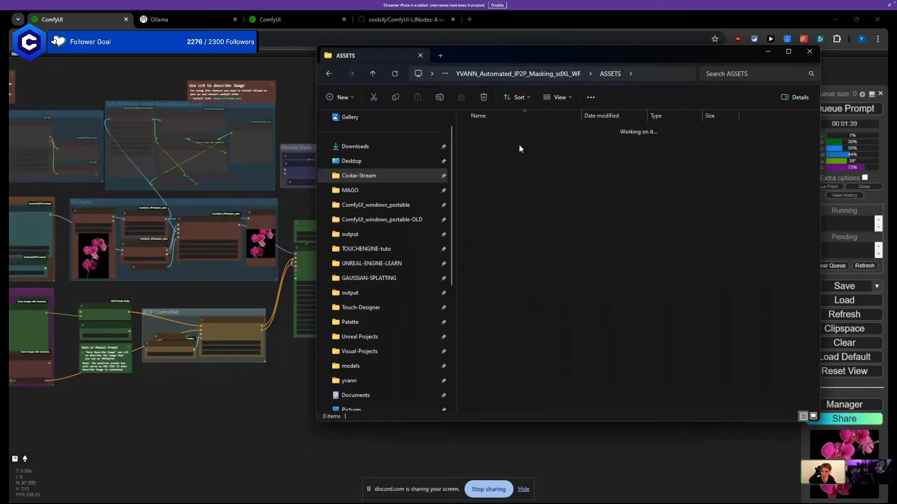
pyautogui.doubleClick(486, 145)
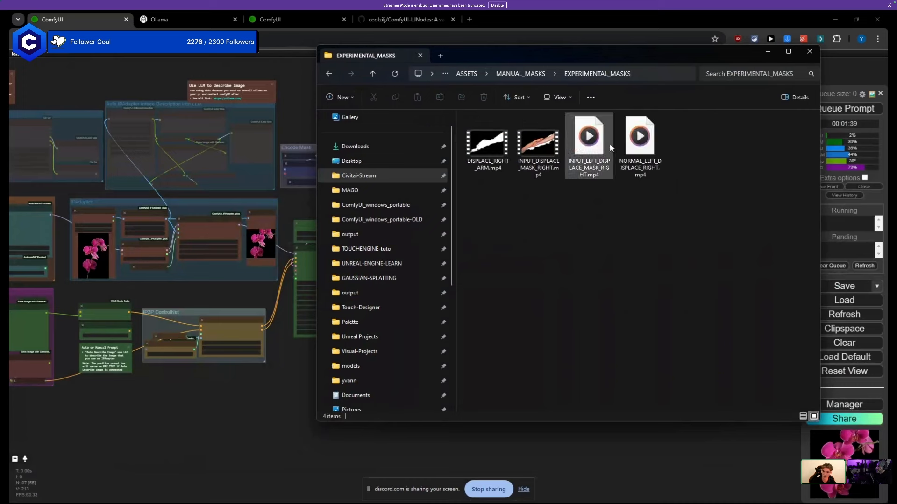
pyautogui.click(794, 53)
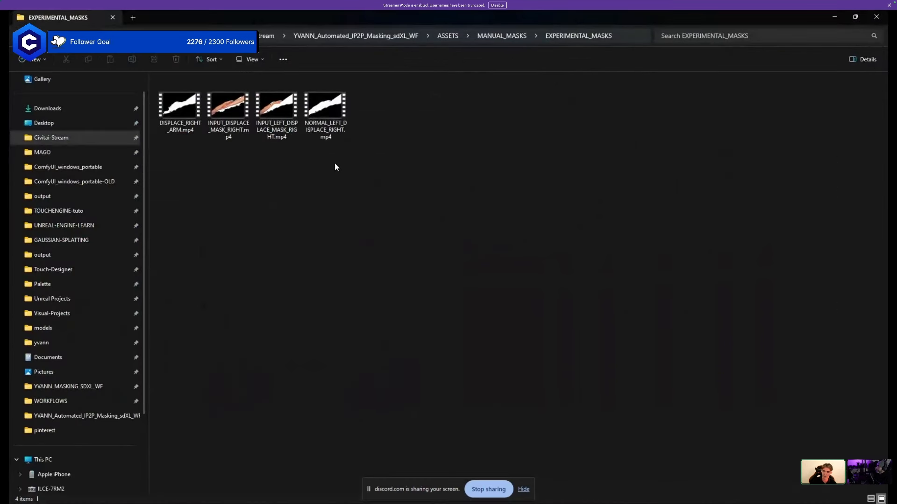
pyautogui.keyDown('ctrl'); pyautogui.scroll(5, 271, 146); pyautogui.keyUp('ctrl')
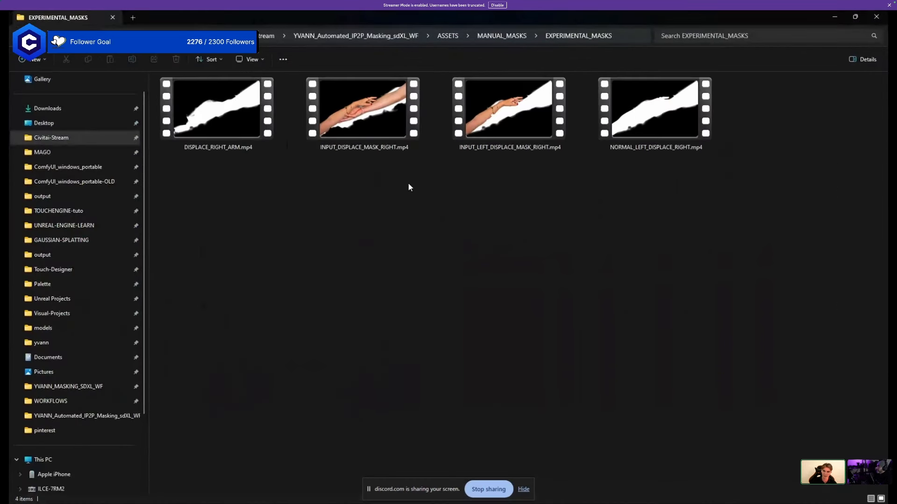
pyautogui.click(213, 125)
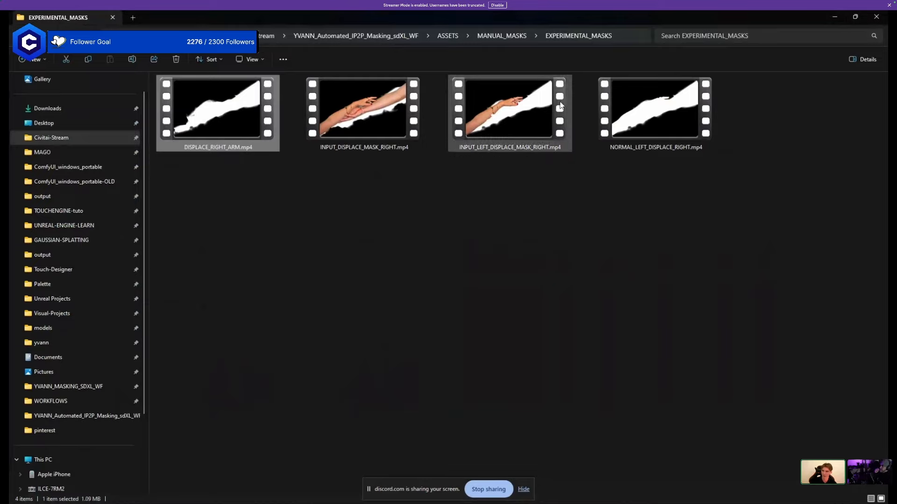
pyautogui.click(839, 20)
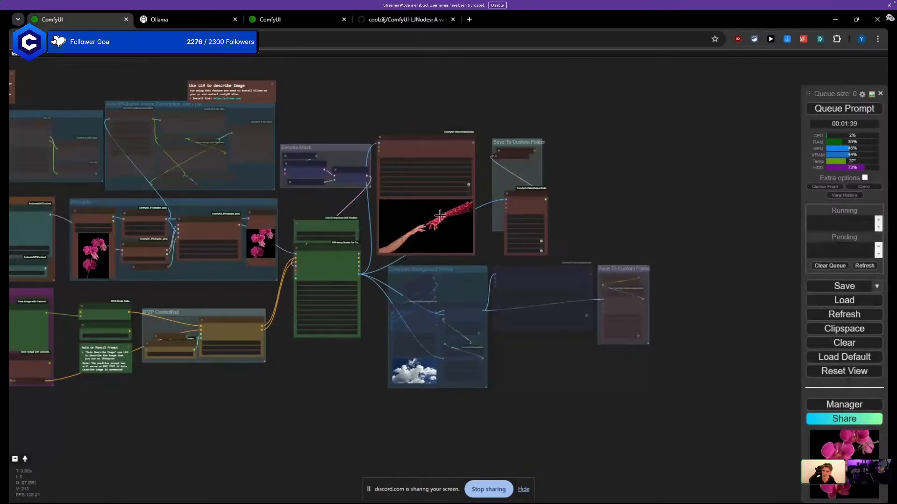
# Step: Unmute all nodes in Compose Background Result, the First Pass Mask Composite node and the neighbouring Save To Custom Folder group
pyautogui.moveTo(319, 204); pyautogui.dragTo(243, 223)
pyautogui.scroll(4, 296, 366)
pyautogui.moveTo(298, 370); pyautogui.dragTo(148, 354)
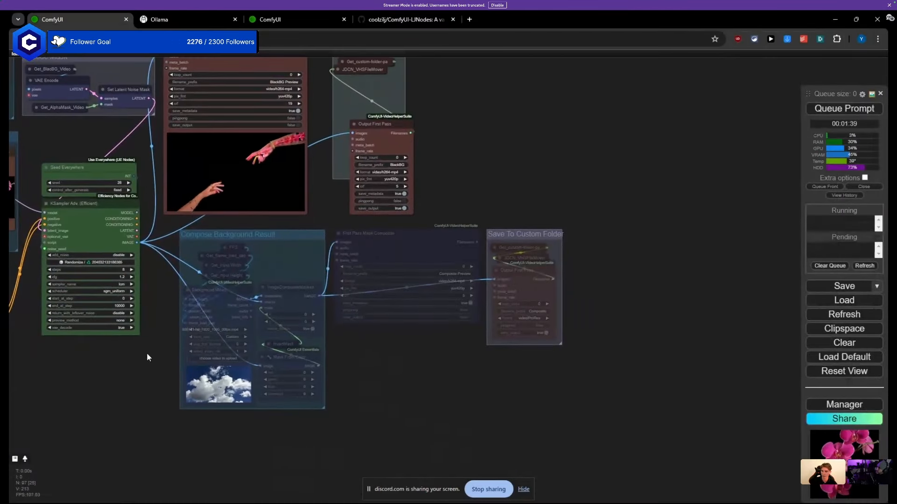
pyautogui.moveTo(175, 233); pyautogui.dragTo(158, 179)
pyautogui.scroll(3, 205, 196)
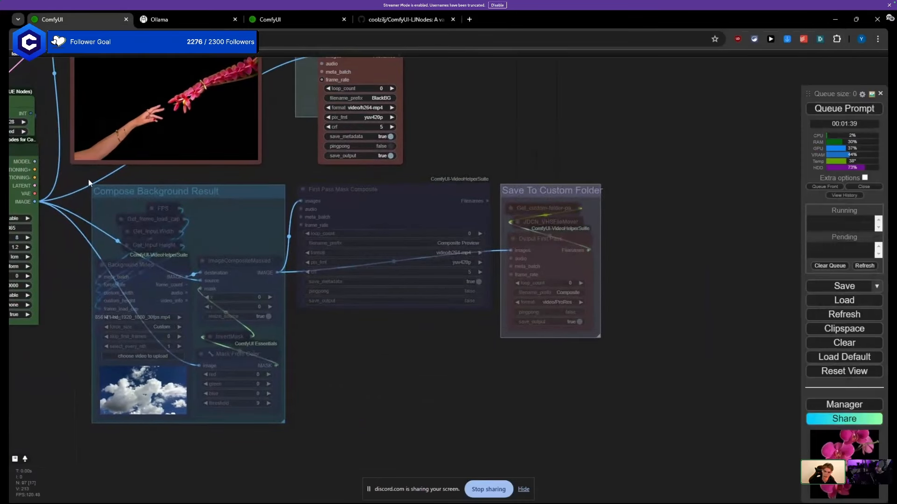
pyautogui.moveTo(86, 179); pyautogui.dragTo(565, 425)
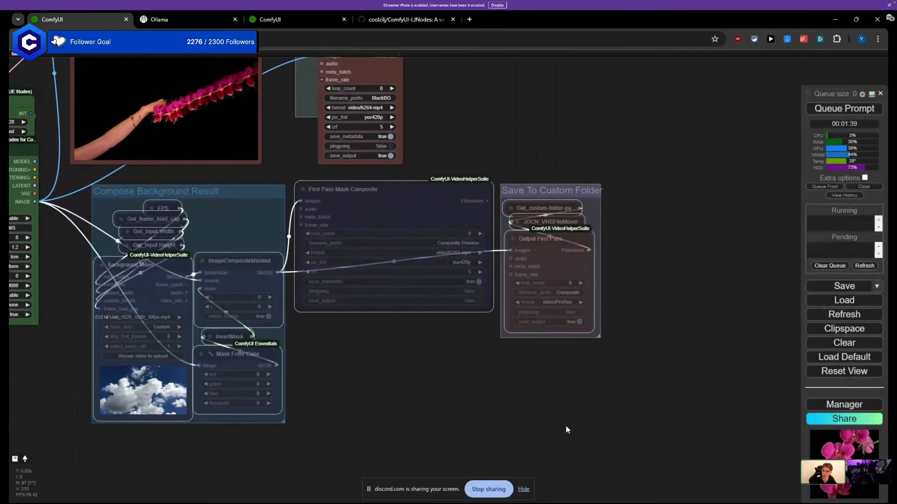
pyautogui.hotkey('ctrl', 'm')
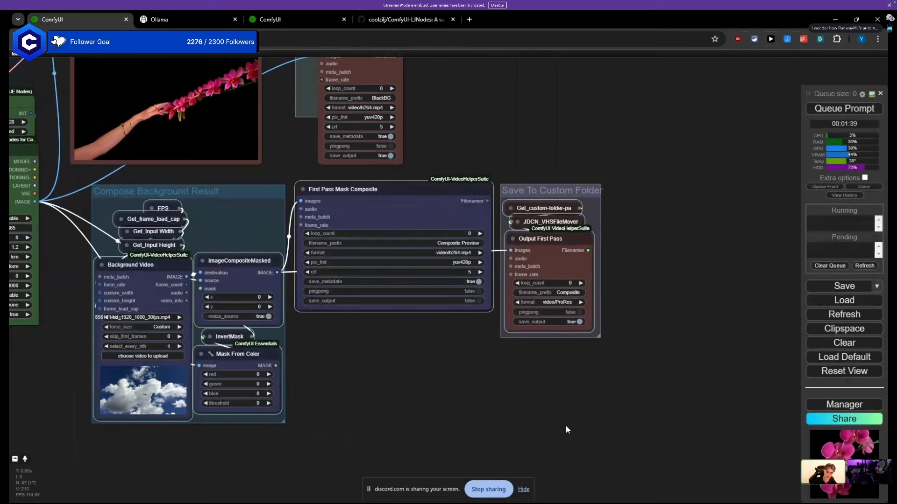
# Step: Move the Background Video node down and slightly left so it extends past the Compose Background Result group's edge
pyautogui.moveTo(408, 386); pyautogui.dragTo(550, 352)
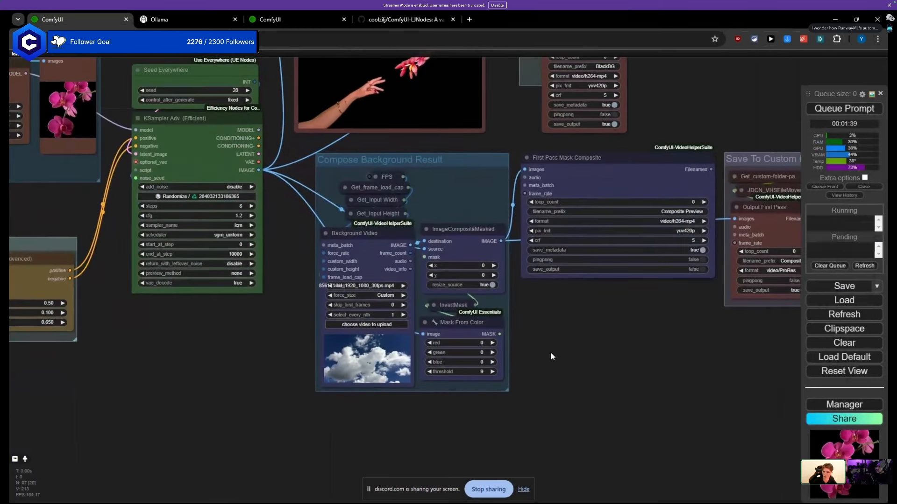
pyautogui.moveTo(361, 239)
pyautogui.mouseDown()
pyautogui.moveTo(324, 280)
pyautogui.moveTo(380, 250)
pyautogui.moveTo(341, 256)
pyautogui.moveTo(361, 233)
pyautogui.mouseUp()
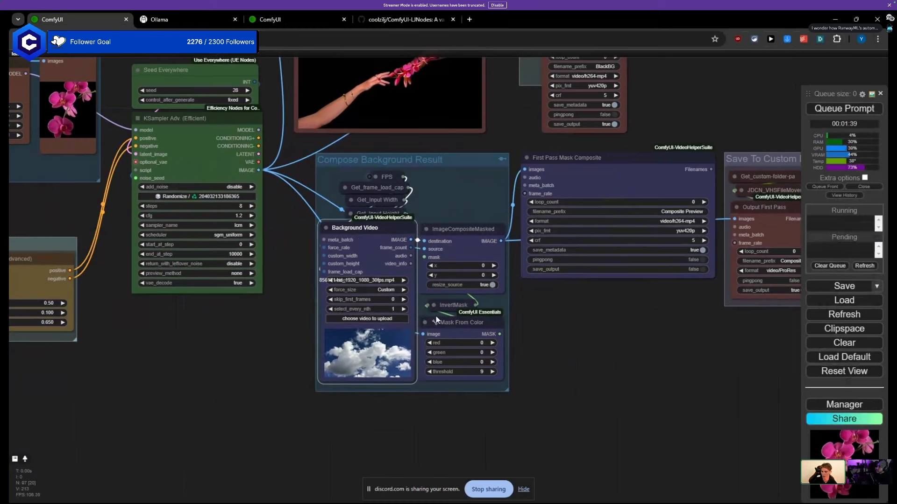
pyautogui.moveTo(436, 327); pyautogui.dragTo(218, 334)
pyautogui.moveTo(220, 343); pyautogui.dragTo(454, 329)
pyautogui.rightClick(223, 321)
pyautogui.moveTo(364, 228); pyautogui.dragTo(350, 258)
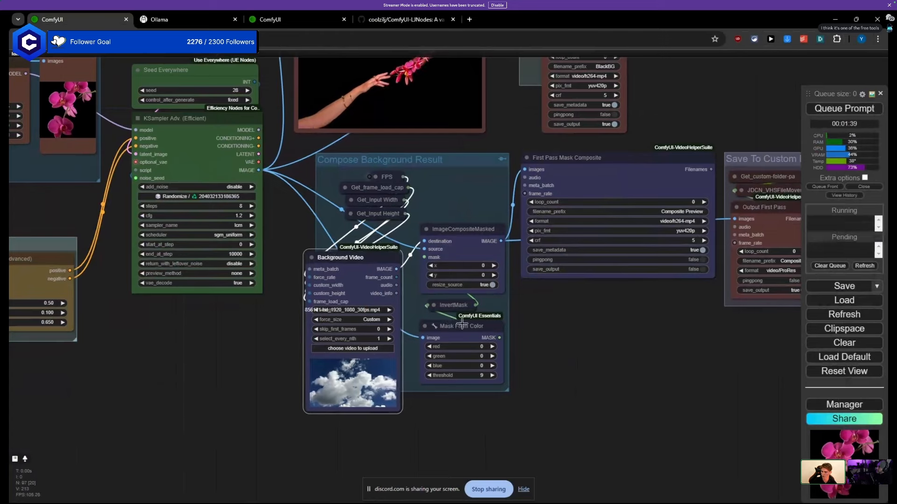
# Step: Move the Mask From Color node out of the Compose Background Result group to the free space below the KSampler
pyautogui.moveTo(462, 322); pyautogui.dragTo(223, 321)
pyautogui.scroll(5, 175, 405)
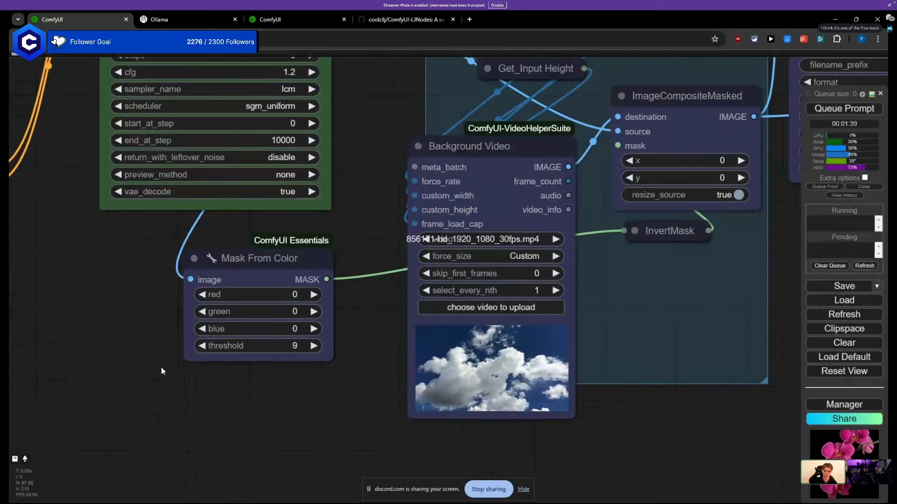
pyautogui.scroll(-8, 161, 365)
pyautogui.moveTo(196, 306); pyautogui.dragTo(219, 361)
pyautogui.scroll(4, 220, 361)
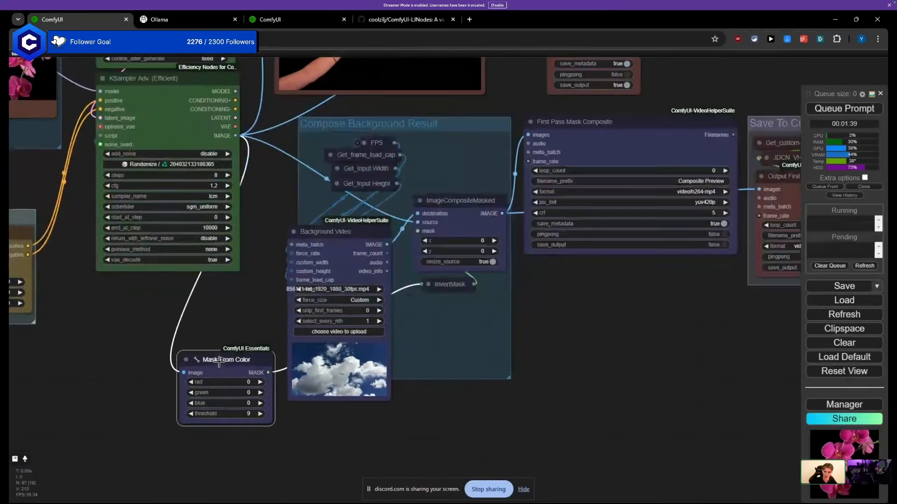
# Step: Queue the prompt and examine the cloud-background video in the First Pass Mask Composite node
pyautogui.scroll(-5, 220, 318)
pyautogui.click(829, 110)
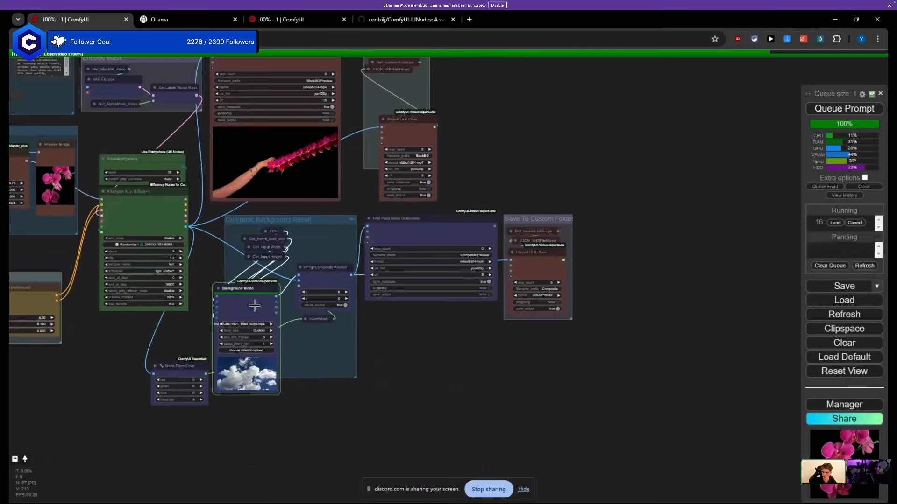
pyautogui.scroll(1, 376, 352)
pyautogui.scroll(2, 241, 362)
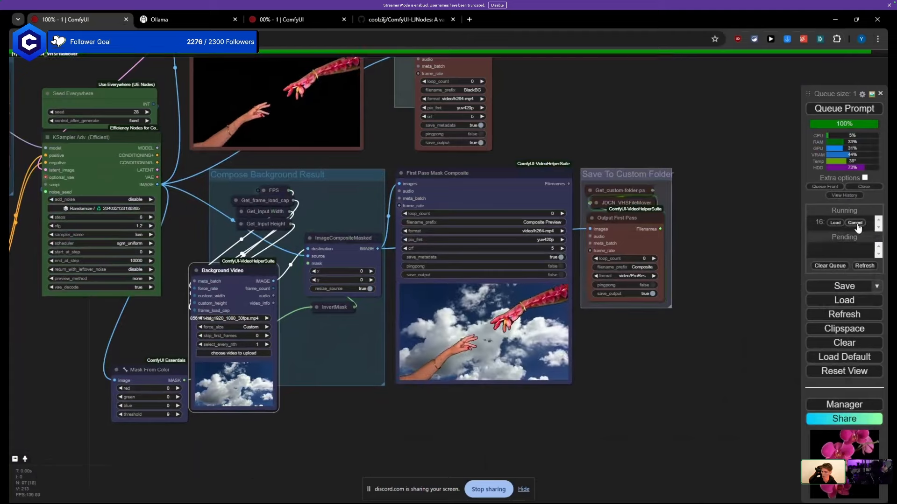
pyautogui.scroll(3, 481, 364)
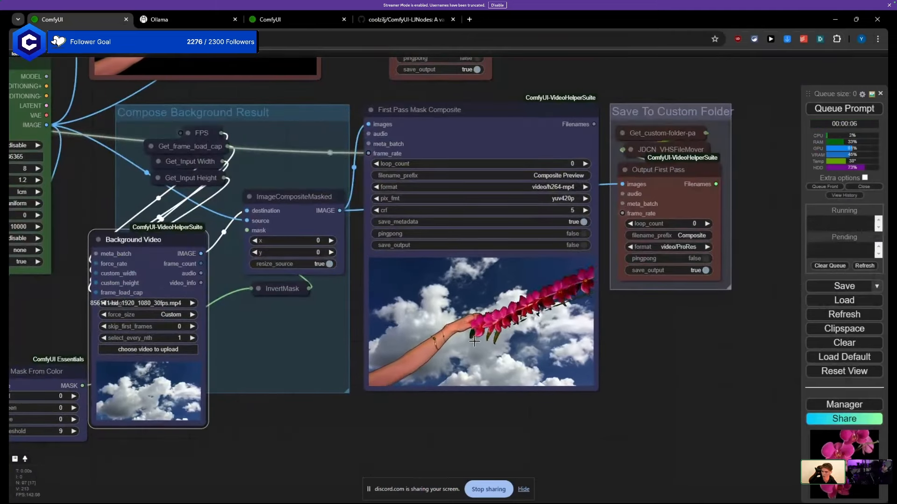
pyautogui.moveTo(437, 461); pyautogui.dragTo(222, 463)
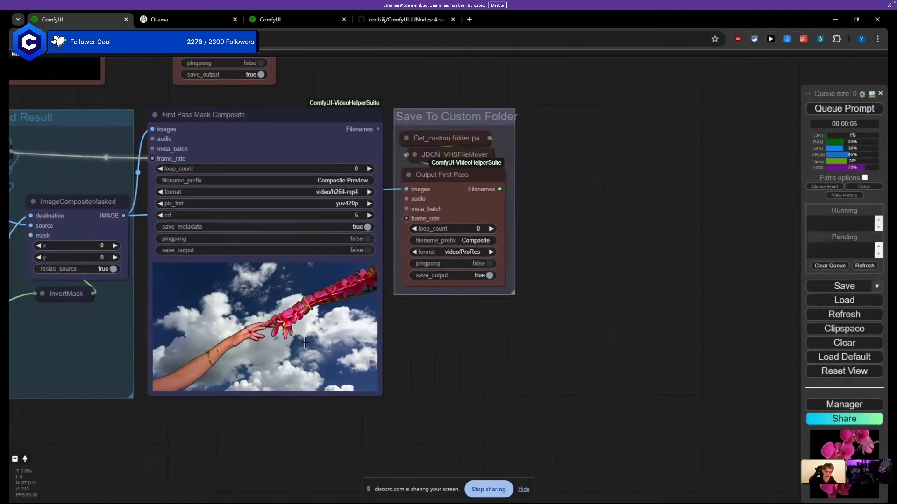
pyautogui.scroll(3, 303, 322)
pyautogui.scroll(3, 276, 355)
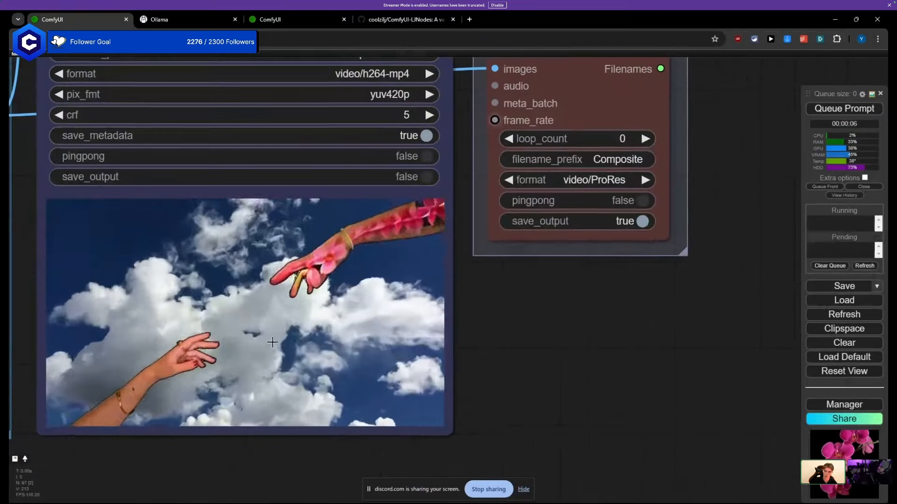
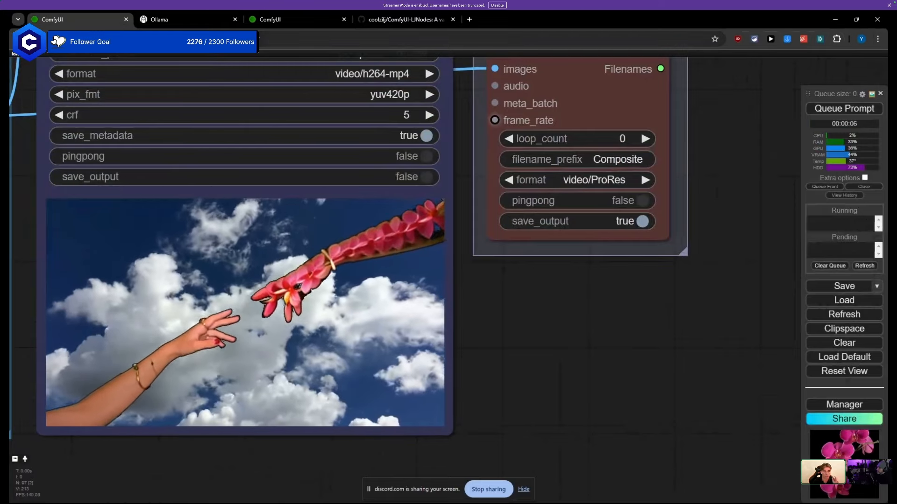
# Step: Bring the Mask From Color node up close beneath the KSampler Adv. (Efficient) node
pyautogui.scroll(-8, 231, 256)
pyautogui.moveTo(164, 366); pyautogui.dragTo(429, 385)
pyautogui.moveTo(160, 325); pyautogui.dragTo(108, 270)
pyautogui.scroll(-5, 108, 271)
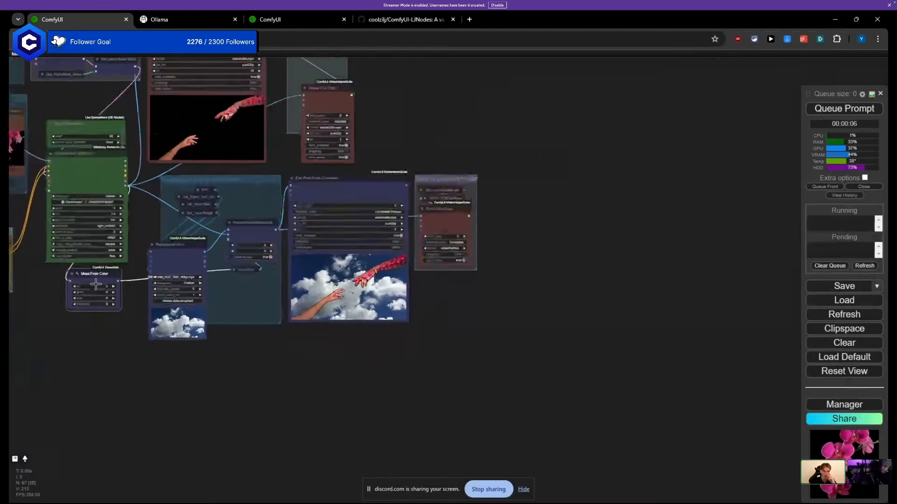
pyautogui.moveTo(94, 335); pyautogui.dragTo(167, 349)
pyautogui.scroll(7, 176, 269)
pyautogui.moveTo(176, 269); pyautogui.dragTo(212, 273)
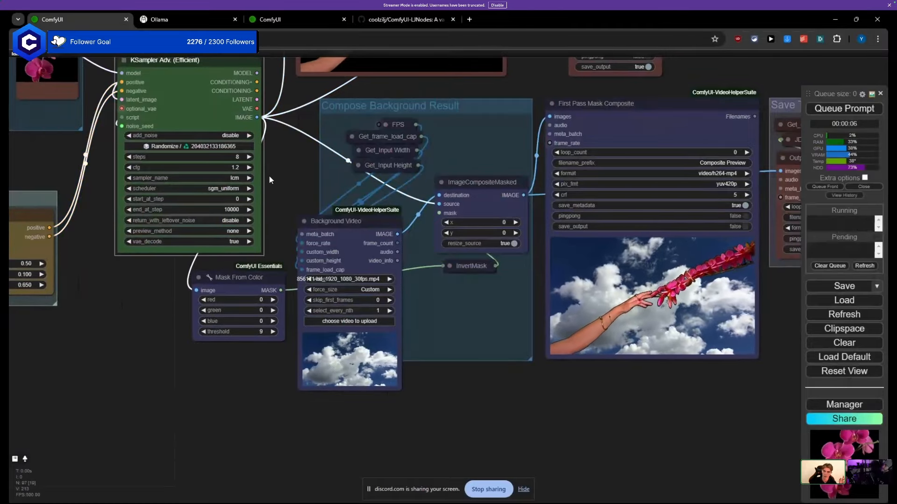
# Step: Examine the Mask From Color connections and the black-background video in the Preview Pass node
pyautogui.moveTo(300, 144); pyautogui.dragTo(292, 245)
pyautogui.scroll(3, 314, 232)
pyautogui.scroll(-3, 310, 234)
pyautogui.click(209, 376)
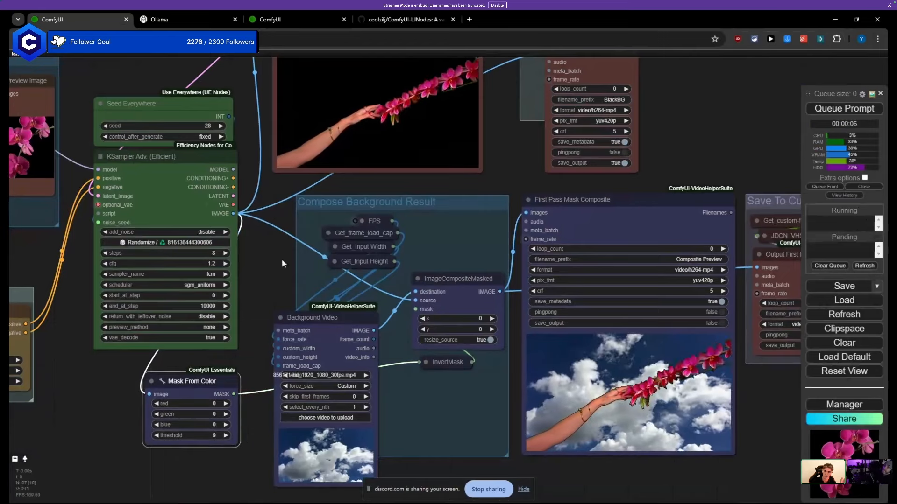
pyautogui.moveTo(336, 176); pyautogui.dragTo(223, 366)
pyautogui.scroll(5, 226, 310)
pyautogui.scroll(1, 226, 310)
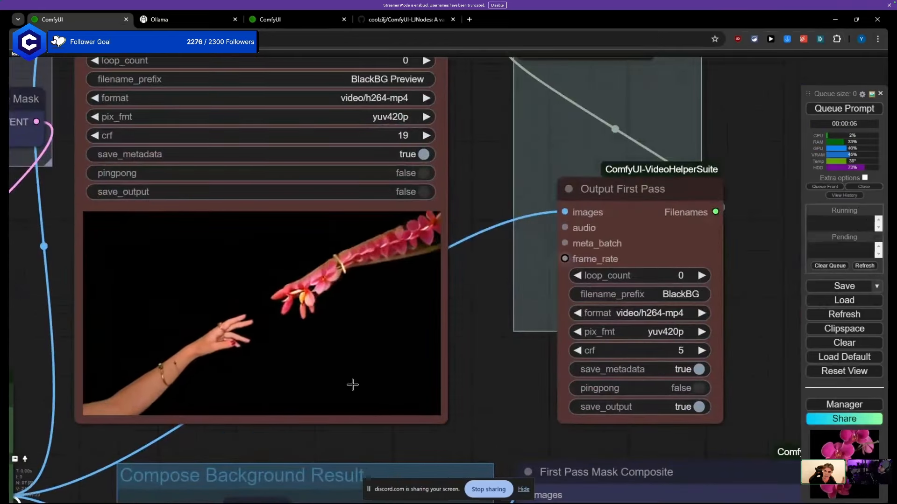
pyautogui.scroll(-7, 77, 284)
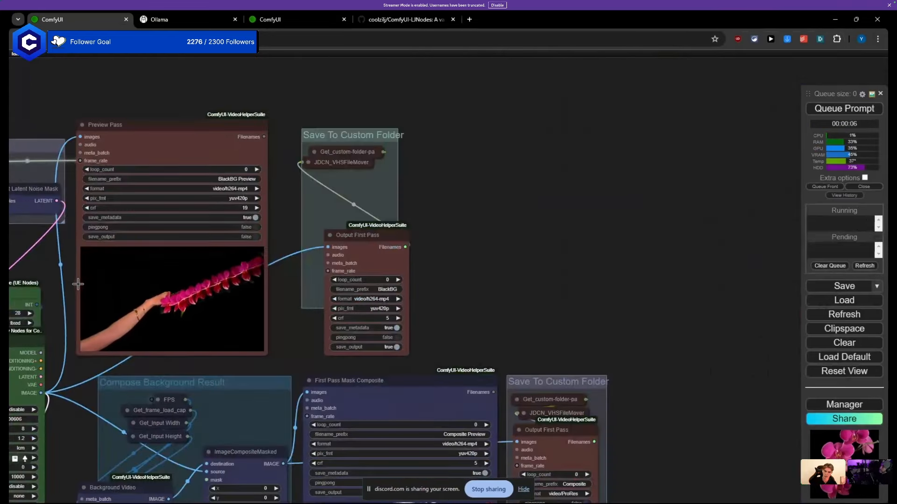
# Step: Return to the Mask From Color node and shift it slightly up and to the left
pyautogui.moveTo(81, 400); pyautogui.dragTo(208, 162)
pyautogui.moveTo(190, 234); pyautogui.dragTo(256, 131)
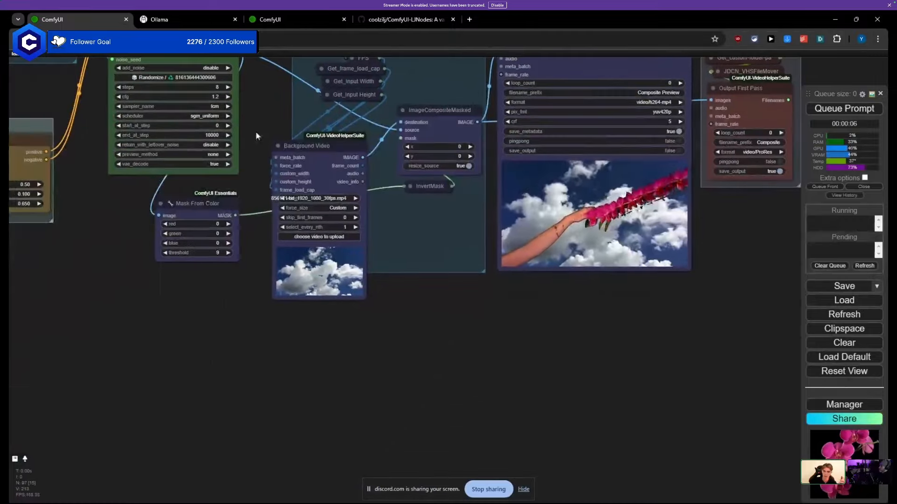
pyautogui.moveTo(202, 200)
pyautogui.mouseDown()
pyautogui.moveTo(217, 197)
pyautogui.moveTo(192, 192)
pyautogui.mouseUp()
# Step: View the First Pass Mask Composite result up close and together with the whole workflow
pyautogui.moveTo(453, 291); pyautogui.dragTo(137, 443)
pyautogui.scroll(-7, 258, 357)
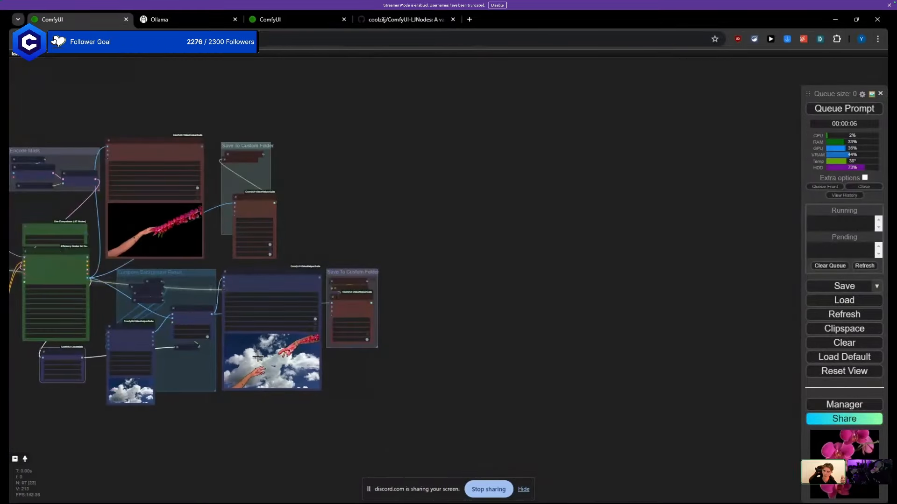
pyautogui.scroll(6, 258, 357)
pyautogui.click(263, 354)
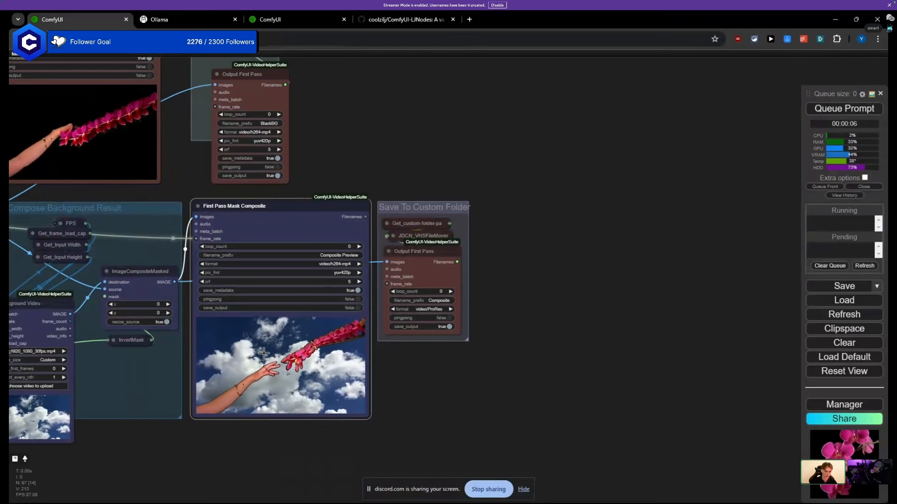
pyautogui.scroll(-10, 253, 357)
pyautogui.scroll(5, 241, 303)
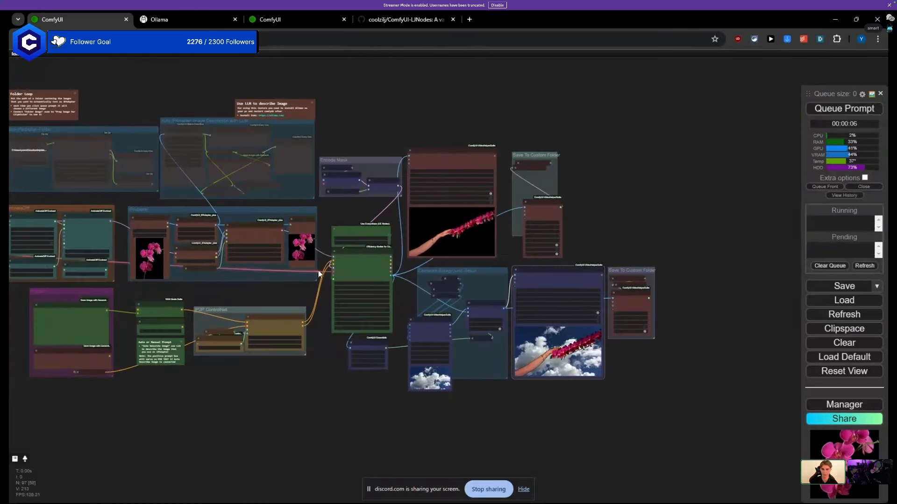
# Step: Examine the Folder Loop and Use LLM to describe Image notes above their bypassed groups
pyautogui.moveTo(242, 301); pyautogui.dragTo(372, 427)
pyautogui.scroll(4, 353, 220)
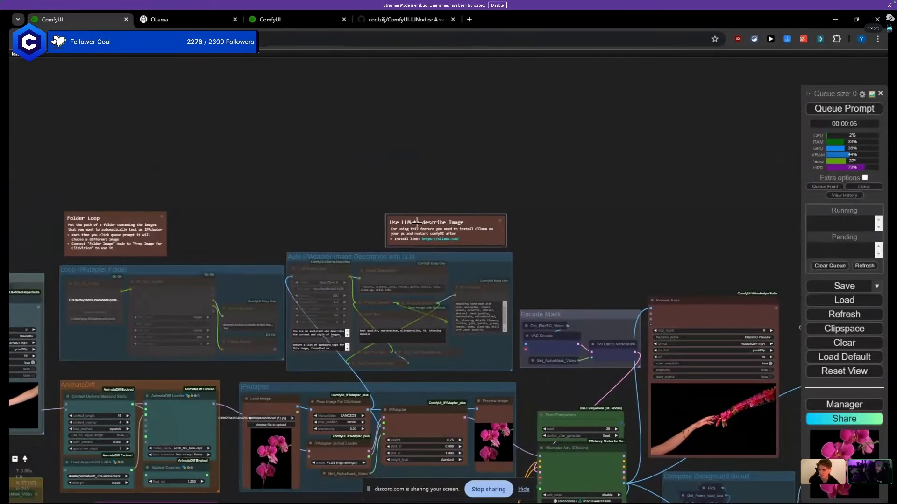
pyautogui.click(380, 218)
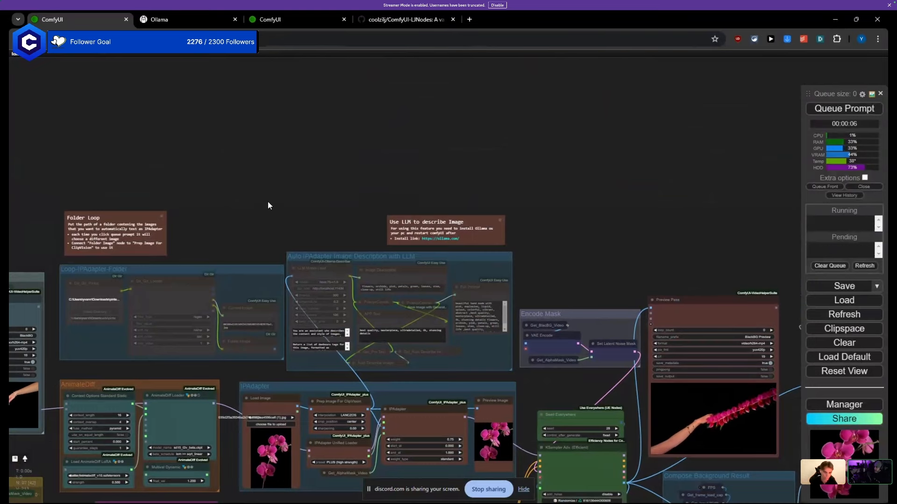
pyautogui.moveTo(254, 217); pyautogui.dragTo(239, 147)
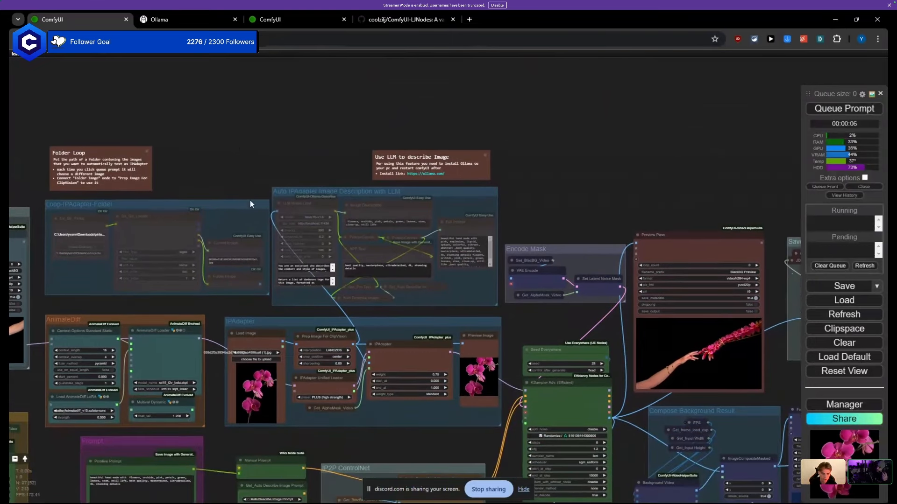
pyautogui.scroll(-2, 254, 230)
pyautogui.scroll(-3, 254, 230)
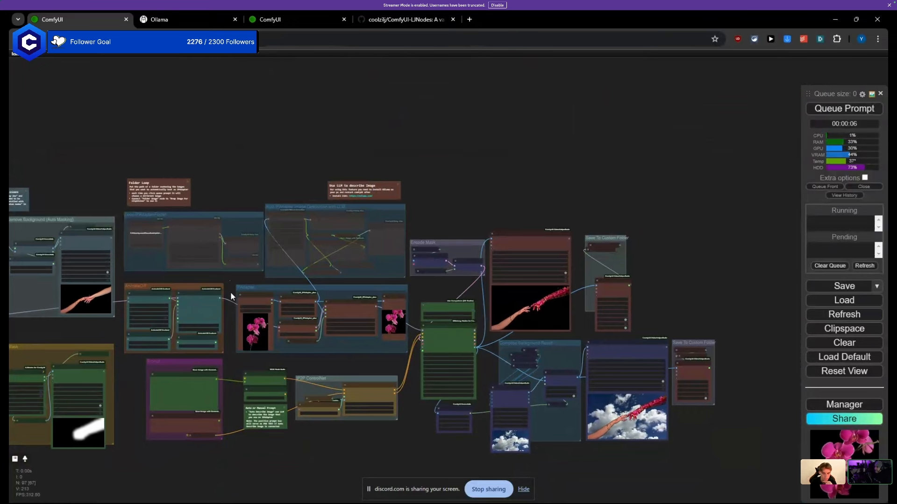
# Step: Look over the whole composition workflow, including the video loader, masking, AnimateDiff, IPAdapter, prompt and ControlNet groups
pyautogui.moveTo(231, 296); pyautogui.dragTo(494, 256)
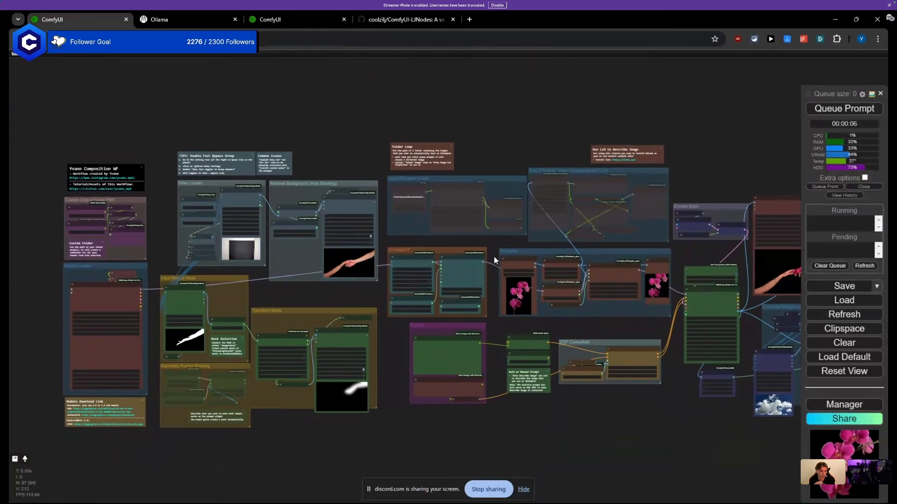
pyautogui.scroll(2, 374, 122)
pyautogui.scroll(3, 291, 173)
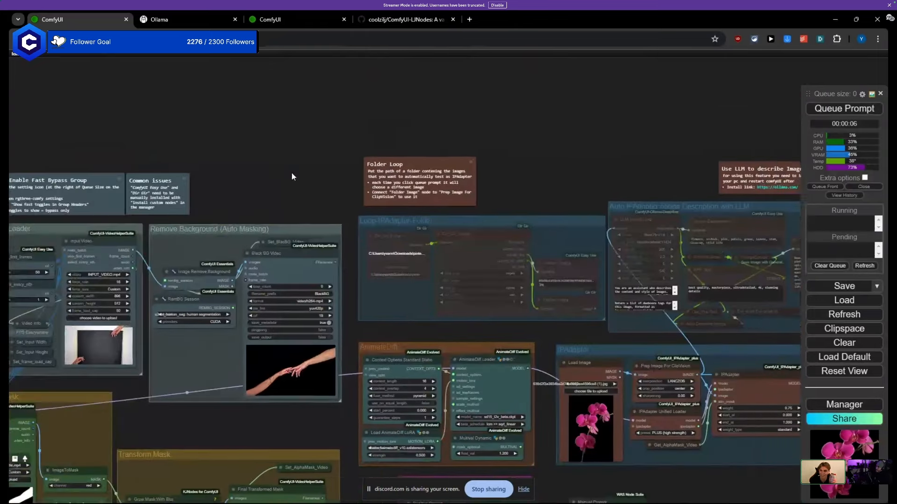
pyautogui.scroll(-6, 196, 176)
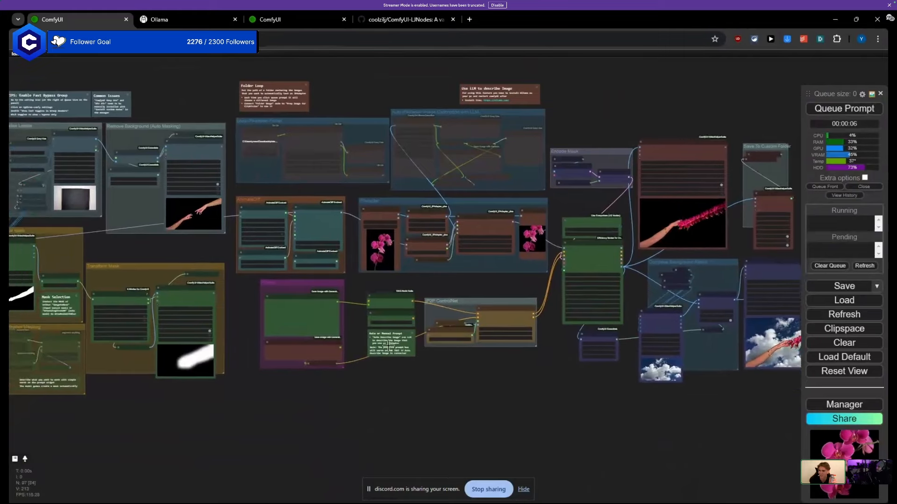
pyautogui.scroll(3, 388, 346)
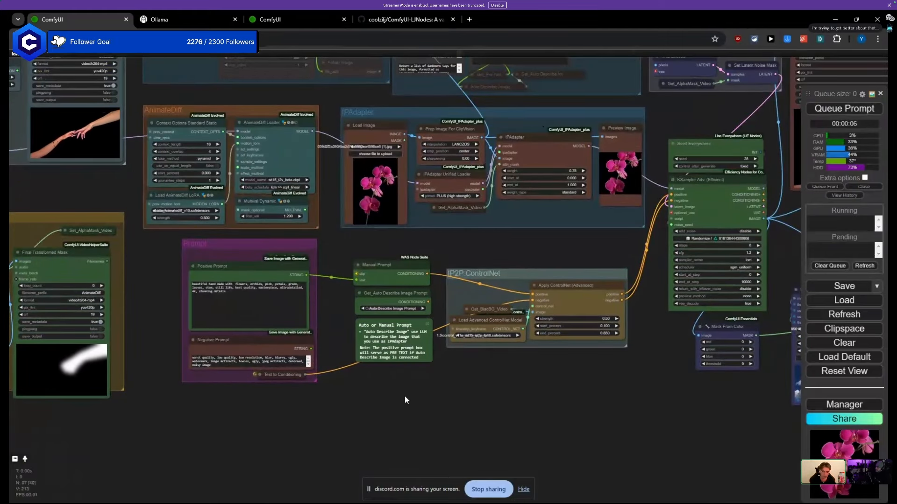
pyautogui.scroll(-5, 357, 401)
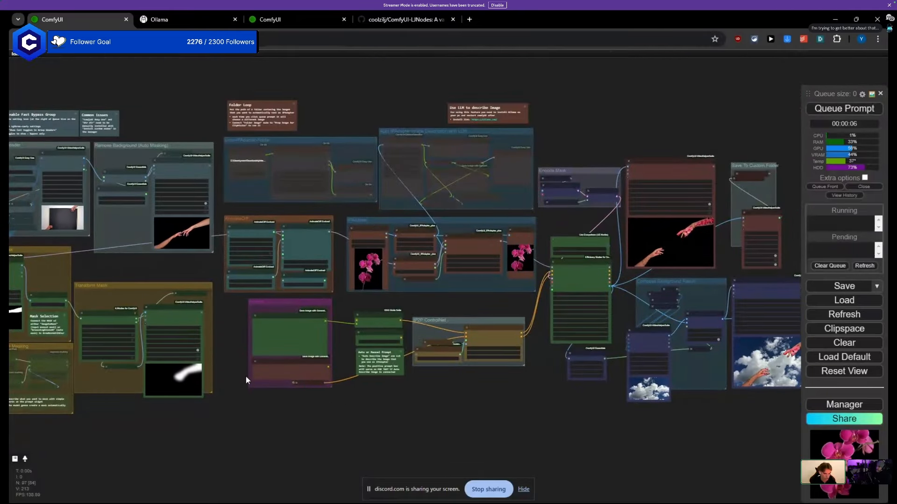
pyautogui.moveTo(281, 427); pyautogui.dragTo(563, 369)
pyautogui.scroll(-3, 562, 369)
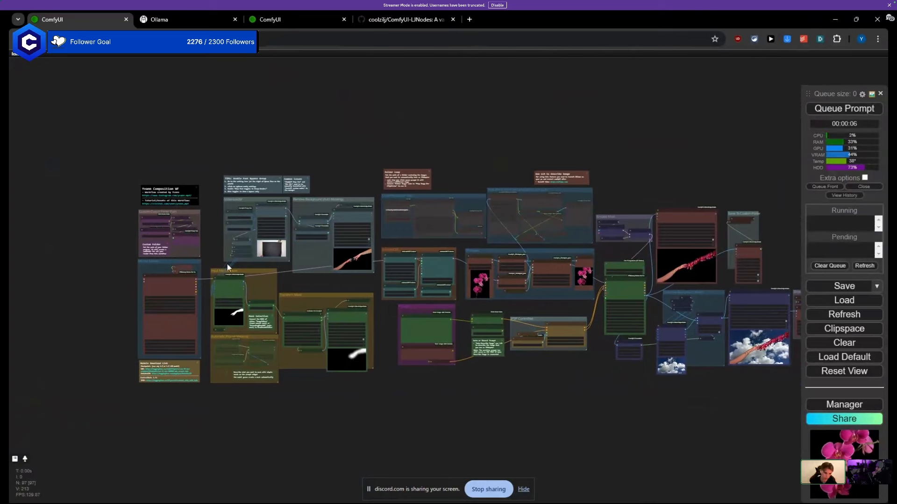
pyautogui.moveTo(304, 166); pyautogui.dragTo(420, 172)
pyautogui.scroll(4, 387, 211)
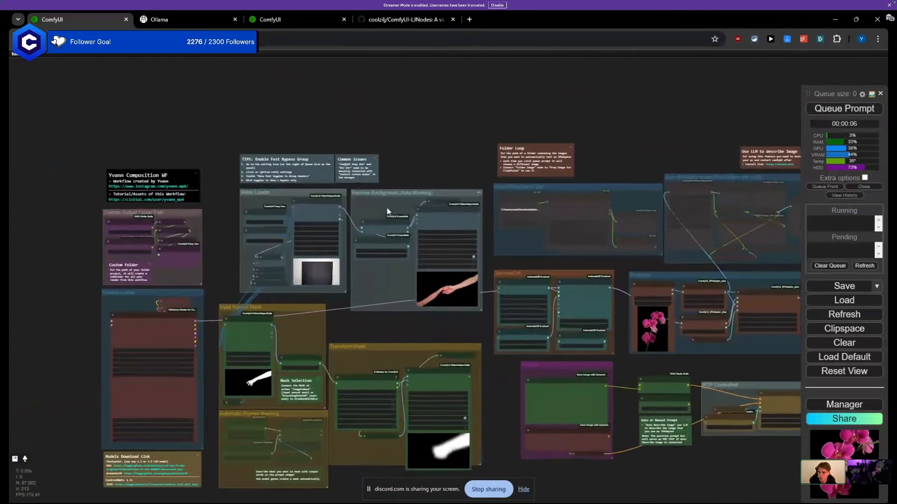
pyautogui.moveTo(374, 196)
pyautogui.mouseDown()
pyautogui.moveTo(372, 183)
pyautogui.moveTo(371, 194)
pyautogui.mouseUp()
pyautogui.moveTo(377, 129); pyautogui.dragTo(250, 160)
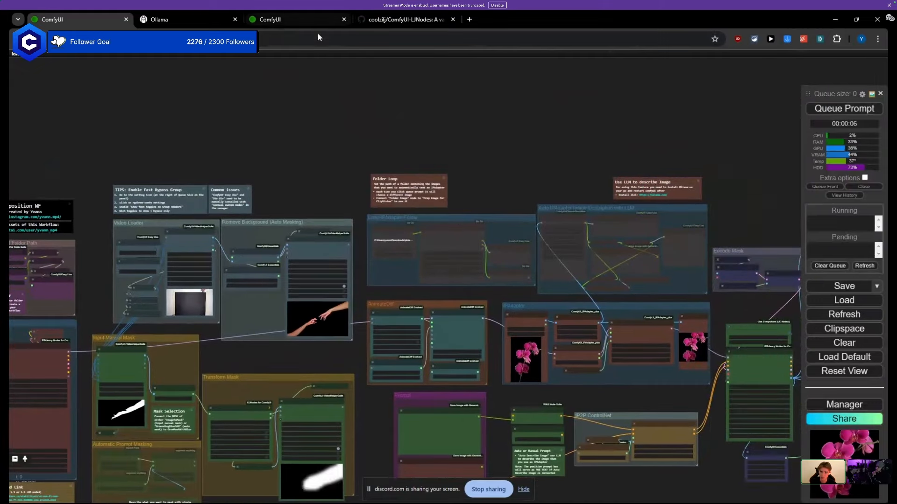
# Step: Switch to the second open ComfyUI workflow and look over its loader, controlnet, animatediff and IPAdapter groups
pyautogui.click(288, 13)
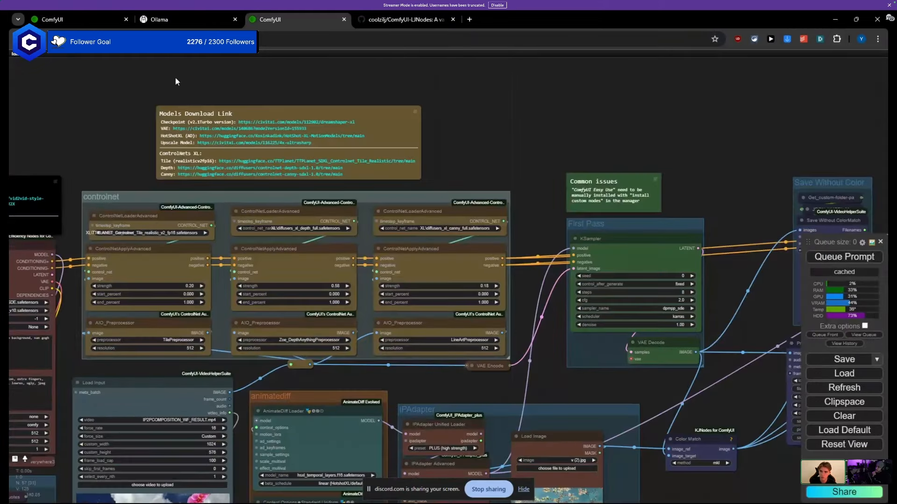
pyautogui.scroll(-6, 116, 198)
pyautogui.moveTo(97, 167); pyautogui.dragTo(234, 163)
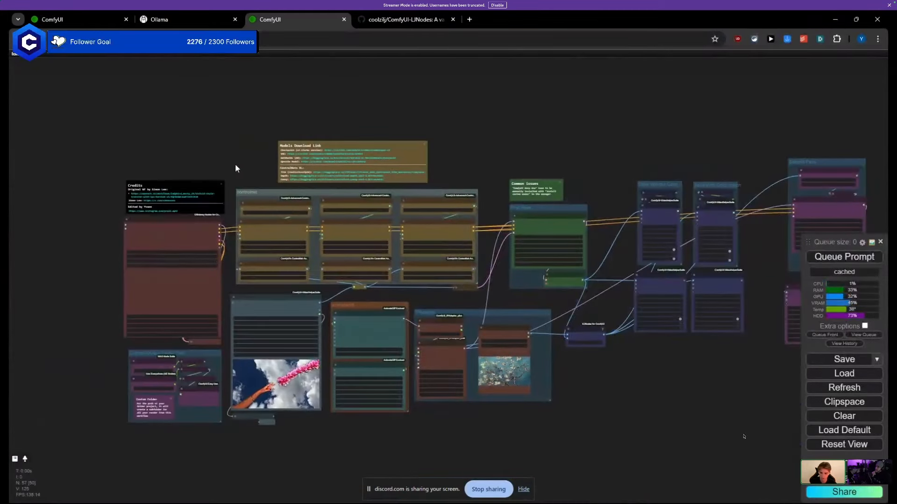
pyautogui.scroll(4, 119, 354)
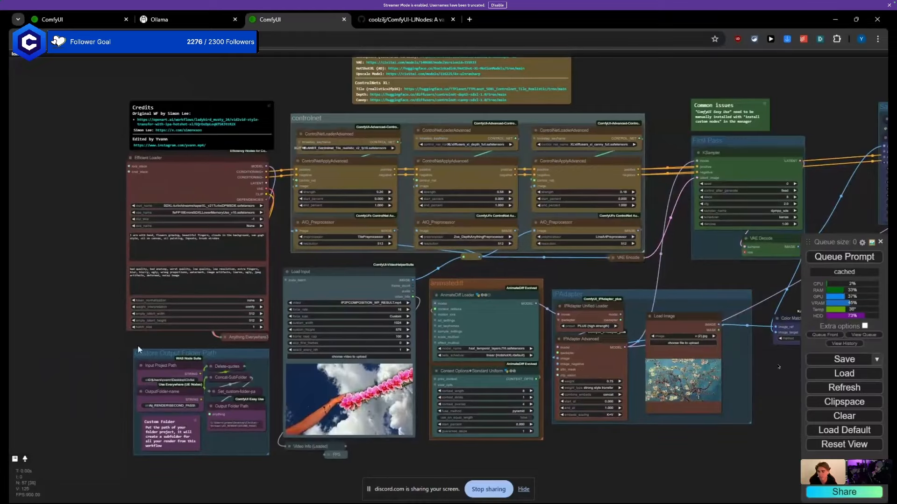
pyautogui.moveTo(282, 265); pyautogui.dragTo(181, 259)
pyautogui.scroll(-7, 181, 260)
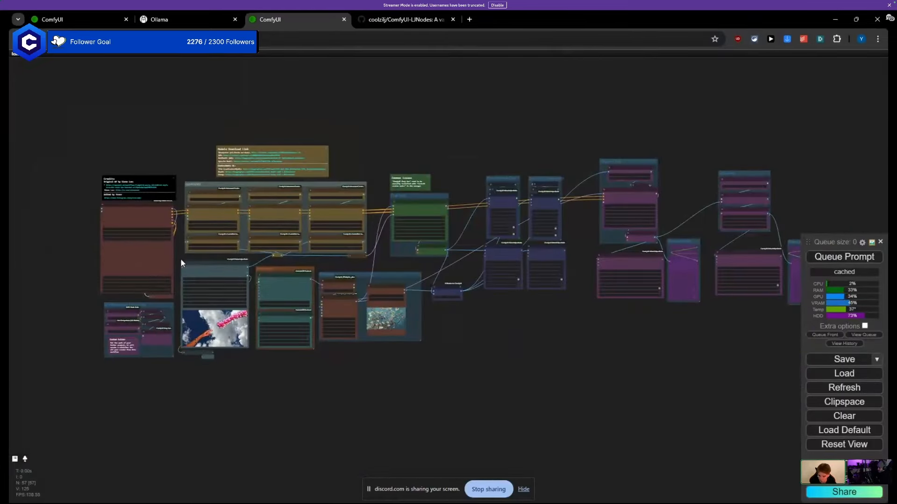
# Step: Read the Credits note above the Efficient Loader up close
pyautogui.scroll(3, 186, 165)
pyautogui.scroll(3, 186, 165)
pyautogui.moveTo(186, 167); pyautogui.dragTo(362, 161)
pyautogui.scroll(6, 239, 167)
pyautogui.moveTo(293, 172); pyautogui.dragTo(271, 177)
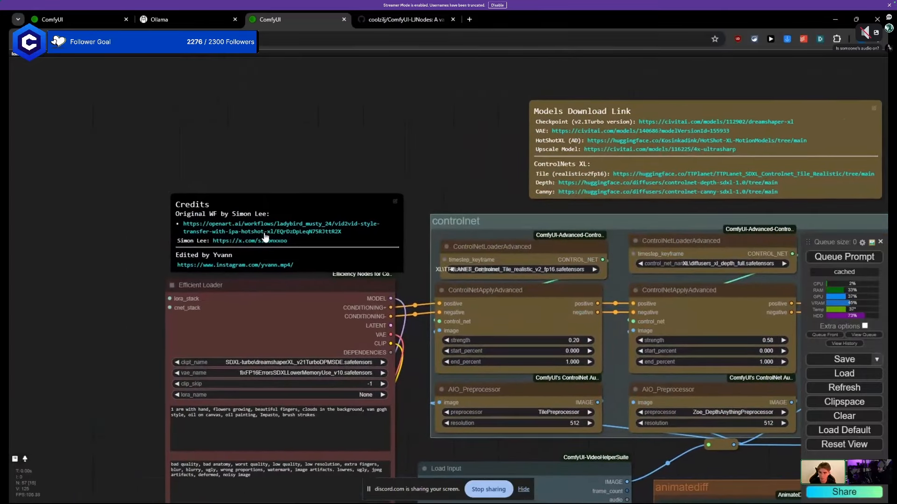
pyautogui.moveTo(252, 208); pyautogui.dragTo(228, 213)
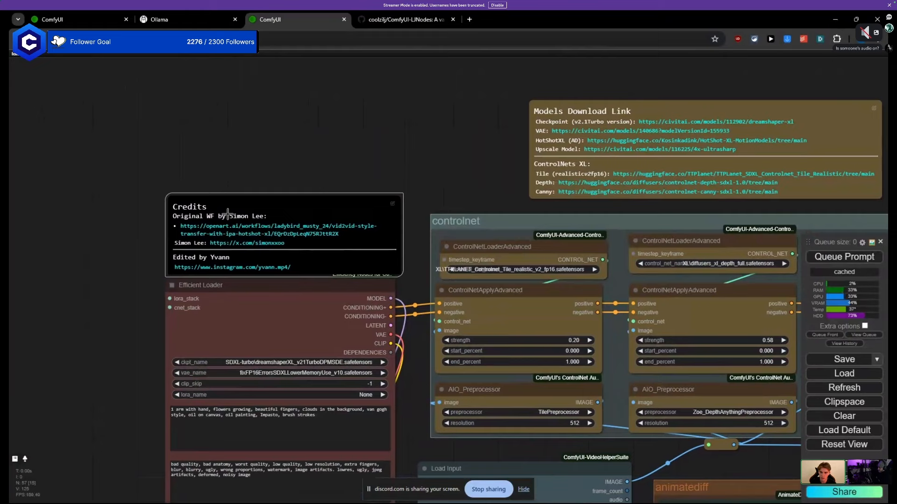
pyautogui.scroll(4, 227, 212)
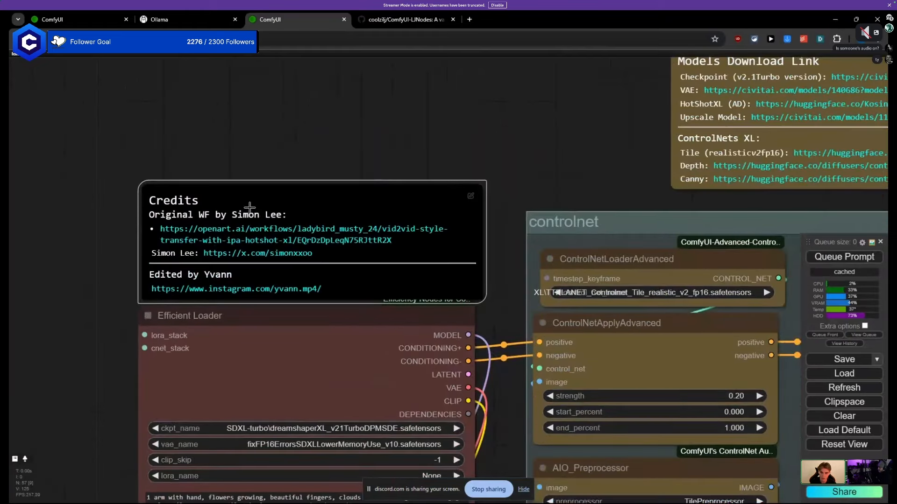
pyautogui.scroll(-6, 249, 206)
pyautogui.moveTo(400, 163)
pyautogui.mouseDown()
pyautogui.moveTo(333, 162)
pyautogui.moveTo(406, 173)
pyautogui.mouseUp()
pyautogui.moveTo(266, 222); pyautogui.dragTo(267, 217)
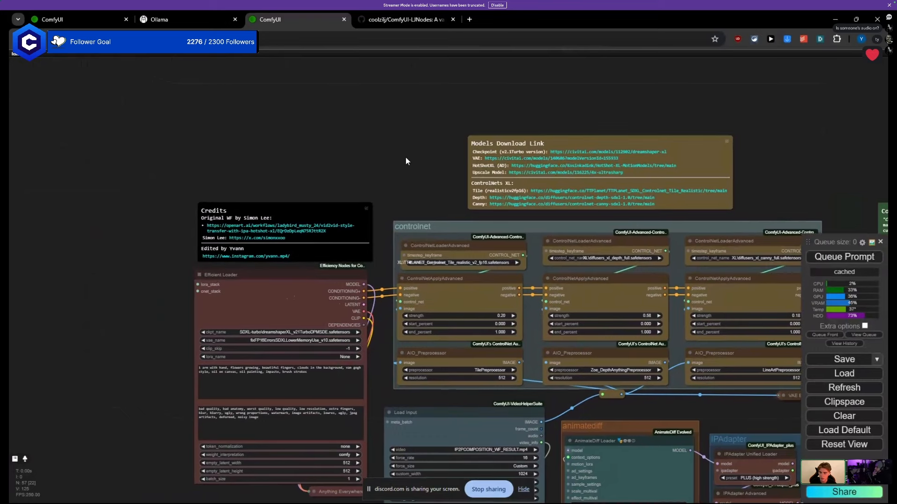
# Step: Survey the second workflow from the Load Input video through the First Pass and Second Pass to the upscaling groups
pyautogui.scroll(-5, 406, 160)
pyautogui.moveTo(407, 160); pyautogui.dragTo(264, 68)
pyautogui.moveTo(374, 371); pyautogui.dragTo(501, 400)
pyautogui.moveTo(318, 317); pyautogui.dragTo(321, 325)
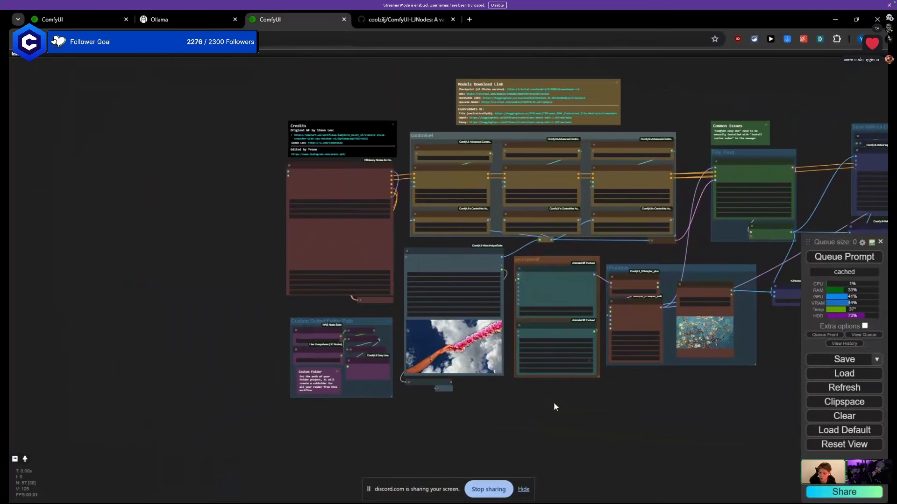
pyautogui.moveTo(553, 402); pyautogui.dragTo(369, 393)
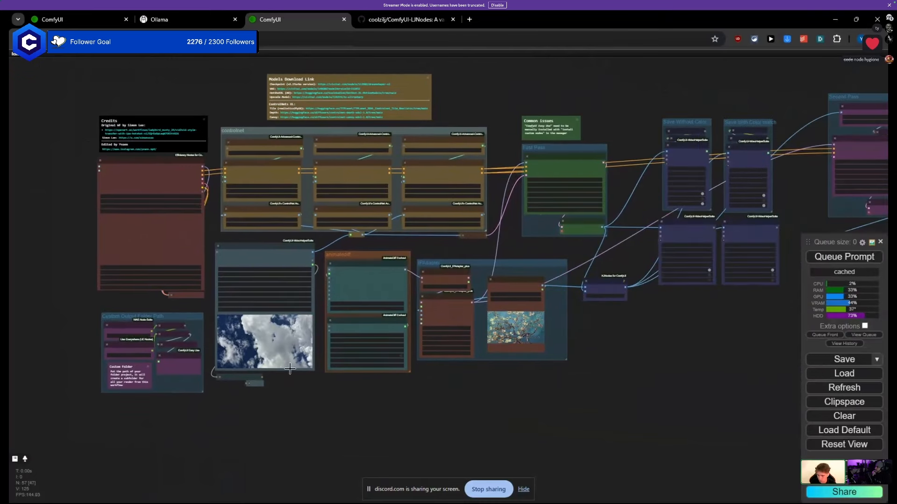
pyautogui.moveTo(547, 411); pyautogui.dragTo(223, 413)
pyautogui.moveTo(401, 344); pyautogui.dragTo(285, 398)
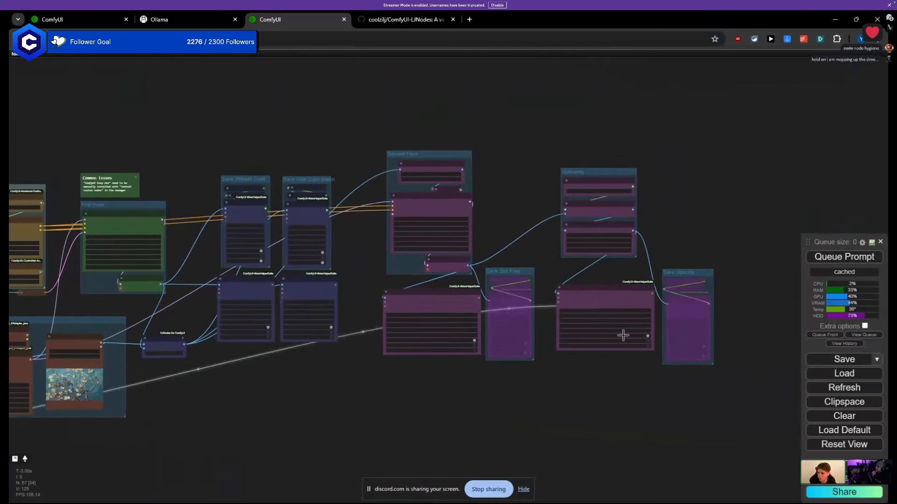
pyautogui.scroll(3, 503, 240)
pyautogui.scroll(-4, 500, 240)
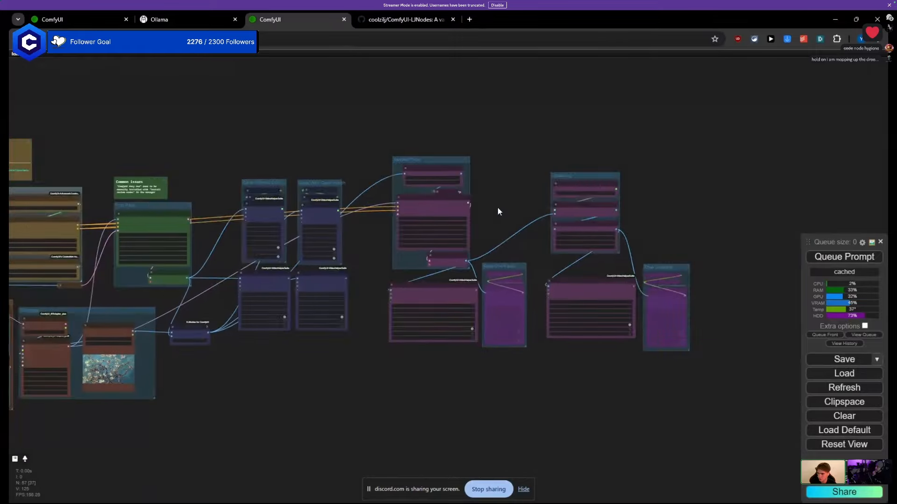
pyautogui.moveTo(498, 209); pyautogui.dragTo(640, 211)
# Step: Return to the start of the second workflow and view the Efficient Loader node up close
pyautogui.moveTo(234, 307); pyautogui.dragTo(522, 264)
pyautogui.scroll(5, 205, 192)
pyautogui.moveTo(216, 194)
pyautogui.mouseDown()
pyautogui.moveTo(202, 192)
pyautogui.moveTo(214, 190)
pyautogui.mouseUp()
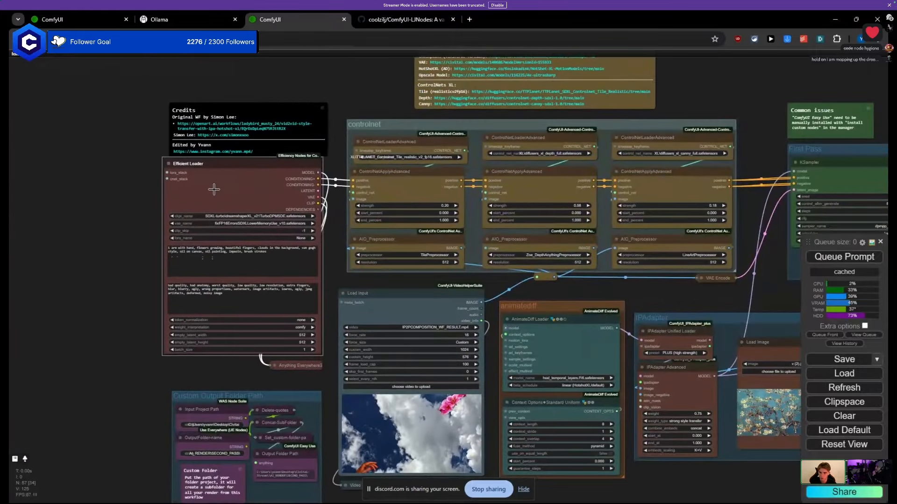
pyautogui.click(92, 242)
pyautogui.scroll(5, 171, 213)
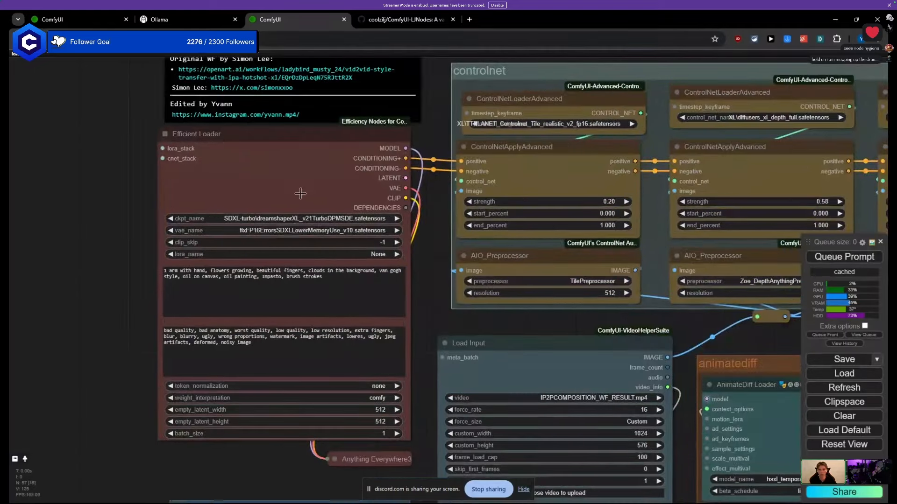
pyautogui.scroll(-7, 103, 268)
# Step: Examine the Models Download Link note above the controlnet group, including its checkpoint, VAE and ControlNets XL links
pyautogui.moveTo(100, 261); pyautogui.dragTo(40, 346)
pyautogui.moveTo(238, 202); pyautogui.dragTo(90, 233)
pyautogui.scroll(6, 169, 223)
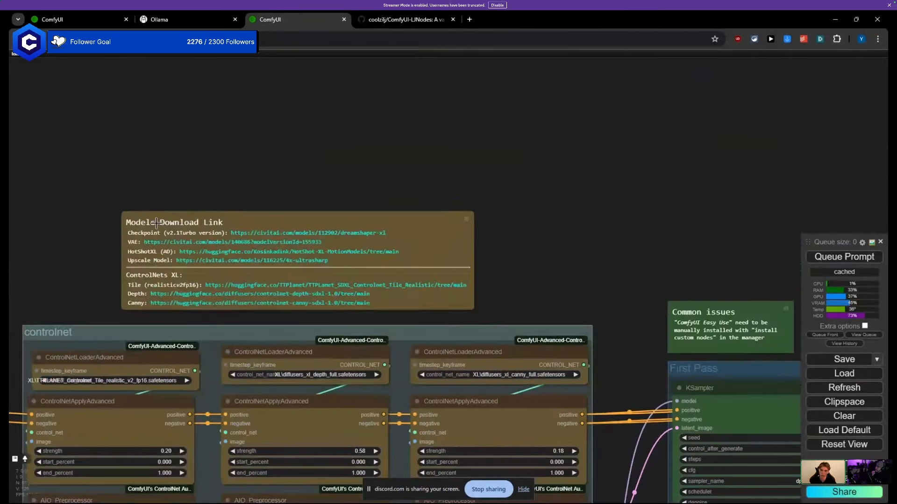
pyautogui.moveTo(158, 224); pyautogui.dragTo(377, 96)
pyautogui.scroll(-2, 112, 223)
pyautogui.scroll(-5, 112, 228)
pyautogui.scroll(8, 170, 217)
pyautogui.scroll(-8, 233, 227)
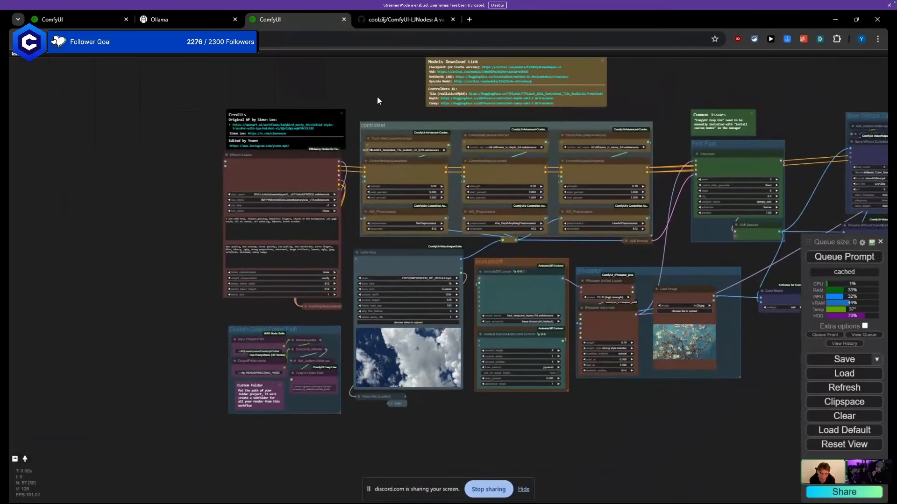
# Step: Examine the checkpoint and VAE chosen in the Efficient Loader node
pyautogui.scroll(3, 350, 201)
pyautogui.scroll(8, 350, 201)
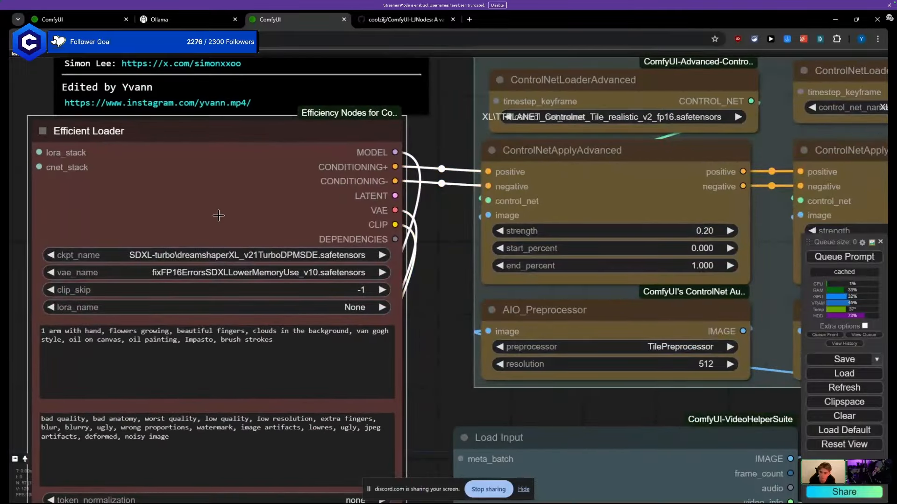
pyautogui.moveTo(218, 215); pyautogui.dragTo(236, 222)
pyautogui.scroll(-7, 364, 272)
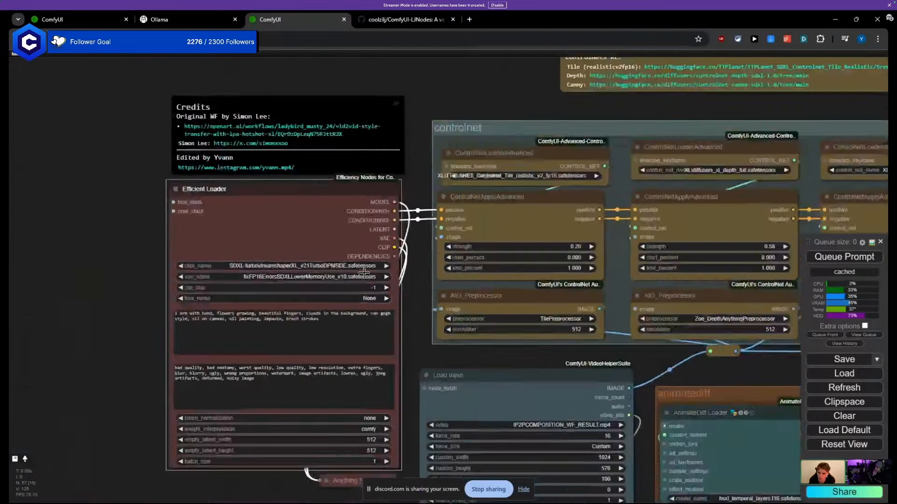
pyautogui.scroll(4, 361, 270)
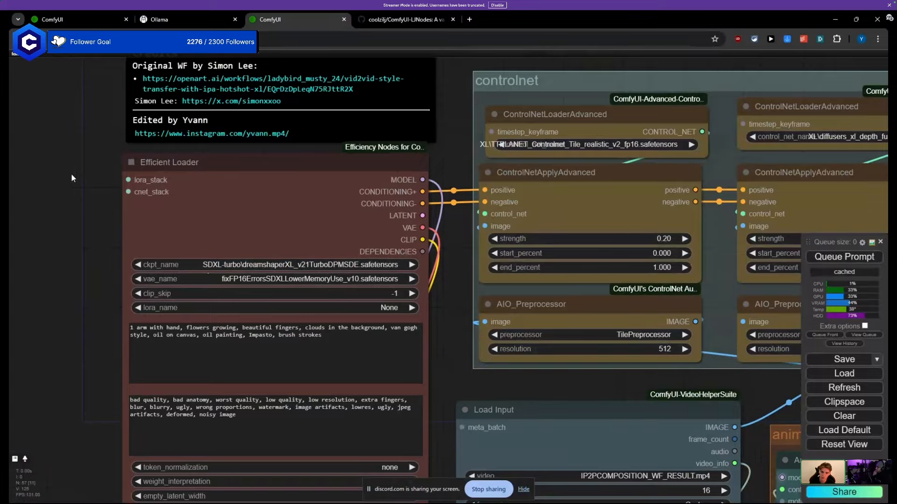
pyautogui.scroll(3, 328, 261)
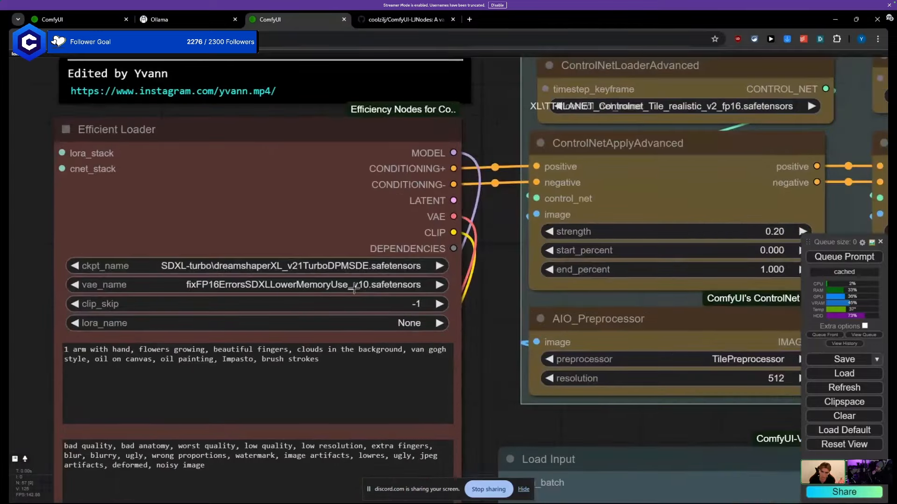
pyautogui.scroll(-7, 354, 288)
# Step: Highlight the positive prompt in the Efficient Loader to read it, then clear the selection
pyautogui.moveTo(133, 333); pyautogui.dragTo(108, 274)
pyautogui.scroll(-6, 123, 283)
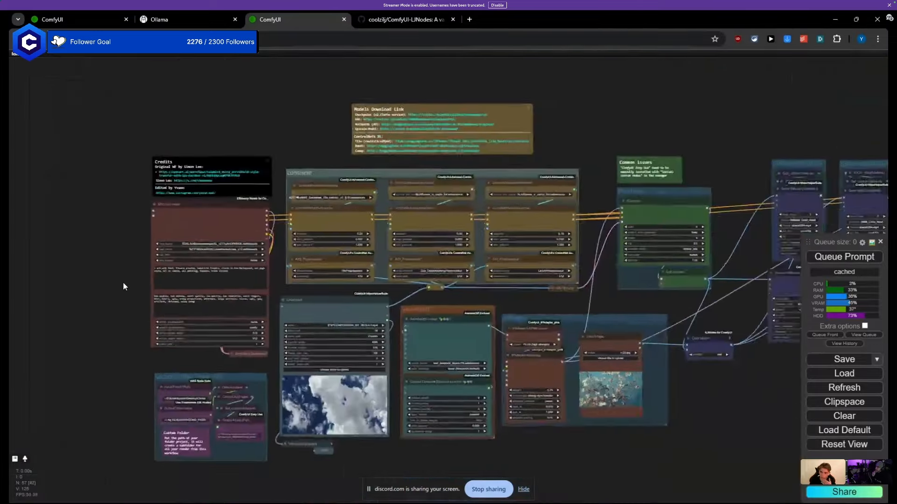
pyautogui.scroll(7, 125, 282)
pyautogui.click(297, 268)
pyautogui.moveTo(342, 265); pyautogui.dragTo(284, 253)
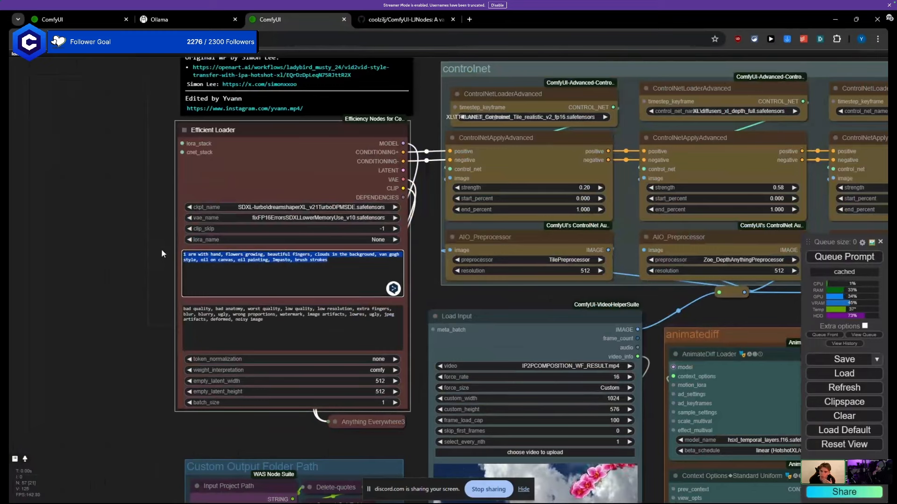
pyautogui.click(242, 260)
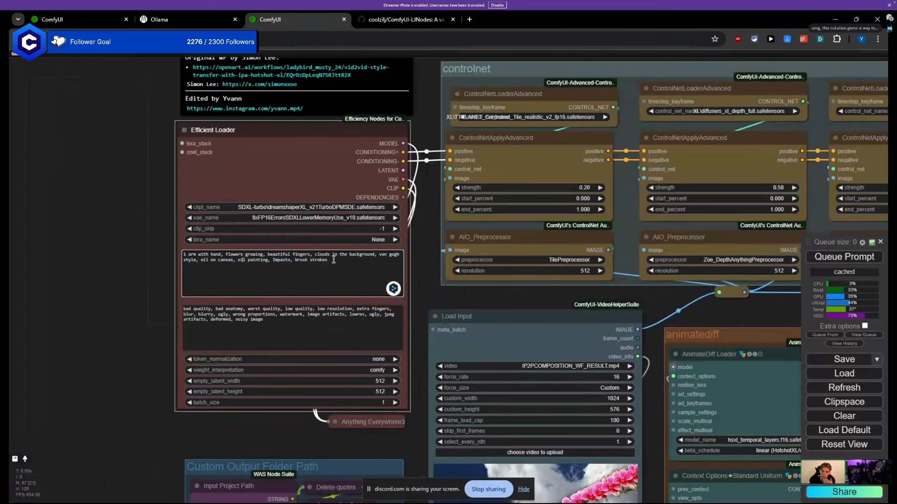
# Step: Expand the Anything Everywhere3 node under the Efficient Loader, shift it slightly closer and examine its MODEL, CLIP and VAE links
pyautogui.moveTo(280, 174)
pyautogui.mouseDown()
pyautogui.moveTo(128, 185)
pyautogui.moveTo(304, 186)
pyautogui.moveTo(281, 174)
pyautogui.mouseUp()
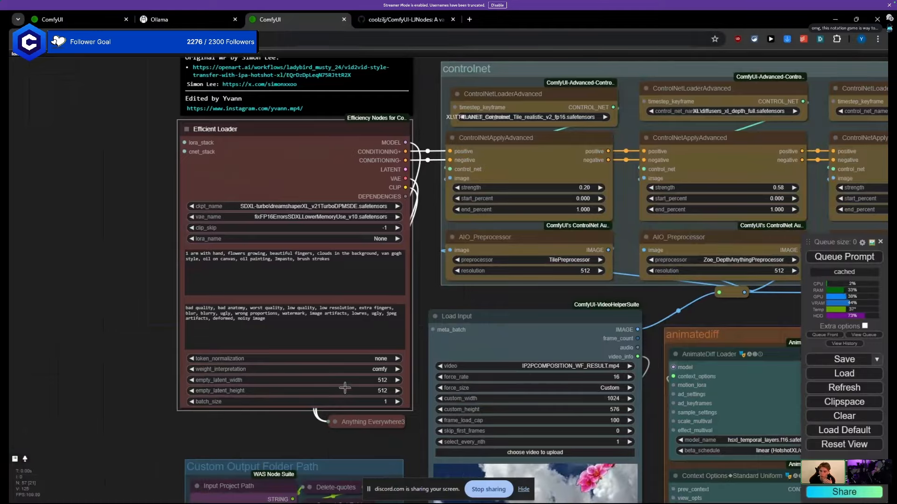
pyautogui.moveTo(125, 320); pyautogui.dragTo(62, 258)
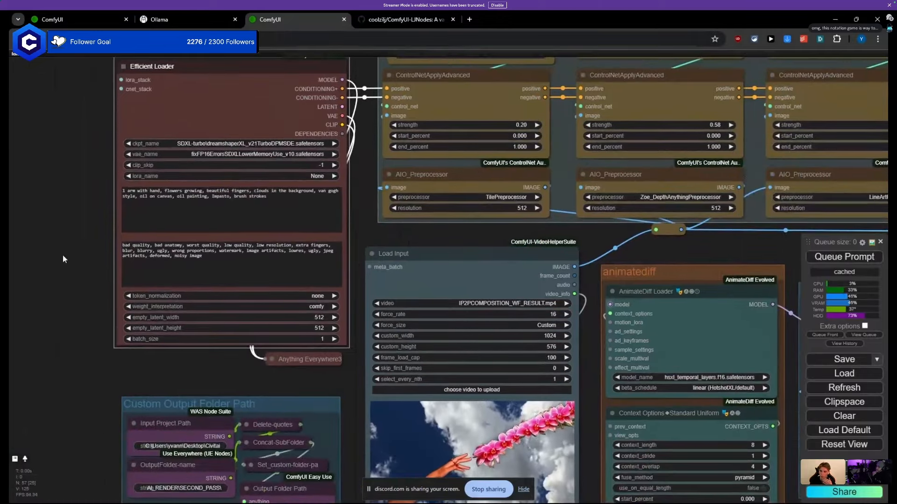
pyautogui.moveTo(267, 376); pyautogui.dragTo(215, 352)
pyautogui.scroll(-7, 198, 346)
pyautogui.scroll(7, 203, 344)
pyautogui.click(201, 344)
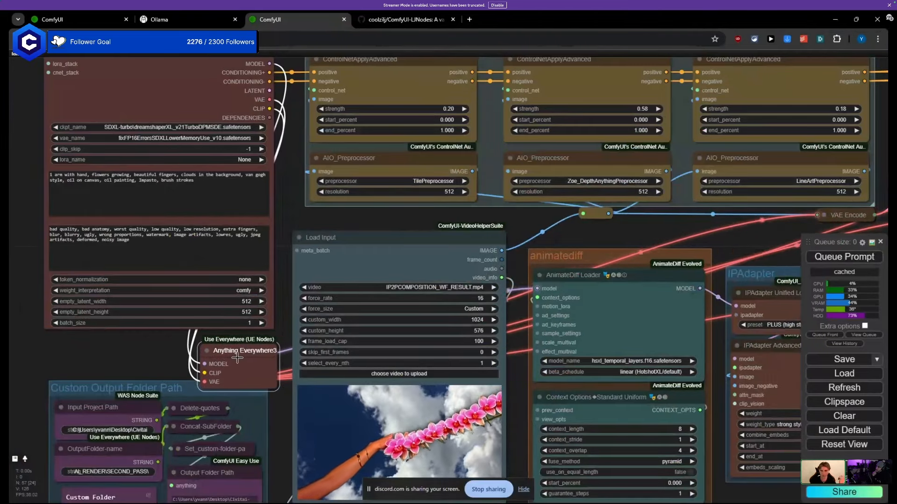
pyautogui.scroll(-2, 172, 344)
pyautogui.scroll(-6, 171, 340)
pyautogui.moveTo(206, 350); pyautogui.dragTo(192, 307)
pyautogui.scroll(-5, 200, 346)
pyautogui.scroll(3, 199, 348)
pyautogui.scroll(9, 199, 348)
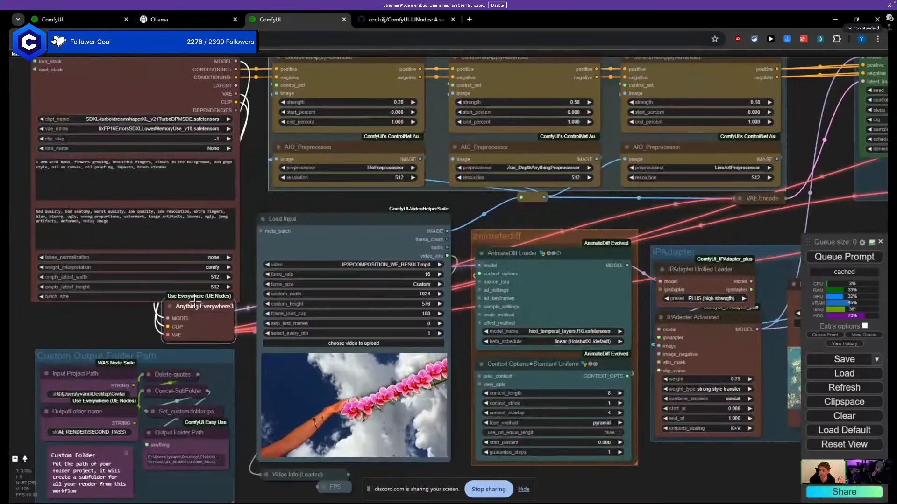
# Step: Go to the Second Pass group and select its VAE Encode node to examine the incoming VAE link
pyautogui.scroll(-7, 194, 305)
pyautogui.moveTo(629, 279); pyautogui.dragTo(200, 382)
pyautogui.scroll(8, 252, 289)
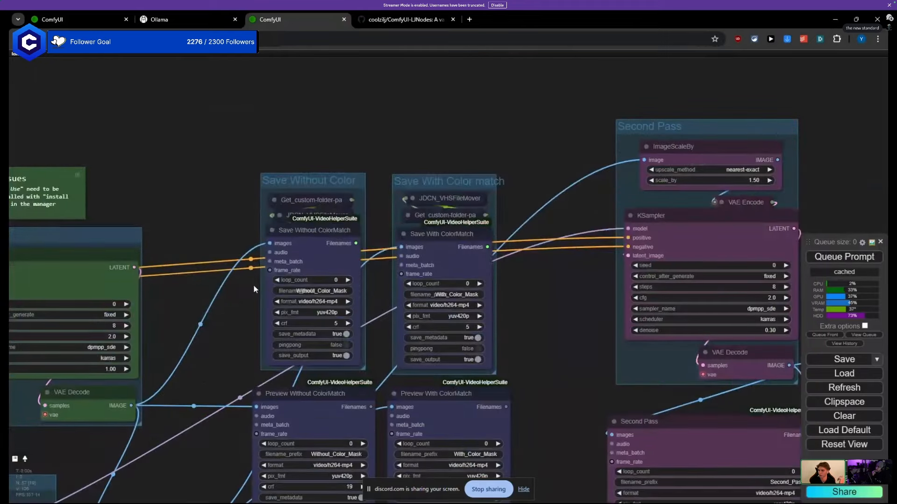
pyautogui.moveTo(538, 256); pyautogui.dragTo(321, 284)
pyautogui.click(503, 231)
pyautogui.moveTo(513, 230); pyautogui.dragTo(471, 223)
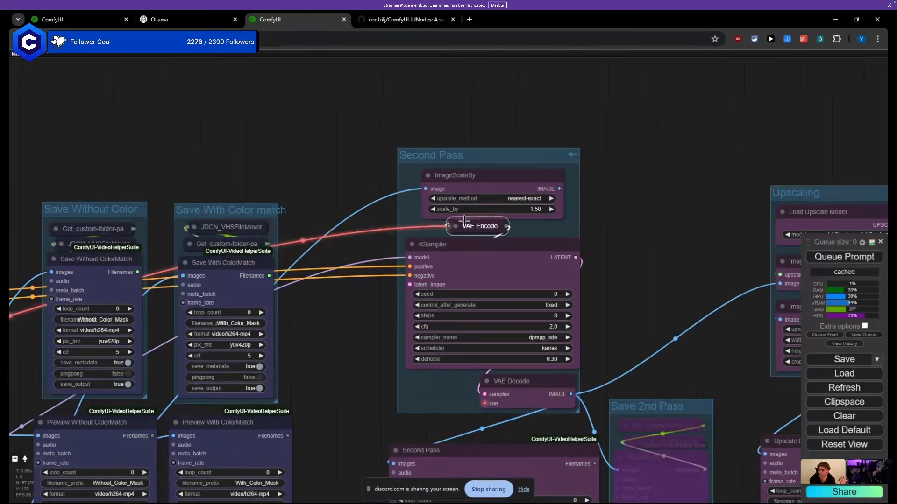
# Step: Return to the Efficient Loader and examine its model settings and both prompts up close
pyautogui.scroll(-6, 309, 190)
pyautogui.moveTo(148, 164); pyautogui.dragTo(732, 136)
pyautogui.scroll(9, 263, 300)
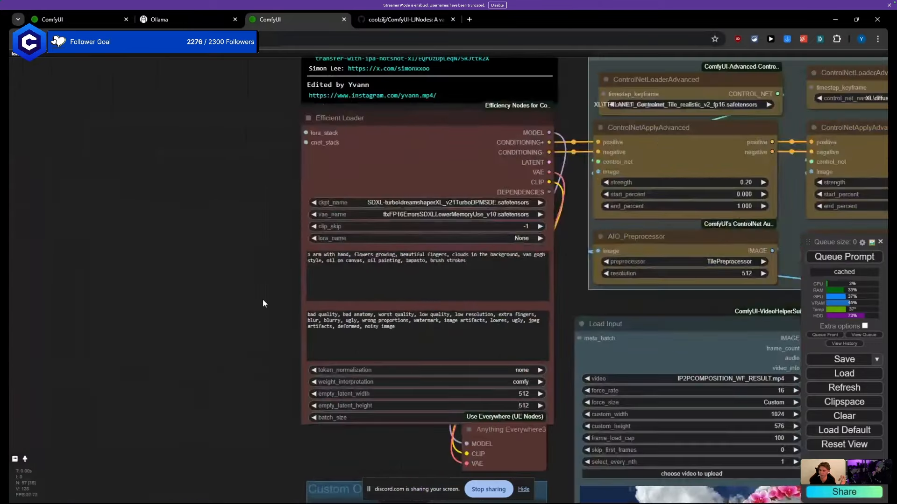
pyautogui.moveTo(252, 346); pyautogui.dragTo(98, 304)
pyautogui.moveTo(266, 290); pyautogui.dragTo(124, 261)
pyautogui.click(111, 246)
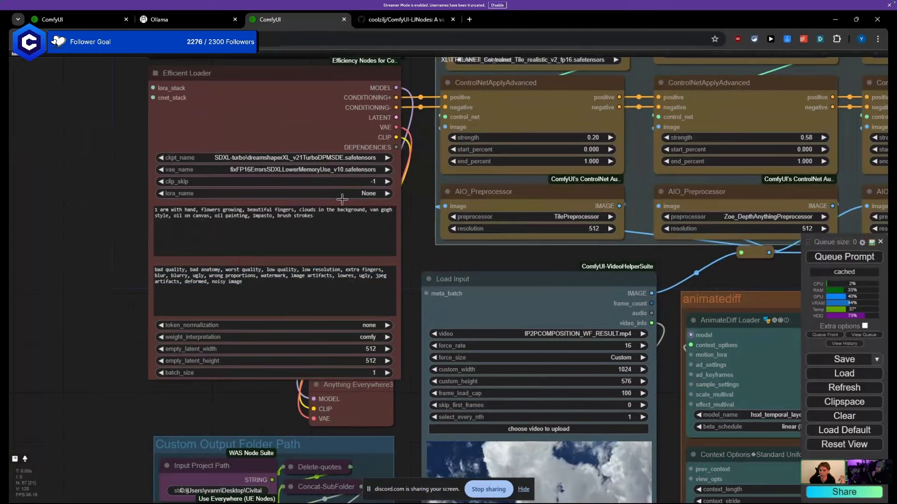
pyautogui.scroll(1, 126, 216)
pyautogui.scroll(2, 125, 215)
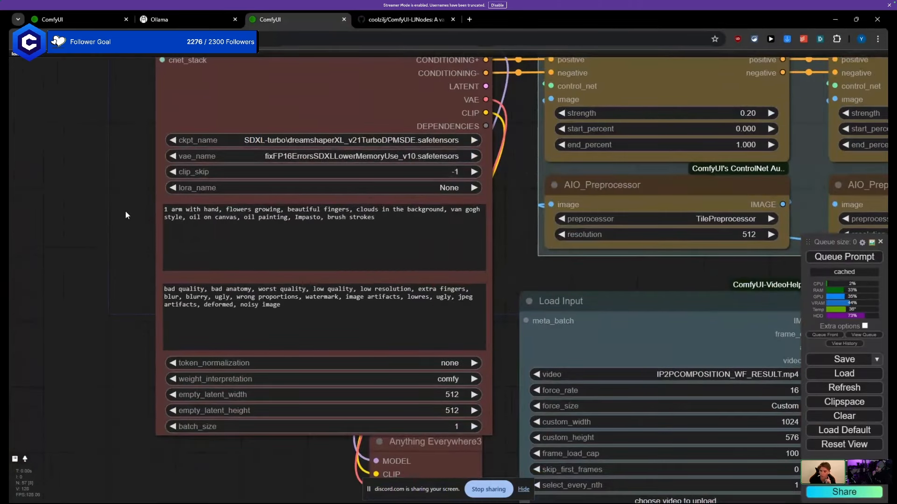
pyautogui.scroll(-2, 126, 215)
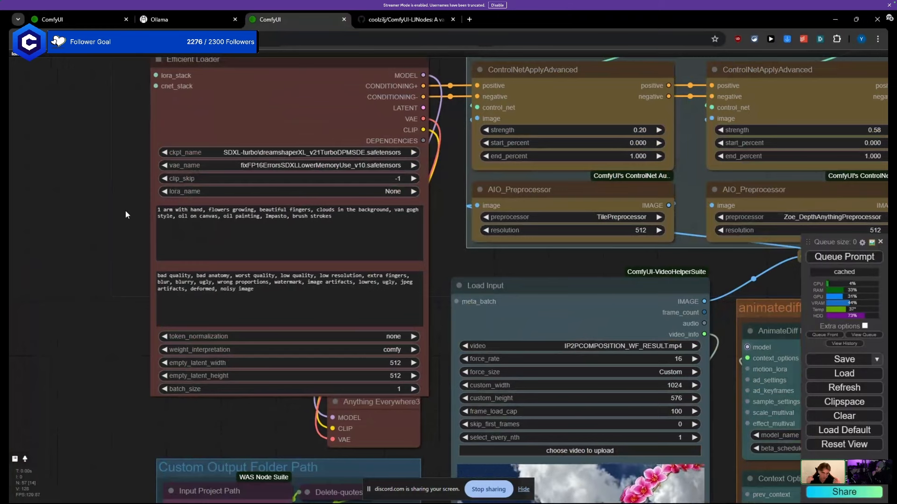
# Step: Highlight the positive prompt's text from its end back toward "flowers growing", then clear the highlight
pyautogui.moveTo(333, 217)
pyautogui.mouseDown()
pyautogui.moveTo(196, 218)
pyautogui.moveTo(193, 210)
pyautogui.mouseUp()
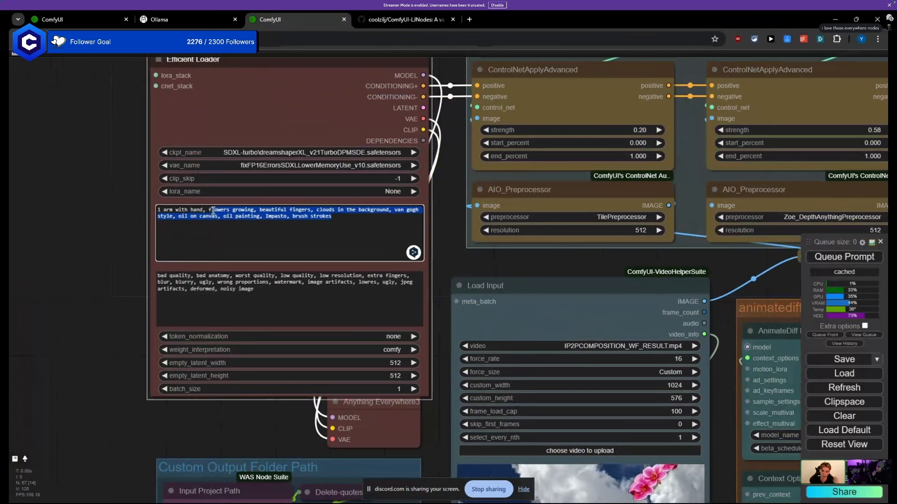
pyautogui.click(149, 217)
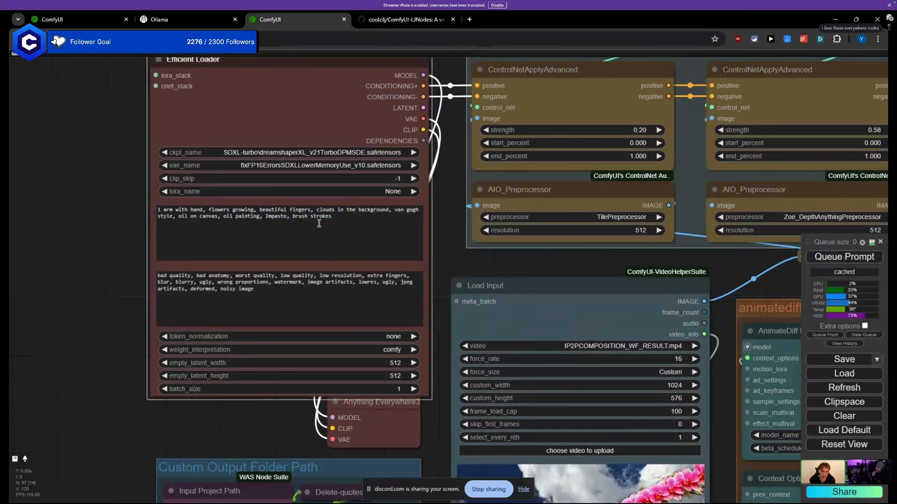
pyautogui.click(334, 219)
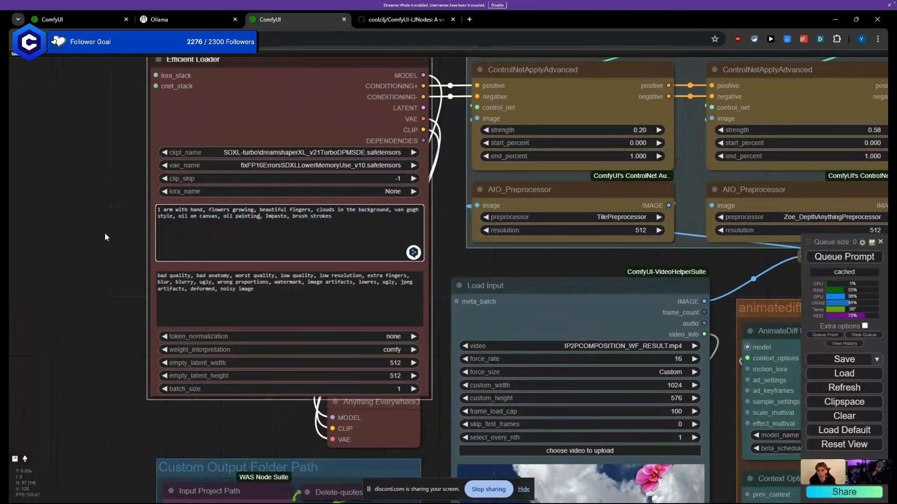
# Step: Collapse the Anything Everywhere3 node and examine the Custom Output Folder Path group below it
pyautogui.scroll(-5, 113, 231)
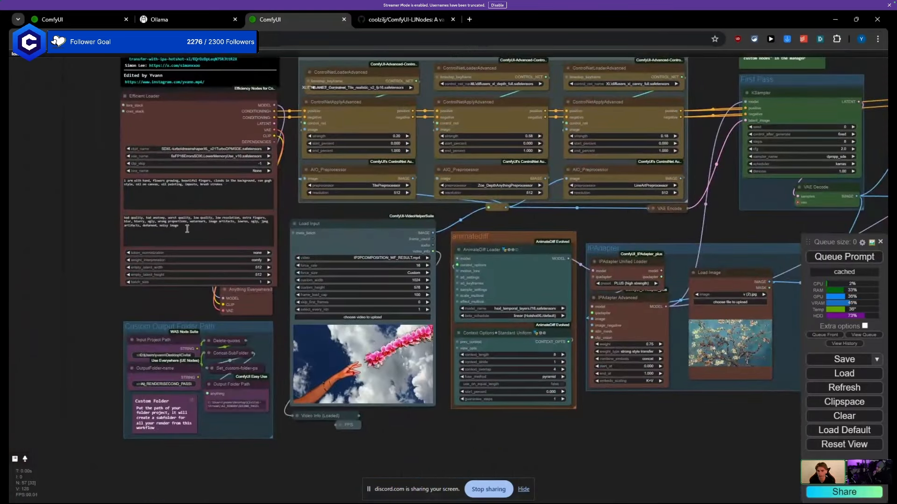
pyautogui.moveTo(187, 229); pyautogui.dragTo(117, 215)
pyautogui.click(86, 259)
pyautogui.moveTo(165, 318); pyautogui.dragTo(146, 262)
pyautogui.click(168, 238)
pyautogui.click(169, 237)
pyautogui.scroll(8, 84, 292)
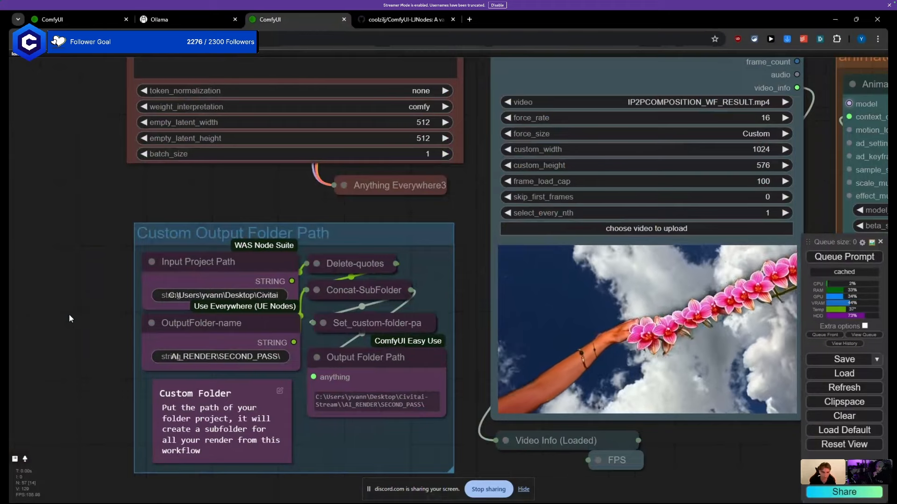
# Step: Go to the IPAdapter group and select the IPAdapter Unified Loader to examine the style-transfer settings
pyautogui.scroll(-8, 69, 314)
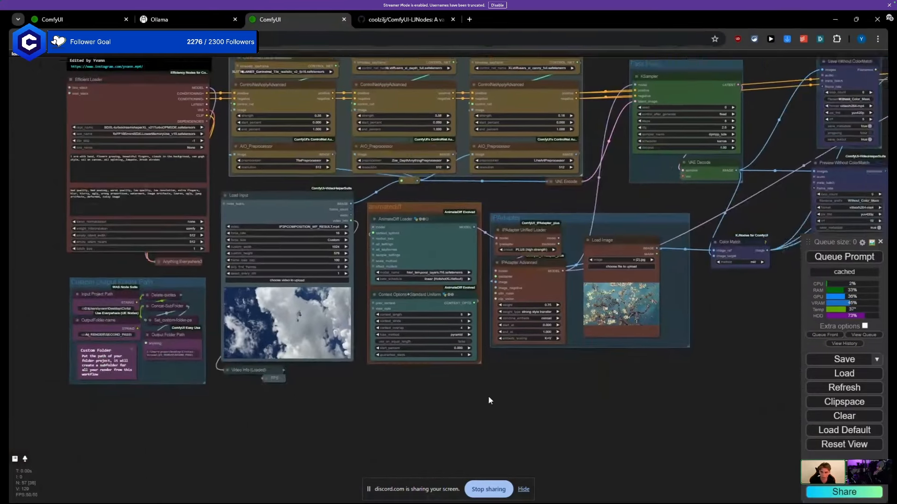
pyautogui.moveTo(488, 396); pyautogui.dragTo(226, 410)
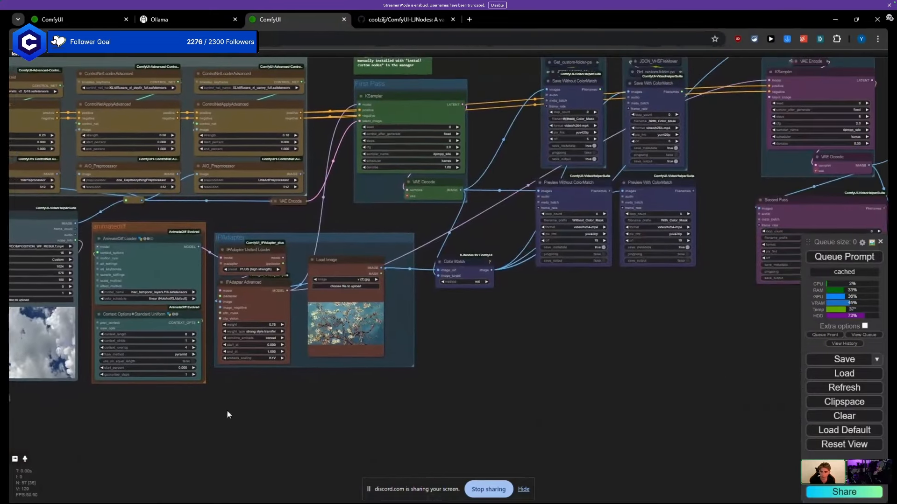
pyautogui.scroll(6, 299, 270)
pyautogui.moveTo(232, 245)
pyautogui.mouseDown()
pyautogui.moveTo(227, 240)
pyautogui.moveTo(249, 243)
pyautogui.mouseUp()
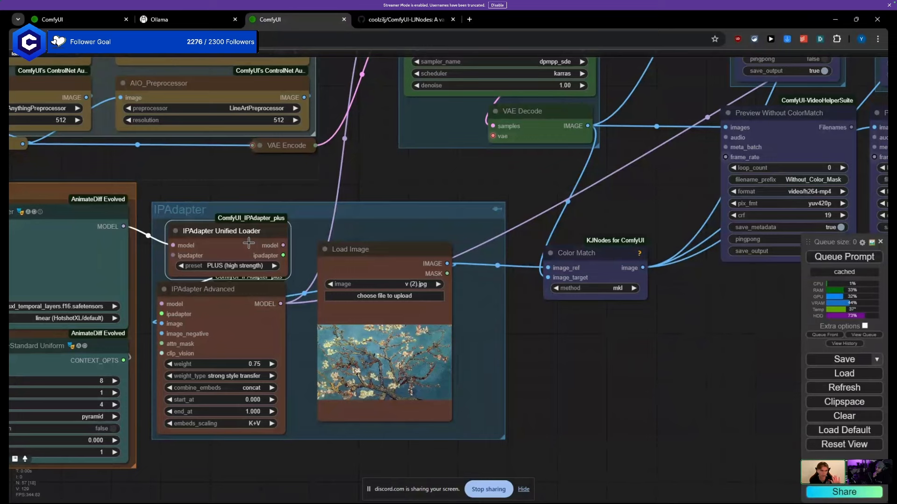
# Step: Open a blank browser tab, then switch to the first ComfyUI workflow and look over its masking, AnimateDiff and IPAdapter groups
pyautogui.click(469, 19)
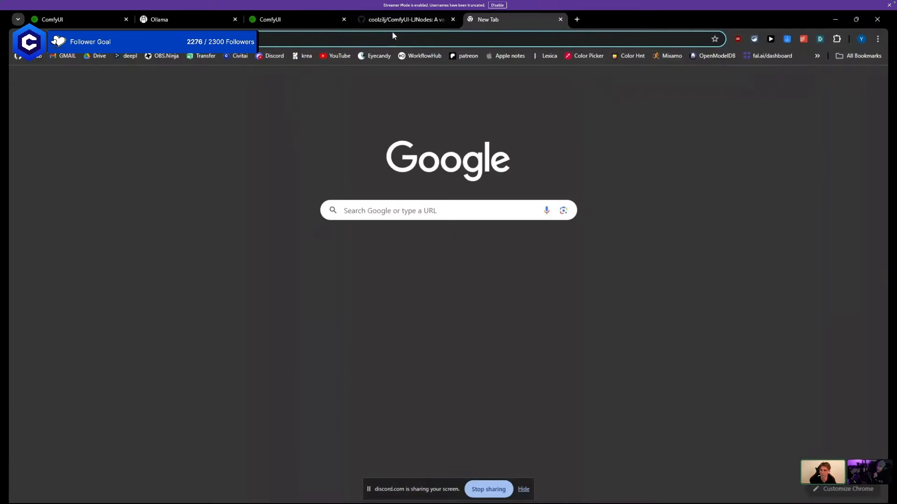
pyautogui.click(80, 14)
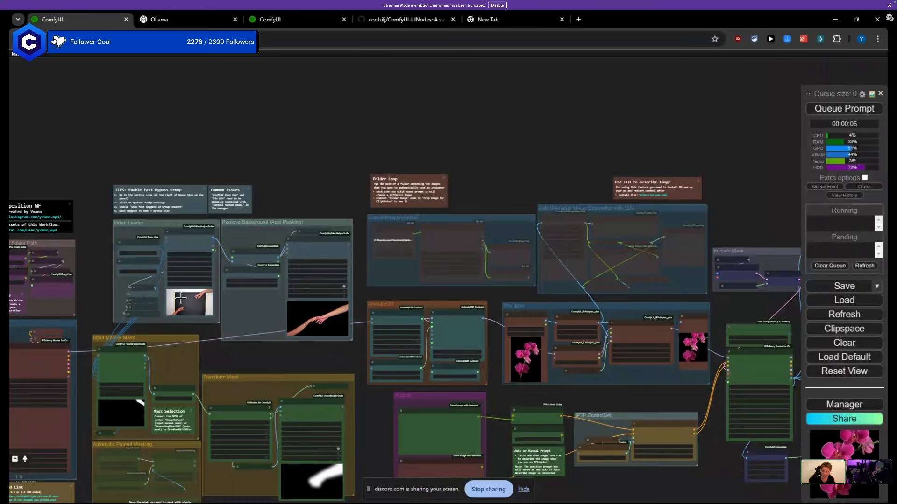
pyautogui.moveTo(271, 351); pyautogui.dragTo(117, 279)
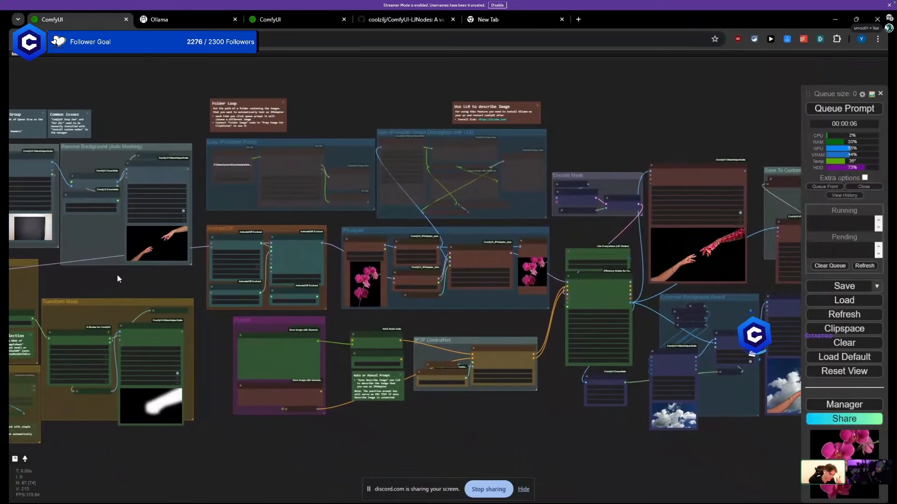
pyautogui.moveTo(117, 279); pyautogui.dragTo(231, 299)
pyautogui.scroll(5, 166, 297)
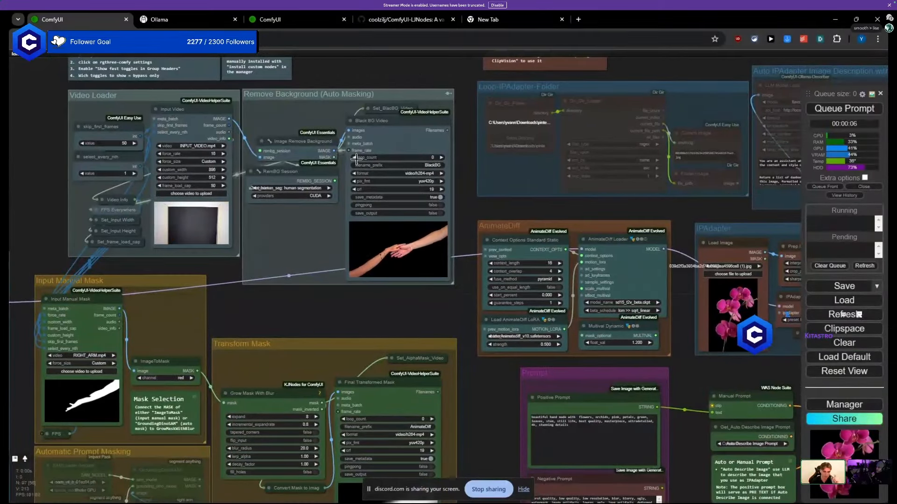
pyautogui.scroll(-3, 252, 308)
pyautogui.moveTo(260, 304); pyautogui.dragTo(259, 303)
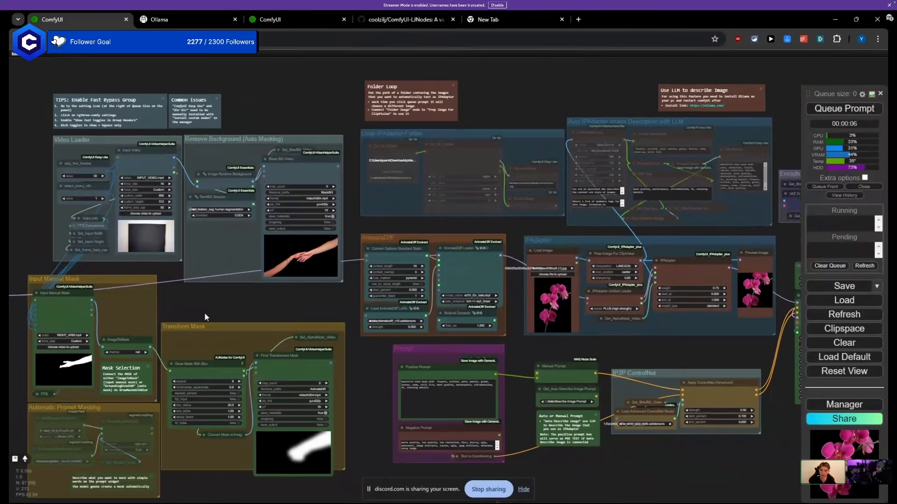
pyautogui.moveTo(203, 313); pyautogui.dragTo(542, 223)
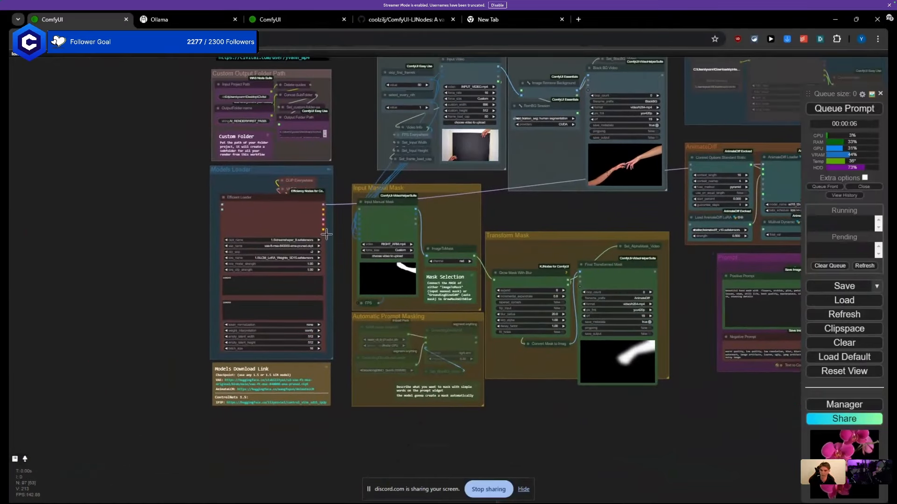
pyautogui.moveTo(344, 217); pyautogui.dragTo(235, 188)
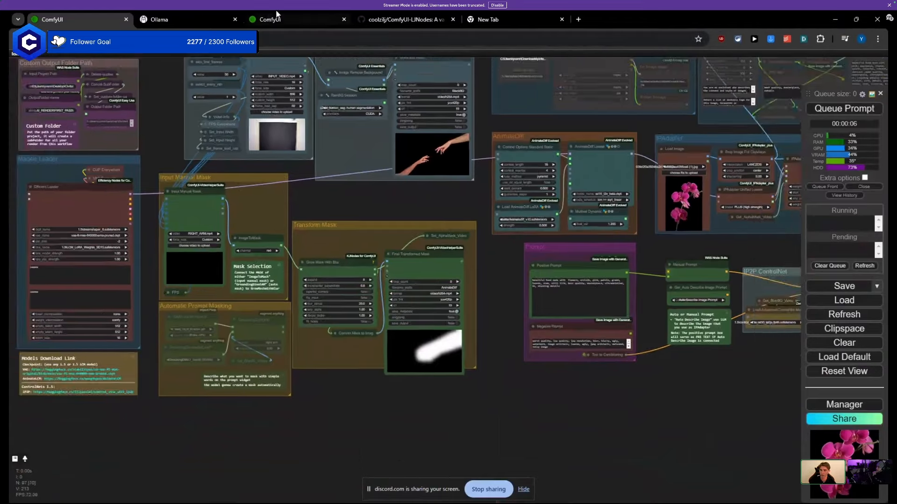
# Step: Switch back to the second workflow and examine the Load Input node's video, frame rate and custom size settings
pyautogui.click(280, 19)
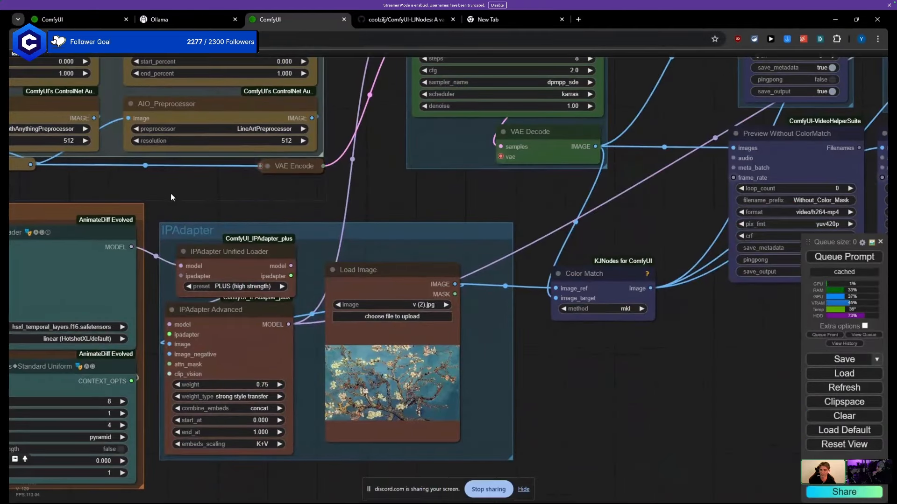
pyautogui.scroll(-5, 517, 201)
pyautogui.moveTo(261, 193); pyautogui.dragTo(172, 240)
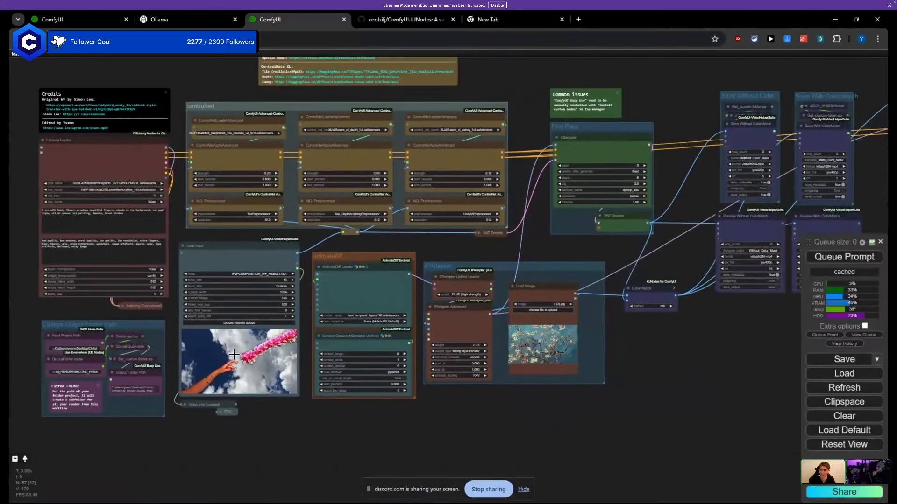
pyautogui.scroll(5, 260, 424)
pyautogui.moveTo(267, 434); pyautogui.dragTo(269, 463)
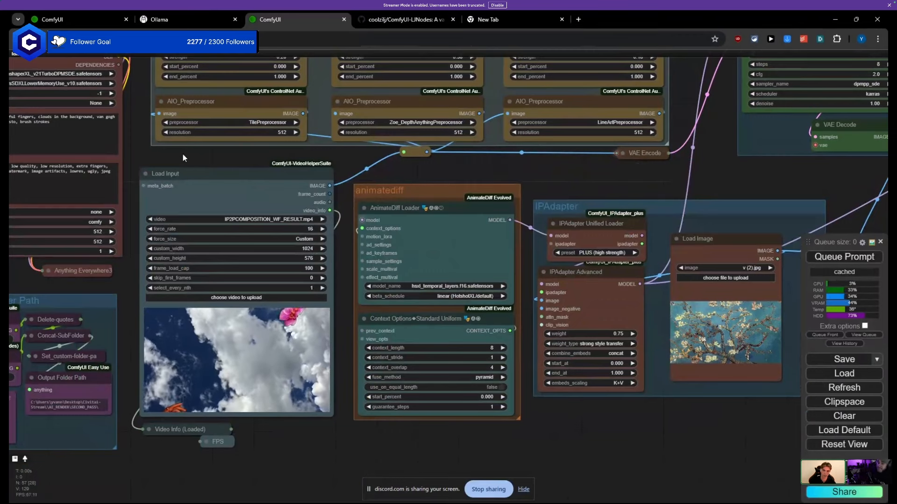
pyautogui.moveTo(181, 185)
pyautogui.mouseDown()
pyautogui.moveTo(167, 182)
pyautogui.moveTo(194, 186)
pyautogui.mouseUp()
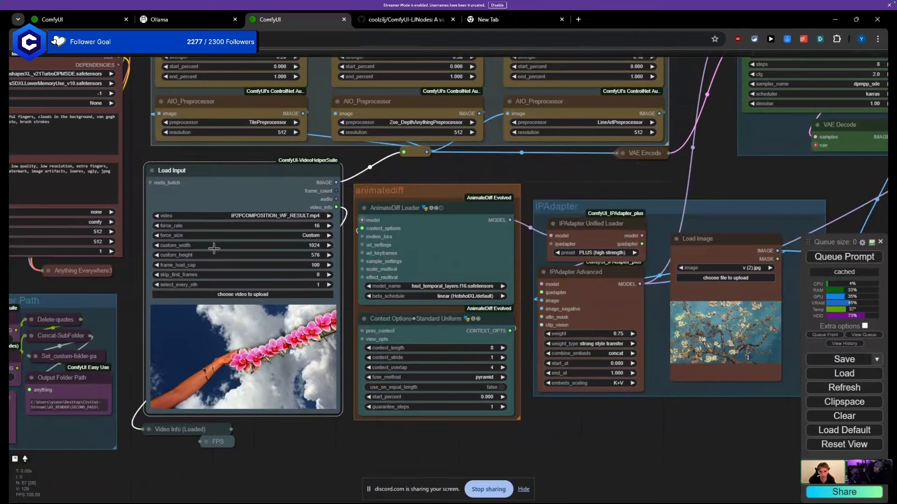
pyautogui.scroll(2, 227, 344)
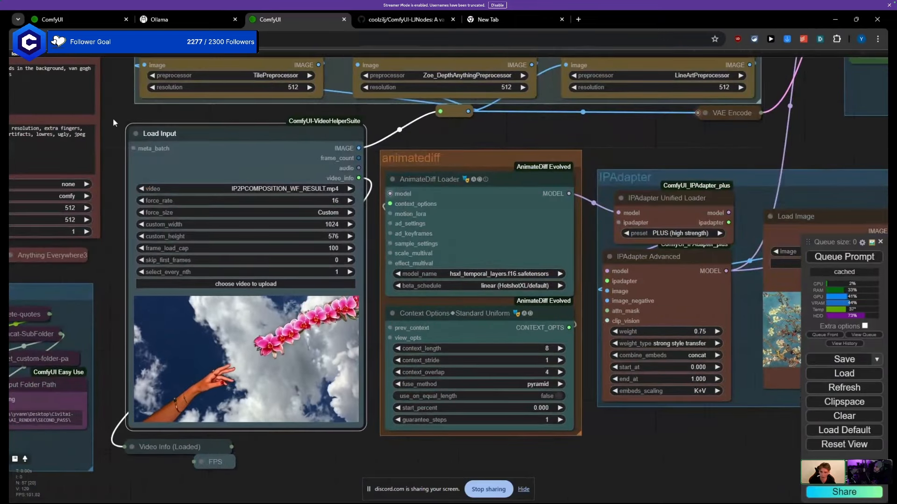
# Step: Go to the controlnet group and select the note above it to read the Tile, Depth and Canny model links, then deselect it
pyautogui.scroll(-5, 96, 273)
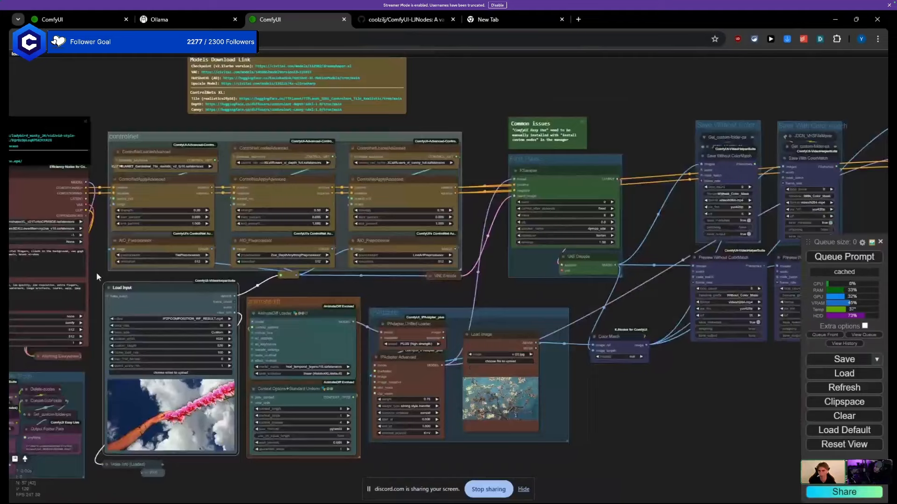
pyautogui.moveTo(96, 272); pyautogui.dragTo(66, 327)
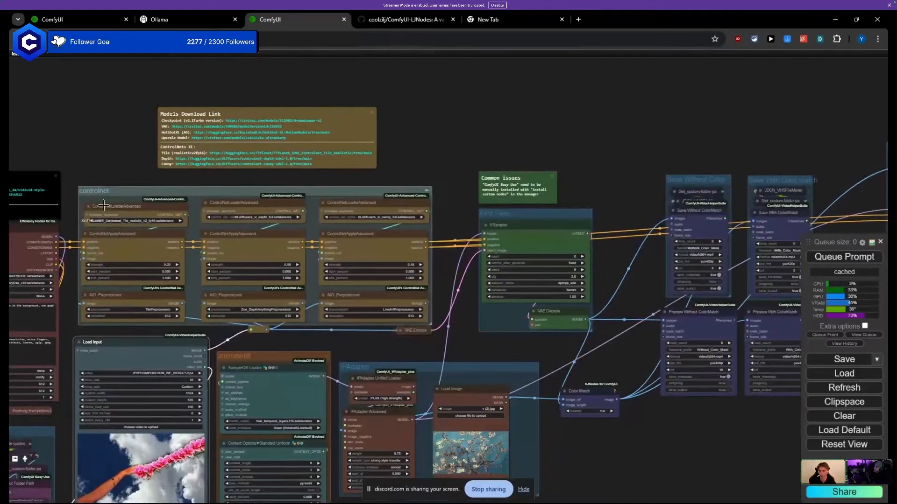
pyautogui.moveTo(106, 186)
pyautogui.mouseDown()
pyautogui.moveTo(118, 187)
pyautogui.moveTo(111, 186)
pyautogui.mouseUp()
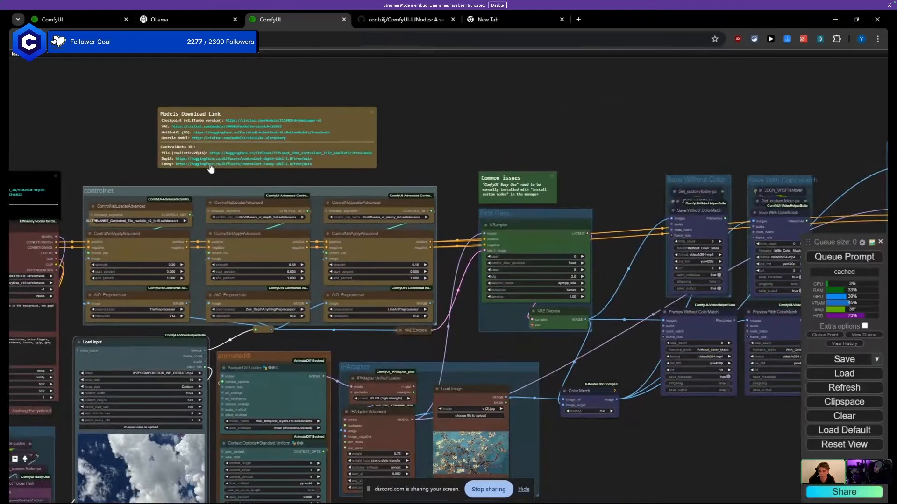
pyautogui.scroll(5, 146, 150)
pyautogui.click(255, 144)
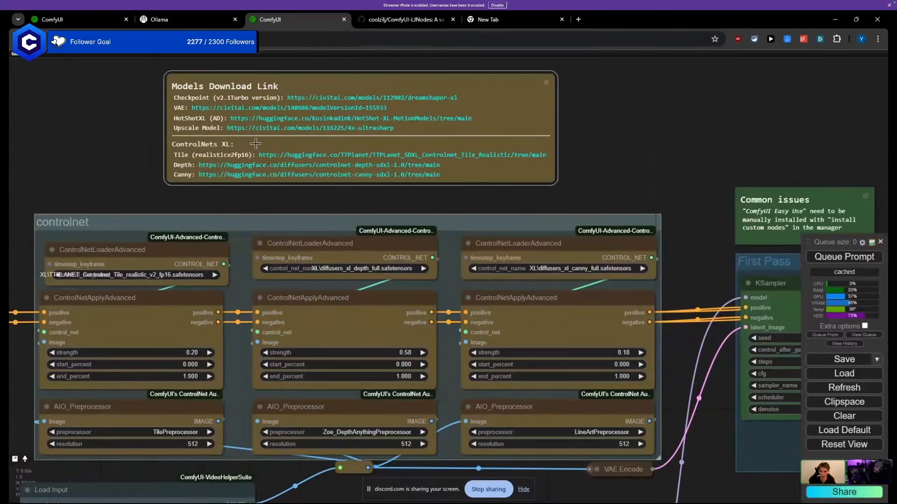
pyautogui.click(160, 202)
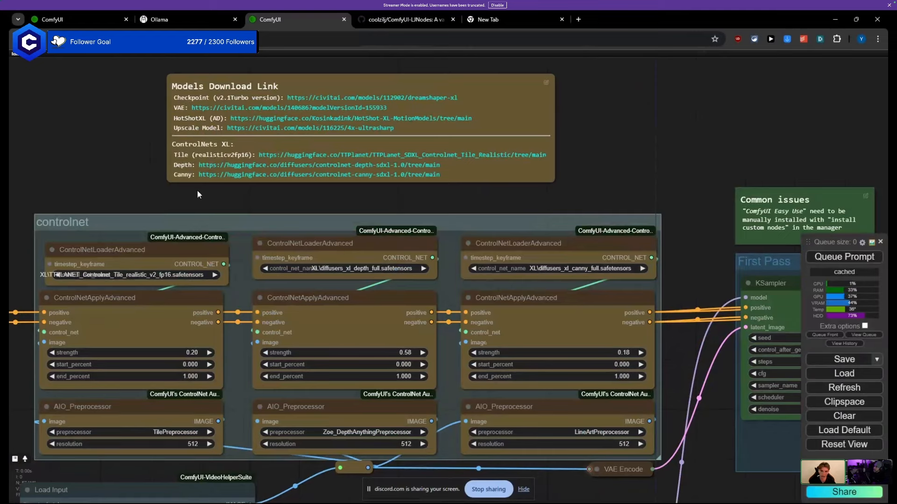
# Step: Select the Tile, Depth and Canny ControlNet loader nodes in the controlnet group to examine their models, then deselect them
pyautogui.moveTo(254, 194); pyautogui.dragTo(240, 92)
pyautogui.scroll(-2, 428, 379)
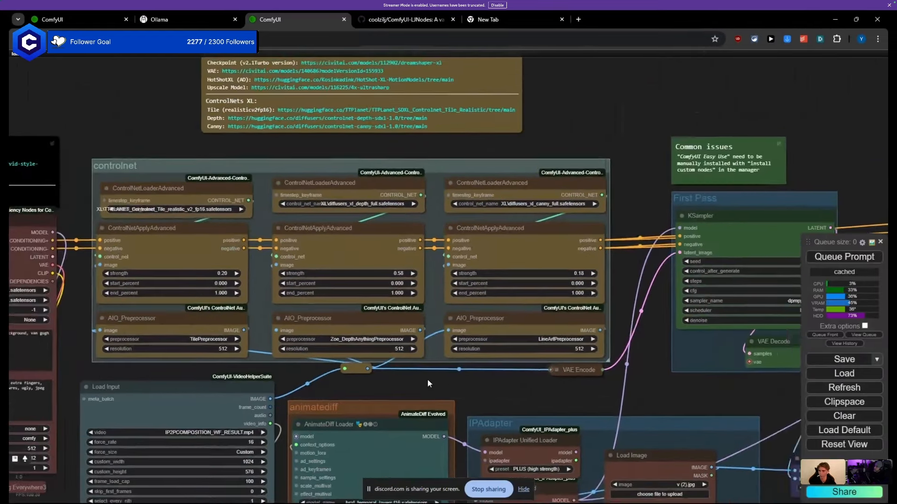
pyautogui.moveTo(428, 380); pyautogui.dragTo(490, 376)
pyautogui.click(251, 193)
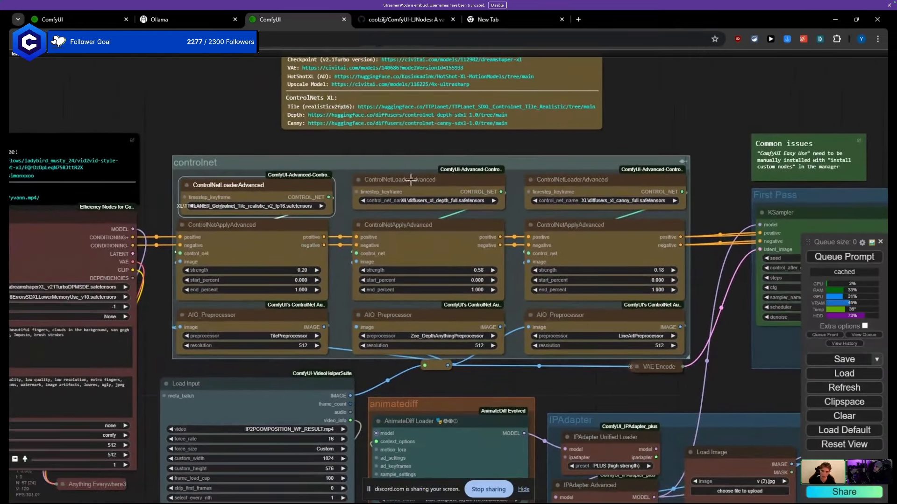
pyautogui.click(427, 180)
pyautogui.click(621, 186)
pyautogui.click(291, 191)
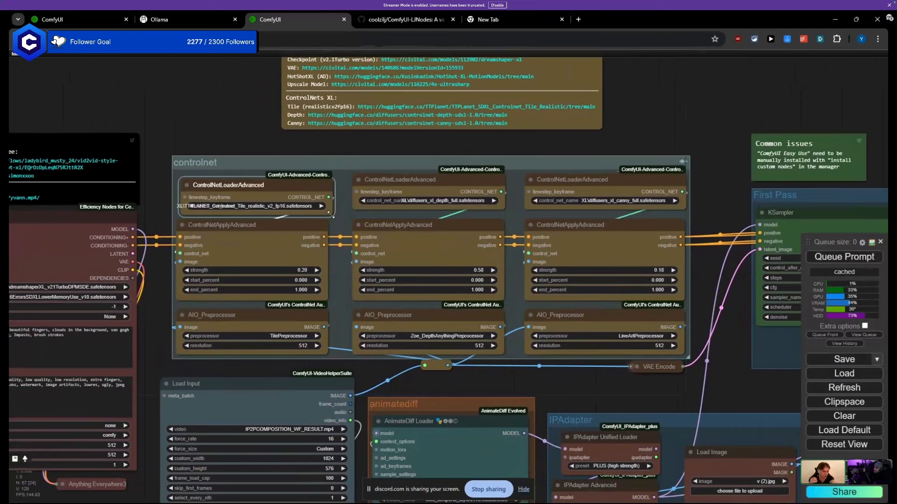
pyautogui.click(162, 199)
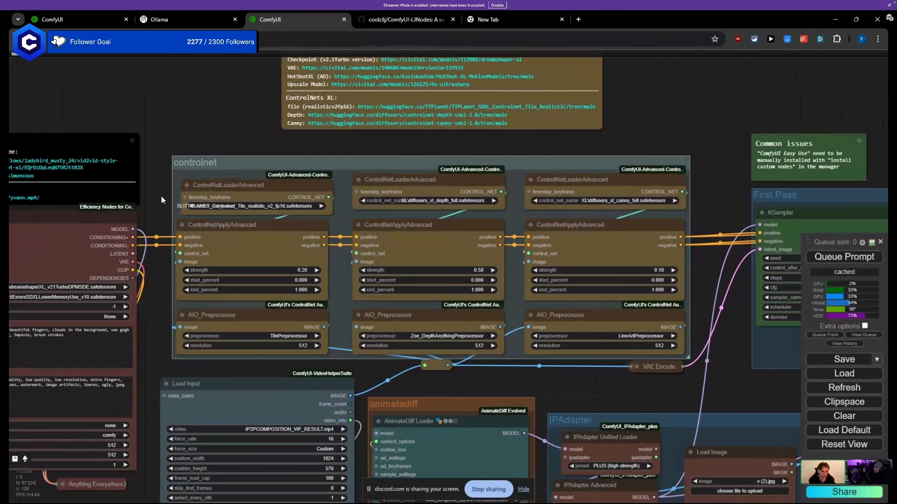
pyautogui.click(241, 194)
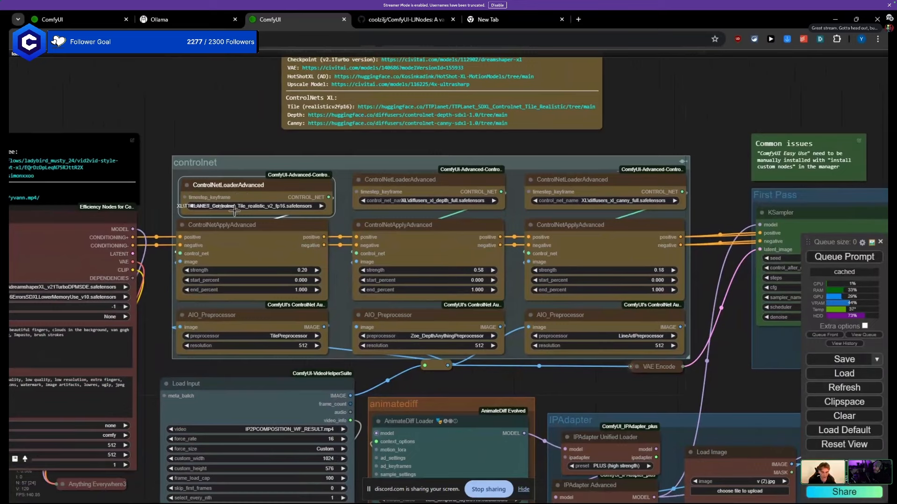
pyautogui.click(192, 139)
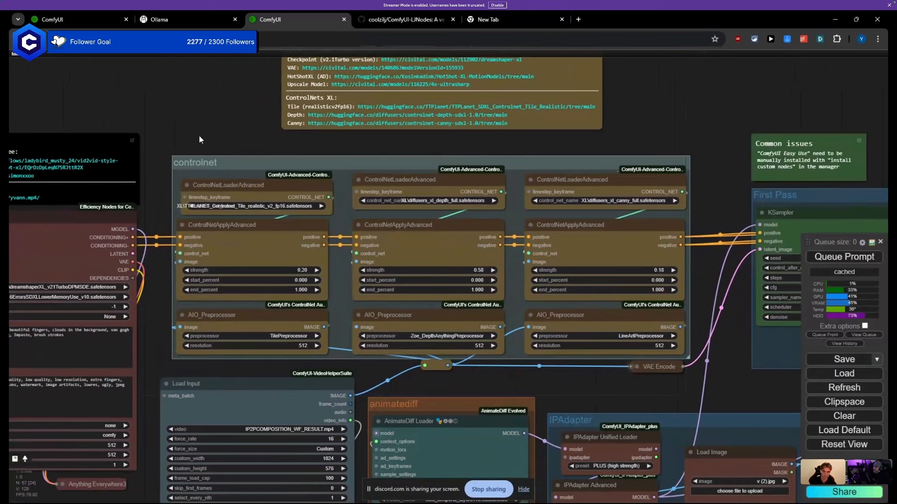
# Step: Go from the controlnet group to the animatediff group and examine the AnimateDiff Loader and Context Options settings
pyautogui.moveTo(203, 143); pyautogui.dragTo(175, 155)
pyautogui.scroll(-3, 174, 156)
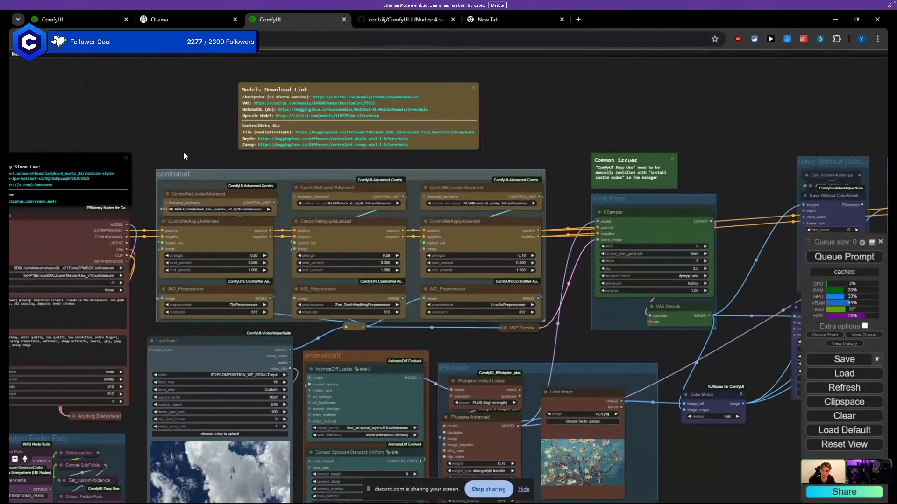
pyautogui.moveTo(190, 159); pyautogui.dragTo(160, 162)
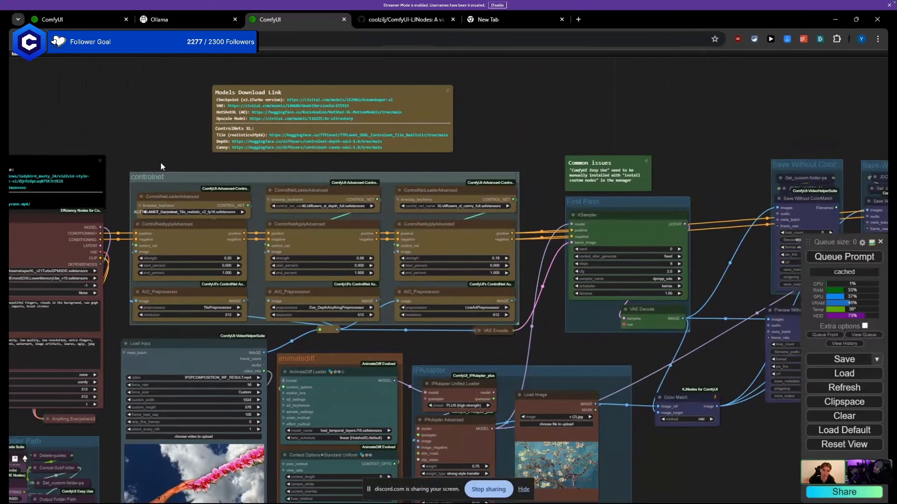
pyautogui.moveTo(151, 181); pyautogui.dragTo(502, 321)
pyautogui.moveTo(472, 347); pyautogui.dragTo(533, 216)
pyautogui.moveTo(474, 220); pyautogui.dragTo(545, 223)
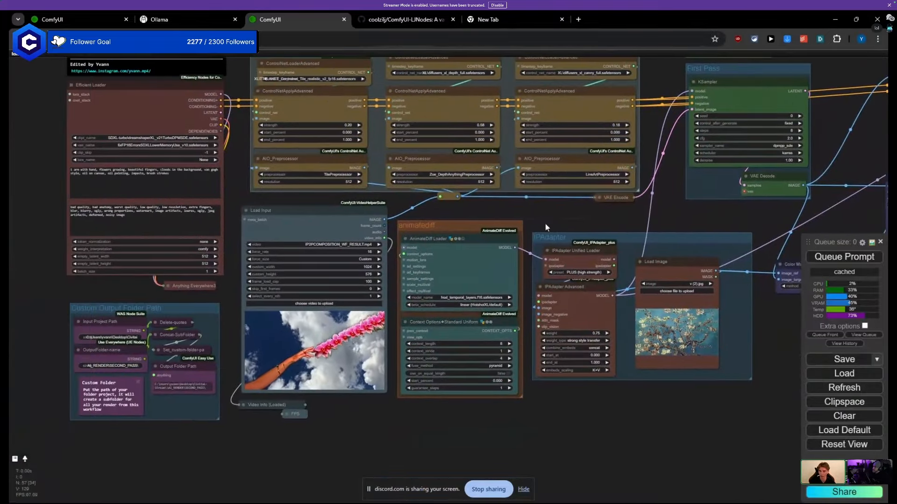
pyautogui.scroll(5, 494, 297)
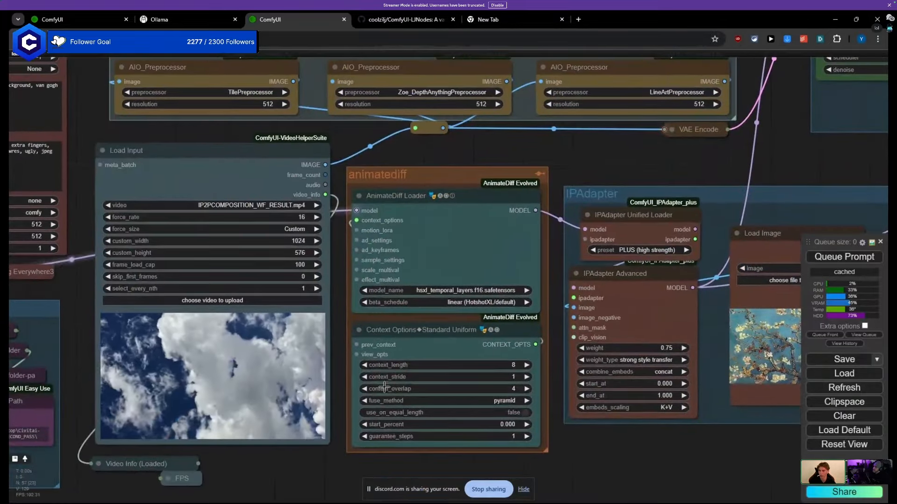
pyautogui.moveTo(408, 364); pyautogui.dragTo(411, 362)
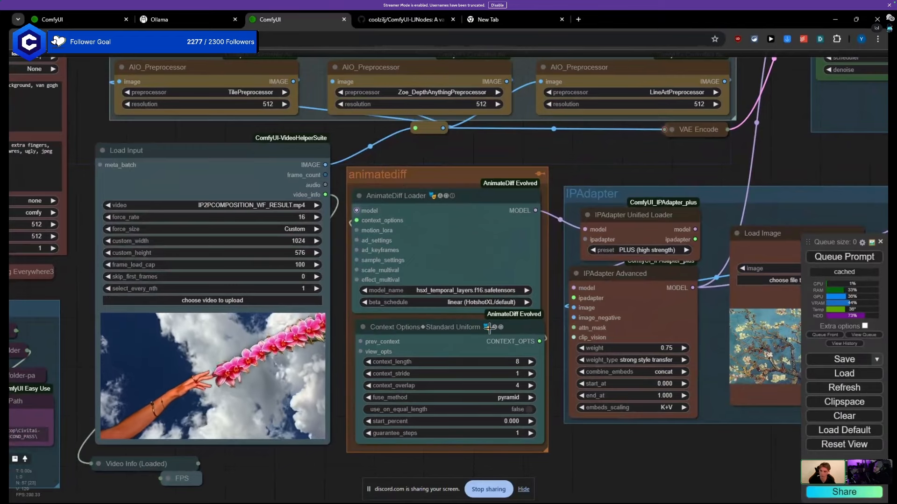
pyautogui.moveTo(629, 148); pyautogui.dragTo(379, 215)
pyautogui.scroll(-3, 218, 231)
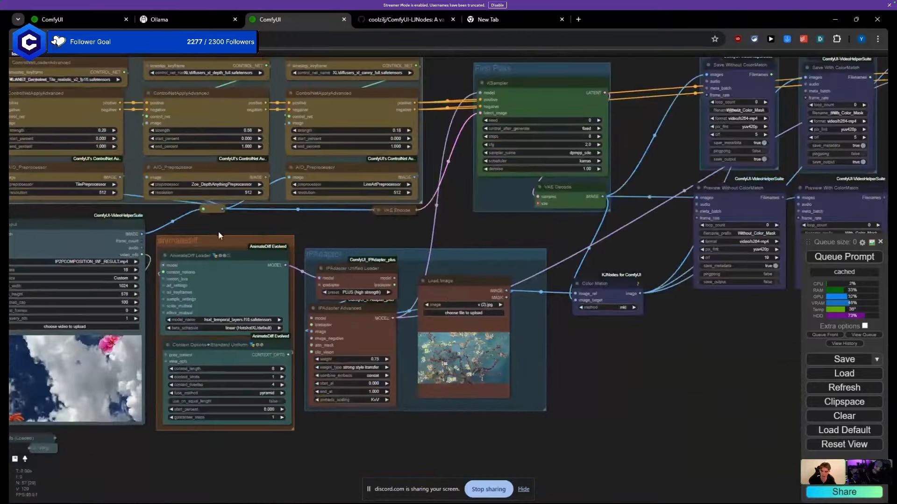
pyautogui.moveTo(203, 234); pyautogui.dragTo(136, 220)
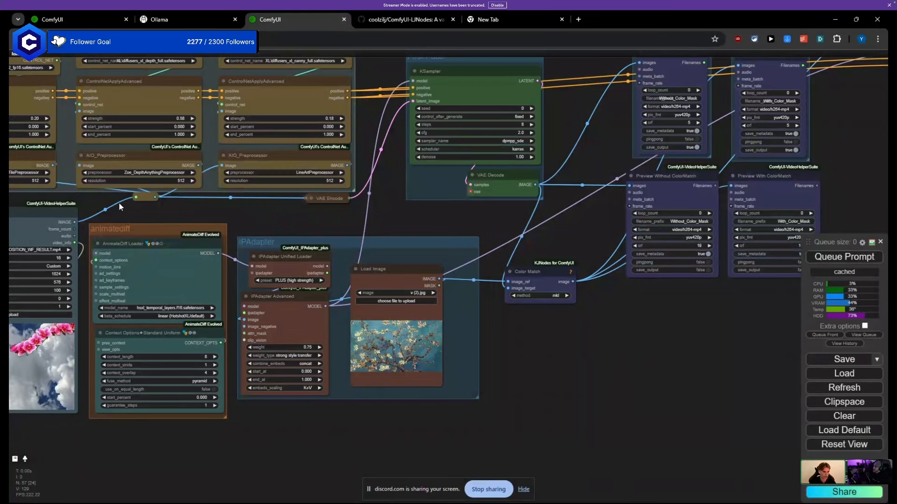
pyautogui.moveTo(120, 216); pyautogui.dragTo(133, 215)
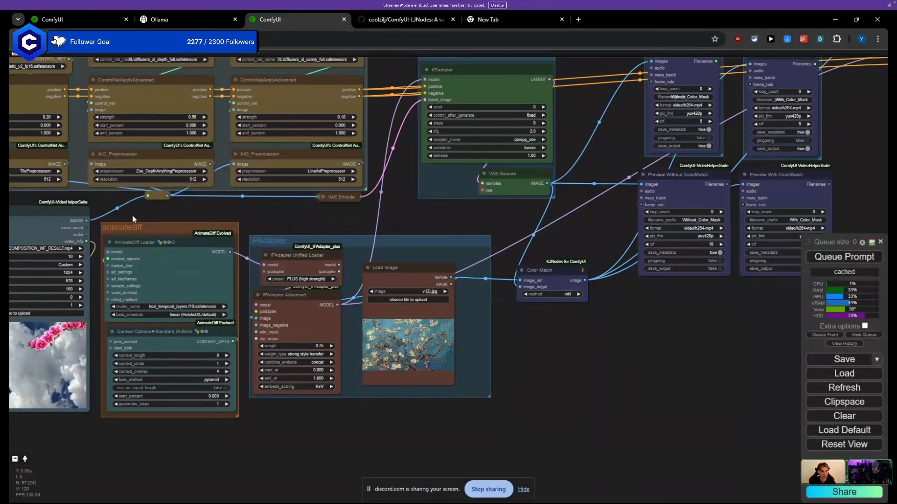
pyautogui.moveTo(133, 215); pyautogui.dragTo(182, 248)
pyautogui.moveTo(301, 257); pyautogui.dragTo(310, 208)
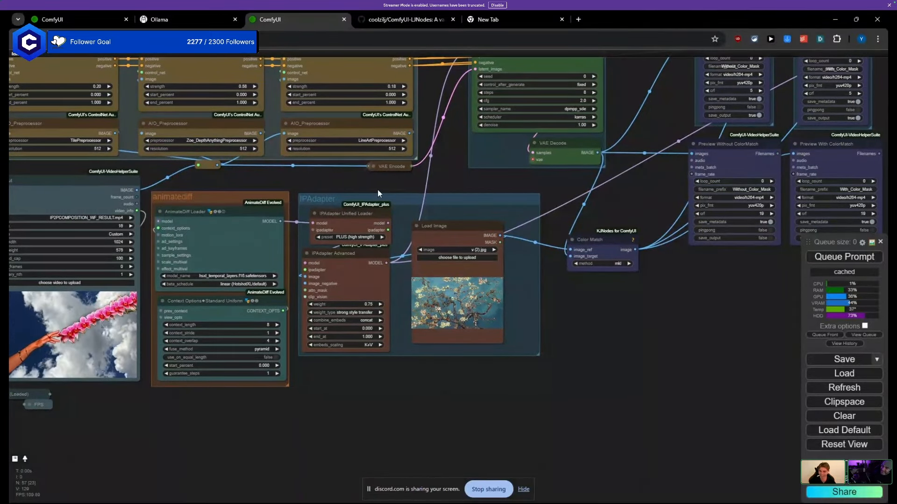
pyautogui.moveTo(377, 190); pyautogui.dragTo(467, 334)
pyautogui.moveTo(405, 329); pyautogui.dragTo(278, 239)
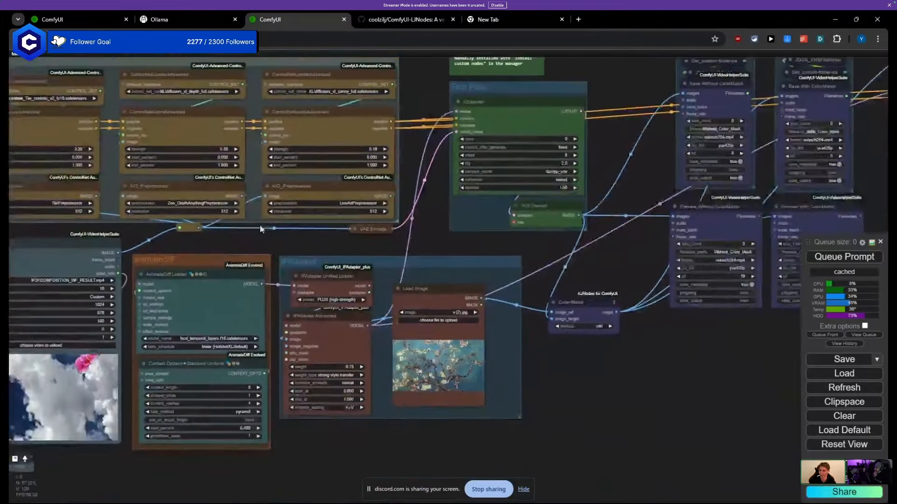
# Step: Return to the controlnet group and select the Tile preprocessor node to examine its settings, then deselect it
pyautogui.moveTo(67, 221); pyautogui.dragTo(170, 274)
pyautogui.scroll(5, 169, 270)
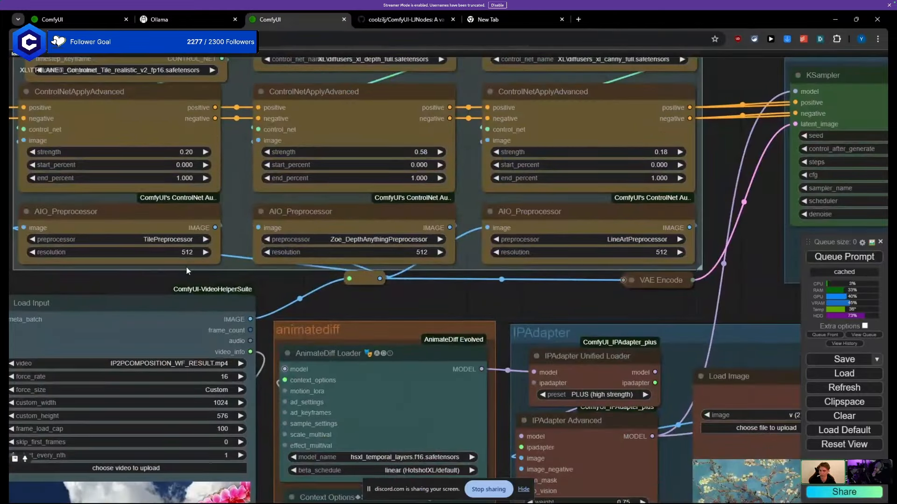
pyautogui.scroll(-5, 186, 268)
pyautogui.moveTo(147, 237)
pyautogui.mouseDown()
pyautogui.moveTo(164, 237)
pyautogui.moveTo(152, 235)
pyautogui.mouseUp()
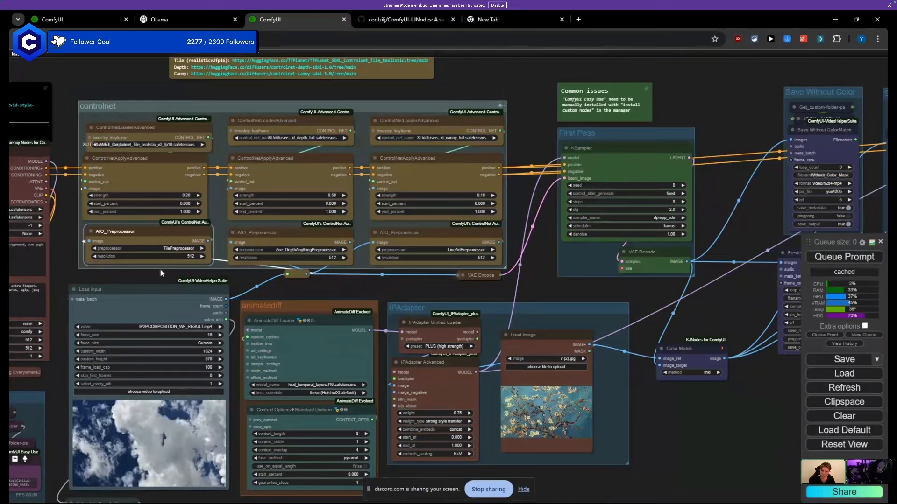
pyautogui.moveTo(160, 273); pyautogui.dragTo(153, 233)
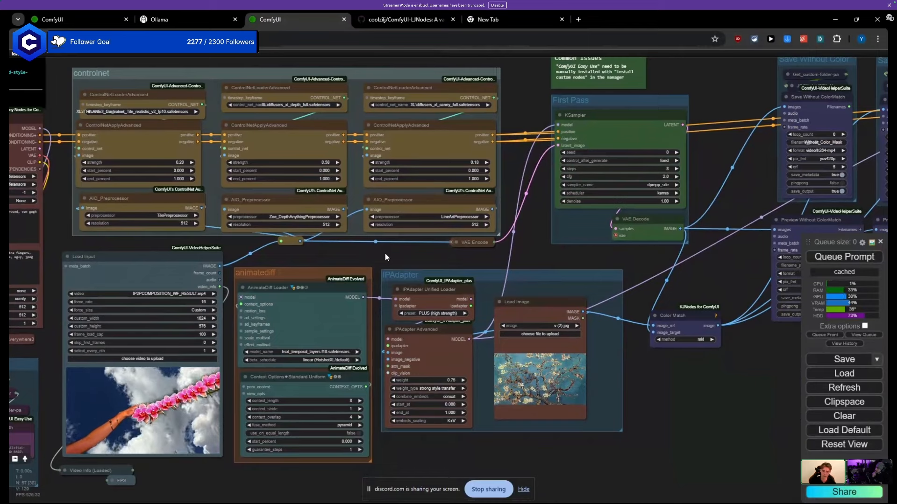
# Step: Go to the IPAdapter group and select the IPAdapter Advanced node to examine its weight and style-transfer settings
pyautogui.moveTo(410, 256); pyautogui.dragTo(239, 242)
pyautogui.moveTo(329, 246); pyautogui.dragTo(281, 236)
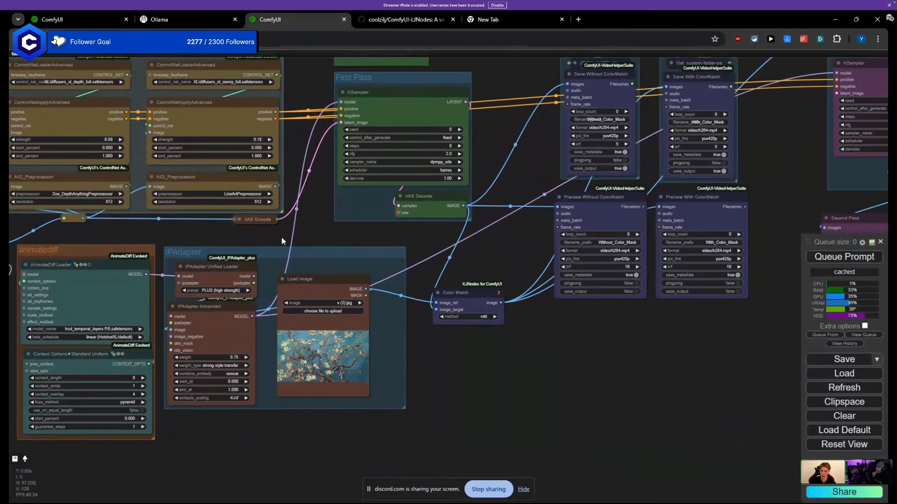
pyautogui.moveTo(281, 236); pyautogui.dragTo(250, 190)
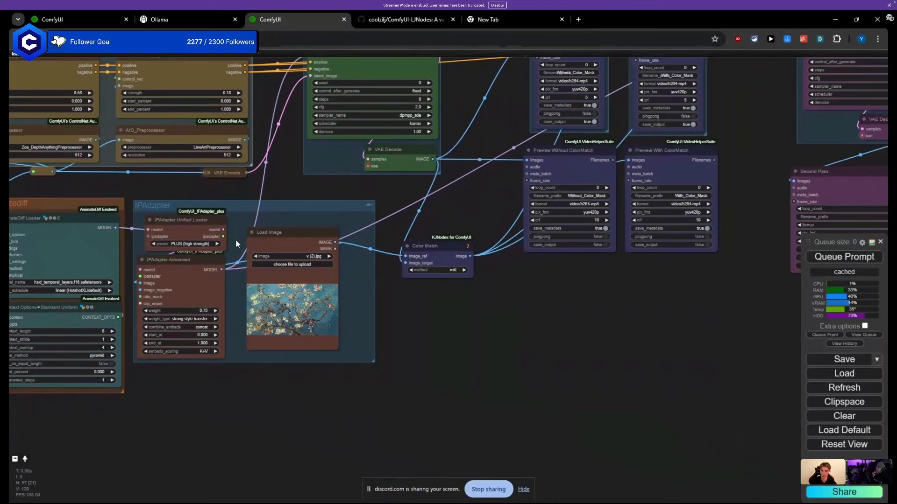
pyautogui.click(196, 281)
pyautogui.scroll(5, 197, 349)
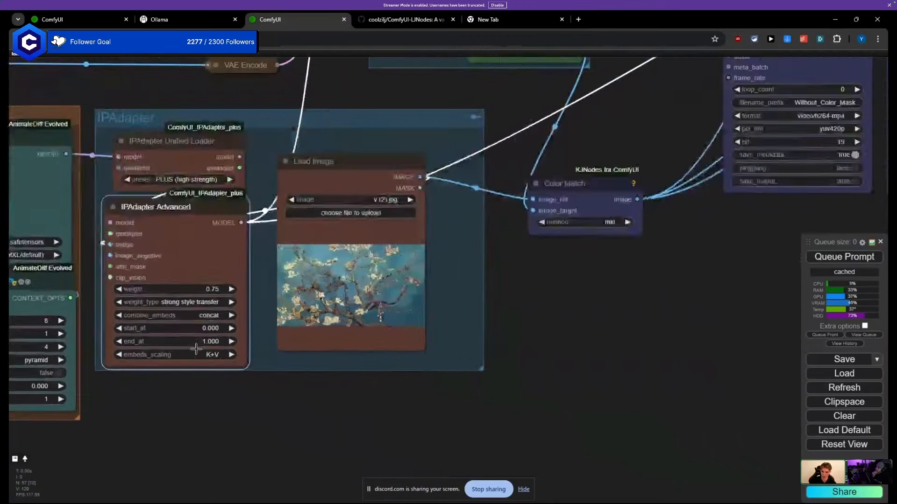
pyautogui.scroll(2, 196, 348)
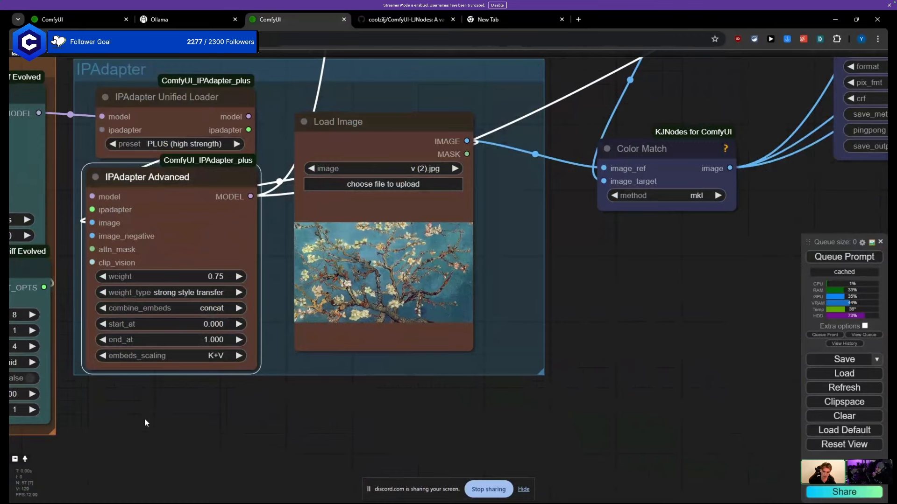
pyautogui.scroll(-5, 238, 399)
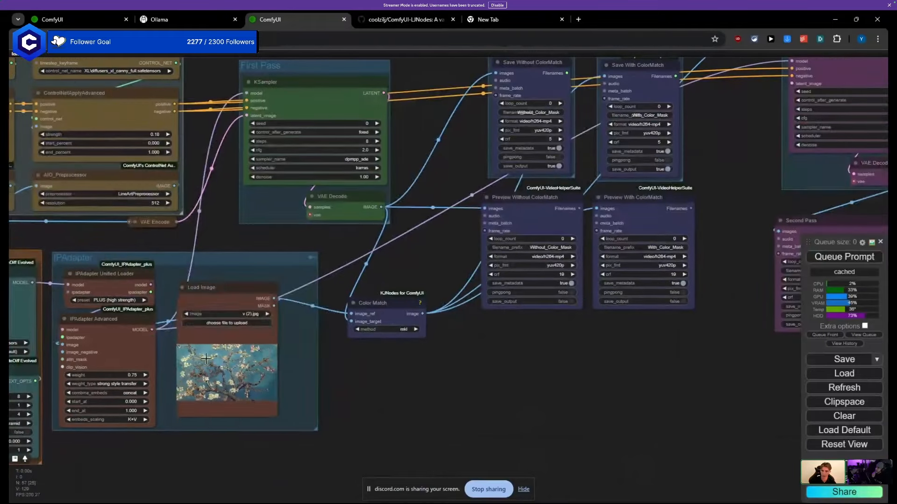
# Step: Go to the First Pass group and examine the KSampler settings along with the Common issues note above it
pyautogui.moveTo(204, 287); pyautogui.dragTo(214, 389)
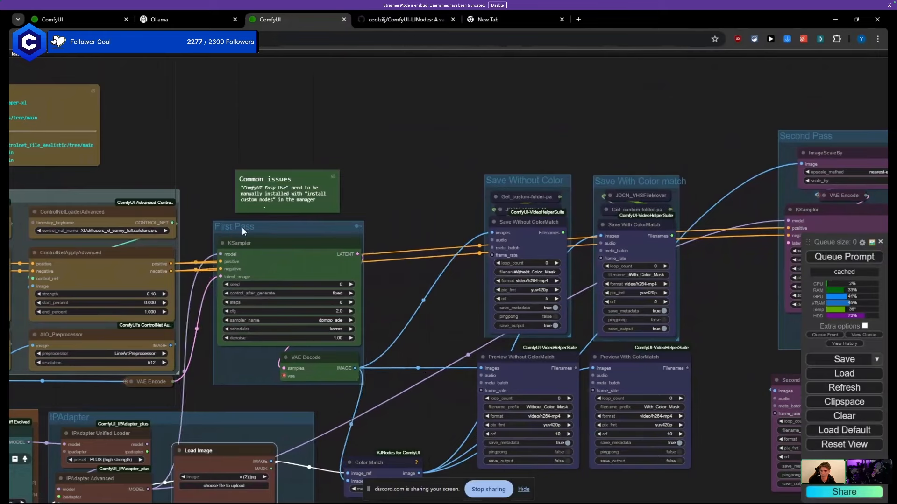
pyautogui.moveTo(242, 230); pyautogui.dragTo(278, 228)
pyautogui.scroll(2, 265, 195)
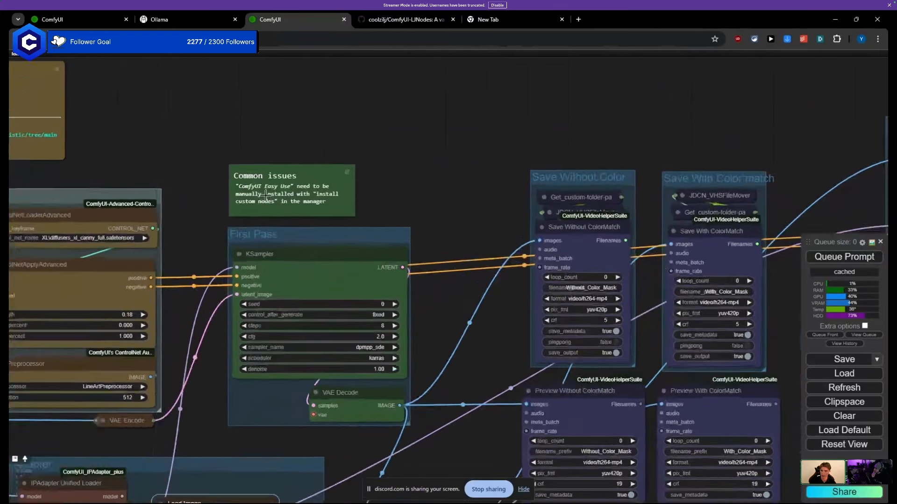
pyautogui.scroll(3, 266, 195)
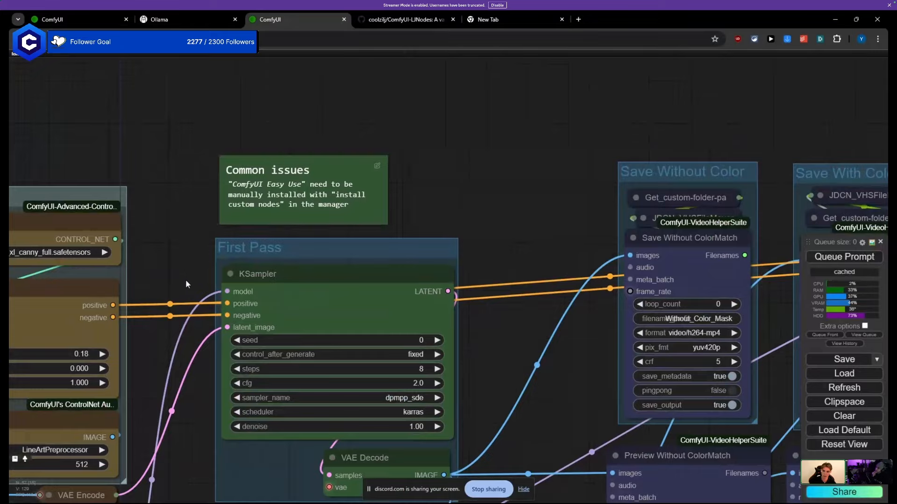
pyautogui.moveTo(186, 280); pyautogui.dragTo(106, 159)
pyautogui.scroll(-4, 143, 278)
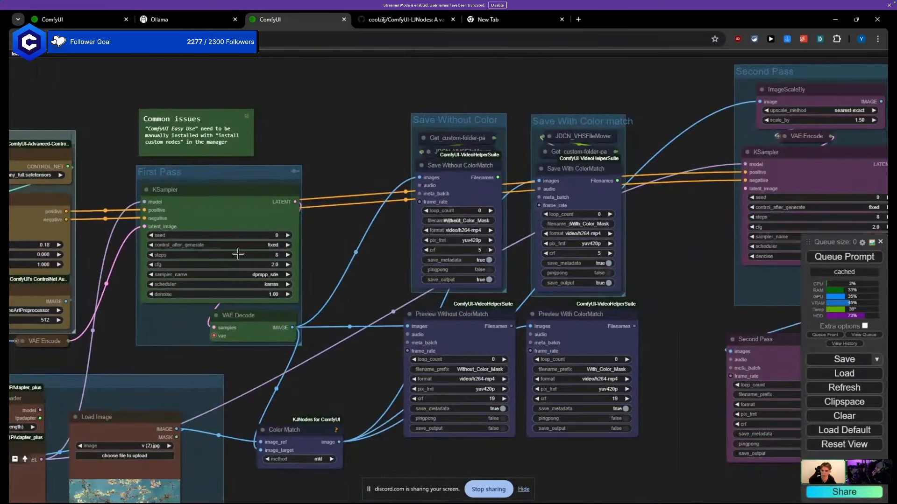
pyautogui.scroll(4, 238, 254)
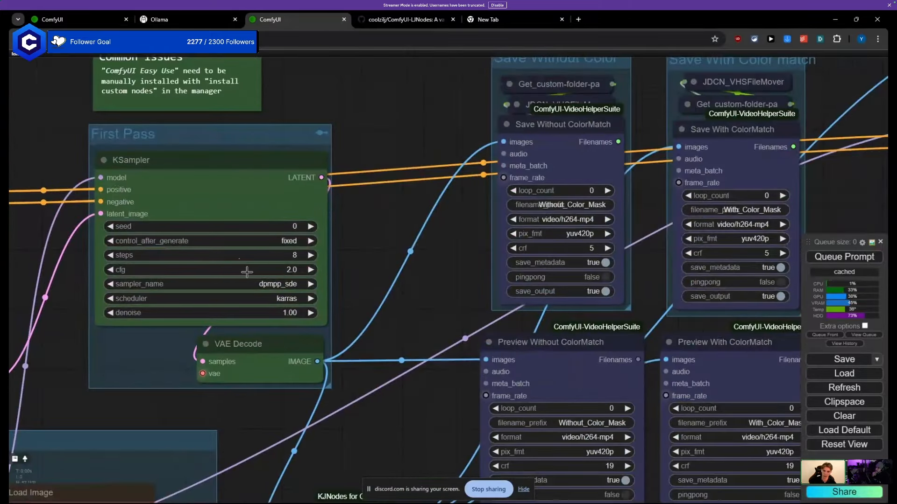
pyautogui.scroll(-5, 246, 272)
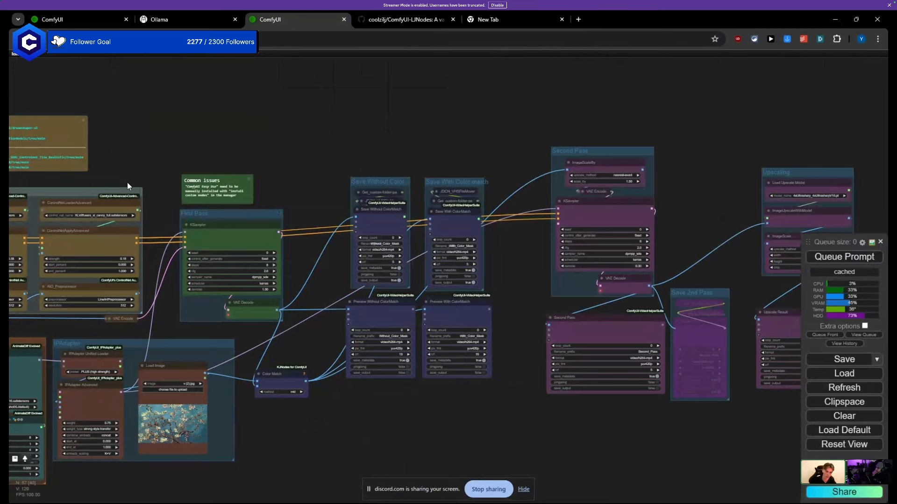
pyautogui.moveTo(129, 181); pyautogui.dragTo(134, 151)
pyautogui.scroll(6, 186, 289)
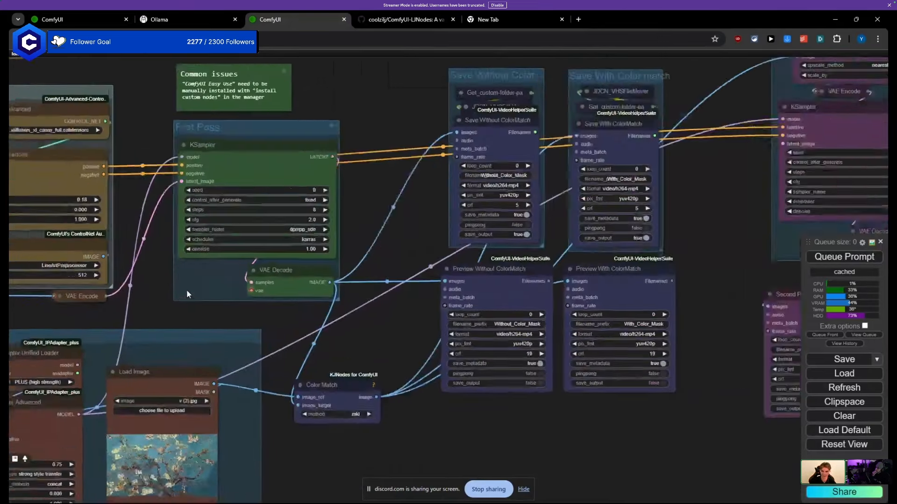
pyautogui.moveTo(158, 250); pyautogui.dragTo(47, 299)
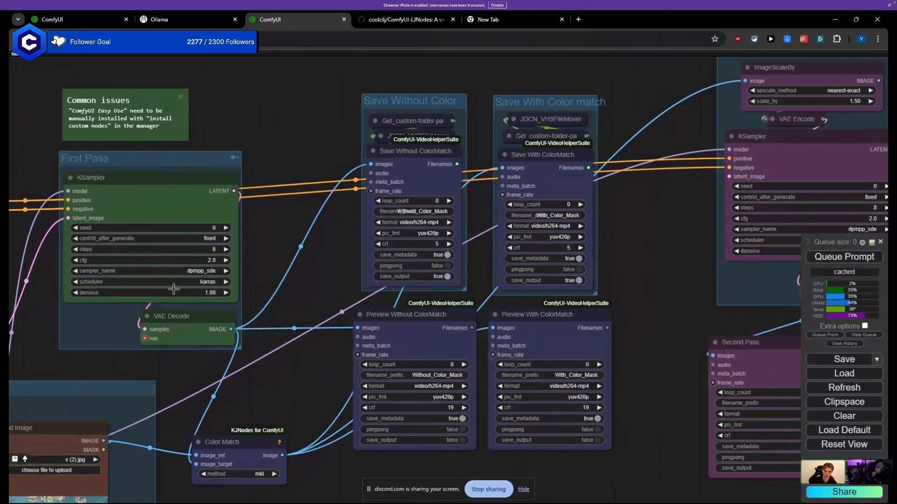
# Step: Look at the Color Match node and its reference and target inputs, then return to the Load Input node's video preview
pyautogui.moveTo(86, 372); pyautogui.dragTo(120, 209)
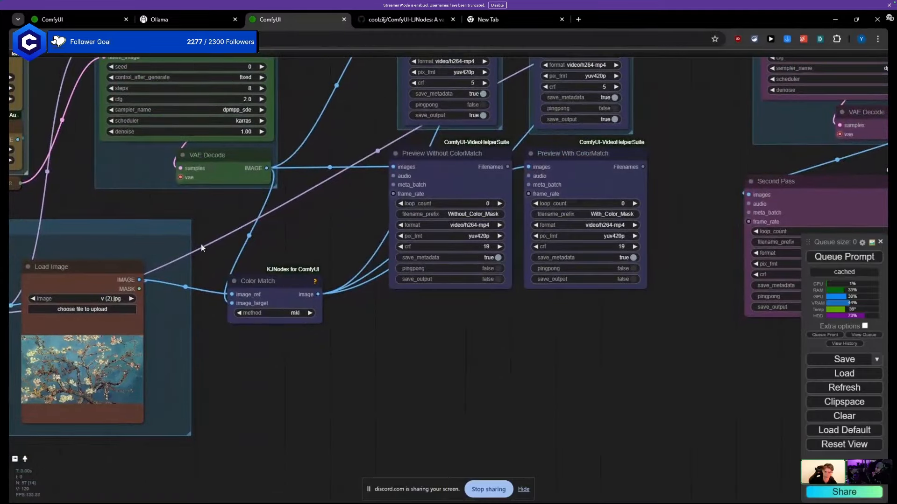
pyautogui.moveTo(228, 238); pyautogui.dragTo(144, 341)
pyautogui.scroll(-5, 145, 340)
pyautogui.moveTo(199, 265); pyautogui.dragTo(582, 230)
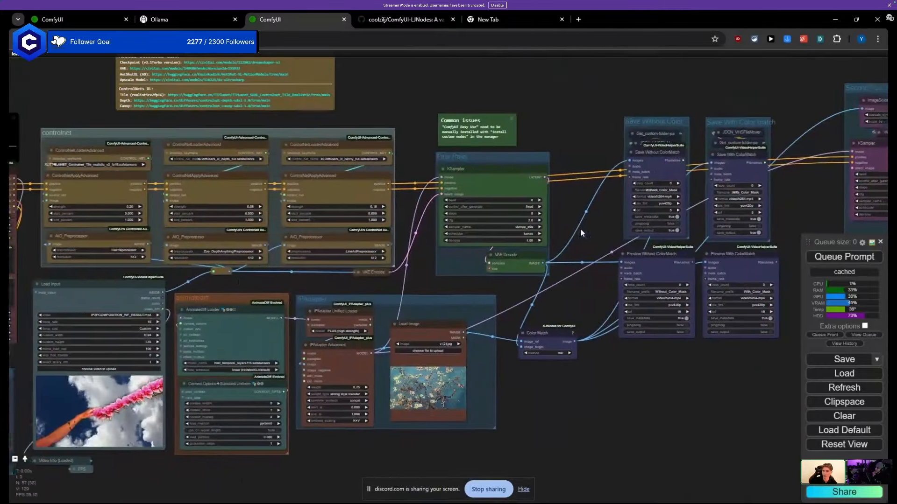
pyautogui.moveTo(229, 279); pyautogui.dragTo(469, 231)
pyautogui.scroll(7, 369, 295)
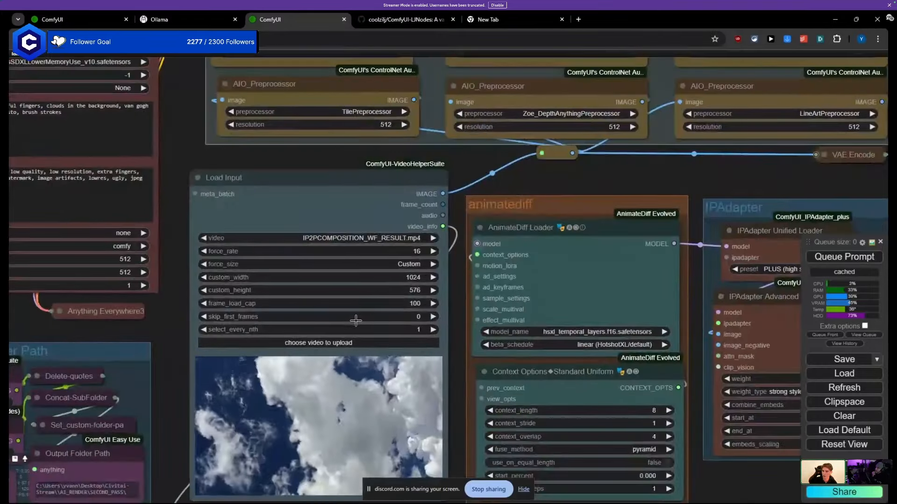
# Step: Set skip_first_frames to 50 on the Load Input node
pyautogui.scroll(-5, 196, 242)
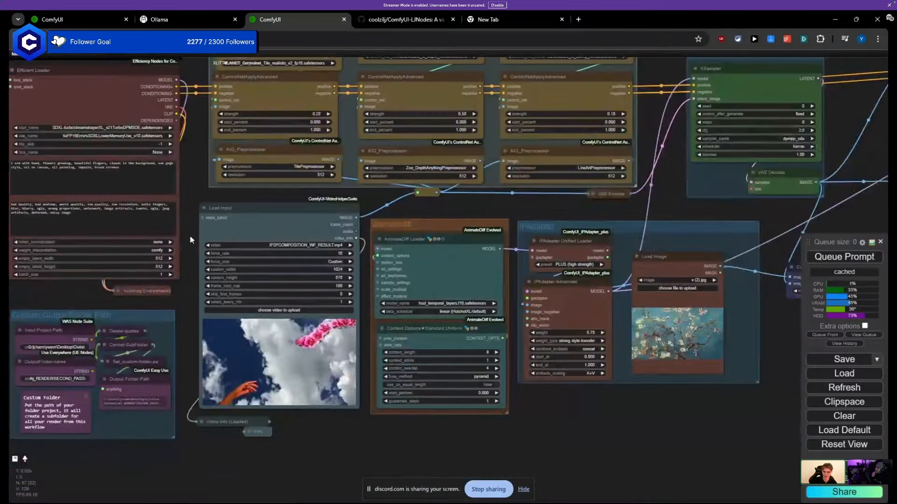
pyautogui.moveTo(191, 326); pyautogui.dragTo(122, 330)
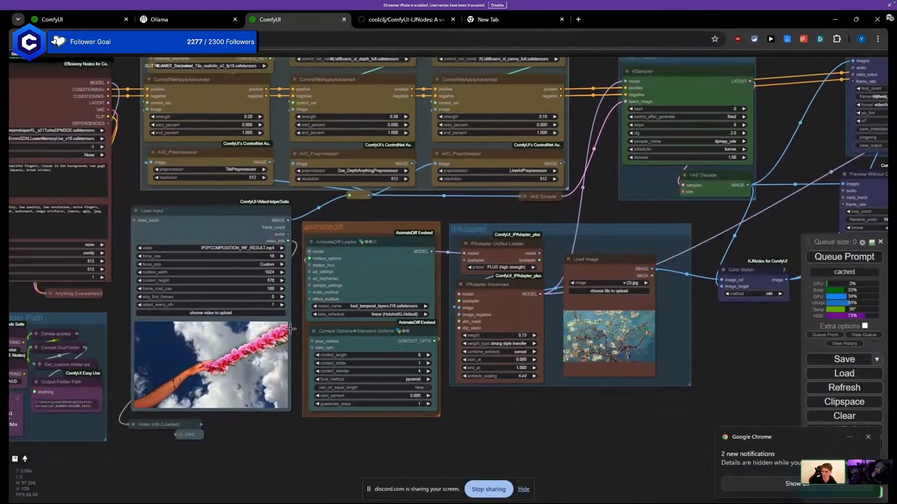
pyautogui.scroll(2, 225, 307)
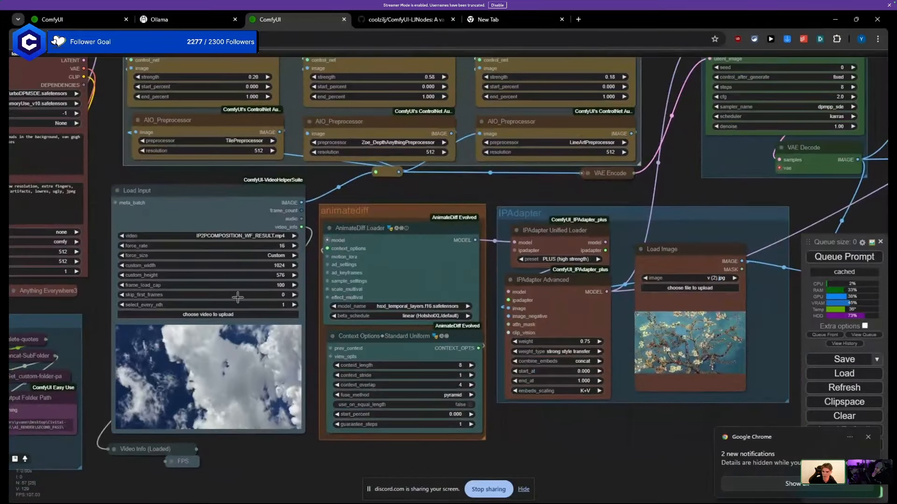
pyautogui.click(239, 295)
pyautogui.write('50')
pyautogui.press('Return')
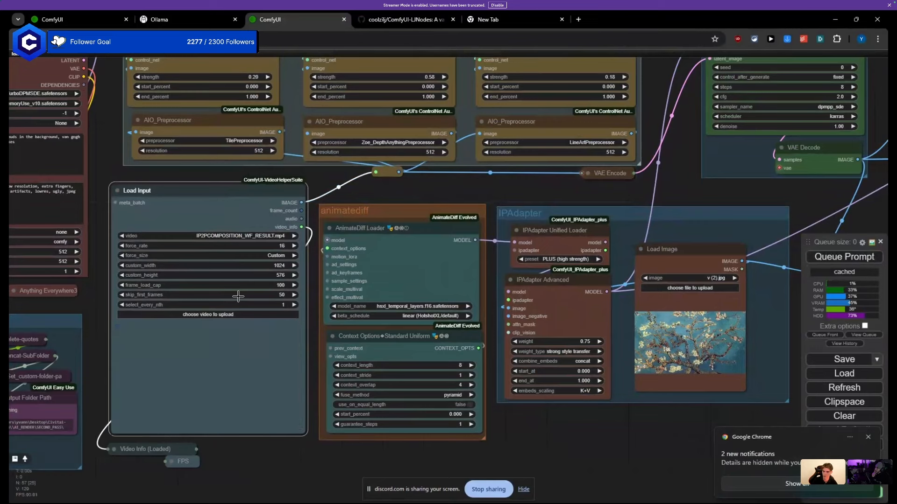
# Step: Set the Load Input node's frame_load_cap to 25 and select_every_nth to 2
pyautogui.click(249, 284)
pyautogui.write('35')
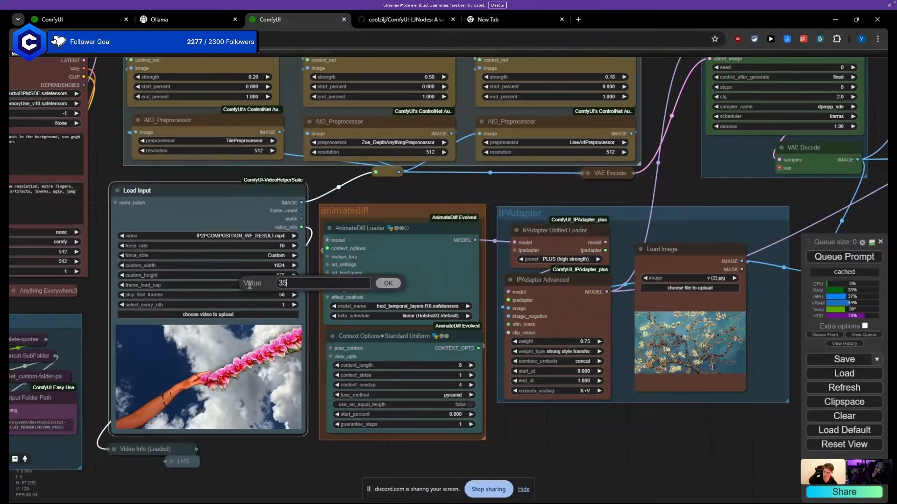
pyautogui.press('Return')
pyautogui.click(249, 284)
pyautogui.write('25')
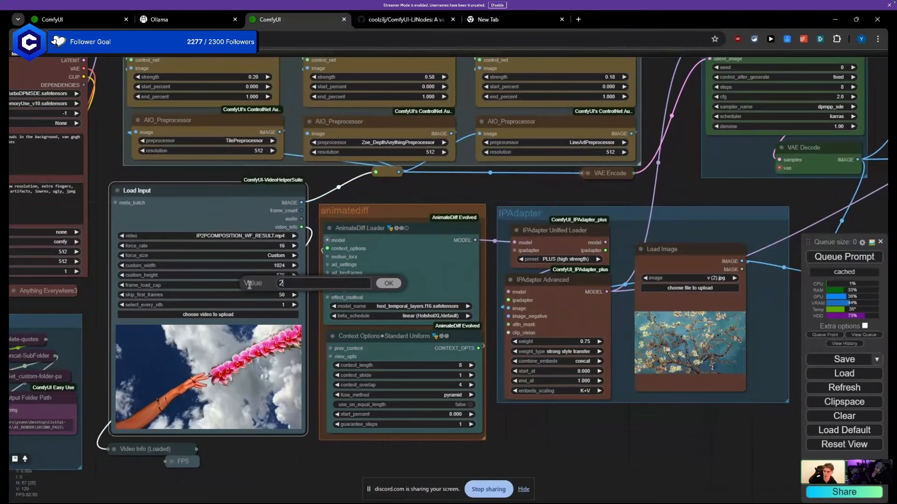
pyautogui.press('Return')
pyautogui.click(294, 305)
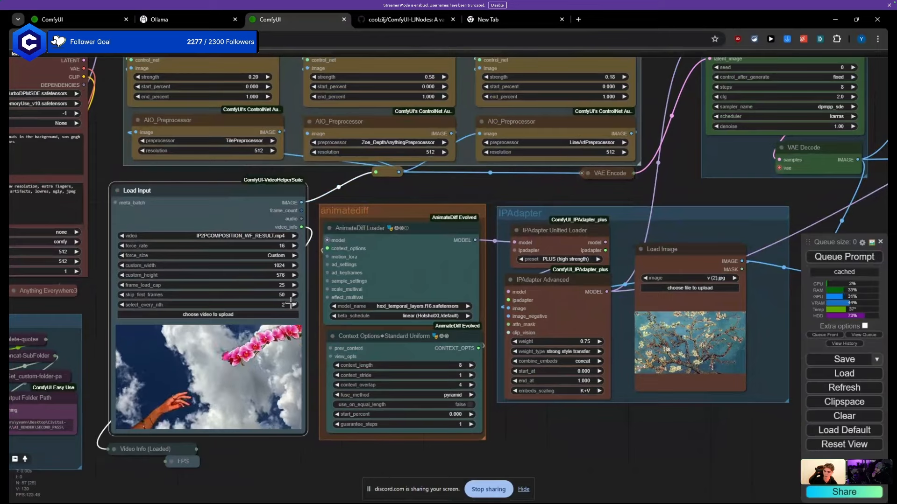
# Step: Queue the prompt to render the Van Gogh restyle workflow
pyautogui.scroll(-5, 291, 214)
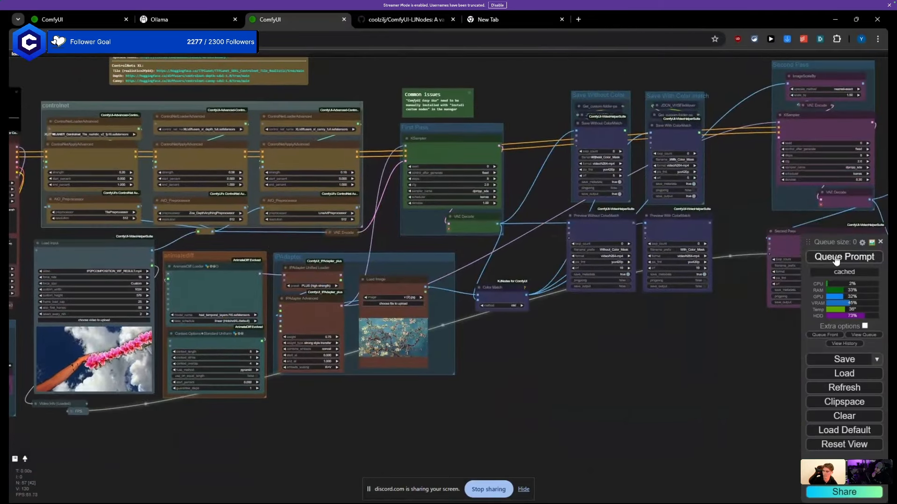
pyautogui.click(836, 258)
pyautogui.scroll(2, 770, 345)
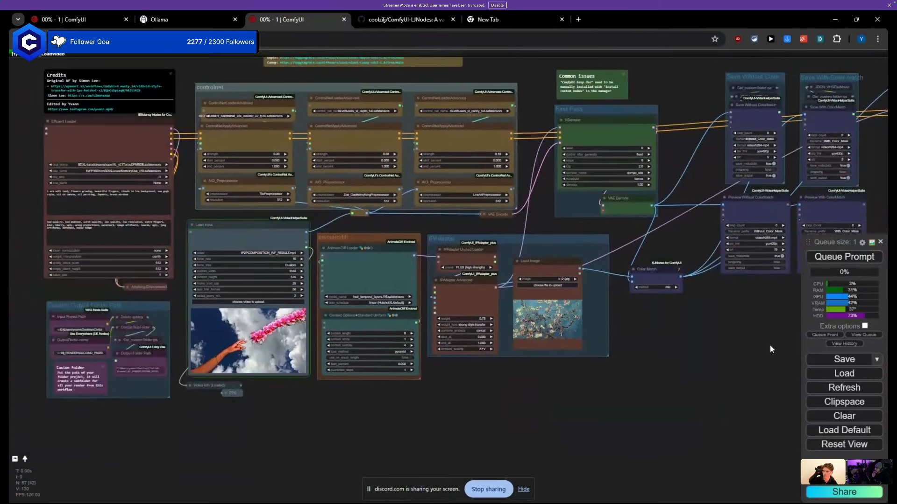
pyautogui.scroll(-2, 631, 368)
pyautogui.moveTo(632, 368); pyautogui.dragTo(759, 324)
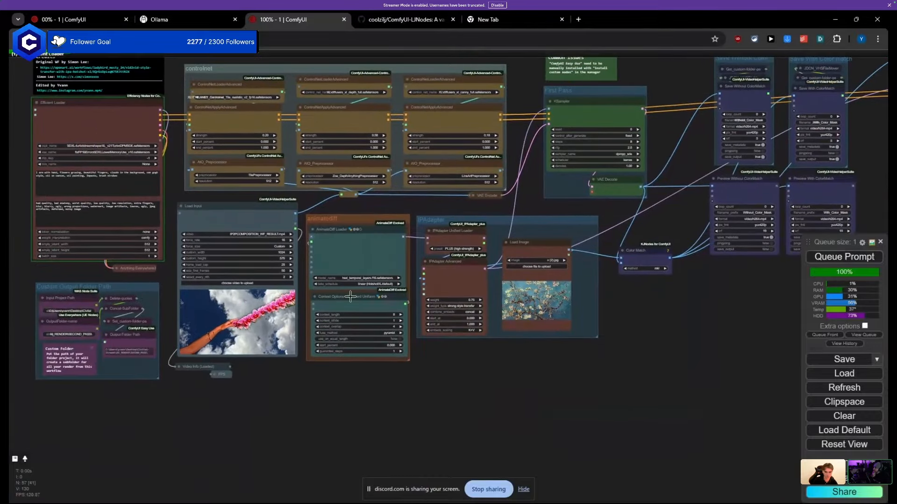
# Step: Examine the Load Input frame settings, the IPAdapter group and Color Match node, then the controlnet group with the model download links
pyautogui.scroll(15, 313, 266)
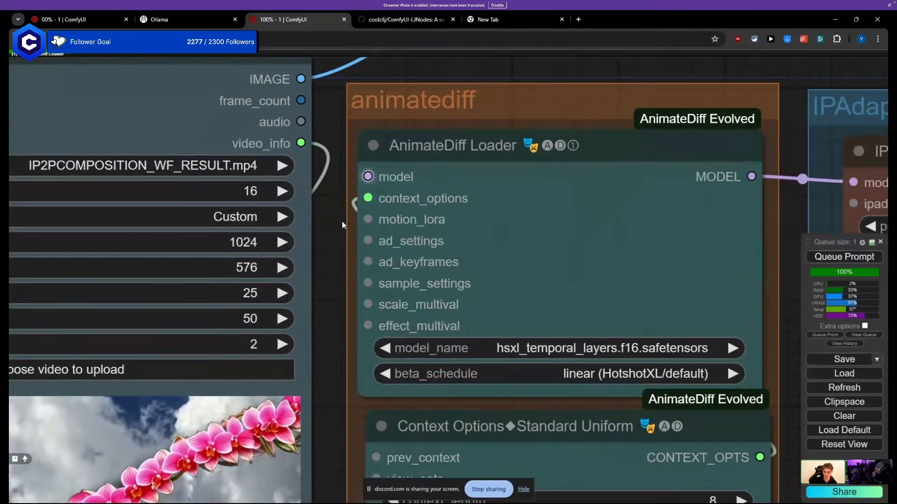
pyautogui.moveTo(342, 222); pyautogui.dragTo(509, 263)
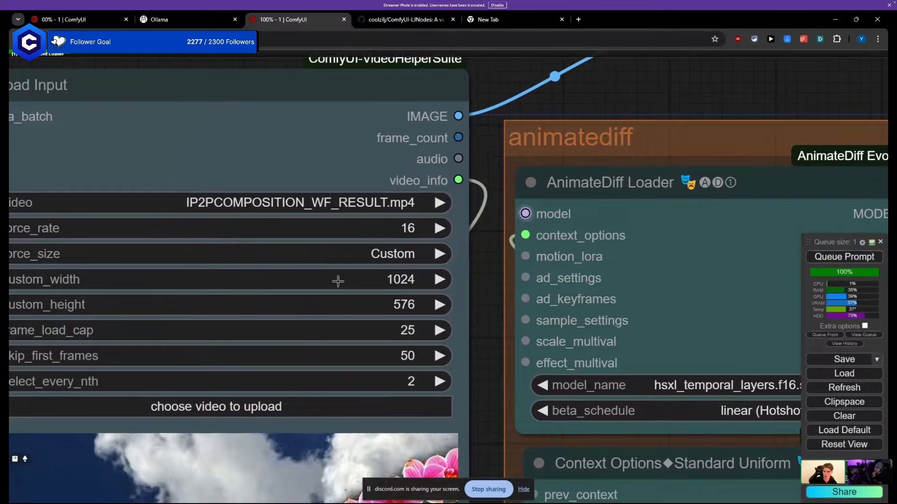
pyautogui.scroll(-8, 335, 296)
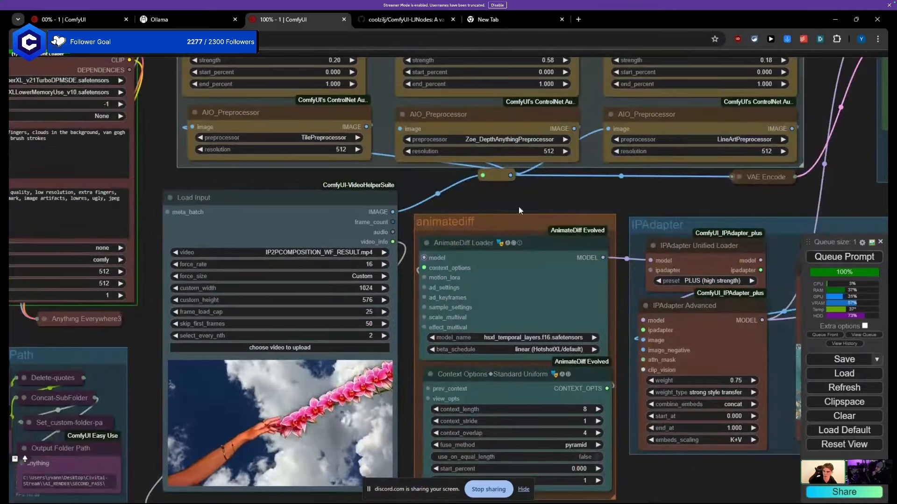
pyautogui.moveTo(638, 199); pyautogui.dragTo(291, 214)
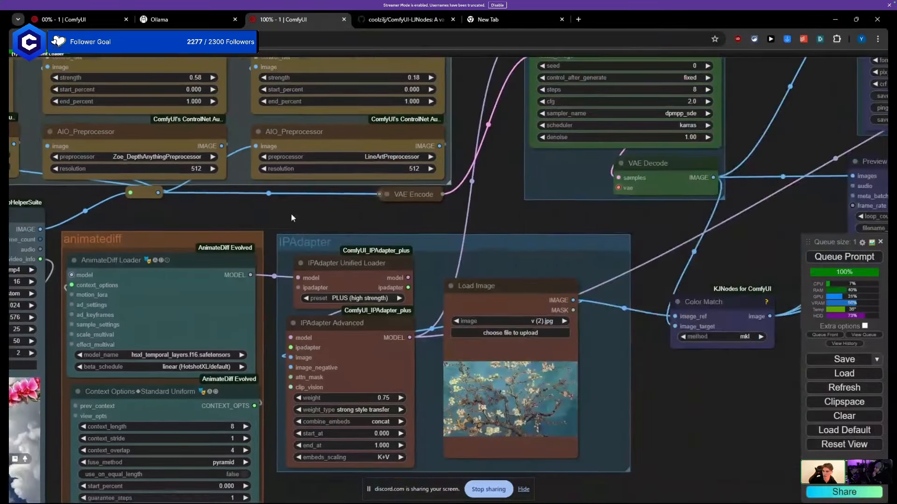
pyautogui.scroll(-4, 290, 214)
pyautogui.moveTo(415, 216); pyautogui.dragTo(173, 357)
pyautogui.moveTo(244, 228); pyautogui.dragTo(245, 229)
pyautogui.moveTo(265, 364); pyautogui.dragTo(279, 282)
pyautogui.moveTo(327, 343)
pyautogui.mouseDown()
pyautogui.moveTo(309, 340)
pyautogui.moveTo(312, 330)
pyautogui.moveTo(330, 354)
pyautogui.mouseUp()
pyautogui.moveTo(256, 292); pyautogui.dragTo(682, 377)
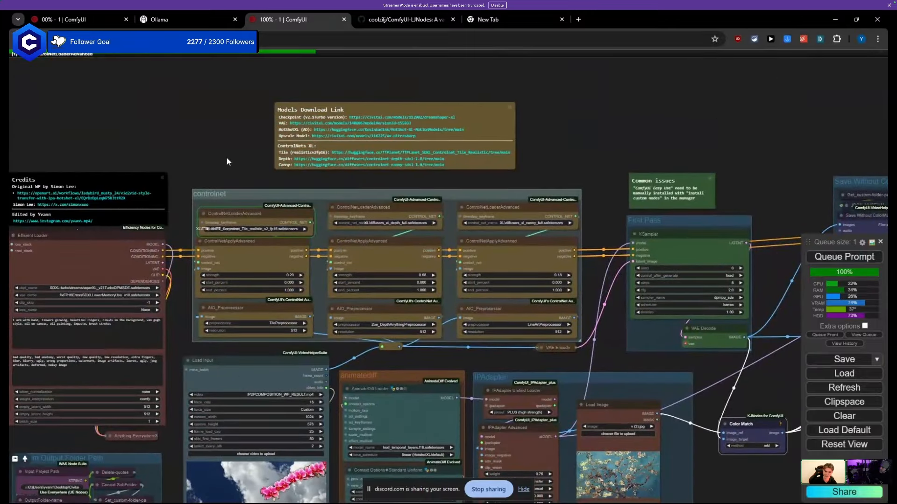
# Step: Return to the Color Match node and select it to trace its image_ref and image_target inputs and its output
pyautogui.moveTo(626, 372); pyautogui.dragTo(453, 309)
pyautogui.click(603, 316)
pyautogui.moveTo(604, 316); pyautogui.dragTo(403, 256)
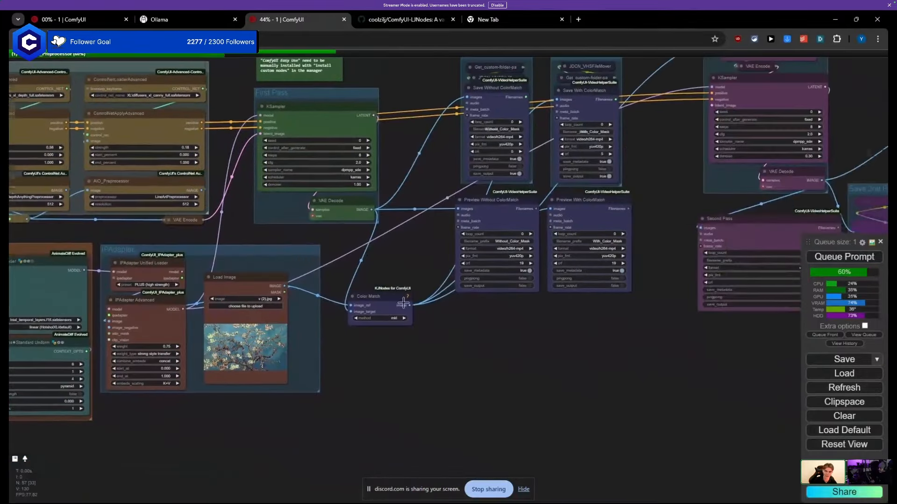
pyautogui.scroll(6, 400, 307)
pyautogui.moveTo(365, 306); pyautogui.dragTo(371, 235)
pyautogui.moveTo(364, 282); pyautogui.dragTo(315, 356)
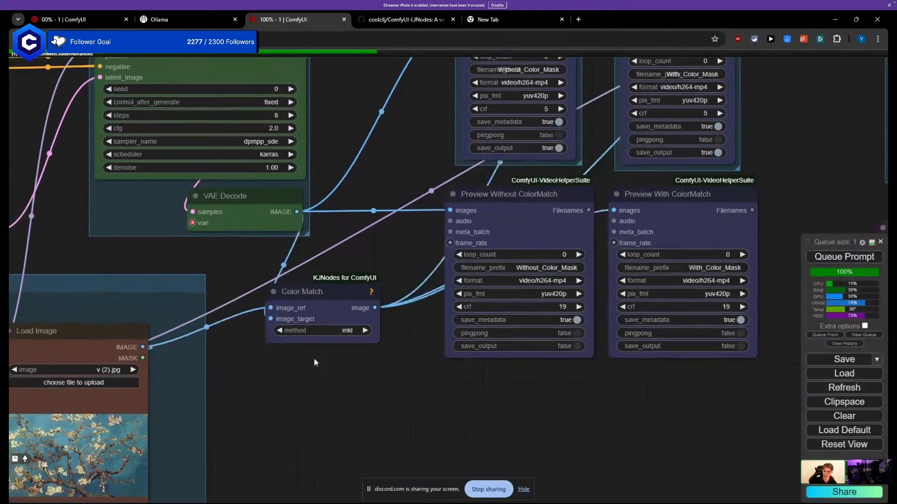
pyautogui.moveTo(336, 296); pyautogui.dragTo(342, 278)
pyautogui.moveTo(401, 216); pyautogui.dragTo(333, 271)
pyautogui.scroll(-7, 333, 271)
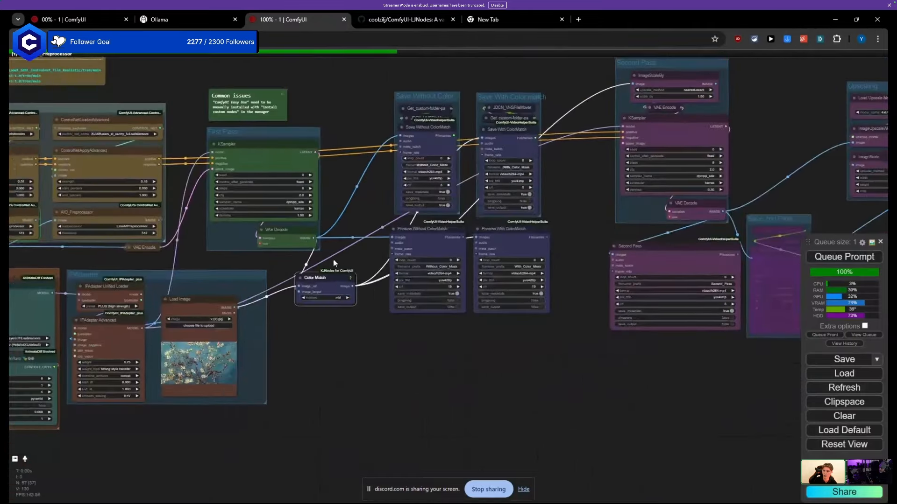
# Step: Reposition the Load Image node holding v (2).jpg inside the IPAdapter group, tracing its links to Color Match and IPAdapter Advanced
pyautogui.scroll(6, 124, 324)
pyautogui.moveTo(124, 325); pyautogui.dragTo(149, 308)
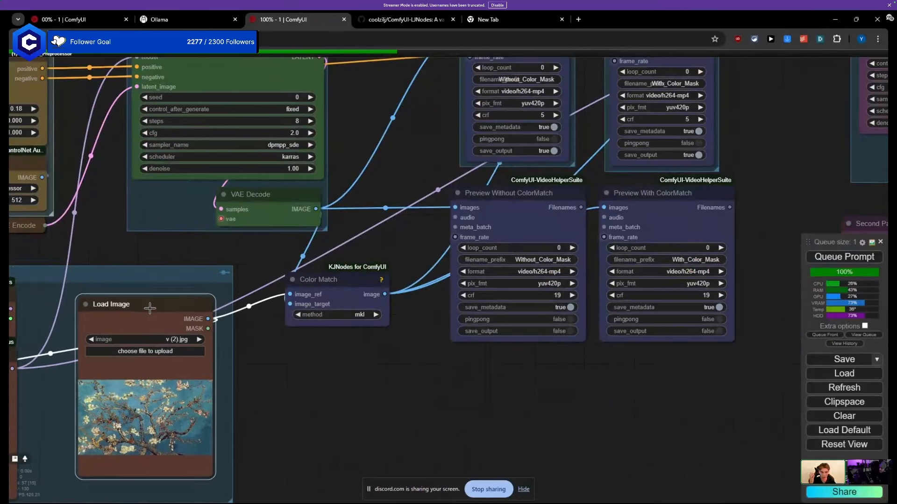
pyautogui.moveTo(119, 309); pyautogui.dragTo(112, 327)
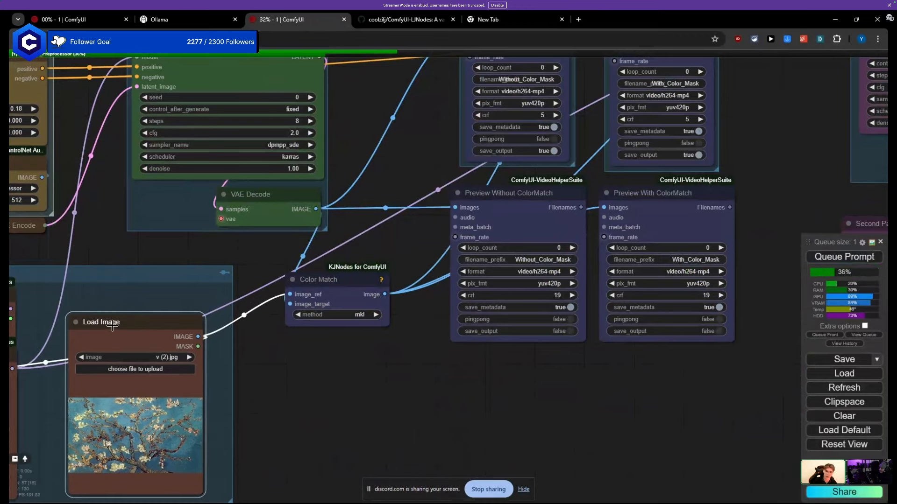
pyautogui.scroll(-6, 112, 327)
pyautogui.scroll(2, 116, 278)
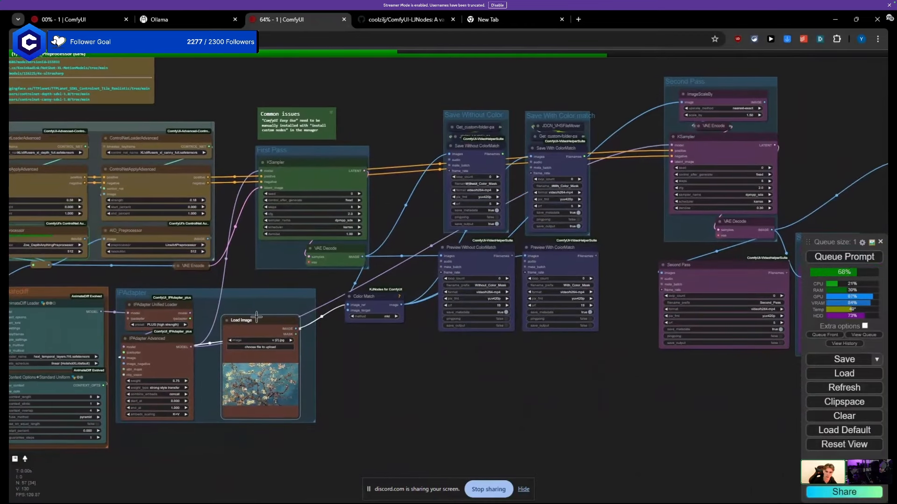
pyautogui.moveTo(256, 317); pyautogui.dragTo(244, 311)
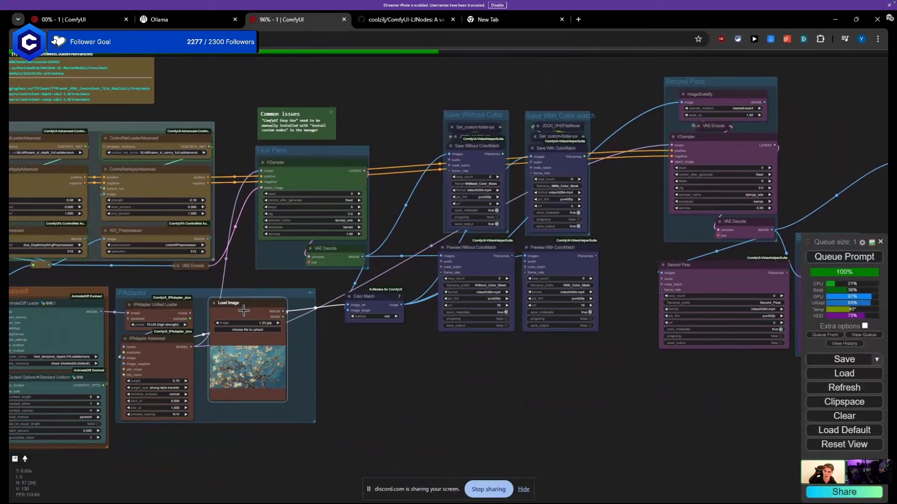
# Step: Look at the IPAdapter Advanced weight and weight_type settings beside the reference painting
pyautogui.scroll(5, 243, 310)
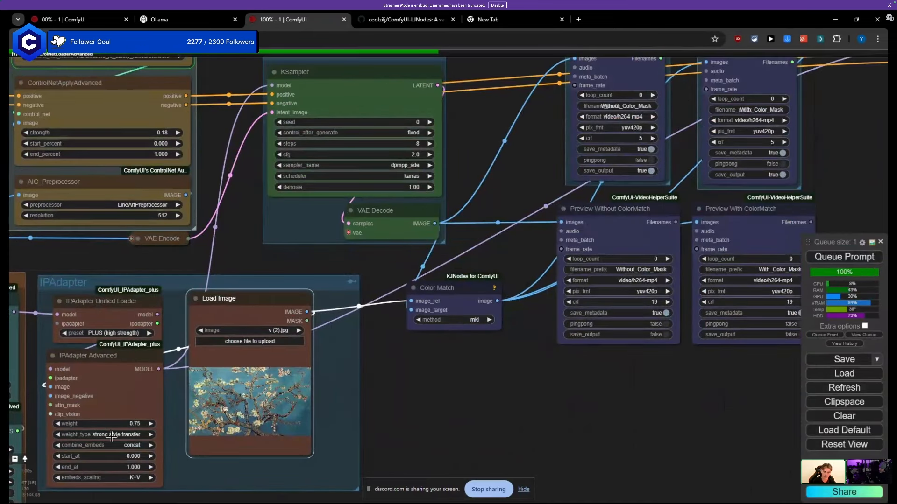
pyautogui.scroll(4, 107, 434)
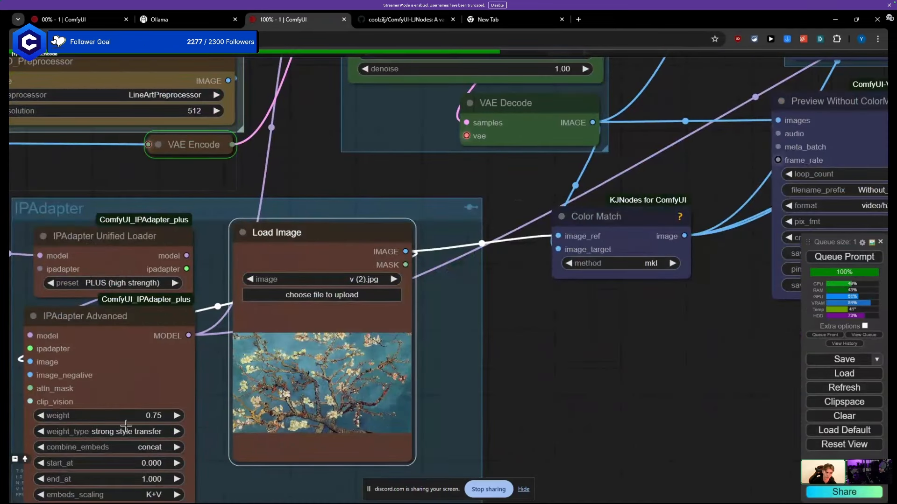
pyautogui.scroll(-6, 126, 425)
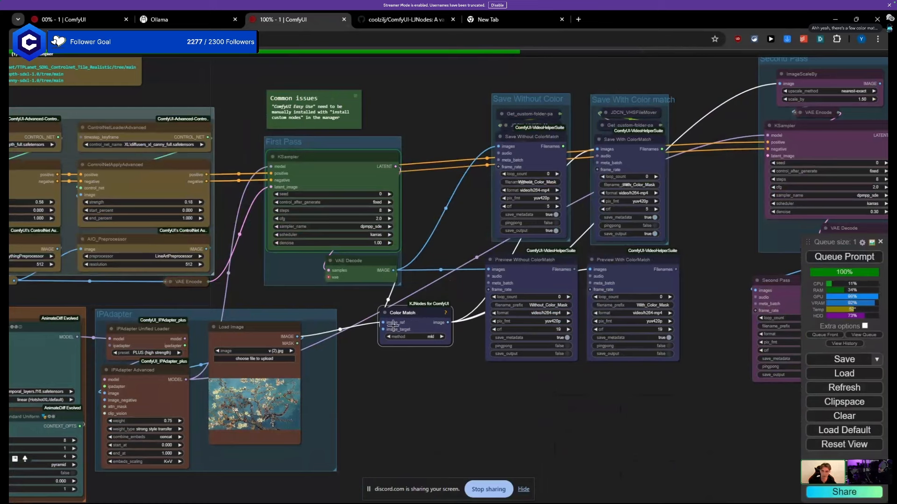
# Step: Check the Color Match node's method setting and move the node slightly closer to the Load Image node
pyautogui.click(317, 309)
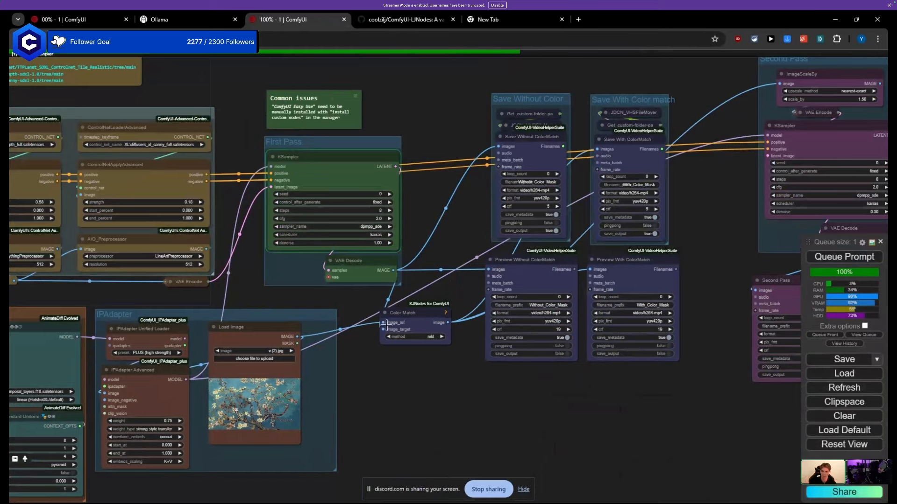
pyautogui.scroll(4, 386, 325)
pyautogui.moveTo(419, 323); pyautogui.dragTo(440, 326)
pyautogui.moveTo(447, 391); pyautogui.dragTo(428, 393)
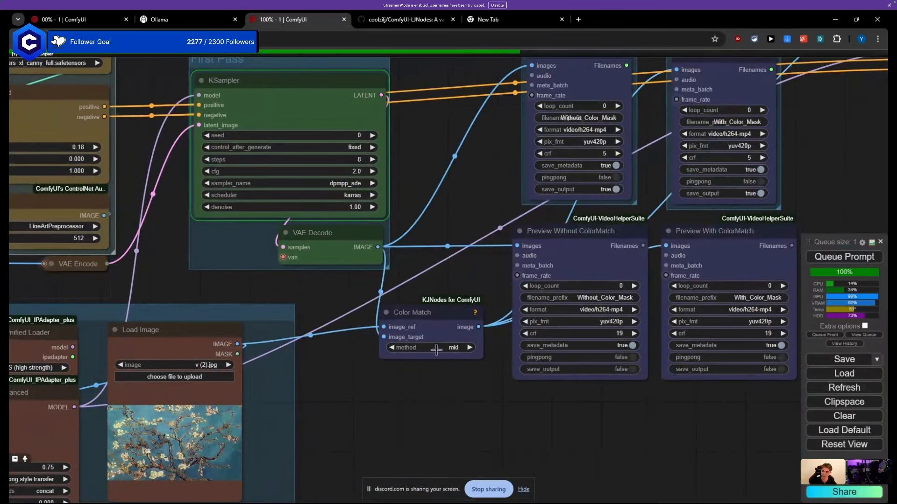
pyautogui.click(437, 350)
pyautogui.click(443, 346)
pyautogui.moveTo(448, 332); pyautogui.dragTo(433, 331)
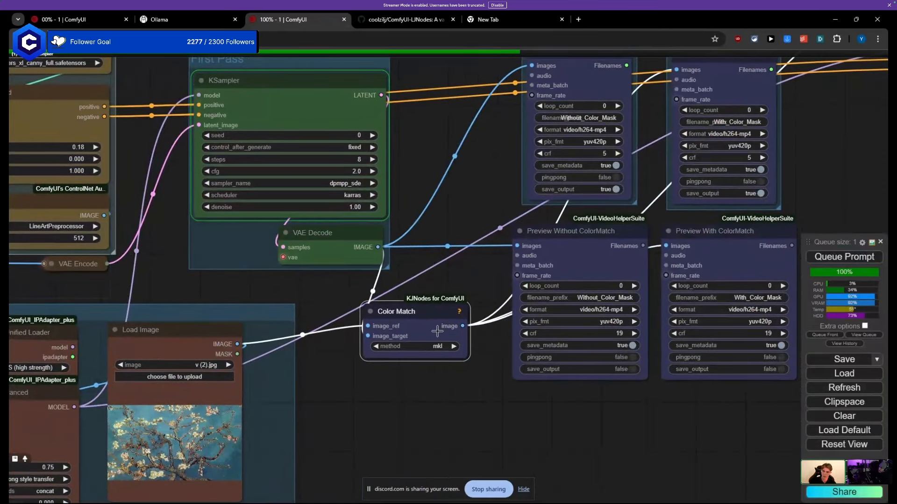
# Step: Bring up the ComfyUI console window to check the sampling progress, then minimize it
pyautogui.scroll(-3, 462, 210)
pyautogui.scroll(-2, 385, 178)
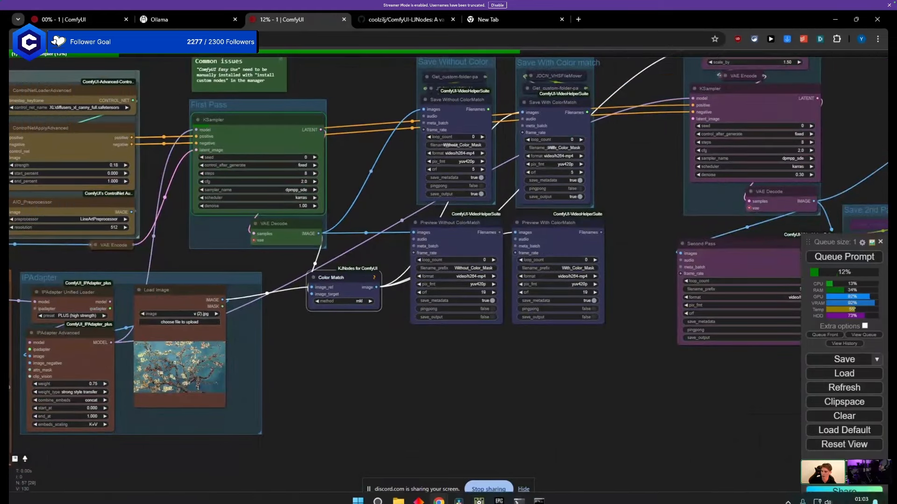
pyautogui.click(519, 494)
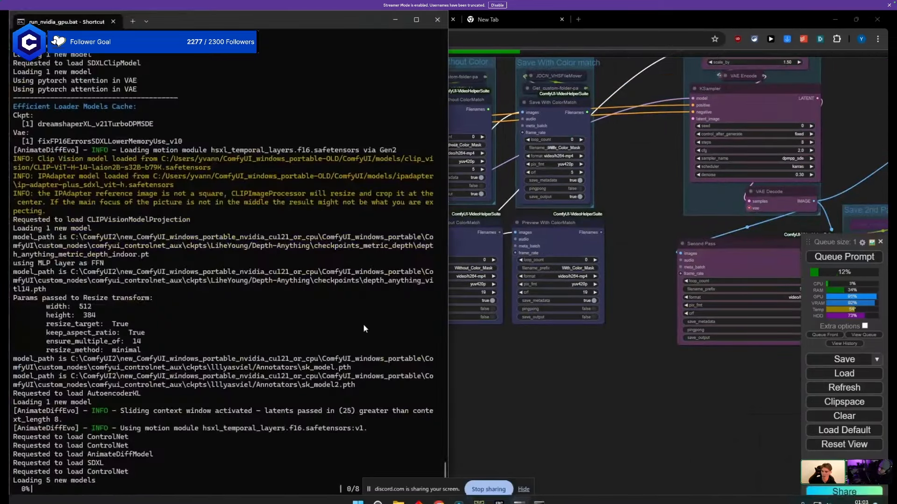
pyautogui.moveTo(237, 21); pyautogui.dragTo(499, 107)
pyautogui.click(648, 108)
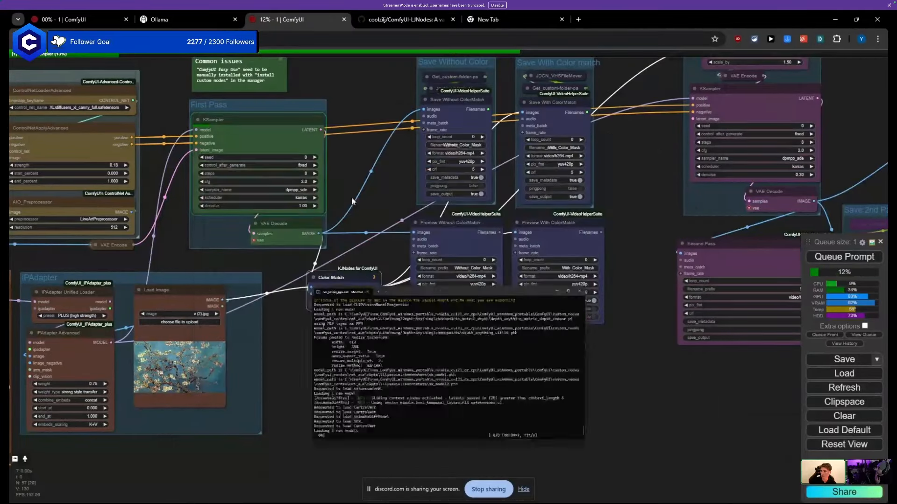
# Step: Review the workflow from the Efficient Loader through the First Pass KSampler to the Save Without and With ColorMatch nodes
pyautogui.moveTo(156, 248); pyautogui.dragTo(629, 245)
pyautogui.moveTo(184, 239); pyautogui.dragTo(515, 243)
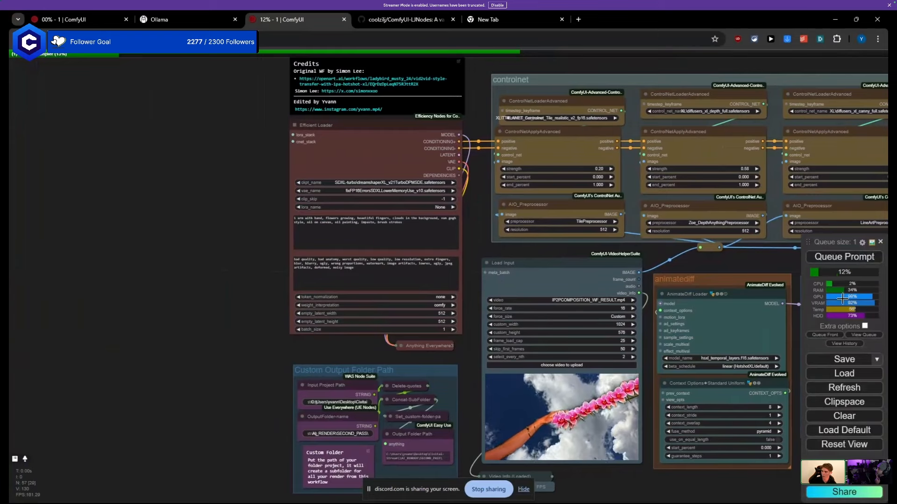
pyautogui.scroll(-5, 232, 244)
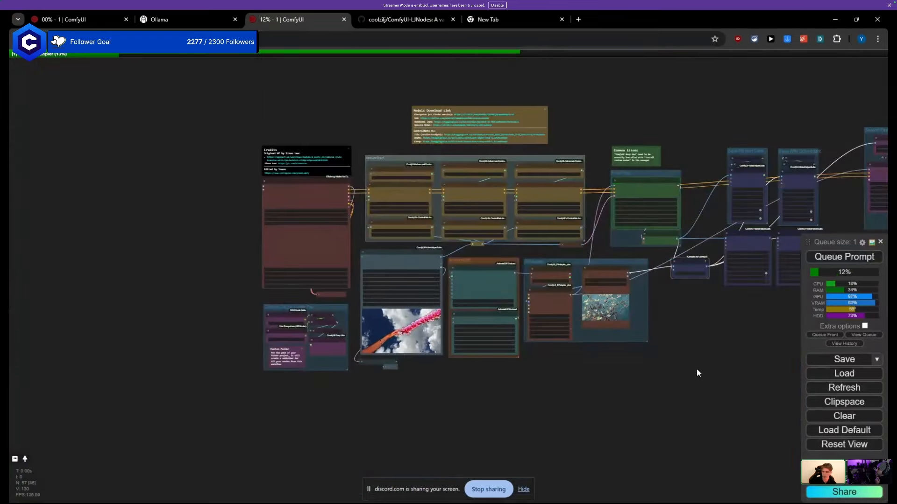
pyautogui.moveTo(698, 370); pyautogui.dragTo(291, 376)
pyautogui.scroll(5, 236, 194)
pyautogui.scroll(5, 238, 192)
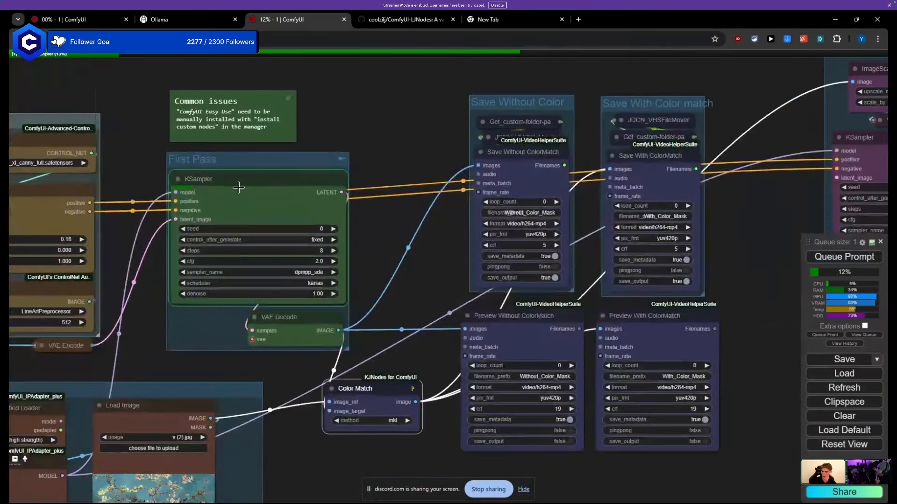
pyautogui.moveTo(432, 131); pyautogui.dragTo(300, 151)
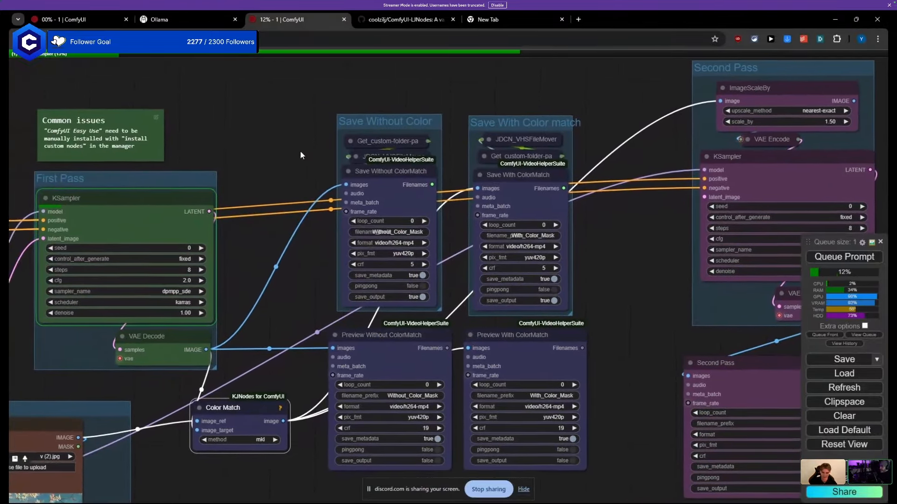
# Step: Bring up the ComfyUI console to check the First Pass sampling time per iteration, then return to the workflow
pyautogui.hotkey('alt', 'Tab')
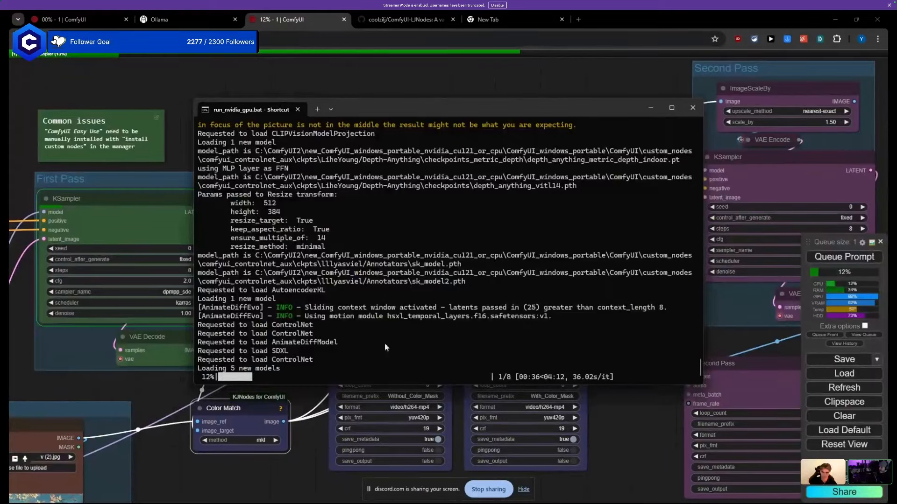
pyautogui.moveTo(548, 377); pyautogui.dragTo(557, 379)
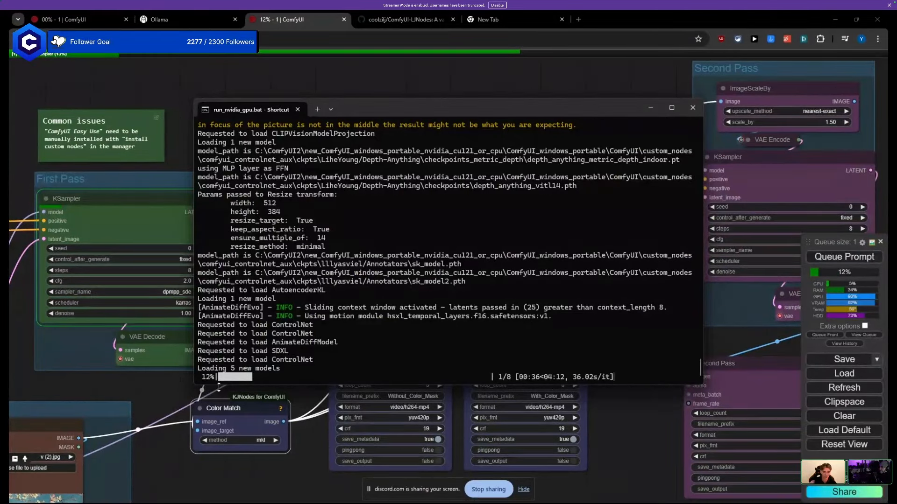
pyautogui.click(71, 385)
pyautogui.moveTo(72, 384); pyautogui.dragTo(500, 341)
pyautogui.scroll(-1, 488, 340)
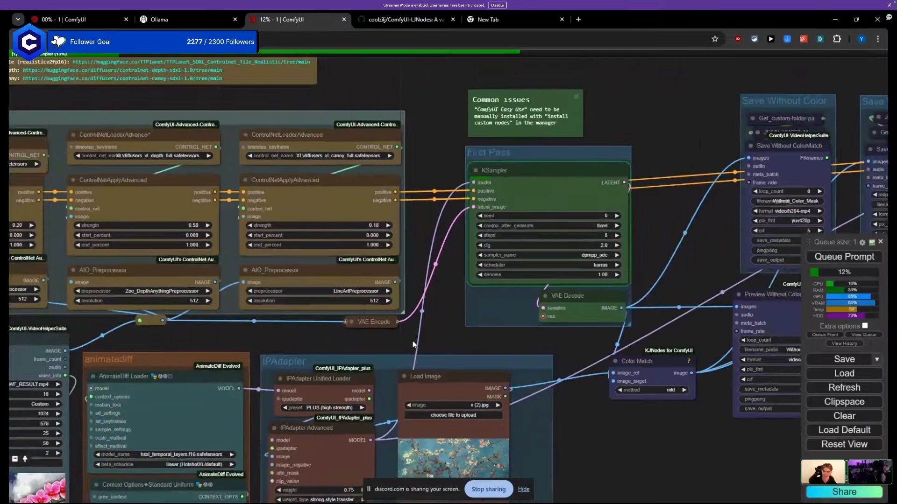
pyautogui.scroll(-5, 413, 344)
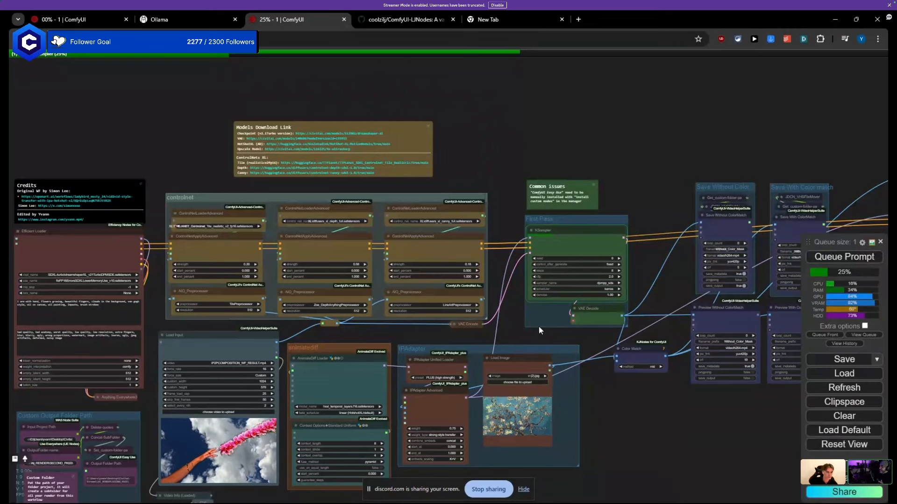
pyautogui.moveTo(493, 334)
pyautogui.mouseDown()
pyautogui.moveTo(449, 329)
pyautogui.moveTo(483, 323)
pyautogui.mouseUp()
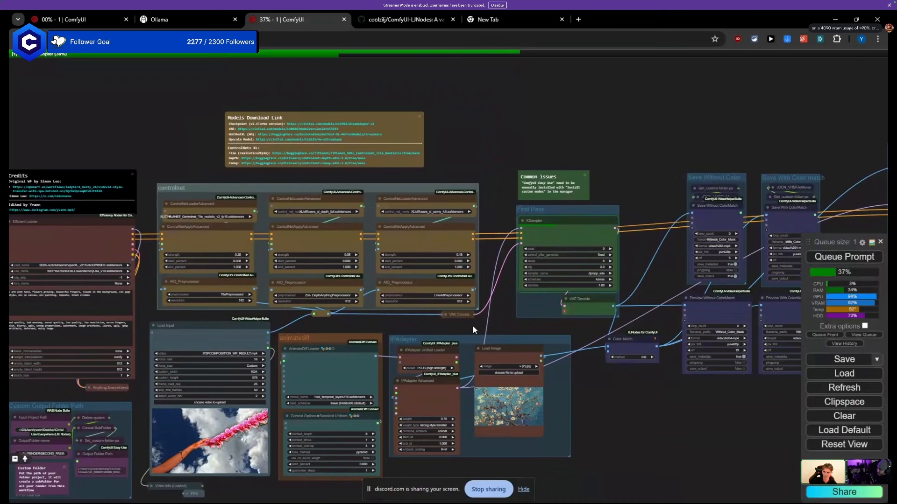
pyautogui.moveTo(473, 326); pyautogui.dragTo(444, 324)
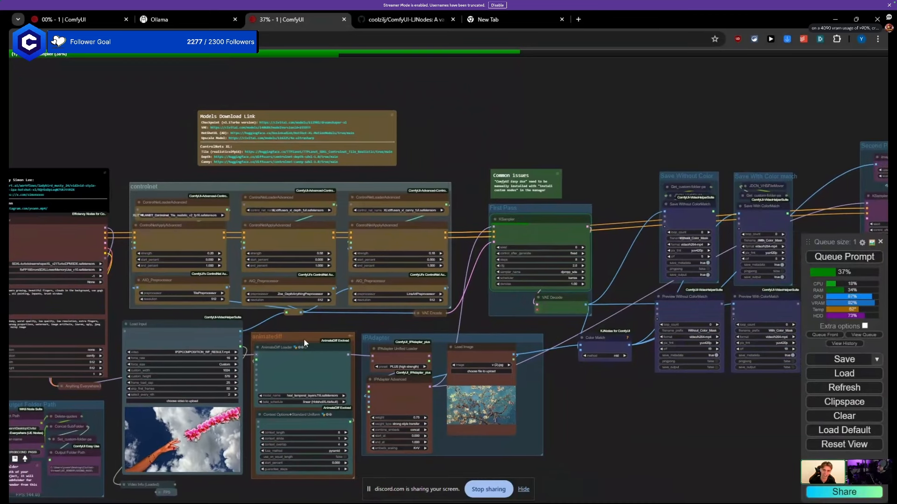
pyautogui.moveTo(317, 323); pyautogui.dragTo(66, 313)
pyautogui.scroll(5, 281, 324)
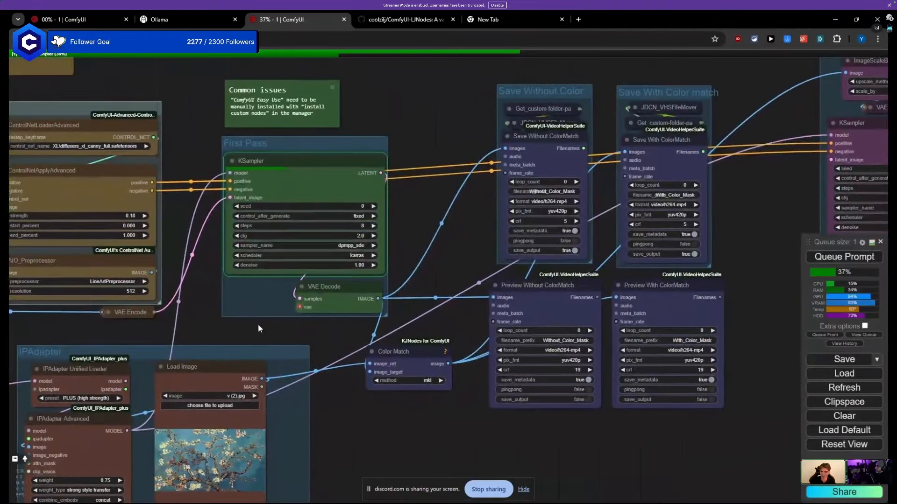
# Step: Check the elapsed and remaining sampling time in the ComfyUI console, then minimize it
pyautogui.hotkey('alt', 'Tab')
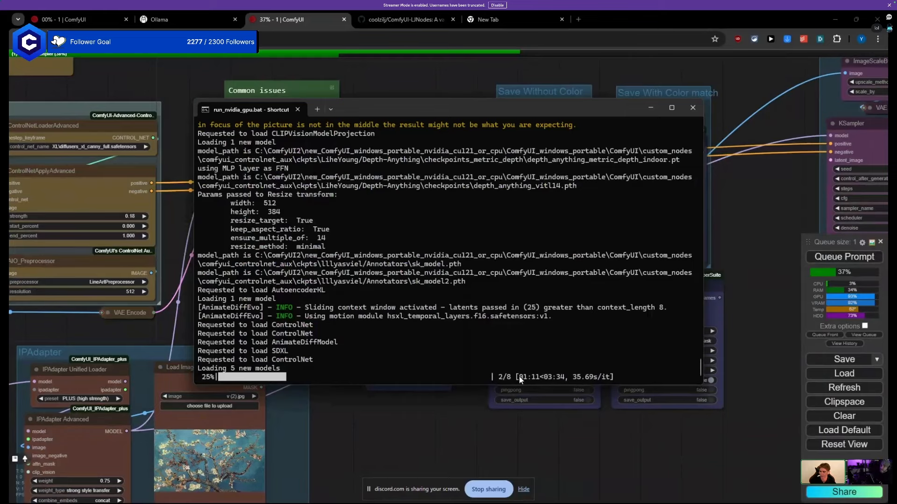
pyautogui.moveTo(519, 376); pyautogui.dragTo(564, 381)
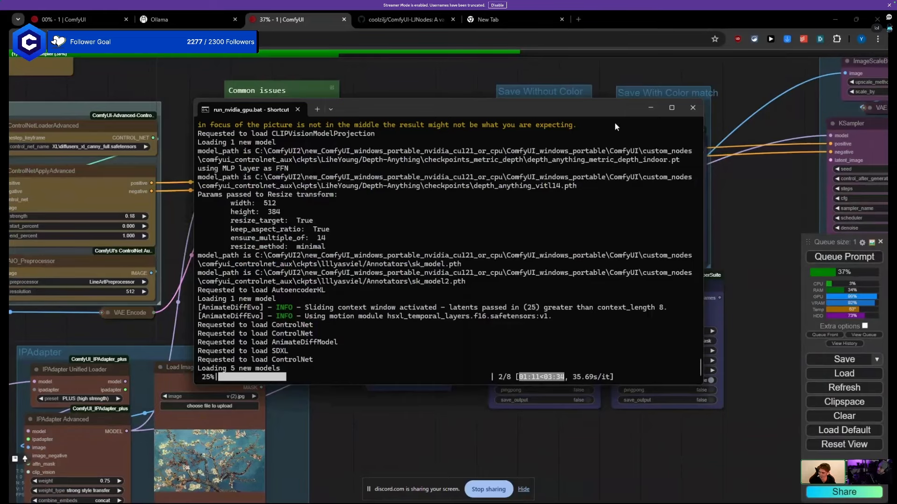
pyautogui.click(651, 109)
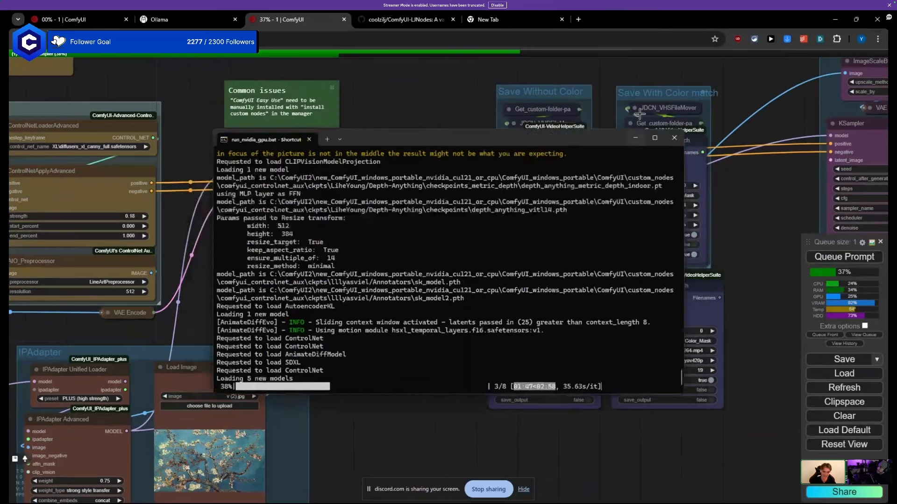
# Step: Locate the Save and Preview nodes with and without ColorMatch after the First Pass, selecting them as a group to examine them together
pyautogui.moveTo(436, 201); pyautogui.dragTo(410, 260)
pyautogui.scroll(-5, 402, 264)
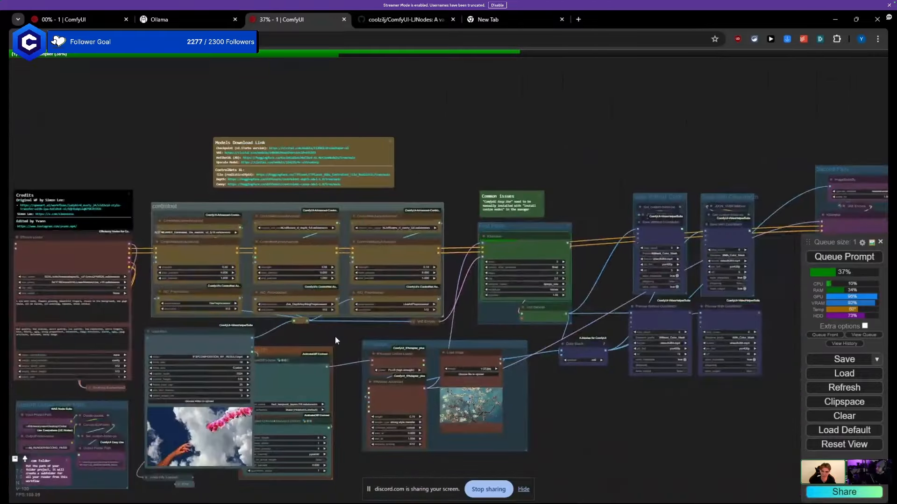
pyautogui.moveTo(326, 340); pyautogui.dragTo(181, 305)
pyautogui.scroll(6, 342, 290)
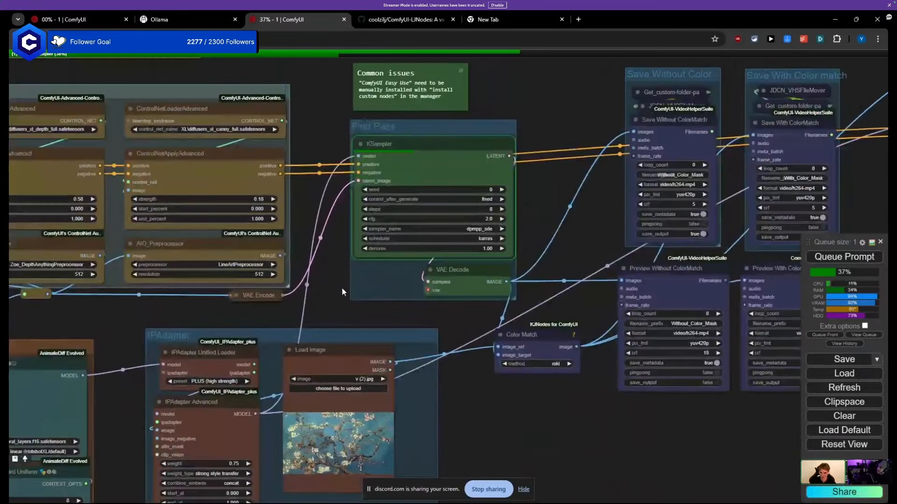
pyautogui.moveTo(343, 289); pyautogui.dragTo(121, 332)
pyautogui.moveTo(322, 247); pyautogui.dragTo(133, 277)
pyautogui.scroll(-4, 204, 248)
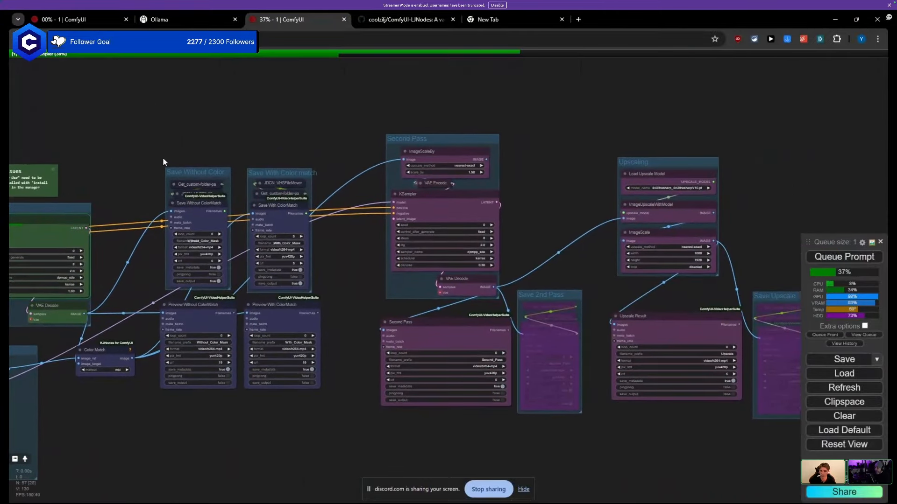
pyautogui.moveTo(159, 157); pyautogui.dragTo(289, 408)
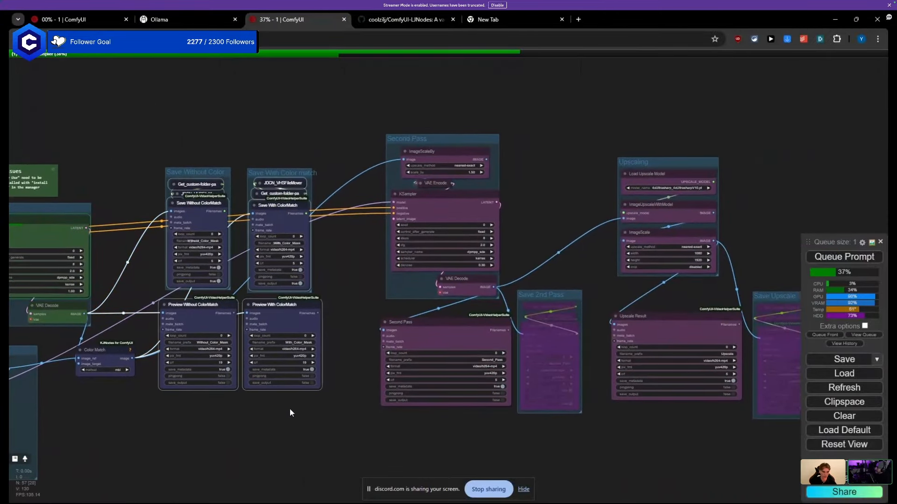
pyautogui.click(290, 408)
pyautogui.scroll(4, 185, 192)
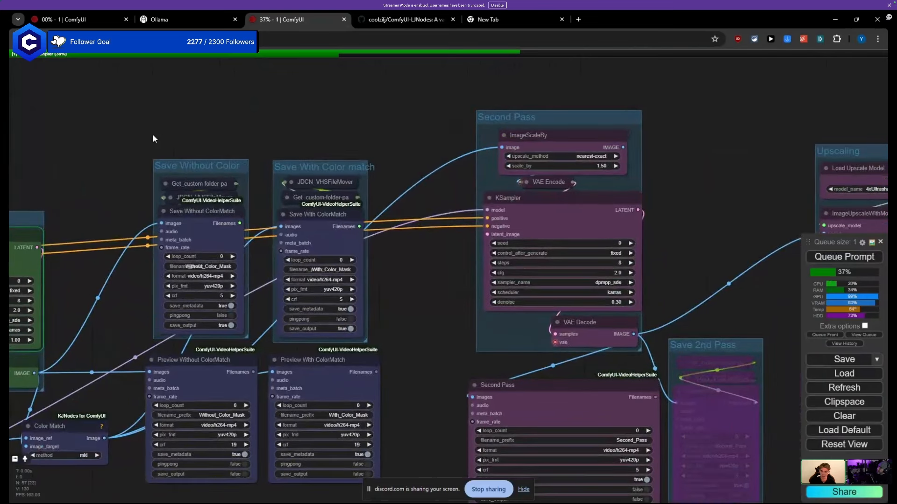
pyautogui.moveTo(148, 128); pyautogui.dragTo(347, 372)
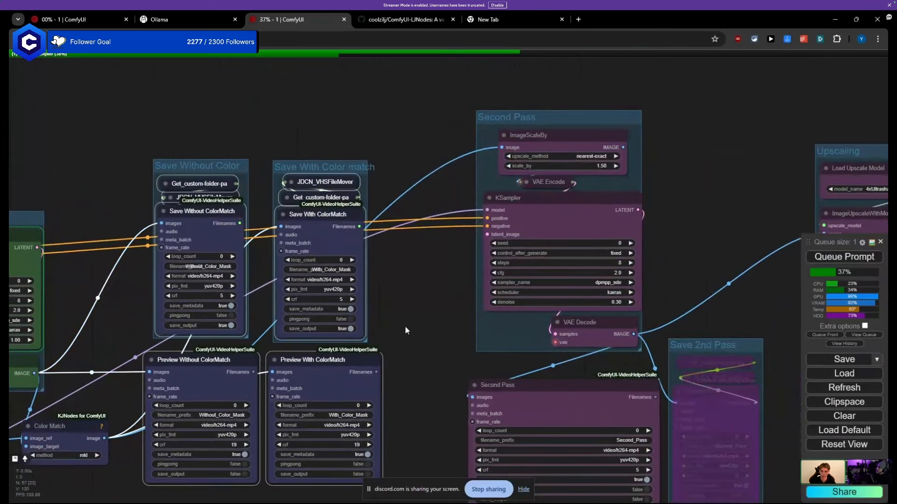
pyautogui.click(403, 339)
# Step: Examine the crf and output settings of the two Preview ColorMatch nodes against those of the Save nodes
pyautogui.moveTo(396, 355); pyautogui.dragTo(376, 213)
pyautogui.scroll(4, 202, 244)
pyautogui.moveTo(203, 243)
pyautogui.mouseDown()
pyautogui.moveTo(191, 239)
pyautogui.moveTo(188, 246)
pyautogui.mouseUp()
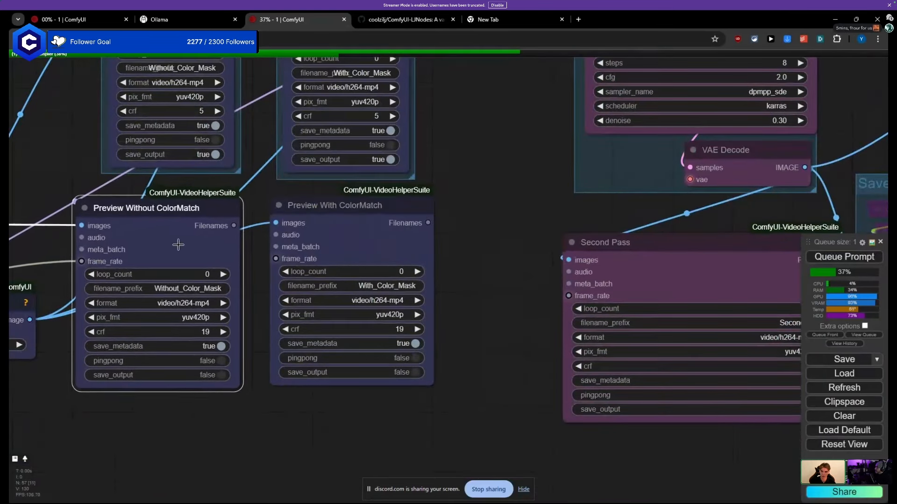
pyautogui.moveTo(373, 211)
pyautogui.mouseDown()
pyautogui.moveTo(366, 209)
pyautogui.moveTo(375, 216)
pyautogui.mouseUp()
pyautogui.moveTo(456, 176); pyautogui.dragTo(497, 297)
pyautogui.scroll(6, 135, 250)
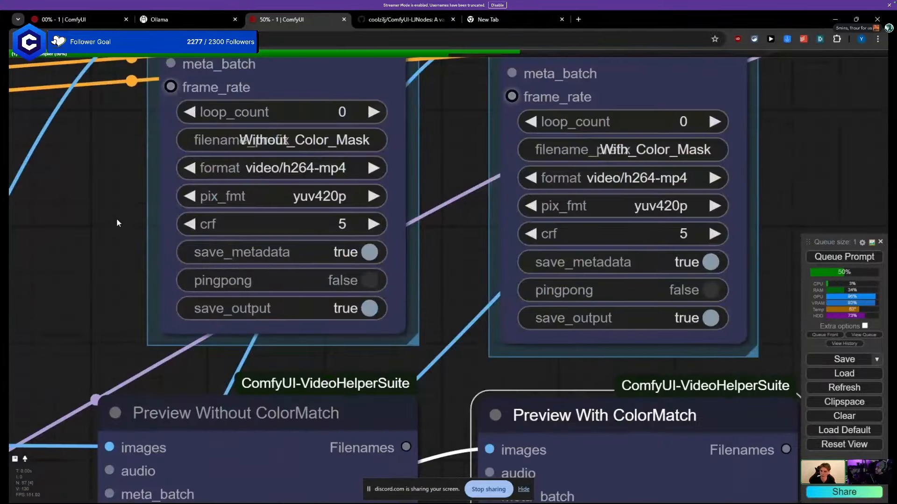
pyautogui.moveTo(116, 217)
pyautogui.mouseDown()
pyautogui.moveTo(100, 236)
pyautogui.moveTo(101, 201)
pyautogui.moveTo(110, 318)
pyautogui.moveTo(183, 302)
pyautogui.moveTo(158, 359)
pyautogui.moveTo(133, 211)
pyautogui.mouseUp()
pyautogui.scroll(-6, 100, 237)
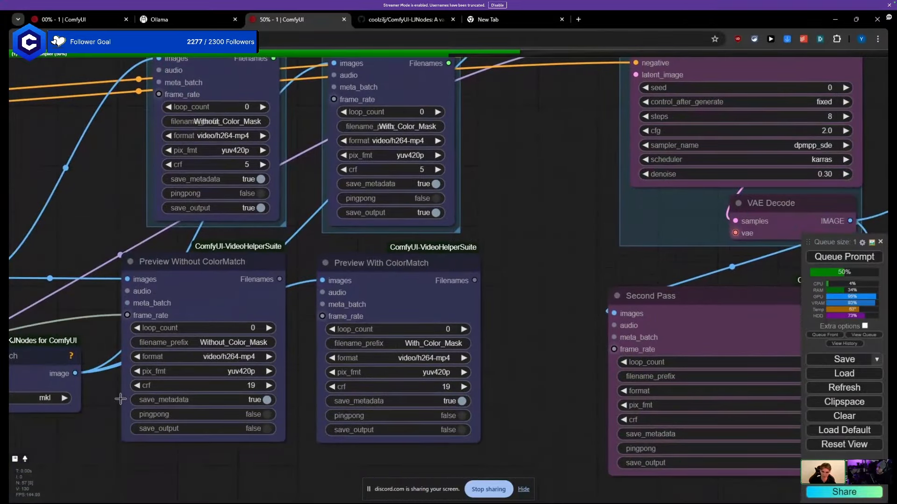
pyautogui.scroll(6, 119, 399)
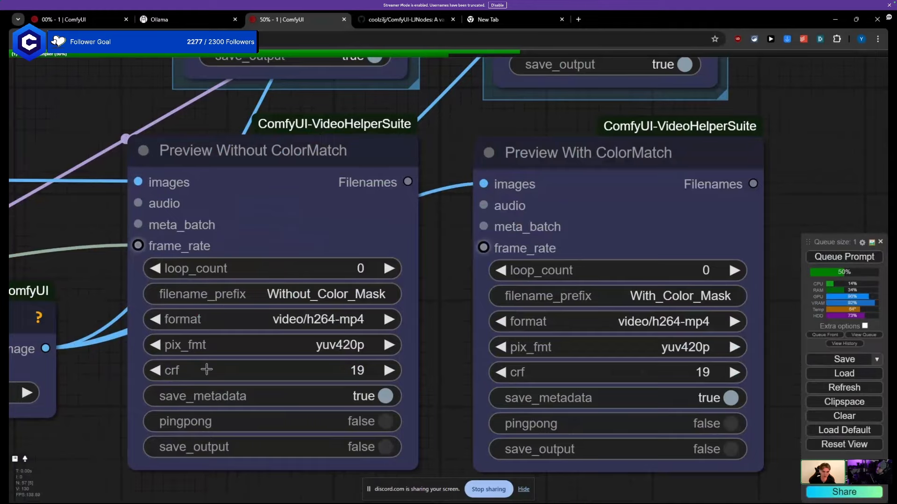
pyautogui.scroll(-10, 206, 370)
pyautogui.scroll(1, 159, 269)
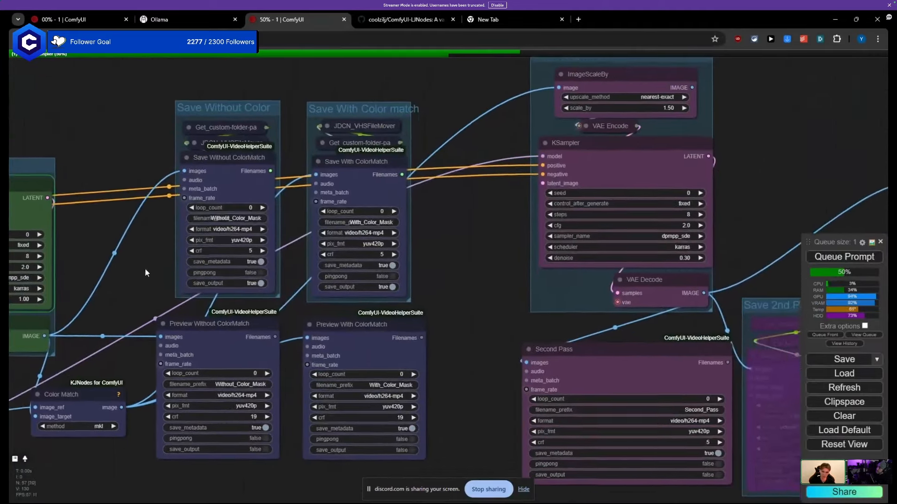
pyautogui.scroll(4, 144, 273)
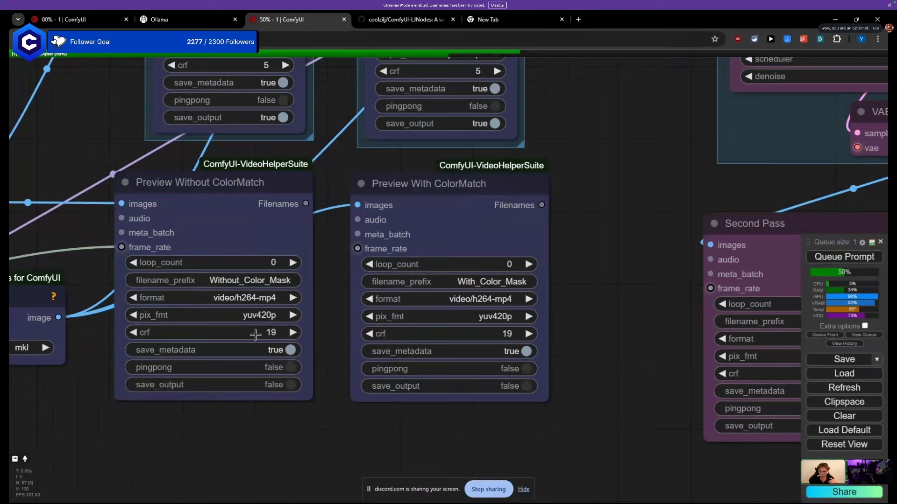
pyautogui.scroll(5, 122, 336)
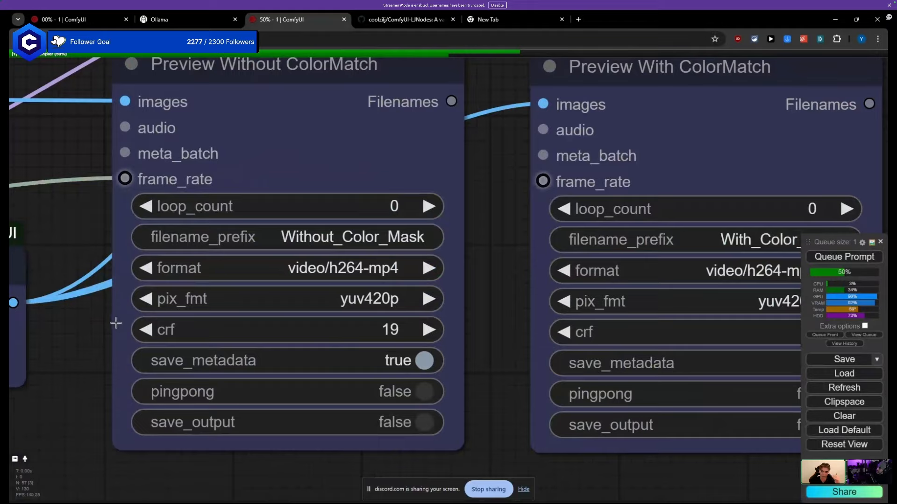
pyautogui.scroll(-7, 112, 322)
# Step: Set the crf of the Preview Without ColorMatch node to 19
pyautogui.click(214, 334)
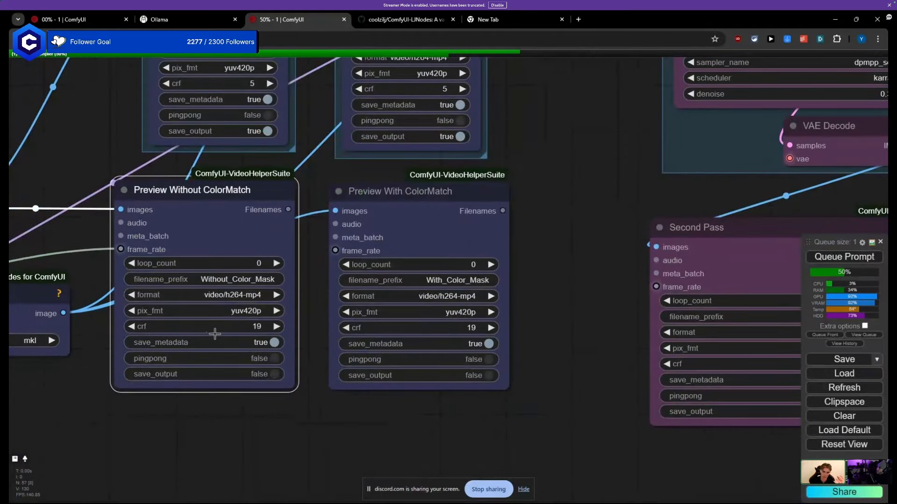
pyautogui.click(220, 323)
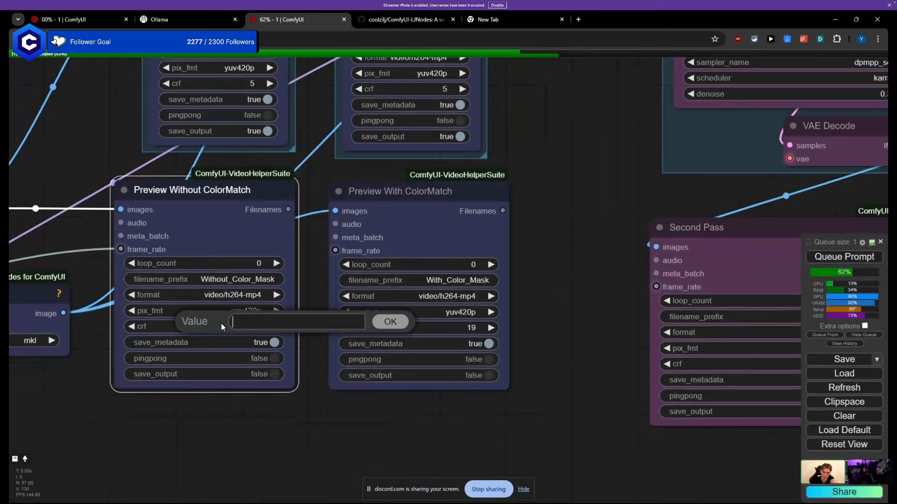
pyautogui.write('19')
pyautogui.press('Return')
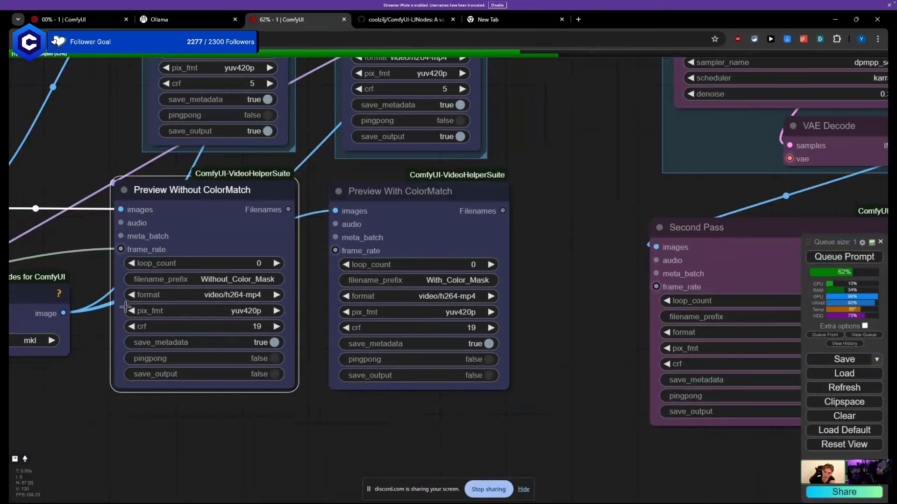
# Step: Review save_output on the Preview Without ColorMatch node, then inspect the crf setting of the Save Without ColorMatch node
pyautogui.scroll(-5, 125, 308)
pyautogui.scroll(3, 169, 318)
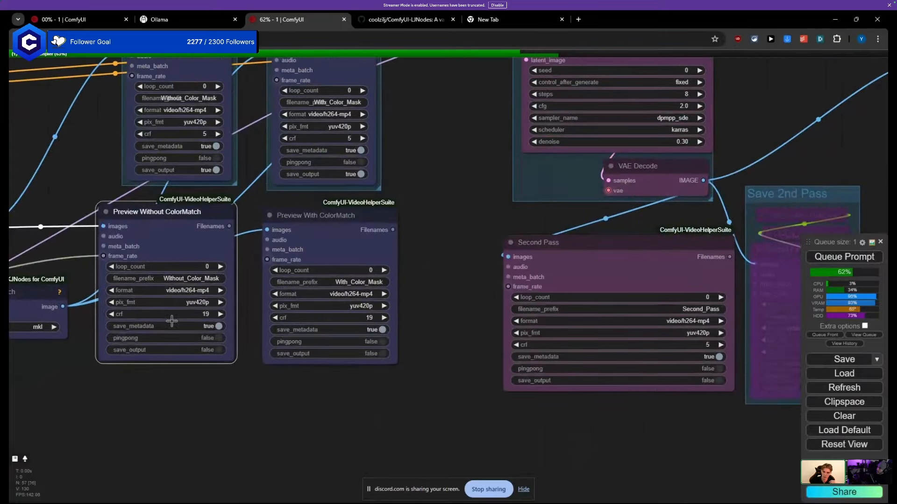
pyautogui.scroll(4, 134, 310)
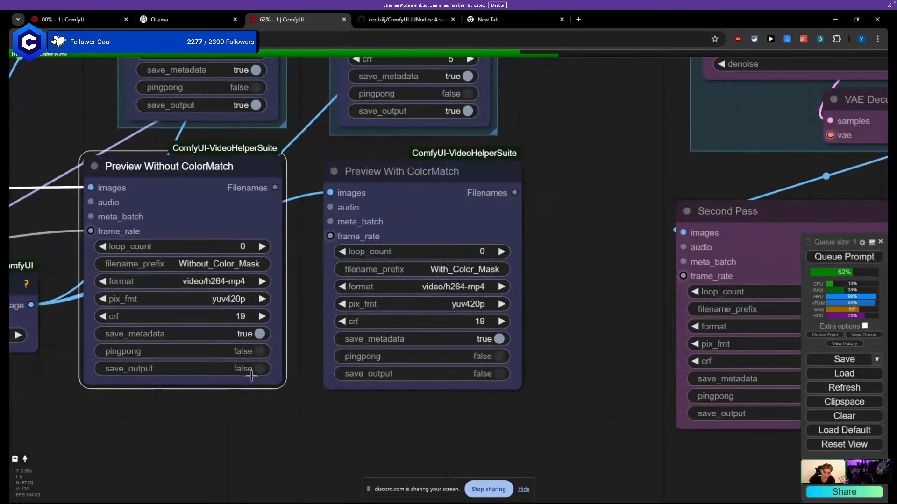
pyautogui.scroll(-3, 227, 366)
pyautogui.scroll(-4, 227, 366)
pyautogui.moveTo(145, 217); pyautogui.dragTo(144, 303)
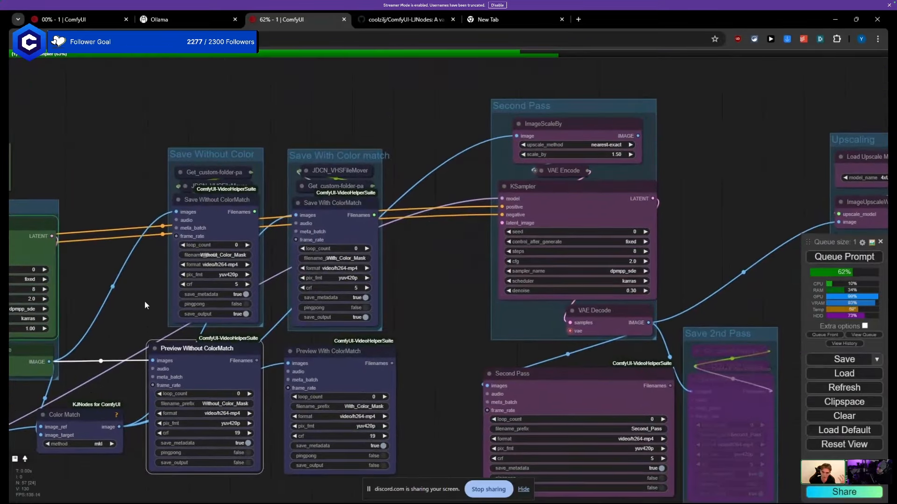
pyautogui.scroll(5, 140, 303)
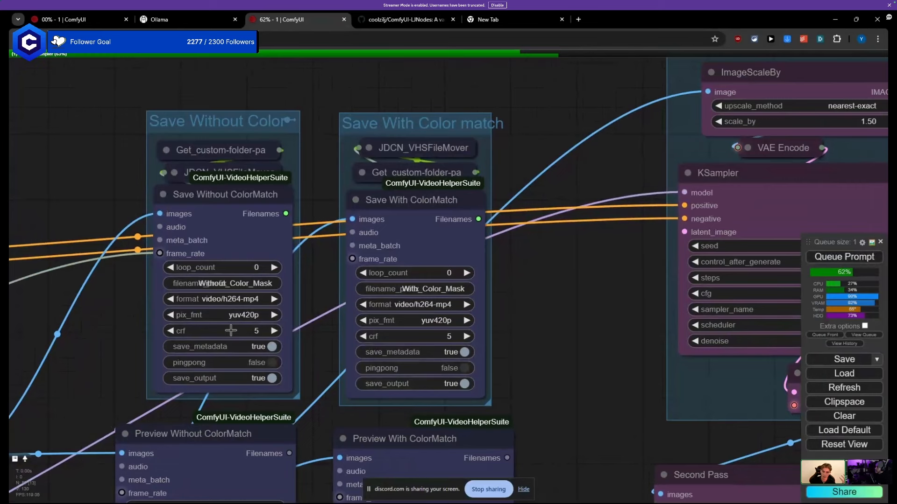
pyautogui.click(174, 331)
pyautogui.click(174, 331)
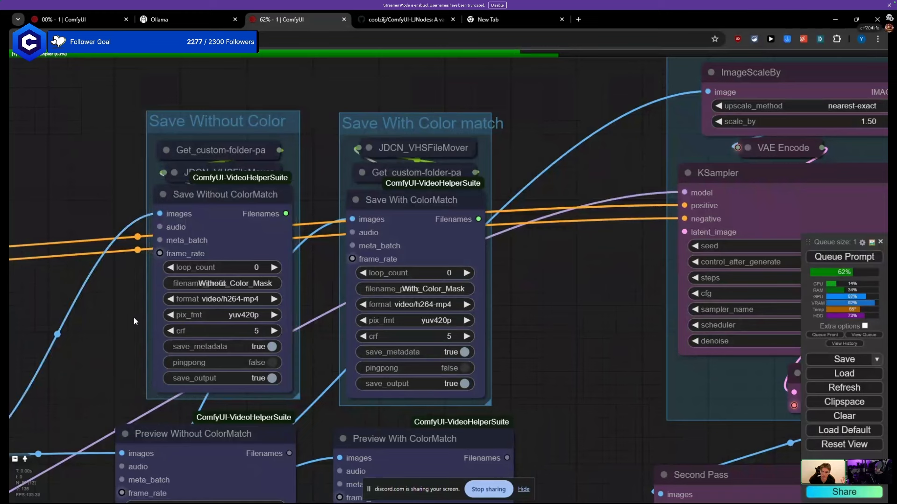
# Step: Change the output format of the Save Without ColorMatch node to video/ProRes and deselect the node
pyautogui.moveTo(212, 214); pyautogui.dragTo(214, 215)
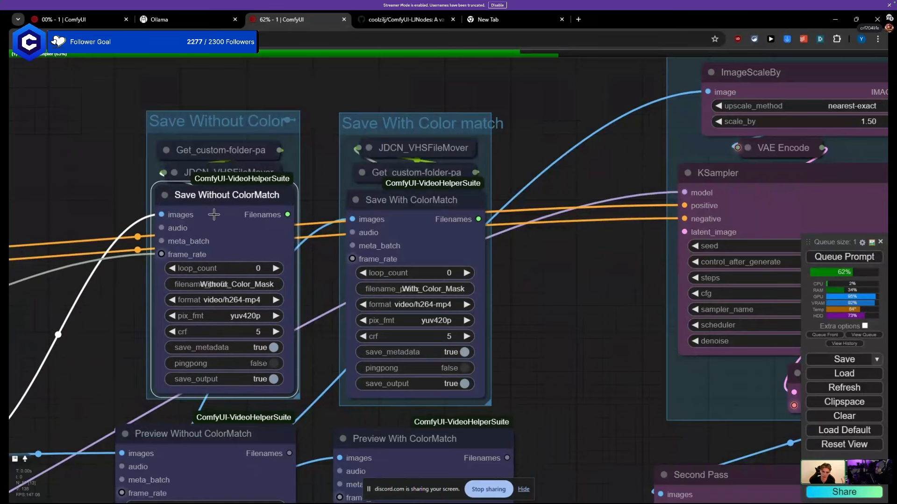
pyautogui.click(228, 303)
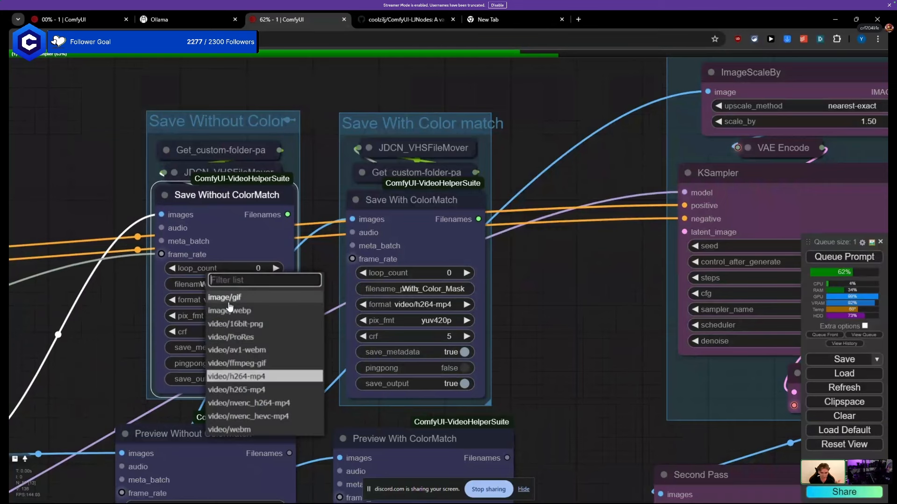
pyautogui.click(246, 340)
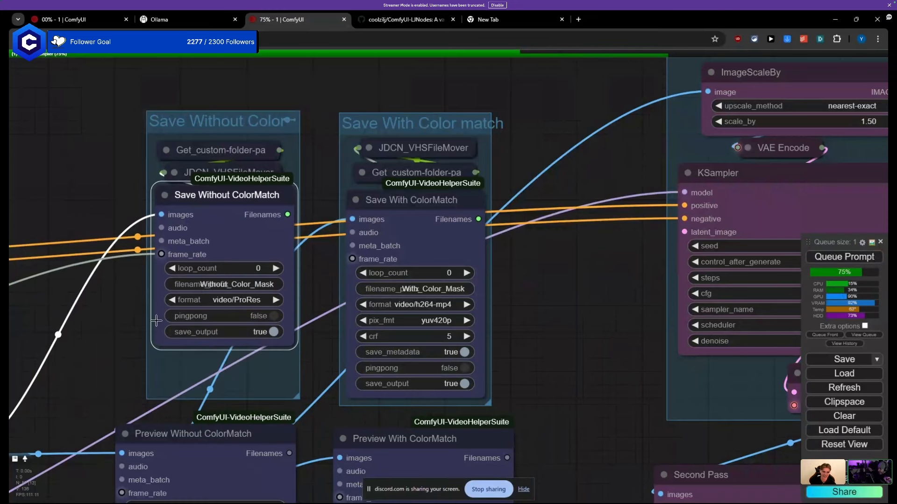
pyautogui.click(105, 309)
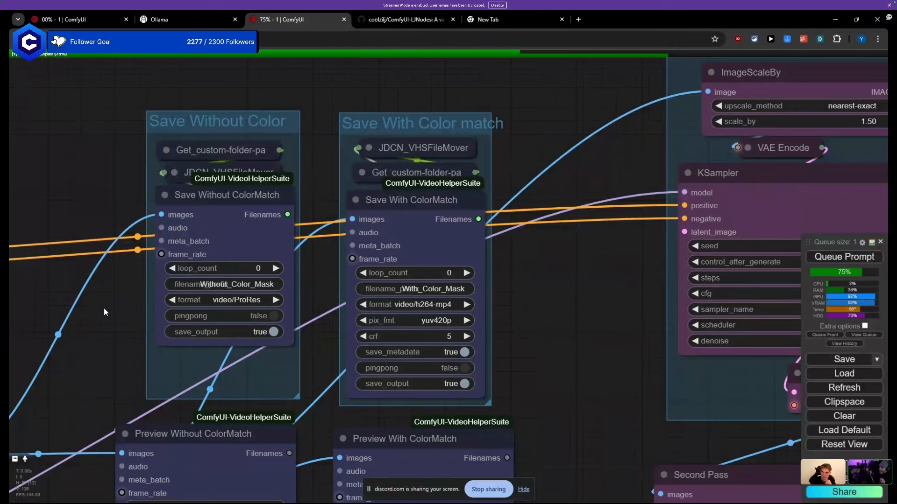
# Step: Follow the run across the First Pass and Save nodes and examine the two ColorMatch preview videos up close
pyautogui.scroll(-11, 103, 308)
pyautogui.moveTo(102, 265); pyautogui.dragTo(341, 239)
pyautogui.scroll(5, 315, 238)
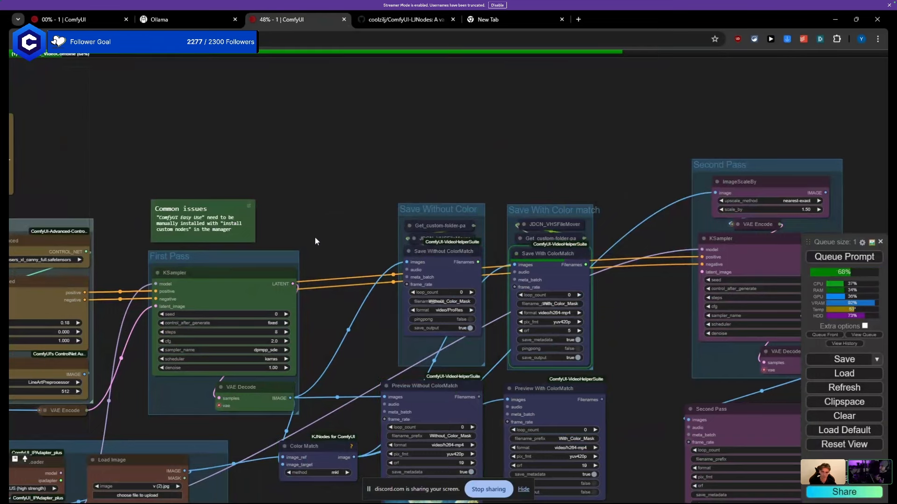
pyautogui.scroll(-5, 314, 237)
pyautogui.scroll(10, 372, 356)
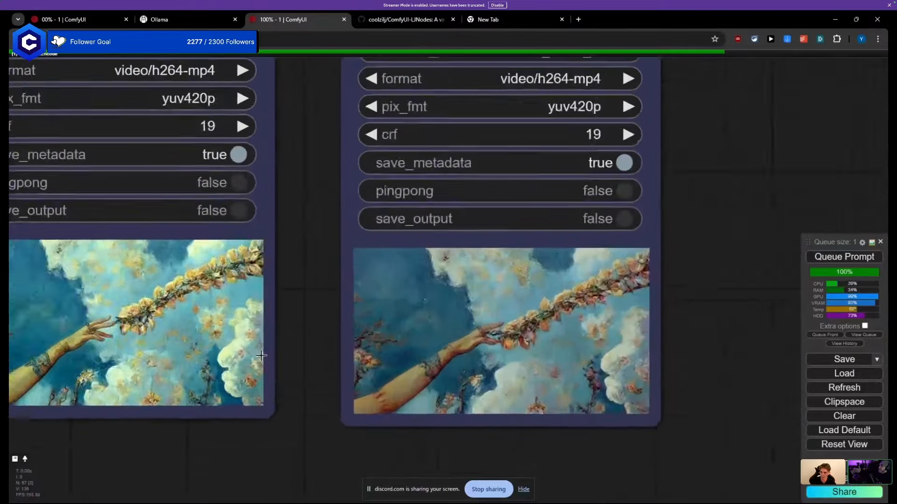
pyautogui.scroll(1, 261, 356)
pyautogui.moveTo(273, 347); pyautogui.dragTo(333, 358)
pyautogui.scroll(-3, 333, 358)
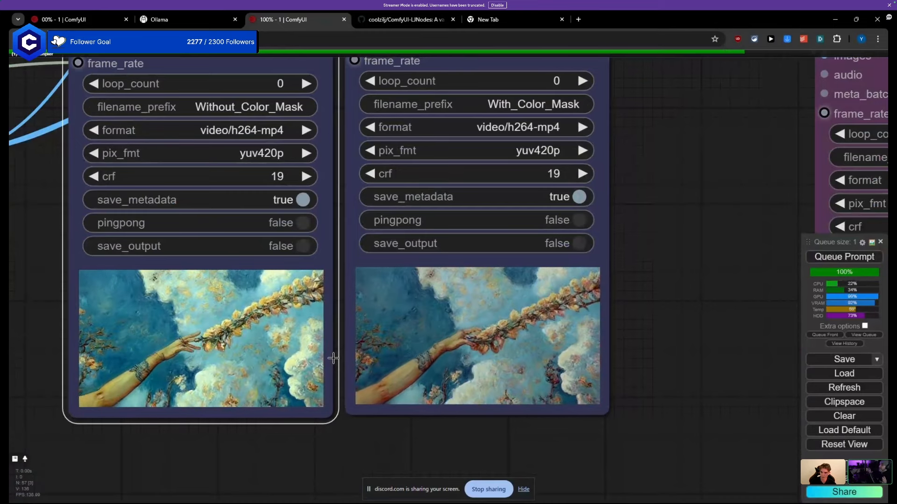
pyautogui.scroll(-5, 334, 358)
# Step: Enlarge the Preview With ColorMatch node to view its video, and shrink it back to its former size
pyautogui.moveTo(450, 349); pyautogui.dragTo(644, 457)
pyautogui.scroll(-4, 440, 410)
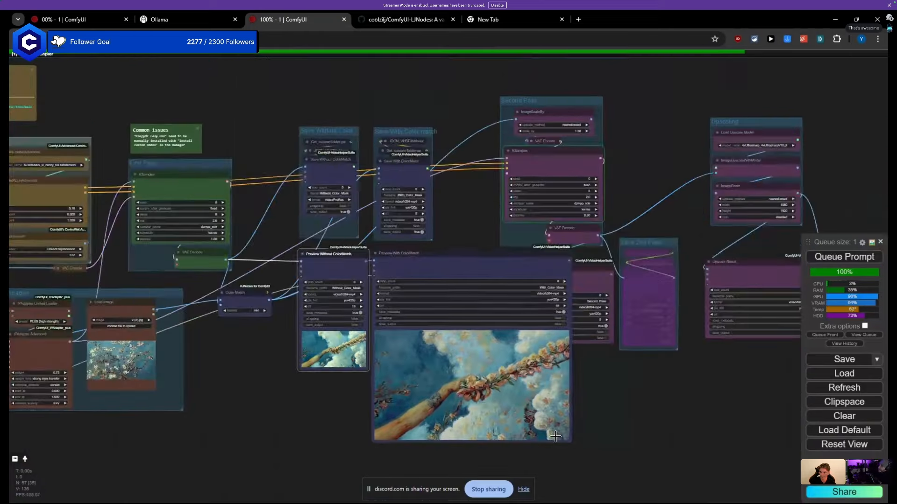
pyautogui.moveTo(570, 442); pyautogui.dragTo(444, 370)
# Step: Nudge the IPAdapter Unified Loader node slightly left, above the IPAdapter Advanced node
pyautogui.moveTo(270, 402); pyautogui.dragTo(678, 362)
pyautogui.moveTo(496, 416); pyautogui.dragTo(611, 424)
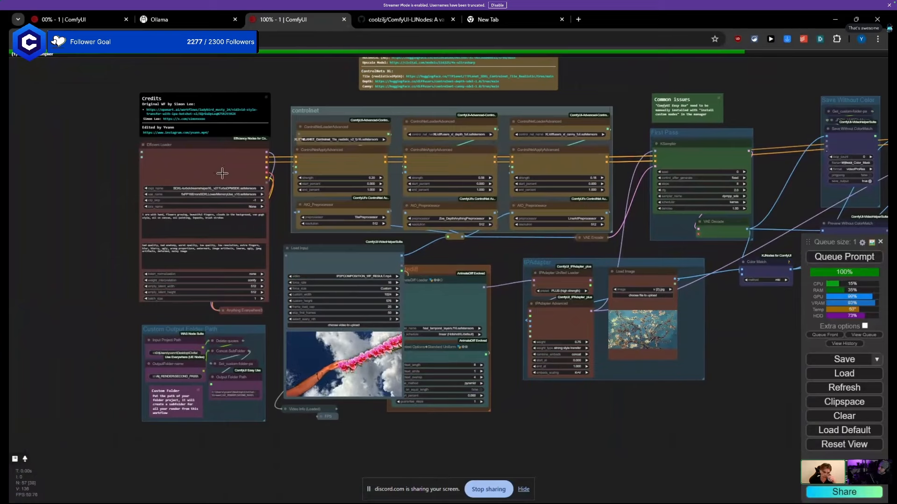
pyautogui.click(216, 158)
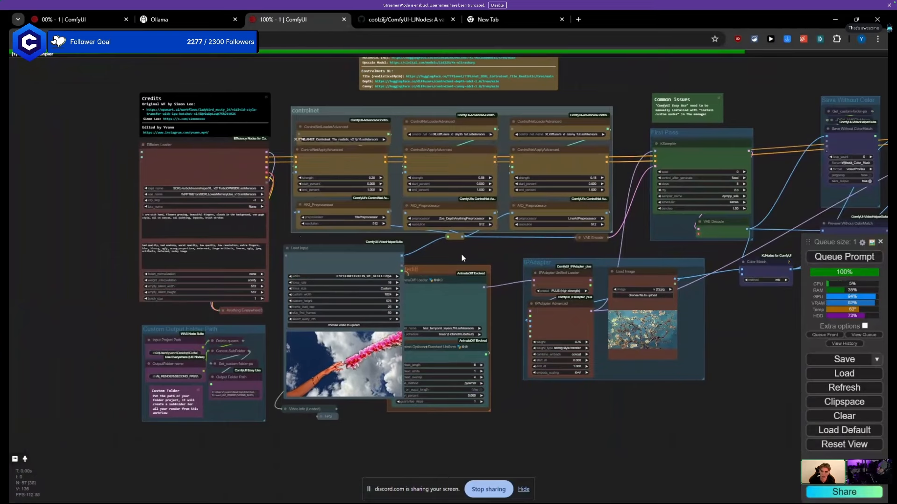
pyautogui.moveTo(461, 253); pyautogui.dragTo(241, 244)
pyautogui.scroll(3, 297, 287)
pyautogui.scroll(2, 299, 291)
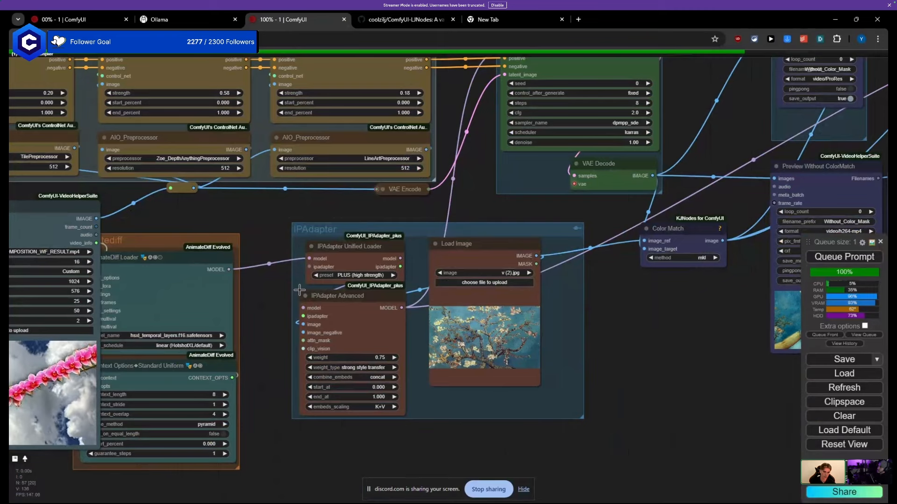
pyautogui.moveTo(268, 298); pyautogui.dragTo(115, 308)
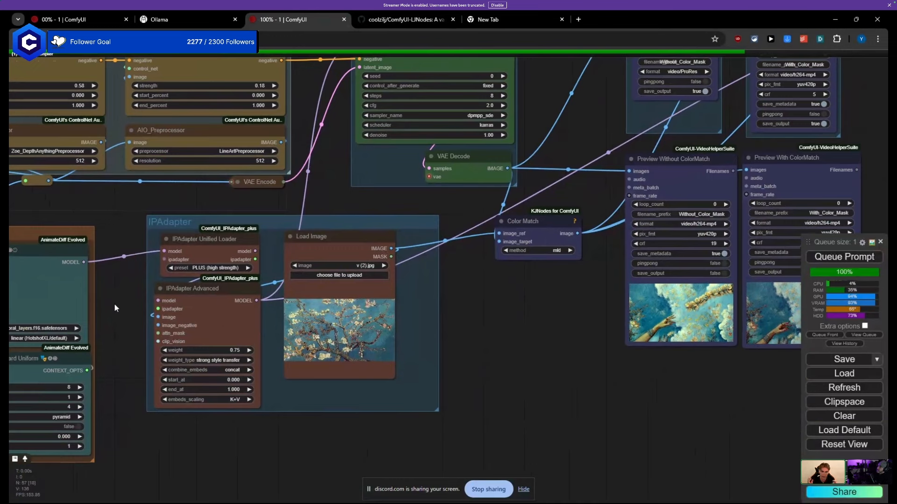
pyautogui.moveTo(181, 239)
pyautogui.mouseDown()
pyautogui.moveTo(140, 234)
pyautogui.moveTo(191, 238)
pyautogui.moveTo(170, 237)
pyautogui.mouseUp()
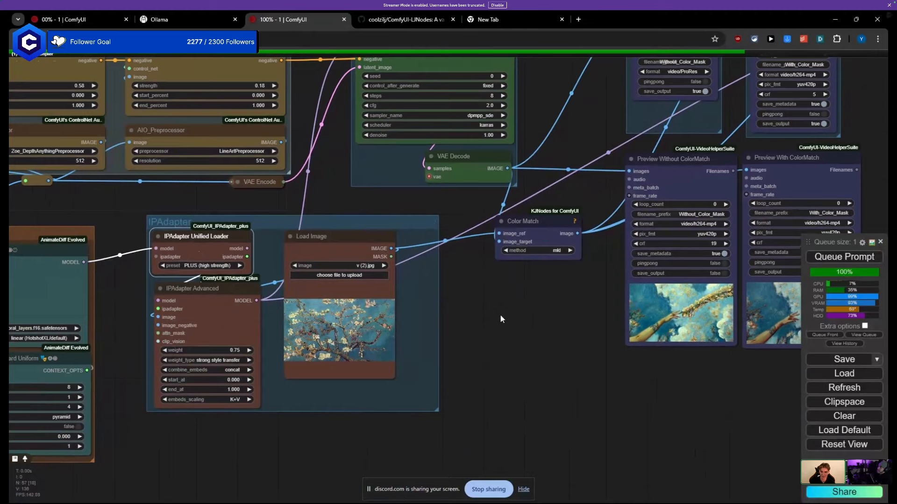
# Step: Enlarge the Preview With ColorMatch and Preview Without ColorMatch nodes and place their videos side by side
pyautogui.moveTo(500, 314); pyautogui.dragTo(109, 326)
pyautogui.scroll(-6, 119, 329)
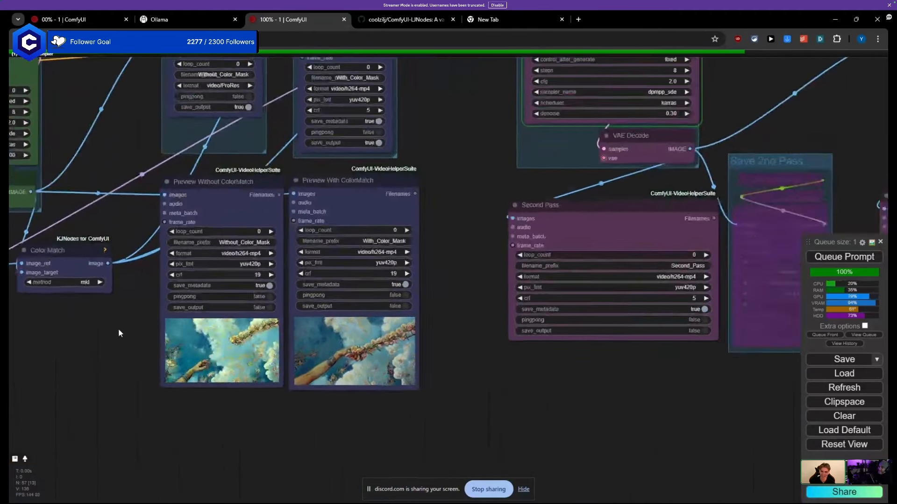
pyautogui.click(275, 339)
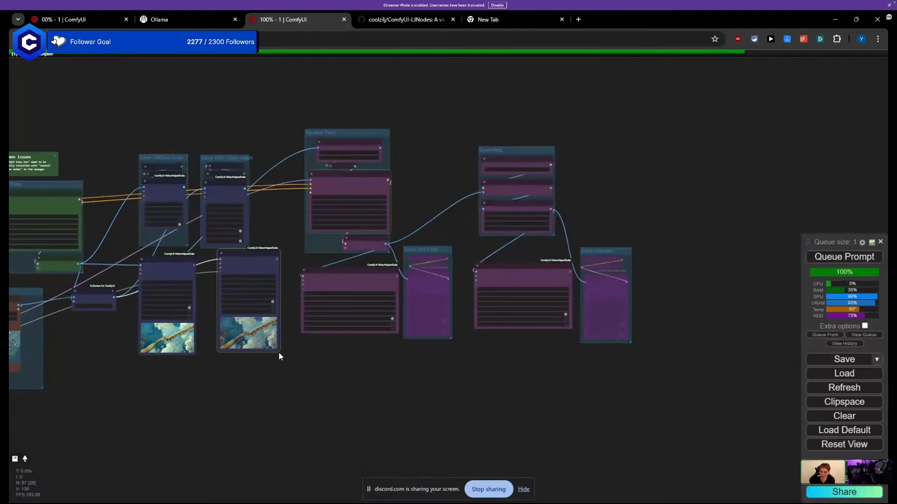
pyautogui.moveTo(279, 352); pyautogui.dragTo(388, 400)
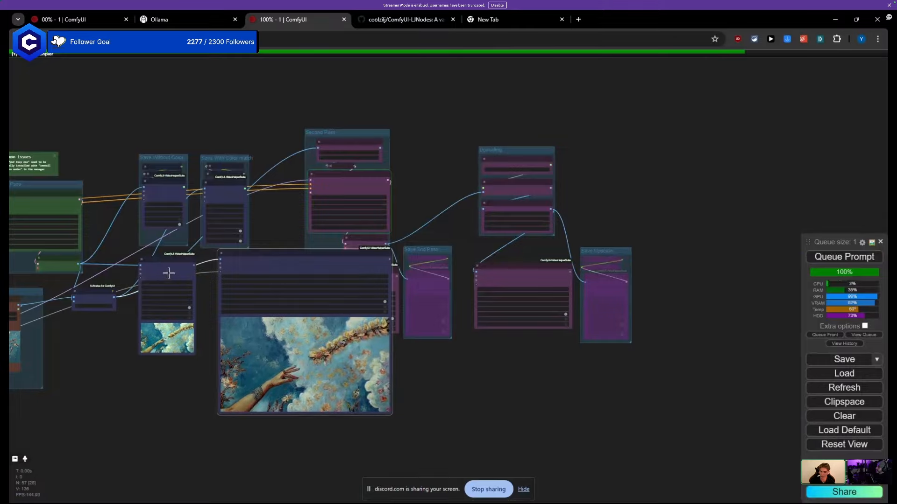
pyautogui.moveTo(168, 273); pyautogui.dragTo(110, 267)
pyautogui.moveTo(138, 348); pyautogui.dragTo(268, 421)
pyautogui.moveTo(186, 262); pyautogui.dragTo(137, 266)
# Step: Uncover the Color Match node and move it just below the IPAdapter group
pyautogui.scroll(3, 95, 259)
pyautogui.scroll(3, 100, 233)
pyautogui.moveTo(99, 234); pyautogui.dragTo(245, 190)
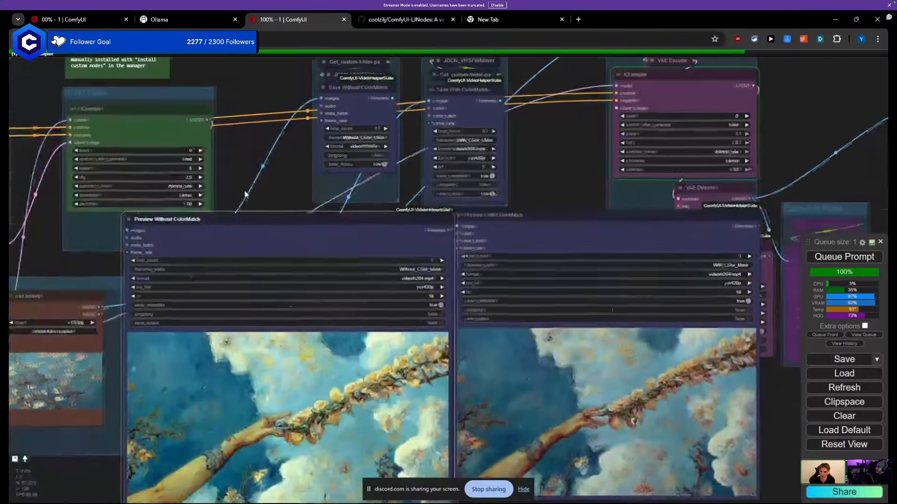
pyautogui.scroll(1, 220, 198)
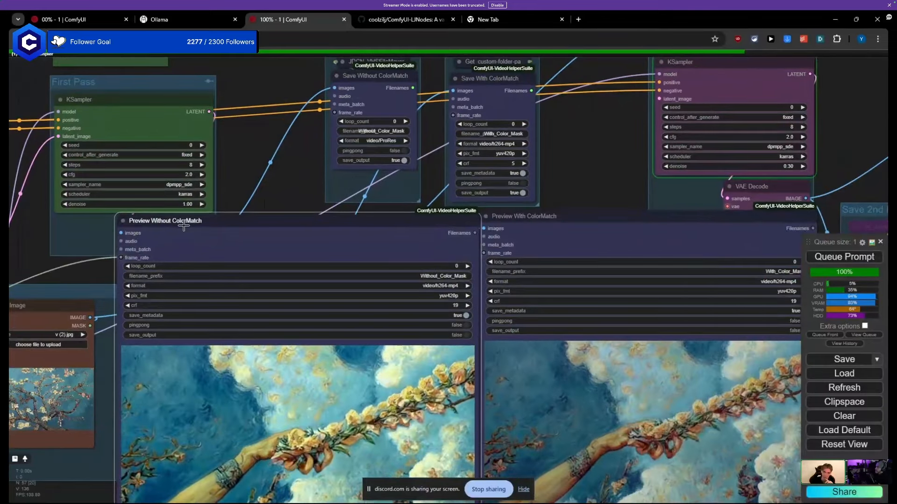
pyautogui.moveTo(223, 224); pyautogui.dragTo(387, 335)
pyautogui.moveTo(484, 348); pyautogui.dragTo(592, 343)
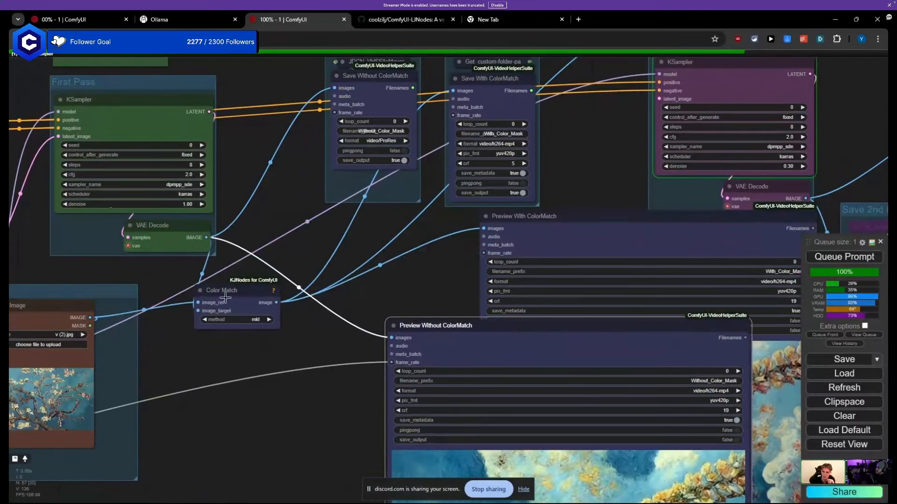
pyautogui.moveTo(275, 311); pyautogui.dragTo(167, 324)
pyautogui.moveTo(230, 389); pyautogui.dragTo(324, 248)
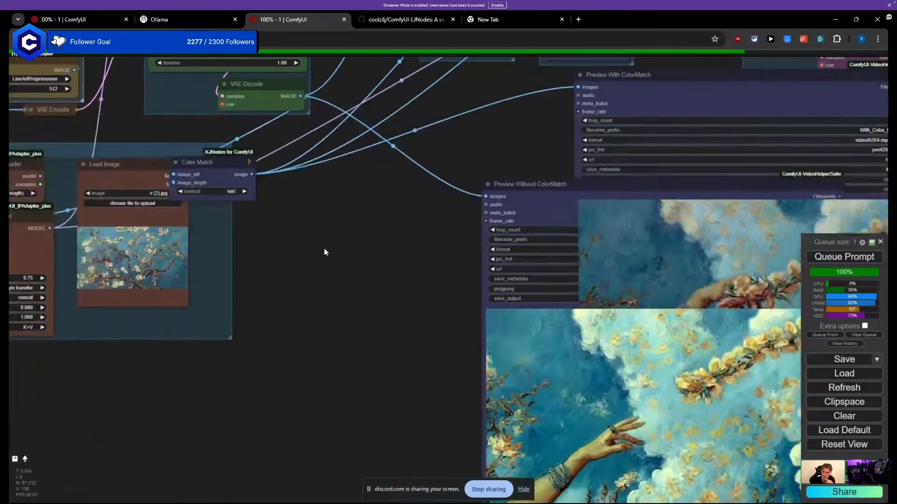
pyautogui.moveTo(215, 173); pyautogui.dragTo(164, 360)
# Step: Arrange the enlarged Preview Without ColorMatch and Preview With ColorMatch nodes side by side, right of the IPAdapter group
pyautogui.moveTo(559, 188); pyautogui.dragTo(295, 140)
pyautogui.scroll(-6, 295, 140)
pyautogui.moveTo(514, 117); pyautogui.dragTo(596, 149)
pyautogui.moveTo(394, 147); pyautogui.dragTo(466, 137)
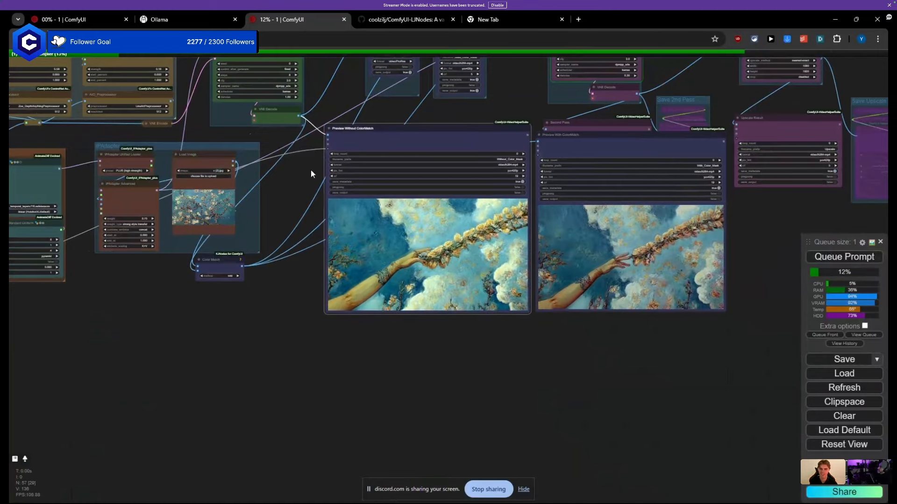
# Step: Examine the colours of the Van Gogh reference painting in the IPAdapter group's Load Image node
pyautogui.moveTo(294, 182); pyautogui.dragTo(321, 178)
pyautogui.scroll(4, 187, 175)
pyautogui.click(151, 242)
pyautogui.scroll(12, 152, 242)
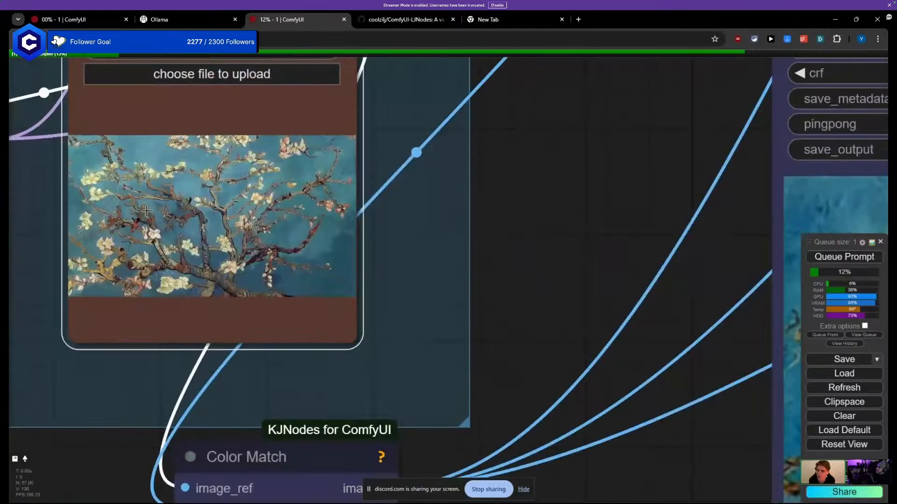
pyautogui.scroll(-5, 147, 211)
pyautogui.scroll(-5, 146, 211)
# Step: Enlarge the Load Image node and place it directly beneath the two ColorMatch previews
pyautogui.moveTo(214, 259); pyautogui.dragTo(422, 332)
pyautogui.moveTo(290, 142); pyautogui.dragTo(686, 388)
pyautogui.moveTo(457, 420); pyautogui.dragTo(137, 340)
pyautogui.moveTo(349, 314)
pyautogui.mouseDown()
pyautogui.moveTo(362, 294)
pyautogui.moveTo(369, 331)
pyautogui.moveTo(357, 236)
pyautogui.moveTo(351, 301)
pyautogui.mouseUp()
pyautogui.scroll(-4, 360, 300)
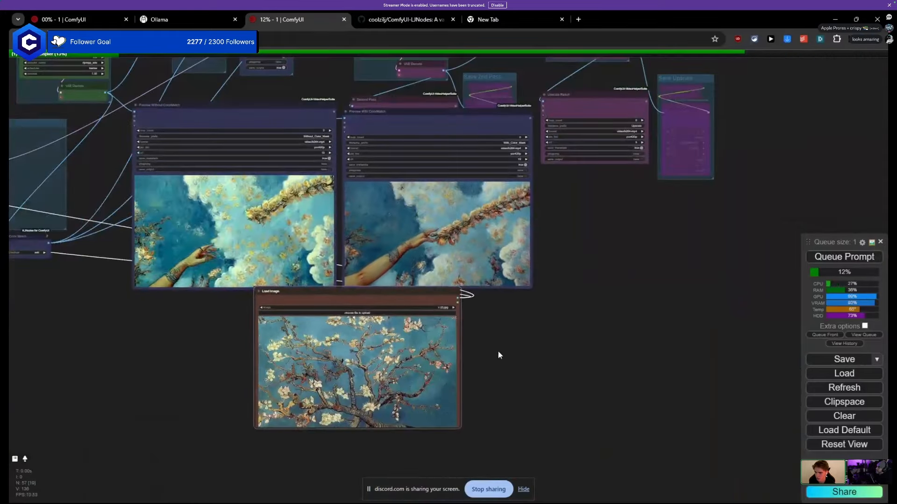
# Step: Compare the reference painting's colours with the previews made with and without color matching
pyautogui.scroll(6, 427, 416)
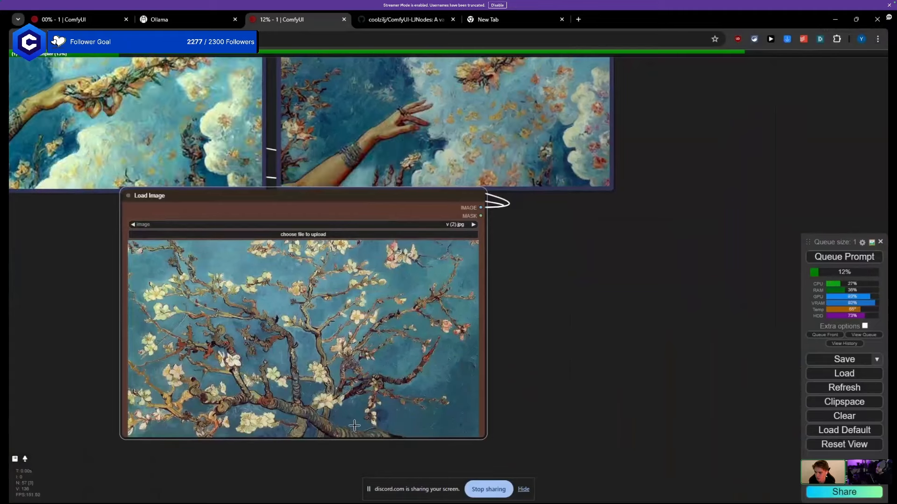
pyautogui.scroll(-6, 444, 420)
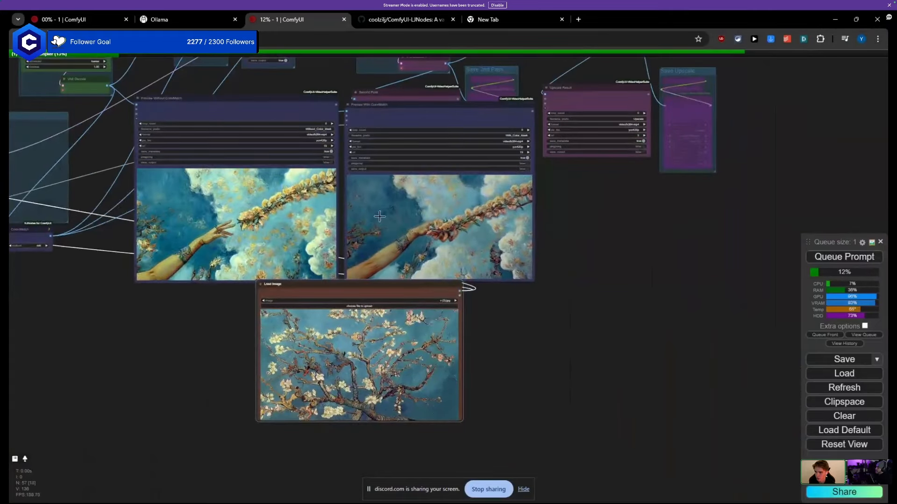
pyautogui.scroll(4, 202, 217)
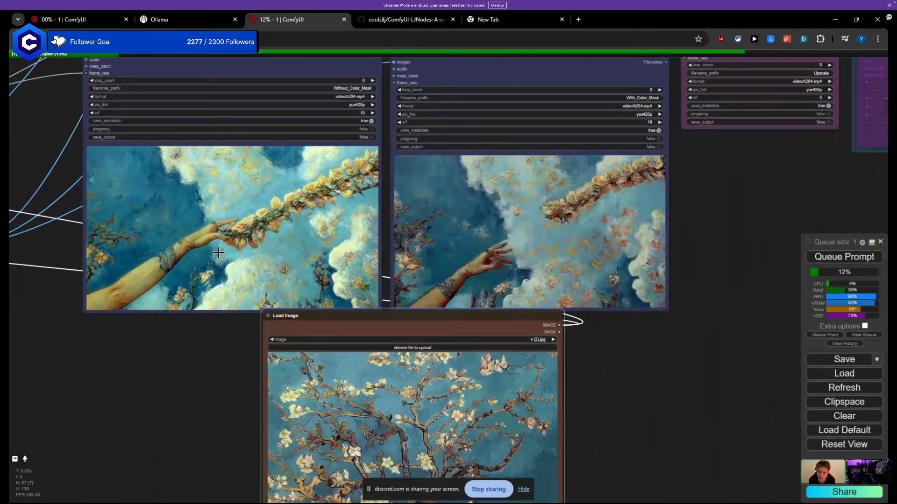
pyautogui.scroll(-3, 337, 290)
pyautogui.scroll(-3, 338, 289)
# Step: Shrink the Load Image node and return it to its place in the IPAdapter group
pyautogui.moveTo(392, 304); pyautogui.dragTo(130, 174)
pyautogui.scroll(8, 131, 188)
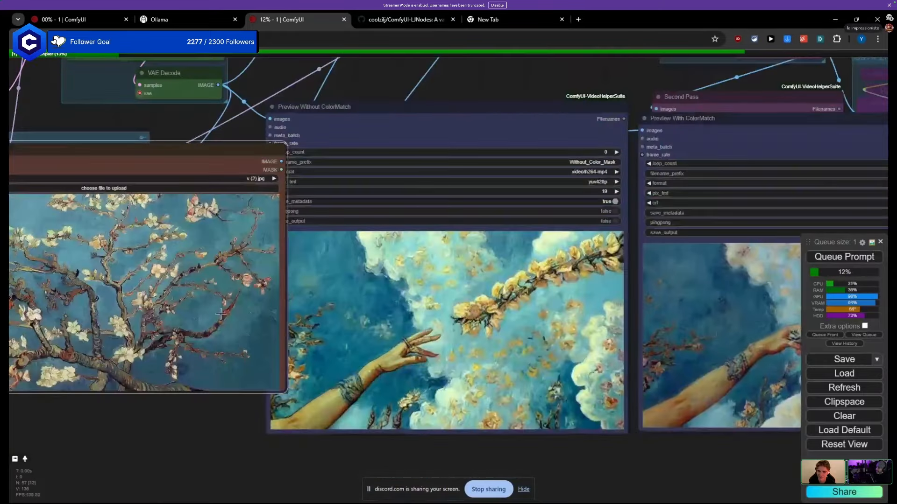
pyautogui.moveTo(282, 390); pyautogui.dragTo(143, 260)
pyautogui.moveTo(233, 265); pyautogui.dragTo(405, 257)
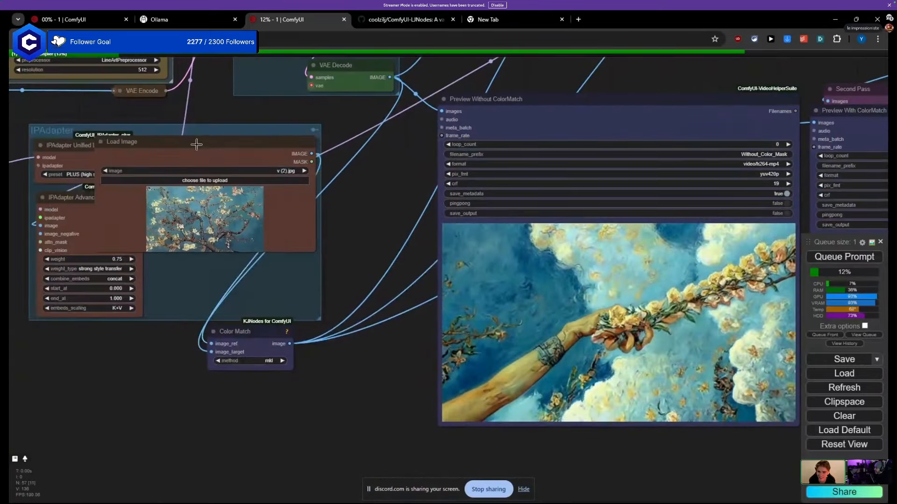
pyautogui.moveTo(201, 152); pyautogui.dragTo(247, 164)
pyautogui.scroll(-8, 247, 165)
pyautogui.moveTo(335, 167); pyautogui.dragTo(275, 188)
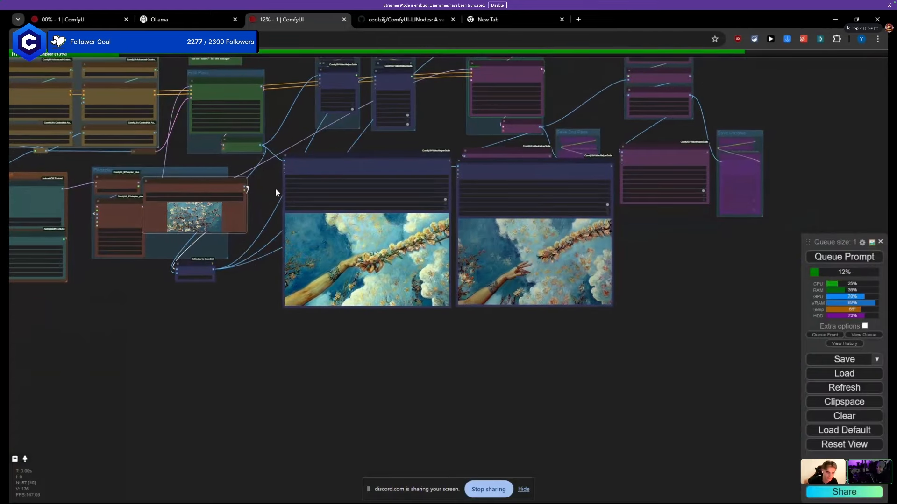
pyautogui.scroll(4, 220, 236)
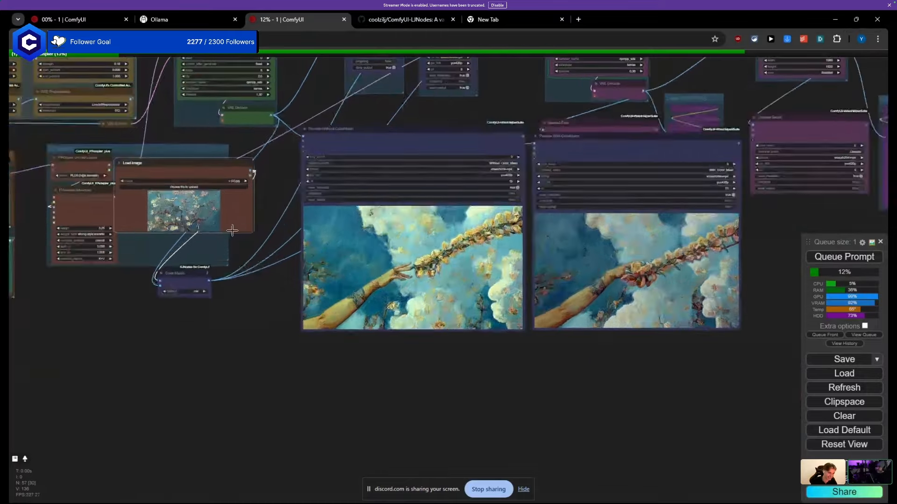
pyautogui.moveTo(215, 238); pyautogui.dragTo(193, 267)
pyautogui.moveTo(141, 160); pyautogui.dragTo(155, 157)
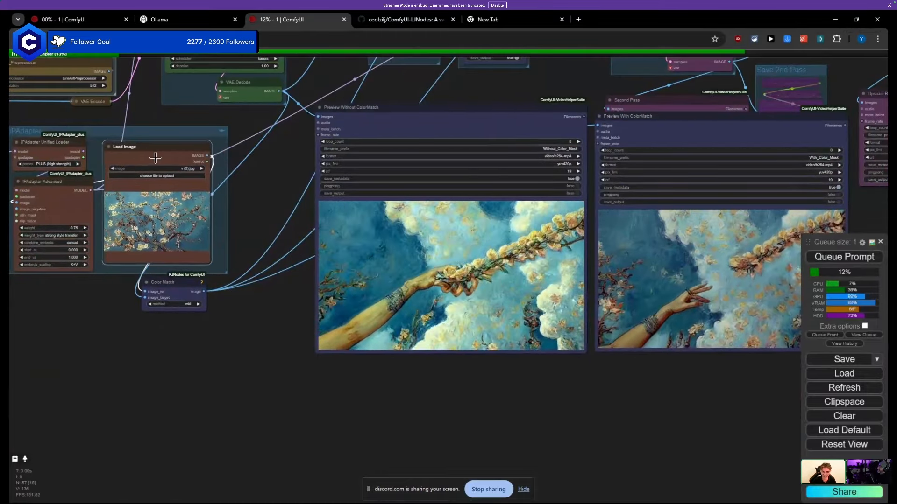
# Step: Lower the Preview Without ColorMatch node and bring the Preview With ColorMatch node in beside it
pyautogui.scroll(-4, 280, 193)
pyautogui.moveTo(273, 194); pyautogui.dragTo(192, 254)
pyautogui.moveTo(298, 202); pyautogui.dragTo(258, 230)
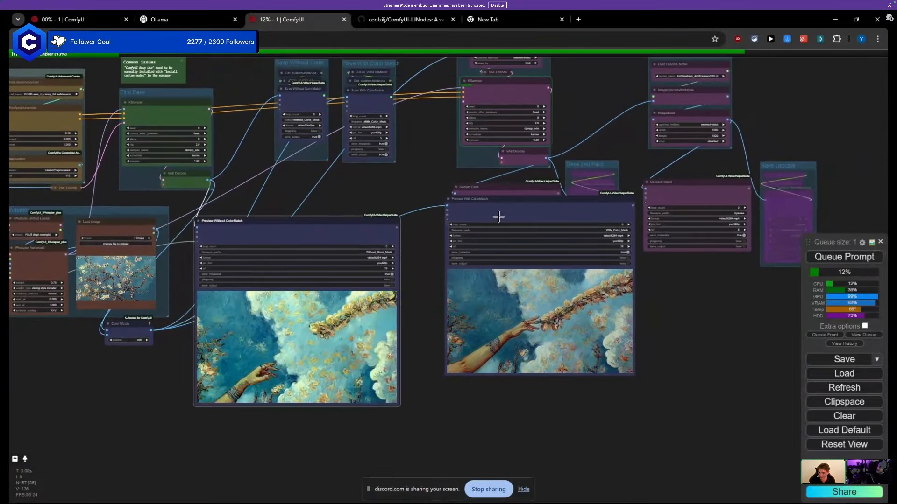
pyautogui.moveTo(498, 216); pyautogui.dragTo(400, 245)
# Step: Move the Preview With ColorMatch node down, below the Preview Without ColorMatch node
pyautogui.moveTo(403, 179); pyautogui.dragTo(331, 181)
pyautogui.scroll(5, 376, 198)
pyautogui.scroll(-7, 346, 231)
pyautogui.scroll(5, 335, 231)
pyautogui.moveTo(278, 264); pyautogui.dragTo(133, 292)
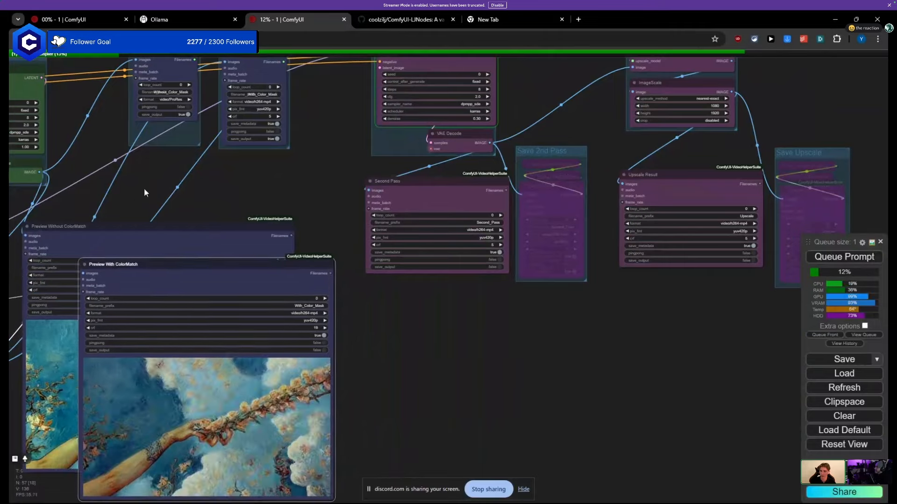
pyautogui.moveTo(144, 187); pyautogui.dragTo(144, 288)
pyautogui.moveTo(240, 167); pyautogui.dragTo(244, 168)
pyautogui.moveTo(256, 257); pyautogui.dragTo(254, 417)
# Step: Shift the Preview Without ColorMatch node to the right, away from the IPAdapter group
pyautogui.scroll(-5, 256, 196)
pyautogui.moveTo(246, 236); pyautogui.dragTo(311, 242)
pyautogui.scroll(6, 255, 282)
pyautogui.scroll(-4, 139, 382)
pyautogui.moveTo(139, 382); pyautogui.dragTo(313, 343)
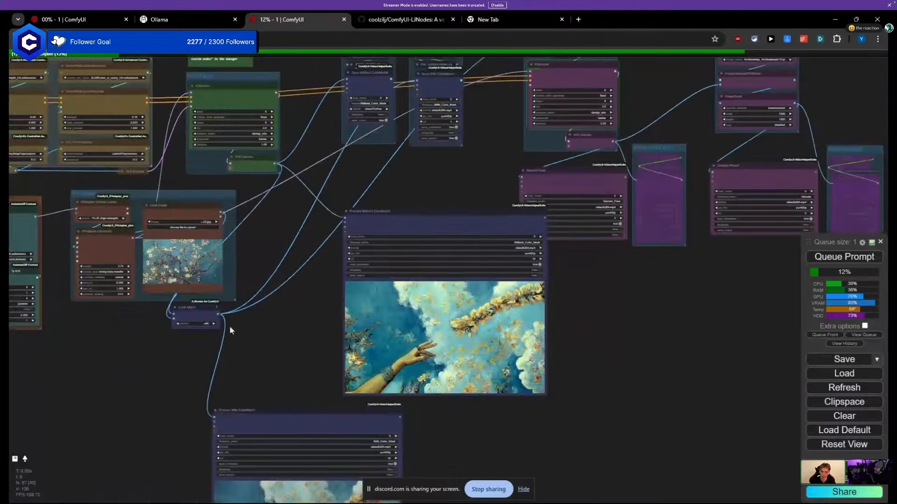
# Step: Move the Color Match node between the IPAdapter group and the Preview Without ColorMatch node, and review its connections
pyautogui.moveTo(214, 309); pyautogui.dragTo(219, 252)
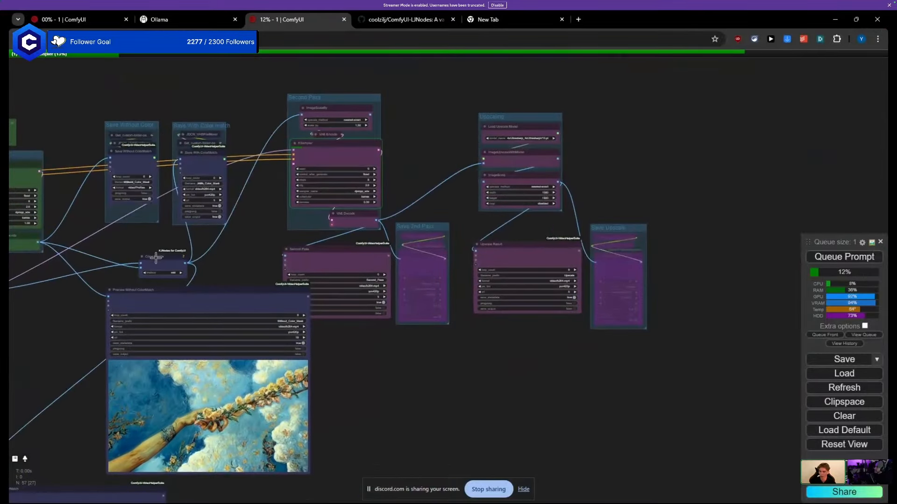
pyautogui.moveTo(161, 257); pyautogui.dragTo(139, 287)
pyautogui.scroll(3, 407, 141)
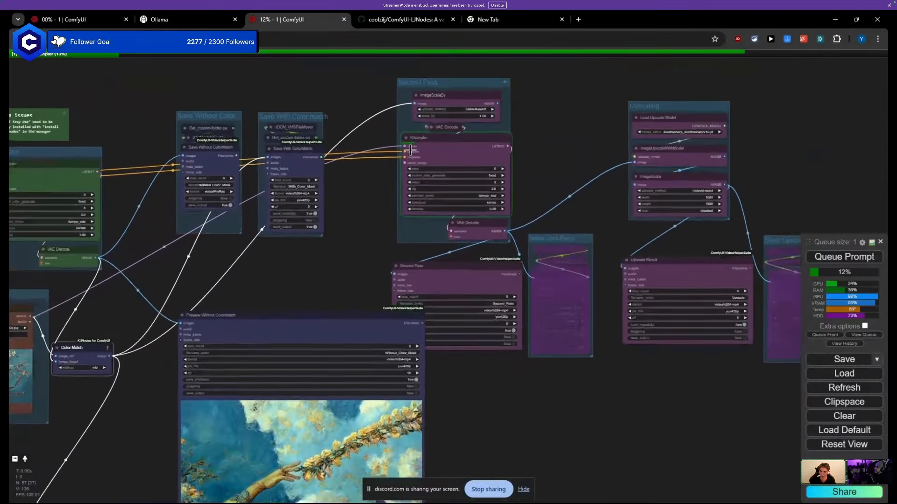
pyautogui.moveTo(230, 277); pyautogui.dragTo(338, 294)
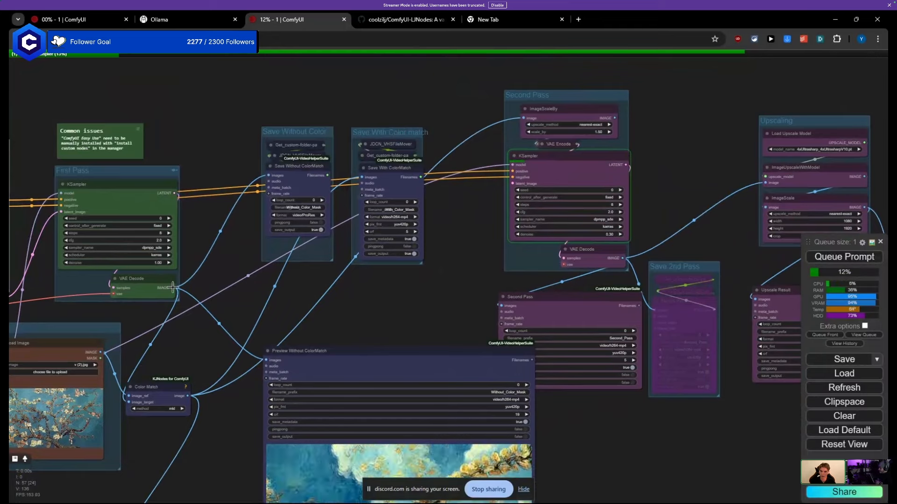
pyautogui.scroll(2, 169, 287)
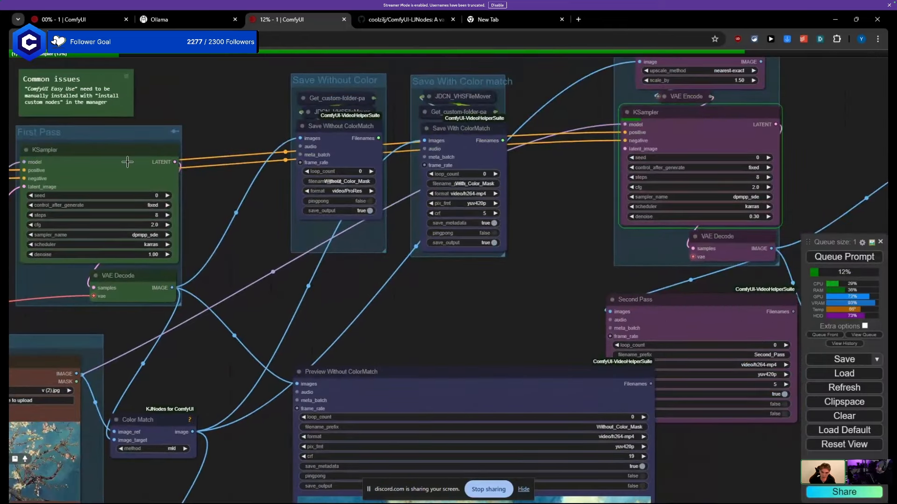
pyautogui.scroll(-5, 233, 216)
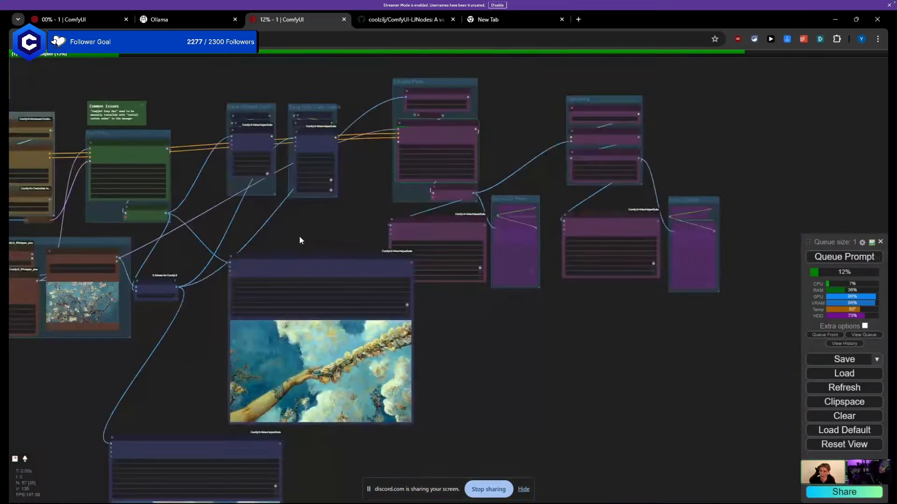
# Step: Shift the sampler node in the Second Pass group slightly toward the save groups
pyautogui.moveTo(299, 240); pyautogui.dragTo(248, 226)
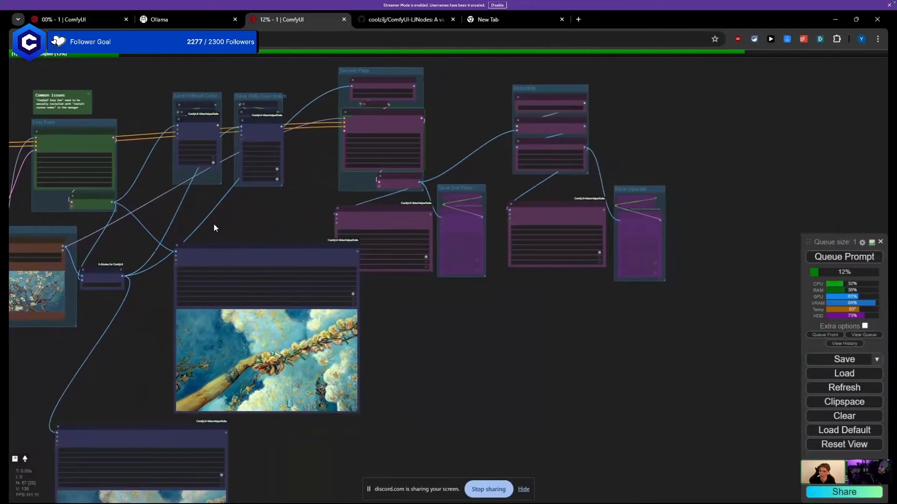
pyautogui.moveTo(384, 127); pyautogui.dragTo(372, 127)
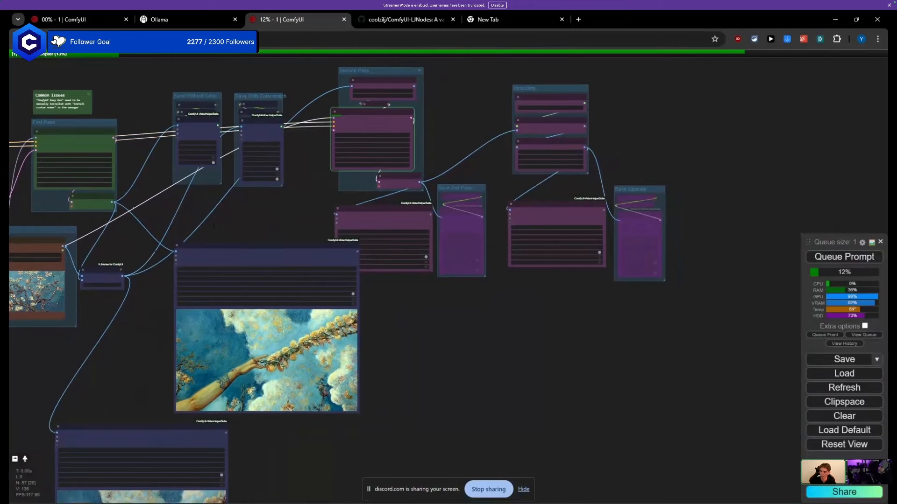
# Step: Switch to File Explorer's EXPERIMENTAL_MASKS window and browse to the Civitai-Stream project folder
pyautogui.moveTo(394, 500)
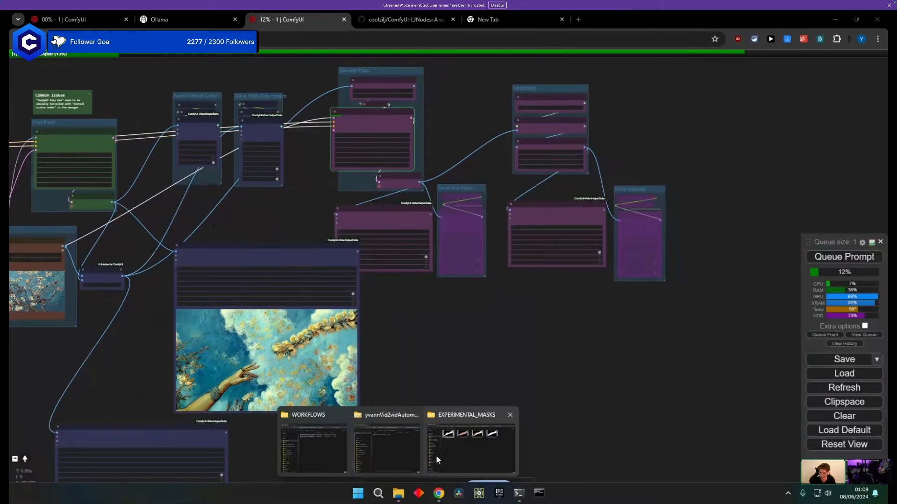
pyautogui.click(436, 457)
pyautogui.moveTo(466, 14); pyautogui.dragTo(536, 83)
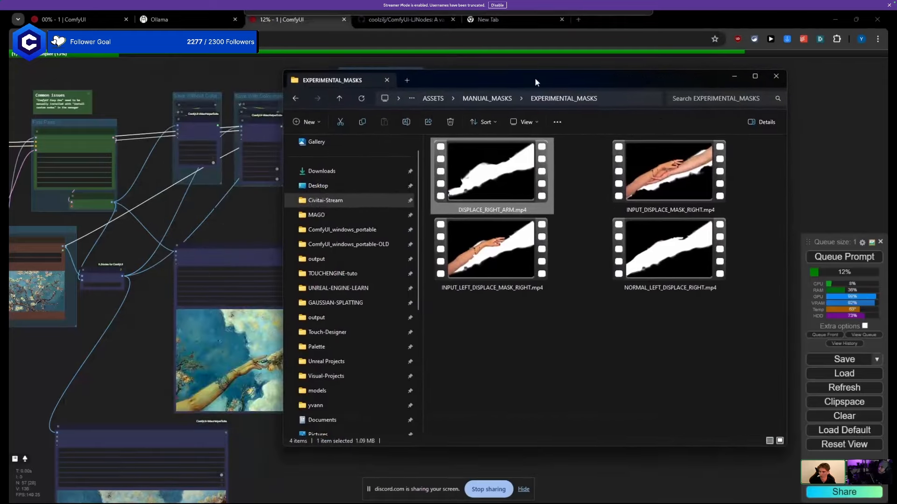
pyautogui.click(436, 100)
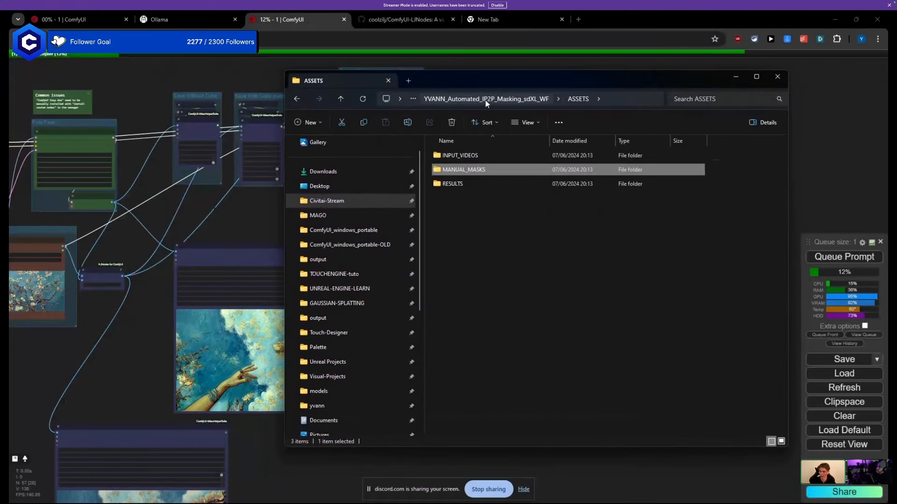
pyautogui.click(517, 99)
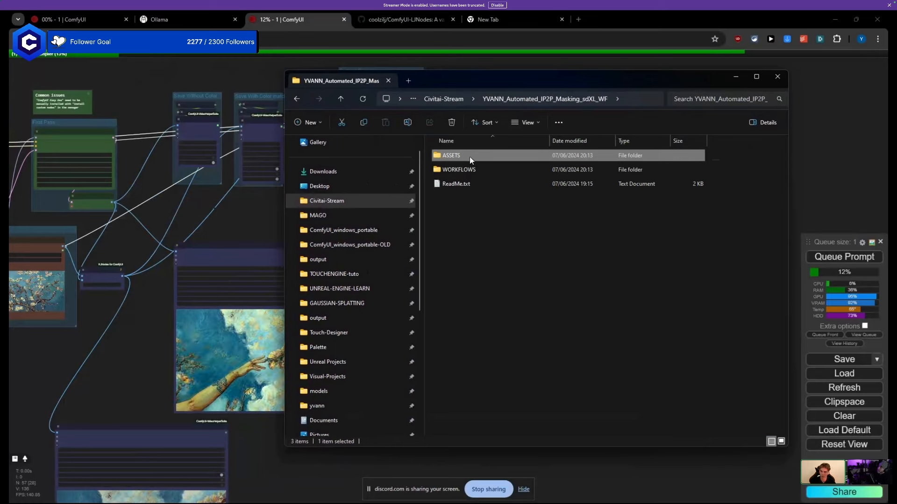
pyautogui.click(338, 186)
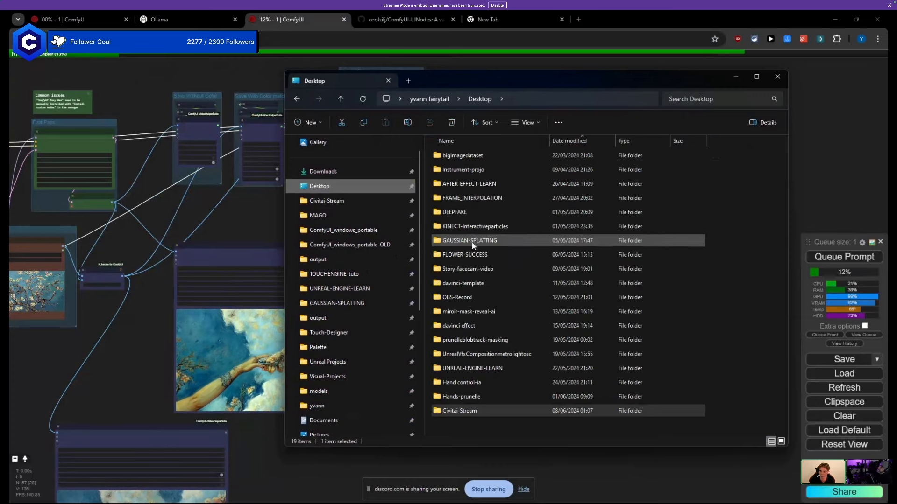
pyautogui.click(336, 201)
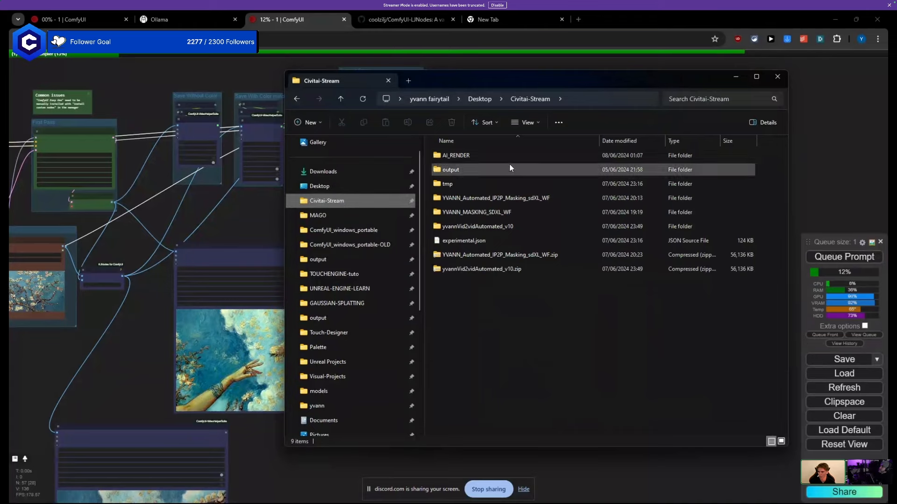
# Step: Return to ComfyUI and enter the desktop's Civitai-Stream folder as the Input Project Path in the Custom Output Folder Path group
pyautogui.moveTo(123, 243); pyautogui.dragTo(547, 225)
pyautogui.moveTo(340, 340); pyautogui.dragTo(603, 349)
pyautogui.scroll(12, 309, 305)
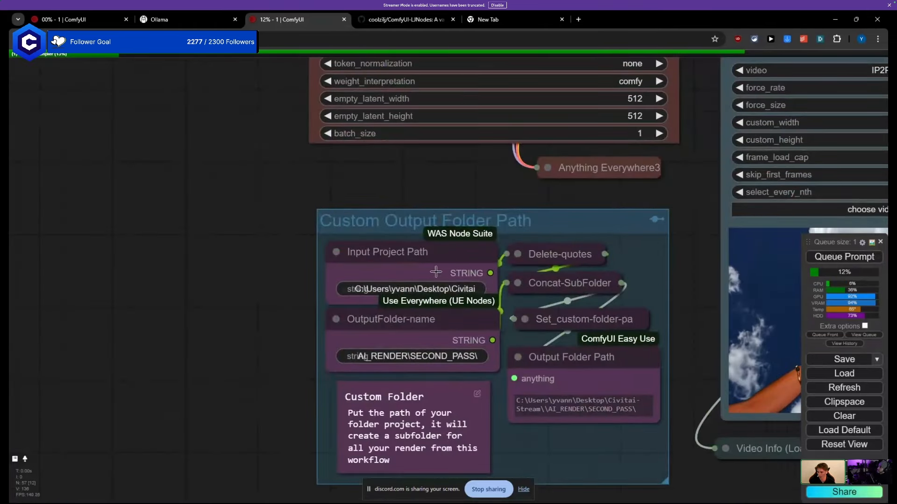
pyautogui.click(411, 289)
pyautogui.write('C:\\Users\\yvann\\Desktop\\Civitai-Stream')
pyautogui.press('Return')
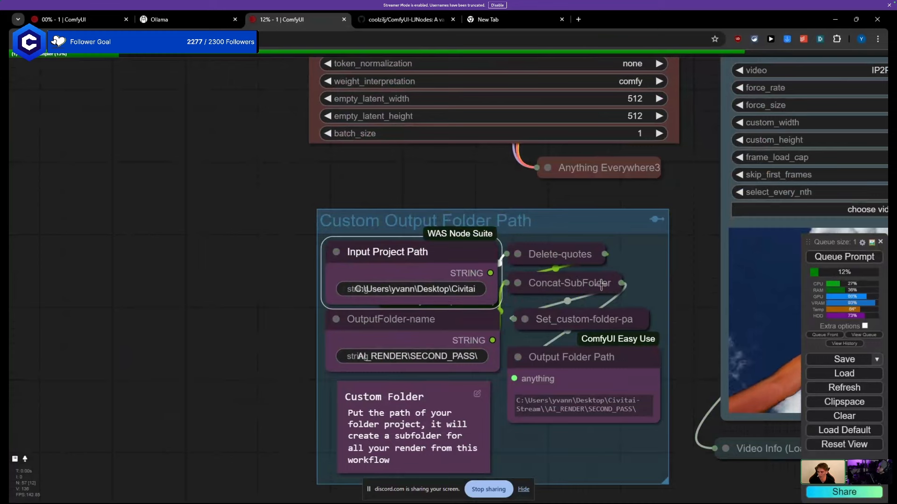
# Step: Switch to File Explorer, look inside the AI_RENDER folder, return to Civitai-Stream and go back to ComfyUI
pyautogui.hotkey('alt', 'Tab')
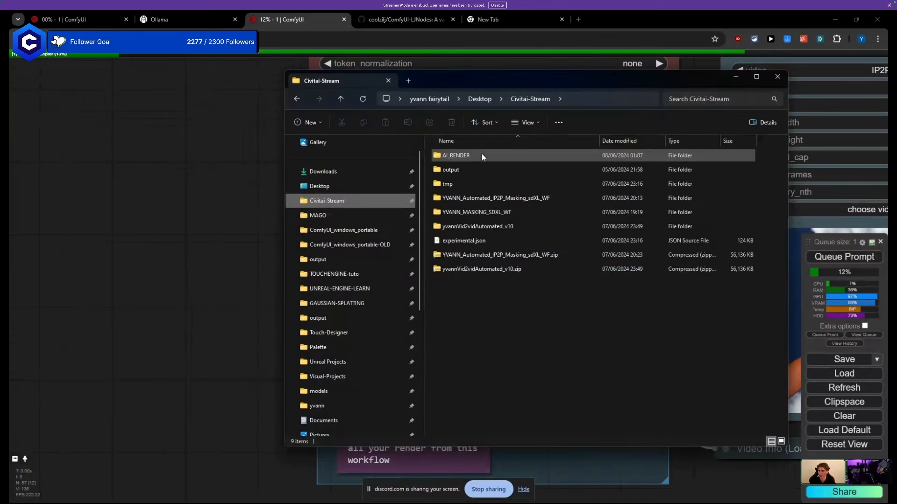
pyautogui.click(468, 155)
pyautogui.doubleClick(468, 155)
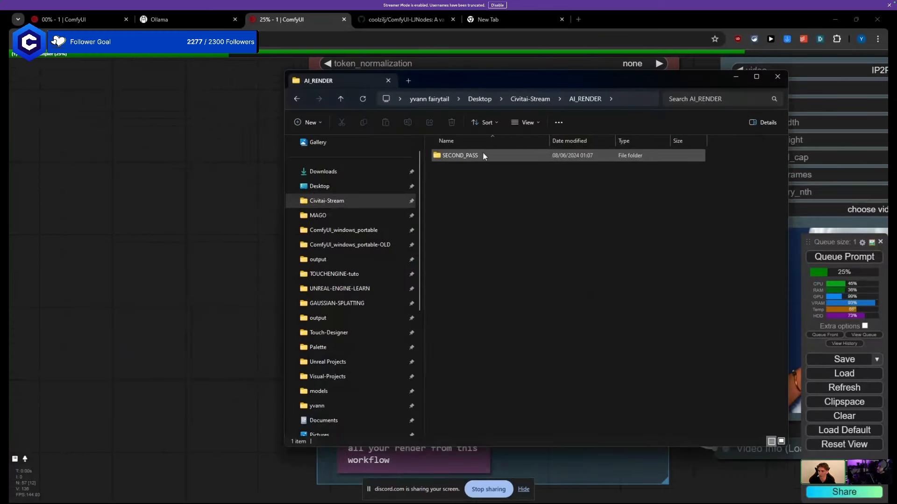
pyautogui.click(525, 100)
pyautogui.click(195, 203)
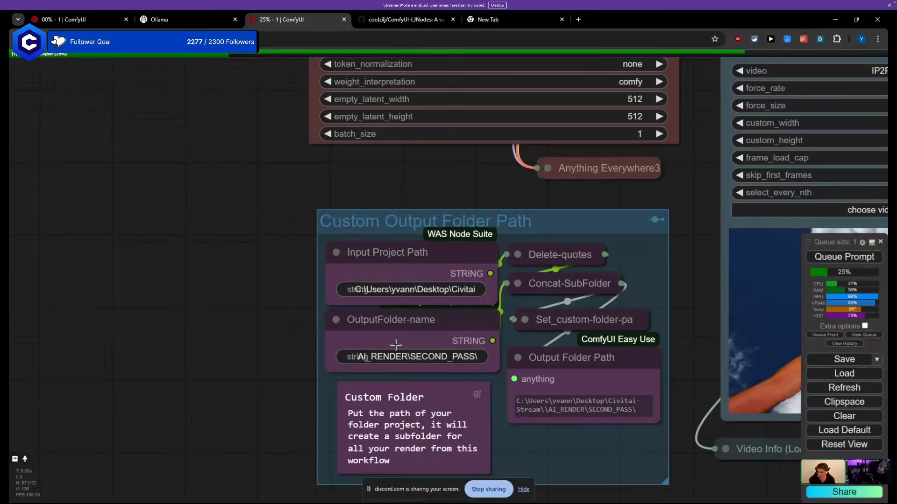
# Step: Open the Input Project Path value, read through the full path and close it without changing it
pyautogui.click(371, 290)
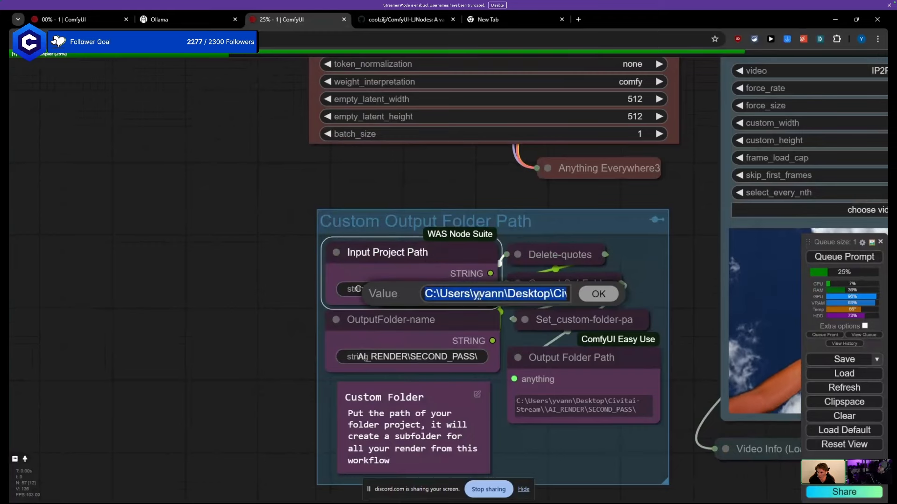
pyautogui.moveTo(476, 295); pyautogui.dragTo(618, 296)
pyautogui.click(602, 294)
# Step: Inspect the rendered files in File Explorer's AI_RENDER\SECOND_PASS folder with larger thumbnails, show the full folder path and minimize the window
pyautogui.hotkey('alt', 'Tab')
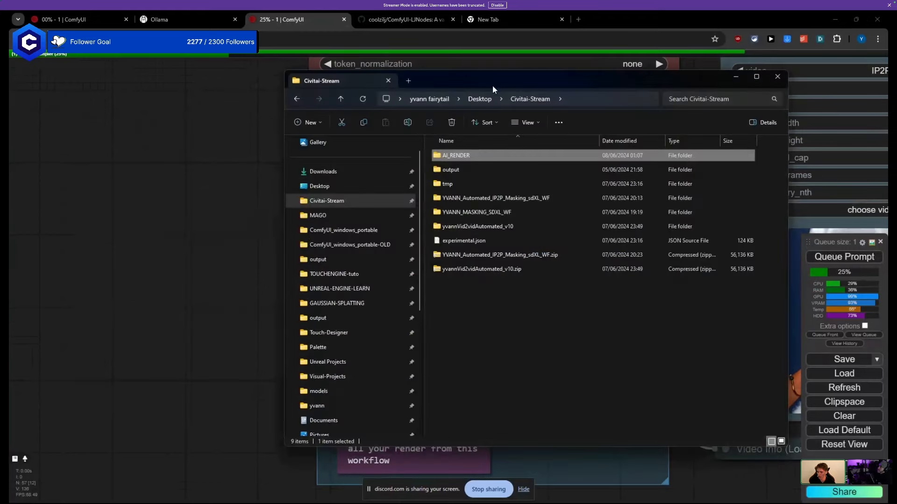
pyautogui.doubleClick(458, 157)
pyautogui.doubleClick(472, 154)
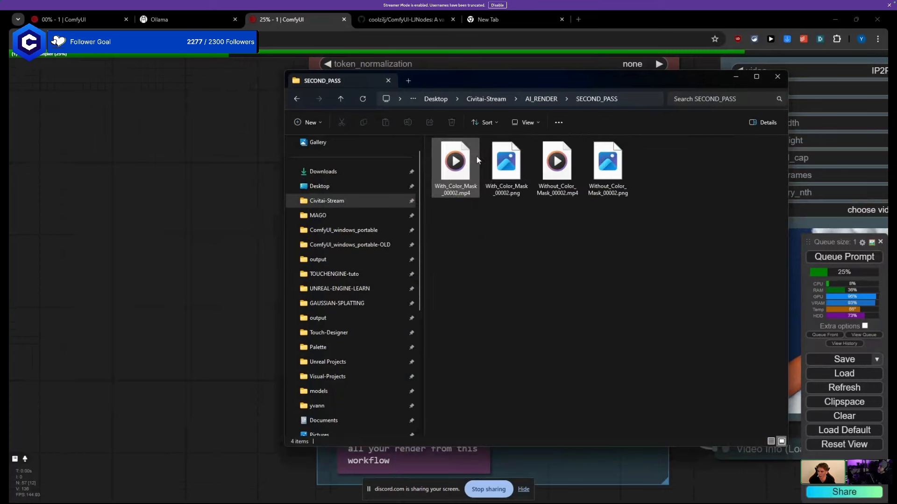
pyautogui.scroll(3, 524, 171)
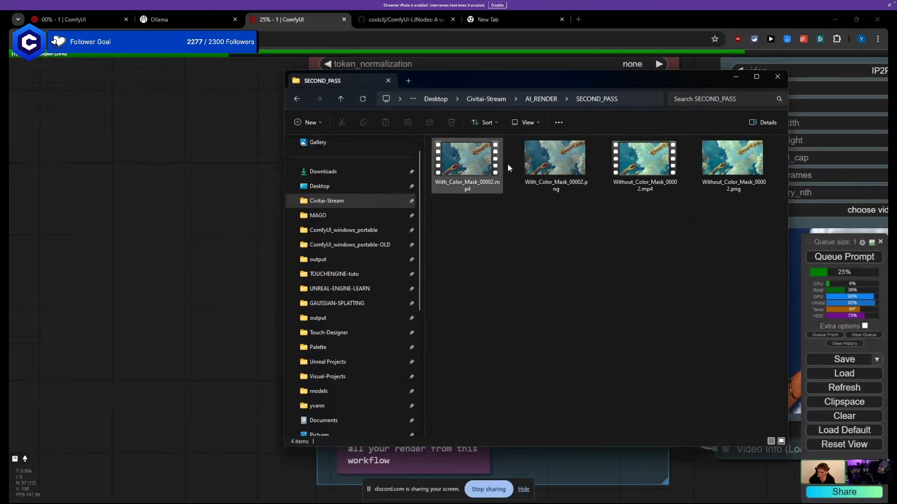
pyautogui.click(637, 103)
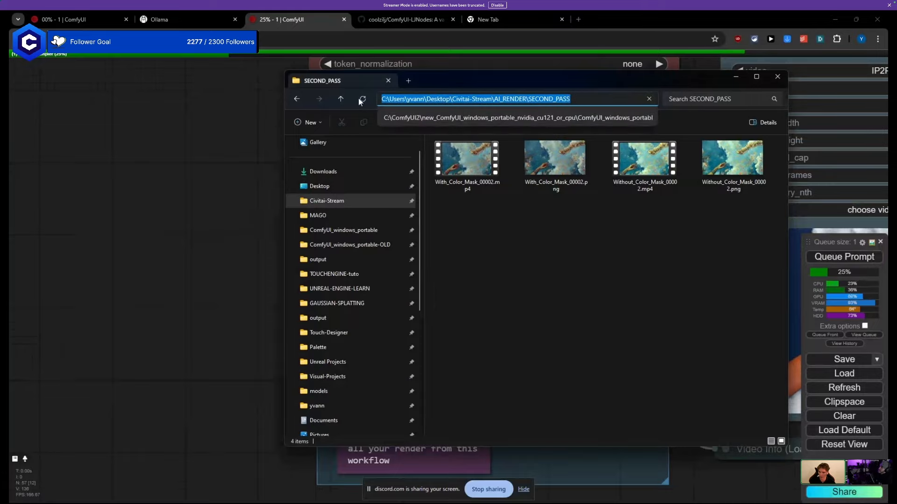
pyautogui.click(735, 77)
# Step: Review the SDXL workflow from the Custom Output Folder Path group to the save groups and preview nodes
pyautogui.scroll(-6, 275, 187)
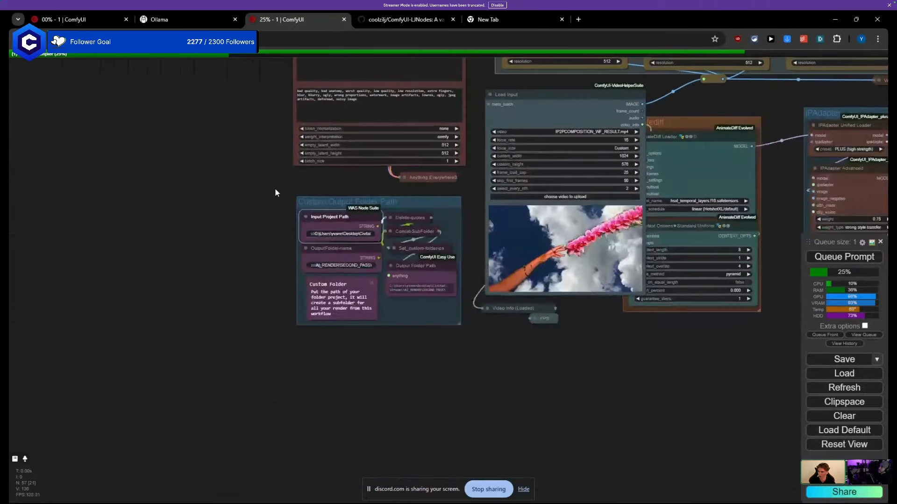
pyautogui.moveTo(275, 189); pyautogui.dragTo(99, 217)
pyautogui.scroll(-5, 99, 218)
pyautogui.moveTo(394, 283); pyautogui.dragTo(157, 361)
pyautogui.moveTo(335, 254); pyautogui.dragTo(157, 259)
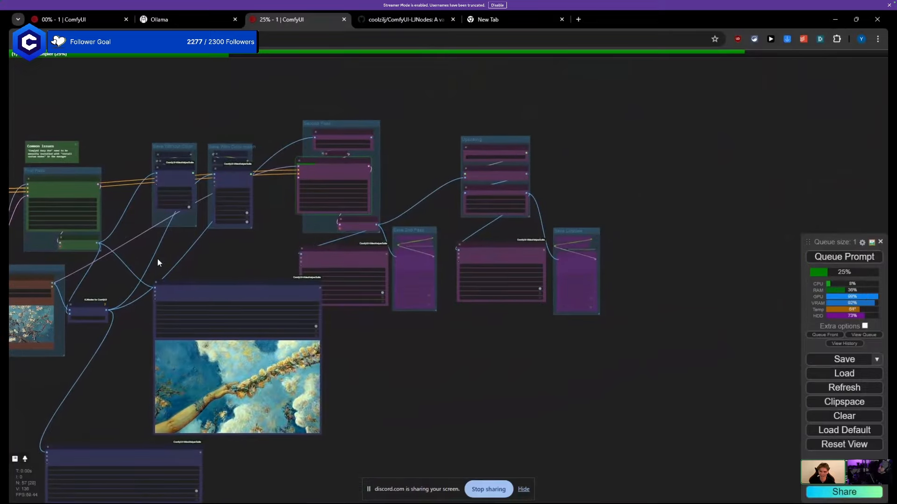
pyautogui.moveTo(190, 288); pyautogui.dragTo(496, 487)
pyautogui.scroll(5, 152, 249)
pyautogui.scroll(-5, 368, 361)
pyautogui.moveTo(347, 362); pyautogui.dragTo(349, 436)
pyautogui.scroll(6, 399, 276)
pyautogui.moveTo(448, 265); pyautogui.dragTo(472, 261)
pyautogui.moveTo(226, 136); pyautogui.dragTo(437, 136)
# Step: Switch to the other ComfyUI workflow and review the masking, AnimateDiff and IPAdapter groups of the composition
pyautogui.click(46, 16)
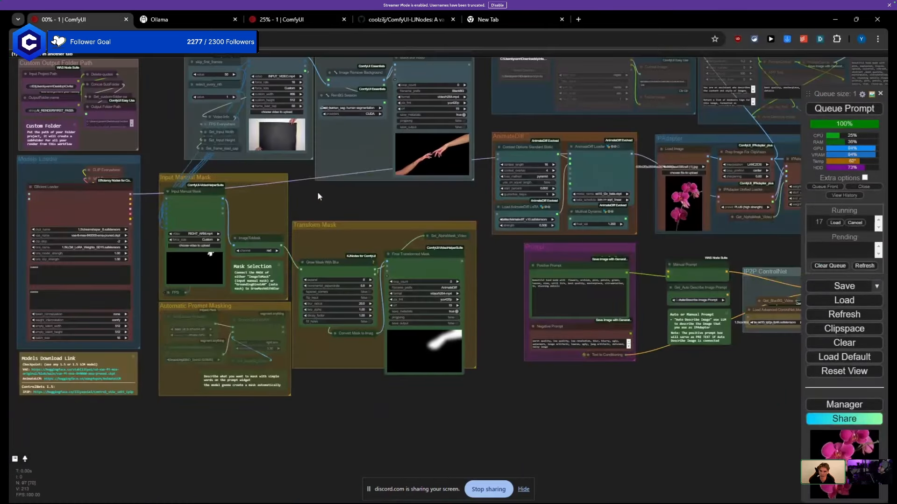
pyautogui.moveTo(318, 191); pyautogui.dragTo(343, 287)
pyautogui.scroll(-6, 368, 278)
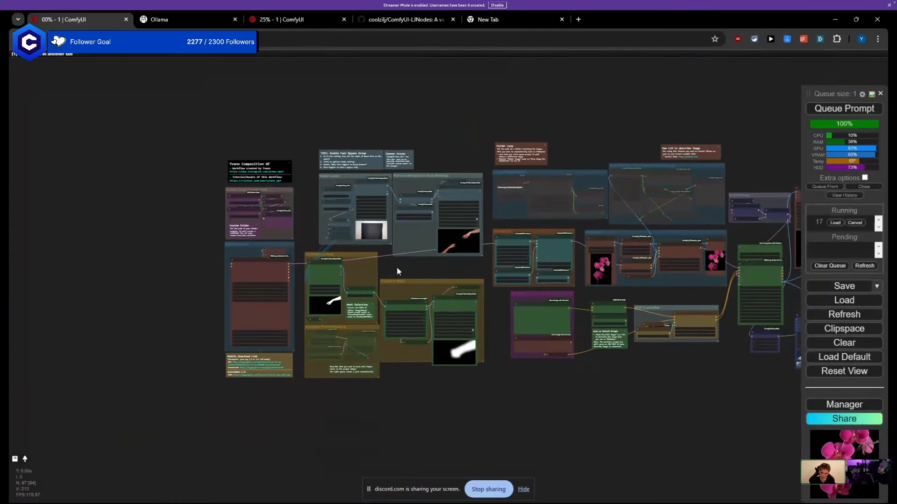
pyautogui.scroll(2, 120, 260)
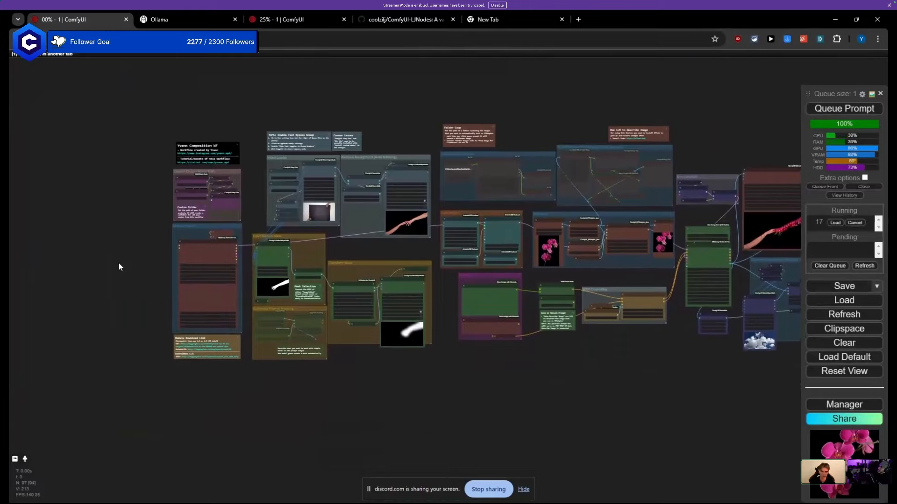
pyautogui.scroll(2, 119, 262)
pyautogui.moveTo(150, 253); pyautogui.dragTo(303, 232)
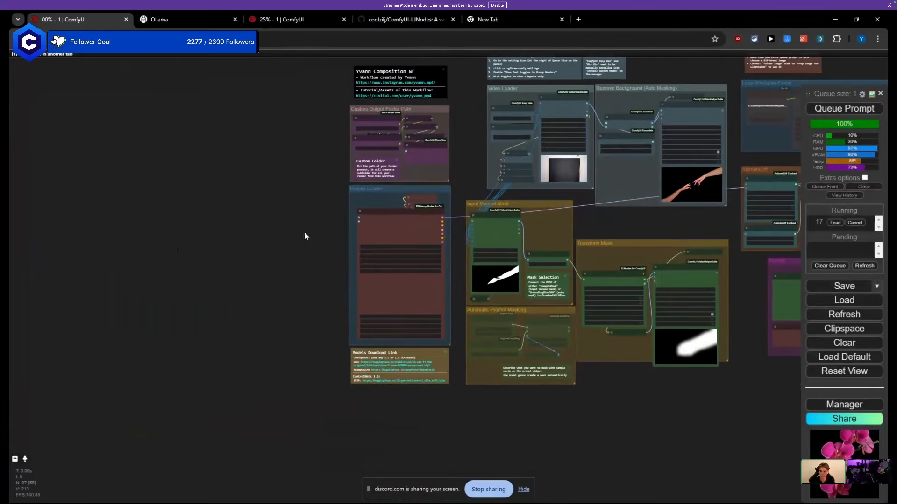
pyautogui.scroll(5, 305, 231)
pyautogui.scroll(-4, 384, 221)
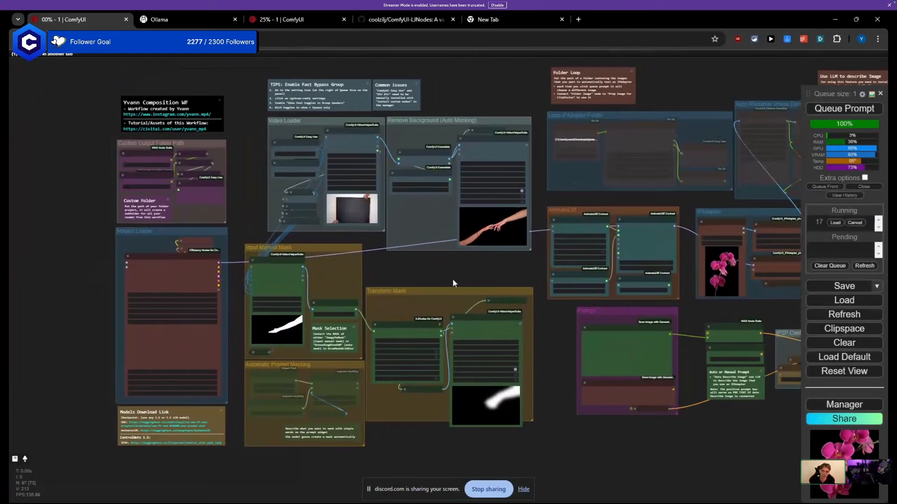
pyautogui.moveTo(452, 279); pyautogui.dragTo(348, 279)
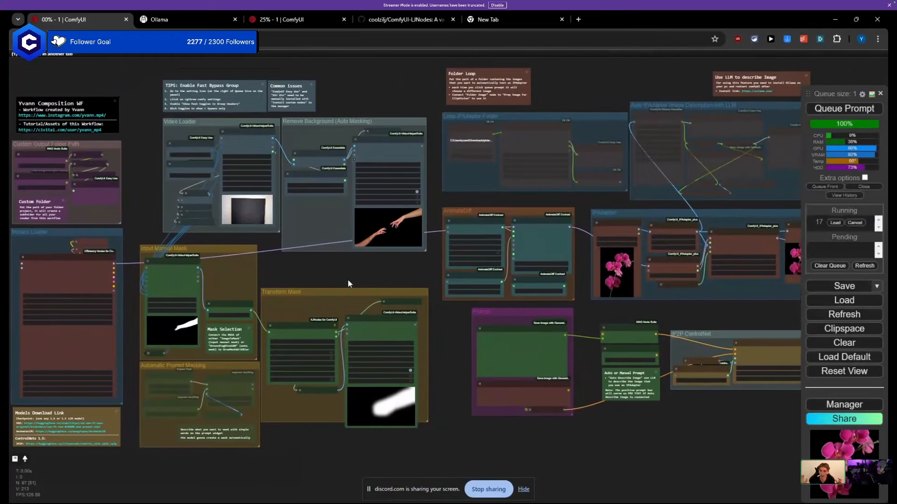
# Step: Convert the Apply ControlNet (Advanced) node's strength to an input and move the node to the right
pyautogui.moveTo(553, 435); pyautogui.dragTo(267, 388)
pyautogui.scroll(5, 424, 332)
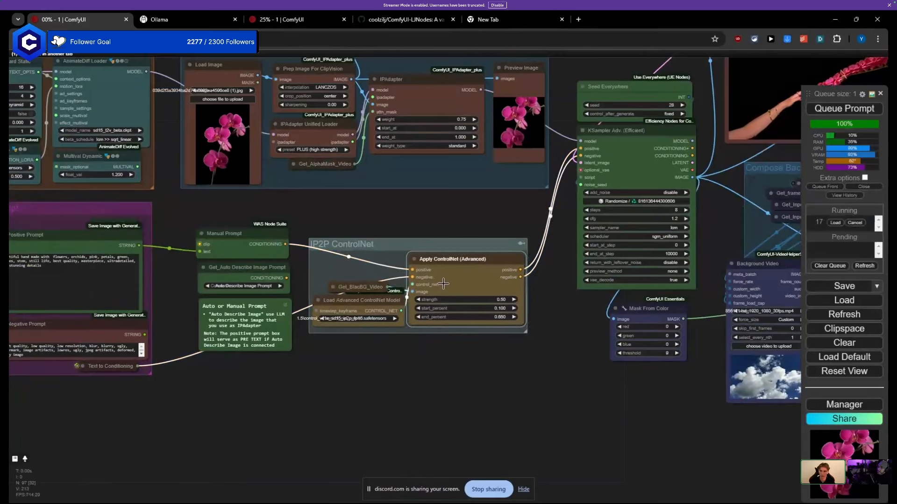
pyautogui.scroll(1, 445, 285)
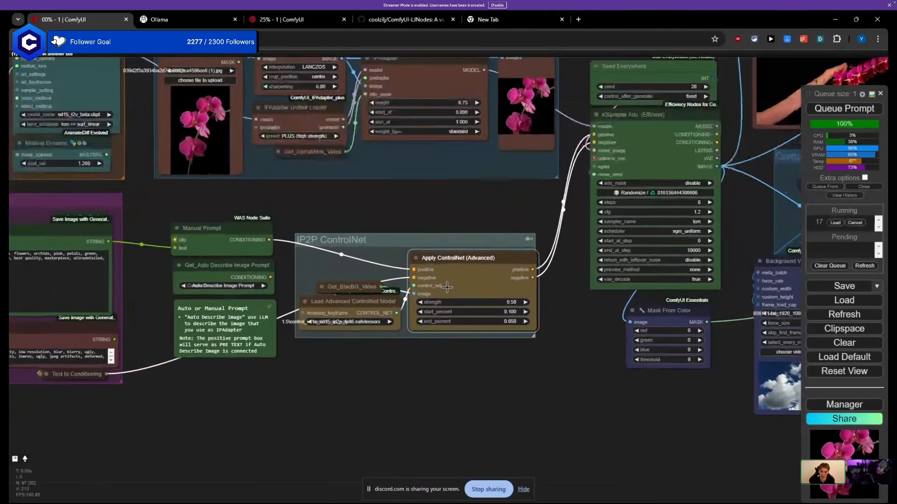
pyautogui.scroll(4, 446, 287)
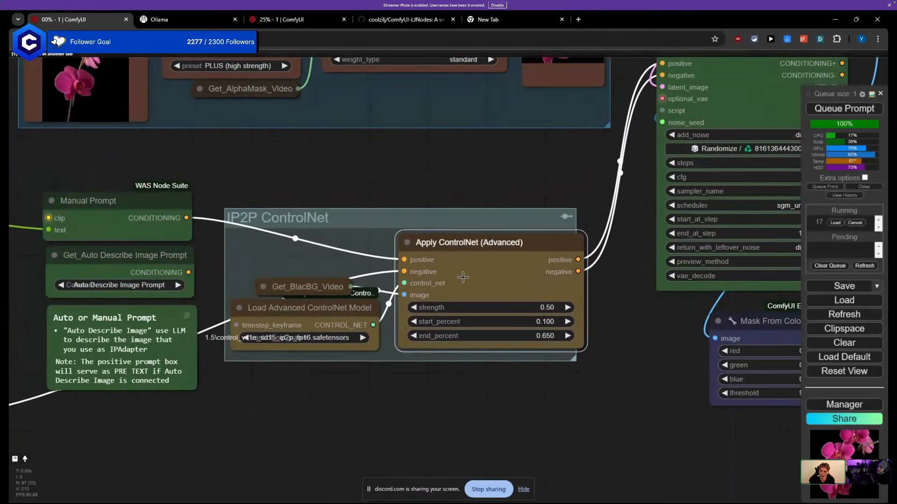
pyautogui.moveTo(450, 287); pyautogui.dragTo(439, 282)
pyautogui.rightClick(440, 281)
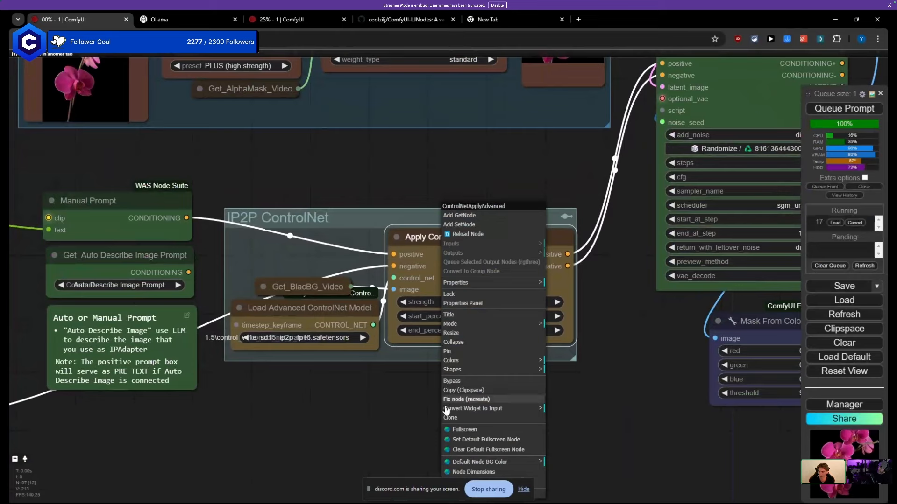
pyautogui.click(489, 410)
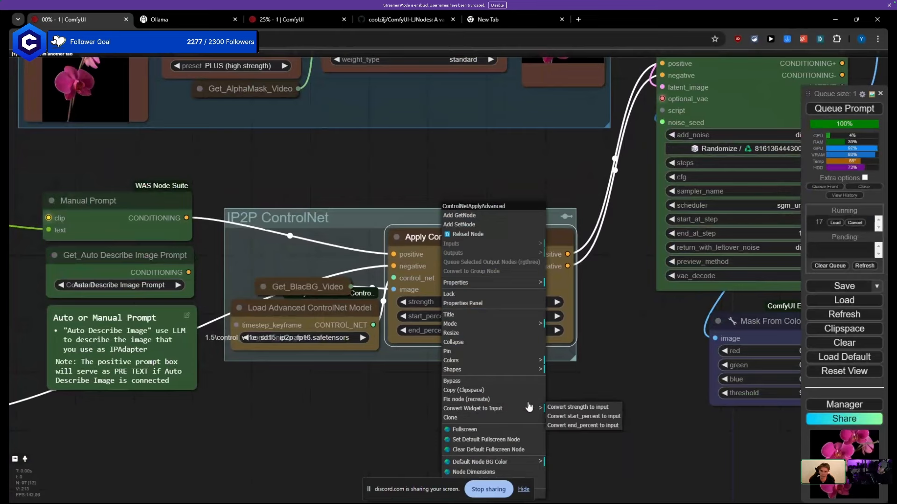
pyautogui.click(556, 409)
pyautogui.moveTo(453, 282); pyautogui.dragTo(517, 292)
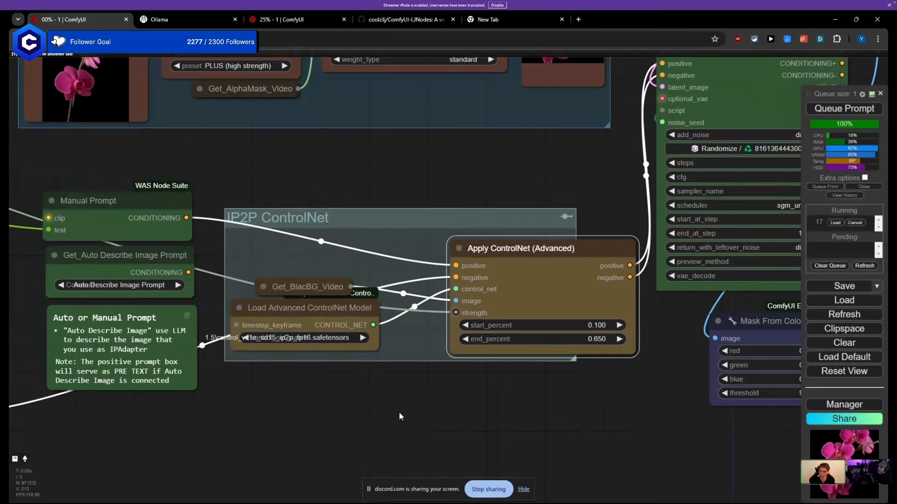
# Step: Search for "random" and add a LogicUtil_Uniform Random Float node below the IP2P ControlNet group
pyautogui.moveTo(400, 414); pyautogui.dragTo(457, 333)
pyautogui.scroll(-4, 456, 334)
pyautogui.doubleClick(436, 352)
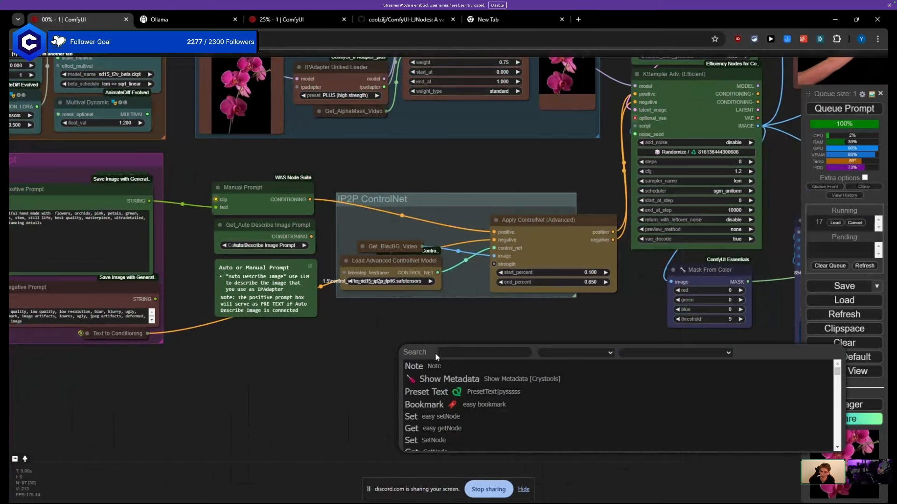
pyautogui.write('random')
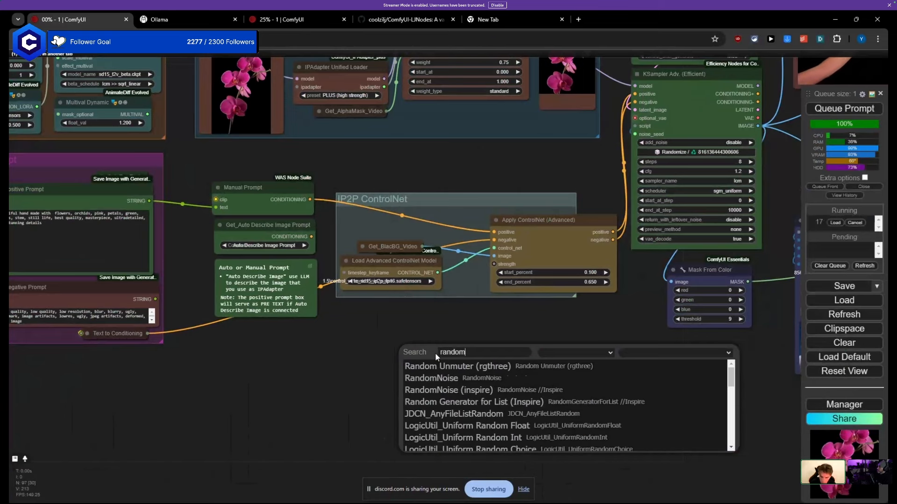
pyautogui.press('Down')
pyautogui.press('Down')
pyautogui.press('Down')
pyautogui.press('Down')
pyautogui.press('Down')
pyautogui.press('Down')
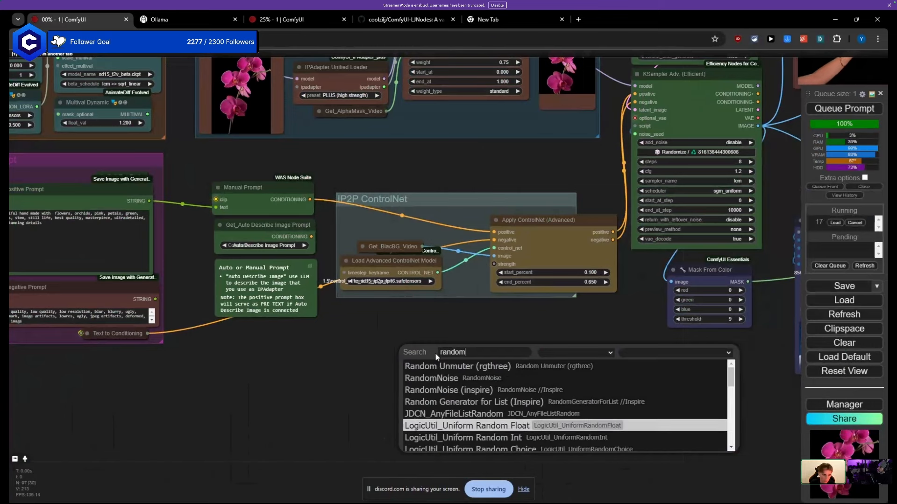
pyautogui.press('Down')
pyautogui.press('Down')
pyautogui.press('Up')
pyautogui.press('Up')
pyautogui.press('Return')
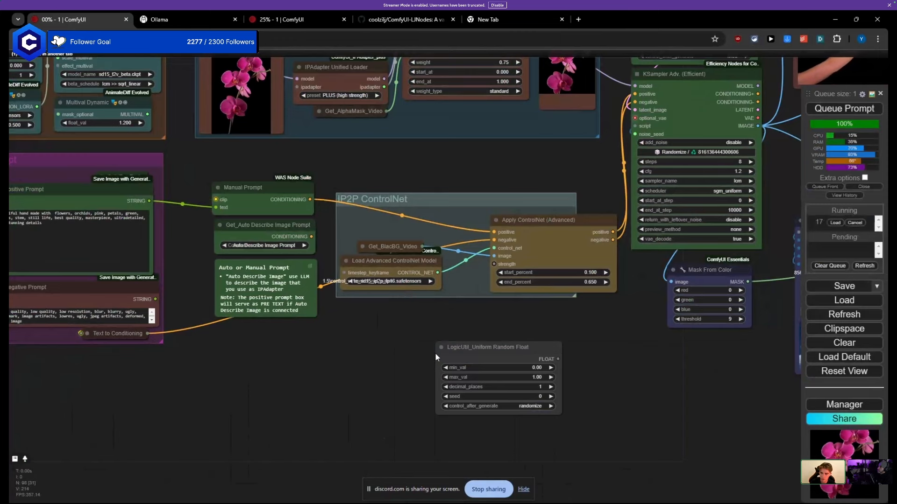
# Step: Place the Uniform Random Float node beneath the Load Advanced ControlNet Model node and nudge Apply ControlNet (Advanced) up and left
pyautogui.scroll(3, 436, 352)
pyautogui.moveTo(516, 362); pyautogui.dragTo(385, 308)
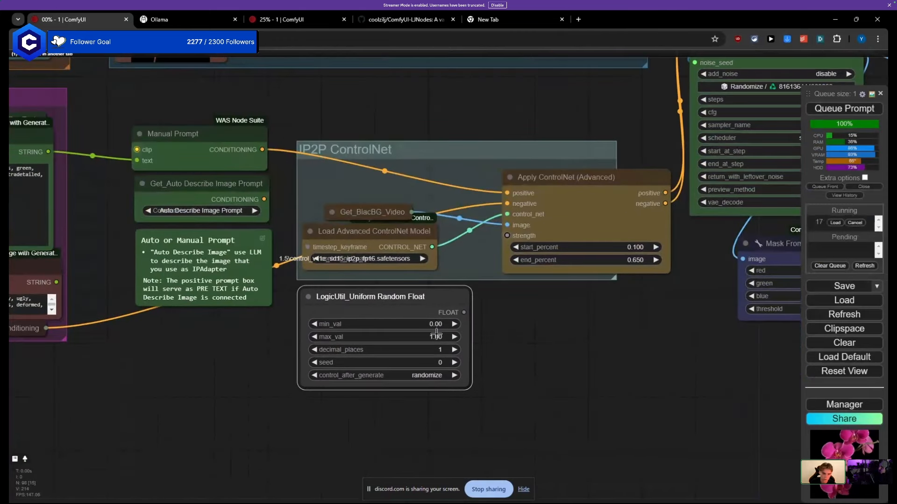
pyautogui.moveTo(563, 196)
pyautogui.mouseDown()
pyautogui.moveTo(553, 178)
pyautogui.moveTo(519, 188)
pyautogui.moveTo(557, 184)
pyautogui.mouseUp()
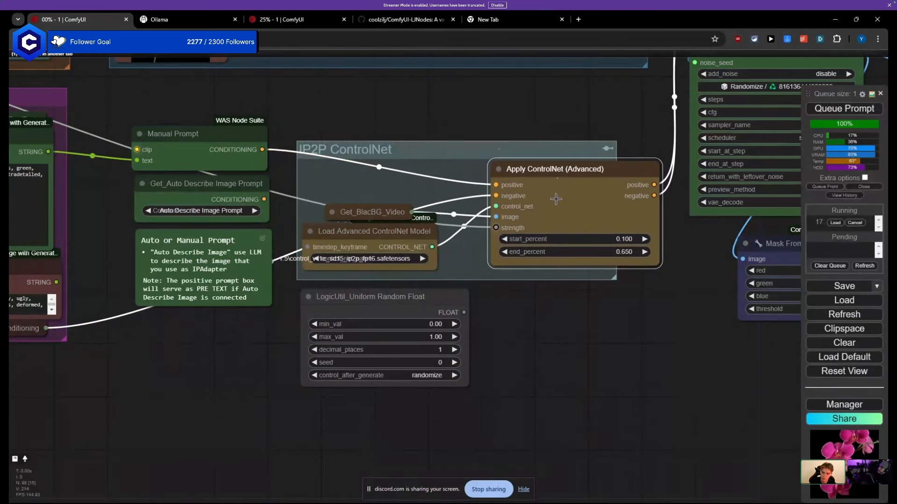
pyautogui.doubleClick(505, 320)
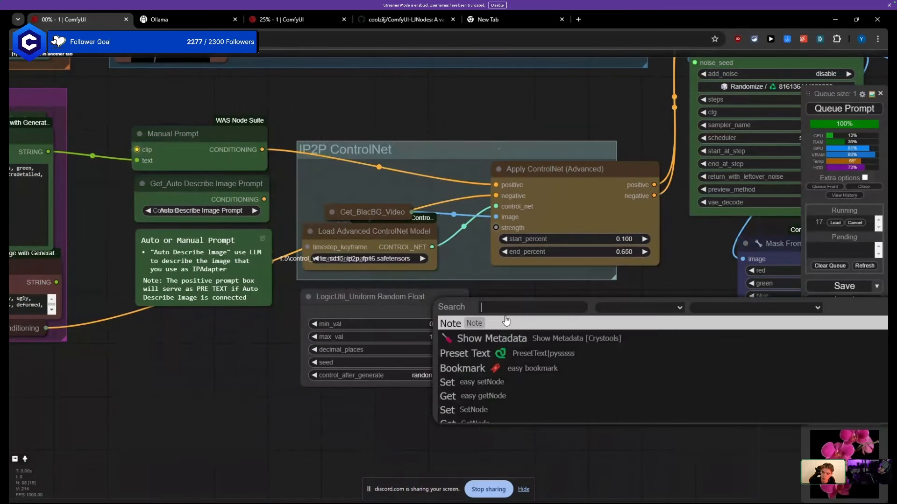
pyautogui.write('int')
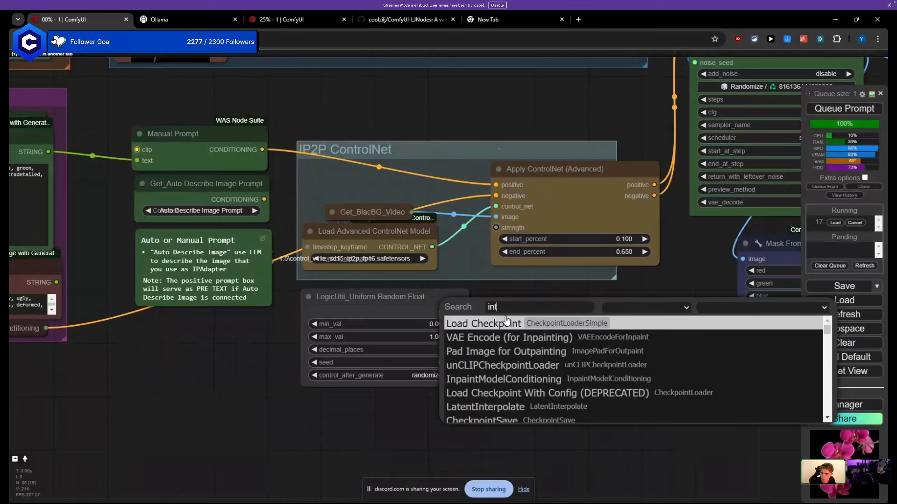
pyautogui.click(389, 313)
# Step: Nudge the LogicUtil_Uniform Random Float node around beneath the IP2P ControlNet group
pyautogui.moveTo(398, 306)
pyautogui.mouseDown()
pyautogui.moveTo(334, 304)
pyautogui.moveTo(388, 307)
pyautogui.mouseUp()
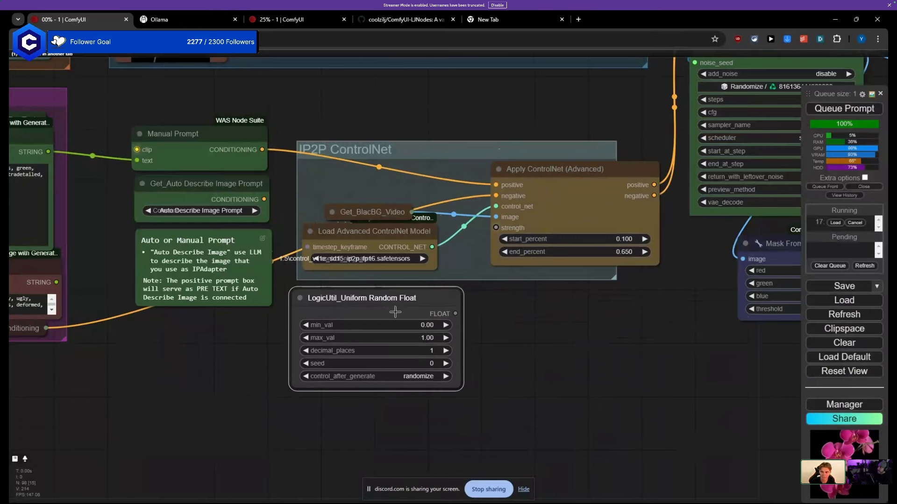
pyautogui.scroll(4, 396, 314)
pyautogui.moveTo(443, 303)
pyautogui.mouseDown()
pyautogui.moveTo(468, 286)
pyautogui.moveTo(434, 309)
pyautogui.mouseUp()
pyautogui.scroll(-3, 455, 291)
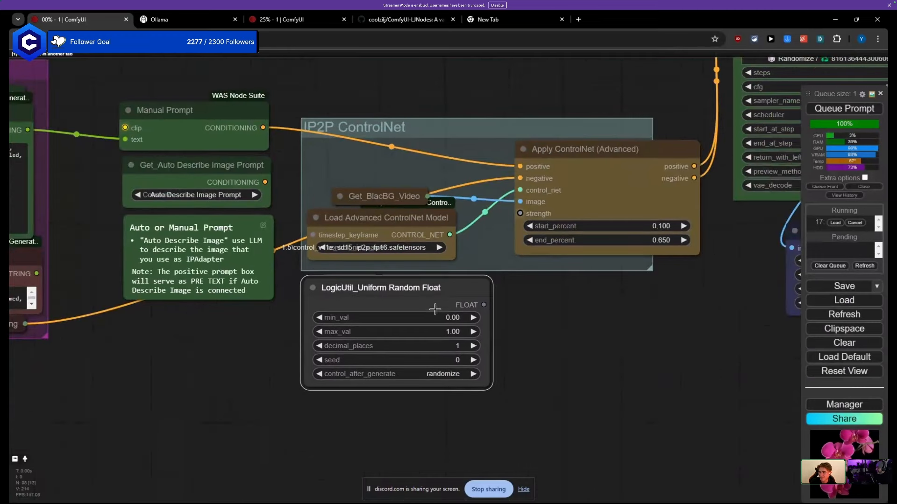
pyautogui.scroll(1, 435, 309)
pyautogui.click(425, 317)
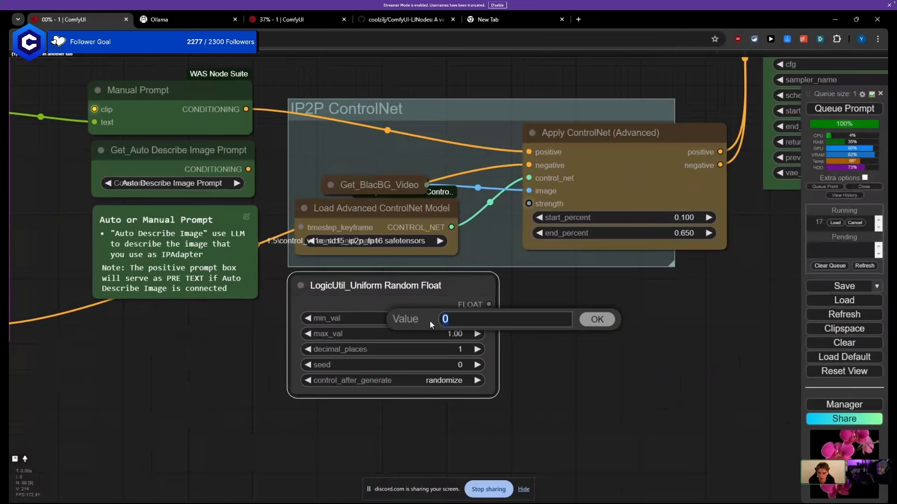
pyautogui.click(597, 319)
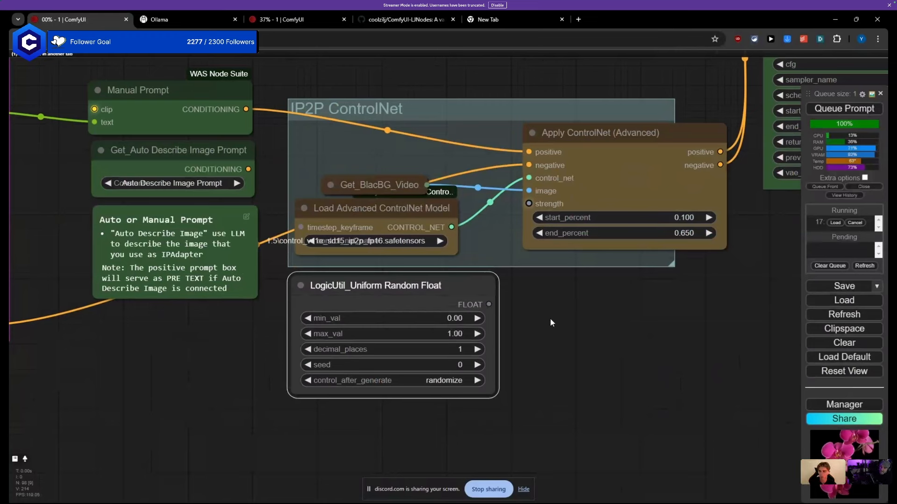
pyautogui.moveTo(451, 303); pyautogui.dragTo(441, 303)
pyautogui.click(525, 301)
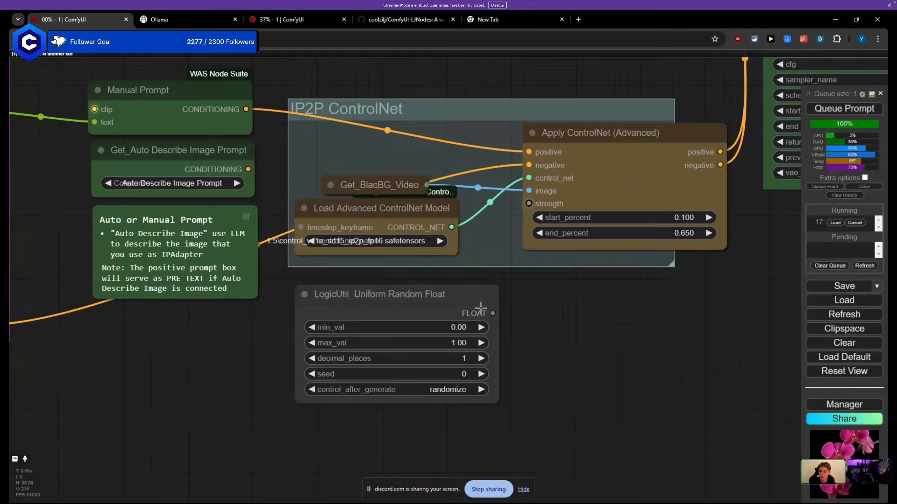
pyautogui.scroll(-5, 488, 320)
pyautogui.moveTo(495, 319); pyautogui.dragTo(403, 343)
pyautogui.moveTo(453, 247); pyautogui.dragTo(416, 248)
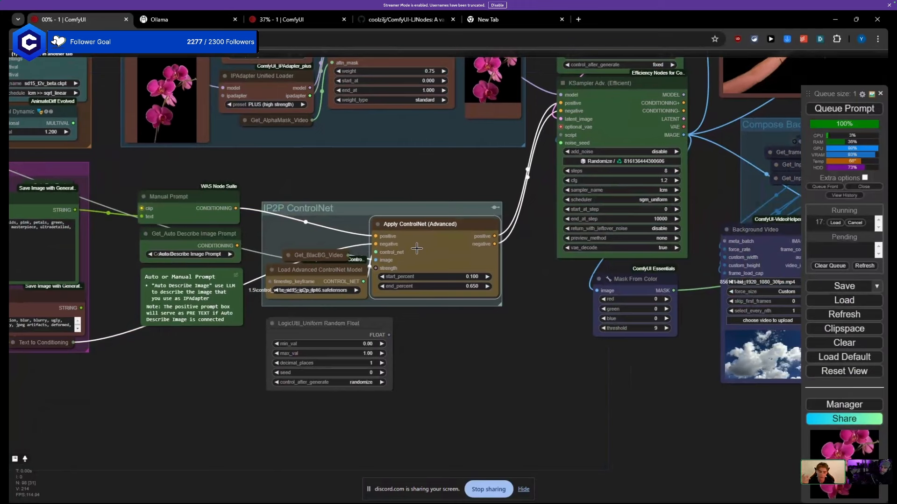
# Step: Set the Uniform Random Float node's min_val to 0.35 and its max_val to 0.80
pyautogui.scroll(6, 388, 346)
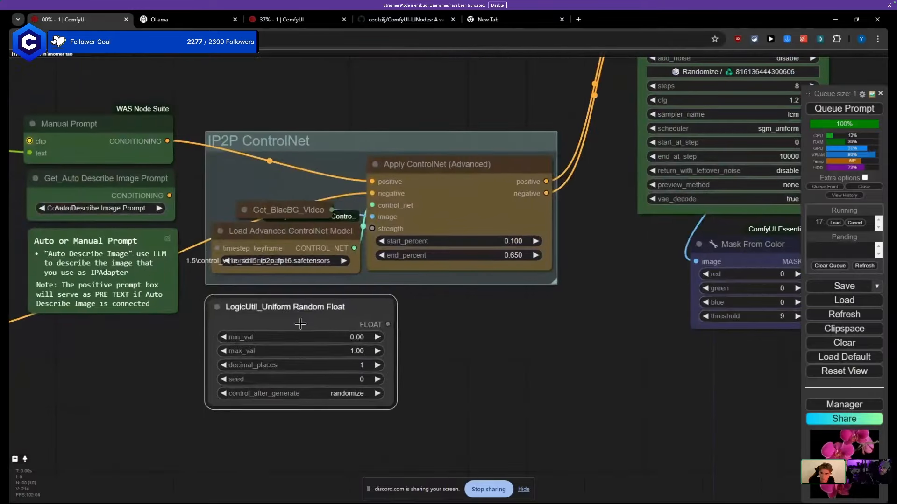
pyautogui.scroll(3, 422, 331)
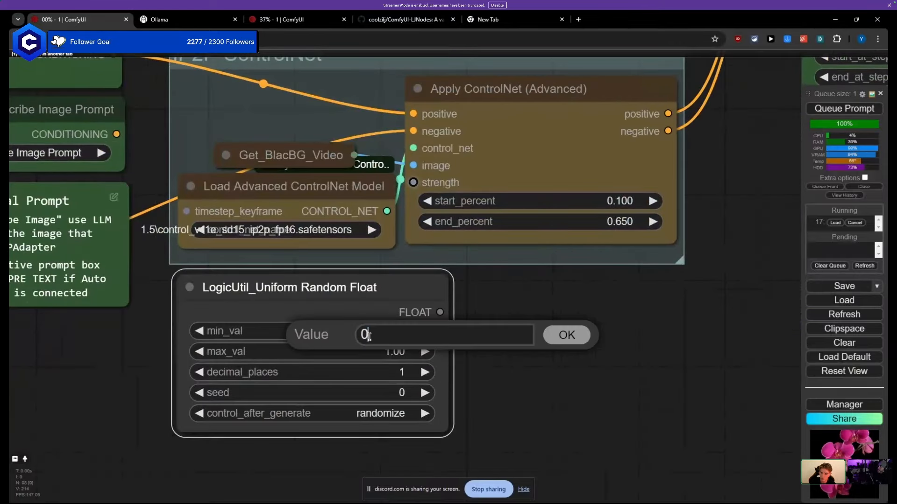
pyautogui.press('Return')
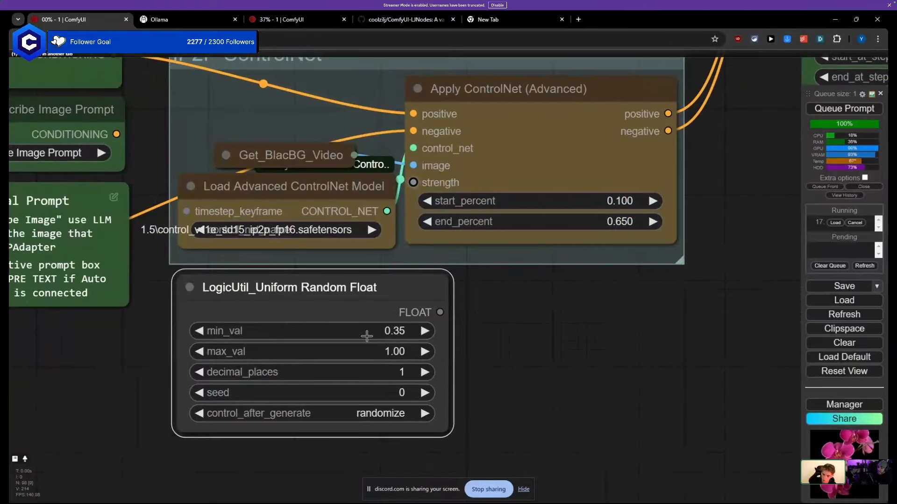
pyautogui.click(357, 351)
pyautogui.write('0.8')
pyautogui.press('Return')
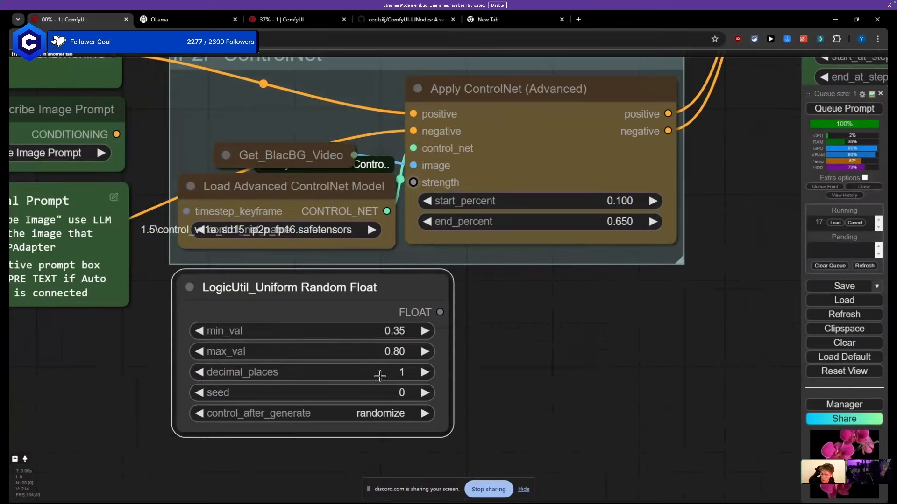
# Step: Set the min_val of the Uniform Random Float node to 0.5
pyautogui.scroll(-5, 372, 357)
pyautogui.moveTo(357, 356); pyautogui.dragTo(308, 357)
pyautogui.click(362, 353)
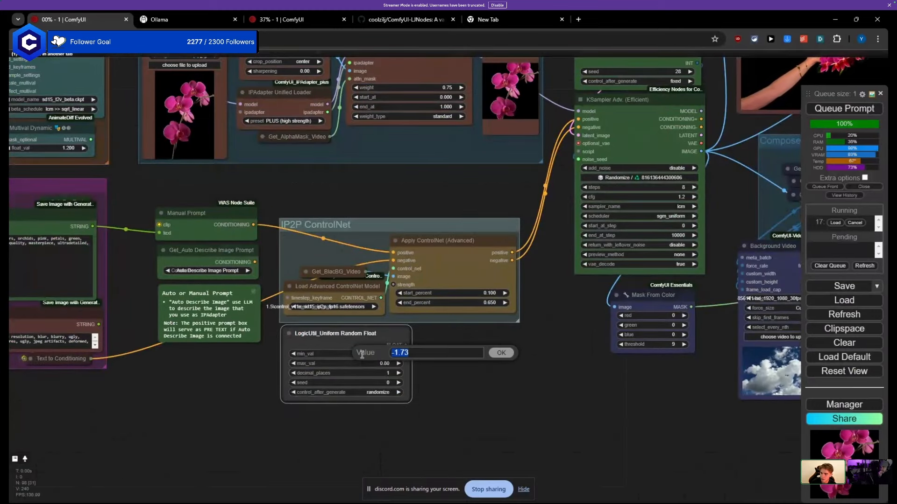
pyautogui.write('0.5')
pyautogui.press('Return')
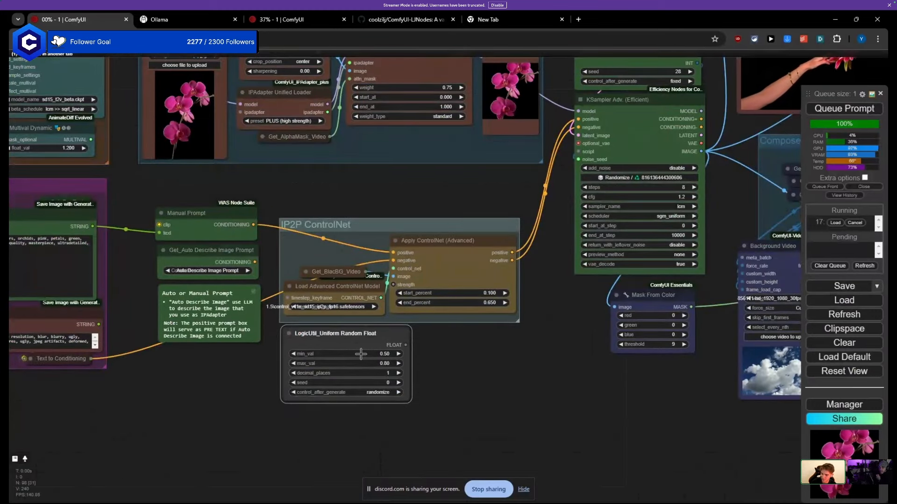
# Step: Connect the random node's FLOAT output to the strength input of Apply ControlNet (Advanced) and place the node below the IP2P ControlNet group
pyautogui.moveTo(404, 347); pyautogui.dragTo(393, 284)
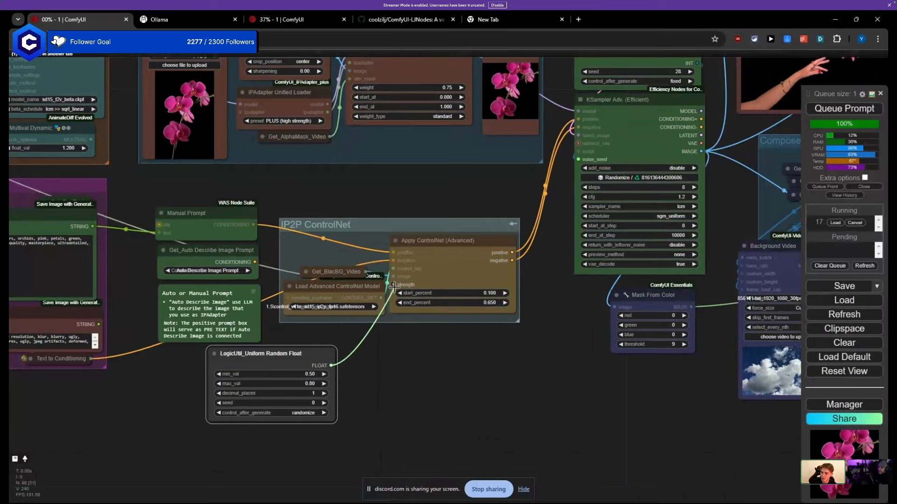
pyautogui.moveTo(383, 354); pyautogui.dragTo(419, 304)
pyautogui.scroll(4, 300, 305)
pyautogui.moveTo(300, 306); pyautogui.dragTo(382, 294)
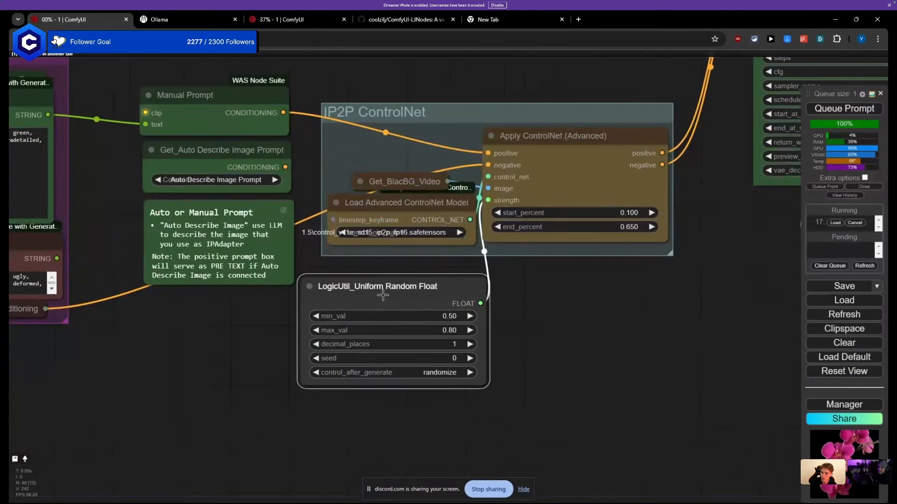
pyautogui.scroll(2, 371, 306)
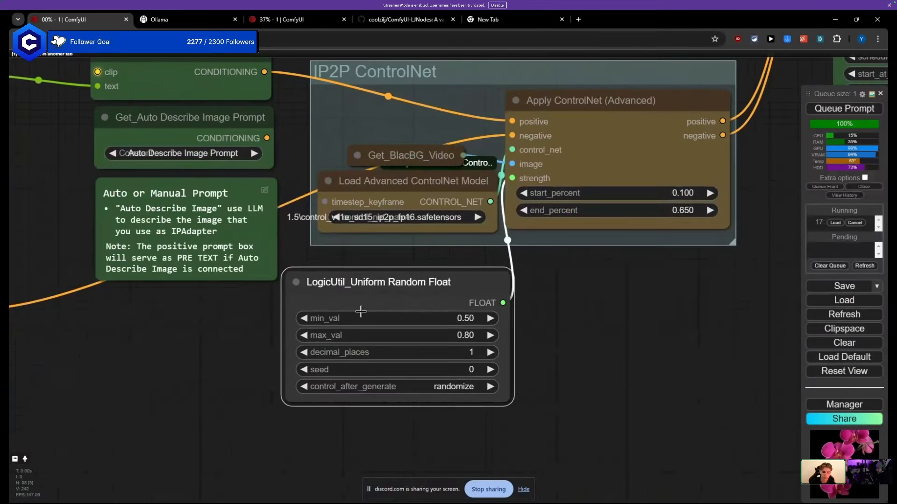
pyautogui.scroll(3, 409, 390)
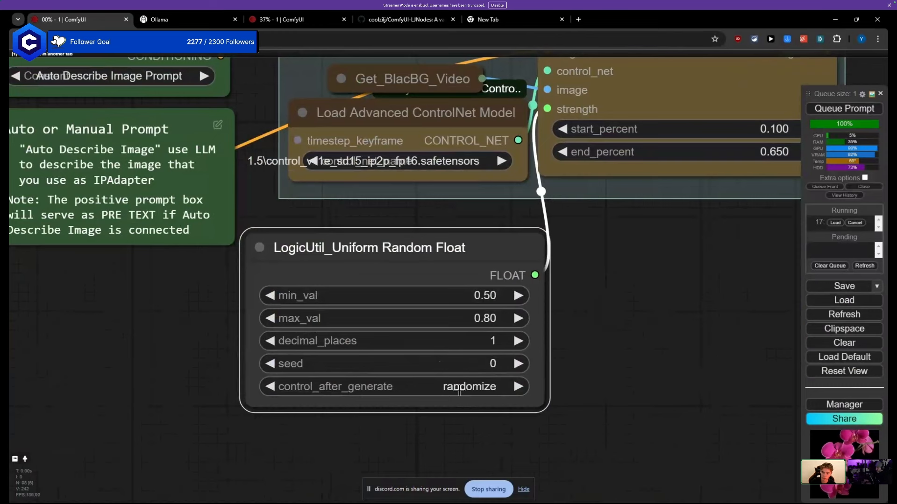
# Step: Shift the Uniform Random Float node away from the Apply ControlNet node and set its min_val to 0.4
pyautogui.moveTo(503, 257); pyautogui.dragTo(450, 234)
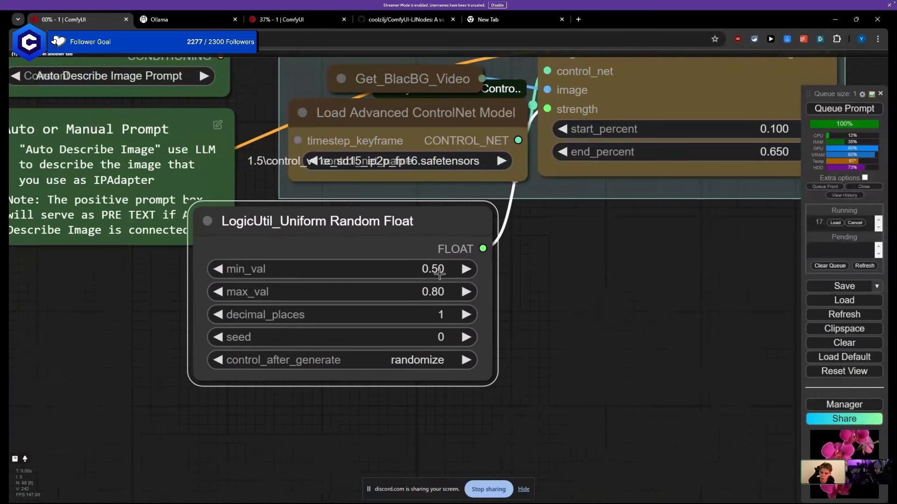
pyautogui.moveTo(352, 222); pyautogui.dragTo(342, 231)
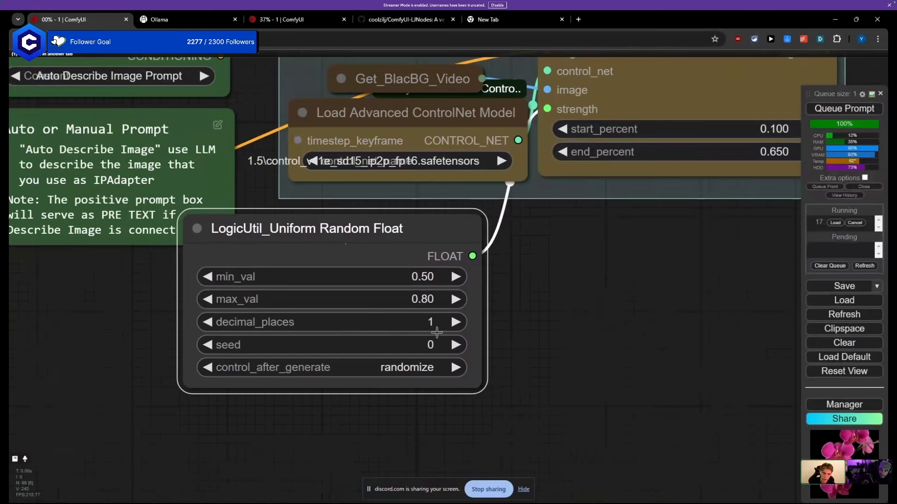
pyautogui.moveTo(394, 237); pyautogui.dragTo(366, 229)
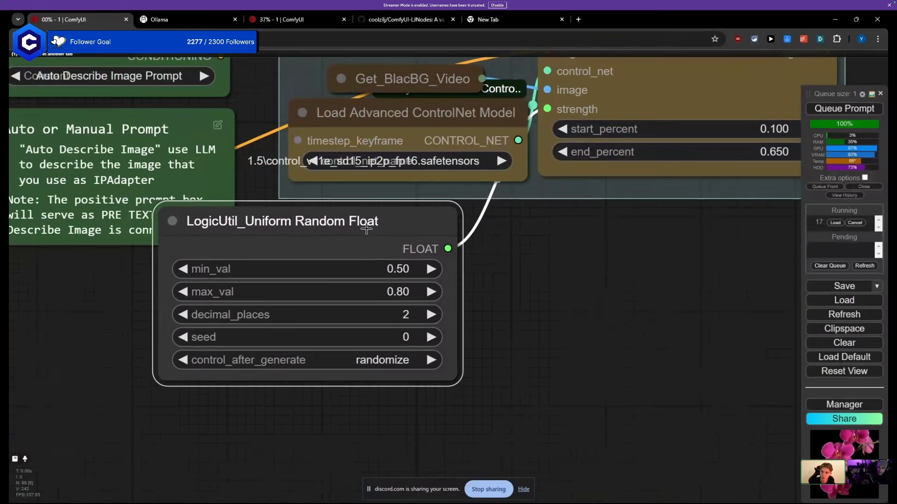
pyautogui.scroll(3, 399, 273)
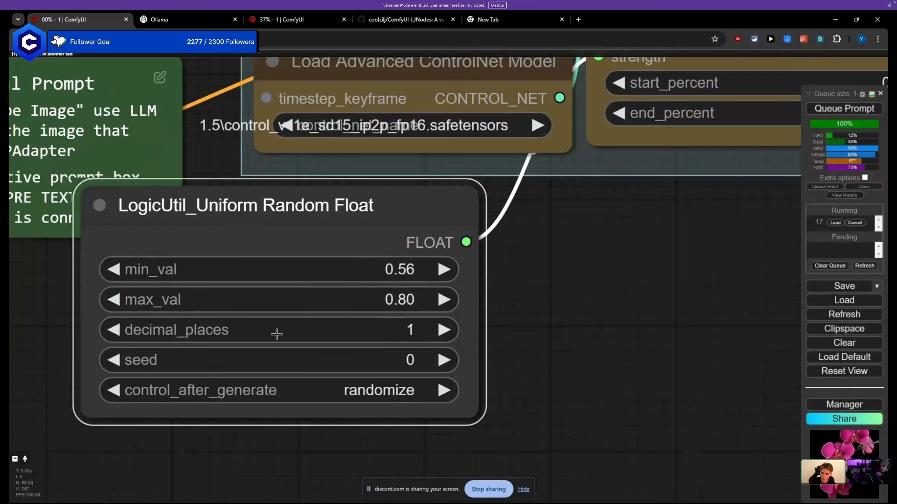
pyautogui.click(331, 272)
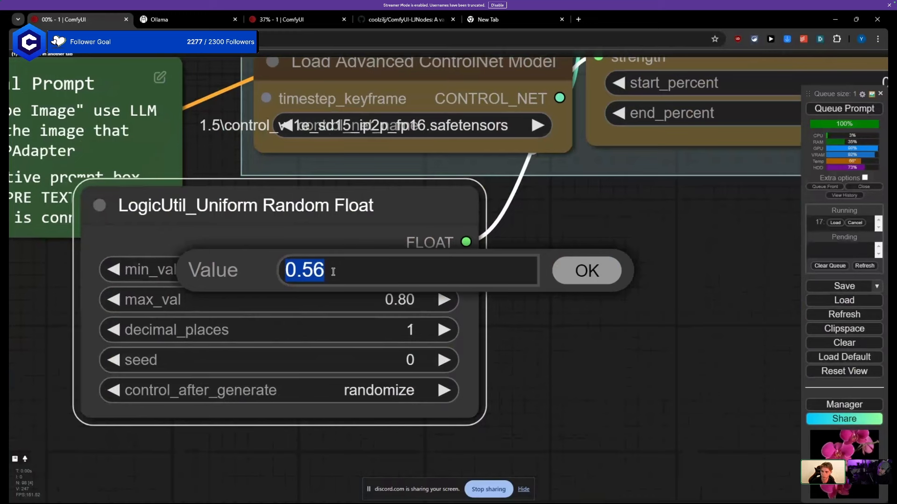
pyautogui.write('0.5')
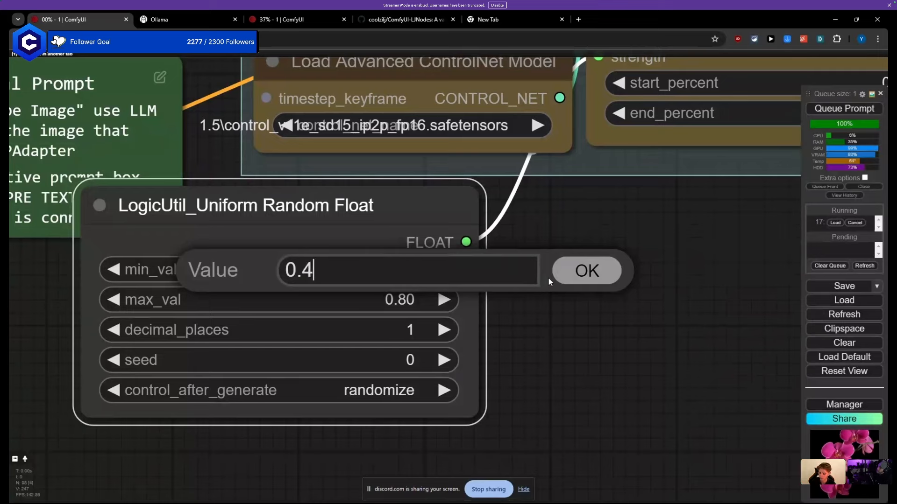
pyautogui.press('Return')
# Step: Find "show an" in the node search and add the easy showAnything Show Any node beside the random float node
pyautogui.scroll(-8, 536, 276)
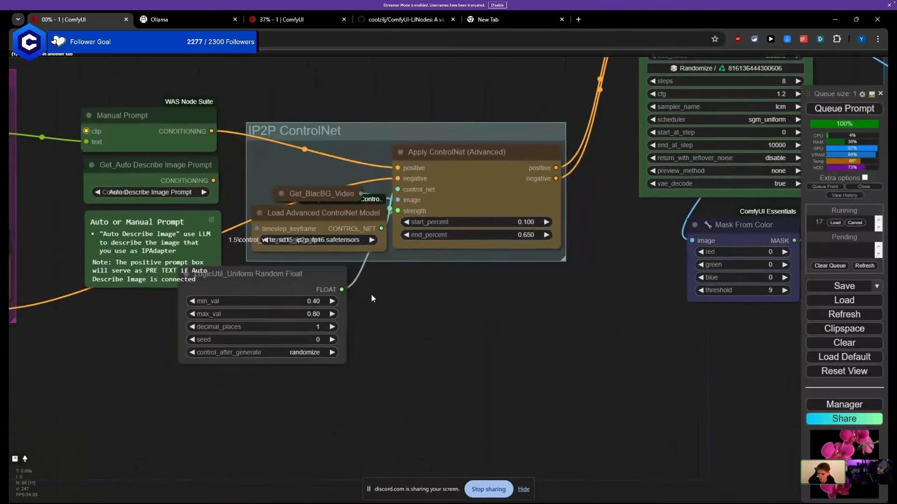
pyautogui.doubleClick(377, 306)
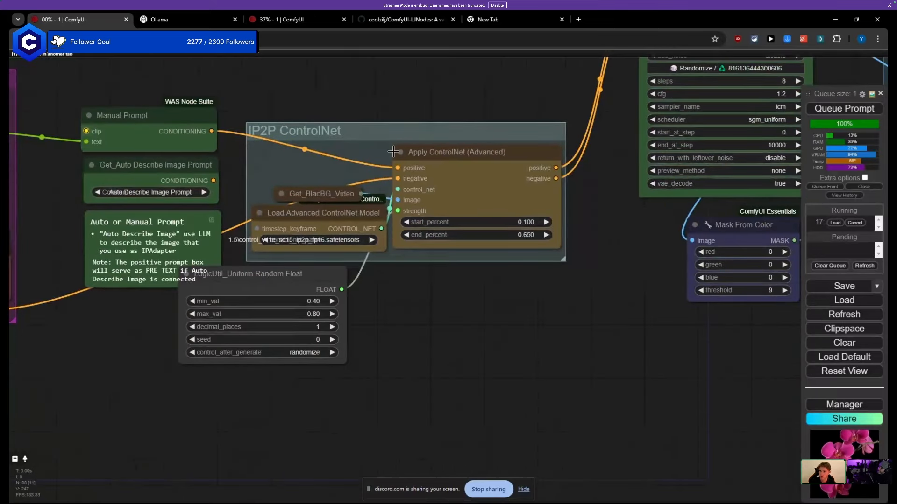
pyautogui.doubleClick(415, 323)
pyautogui.write('sh')
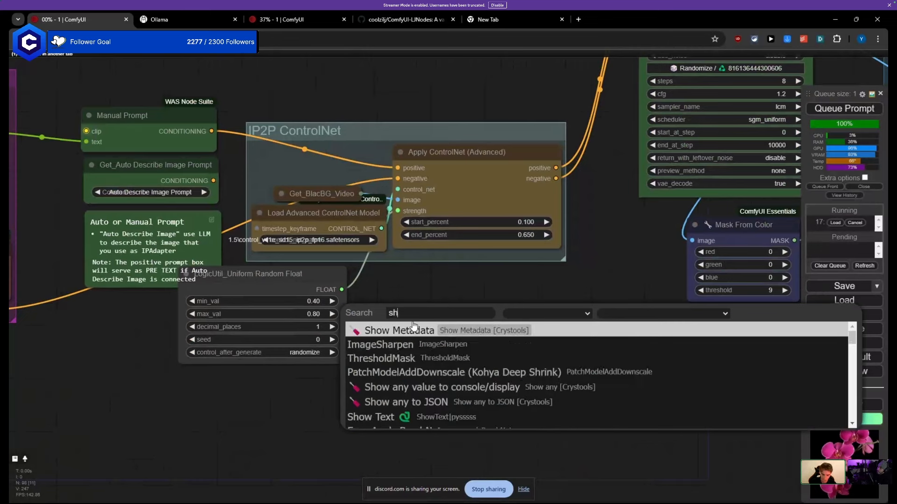
pyautogui.write('ow an')
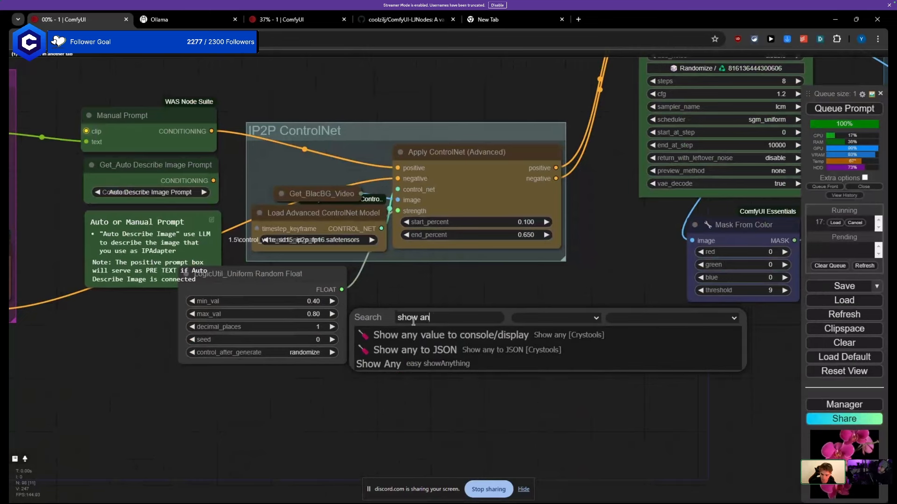
pyautogui.press('Down')
pyautogui.press('Down')
pyautogui.press('Return')
# Step: Connect the Uniform Random Float node's FLOAT output to the anything input of the Show Any node
pyautogui.scroll(4, 412, 320)
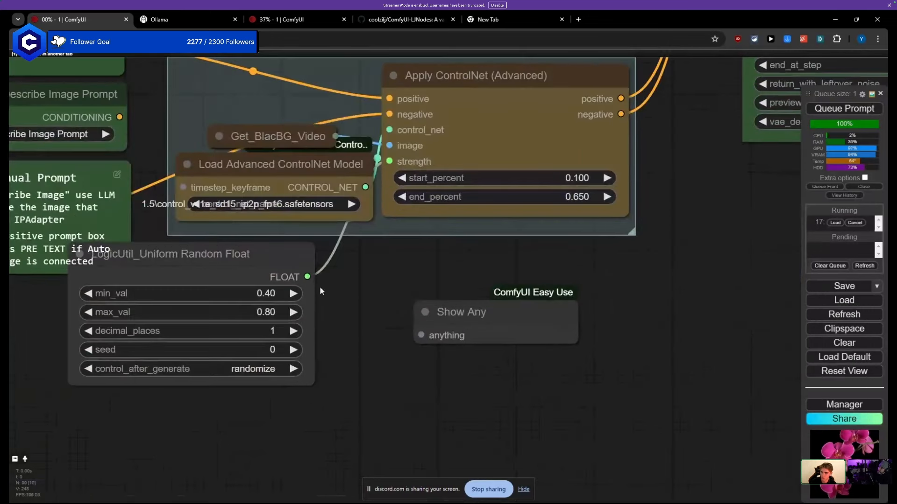
pyautogui.moveTo(307, 277); pyautogui.dragTo(423, 268)
pyautogui.scroll(5, 424, 267)
pyautogui.scroll(-7, 423, 259)
pyautogui.click(398, 323)
pyautogui.scroll(-6, 360, 330)
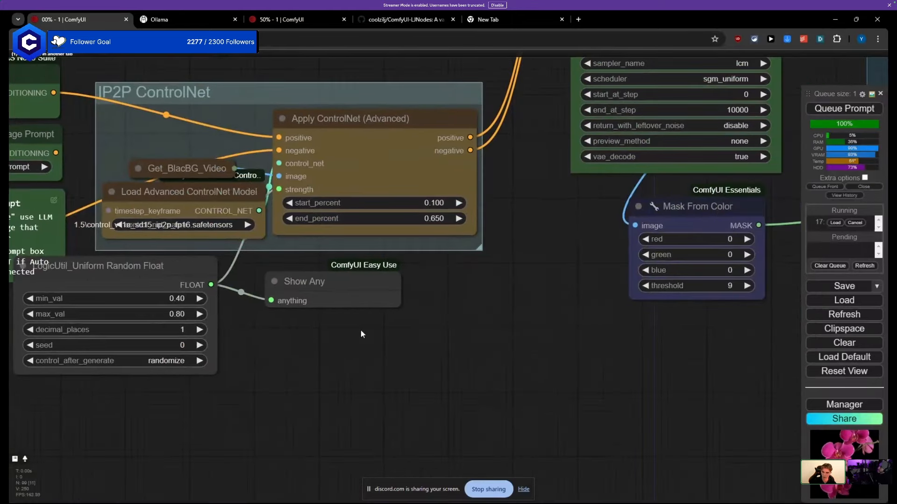
# Step: Position the Show Any node just below the Apply ControlNet (Advanced) node, beside the random float node
pyautogui.moveTo(361, 330); pyautogui.dragTo(388, 402)
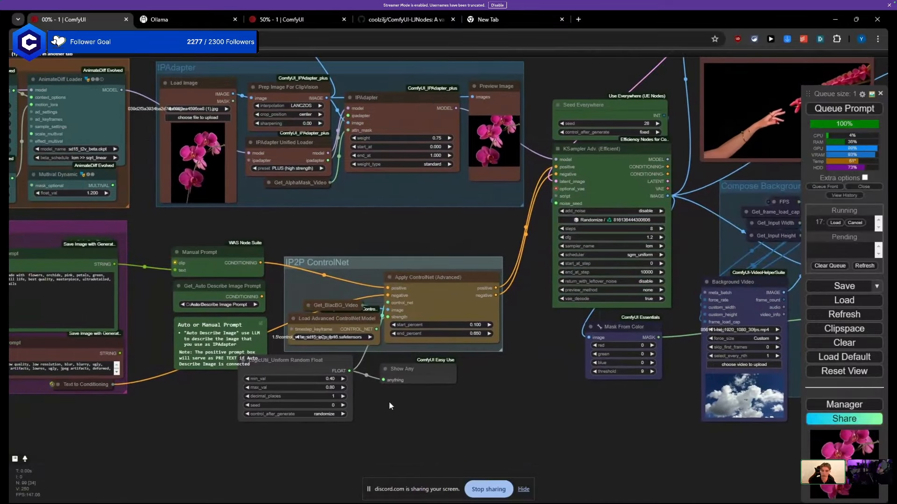
pyautogui.moveTo(398, 369); pyautogui.dragTo(391, 367)
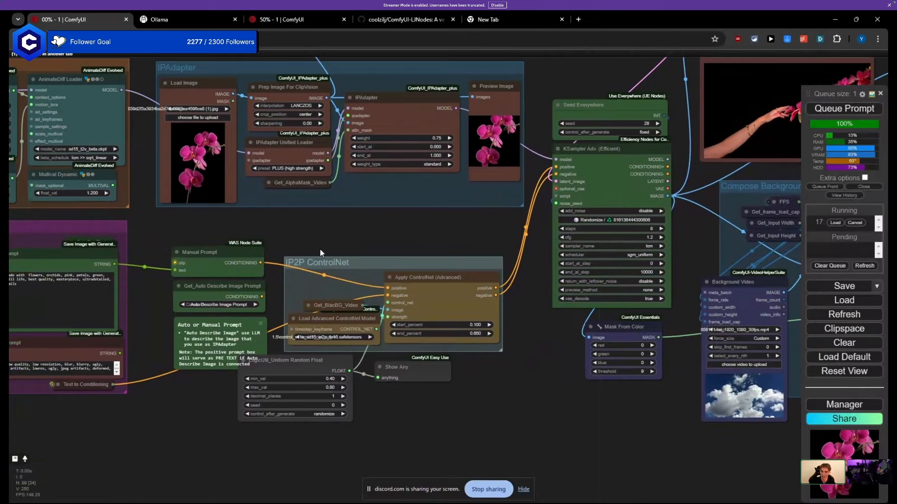
pyautogui.moveTo(320, 249); pyautogui.dragTo(386, 328)
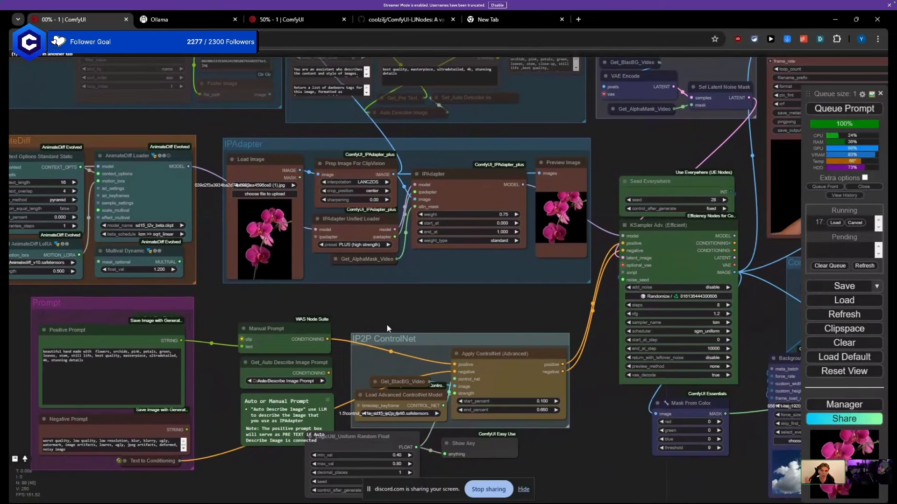
pyautogui.moveTo(387, 327); pyautogui.dragTo(322, 240)
pyautogui.scroll(4, 387, 356)
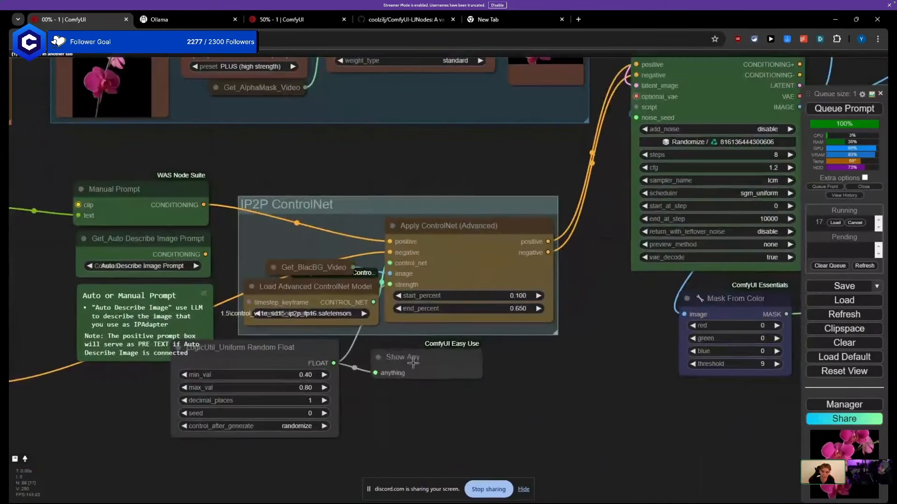
pyautogui.moveTo(413, 362); pyautogui.dragTo(435, 354)
pyautogui.click(413, 403)
pyautogui.scroll(2, 393, 354)
pyautogui.scroll(3, 394, 354)
pyautogui.scroll(-2, 434, 354)
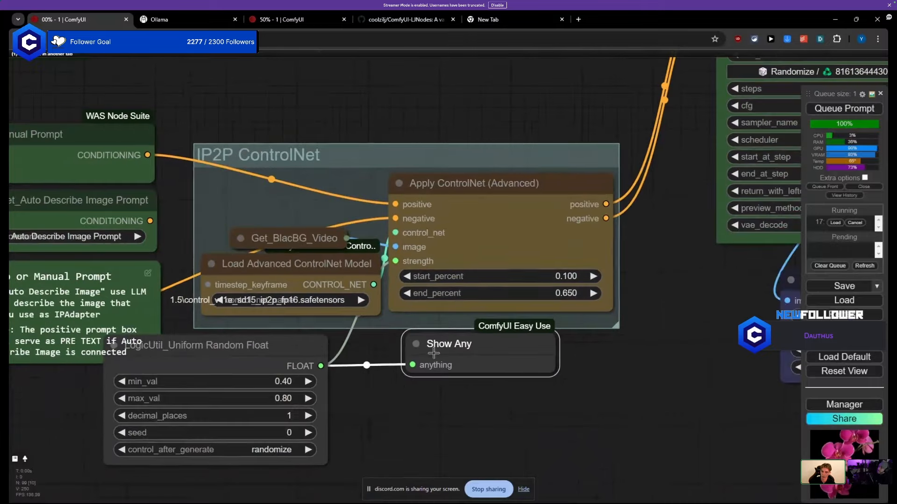
# Step: Set the min_val of the Uniform Random Float node below the IP2P ControlNet group to 0.4
pyautogui.click(382, 398)
pyautogui.scroll(-7, 436, 359)
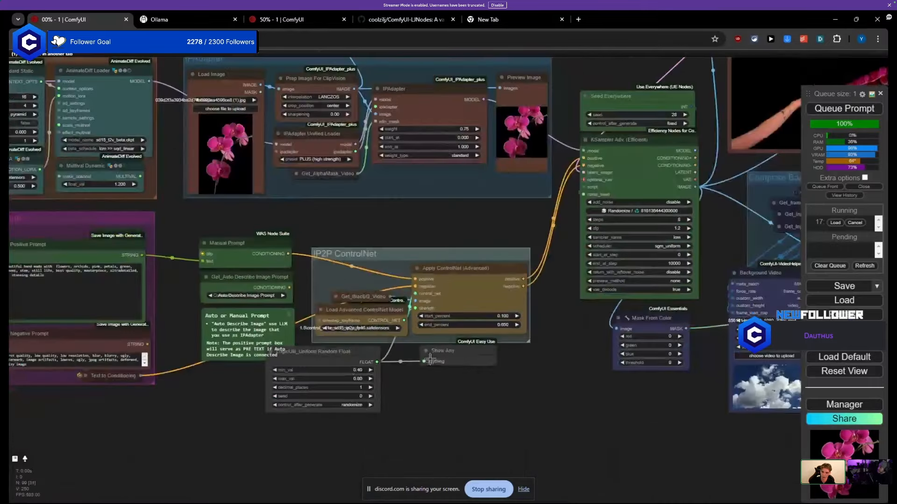
pyautogui.moveTo(212, 385); pyautogui.dragTo(528, 363)
pyautogui.scroll(-5, 519, 364)
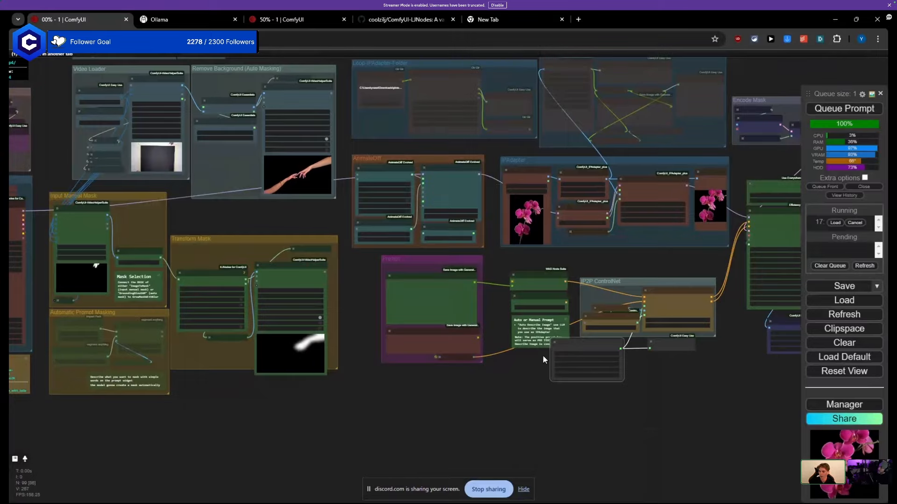
pyautogui.scroll(10, 541, 352)
pyautogui.click(560, 346)
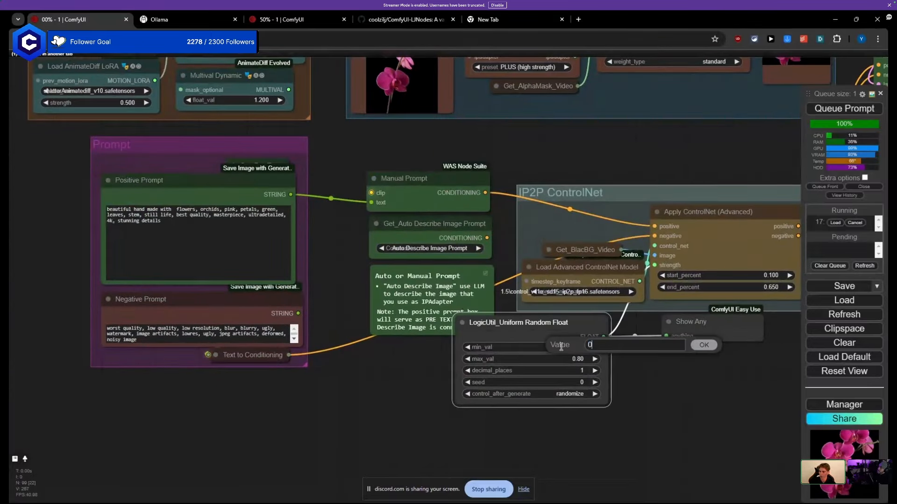
pyautogui.write('0.4')
pyautogui.press('Return')
# Step: Locate the Models Loader group and select its Efficient Loader node
pyautogui.scroll(-10, 514, 355)
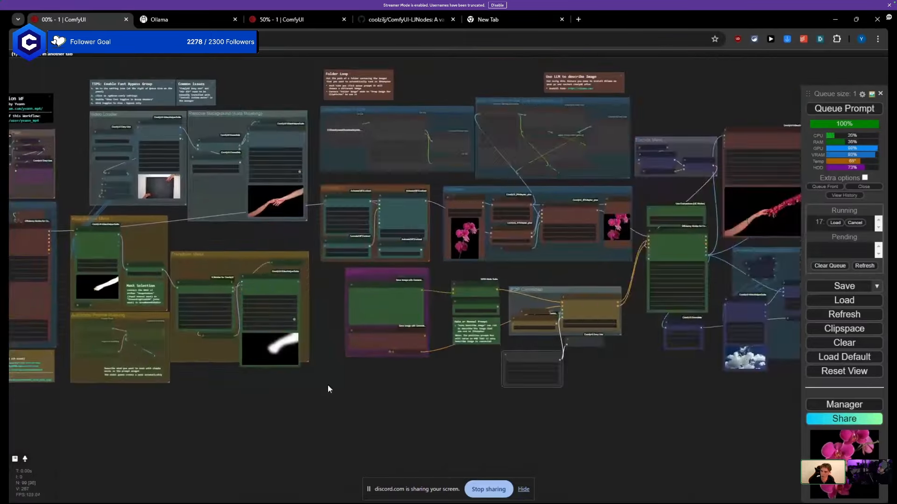
pyautogui.moveTo(328, 389); pyautogui.dragTo(534, 367)
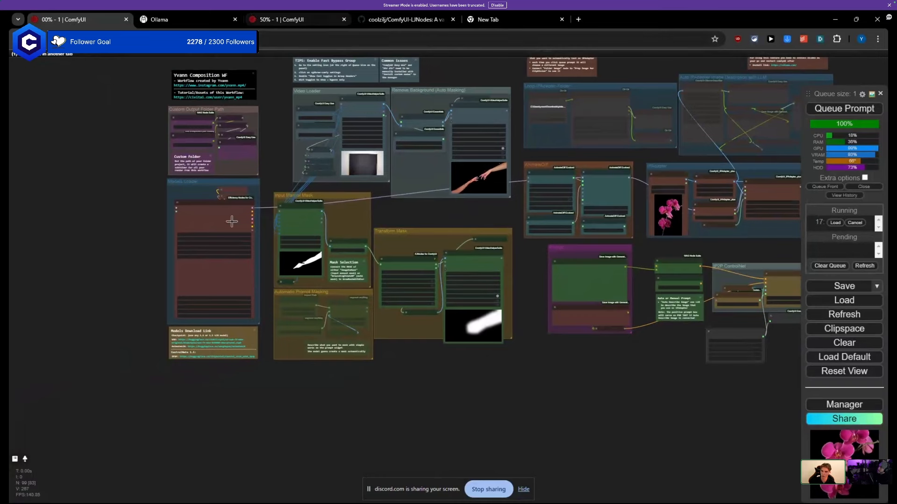
pyautogui.moveTo(145, 265); pyautogui.dragTo(267, 281)
pyautogui.scroll(5, 250, 297)
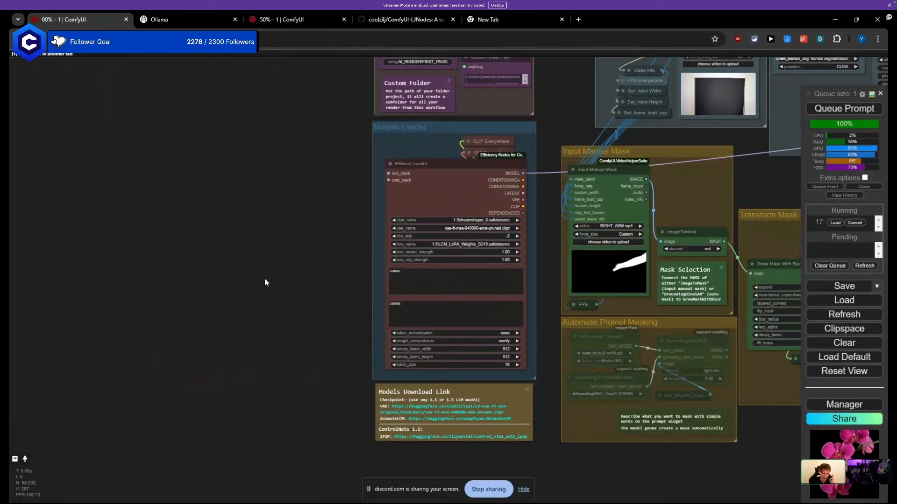
pyautogui.click(413, 201)
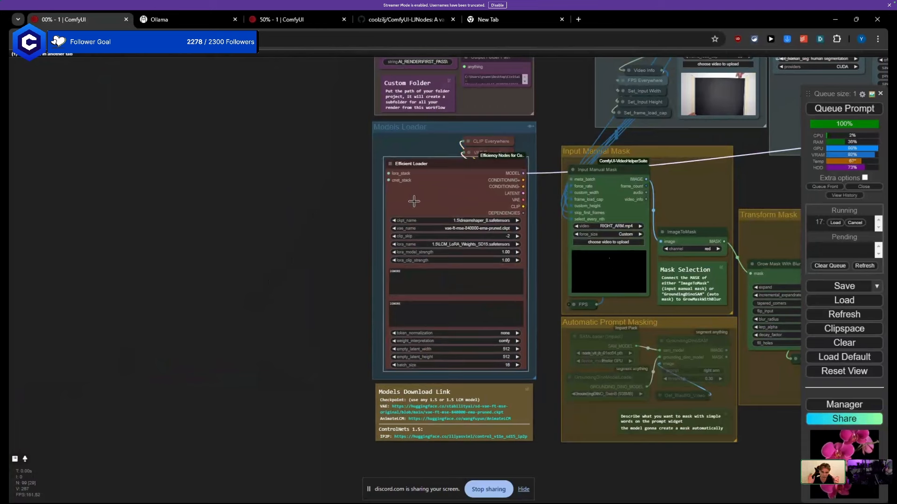
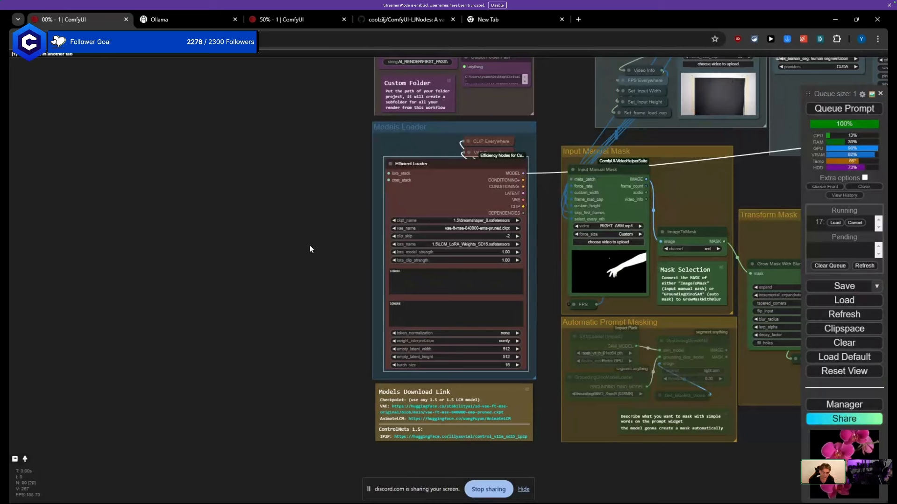
pyautogui.doubleClick(297, 251)
pyautogui.write('lora a')
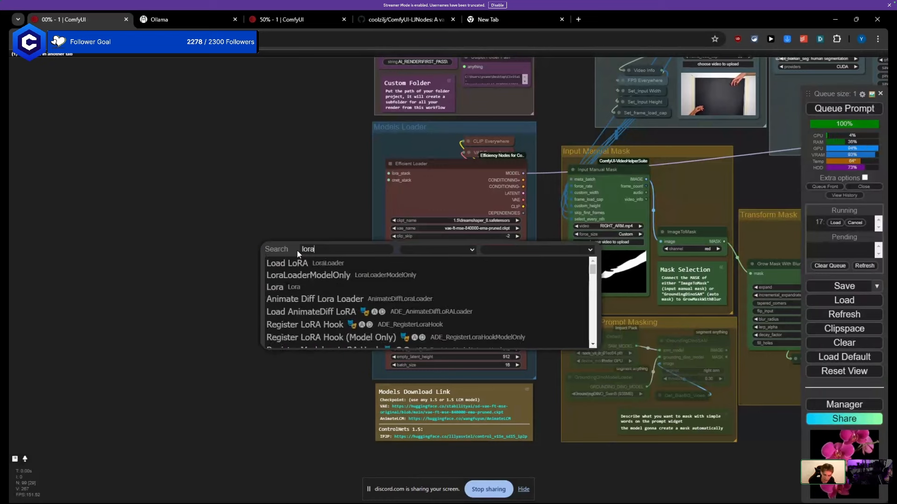
pyautogui.press('BackSpace')
pyautogui.press('BackSpace')
pyautogui.press('BackSpace')
pyautogui.press('BackSpace')
pyautogui.press('BackSpace')
pyautogui.press('BackSpace')
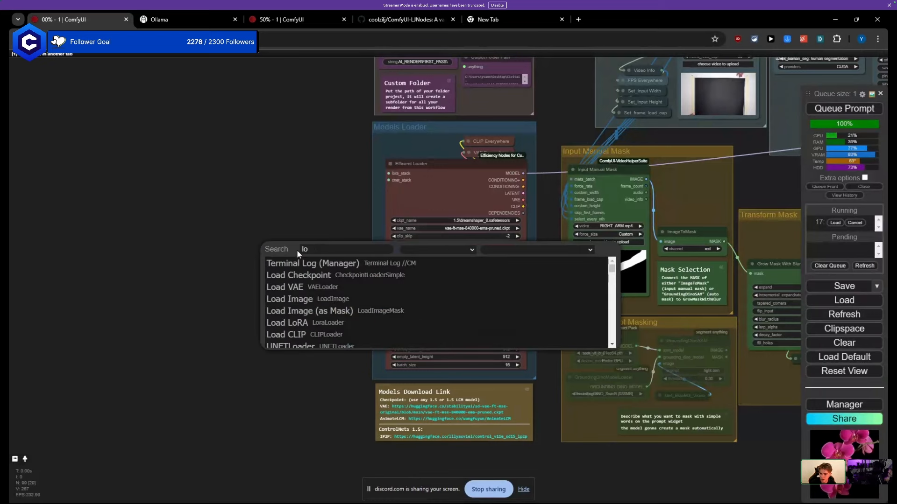
pyautogui.write('auto')
pyautogui.press('BackSpace')
pyautogui.press('BackSpace')
pyautogui.press('BackSpace')
pyautogui.press('BackSpace')
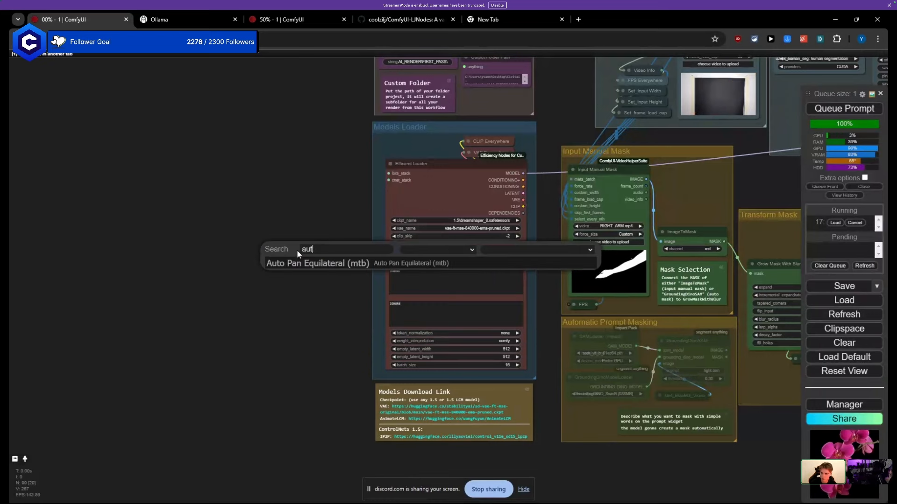
pyautogui.press('Escape')
pyautogui.scroll(-4, 284, 257)
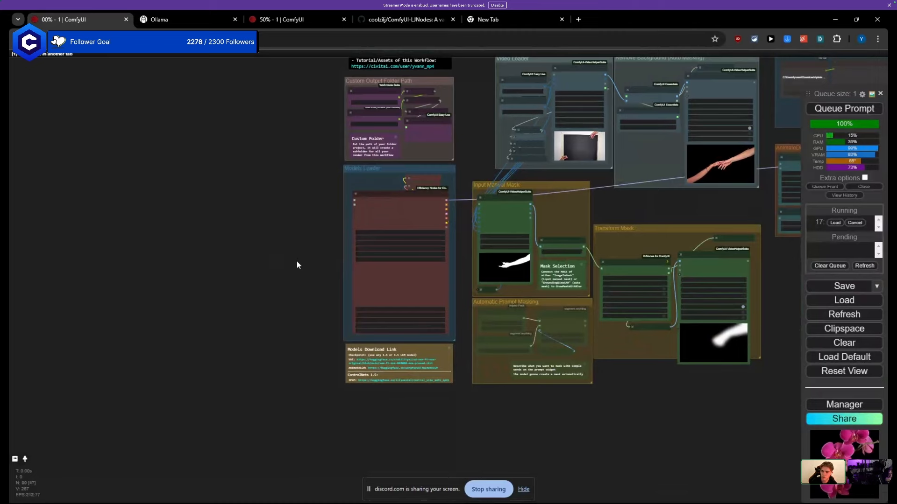
# Step: Close the yvannVid2vidAutomated_v10.zip window and go from the SECOND_PASS folder up to Civitai-Stream in File Explorer
pyautogui.moveTo(405, 500)
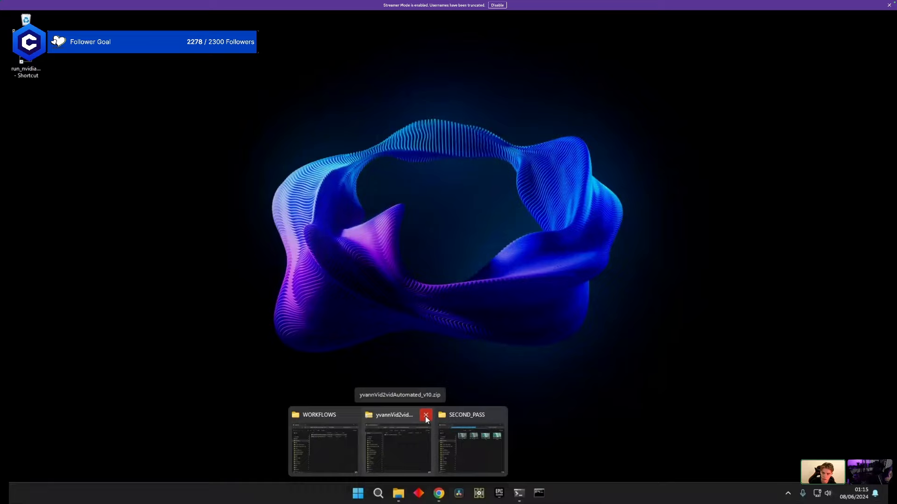
pyautogui.click(425, 415)
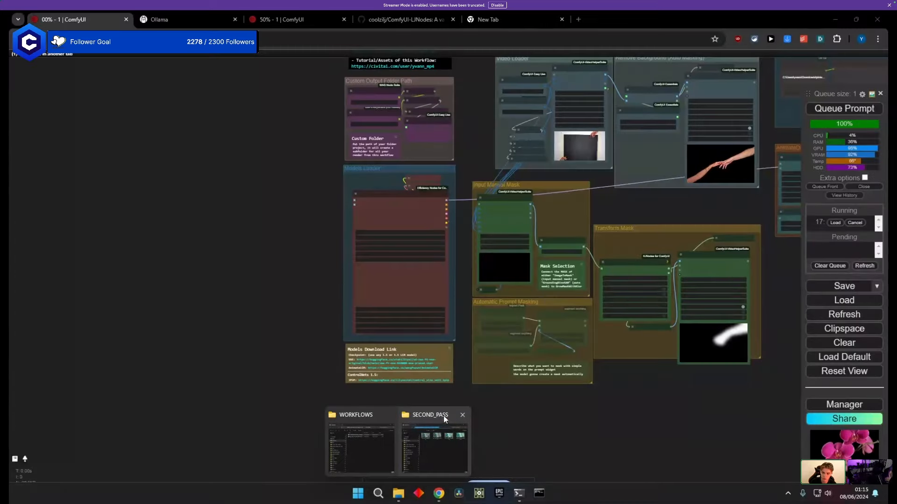
pyautogui.click(430, 439)
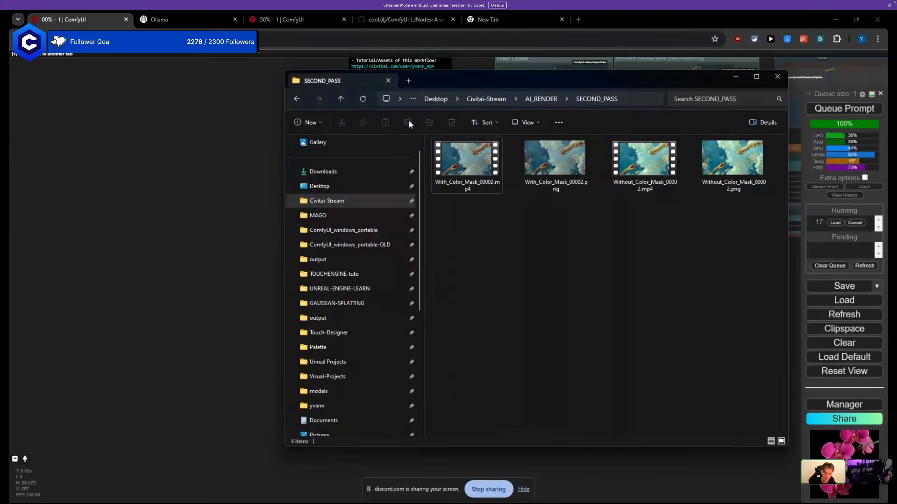
pyautogui.moveTo(523, 73); pyautogui.dragTo(321, 91)
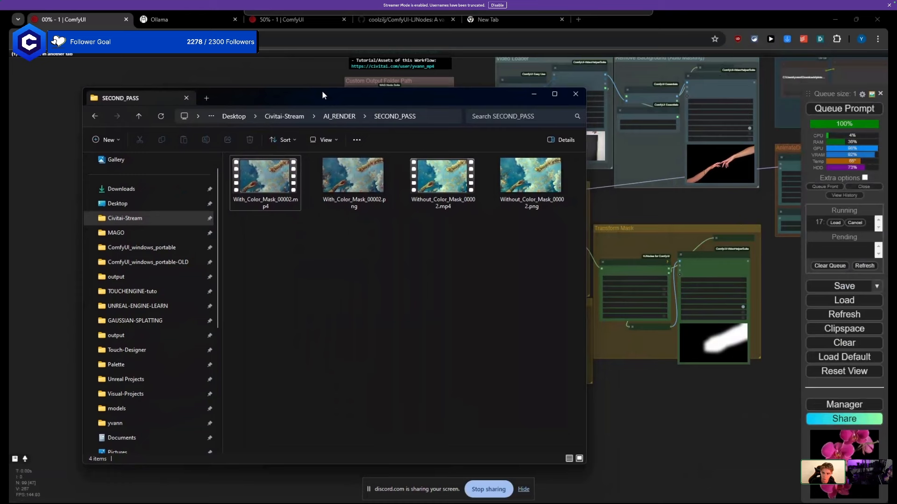
pyautogui.click(285, 116)
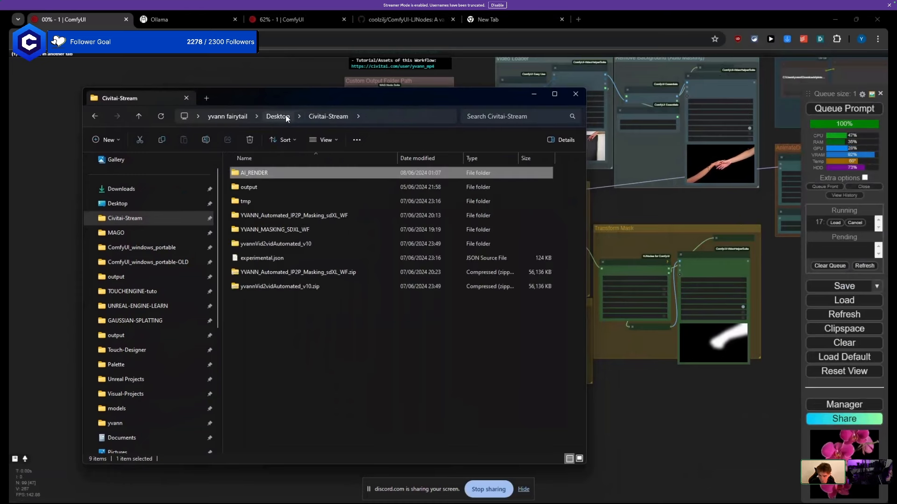
# Step: Duplicate the ComfyUI browser tab and load the experimental.json workflow from the Civitai-Stream folder into the copy
pyautogui.rightClick(100, 12)
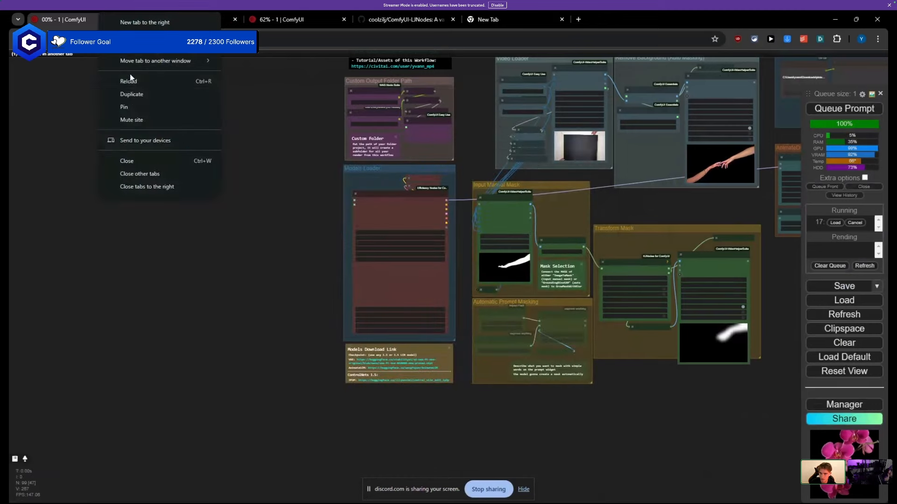
pyautogui.click(131, 97)
pyautogui.hotkey('alt', 'Tab')
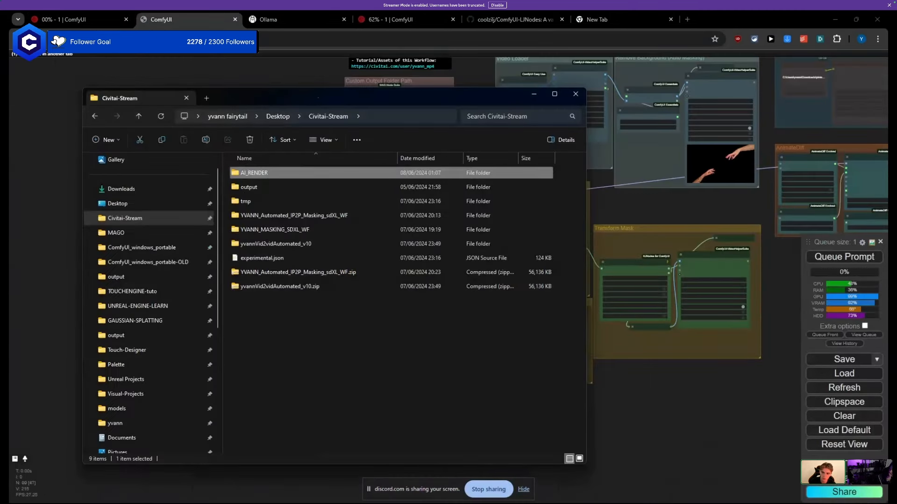
pyautogui.moveTo(318, 98); pyautogui.dragTo(0, 122)
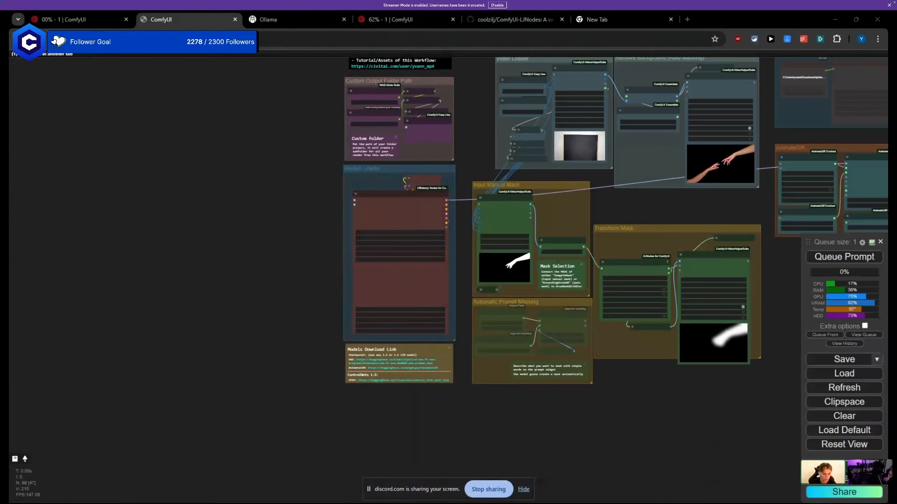
pyautogui.moveTo(0, 197); pyautogui.dragTo(225, 224)
# Step: Examine the two directory-looper groups that feed the Efficient Loader's checkpoint name and LoRA stack inputs
pyautogui.scroll(5, 226, 221)
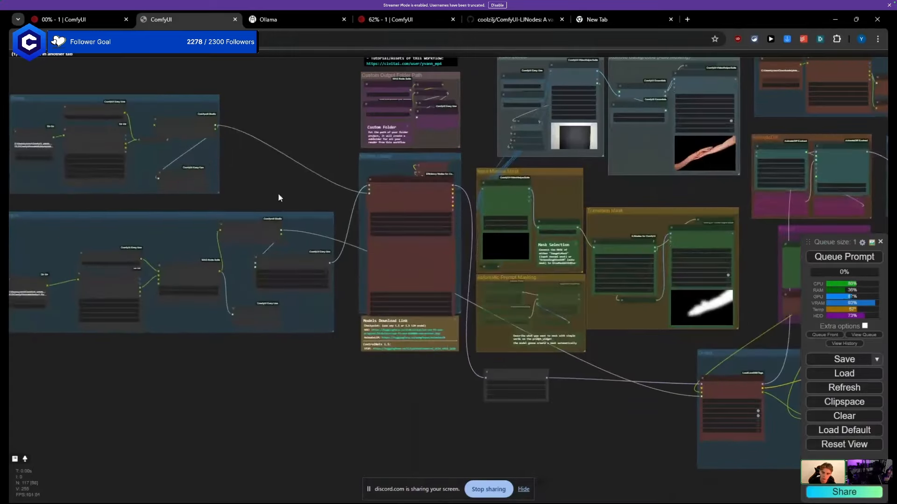
pyautogui.moveTo(279, 196); pyautogui.dragTo(169, 150)
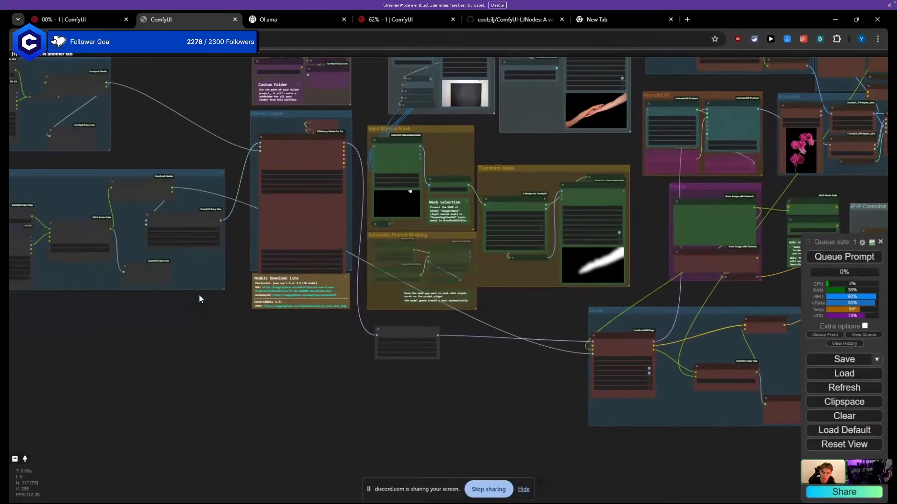
pyautogui.moveTo(198, 296); pyautogui.dragTo(438, 319)
pyautogui.scroll(6, 246, 266)
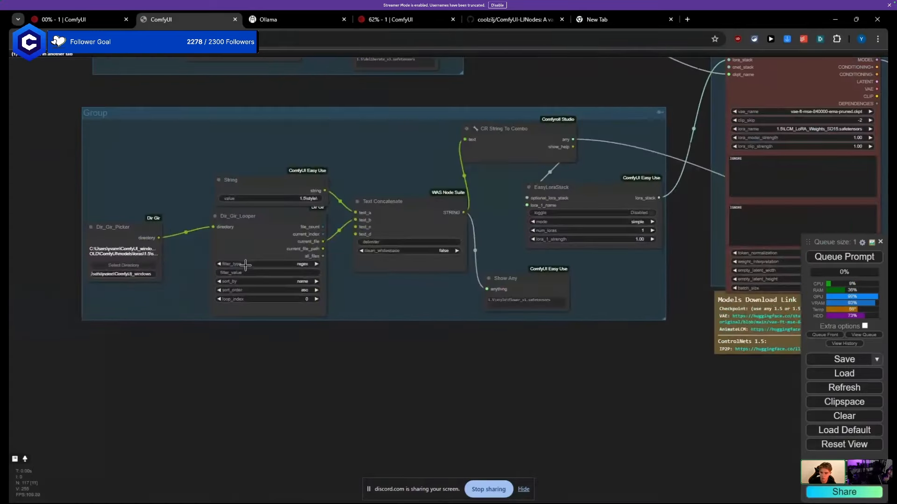
pyautogui.scroll(-6, 164, 200)
pyautogui.moveTo(162, 152); pyautogui.dragTo(183, 284)
pyautogui.scroll(5, 165, 222)
pyautogui.scroll(-4, 213, 252)
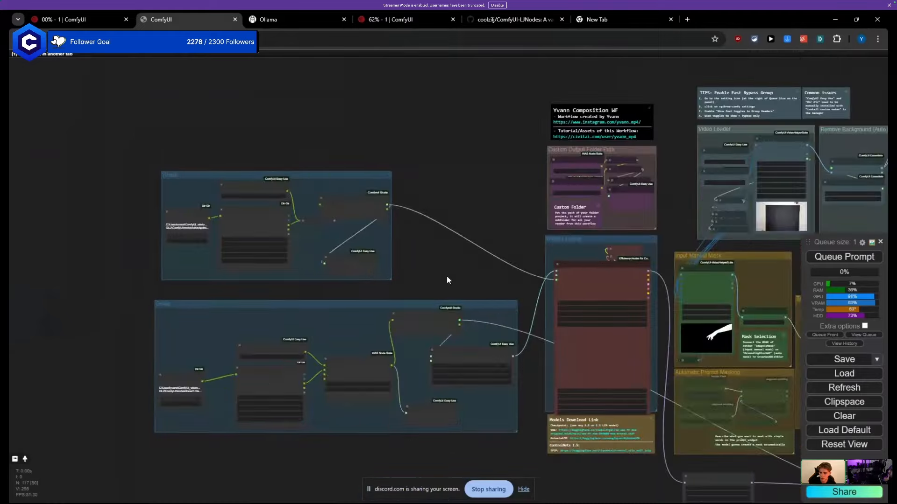
pyautogui.moveTo(447, 276); pyautogui.dragTo(204, 119)
# Step: Inspect the LoraLoaderTagsQuery node and its connections to the PromptConcat and CLIP Text Encode nodes
pyautogui.moveTo(564, 377); pyautogui.dragTo(259, 345)
pyautogui.scroll(8, 256, 324)
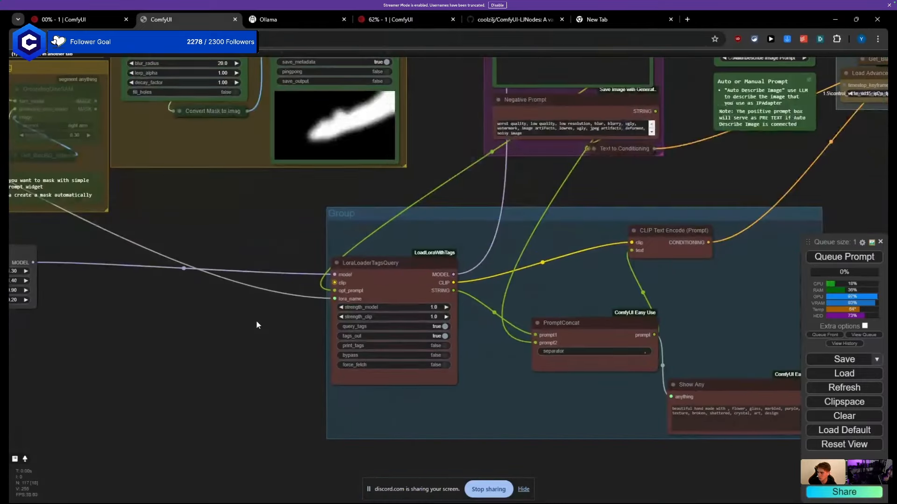
pyautogui.scroll(-1, 182, 232)
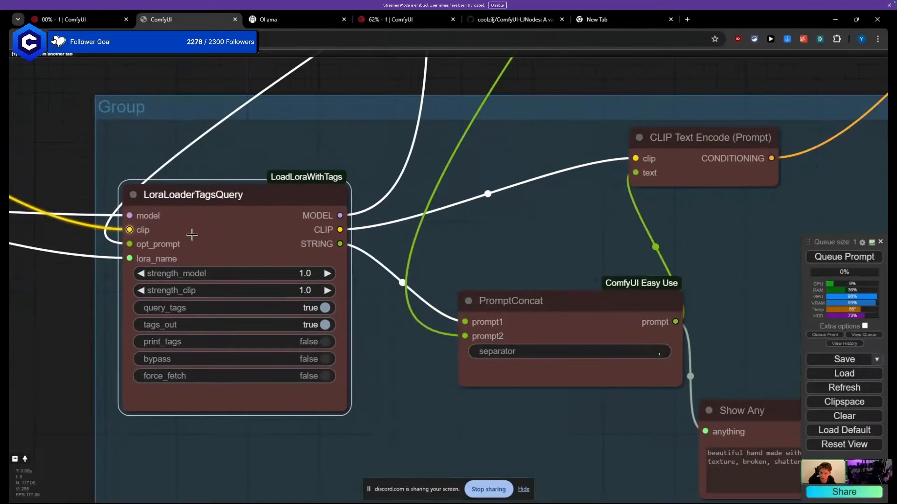
pyautogui.scroll(-2, 239, 243)
pyautogui.scroll(-1, 239, 243)
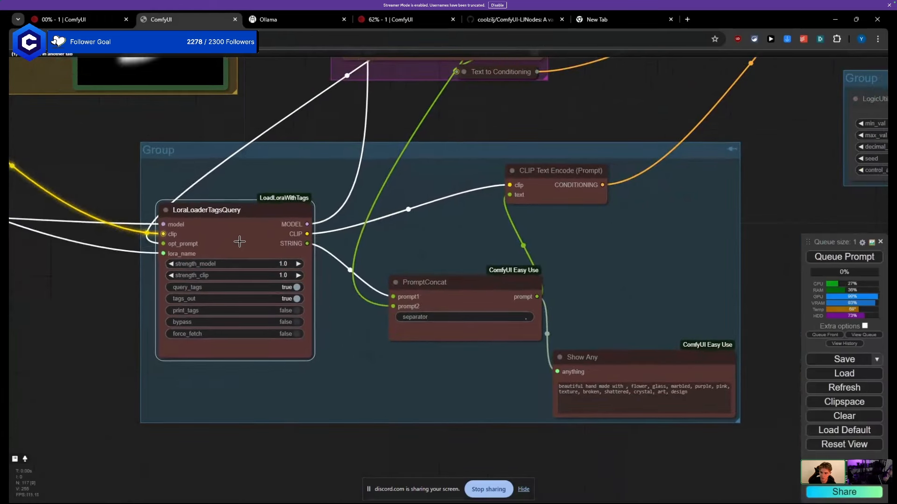
# Step: Move the Show Any node above the PromptConcat node and highlight the word "flower" in its prompt text
pyautogui.moveTo(607, 356); pyautogui.dragTo(400, 168)
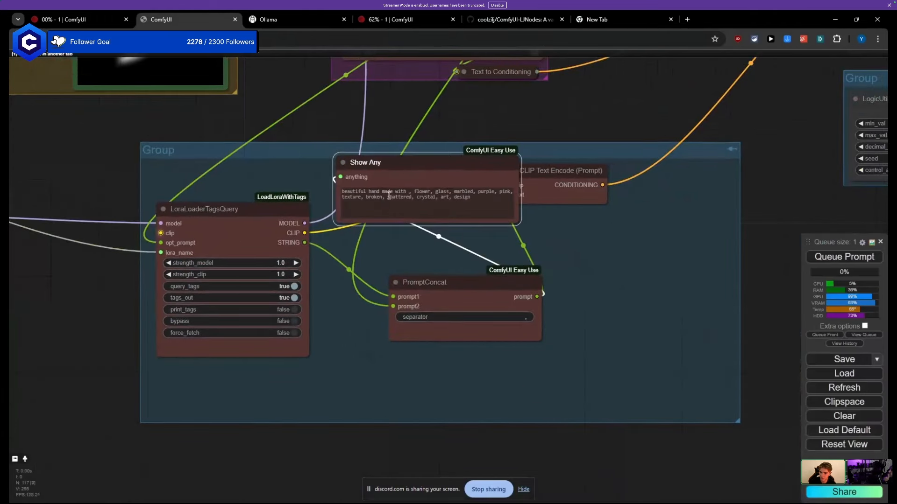
pyautogui.scroll(3, 407, 172)
pyautogui.moveTo(424, 200); pyautogui.dragTo(440, 199)
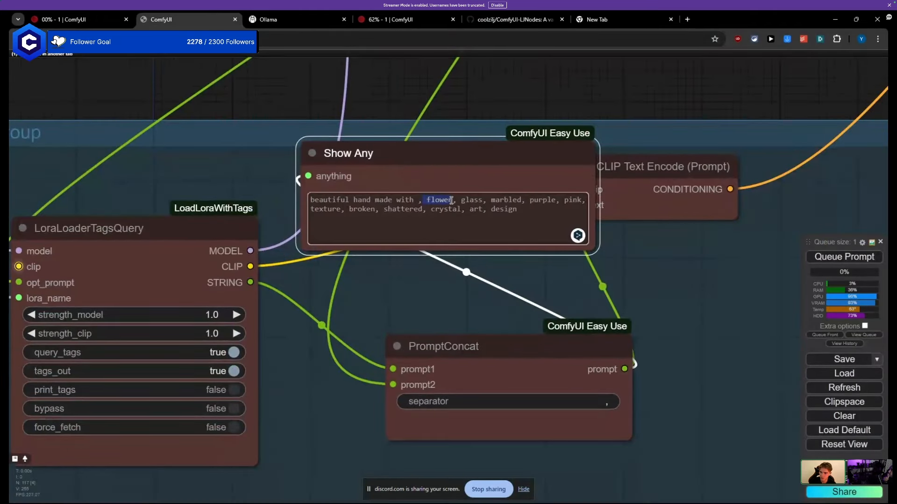
pyautogui.scroll(-7, 332, 167)
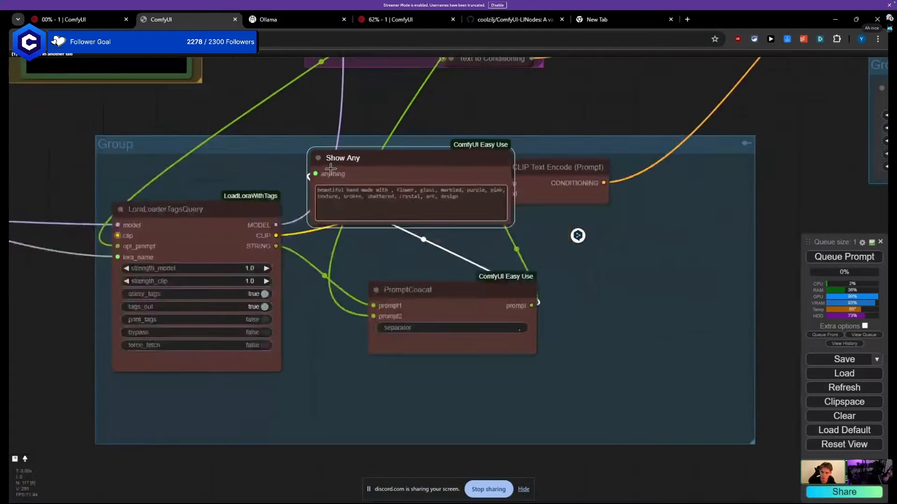
# Step: Return to the original workflow's browser tab and select the Efficient Loader node in the Models Loader group
pyautogui.click(74, 17)
pyautogui.scroll(-5, 168, 214)
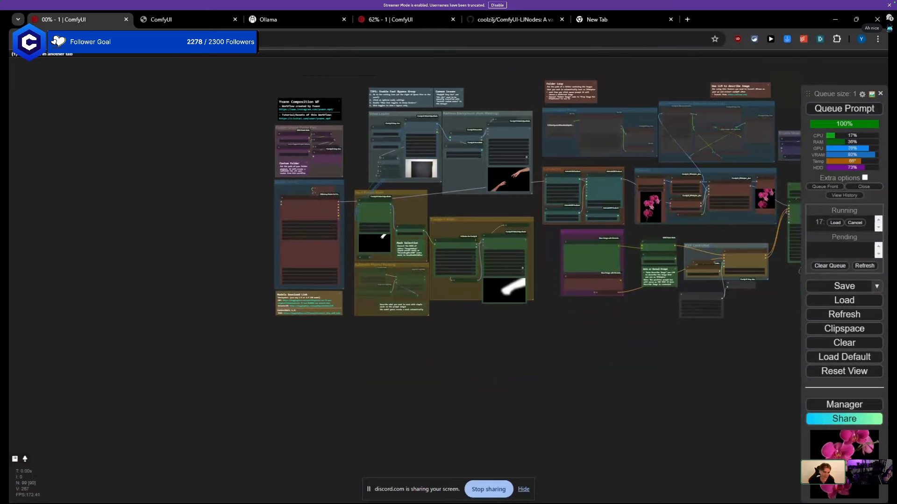
pyautogui.moveTo(185, 192); pyautogui.dragTo(227, 244)
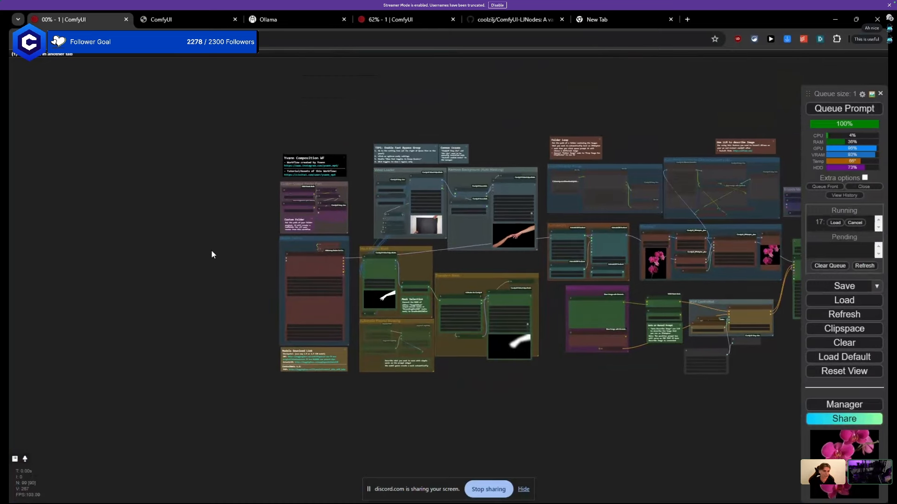
pyautogui.scroll(10, 263, 260)
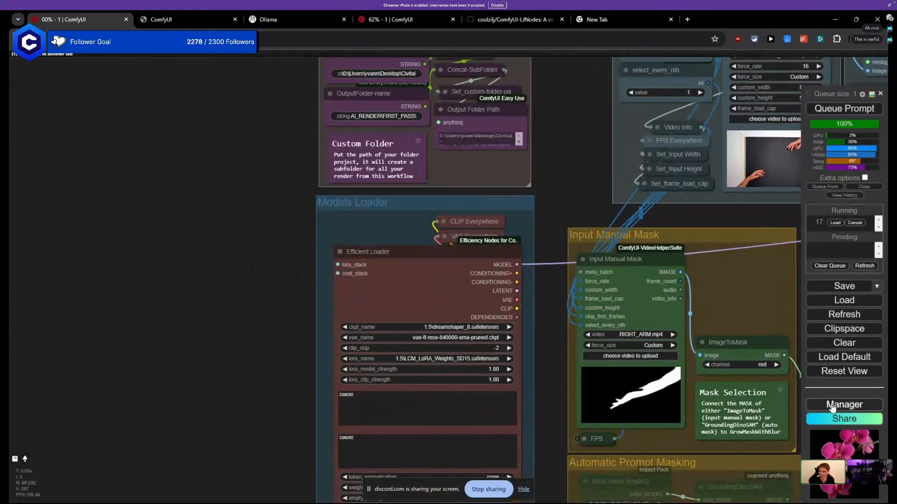
pyautogui.moveTo(571, 177); pyautogui.dragTo(480, 177)
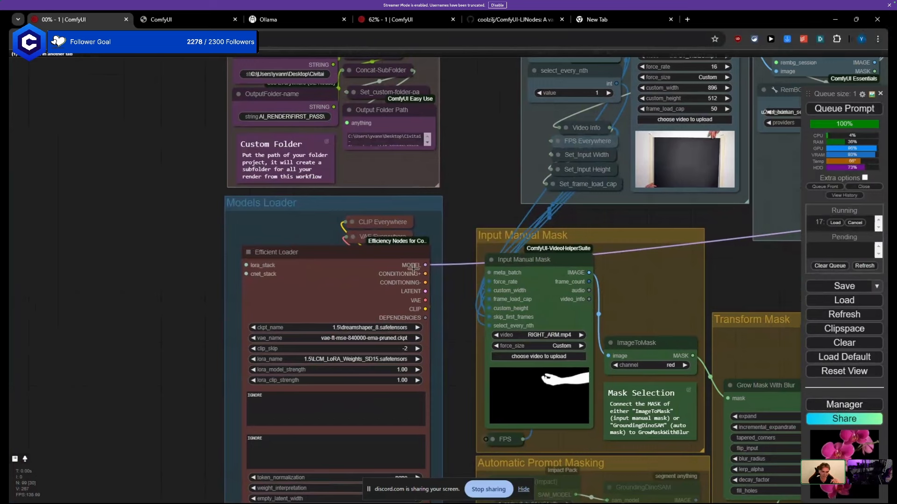
pyautogui.click(286, 296)
pyautogui.rightClick(278, 301)
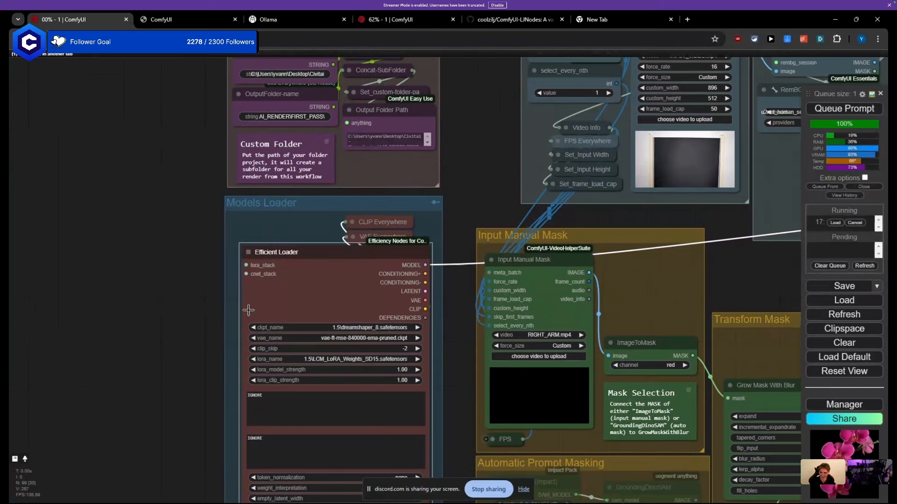
# Step: Add an easy loraStack node feeding the Efficient Loader's lora_stack input and place it beside the Models Loader group
pyautogui.moveTo(246, 265); pyautogui.dragTo(120, 266)
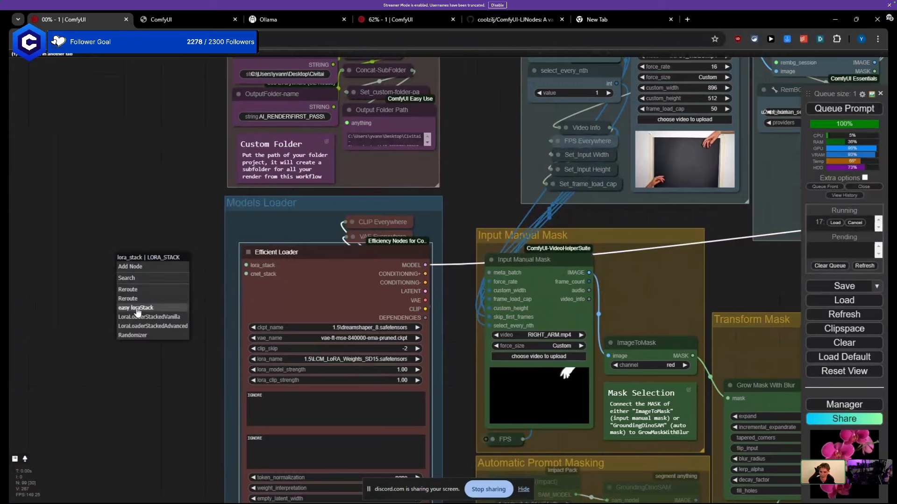
pyautogui.click(135, 308)
pyautogui.moveTo(131, 350); pyautogui.dragTo(221, 320)
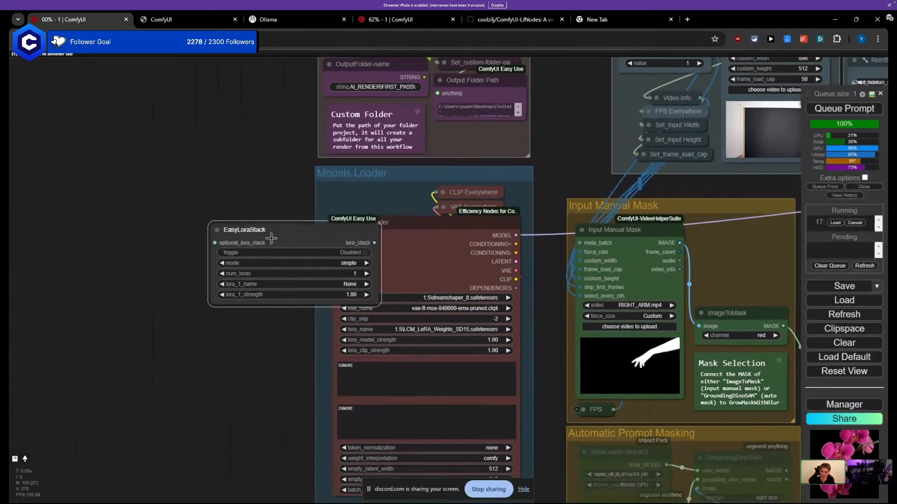
pyautogui.moveTo(302, 243); pyautogui.dragTo(221, 226)
pyautogui.moveTo(187, 326); pyautogui.dragTo(345, 324)
pyautogui.scroll(3, 279, 247)
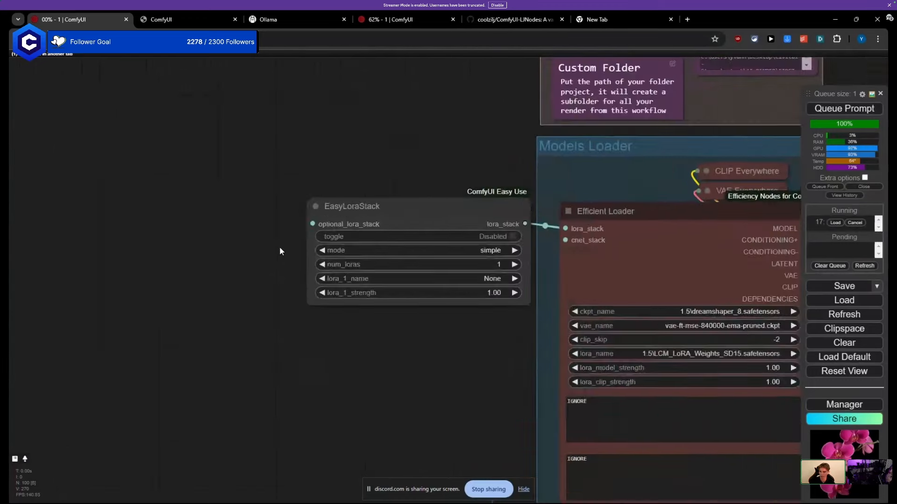
# Step: Adjust the EasyLoraStack node's position in the empty space next to the Efficient Loader
pyautogui.scroll(-2, 280, 247)
pyautogui.scroll(4, 580, 337)
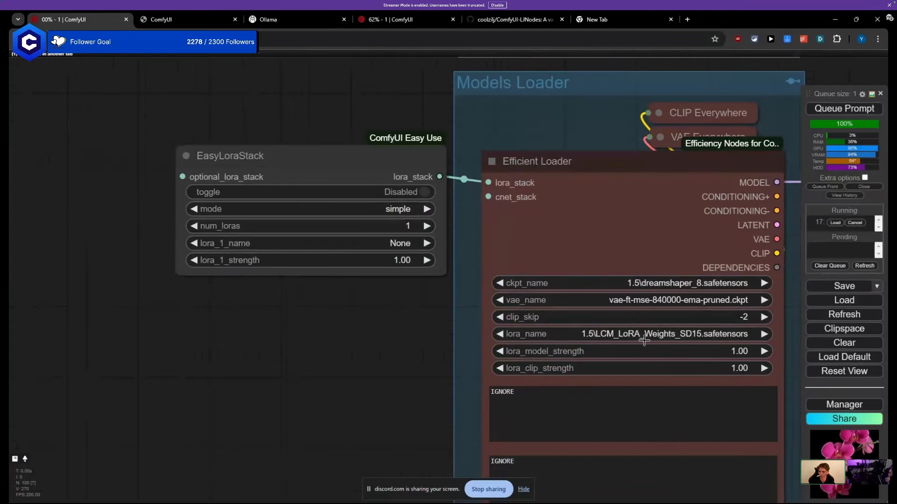
pyautogui.moveTo(335, 157); pyautogui.dragTo(316, 154)
pyautogui.moveTo(204, 318); pyautogui.dragTo(377, 338)
pyautogui.click(394, 178)
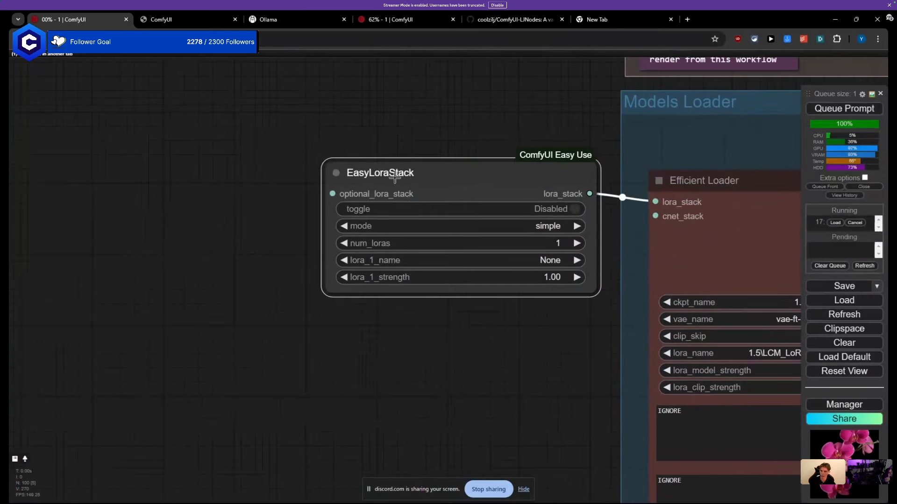
pyautogui.moveTo(415, 189)
pyautogui.mouseDown()
pyautogui.moveTo(431, 211)
pyautogui.moveTo(411, 193)
pyautogui.moveTo(418, 197)
pyautogui.mouseUp()
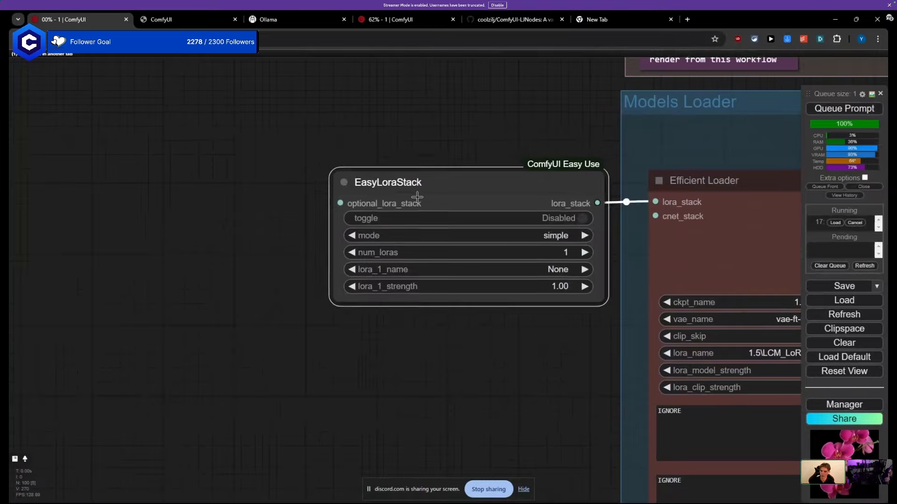
pyautogui.scroll(-7, 419, 197)
pyautogui.click(412, 159)
pyautogui.moveTo(412, 159); pyautogui.dragTo(245, 180)
pyautogui.moveTo(243, 216); pyautogui.dragTo(346, 186)
pyautogui.scroll(5, 212, 176)
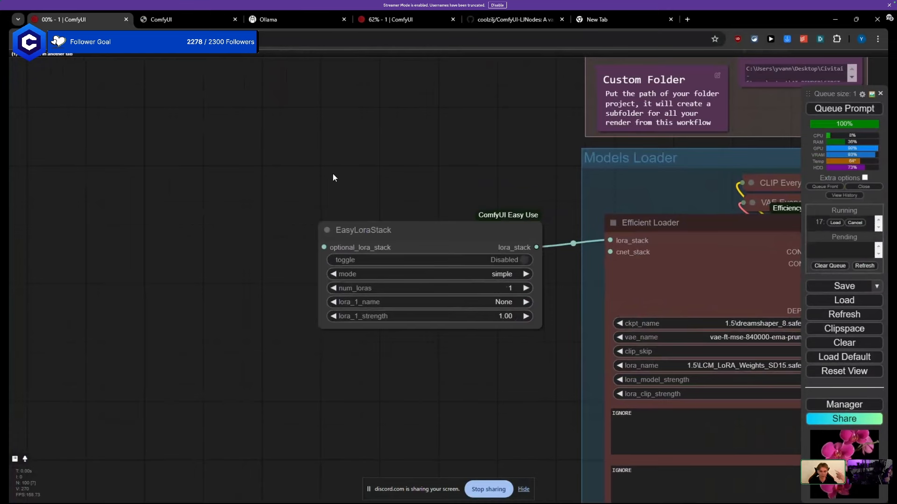
pyautogui.scroll(-7, 332, 179)
pyautogui.moveTo(332, 179); pyautogui.dragTo(309, 184)
pyautogui.scroll(4, 309, 184)
pyautogui.scroll(1, 309, 184)
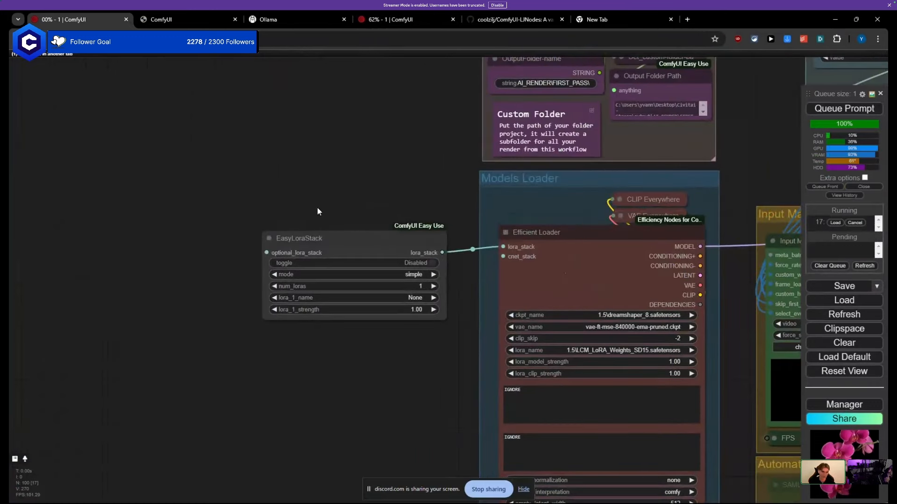
# Step: Convert the EasyLoraStack node's lora_1_name widget to an input
pyautogui.click(327, 232)
pyautogui.moveTo(327, 239); pyautogui.dragTo(326, 223)
pyautogui.rightClick(373, 207)
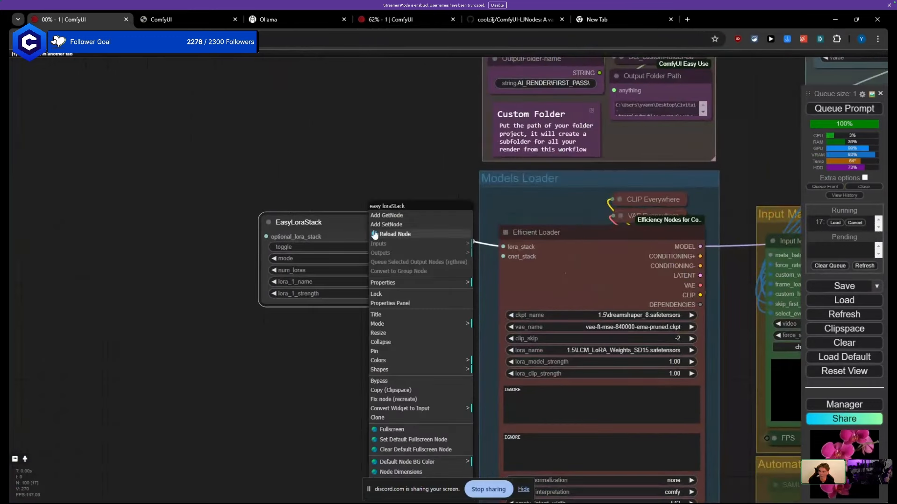
pyautogui.click(406, 413)
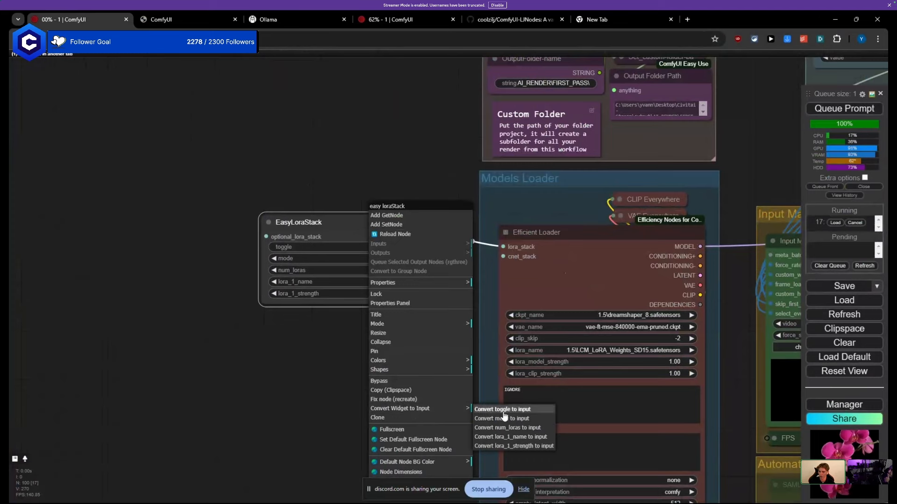
pyautogui.click(511, 437)
pyautogui.moveTo(335, 244)
pyautogui.mouseDown()
pyautogui.moveTo(296, 240)
pyautogui.moveTo(349, 240)
pyautogui.mouseUp()
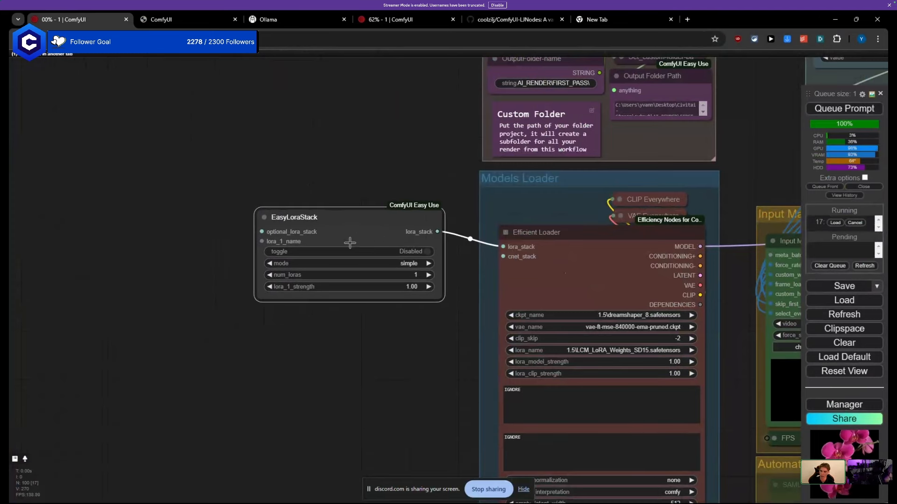
pyautogui.scroll(2, 290, 244)
pyautogui.moveTo(239, 240); pyautogui.dragTo(343, 253)
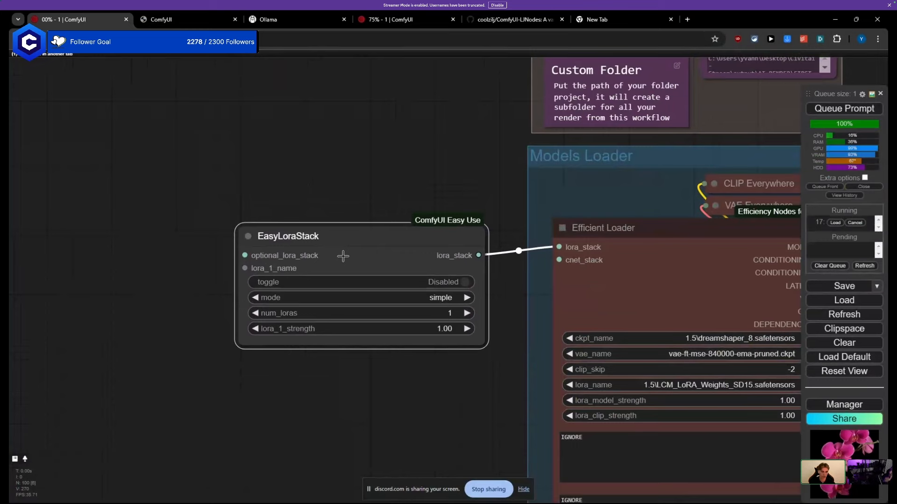
pyautogui.moveTo(307, 252)
pyautogui.mouseDown()
pyautogui.moveTo(287, 237)
pyautogui.moveTo(310, 254)
pyautogui.mouseUp()
# Step: Switch to the experimental workflow's browser tab and locate the directory-looper group that supplies the checkpoint name
pyautogui.scroll(-5, 319, 252)
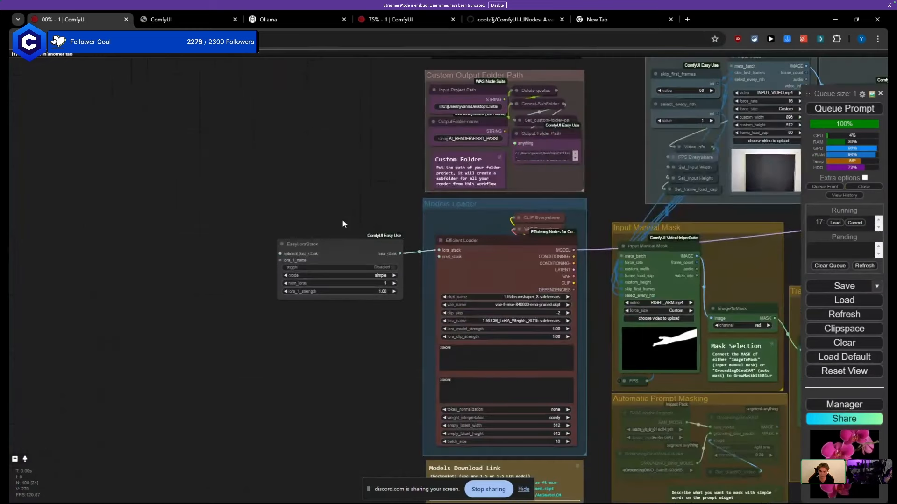
pyautogui.click(218, 12)
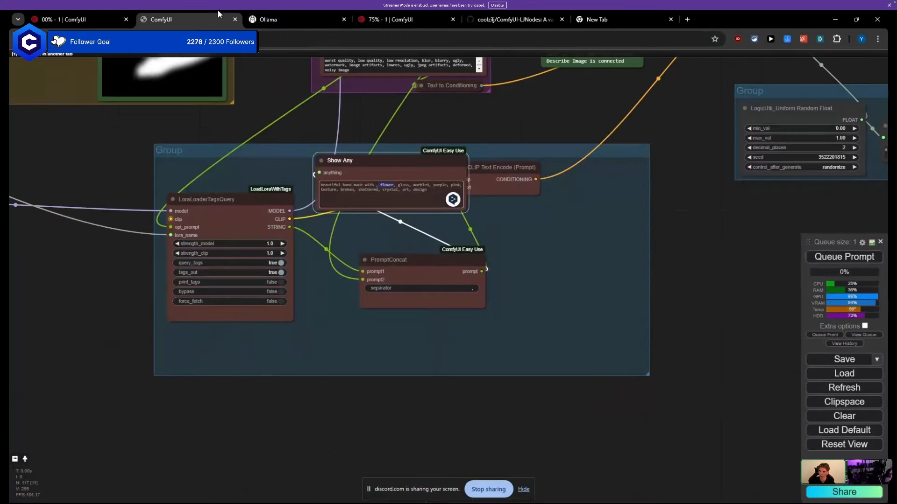
pyautogui.click(411, 19)
pyautogui.click(204, 14)
pyautogui.scroll(-5, 225, 161)
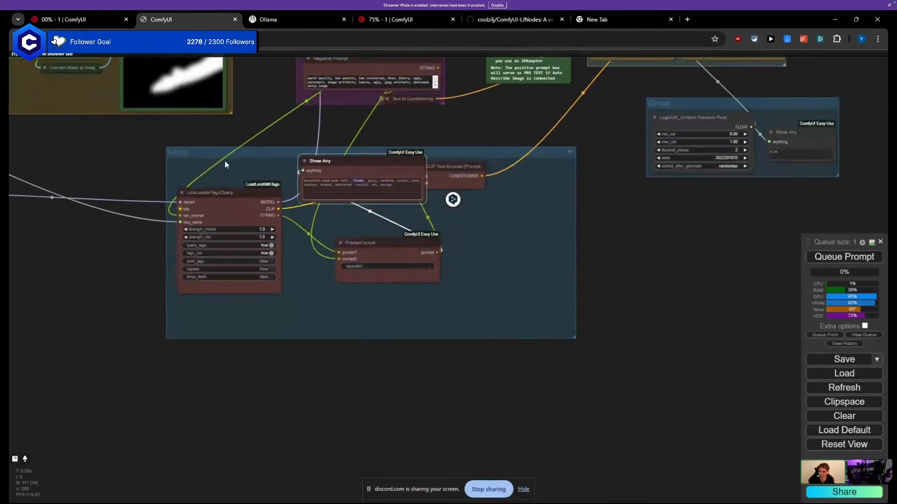
pyautogui.moveTo(148, 283)
pyautogui.mouseDown()
pyautogui.moveTo(150, 295)
pyautogui.moveTo(513, 415)
pyautogui.mouseUp()
pyautogui.moveTo(198, 372); pyautogui.dragTo(452, 401)
pyautogui.moveTo(276, 326)
pyautogui.mouseDown()
pyautogui.moveTo(383, 372)
pyautogui.moveTo(494, 385)
pyautogui.mouseUp()
pyautogui.moveTo(255, 187); pyautogui.dragTo(223, 292)
pyautogui.scroll(6, 300, 280)
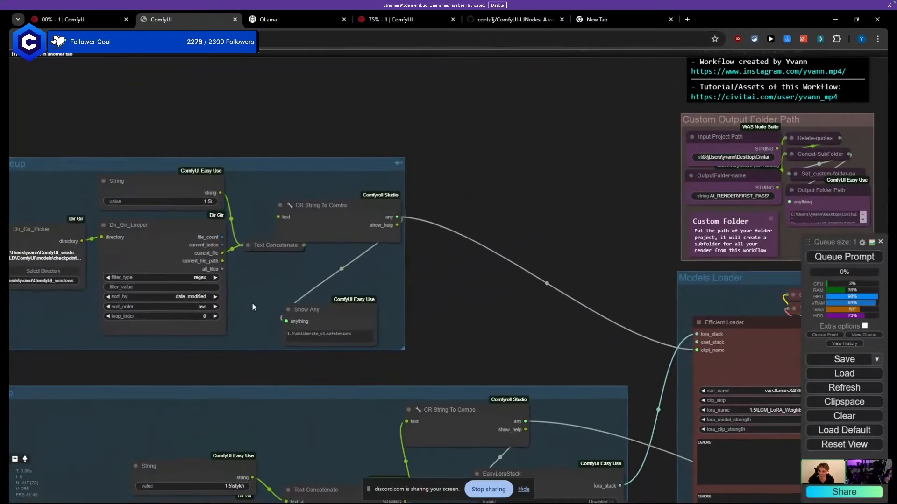
# Step: Nudge the CR String To Combo, Dir_Gir_Picker and String nodes within the checkpoint directory-looper group
pyautogui.click(297, 218)
pyautogui.moveTo(314, 218); pyautogui.dragTo(321, 197)
pyautogui.scroll(-1, 316, 185)
pyautogui.moveTo(255, 206); pyautogui.dragTo(287, 204)
pyautogui.scroll(4, 205, 221)
pyautogui.moveTo(121, 219); pyautogui.dragTo(288, 256)
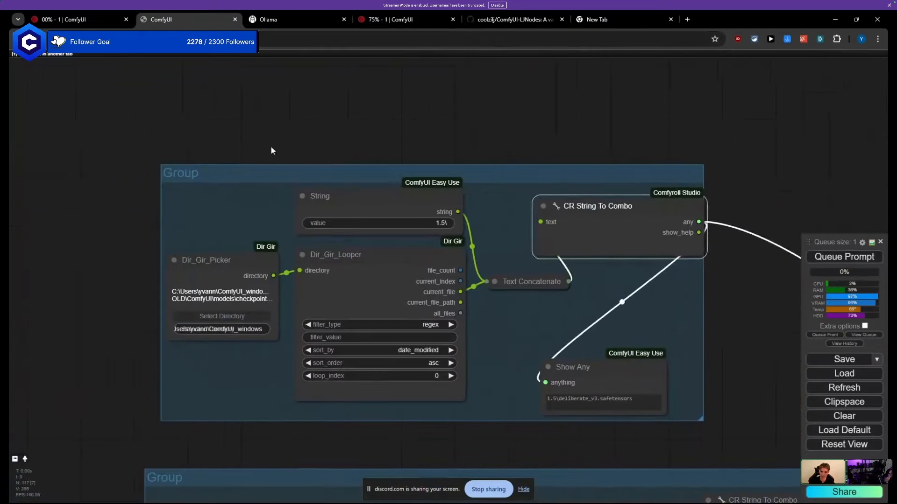
pyautogui.click(195, 255)
pyautogui.moveTo(195, 255); pyautogui.dragTo(209, 253)
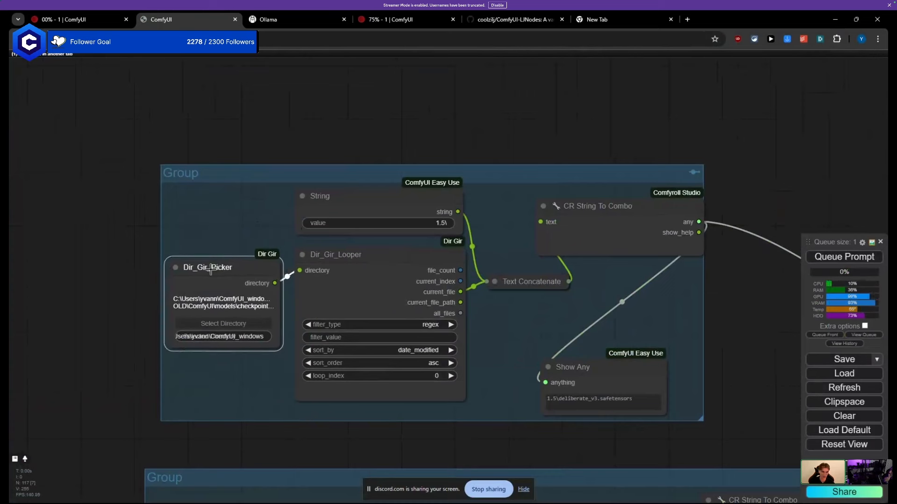
pyautogui.moveTo(351, 203); pyautogui.dragTo(368, 195)
# Step: Copy all nodes of the checkpoint directory-looper group into the original workflow, in the empty area beside the EasyLoraStack node
pyautogui.moveTo(227, 175); pyautogui.dragTo(610, 381)
pyautogui.click(94, 20)
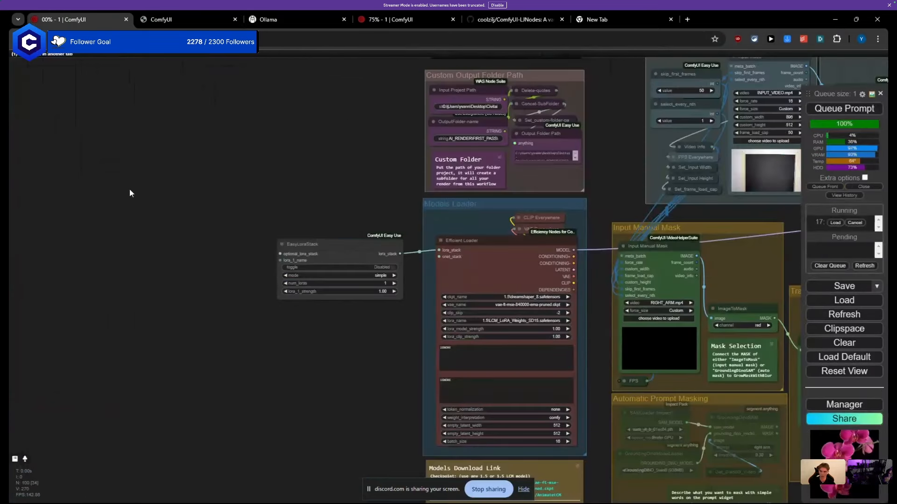
pyautogui.hotkey('ctrl', 'v')
pyautogui.moveTo(280, 193); pyautogui.dragTo(14, 132)
pyautogui.moveTo(156, 122); pyautogui.dragTo(344, 149)
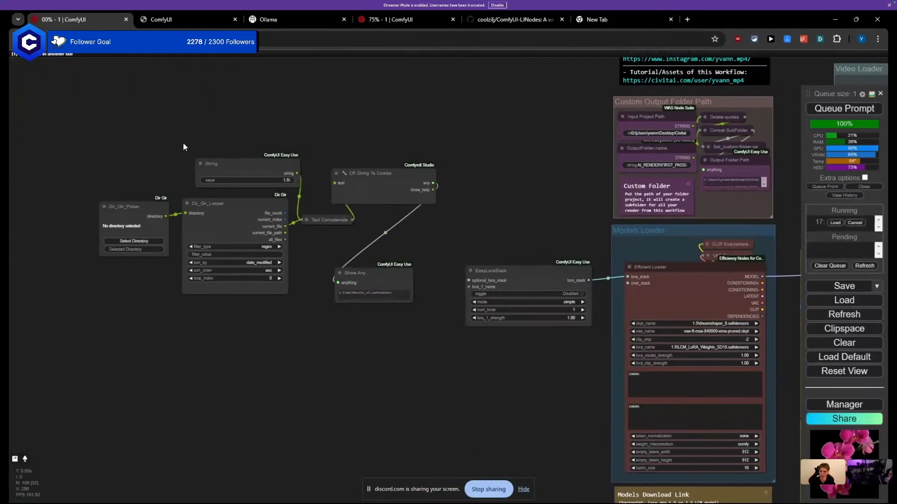
# Step: Group the pasted directory-looper nodes, shift the group slightly and title it "lora dir"
pyautogui.moveTo(109, 139); pyautogui.dragTo(397, 310)
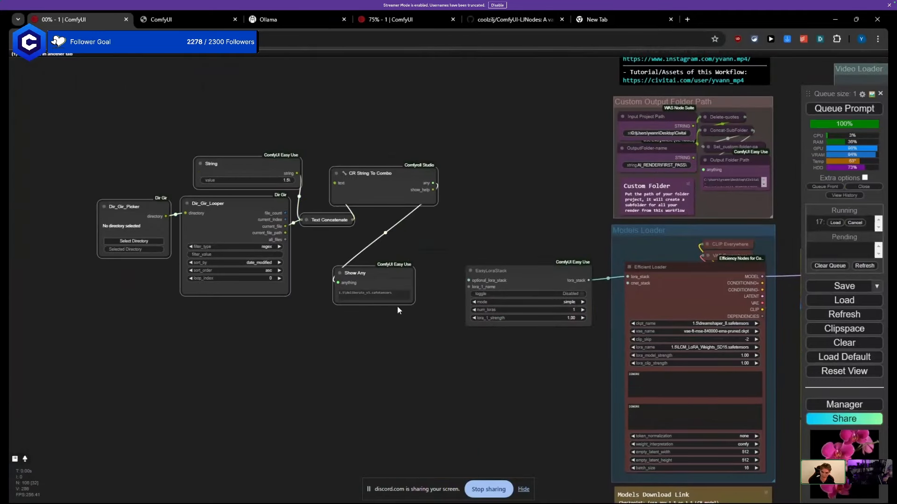
pyautogui.hotkey('ctrl', 'g')
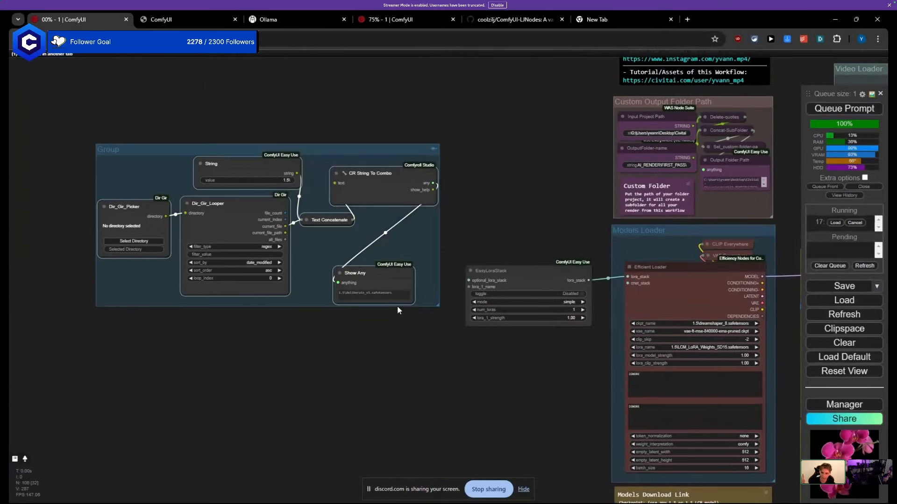
pyautogui.moveTo(125, 153); pyautogui.dragTo(99, 142)
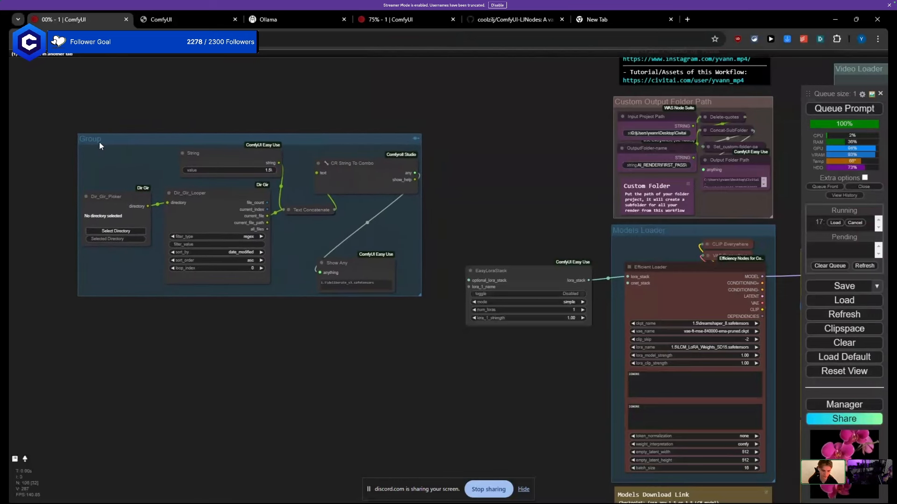
pyautogui.doubleClick(93, 141)
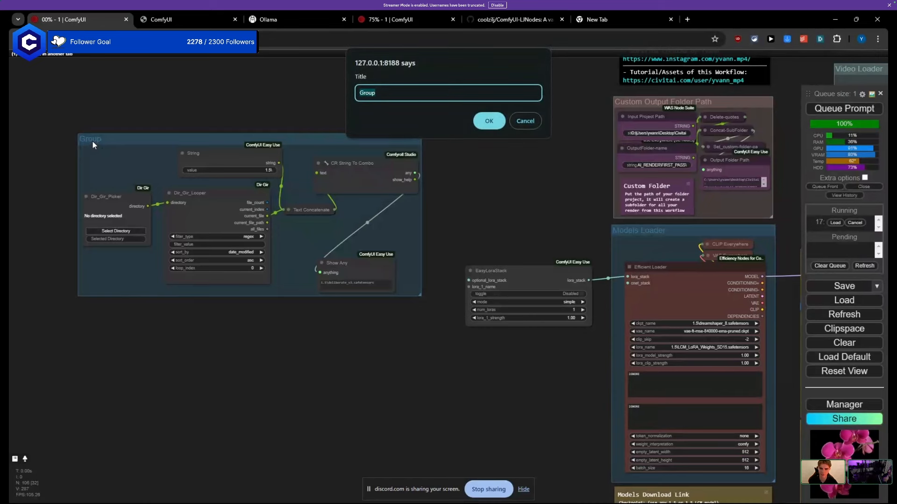
pyautogui.write('lora dir')
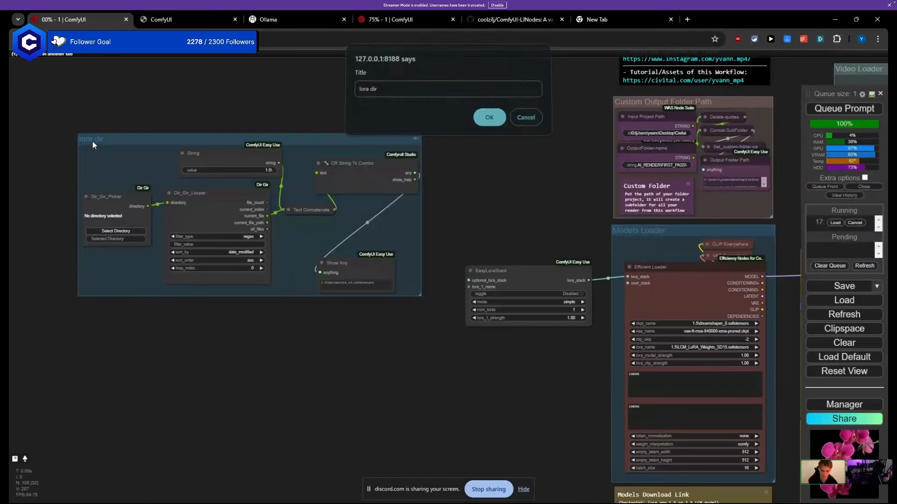
pyautogui.press('Return')
pyautogui.moveTo(111, 138); pyautogui.dragTo(221, 137)
# Step: Copy the checkpoints\1.5 folder path from the experimental workflow's picker into the directory field of the lora dir group's Dir_Gir_Picker
pyautogui.scroll(5, 215, 197)
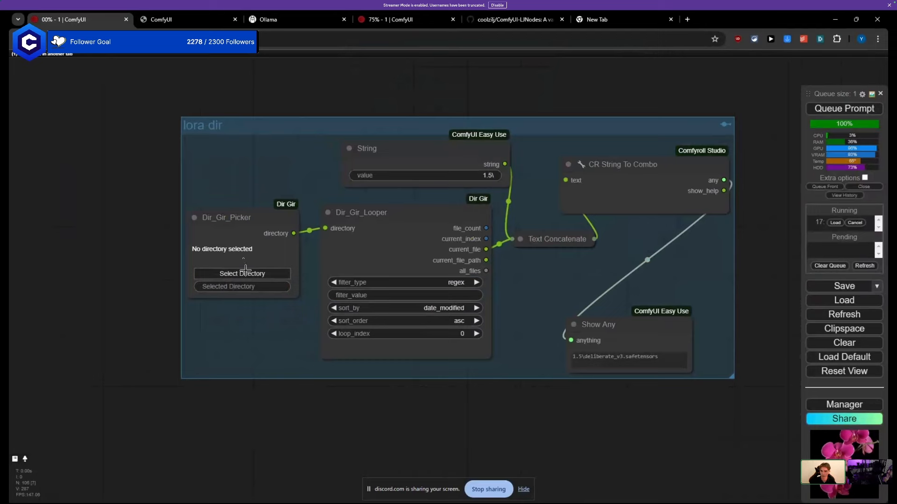
pyautogui.click(246, 271)
pyautogui.click(174, 14)
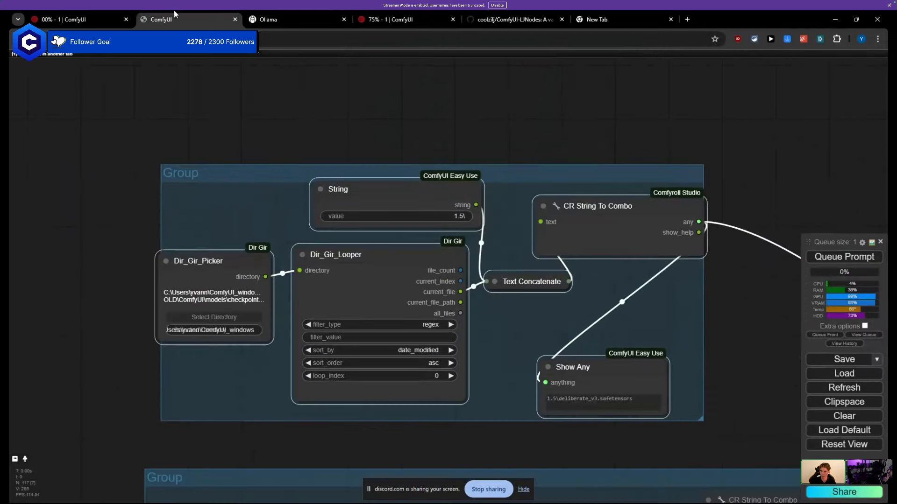
pyautogui.scroll(5, 201, 264)
pyautogui.click(263, 401)
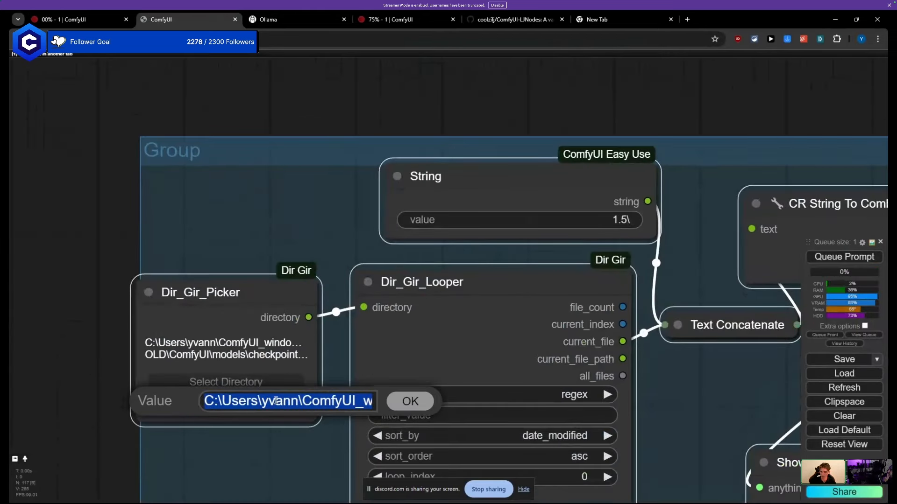
pyautogui.click(94, 11)
pyautogui.click(246, 287)
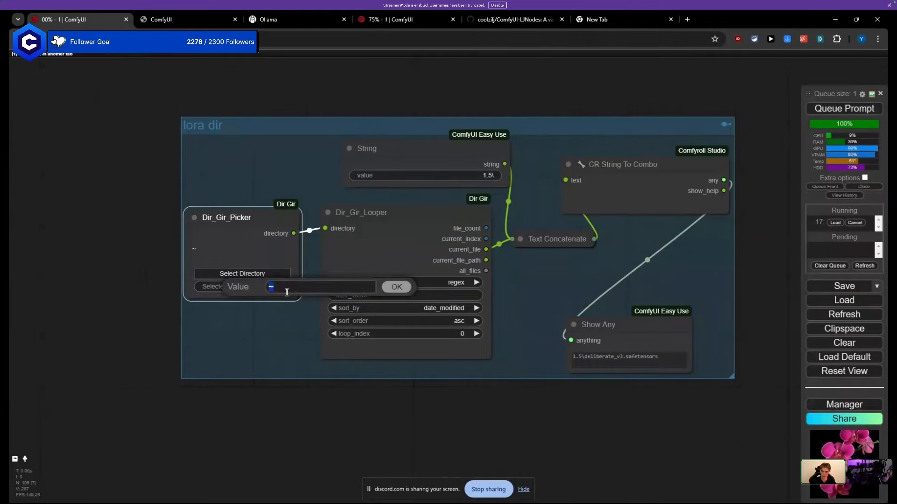
pyautogui.hotkey('ctrl', 'v')
pyautogui.moveTo(327, 289); pyautogui.dragTo(387, 289)
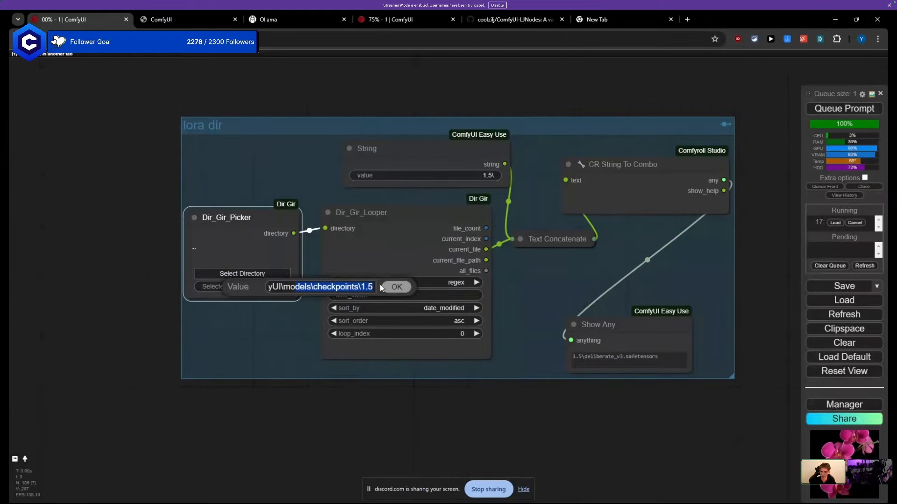
# Step: Copy the loras\1.5\style folder path from the experimental workflow's lora picker into the lora dir group's Dir_Gir_Picker
pyautogui.click(187, 19)
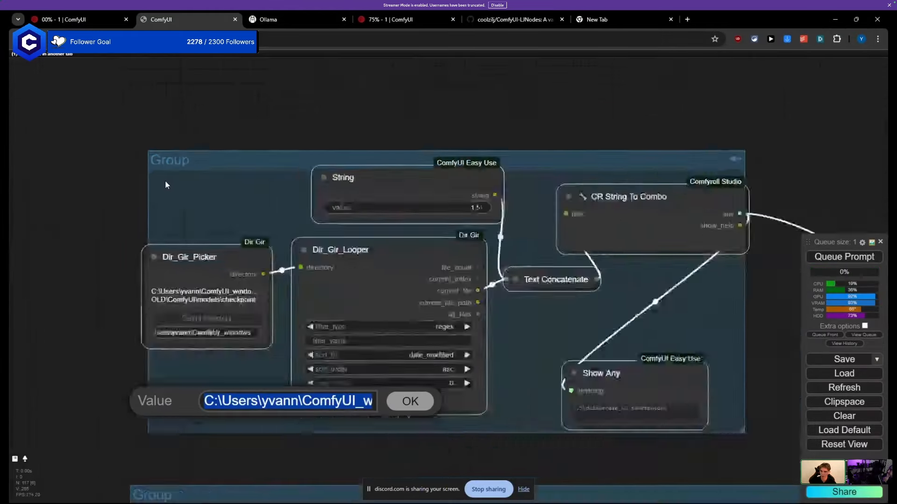
pyautogui.scroll(-8, 173, 239)
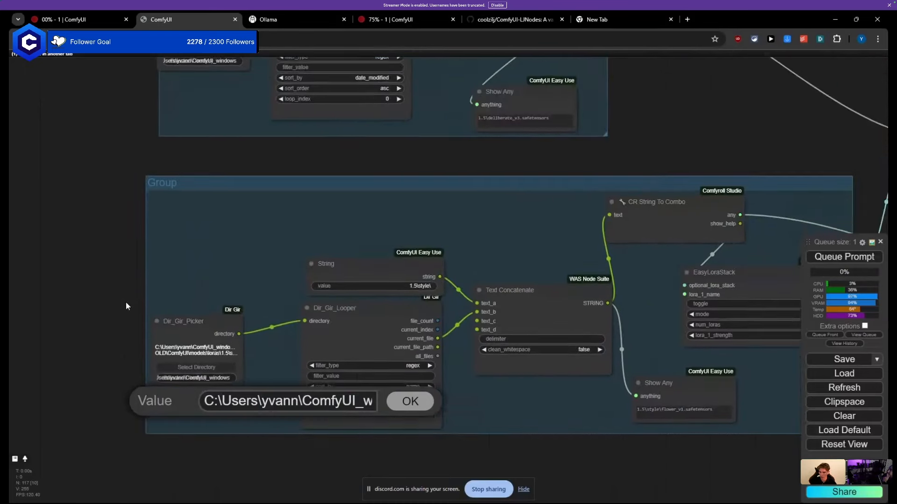
pyautogui.click(205, 303)
pyautogui.tripleClick(252, 299)
pyautogui.click(83, 20)
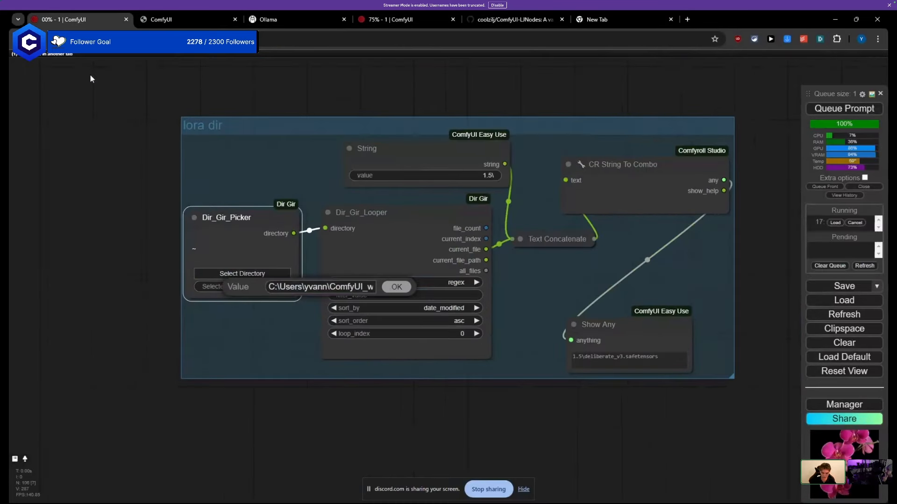
pyautogui.tripleClick(338, 285)
pyautogui.press('End')
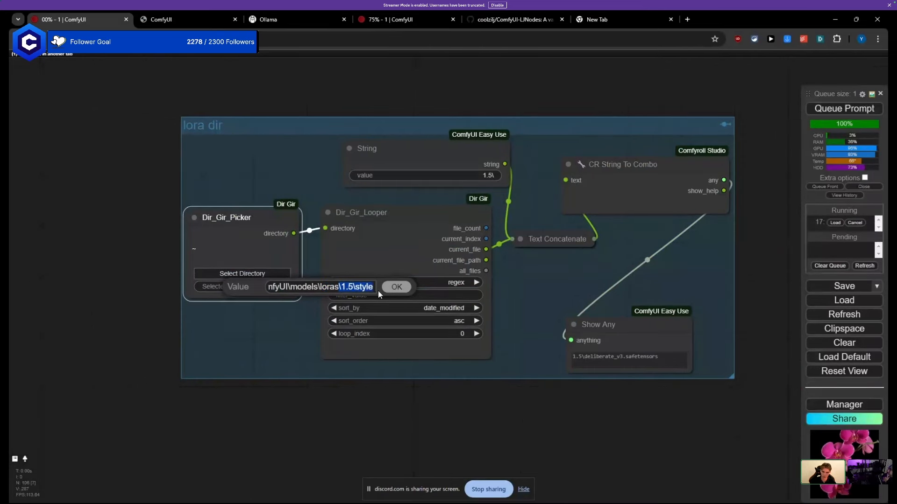
pyautogui.click(330, 288)
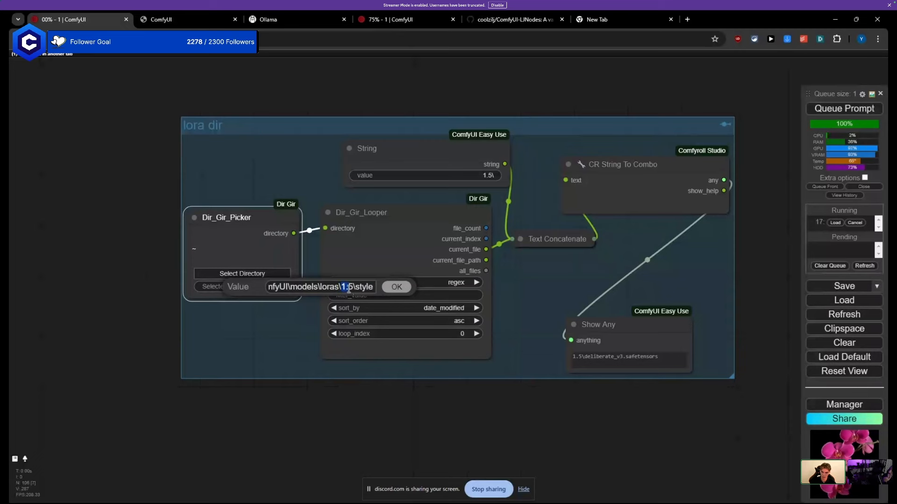
pyautogui.click(396, 286)
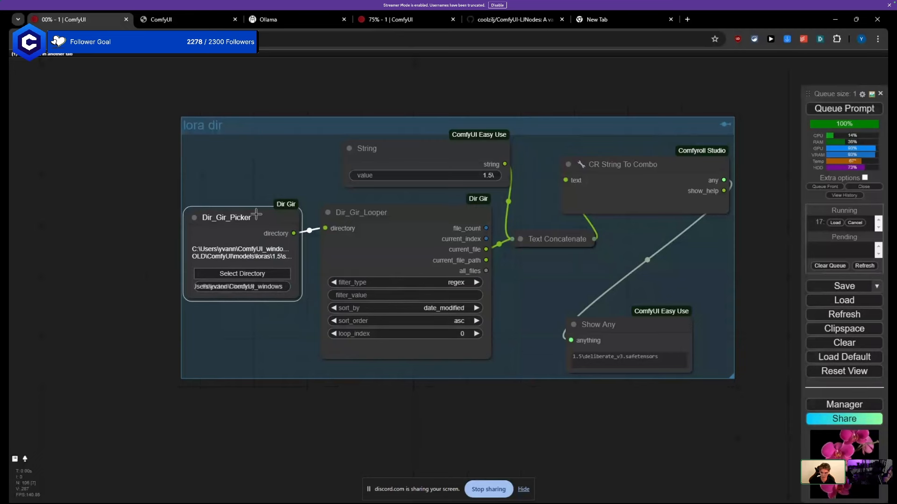
# Step: Align the String node above the Dir_Gir_Looper node in the lora dir group
pyautogui.moveTo(183, 195); pyautogui.dragTo(74, 218)
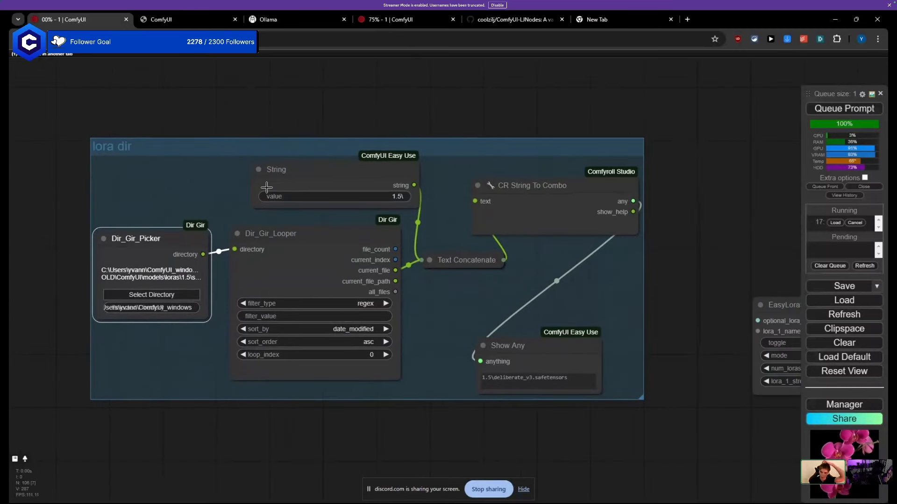
pyautogui.click(283, 168)
pyautogui.moveTo(283, 168); pyautogui.dragTo(296, 171)
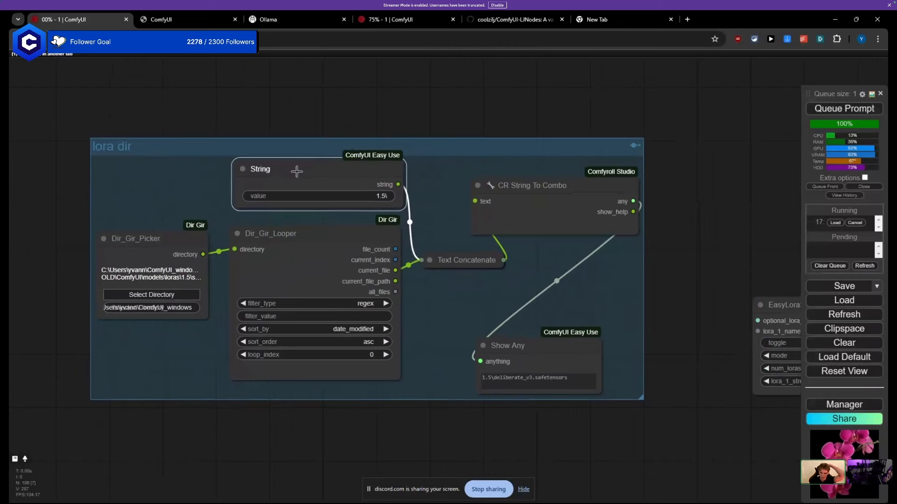
# Step: Try to expand the collapsed Text Concatenate node in the lora dir group
pyautogui.doubleClick(426, 263)
pyautogui.click(581, 264)
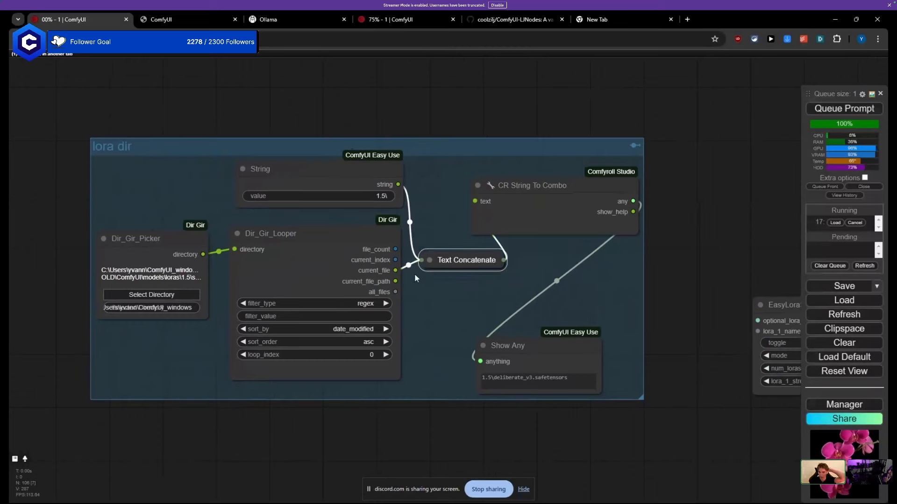
pyautogui.doubleClick(426, 263)
pyautogui.click(575, 260)
pyautogui.doubleClick(432, 261)
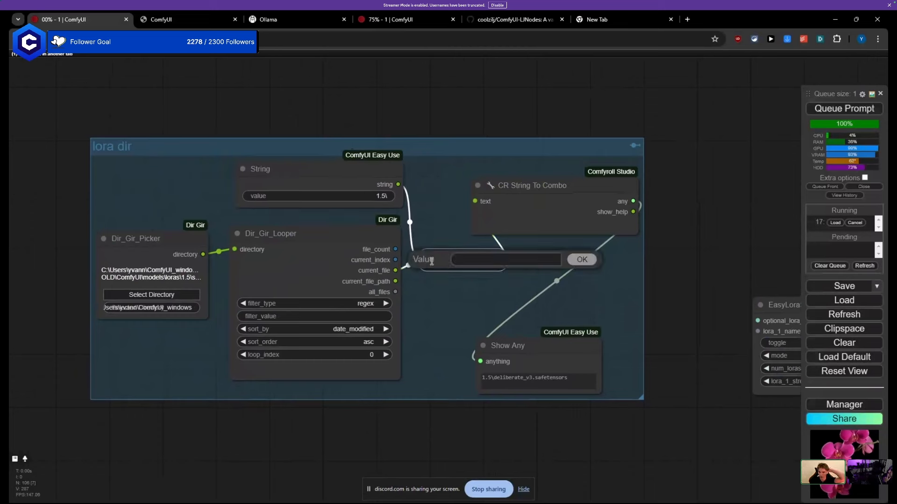
pyautogui.click(596, 259)
pyautogui.doubleClick(472, 259)
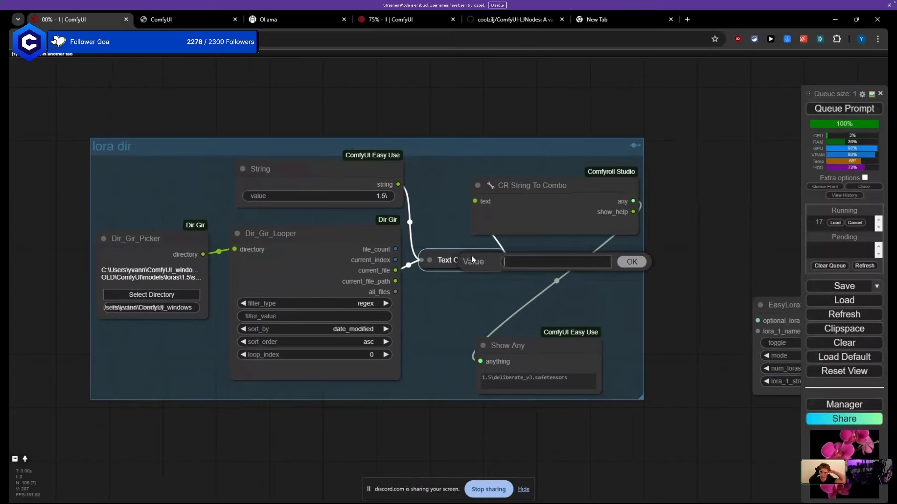
pyautogui.click(630, 263)
# Step: Rearrange the String, Dir_Gir_Looper and CR String To Combo nodes so the links around Text Concatenate are clearly separated
pyautogui.moveTo(302, 167); pyautogui.dragTo(329, 157)
pyautogui.scroll(3, 334, 257)
pyautogui.moveTo(335, 257); pyautogui.dragTo(299, 237)
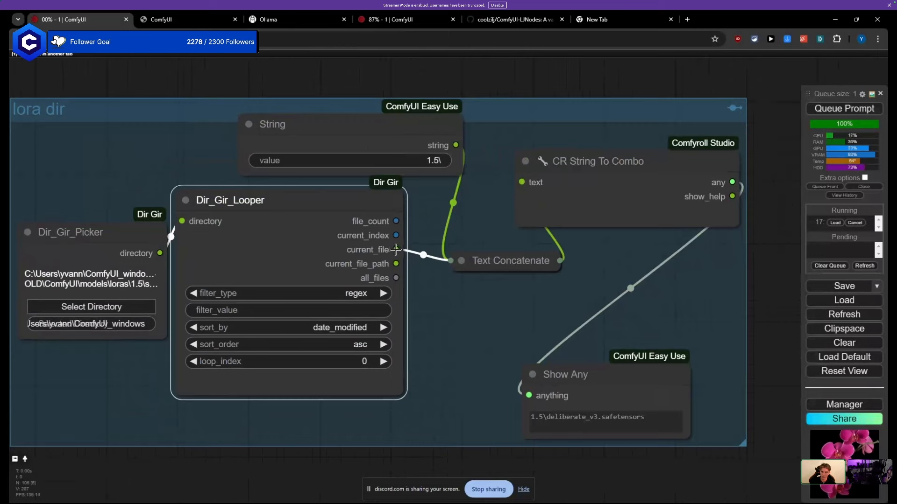
pyautogui.moveTo(581, 196); pyautogui.dragTo(621, 210)
pyautogui.scroll(-4, 554, 203)
pyautogui.scroll(5, 432, 234)
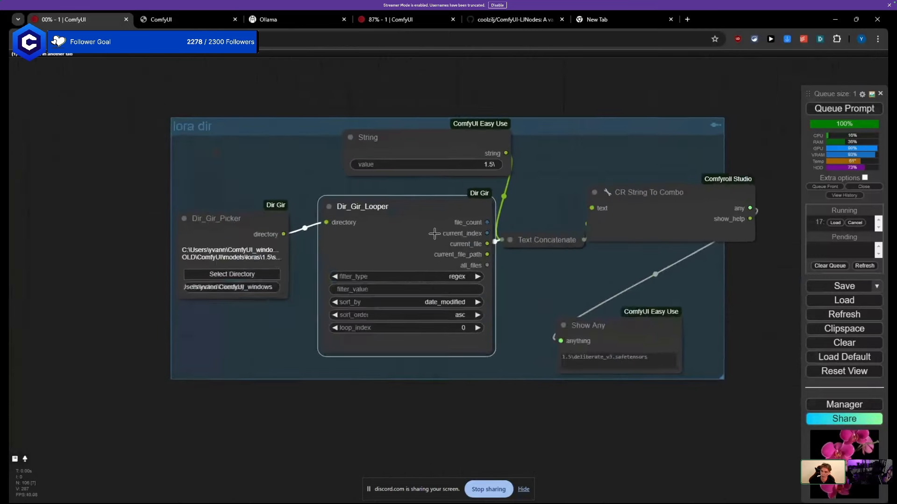
pyautogui.moveTo(371, 204); pyautogui.dragTo(425, 245)
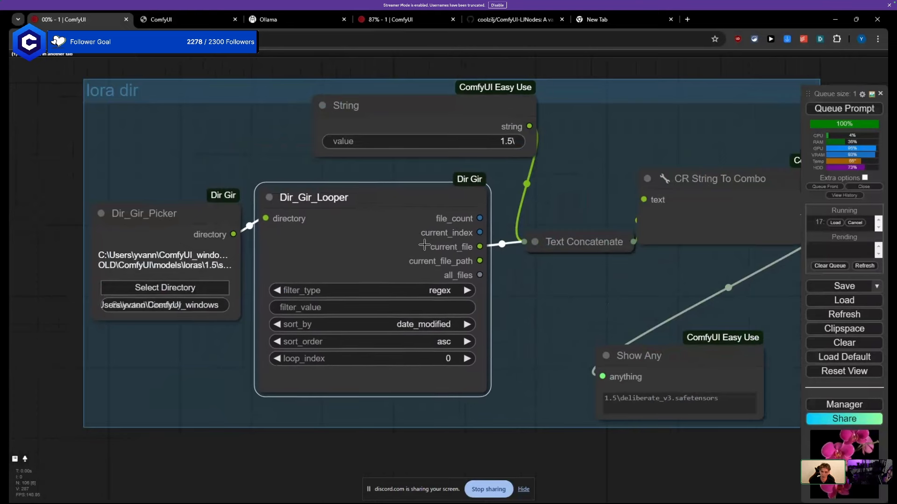
pyautogui.moveTo(597, 121); pyautogui.dragTo(302, 179)
pyautogui.moveTo(421, 250); pyautogui.dragTo(456, 299)
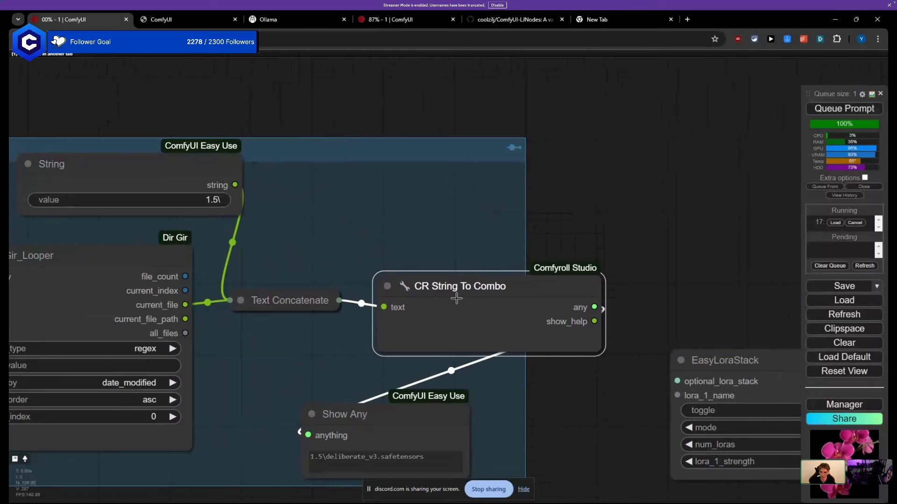
pyautogui.moveTo(187, 305); pyautogui.dragTo(525, 366)
pyautogui.scroll(-3, 196, 313)
pyautogui.moveTo(365, 302); pyautogui.dragTo(376, 285)
pyautogui.scroll(3, 377, 286)
pyautogui.scroll(-2, 369, 286)
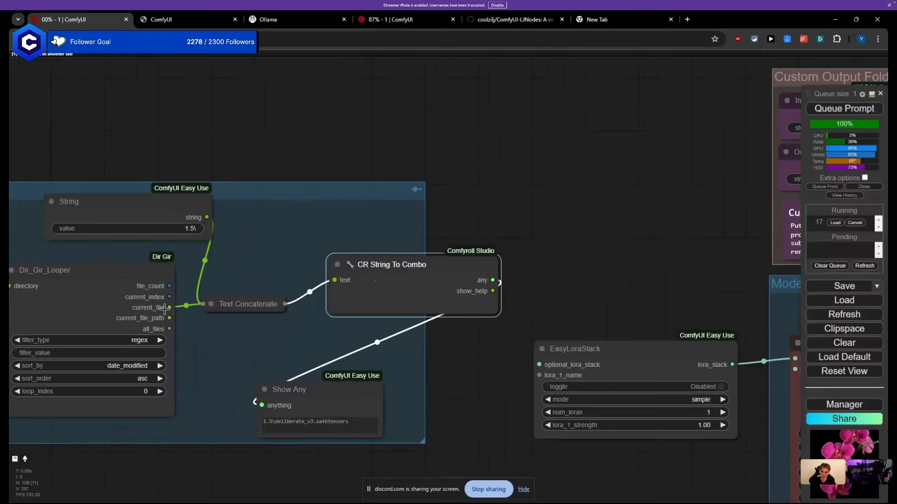
pyautogui.click(239, 304)
pyautogui.click(387, 293)
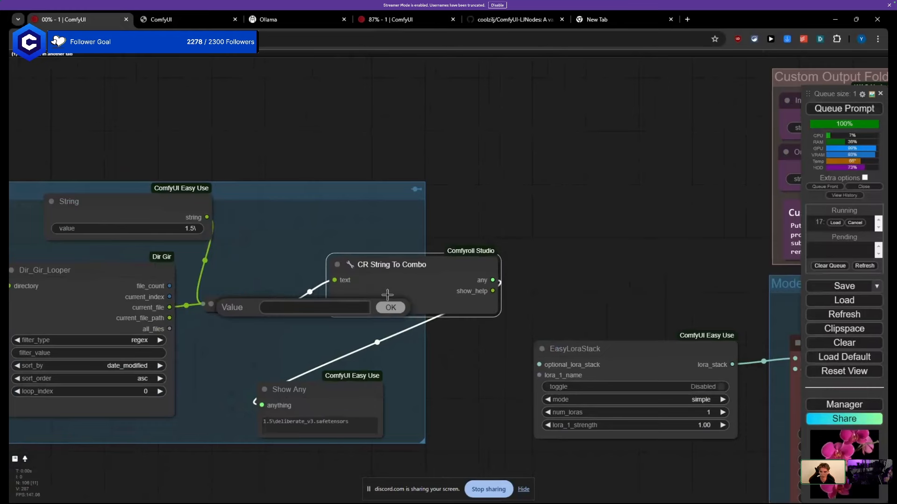
pyautogui.click(396, 310)
# Step: Nudge the EasyLoraStack node and move Show Any directly beneath CR String To Combo
pyautogui.moveTo(415, 292); pyautogui.dragTo(398, 282)
pyautogui.moveTo(440, 353); pyautogui.dragTo(281, 278)
pyautogui.moveTo(431, 292)
pyautogui.mouseDown()
pyautogui.moveTo(450, 257)
pyautogui.moveTo(420, 280)
pyautogui.mouseUp()
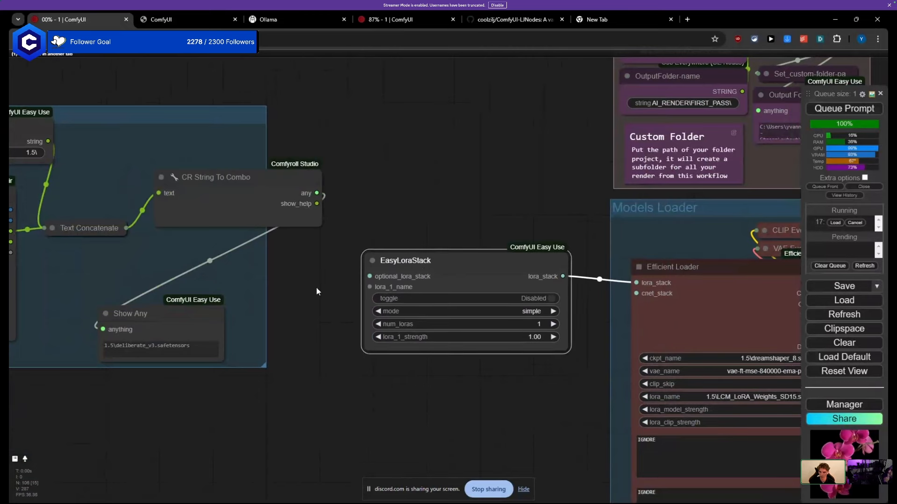
pyautogui.moveTo(315, 287); pyautogui.dragTo(364, 268)
pyautogui.moveTo(189, 312); pyautogui.dragTo(284, 256)
pyautogui.scroll(5, 284, 256)
# Step: Check the file path in Show Any and connect CR String To Combo's any output to EasyLoraStack's lora_1_name input
pyautogui.click(255, 286)
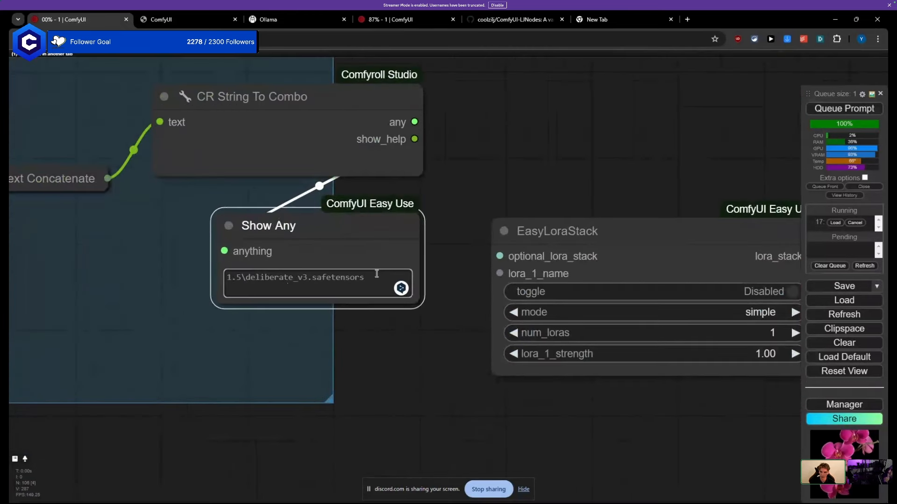
pyautogui.moveTo(377, 276); pyautogui.dragTo(229, 277)
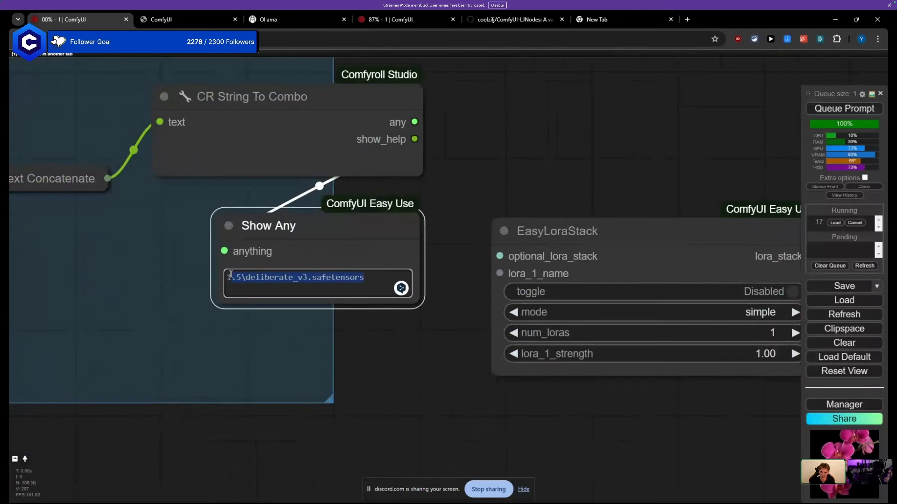
pyautogui.click(255, 283)
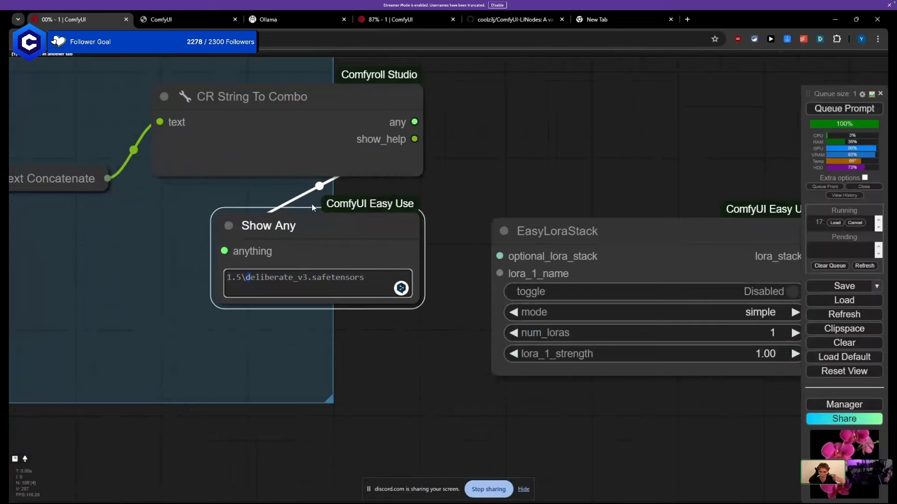
pyautogui.moveTo(369, 120); pyautogui.dragTo(500, 273)
# Step: Review the link from the lora dir group through EasyLoraStack to the Efficient Loader and survey the rest of the workflow
pyautogui.scroll(-5, 503, 186)
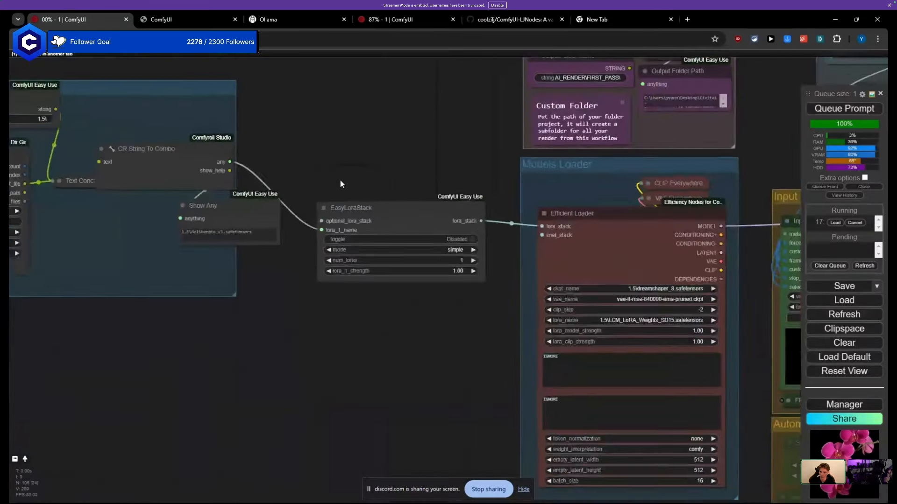
pyautogui.scroll(4, 283, 229)
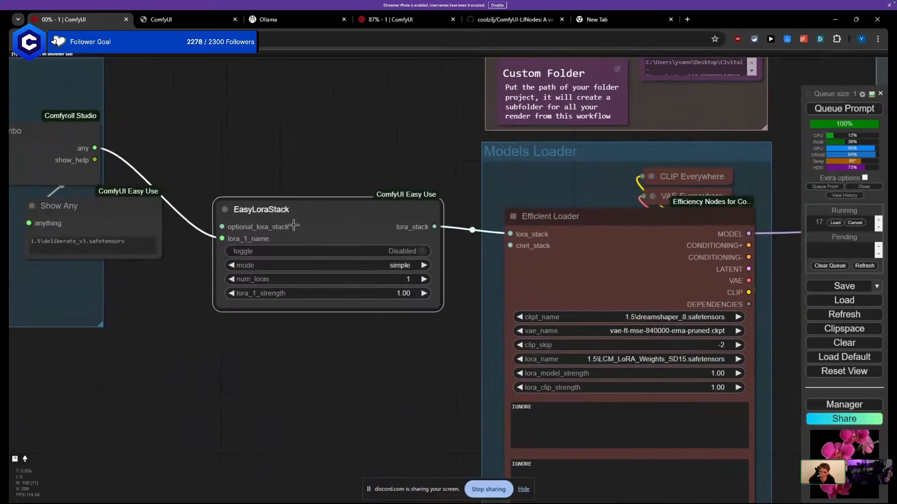
pyautogui.moveTo(250, 171); pyautogui.dragTo(499, 181)
pyautogui.scroll(-6, 457, 199)
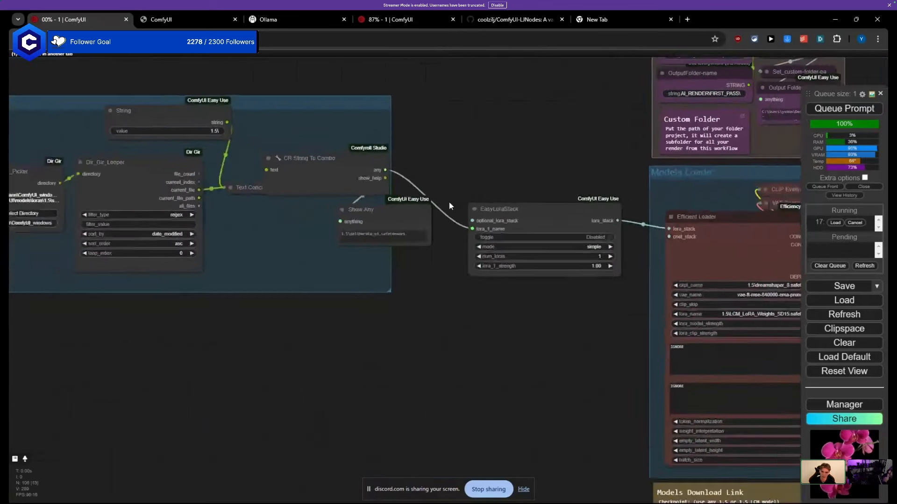
pyautogui.moveTo(299, 259); pyautogui.dragTo(355, 284)
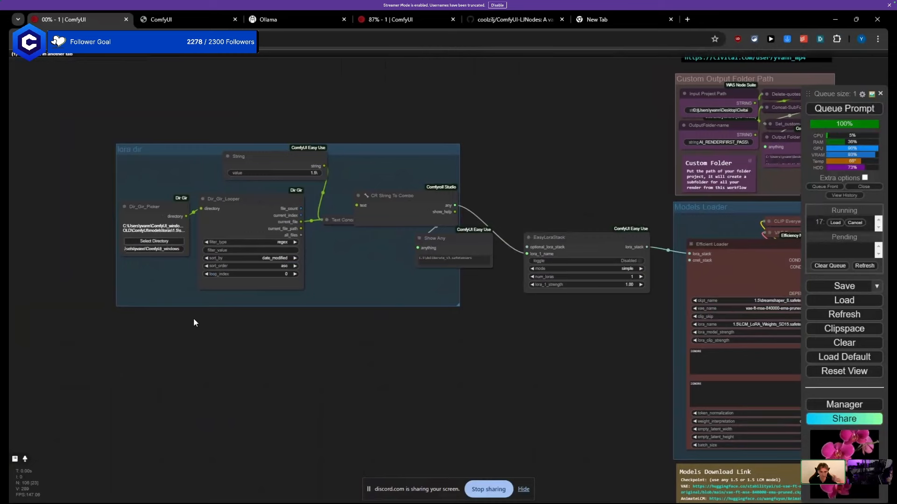
pyautogui.scroll(-7, 194, 318)
pyautogui.moveTo(356, 364); pyautogui.dragTo(170, 332)
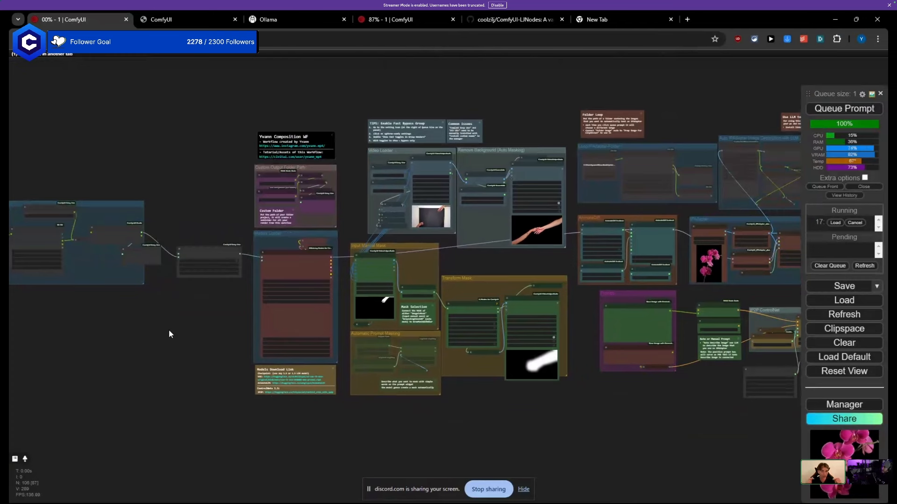
pyautogui.moveTo(567, 380); pyautogui.dragTo(162, 334)
pyautogui.scroll(4, 366, 140)
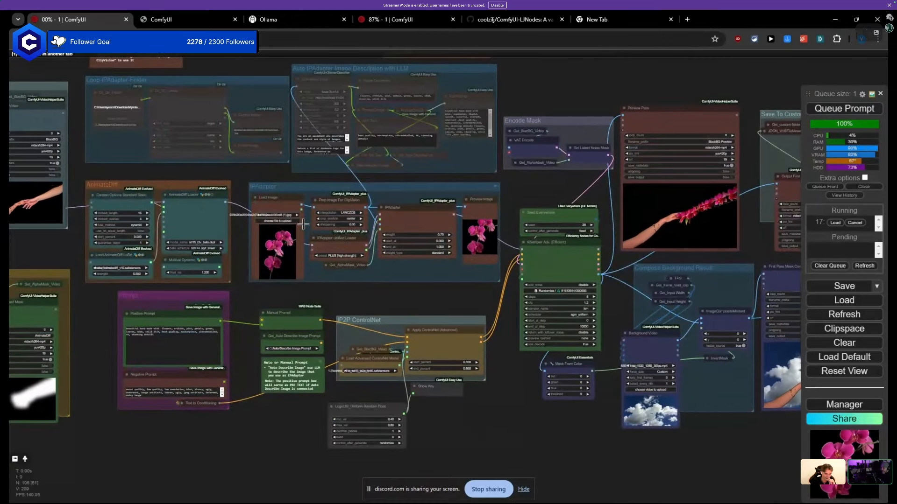
pyautogui.moveTo(259, 169); pyautogui.dragTo(429, 209)
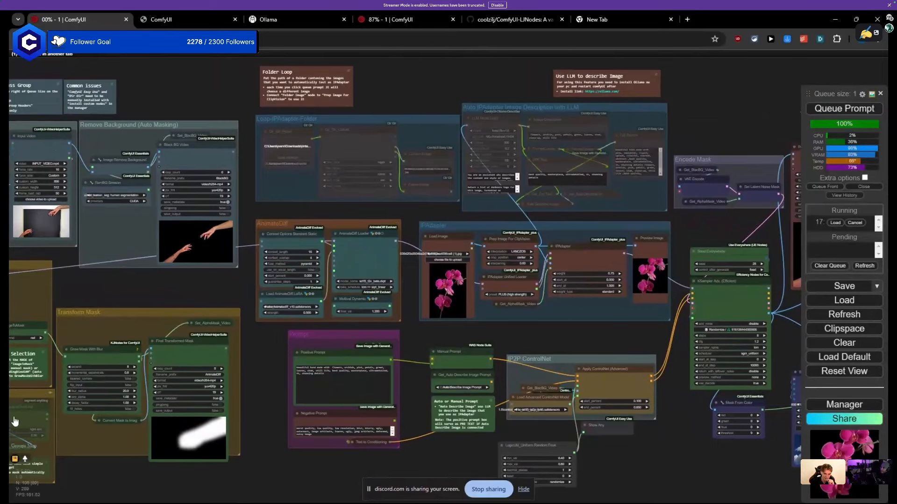
pyautogui.moveTo(136, 283); pyautogui.dragTo(551, 276)
pyautogui.scroll(-2, 540, 283)
pyautogui.scroll(-1, 540, 284)
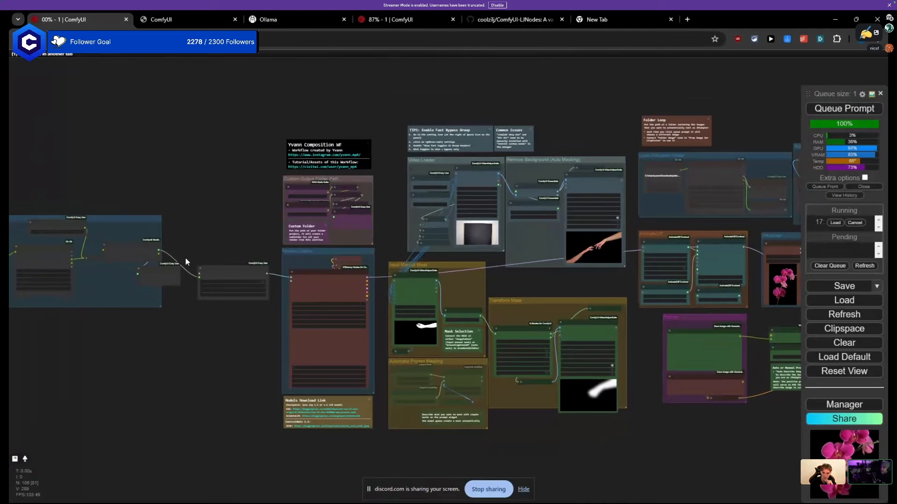
# Step: Switch to the experimental workflow and examine how the group with LoraLoaderTagsQuery, PromptConcat and CLIP Text Encode is wired
pyautogui.click(155, 20)
pyautogui.scroll(-5, 355, 336)
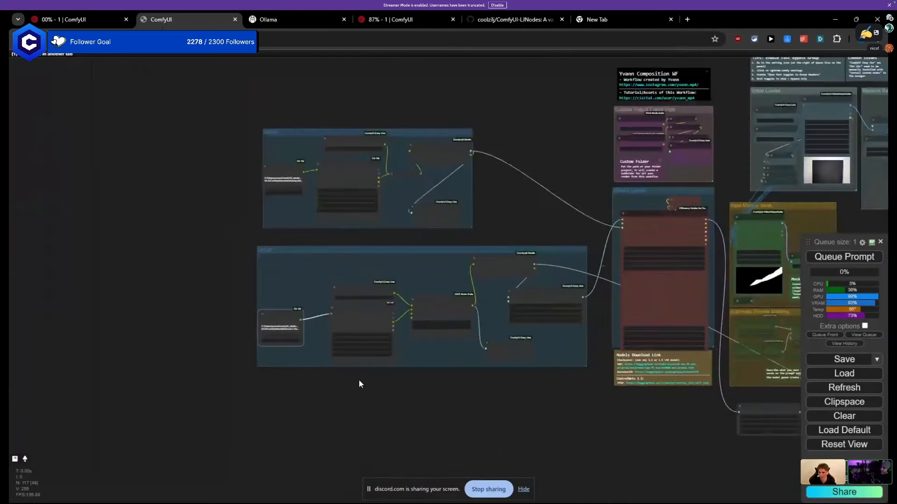
pyautogui.scroll(4, 378, 381)
pyautogui.moveTo(411, 371); pyautogui.dragTo(193, 351)
pyautogui.scroll(5, 195, 348)
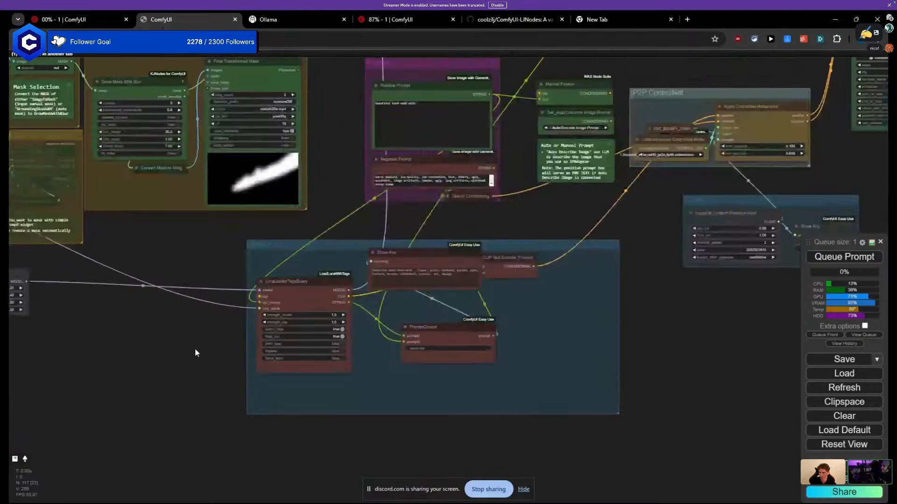
pyautogui.moveTo(290, 237); pyautogui.dragTo(597, 350)
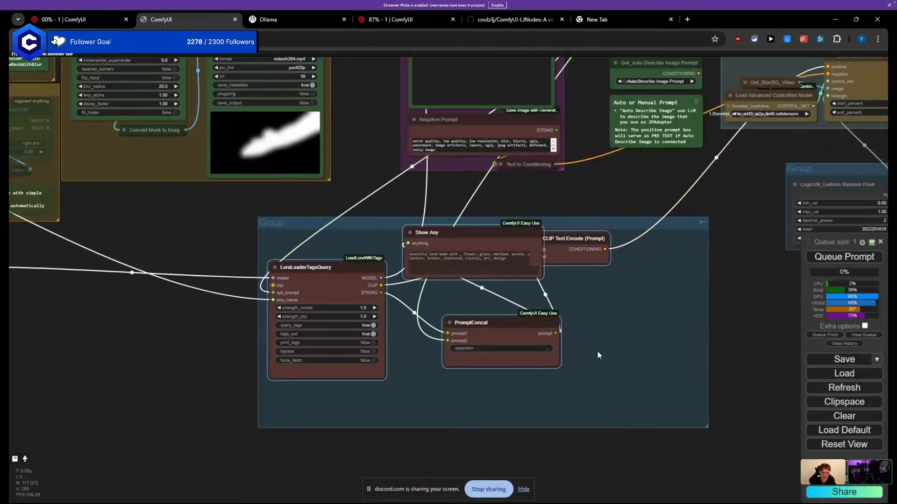
pyautogui.scroll(-1, 202, 351)
pyautogui.moveTo(202, 350); pyautogui.dragTo(395, 353)
pyautogui.scroll(-3, 395, 352)
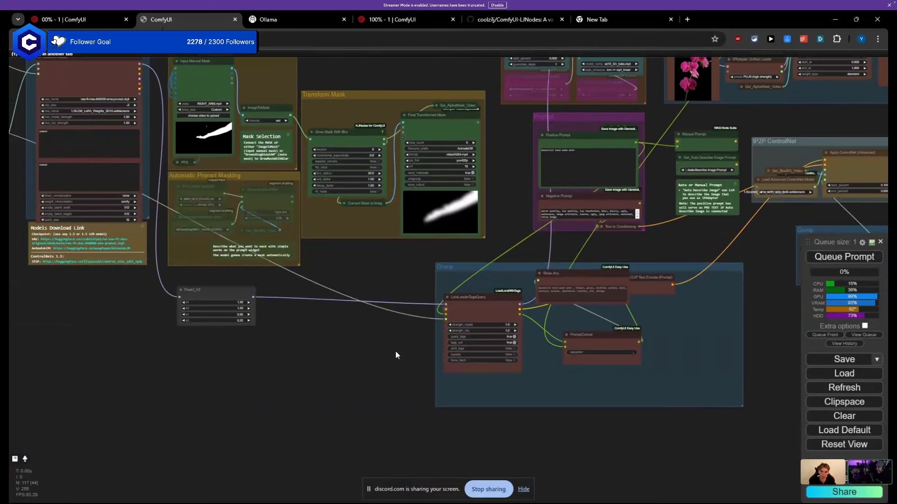
# Step: Switch to the running render workflow and examine its Second Pass and upscale nodes
pyautogui.click(379, 18)
pyautogui.scroll(-6, 477, 177)
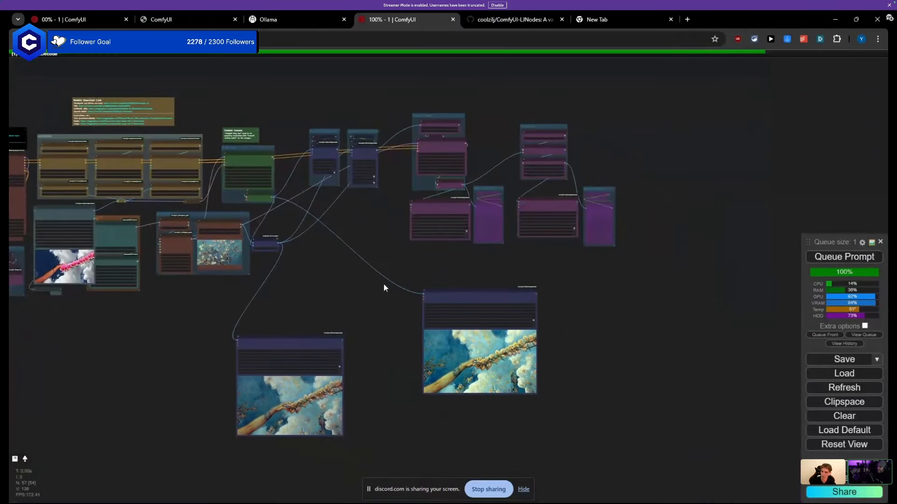
pyautogui.scroll(8, 385, 278)
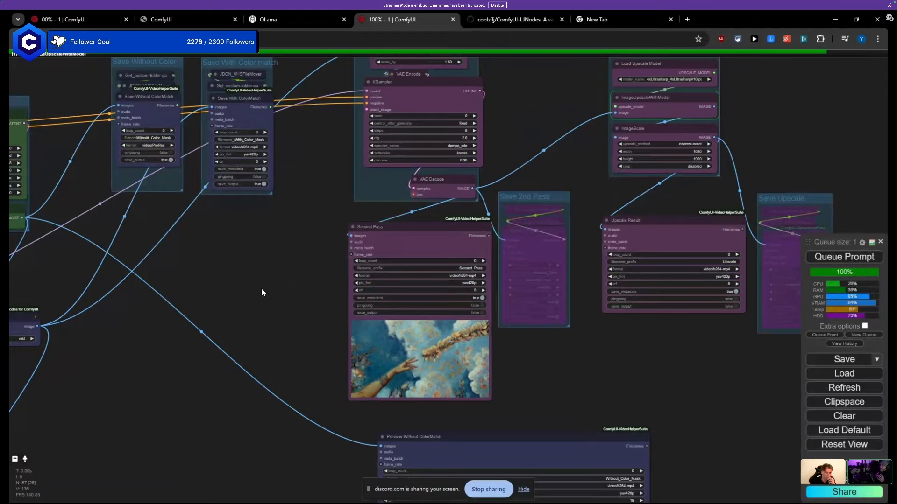
# Step: Move the Preview With ColorMatch and Preview Without ColorMatch nodes closer to the main workflow and shrink Preview Without ColorMatch
pyautogui.scroll(6, 371, 392)
pyautogui.scroll(-4, 411, 338)
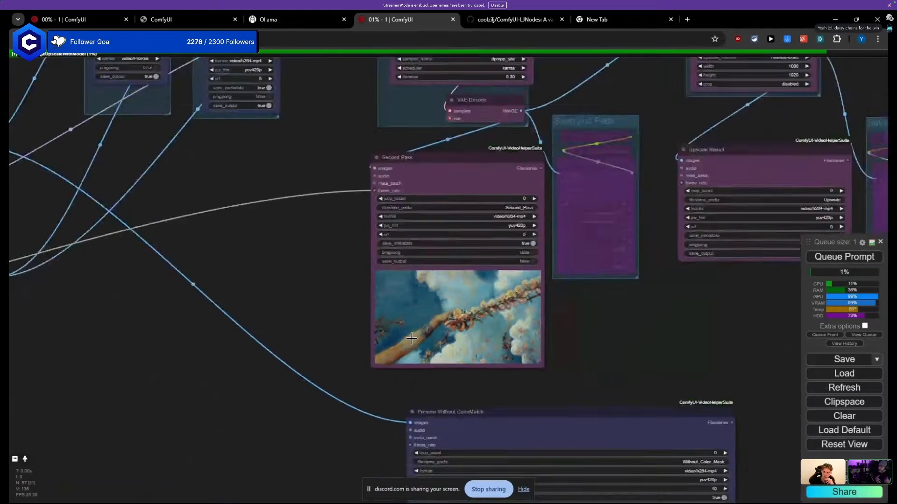
pyautogui.scroll(-5, 412, 338)
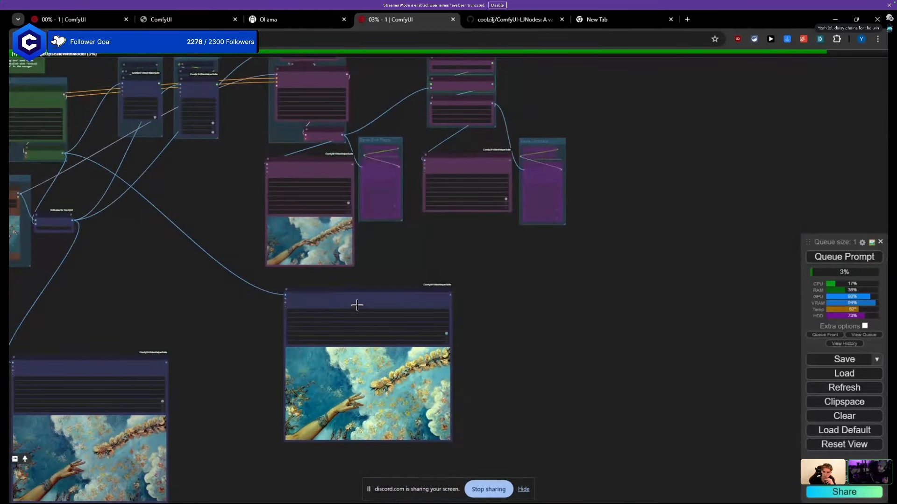
pyautogui.scroll(-4, 195, 339)
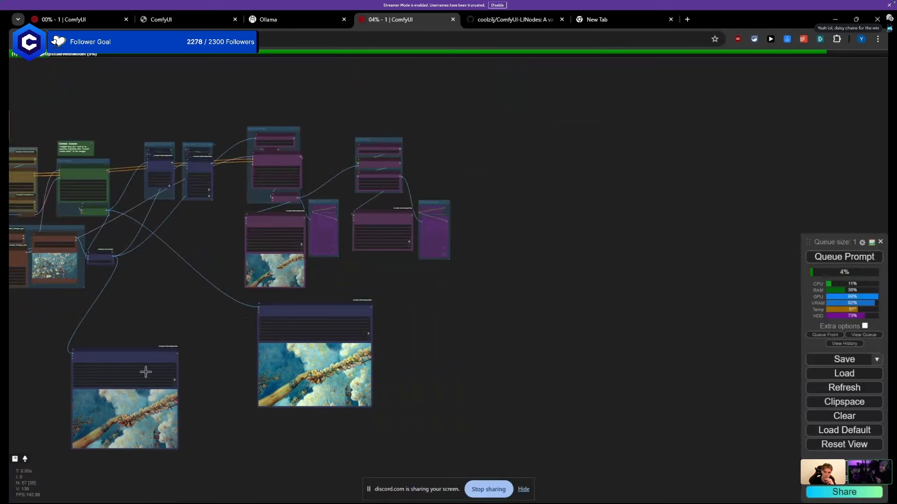
pyautogui.moveTo(144, 371); pyautogui.dragTo(160, 302)
pyautogui.moveTo(277, 307); pyautogui.dragTo(115, 213)
pyautogui.scroll(4, 143, 254)
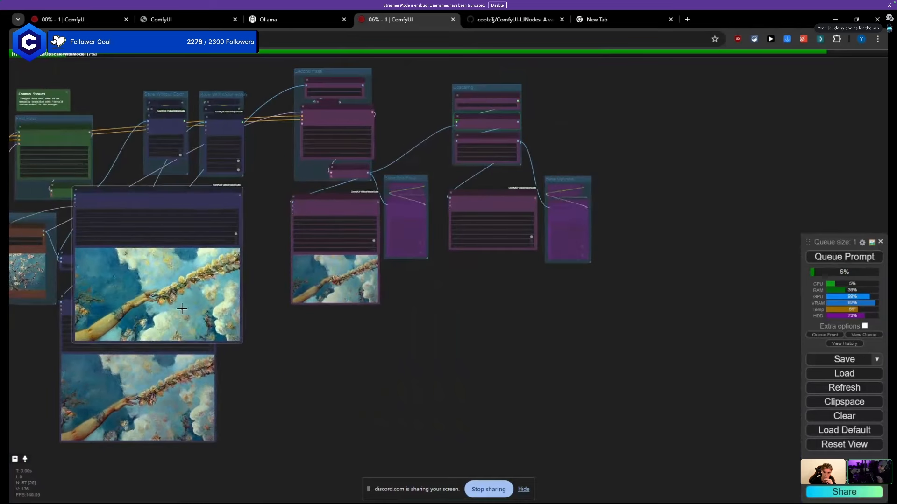
pyautogui.moveTo(241, 342); pyautogui.dragTo(136, 283)
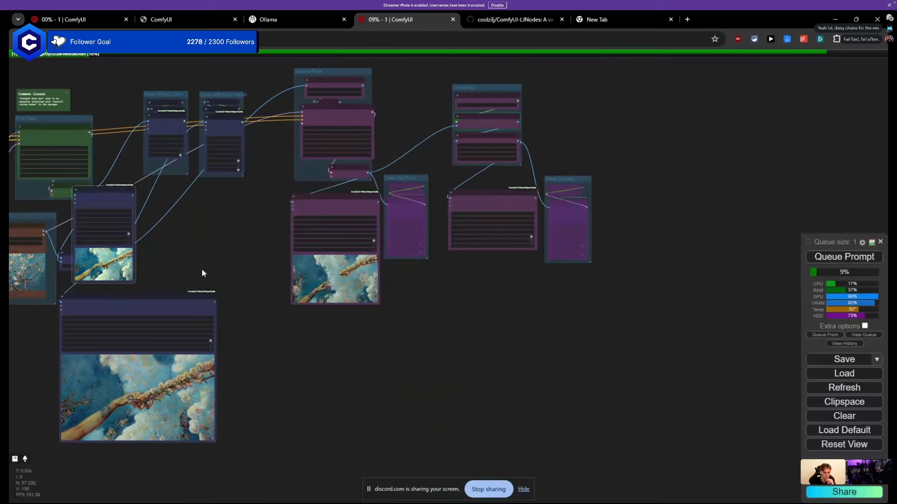
# Step: Move the Second Pass preview node beside Preview With ColorMatch and enlarge its video
pyautogui.moveTo(316, 207); pyautogui.dragTo(250, 302)
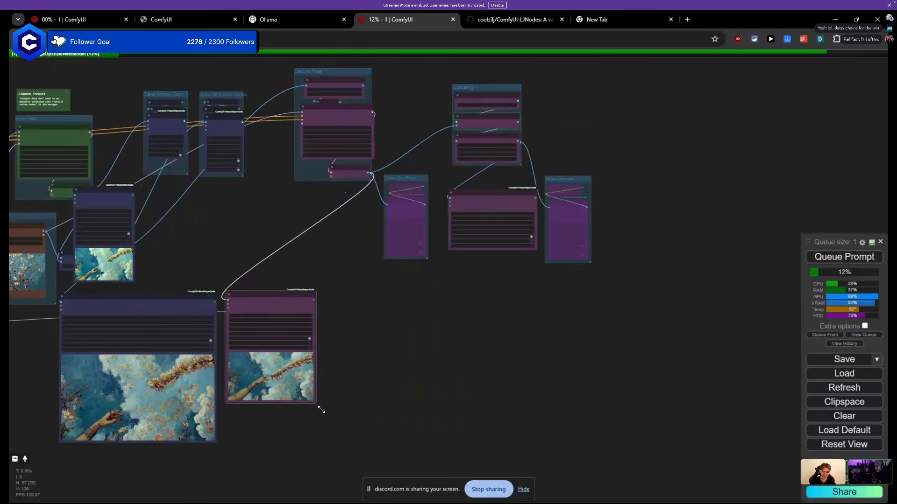
pyautogui.moveTo(320, 407); pyautogui.dragTo(442, 474)
pyautogui.moveTo(245, 271); pyautogui.dragTo(233, 198)
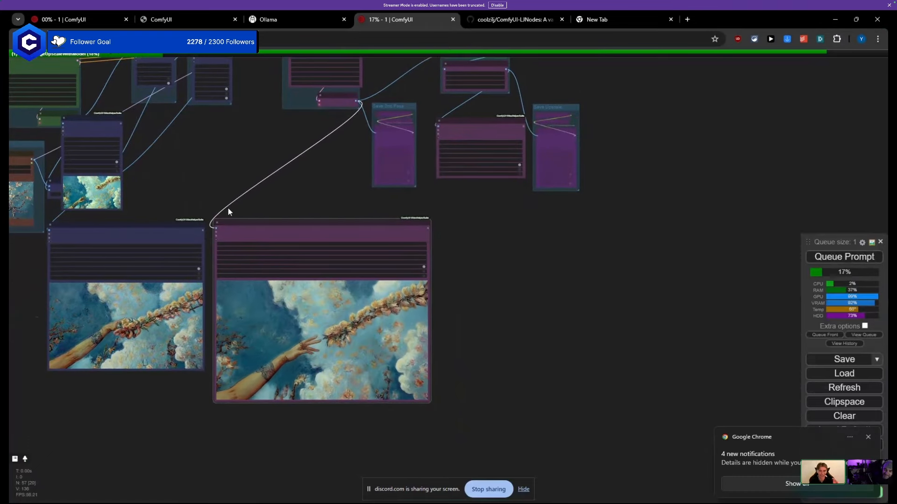
pyautogui.moveTo(244, 222); pyautogui.dragTo(238, 212)
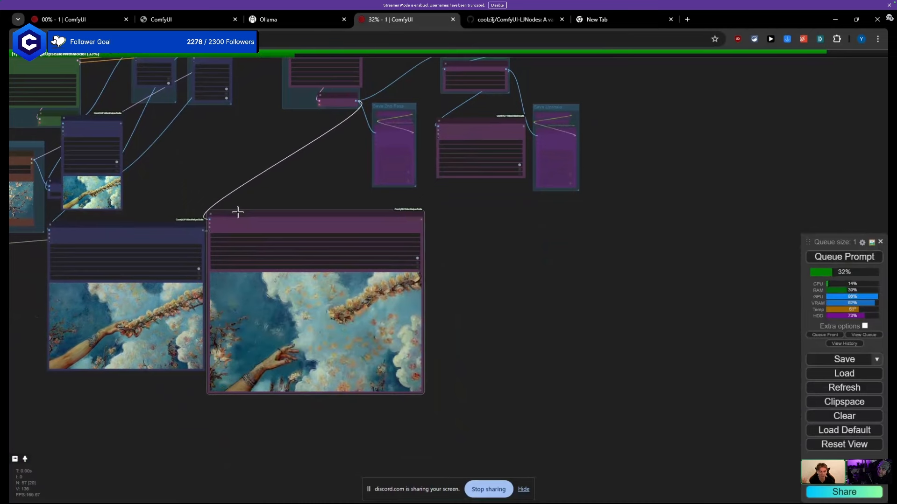
pyautogui.moveTo(249, 223); pyautogui.dragTo(316, 220)
pyautogui.moveTo(228, 195); pyautogui.dragTo(488, 339)
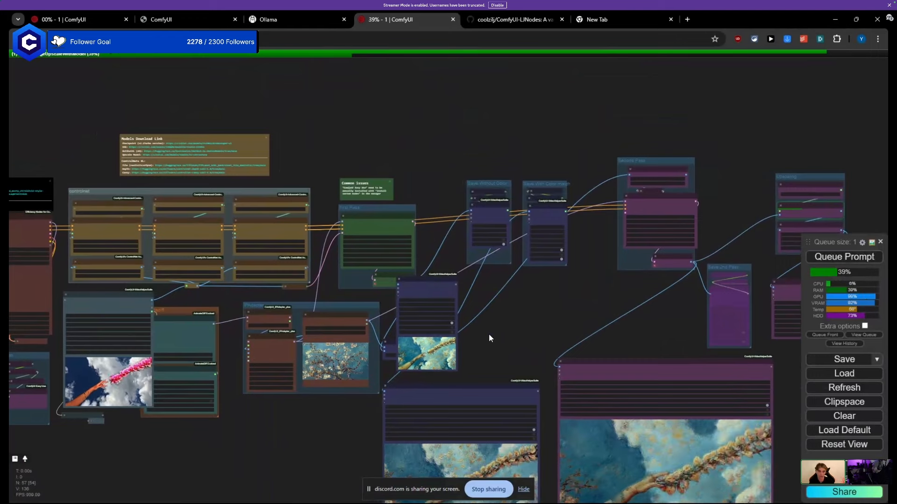
pyautogui.moveTo(502, 354); pyautogui.dragTo(337, 218)
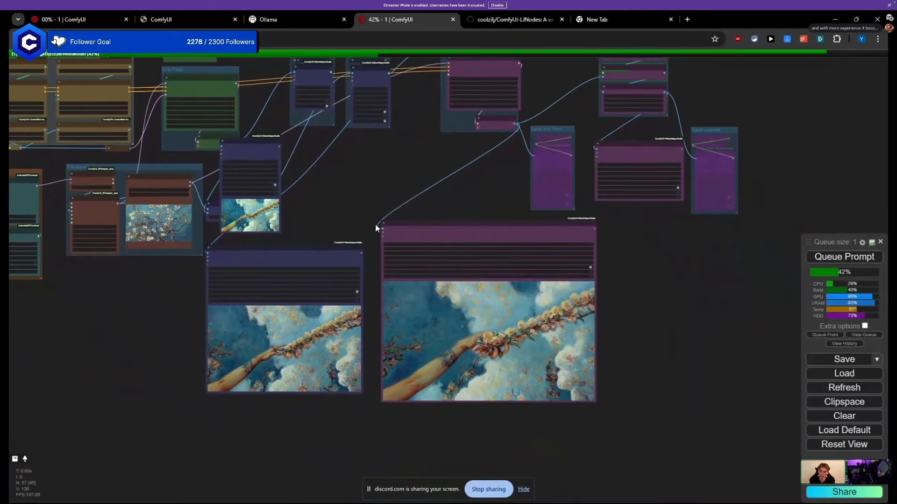
# Step: Shift the Second Pass preview farther right, then raise Preview With ColorMatch and enlarge its video for side-by-side viewing
pyautogui.scroll(5, 338, 228)
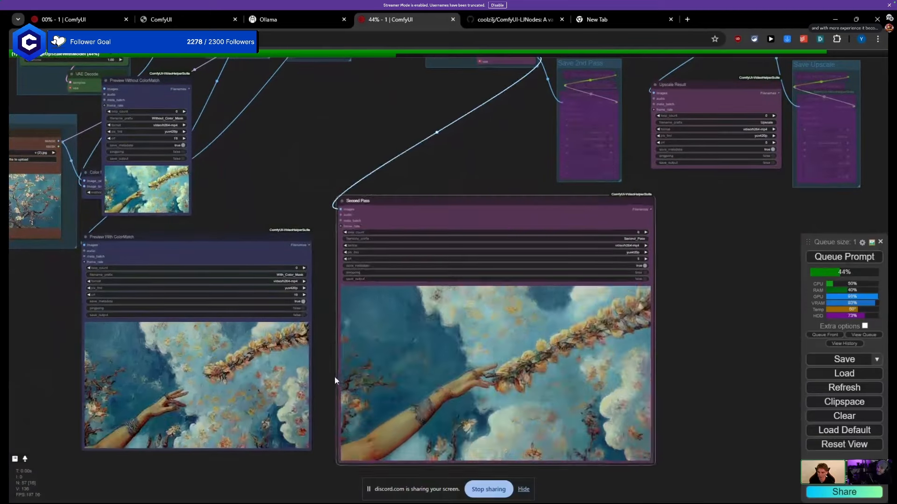
pyautogui.moveTo(397, 131); pyautogui.dragTo(536, 159)
pyautogui.scroll(-6, 390, 205)
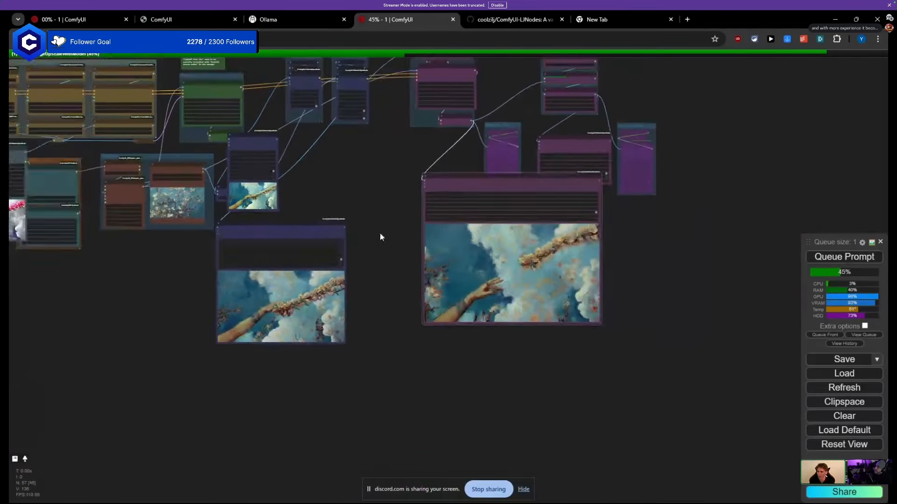
pyautogui.moveTo(380, 231); pyautogui.dragTo(299, 213)
pyautogui.moveTo(225, 220); pyautogui.dragTo(224, 154)
pyautogui.scroll(3, 269, 235)
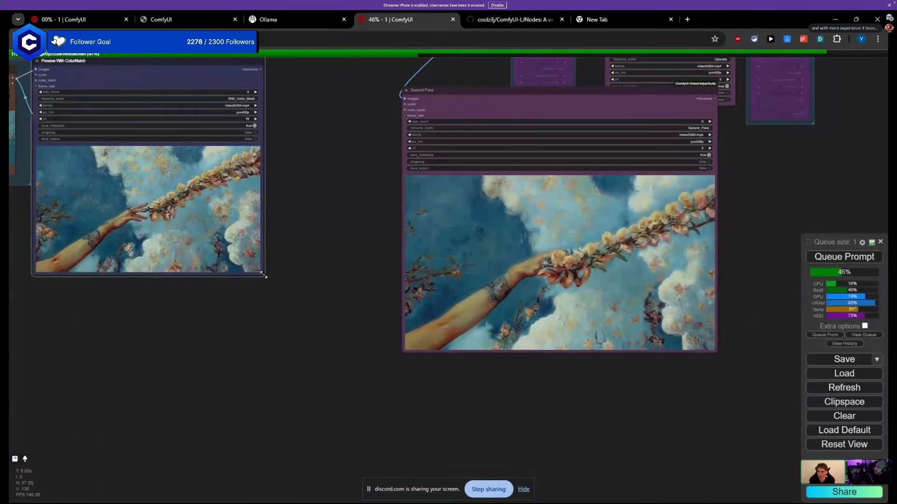
pyautogui.moveTo(265, 274); pyautogui.dragTo(392, 348)
# Step: Compare the hand and flower detail in the Preview With ColorMatch video against the Second Pass video
pyautogui.scroll(3, 283, 295)
pyautogui.moveTo(289, 394); pyautogui.dragTo(275, 446)
pyautogui.scroll(-6, 209, 399)
pyautogui.scroll(7, 378, 364)
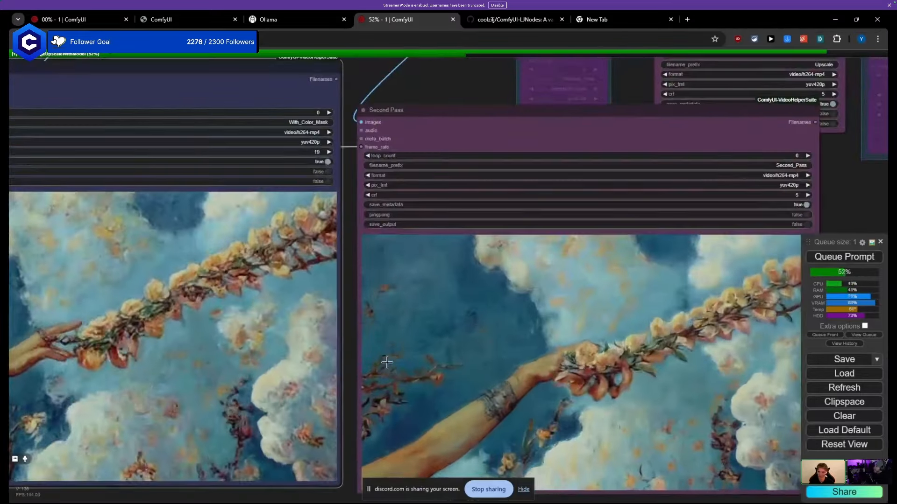
pyautogui.scroll(-3, 387, 362)
pyautogui.moveTo(358, 144); pyautogui.dragTo(328, 87)
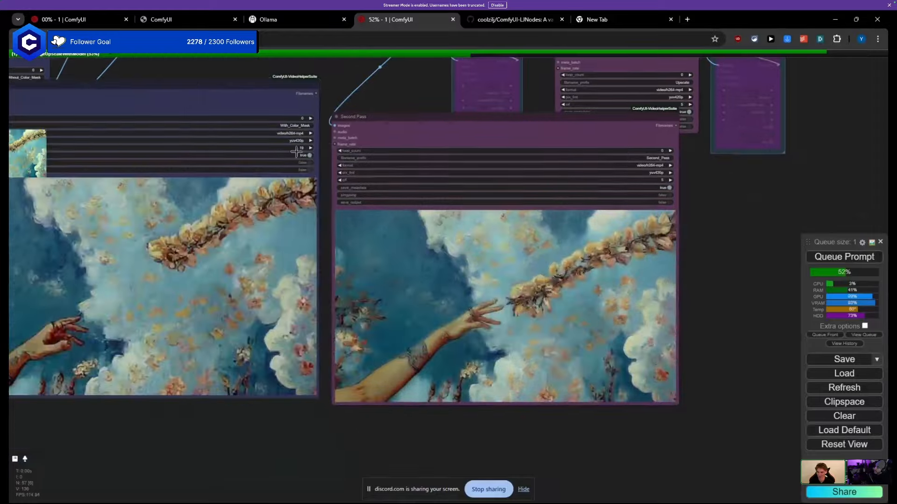
pyautogui.scroll(3, 243, 256)
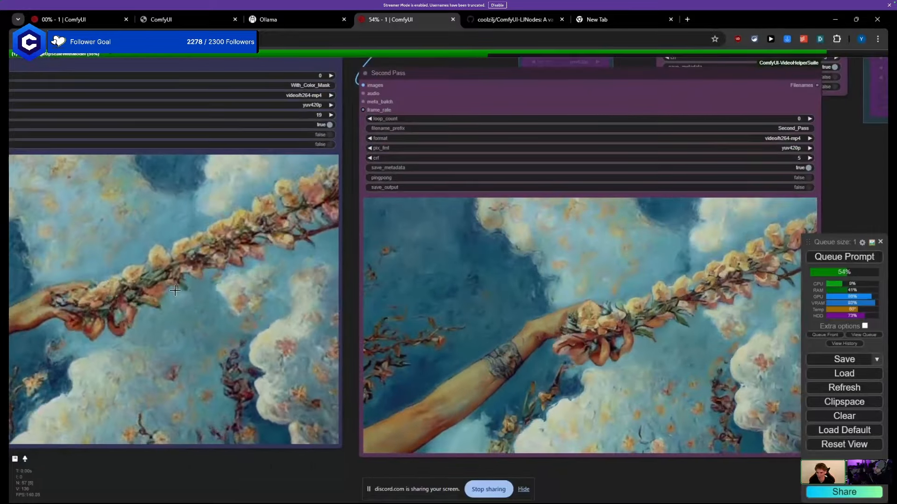
pyautogui.scroll(-5, 195, 283)
pyautogui.moveTo(150, 404); pyautogui.dragTo(150, 440)
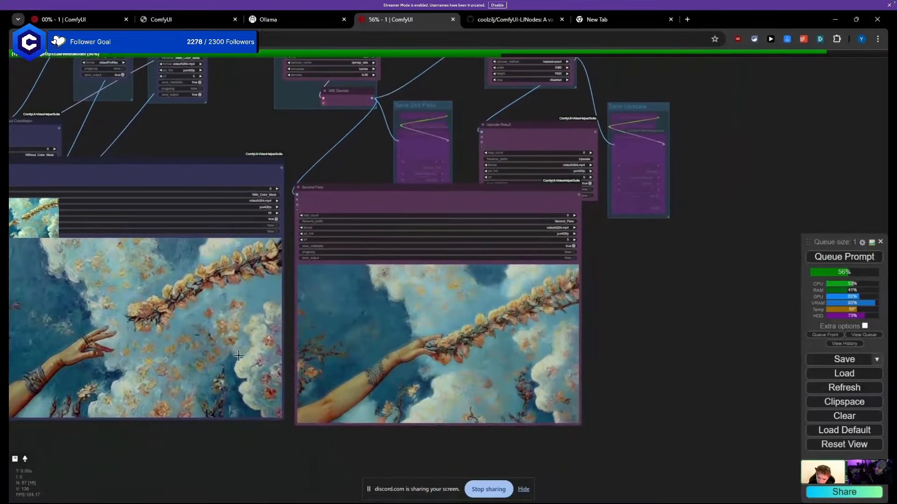
pyautogui.scroll(3, 304, 362)
pyautogui.scroll(2, 447, 417)
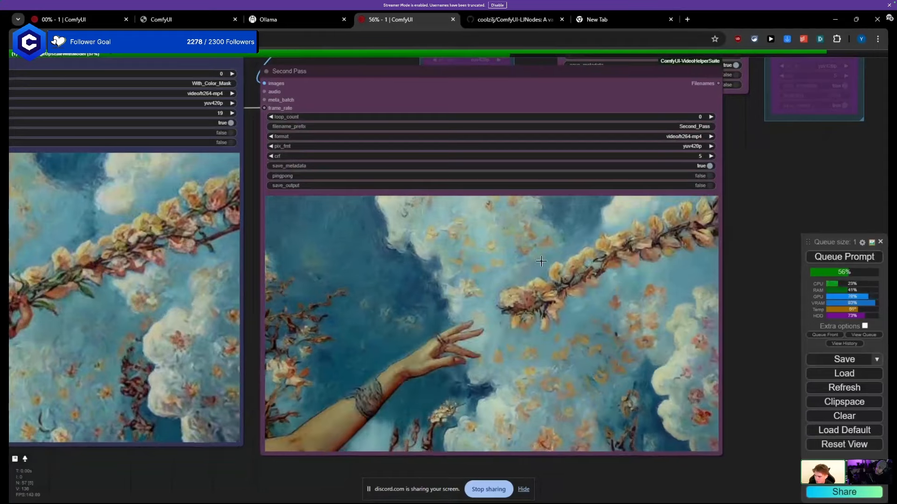
# Step: Move the ImageScaleBy node out of the Second Pass group, up and to its left
pyautogui.scroll(-13, 487, 272)
pyautogui.moveTo(426, 201); pyautogui.dragTo(164, 315)
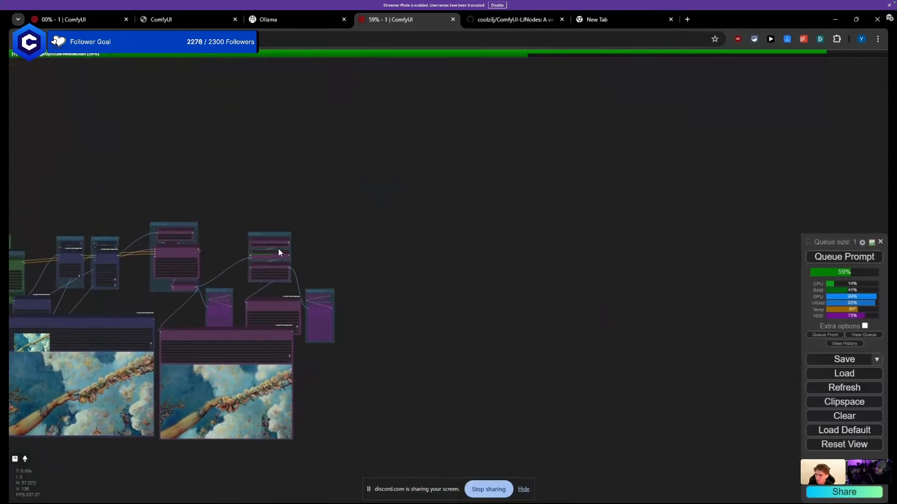
pyautogui.scroll(7, 279, 248)
pyautogui.scroll(6, 204, 276)
pyautogui.scroll(-5, 199, 282)
pyautogui.moveTo(222, 289); pyautogui.dragTo(458, 297)
pyautogui.moveTo(193, 306); pyautogui.dragTo(237, 288)
pyautogui.scroll(5, 312, 188)
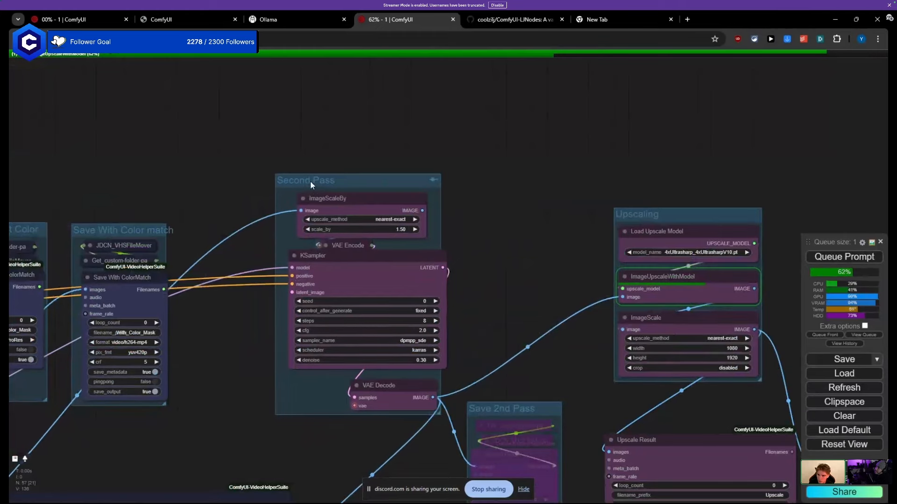
pyautogui.moveTo(307, 182); pyautogui.dragTo(173, 166)
# Step: Check the custom width and height set in the Load Input video node
pyautogui.scroll(-7, 201, 246)
pyautogui.moveTo(208, 282); pyautogui.dragTo(548, 211)
pyautogui.moveTo(304, 386); pyautogui.dragTo(489, 386)
pyautogui.scroll(13, 301, 259)
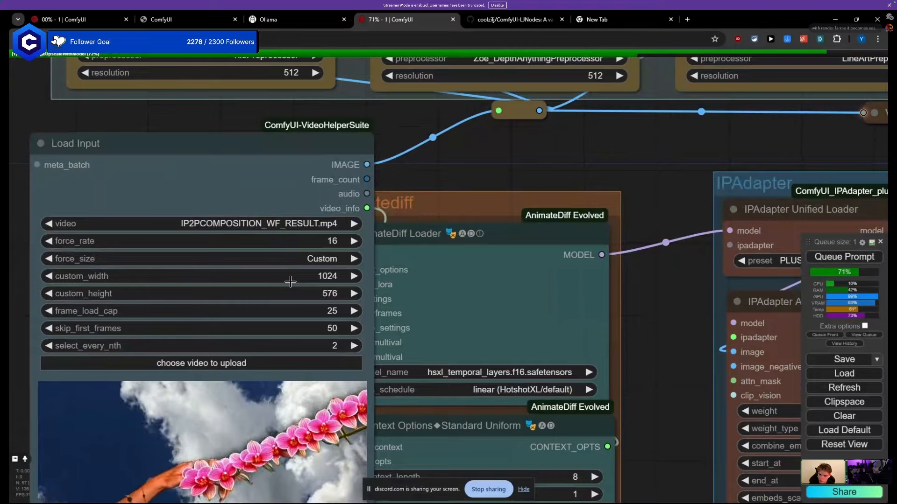
pyautogui.scroll(-15, 290, 282)
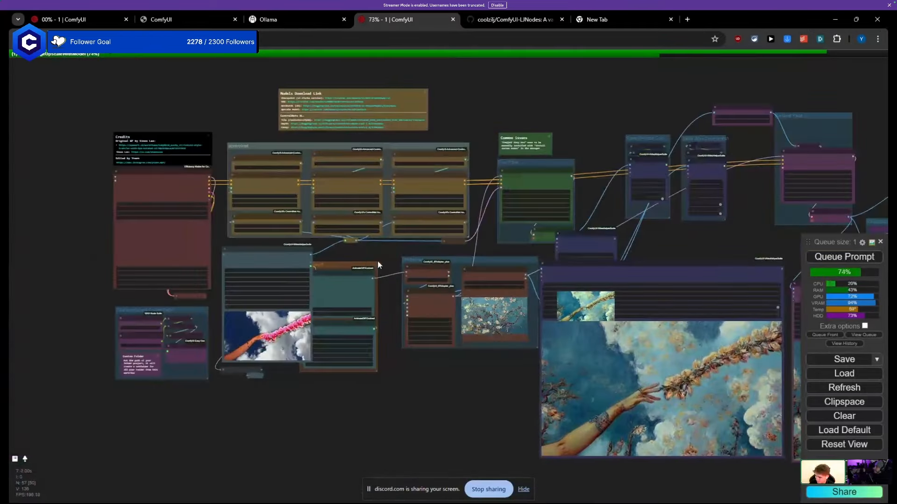
# Step: Shift ImageScaleBy farther left of the Second Pass group and reseat KSampler in the group between VAE Encode and VAE Decode
pyautogui.moveTo(427, 245); pyautogui.dragTo(79, 270)
pyautogui.moveTo(439, 280); pyautogui.dragTo(418, 280)
pyautogui.scroll(8, 298, 268)
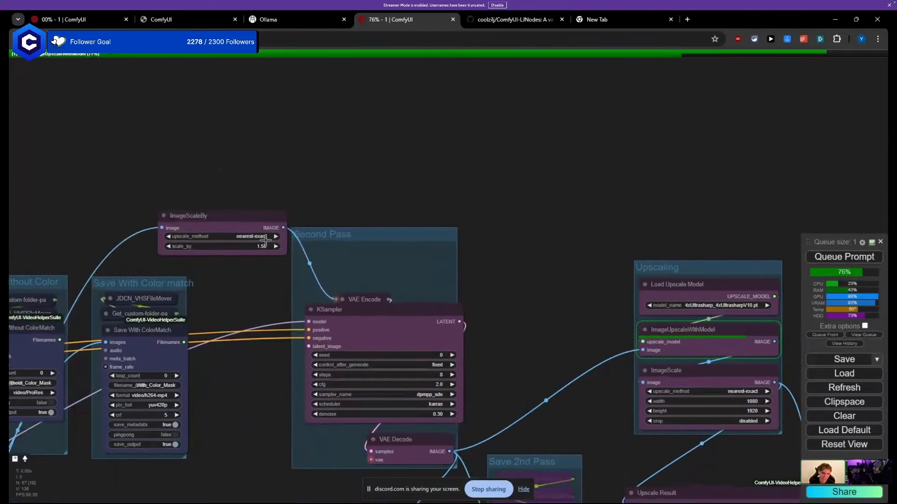
pyautogui.moveTo(227, 216)
pyautogui.mouseDown()
pyautogui.moveTo(264, 214)
pyautogui.moveTo(226, 219)
pyautogui.mouseUp()
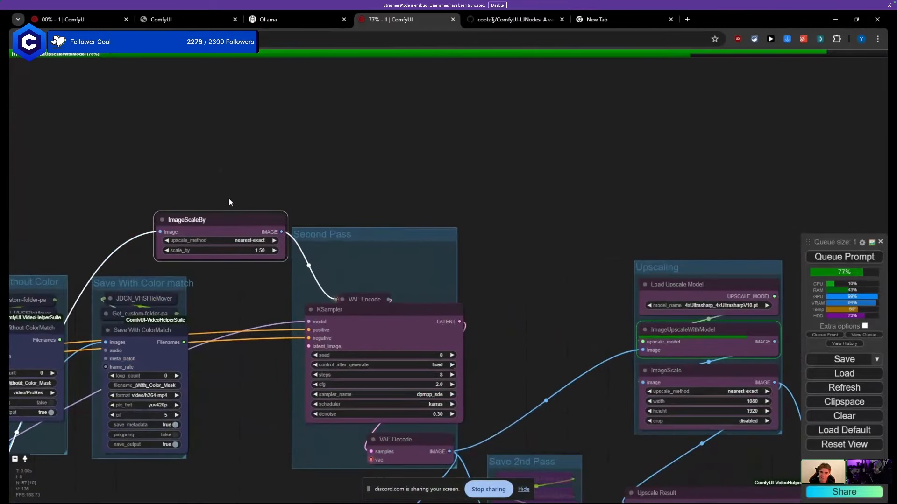
pyautogui.moveTo(321, 258); pyautogui.dragTo(170, 156)
pyautogui.moveTo(260, 224); pyautogui.dragTo(412, 189)
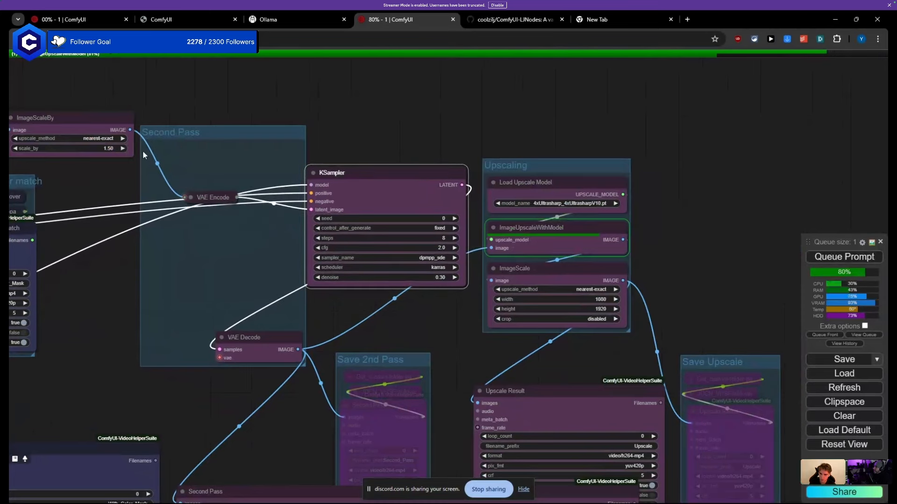
pyautogui.moveTo(67, 119); pyautogui.dragTo(149, 89)
pyautogui.moveTo(87, 197); pyautogui.dragTo(154, 297)
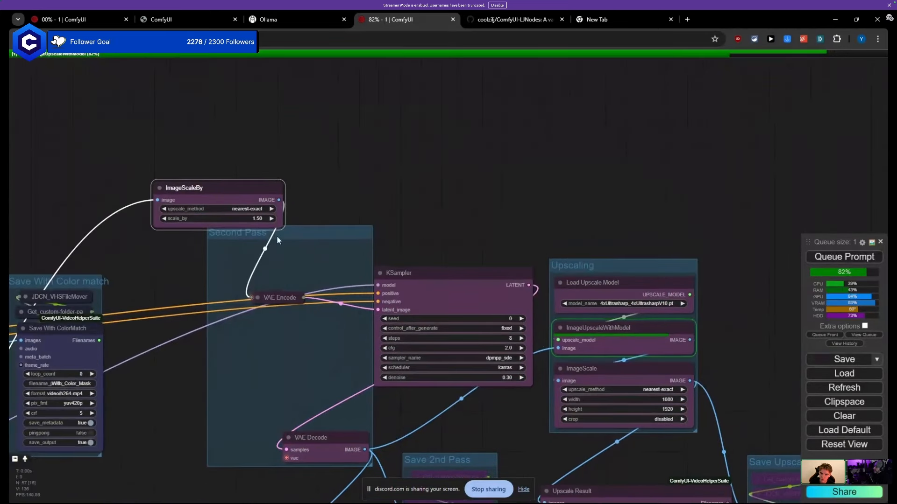
pyautogui.moveTo(236, 189); pyautogui.dragTo(102, 189)
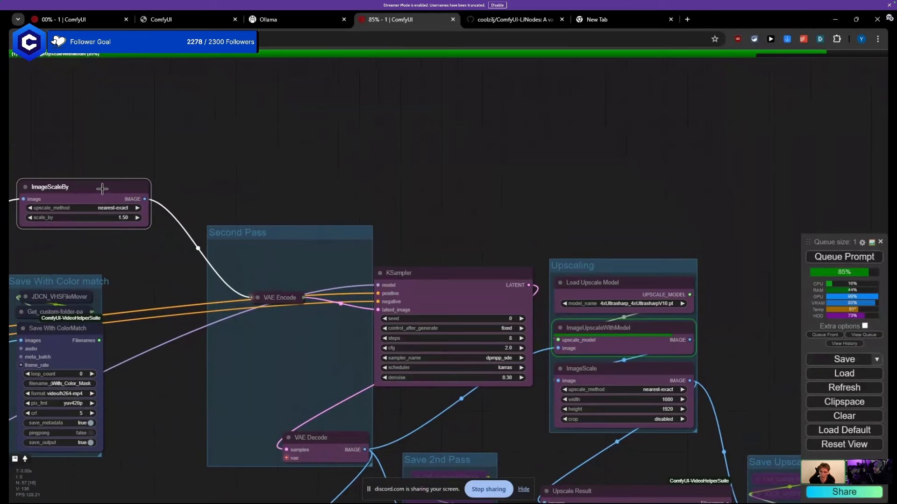
pyautogui.moveTo(437, 286); pyautogui.dragTo(288, 333)
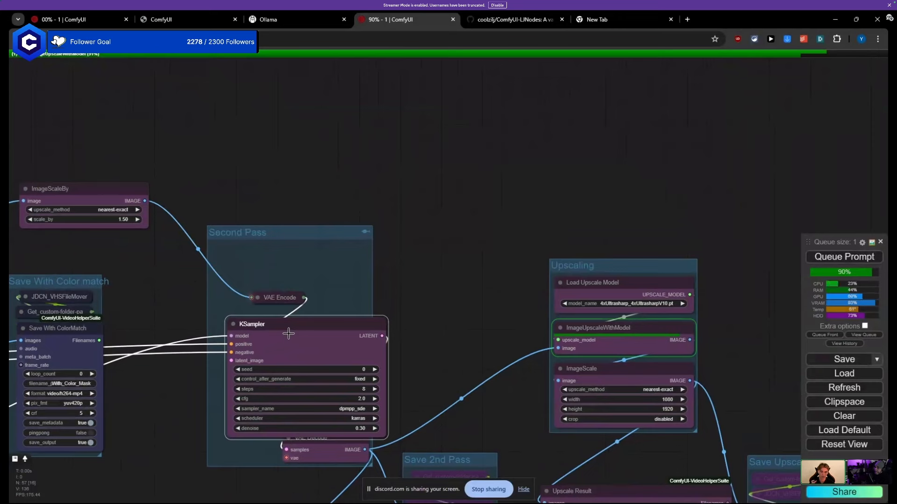
pyautogui.moveTo(289, 334)
pyautogui.mouseDown()
pyautogui.moveTo(378, 301)
pyautogui.moveTo(415, 302)
pyautogui.moveTo(444, 273)
pyautogui.moveTo(302, 328)
pyautogui.mouseUp()
# Step: Examine the Upscaling group's Load Upscale Model, ImageUpscaleWithModel and ImageScale nodes
pyautogui.moveTo(446, 367); pyautogui.dragTo(605, 249)
pyautogui.moveTo(237, 338); pyautogui.dragTo(6, 258)
pyautogui.scroll(-5, 355, 318)
pyautogui.moveTo(181, 200); pyautogui.dragTo(136, 264)
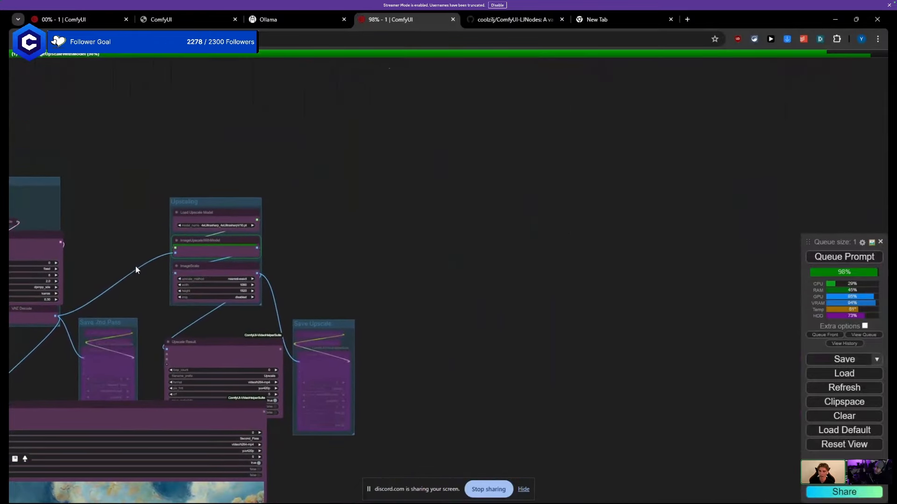
pyautogui.scroll(6, 135, 264)
pyautogui.moveTo(248, 139); pyautogui.dragTo(238, 135)
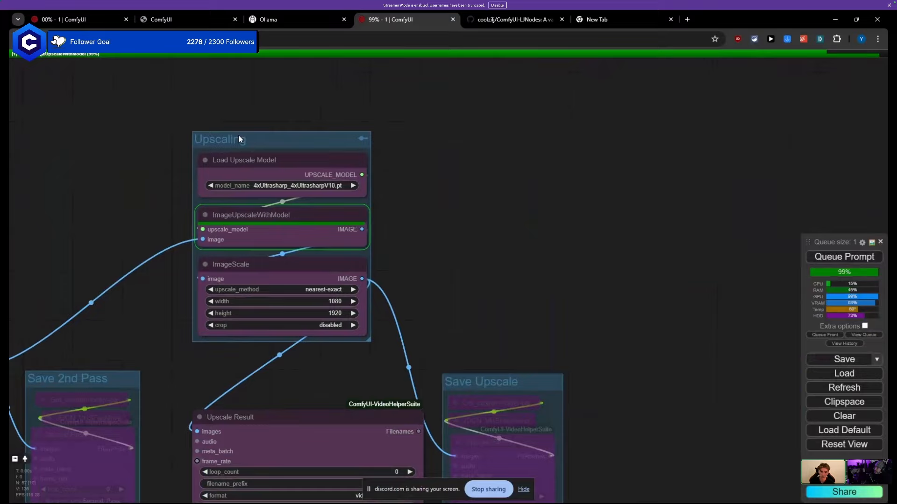
pyautogui.click(237, 159)
pyautogui.scroll(-5, 231, 175)
pyautogui.scroll(-8, 206, 182)
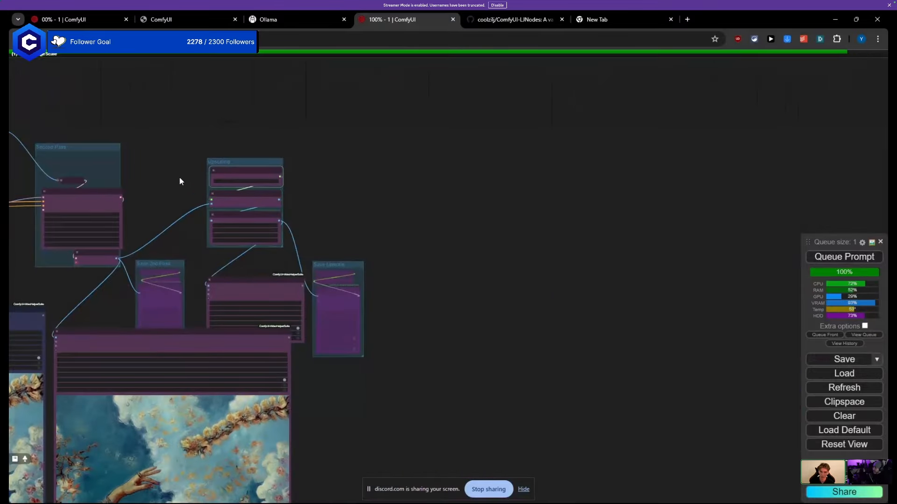
# Step: Move the Upscale Result node to the right of the Save Upscale group, clear of the Second Pass preview
pyautogui.scroll(6, 247, 220)
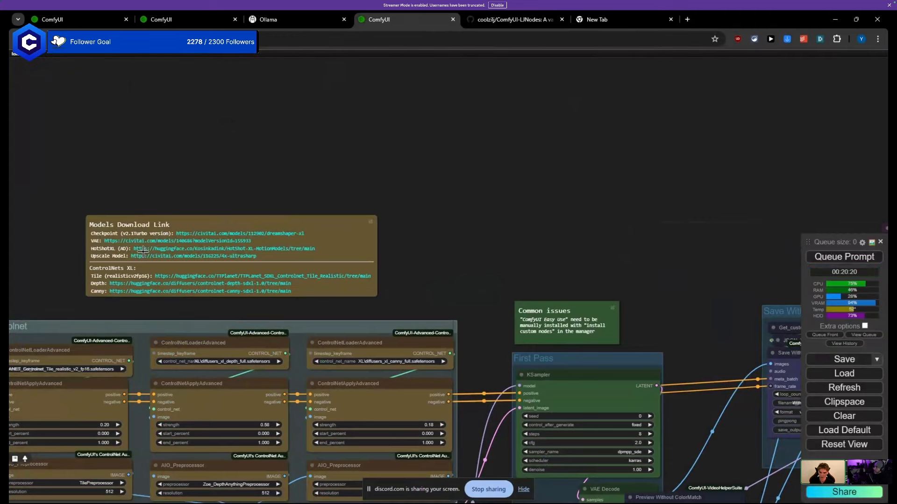
pyautogui.scroll(-7, 438, 247)
pyautogui.moveTo(529, 238); pyautogui.dragTo(133, 231)
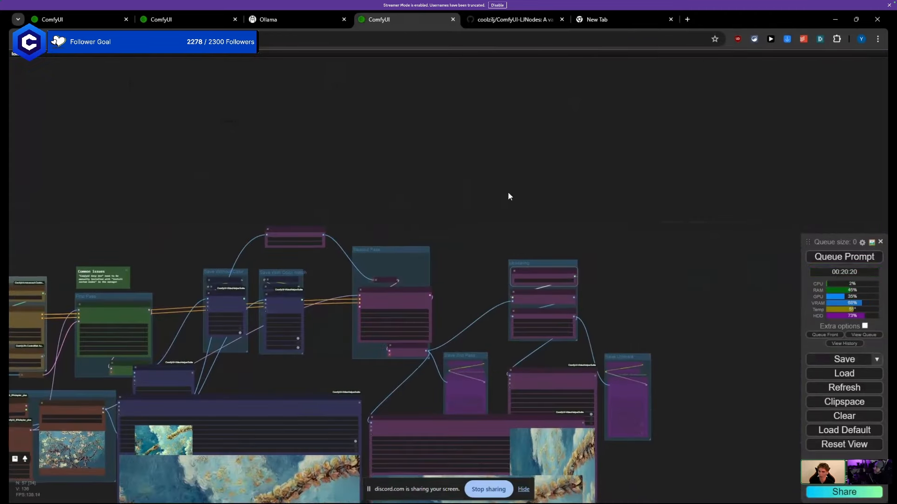
pyautogui.moveTo(508, 196); pyautogui.dragTo(186, 179)
pyautogui.moveTo(326, 280); pyautogui.dragTo(356, 157)
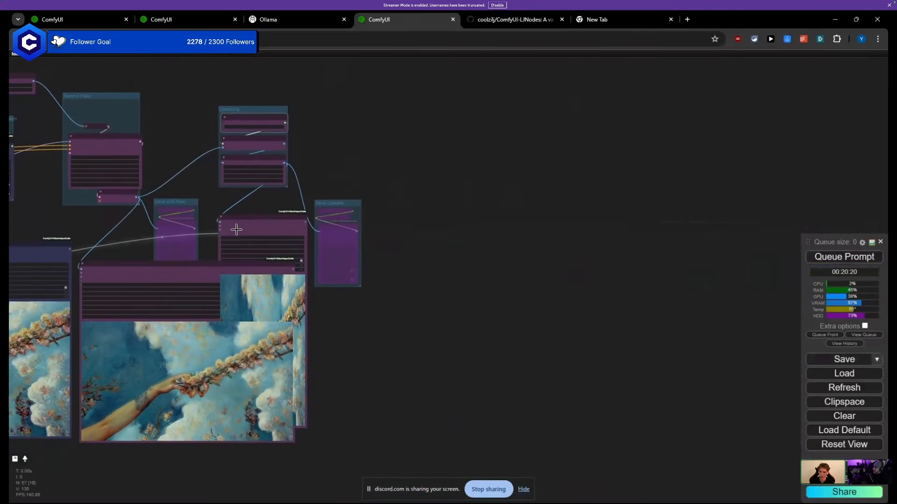
pyautogui.moveTo(236, 226); pyautogui.dragTo(392, 212)
pyautogui.scroll(3, 268, 187)
pyautogui.scroll(3, 290, 243)
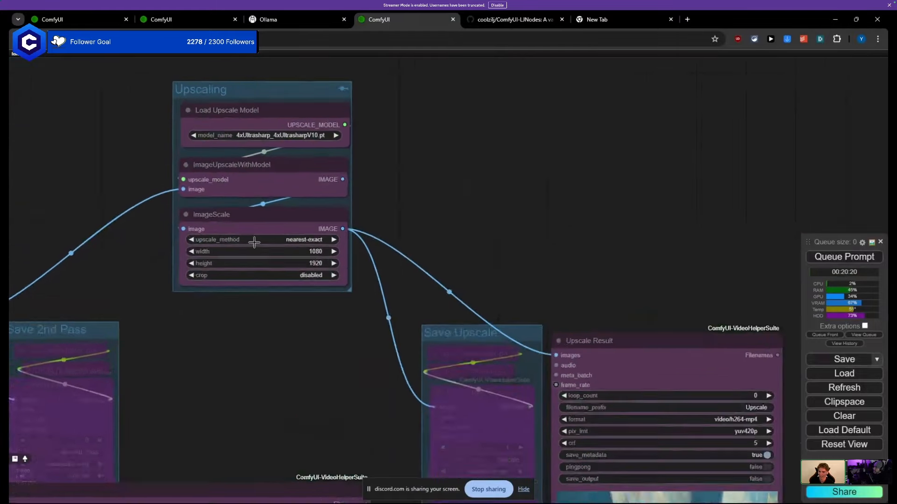
# Step: Set the ImageScale node in the Upscaling group to a width of 1920 and a height of 1080
pyautogui.click(300, 255)
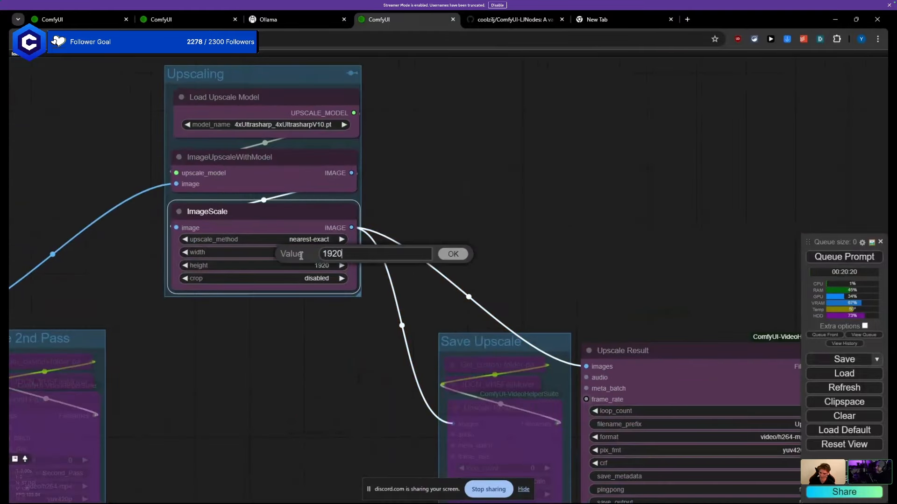
pyautogui.press('Return')
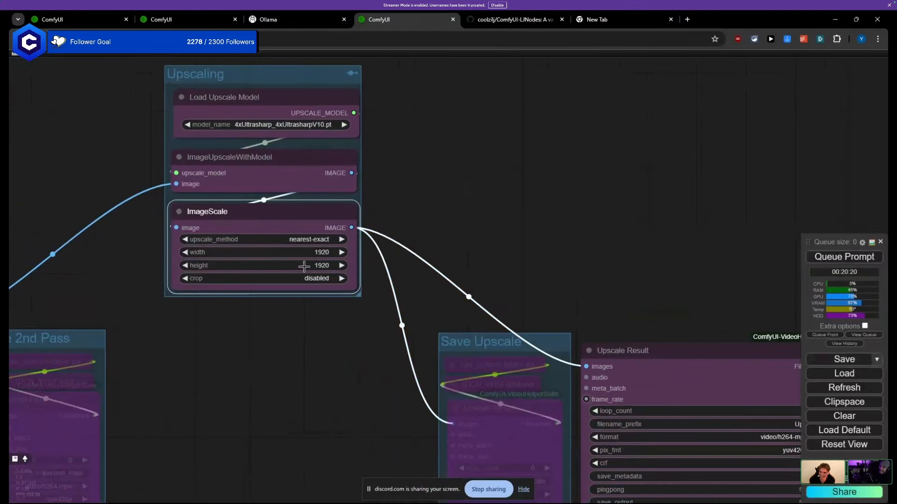
pyautogui.click(304, 266)
pyautogui.write('1080')
pyautogui.press('Return')
pyautogui.scroll(-5, 467, 238)
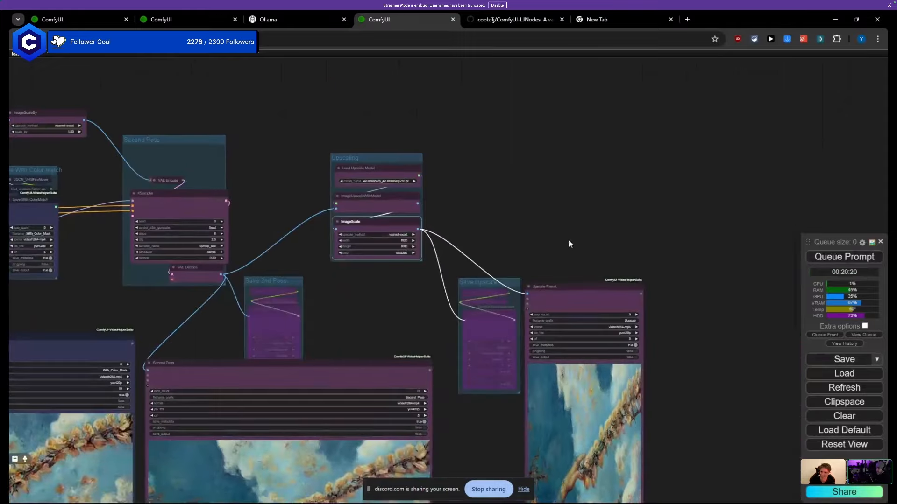
# Step: Queue the render workflow and inspect the video preview in the Upscale Result node
pyautogui.click(853, 261)
pyautogui.scroll(-3, 654, 246)
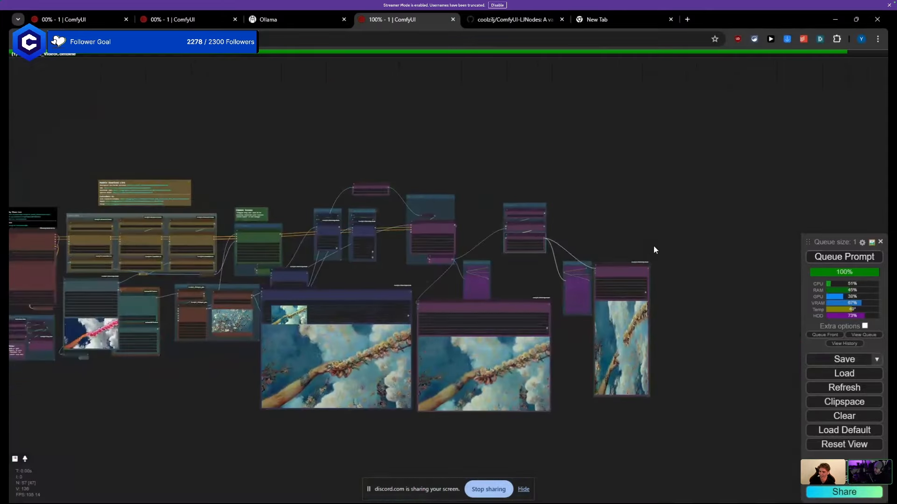
pyautogui.scroll(4, 588, 245)
pyautogui.moveTo(575, 247); pyautogui.dragTo(364, 136)
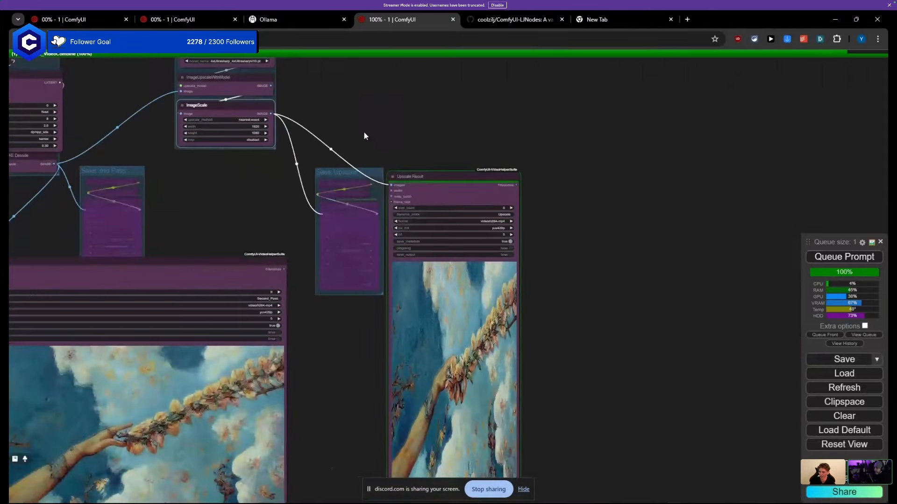
pyautogui.moveTo(474, 274); pyautogui.dragTo(432, 253)
pyautogui.moveTo(521, 290); pyautogui.dragTo(496, 284)
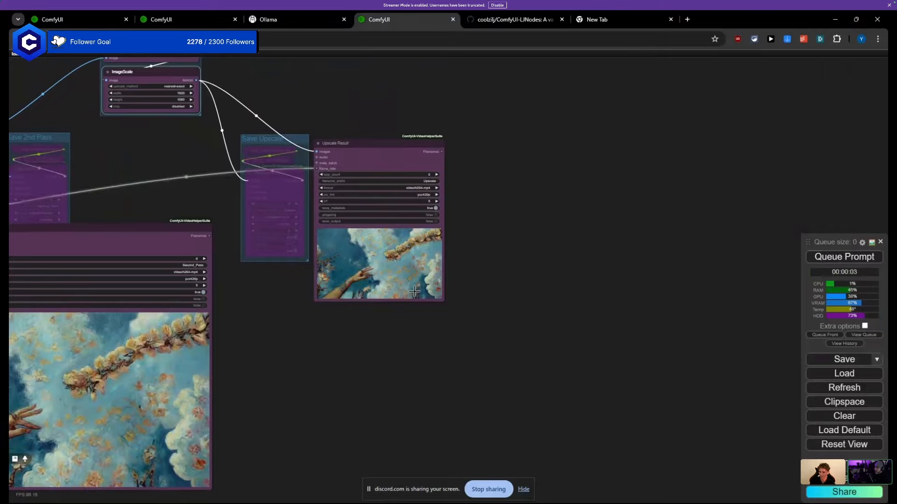
pyautogui.scroll(10, 374, 265)
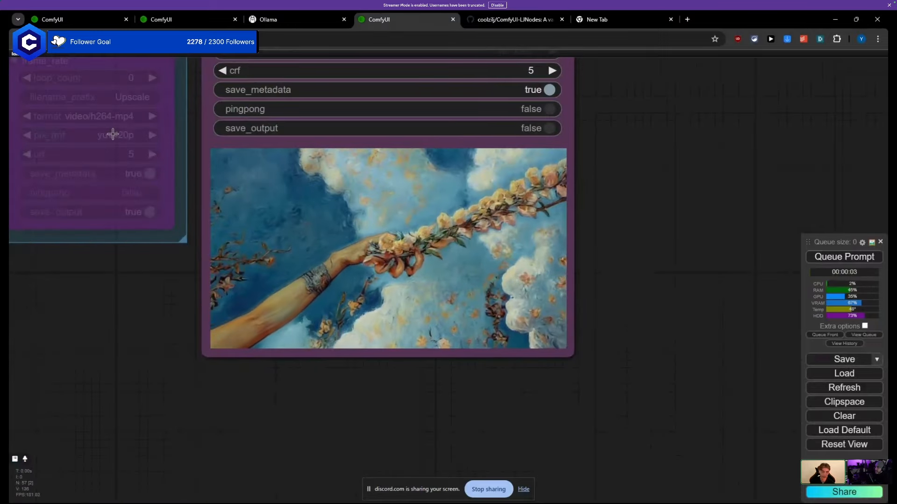
# Step: Switch to the composition workflow and shift the LoraLoaderTagsQuery node slightly up and right within its group
pyautogui.click(163, 19)
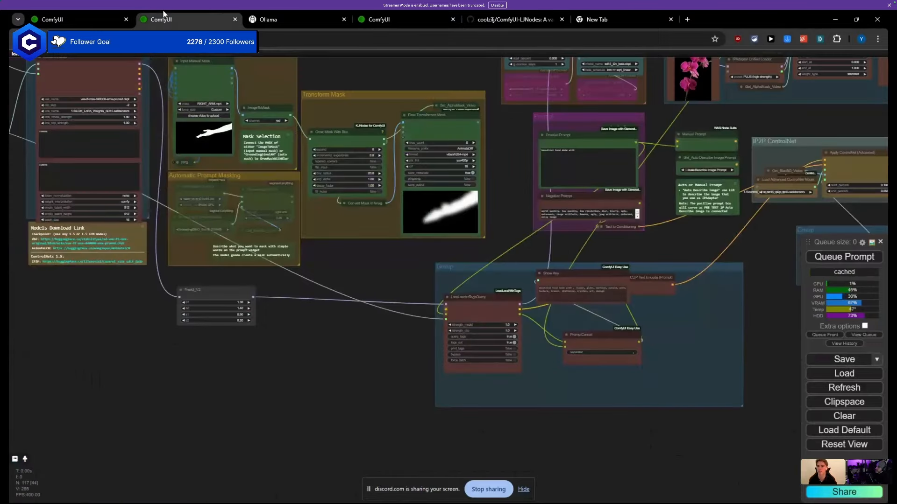
pyautogui.hotkey('ctrl', 'pageup')
pyautogui.click(163, 19)
pyautogui.scroll(5, 320, 301)
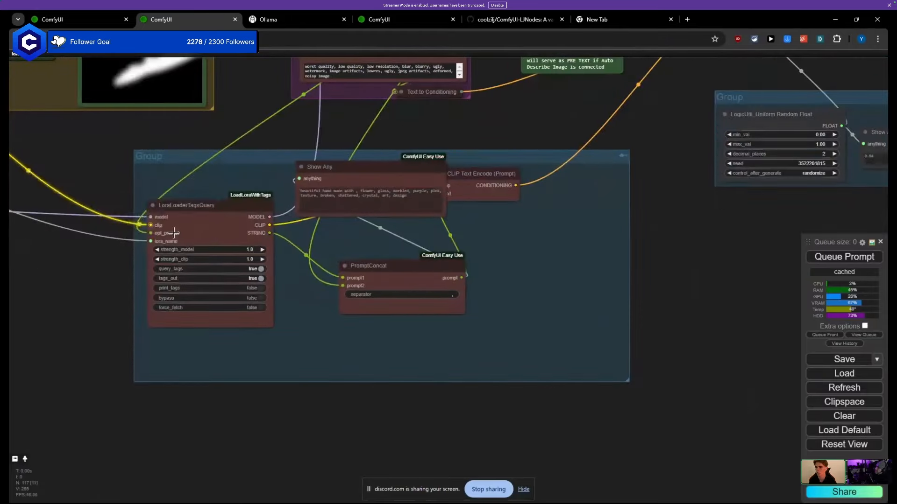
pyautogui.moveTo(201, 224); pyautogui.dragTo(202, 205)
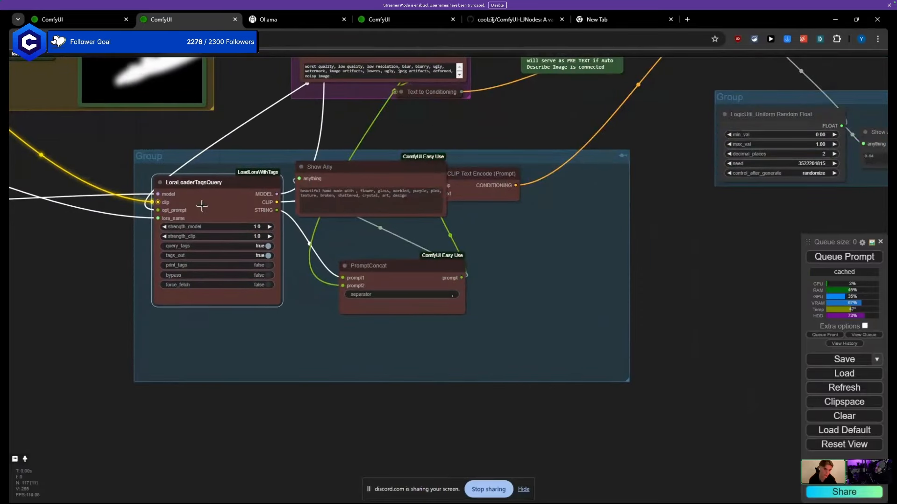
# Step: Examine the composition workflow's layout, from the loader groups through the Folder Loop and LLM image-description groups
pyautogui.scroll(-8, 202, 206)
pyautogui.scroll(-5, 194, 208)
pyautogui.moveTo(194, 272); pyautogui.dragTo(438, 354)
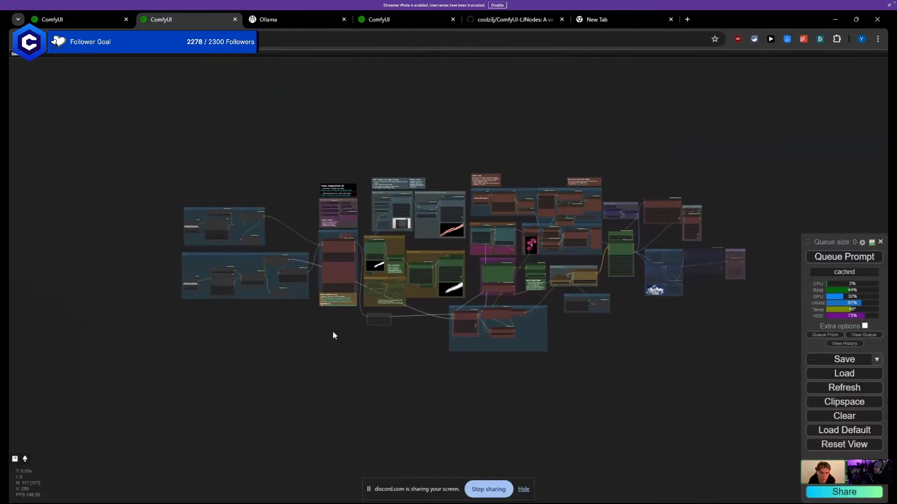
pyautogui.scroll(10, 217, 274)
pyautogui.moveTo(106, 221); pyautogui.dragTo(96, 248)
pyautogui.scroll(-6, 120, 110)
pyautogui.moveTo(120, 110); pyautogui.dragTo(110, 119)
pyautogui.scroll(-7, 111, 120)
pyautogui.moveTo(548, 70); pyautogui.dragTo(240, 180)
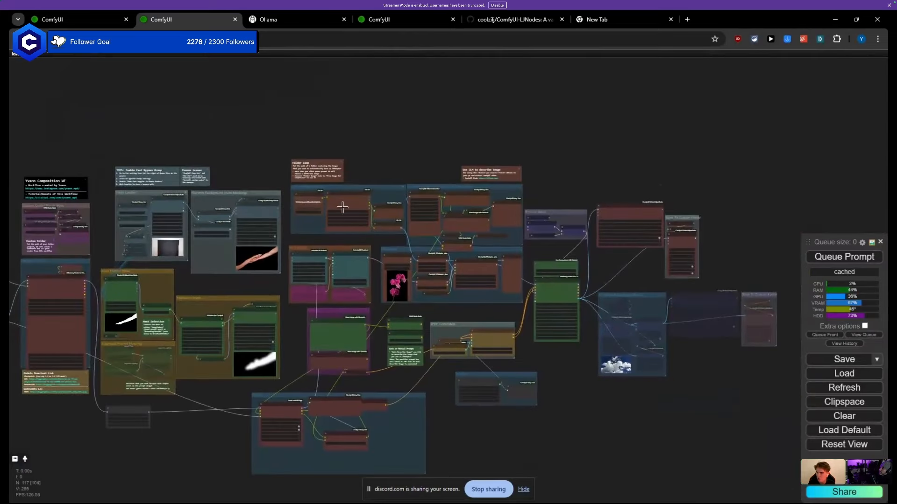
pyautogui.moveTo(400, 165); pyautogui.dragTo(336, 136)
pyautogui.scroll(6, 400, 154)
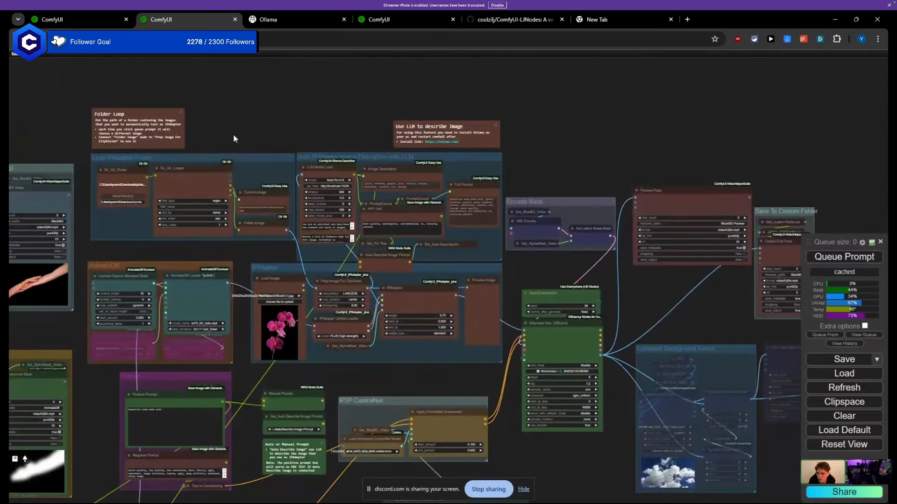
pyautogui.scroll(-5, 256, 129)
pyautogui.scroll(4, 181, 142)
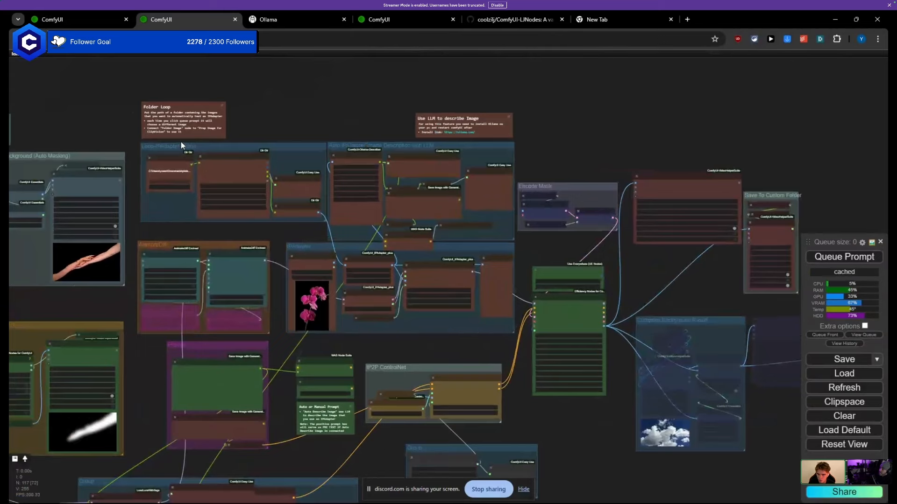
pyautogui.scroll(-6, 181, 141)
pyautogui.moveTo(353, 361); pyautogui.dragTo(304, 311)
# Step: Move the LoraLoaderTagsQuery node into the lower-left part of its group, lower than the Show Any node
pyautogui.scroll(12, 206, 219)
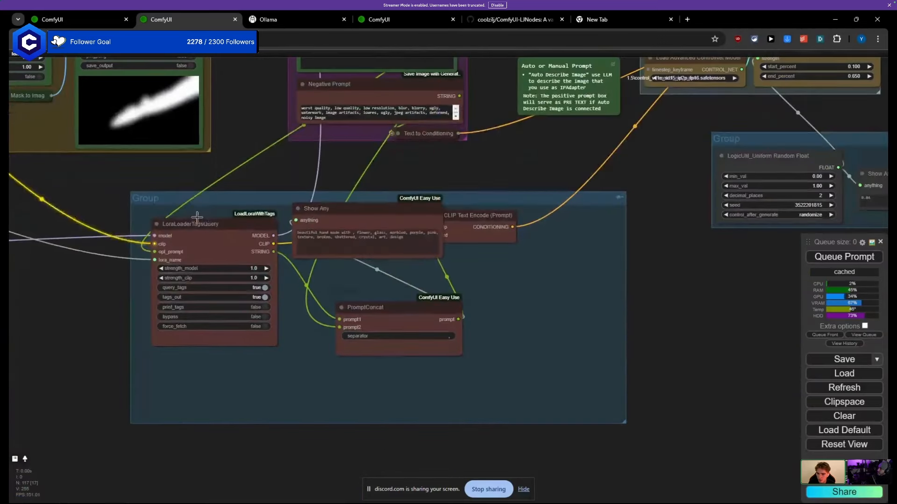
pyautogui.moveTo(194, 212); pyautogui.dragTo(180, 195)
pyautogui.click(182, 208)
pyautogui.scroll(4, 187, 204)
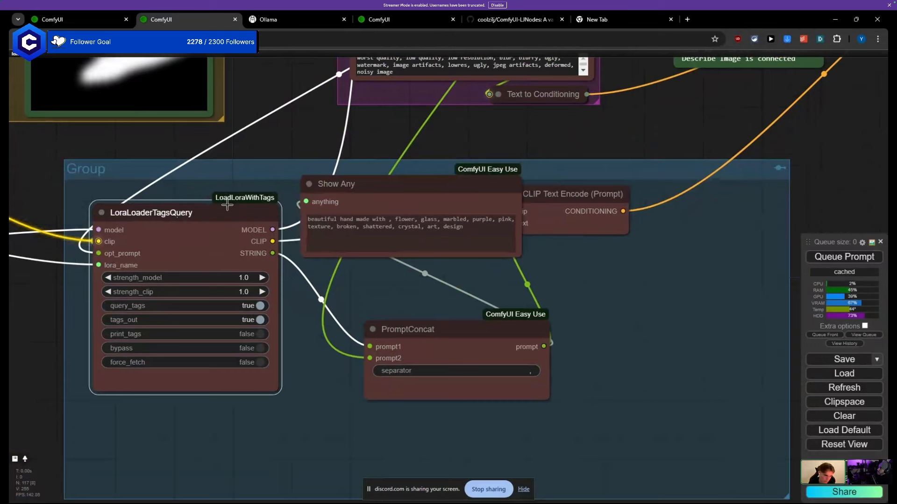
pyautogui.moveTo(185, 222)
pyautogui.mouseDown()
pyautogui.moveTo(164, 223)
pyautogui.moveTo(112, 279)
pyautogui.moveTo(119, 204)
pyautogui.moveTo(132, 324)
pyautogui.moveTo(155, 258)
pyautogui.moveTo(207, 256)
pyautogui.moveTo(211, 246)
pyautogui.moveTo(195, 236)
pyautogui.mouseUp()
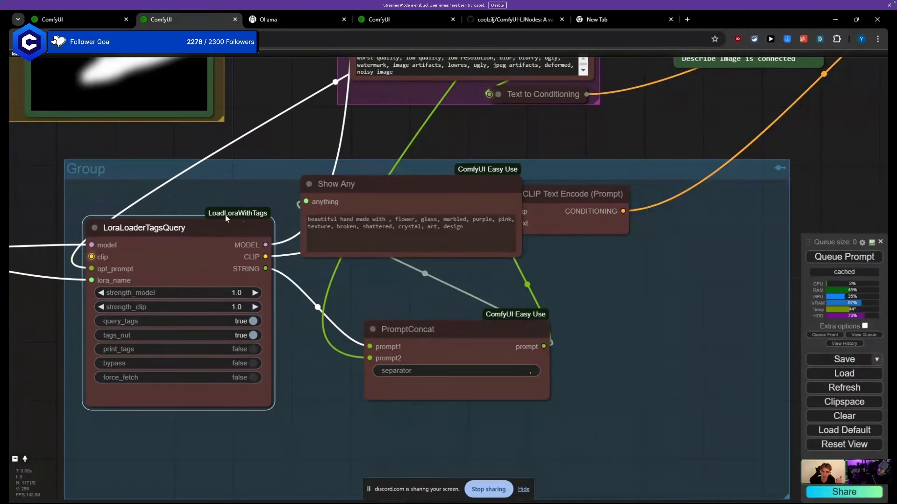
pyautogui.scroll(-8, 199, 226)
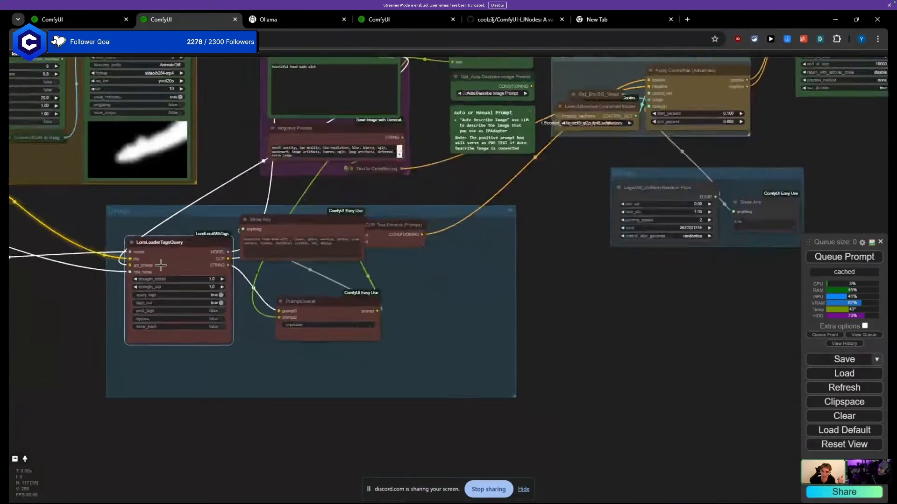
pyautogui.scroll(2, 102, 338)
pyautogui.scroll(5, 116, 329)
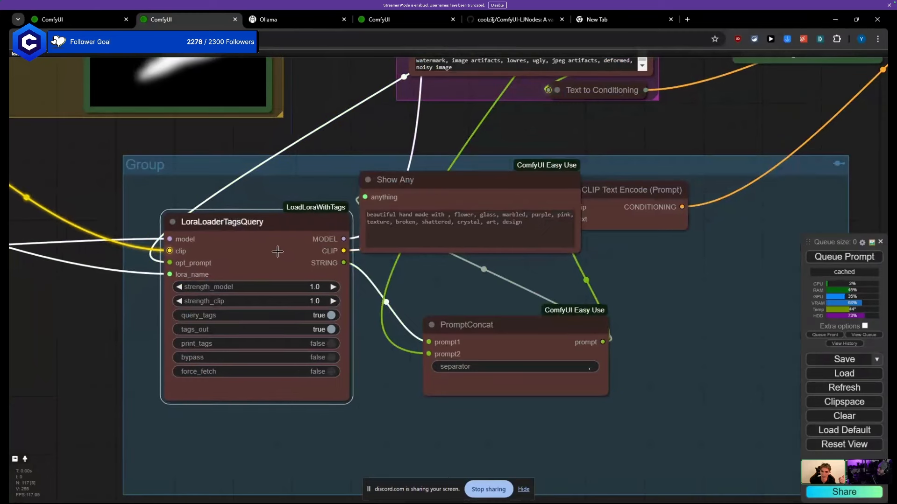
pyautogui.moveTo(276, 250); pyautogui.dragTo(254, 249)
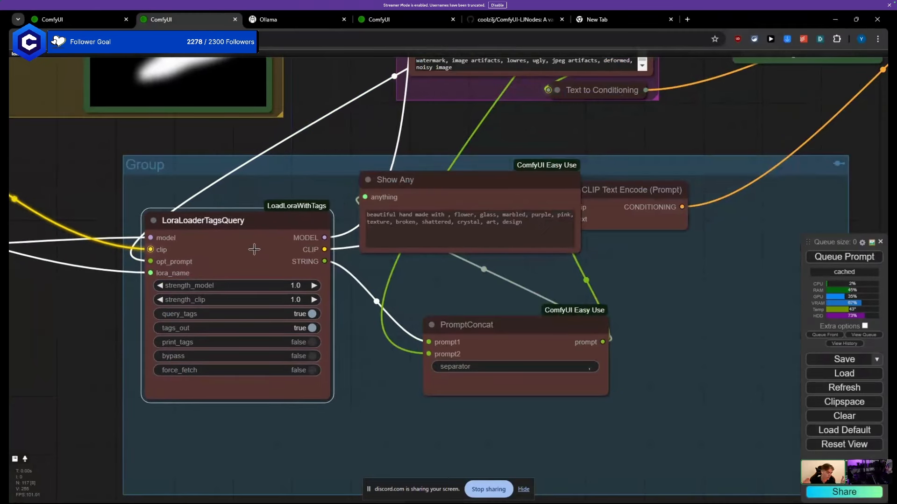
pyautogui.moveTo(254, 249); pyautogui.dragTo(238, 314)
pyautogui.scroll(-6, 236, 324)
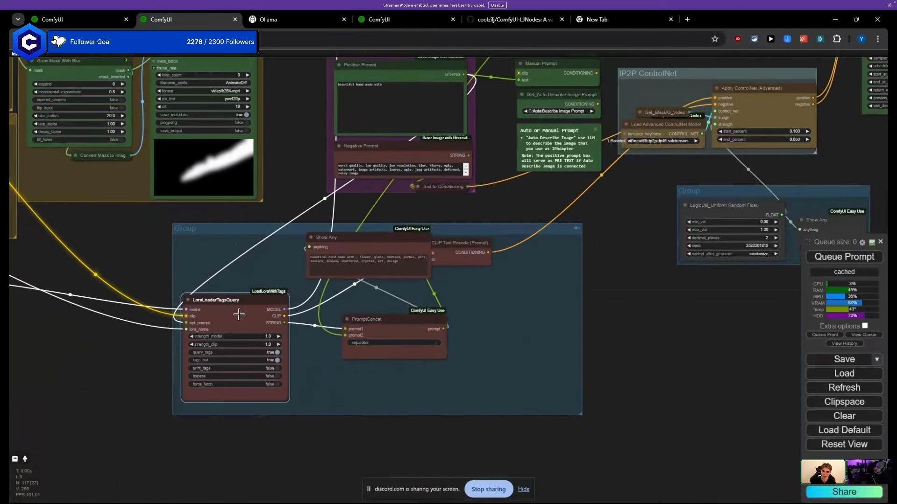
# Step: Nudge the Positive Prompt node slightly up and right in the Prompt group and check its text
pyautogui.moveTo(279, 206); pyautogui.dragTo(171, 305)
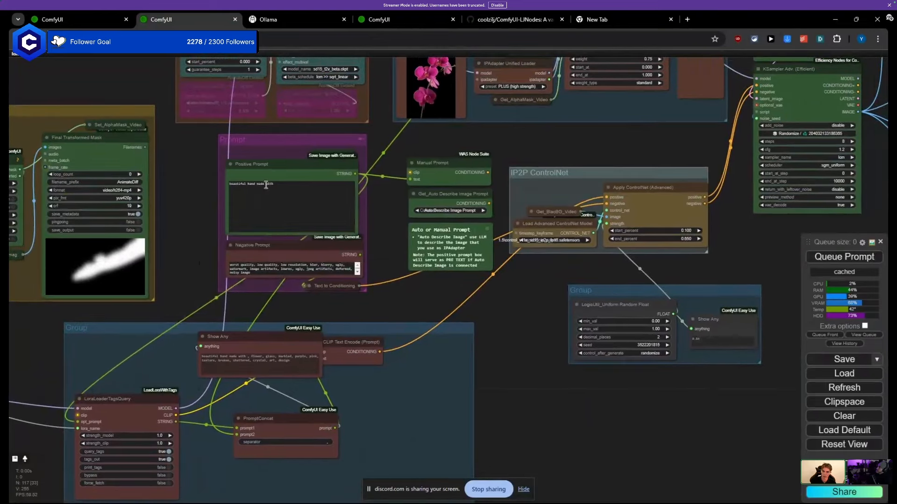
pyautogui.moveTo(280, 167)
pyautogui.mouseDown()
pyautogui.moveTo(241, 179)
pyautogui.moveTo(293, 158)
pyautogui.mouseUp()
pyautogui.scroll(6, 293, 159)
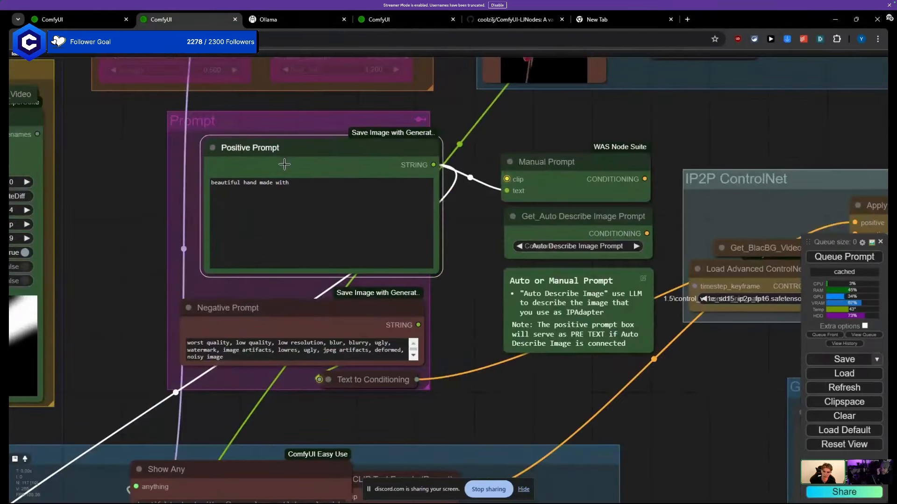
pyautogui.scroll(-6, 283, 162)
# Step: Nudge the LoraLoaderTagsQuery node up and left, and highlight the word "flower" in the Show Any text
pyautogui.moveTo(196, 263); pyautogui.dragTo(239, 179)
pyautogui.scroll(5, 239, 179)
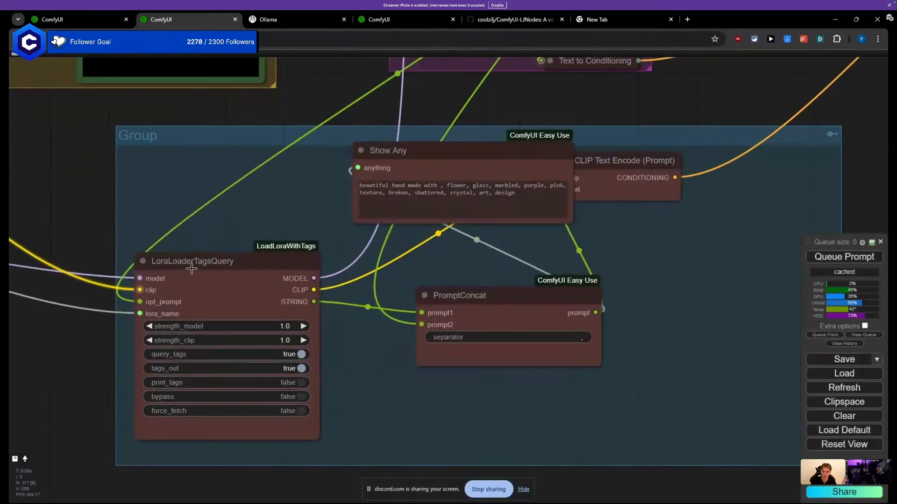
pyautogui.moveTo(175, 279); pyautogui.dragTo(191, 275)
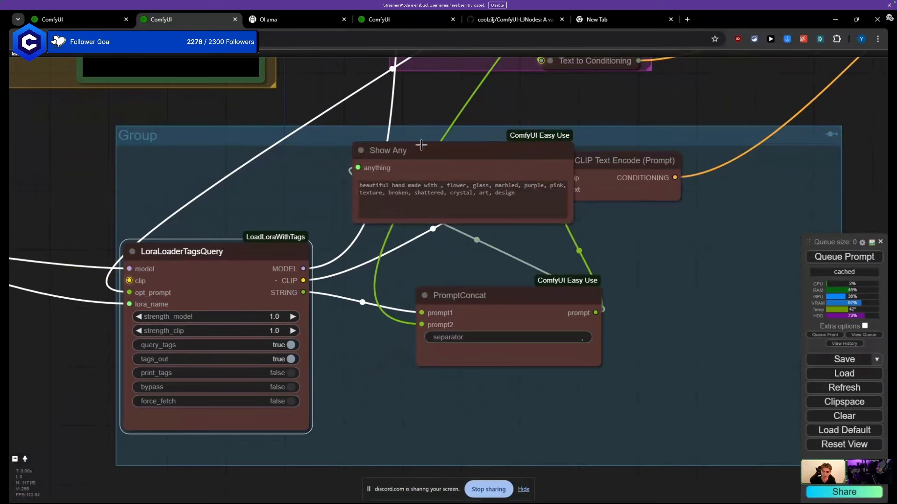
pyautogui.moveTo(446, 182); pyautogui.dragTo(459, 186)
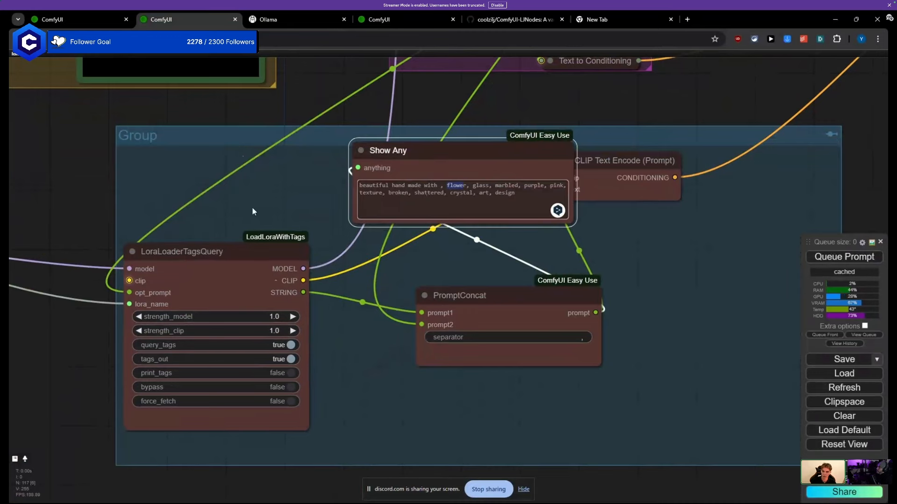
# Step: Queue the composition workflow for a run
pyautogui.scroll(-10, 252, 211)
pyautogui.click(861, 256)
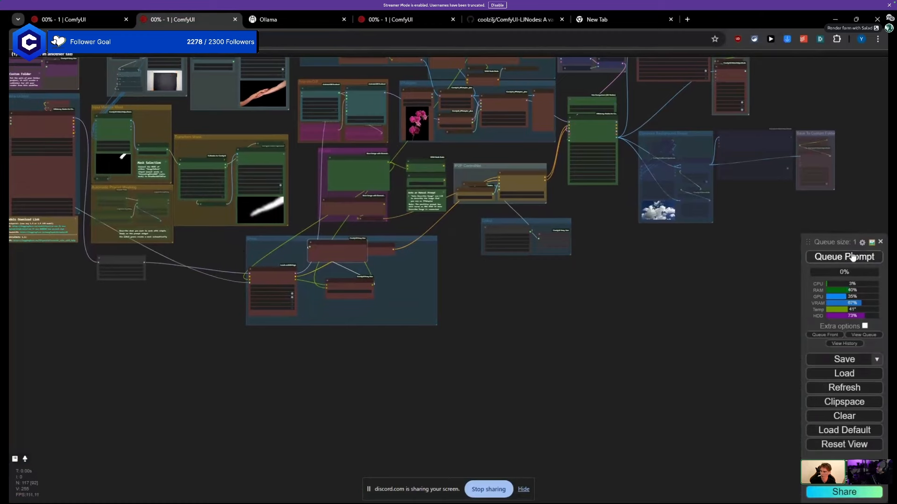
pyautogui.moveTo(238, 355); pyautogui.dragTo(620, 445)
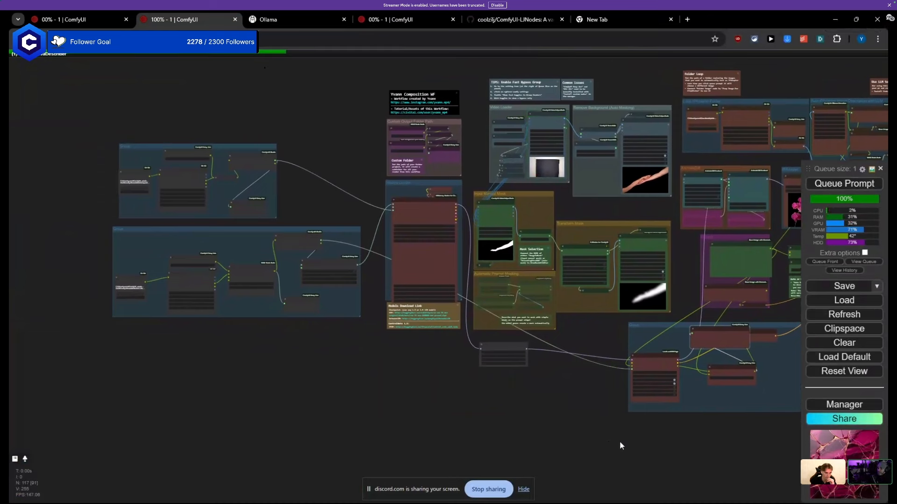
pyautogui.moveTo(619, 441); pyautogui.dragTo(604, 440)
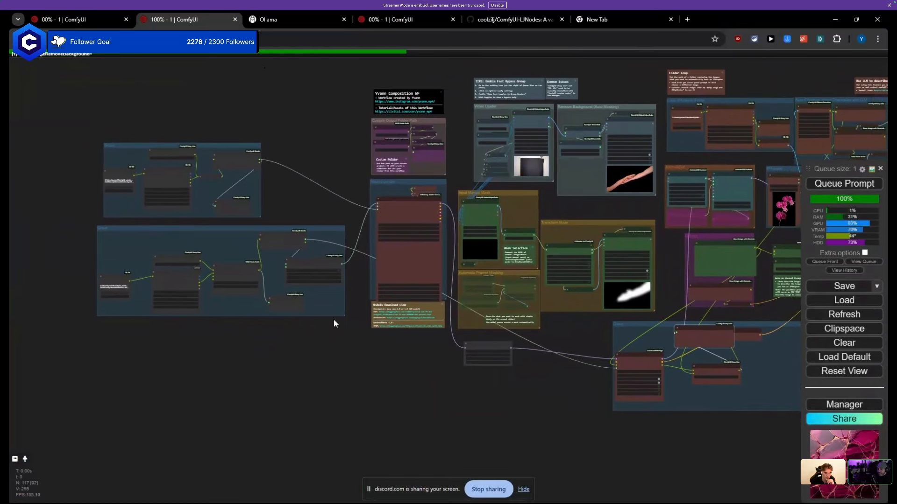
# Step: Shift EasyLoraStack up and right and CR String To Combo slightly left within the group feeding the Efficient Loader's lora_stack
pyautogui.scroll(8, 338, 318)
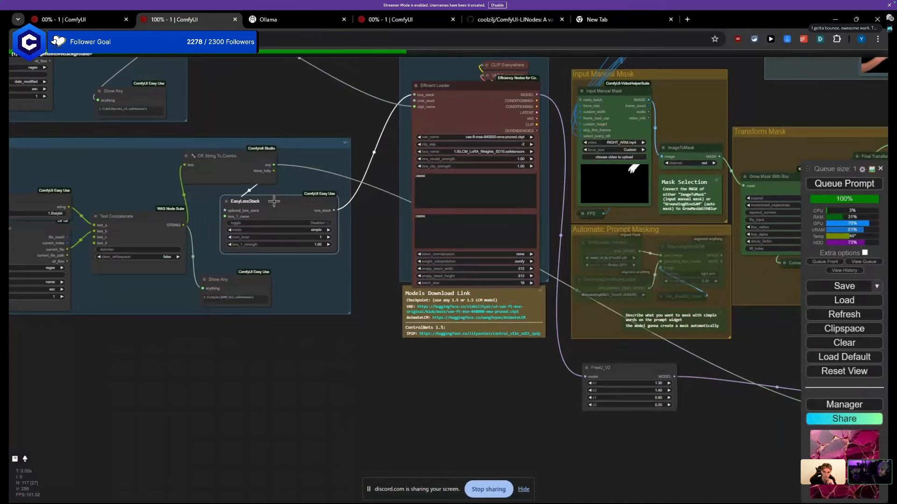
pyautogui.moveTo(274, 201); pyautogui.dragTo(282, 196)
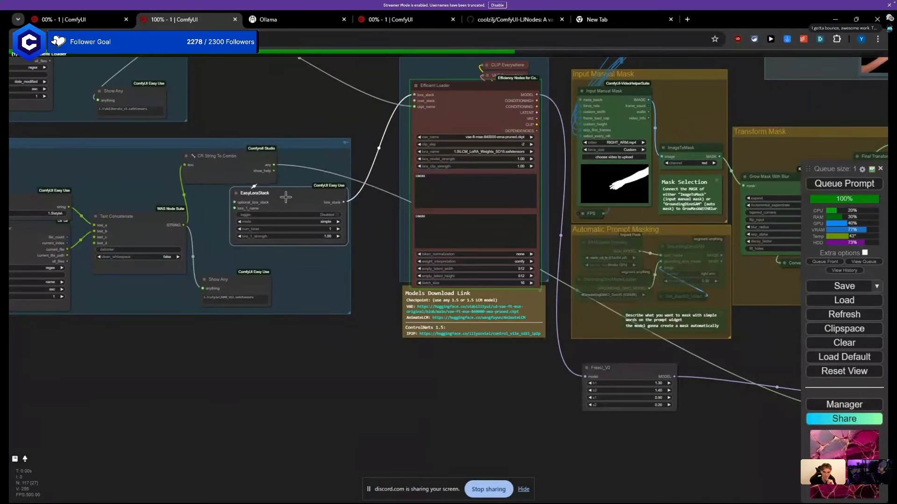
pyautogui.scroll(-7, 308, 291)
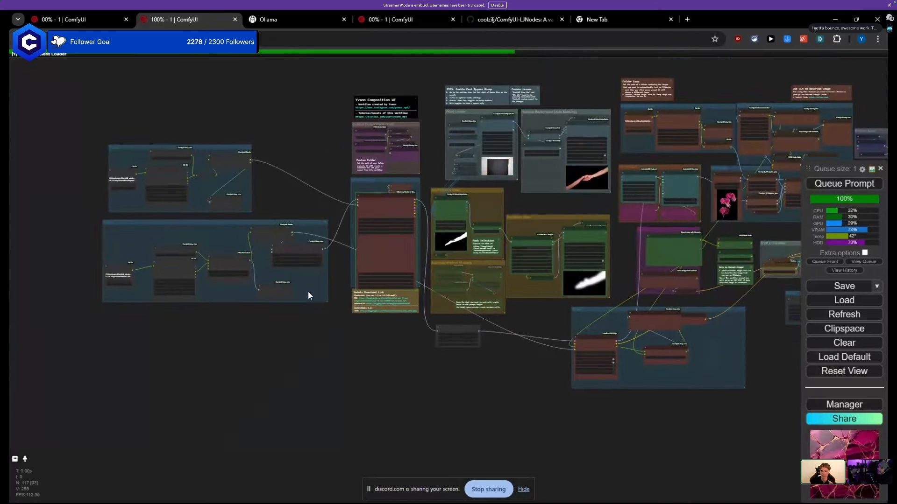
pyautogui.moveTo(307, 290); pyautogui.dragTo(355, 311)
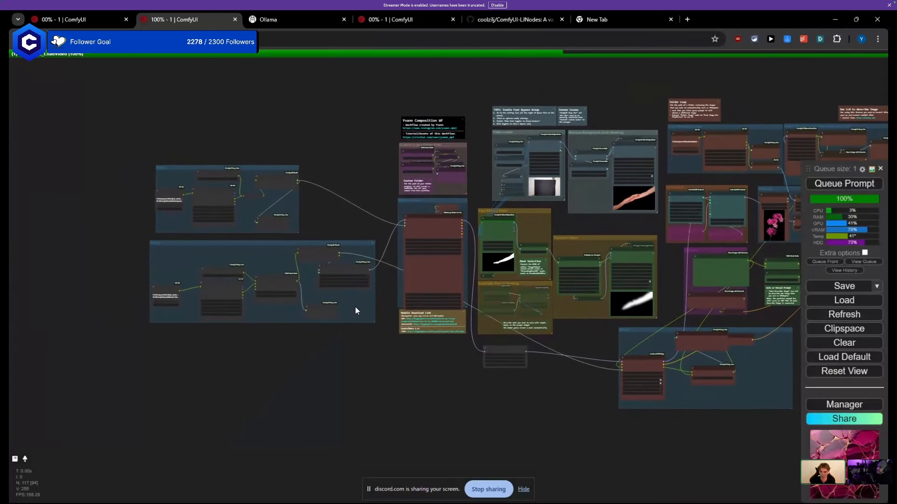
pyautogui.scroll(6, 309, 265)
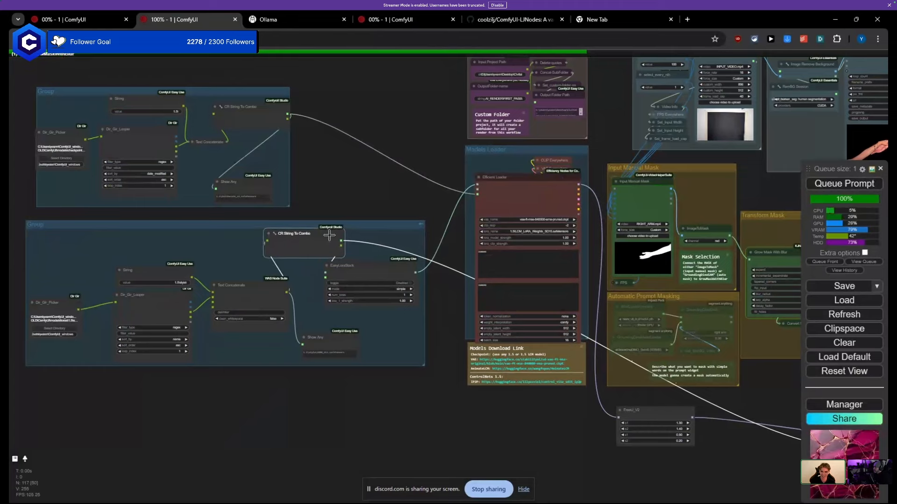
pyautogui.moveTo(293, 253); pyautogui.dragTo(297, 195)
pyautogui.scroll(6, 297, 195)
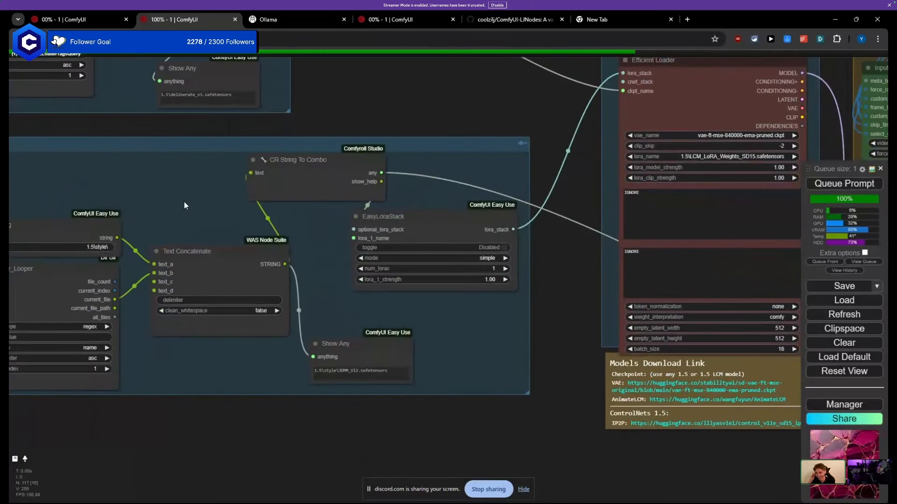
# Step: Move the Show Any node up and right under EasyLoraStack, and nudge the Efficient Loader slightly left and down
pyautogui.scroll(-5, 273, 334)
pyautogui.scroll(5, 270, 397)
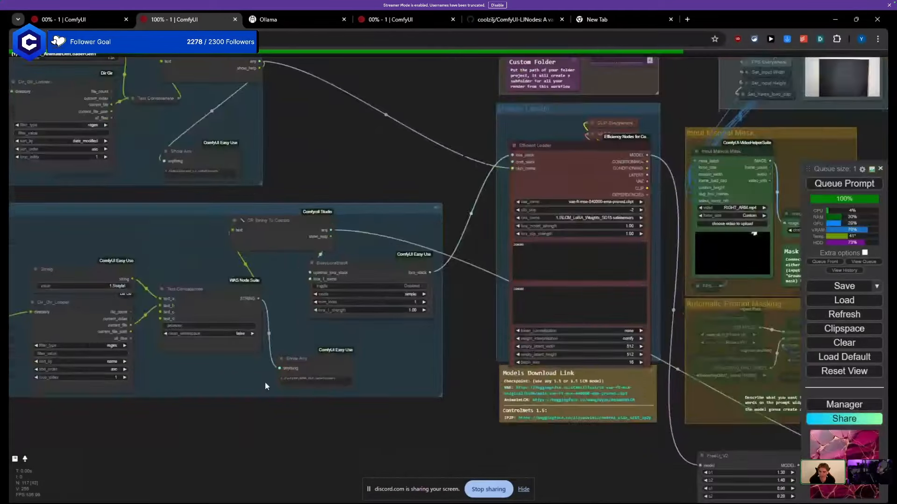
pyautogui.click(324, 311)
pyautogui.scroll(5, 289, 367)
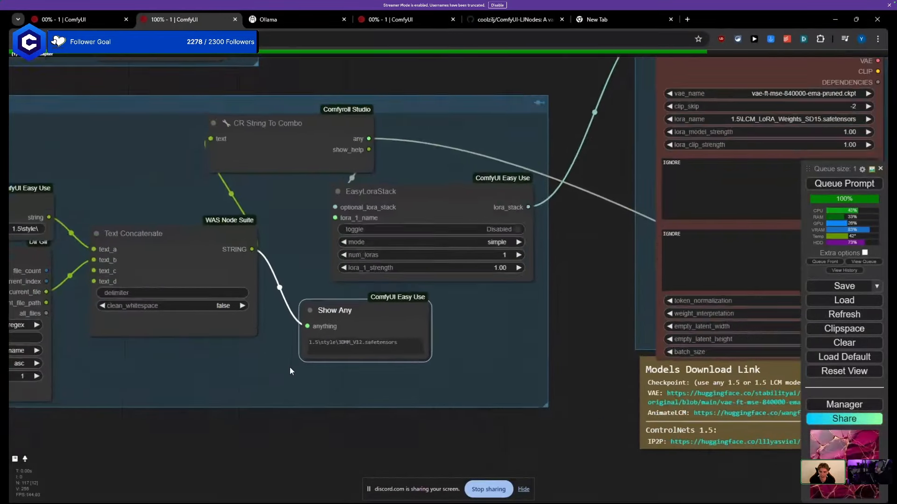
pyautogui.moveTo(351, 286); pyautogui.dragTo(364, 285)
pyautogui.scroll(-8, 396, 383)
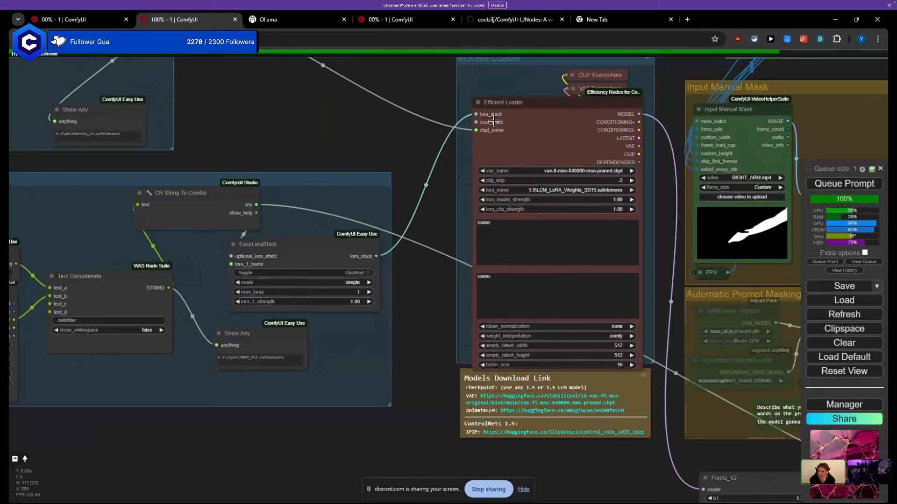
pyautogui.moveTo(494, 121); pyautogui.dragTo(490, 124)
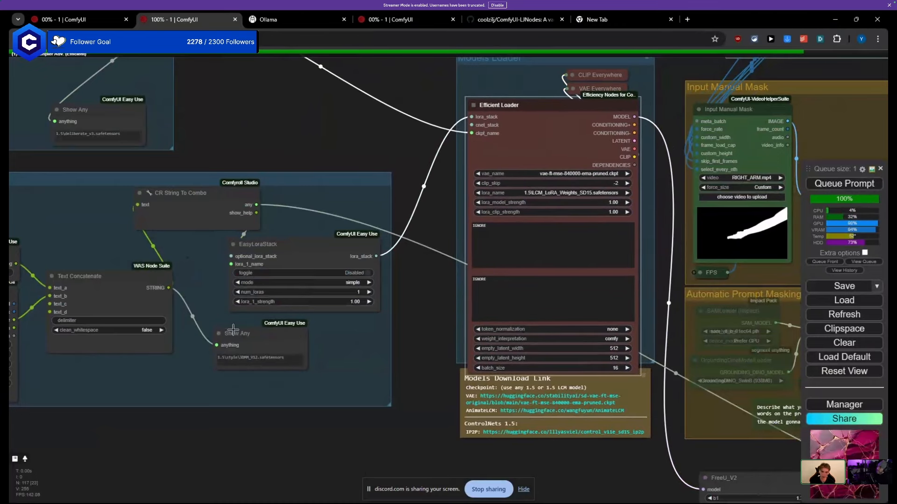
# Step: Shift the String node slightly left above Dir_Gir_Looper, and move the Show Any node under EasyLoraStack slightly up and left
pyautogui.scroll(4, 233, 329)
pyautogui.moveTo(182, 366); pyautogui.dragTo(416, 355)
pyautogui.scroll(-6, 416, 354)
pyautogui.moveTo(310, 393); pyautogui.dragTo(354, 384)
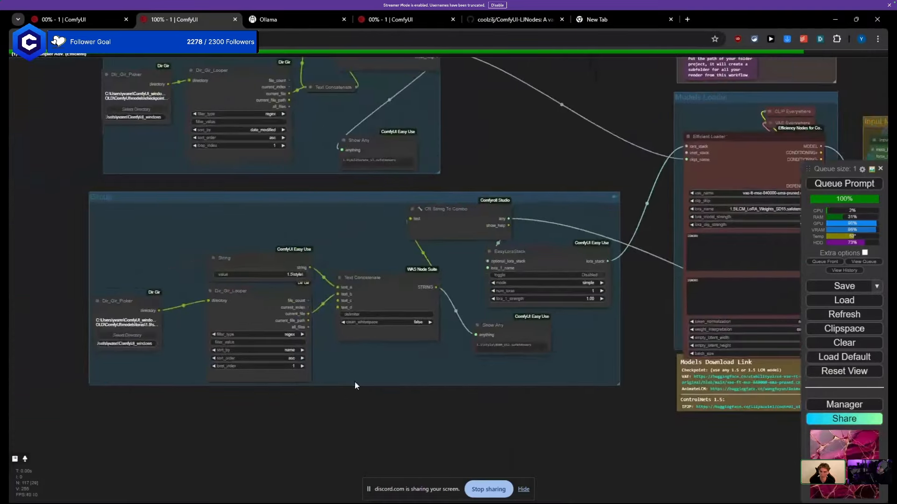
pyautogui.scroll(6, 297, 307)
pyautogui.moveTo(260, 200); pyautogui.dragTo(240, 206)
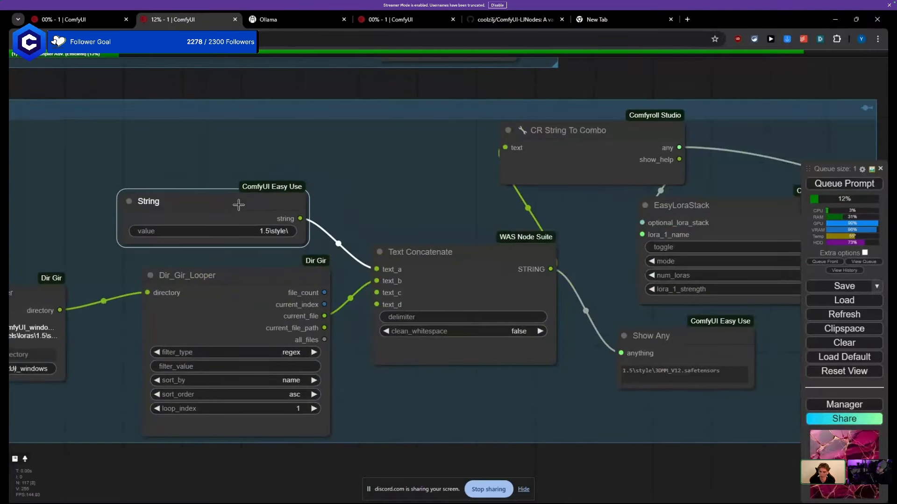
pyautogui.moveTo(641, 335); pyautogui.dragTo(621, 326)
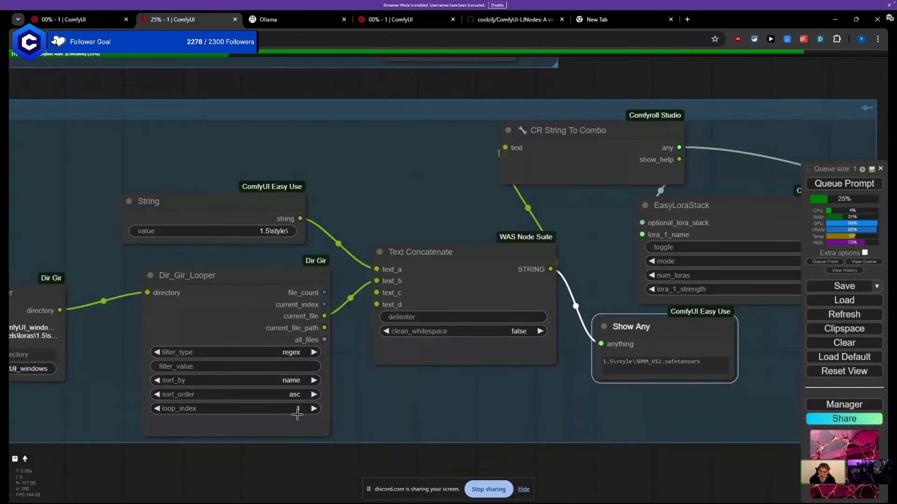
# Step: Check the LoRA file path in the Show Any node under EasyLoraStack and nudge that node slightly down and right
pyautogui.moveTo(497, 412); pyautogui.dragTo(184, 367)
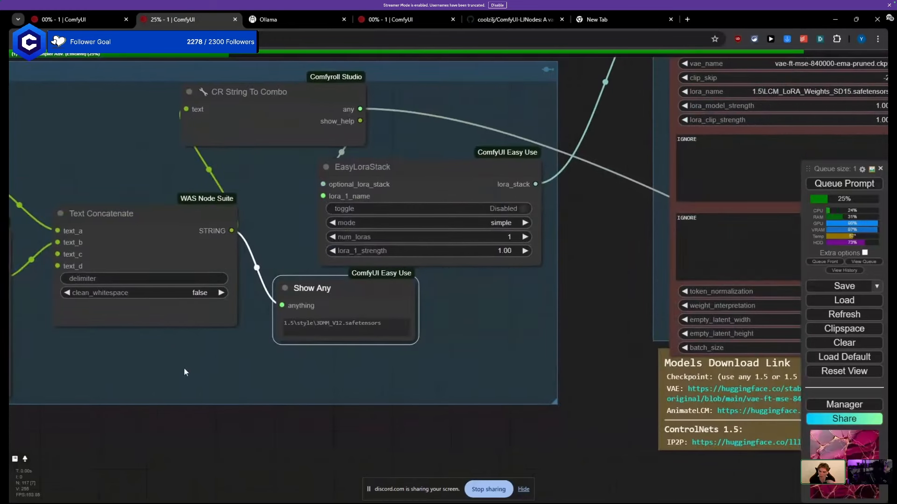
pyautogui.moveTo(458, 360); pyautogui.dragTo(258, 402)
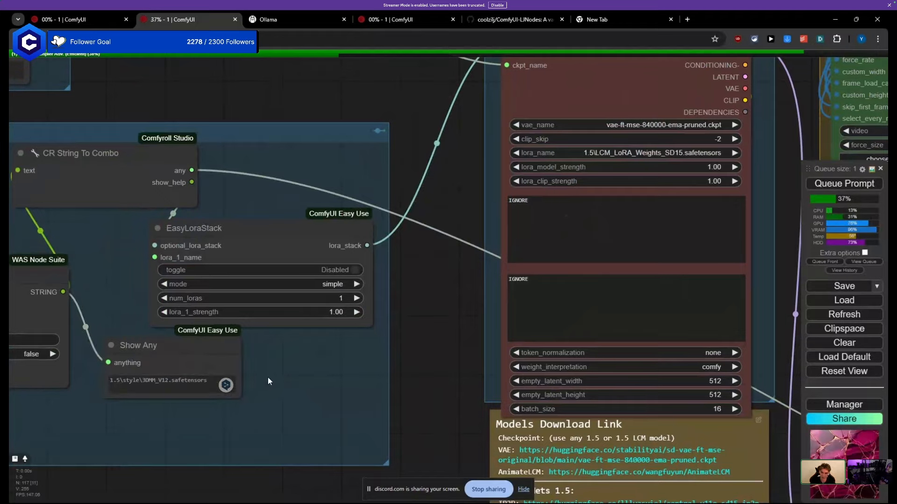
pyautogui.scroll(-5, 268, 378)
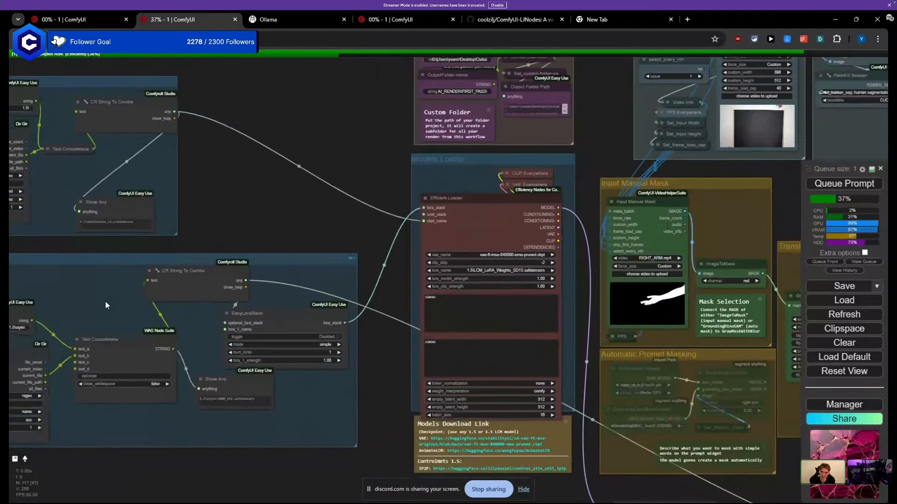
pyautogui.moveTo(105, 301); pyautogui.dragTo(289, 235)
pyautogui.scroll(3, 399, 361)
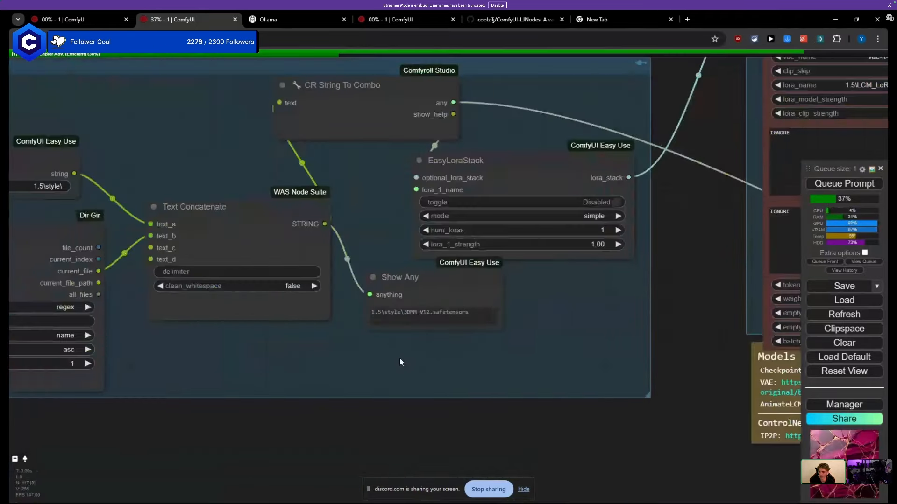
pyautogui.scroll(-2, 477, 389)
pyautogui.moveTo(477, 388); pyautogui.dragTo(295, 395)
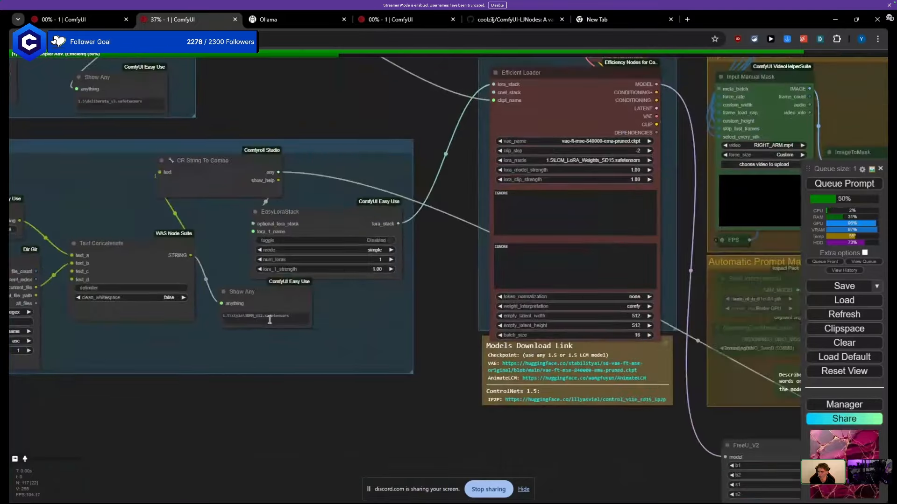
pyautogui.scroll(8, 244, 291)
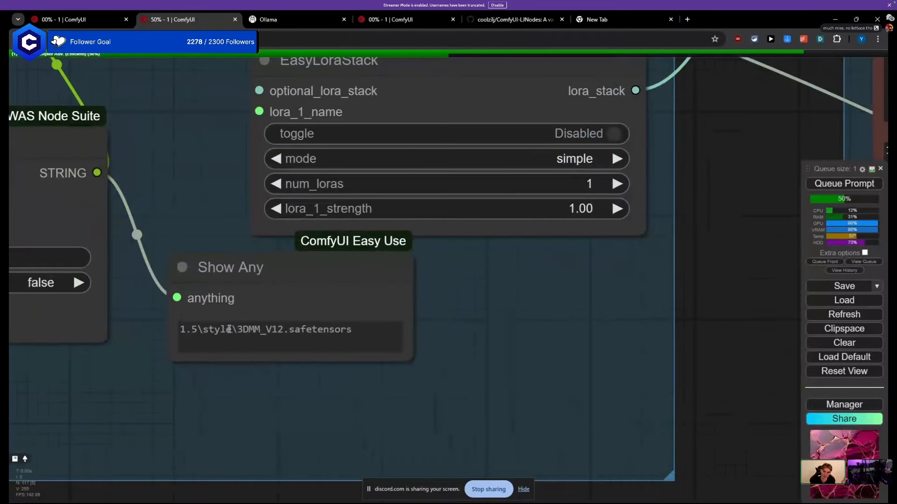
pyautogui.moveTo(238, 329); pyautogui.dragTo(243, 329)
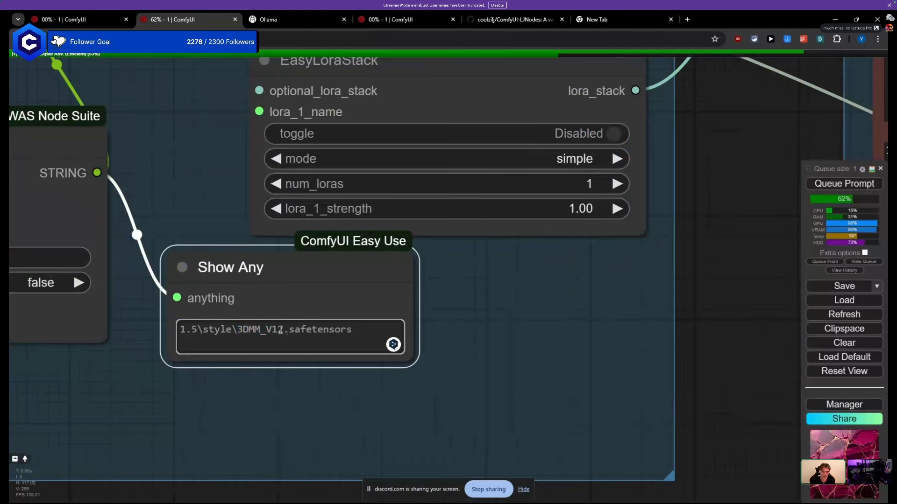
pyautogui.scroll(-8, 173, 292)
pyautogui.moveTo(218, 282); pyautogui.dragTo(225, 291)
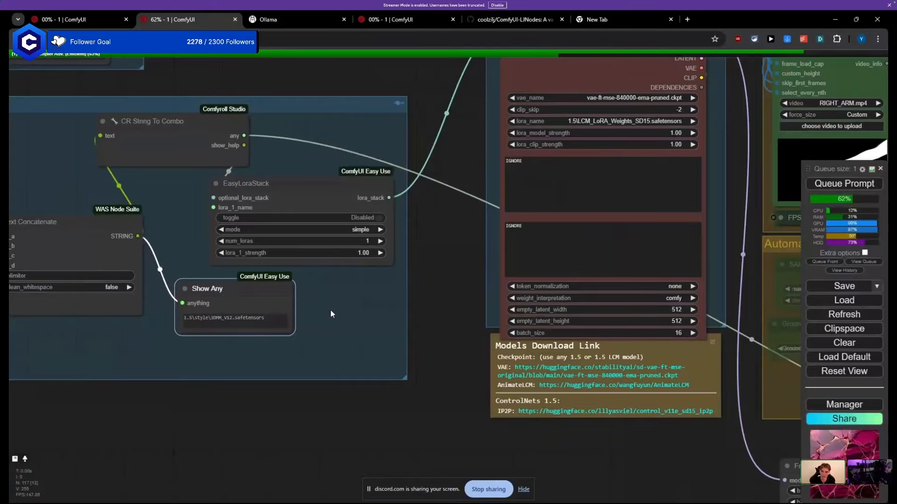
pyautogui.click(331, 310)
# Step: Examine and highlight the combined prompt text in the Show Any node of the LoraLoaderTagsQuery group
pyautogui.scroll(-7, 330, 311)
pyautogui.moveTo(395, 336); pyautogui.dragTo(85, 285)
pyautogui.moveTo(369, 357); pyautogui.dragTo(152, 300)
pyautogui.scroll(6, 327, 312)
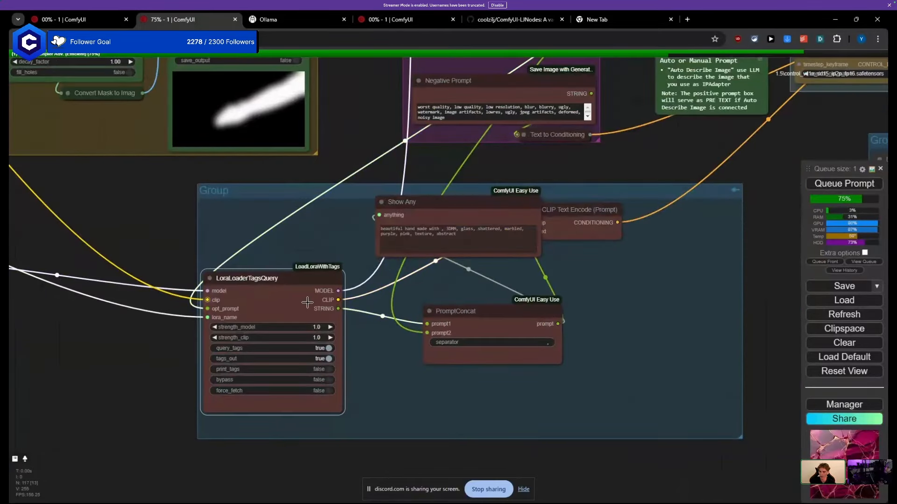
pyautogui.moveTo(281, 260); pyautogui.dragTo(124, 286)
pyautogui.scroll(9, 279, 245)
pyautogui.click(291, 247)
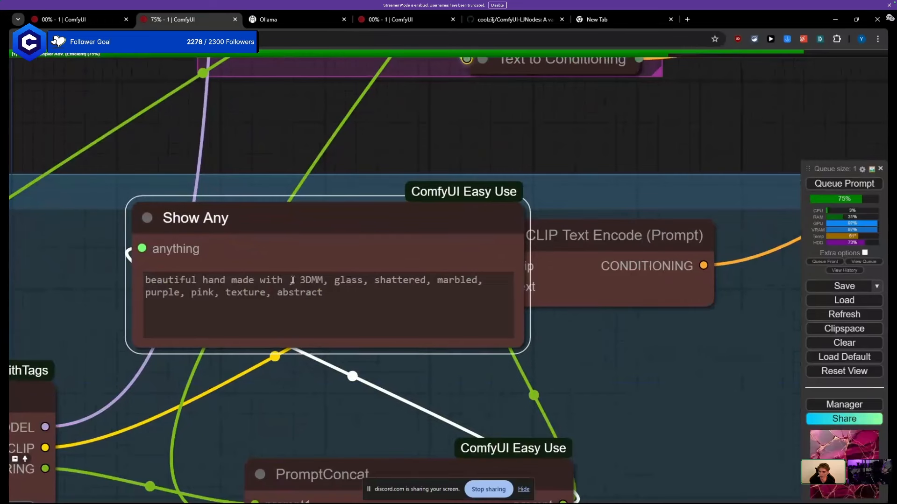
pyautogui.moveTo(300, 281); pyautogui.dragTo(320, 281)
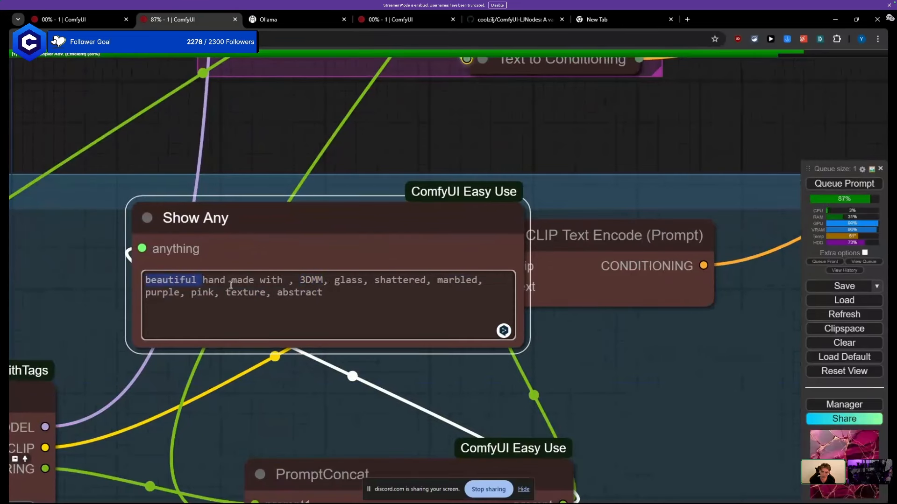
pyautogui.moveTo(230, 286); pyautogui.dragTo(332, 299)
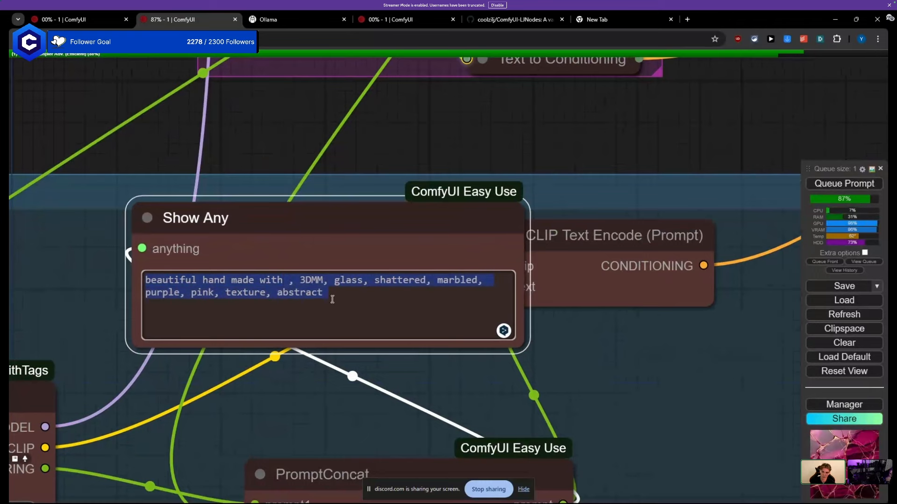
pyautogui.click(228, 248)
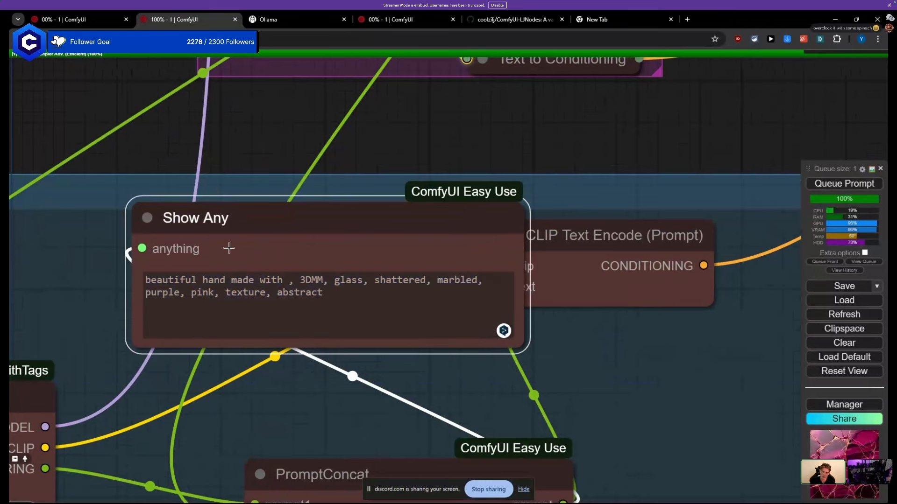
# Step: Rewrite the Positive Prompt text as "beautiful hands,"
pyautogui.scroll(-6, 161, 196)
pyautogui.moveTo(102, 156); pyautogui.dragTo(141, 222)
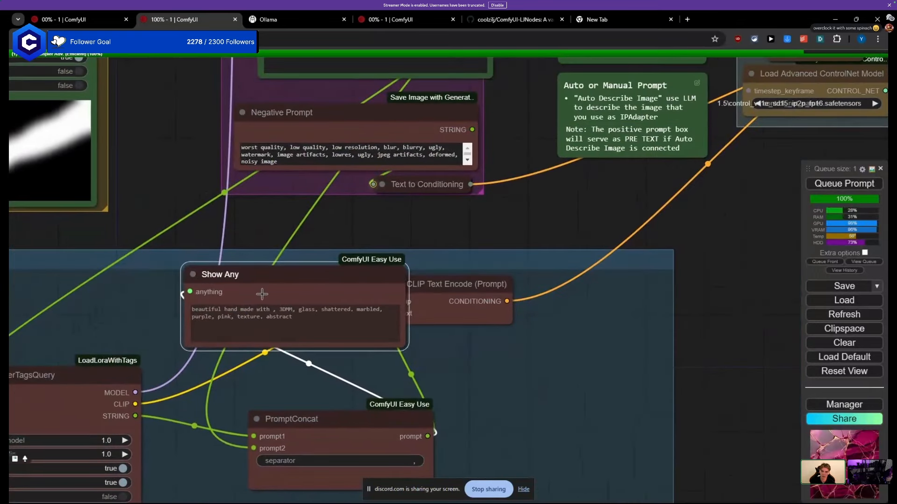
pyautogui.scroll(3, 179, 309)
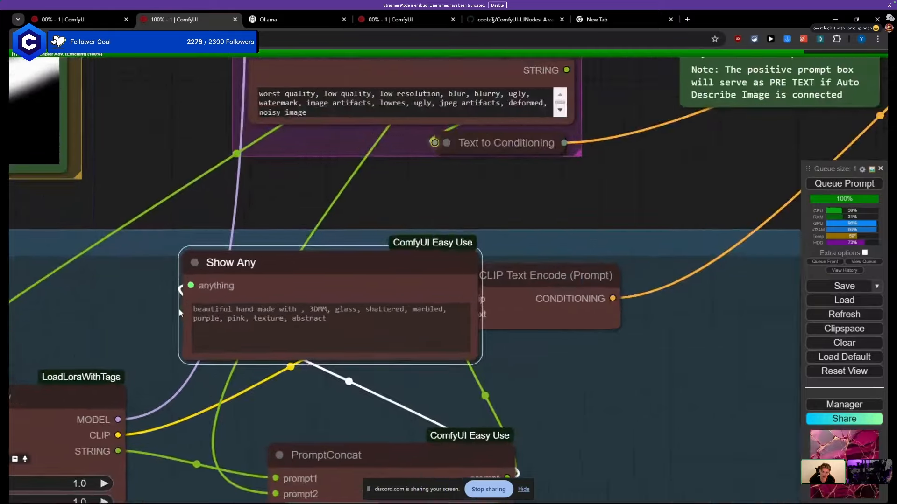
pyautogui.scroll(-6, 191, 279)
pyautogui.moveTo(189, 220); pyautogui.dragTo(124, 332)
pyautogui.click(238, 215)
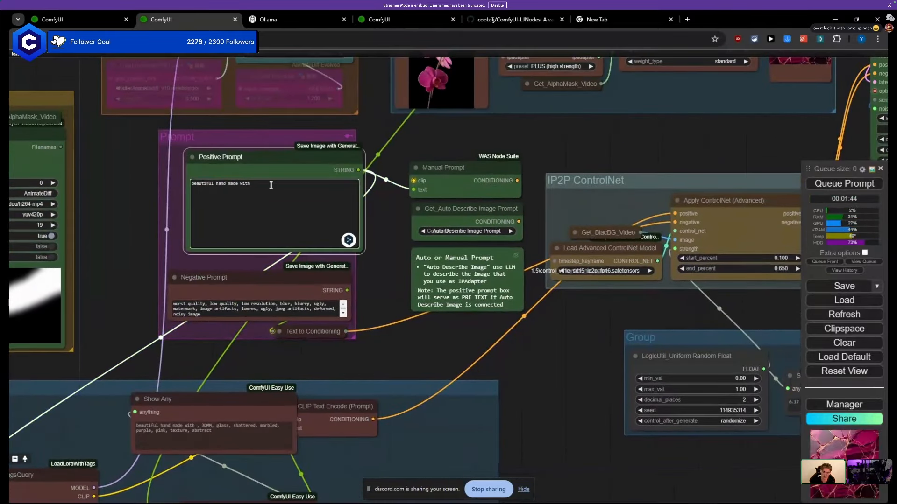
pyautogui.press('BackSpace')
pyautogui.press('BackSpace')
pyautogui.press('BackSpace')
pyautogui.press('BackSpace')
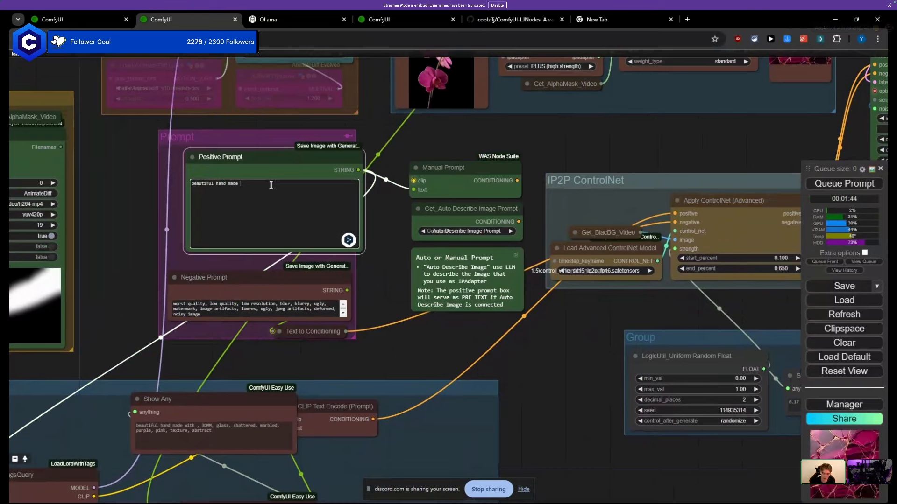
pyautogui.press('BackSpace')
pyautogui.press('BackSpace')
pyautogui.press('BackSpace')
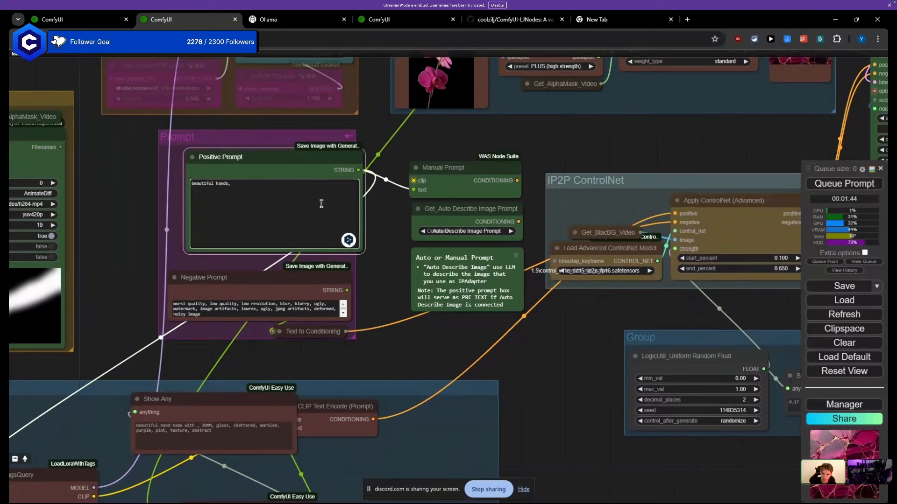
pyautogui.moveTo(104, 297); pyautogui.dragTo(130, 291)
pyautogui.scroll(4, 117, 297)
pyautogui.moveTo(78, 235); pyautogui.dragTo(114, 294)
pyautogui.scroll(-4, 98, 293)
pyautogui.scroll(1, 114, 294)
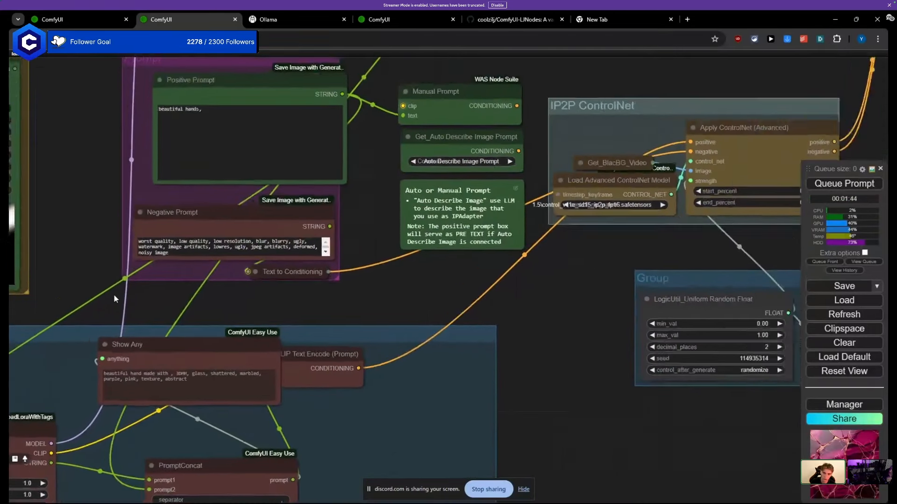
pyautogui.scroll(1, 114, 293)
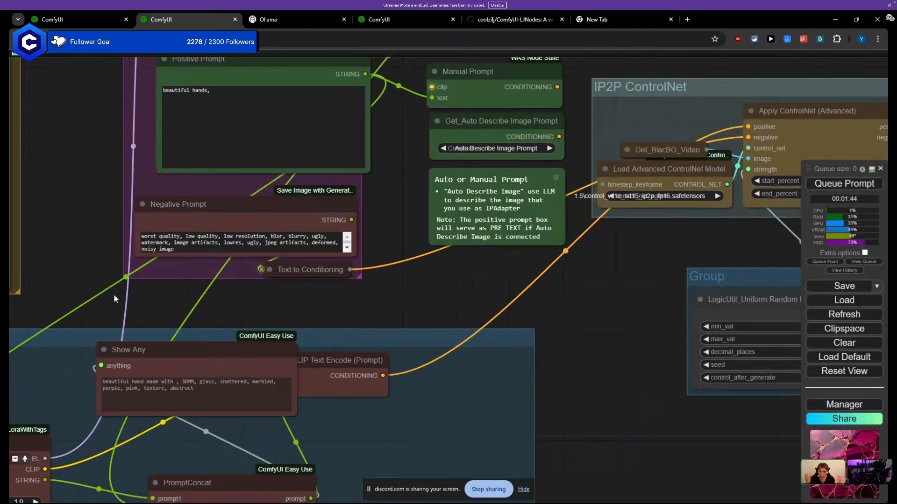
# Step: Move the prompt's Show Any node below CLIP Text Encode, beside PromptConcat, and nudge LoraLoaderTagsQuery slightly up and right
pyautogui.moveTo(108, 293); pyautogui.dragTo(103, 231)
pyautogui.scroll(-1, 57, 275)
pyautogui.moveTo(171, 298); pyautogui.dragTo(139, 328)
pyautogui.scroll(-8, 138, 325)
pyautogui.scroll(4, 164, 253)
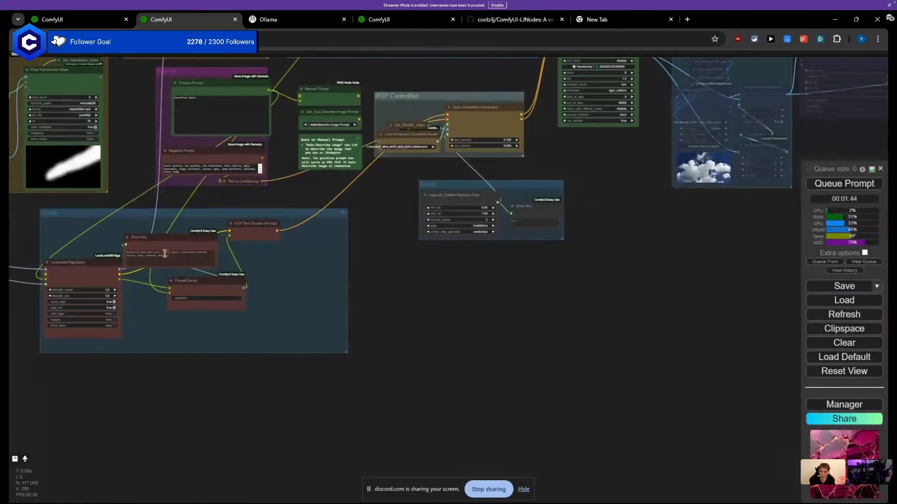
pyautogui.moveTo(214, 253); pyautogui.dragTo(327, 279)
pyautogui.scroll(5, 109, 294)
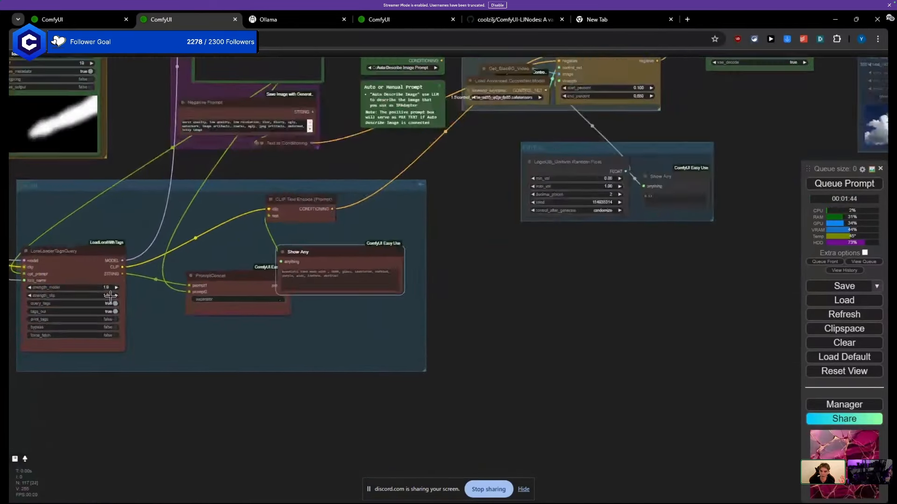
pyautogui.moveTo(75, 227); pyautogui.dragTo(150, 231)
pyautogui.scroll(5, 115, 259)
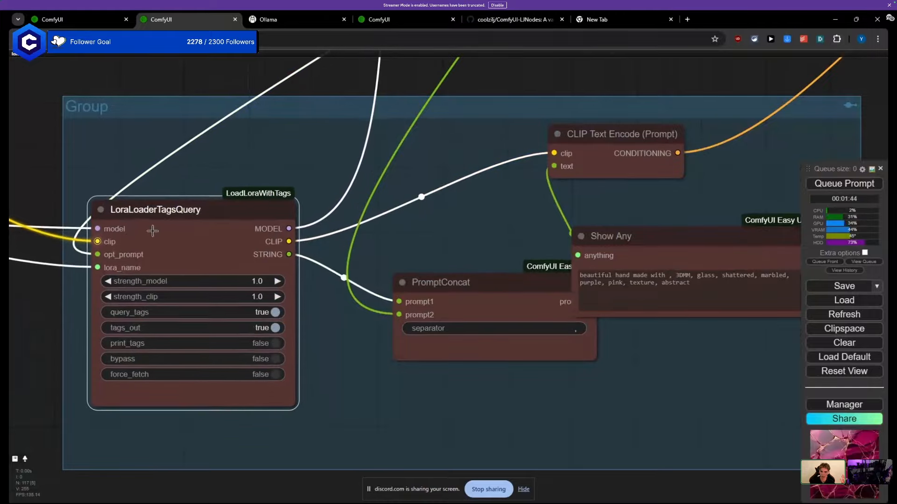
# Step: Shift the PromptConcat node left and slightly up so it sits clear of the Show Any node, and deselect it
pyautogui.scroll(-6, 135, 222)
pyautogui.moveTo(105, 179); pyautogui.dragTo(343, 301)
pyautogui.scroll(-5, 343, 301)
pyautogui.moveTo(283, 299); pyautogui.dragTo(338, 323)
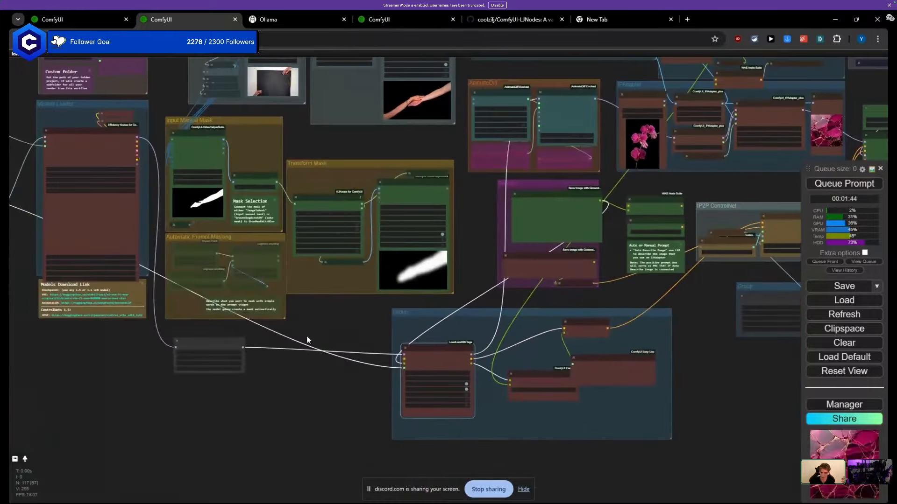
pyautogui.scroll(6, 264, 360)
pyautogui.moveTo(139, 300); pyautogui.dragTo(330, 188)
pyautogui.scroll(3, 269, 243)
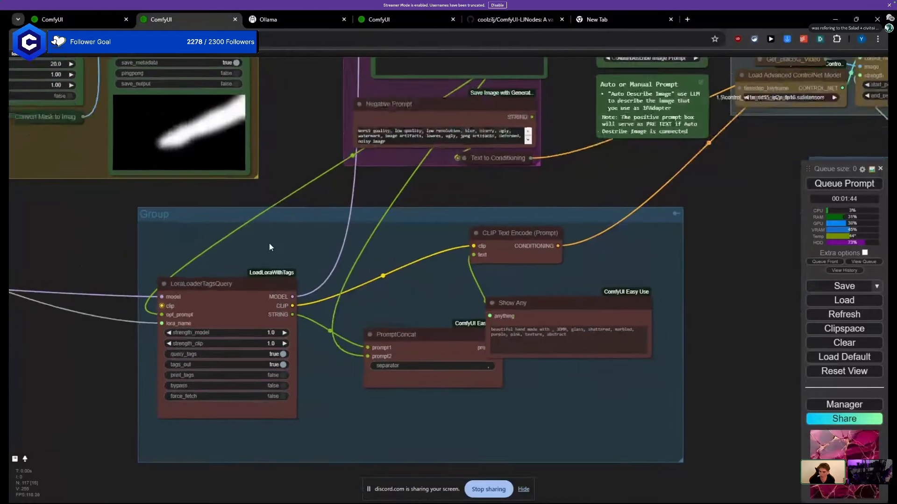
pyautogui.scroll(-3, 269, 243)
pyautogui.moveTo(402, 315); pyautogui.dragTo(374, 304)
pyautogui.scroll(-8, 353, 358)
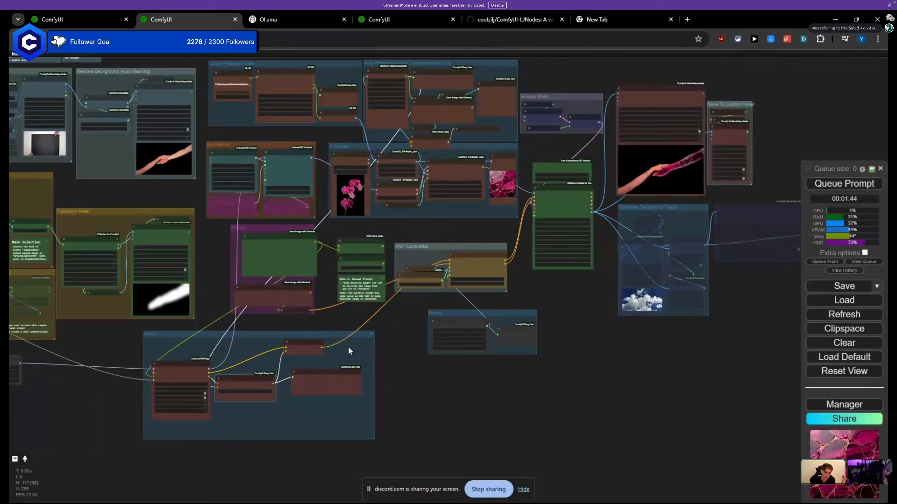
pyautogui.scroll(-2, 223, 322)
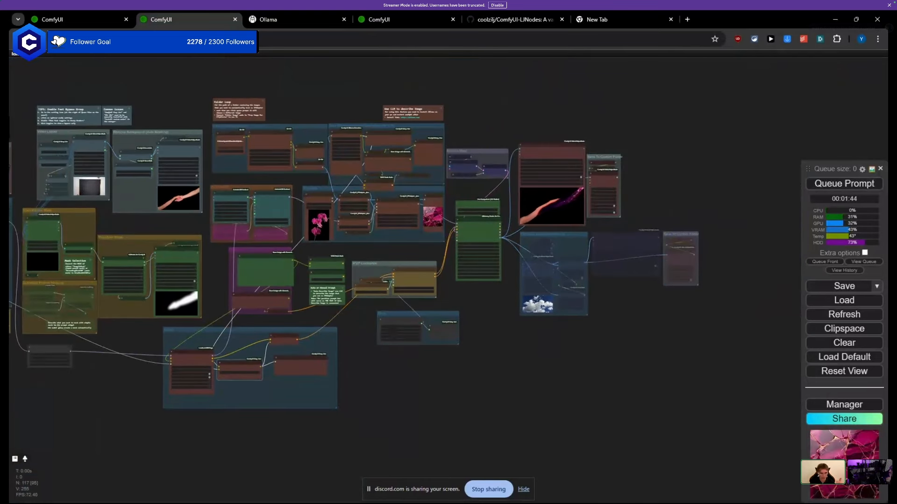
pyautogui.click(249, 325)
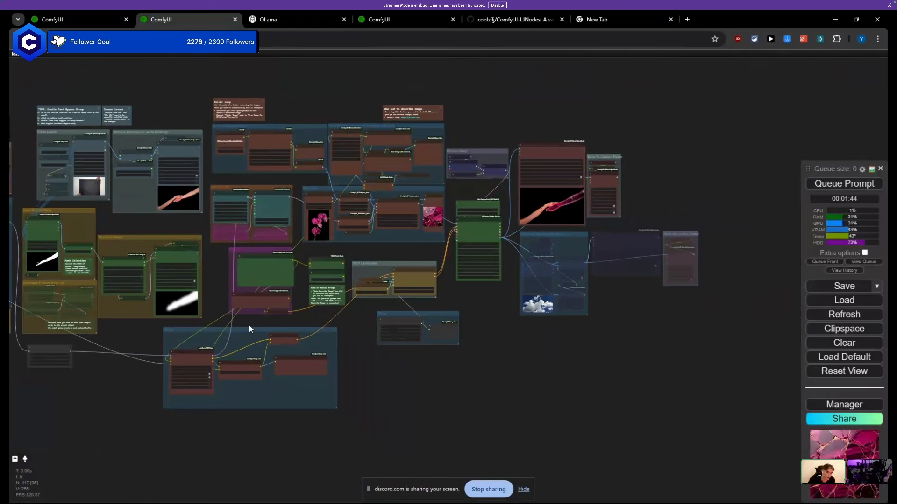
# Step: Shift the LoraLoaderTagsQuery node left past its group's edge, and move the Positive Prompt node slightly left
pyautogui.scroll(5, 304, 323)
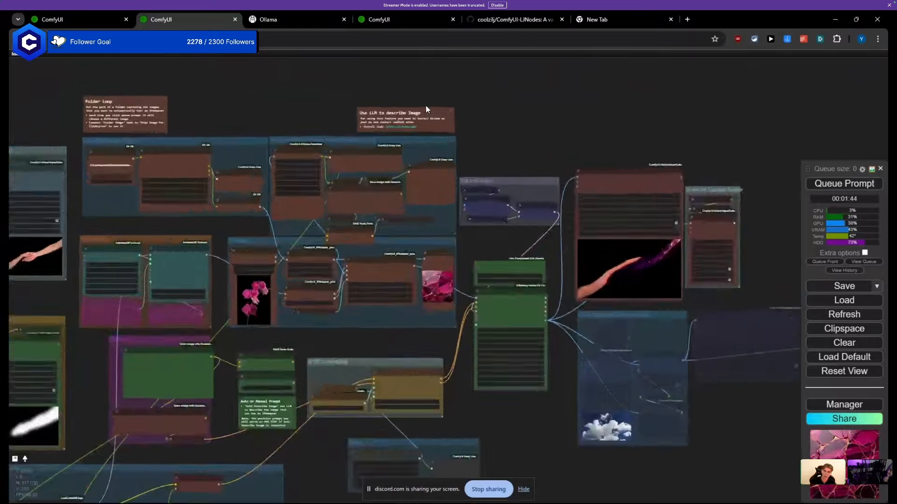
pyautogui.scroll(-6, 370, 229)
pyautogui.scroll(8, 351, 379)
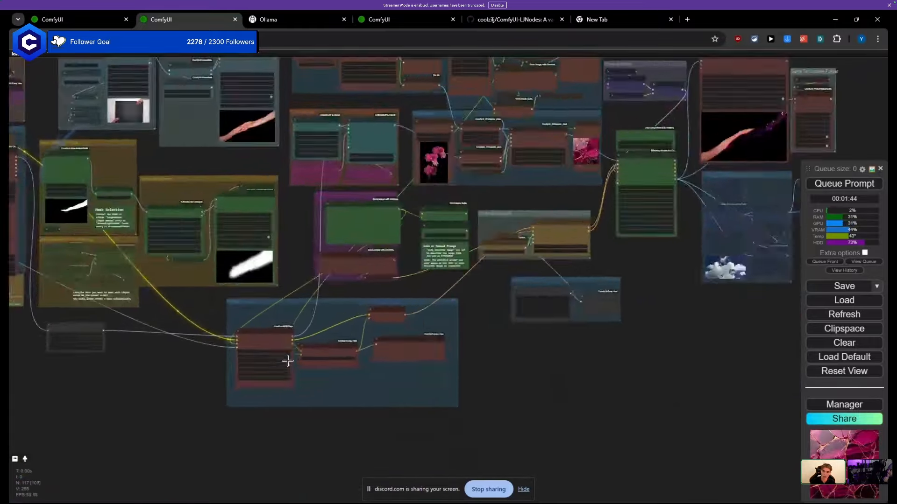
pyautogui.moveTo(243, 326); pyautogui.dragTo(216, 339)
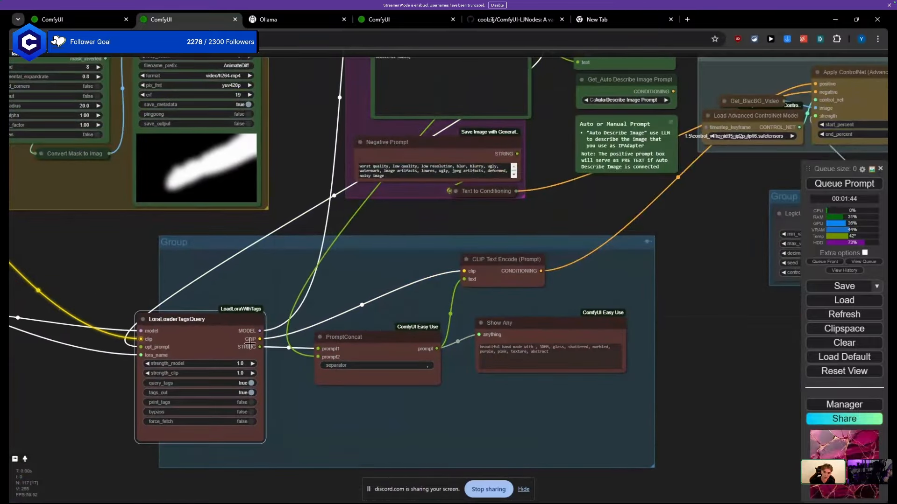
pyautogui.moveTo(270, 262); pyautogui.dragTo(189, 333)
pyautogui.moveTo(357, 233); pyautogui.dragTo(226, 349)
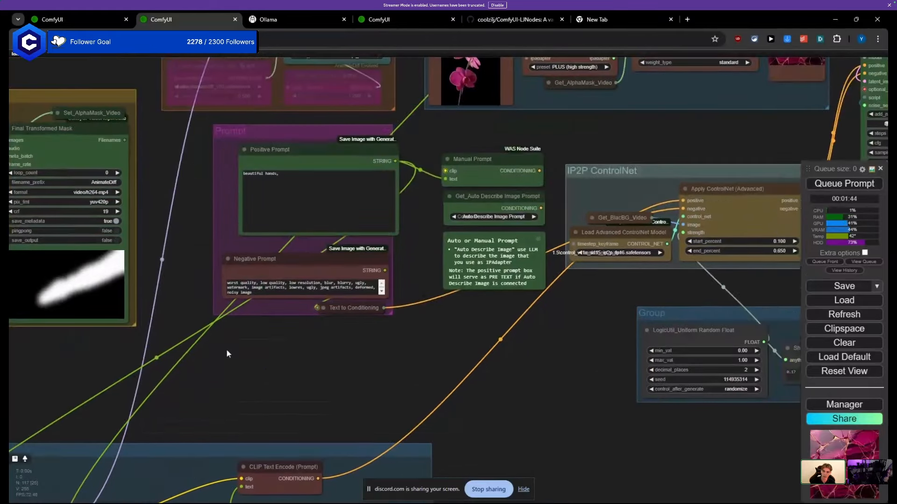
pyautogui.moveTo(370, 159); pyautogui.dragTo(347, 161)
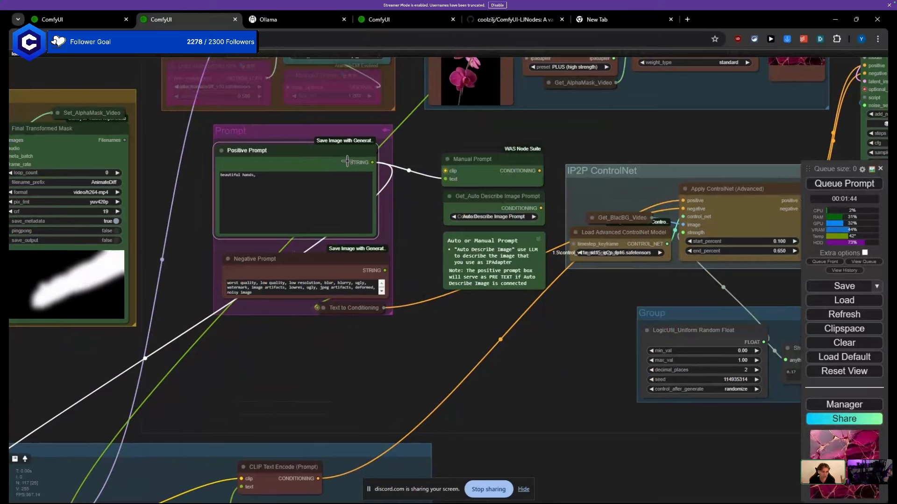
# Step: Nudge the LoraLoaderTagsQuery node slightly right and up, and select the Show Any node showing the combined prompt
pyautogui.moveTo(299, 361); pyautogui.dragTo(367, 192)
pyautogui.scroll(-2, 364, 193)
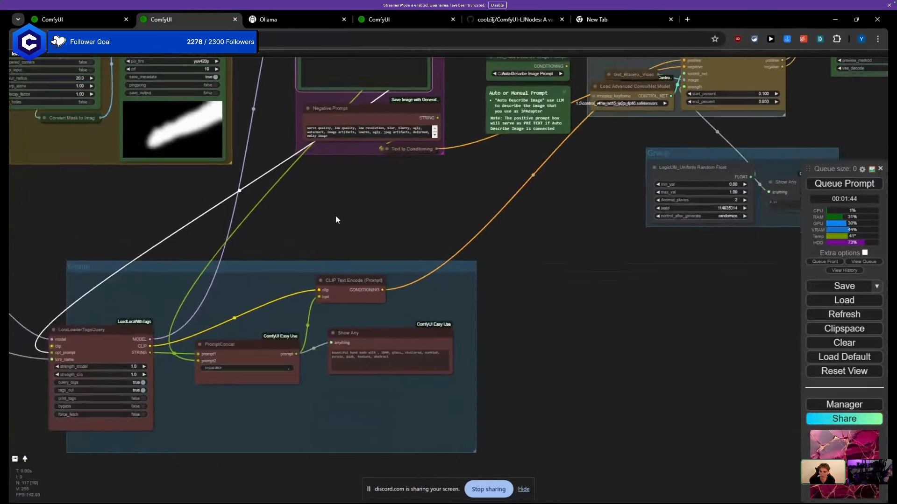
pyautogui.moveTo(323, 251); pyautogui.dragTo(442, 205)
pyautogui.moveTo(222, 299)
pyautogui.mouseDown()
pyautogui.moveTo(233, 288)
pyautogui.moveTo(236, 296)
pyautogui.mouseUp()
pyautogui.moveTo(234, 182); pyautogui.dragTo(179, 267)
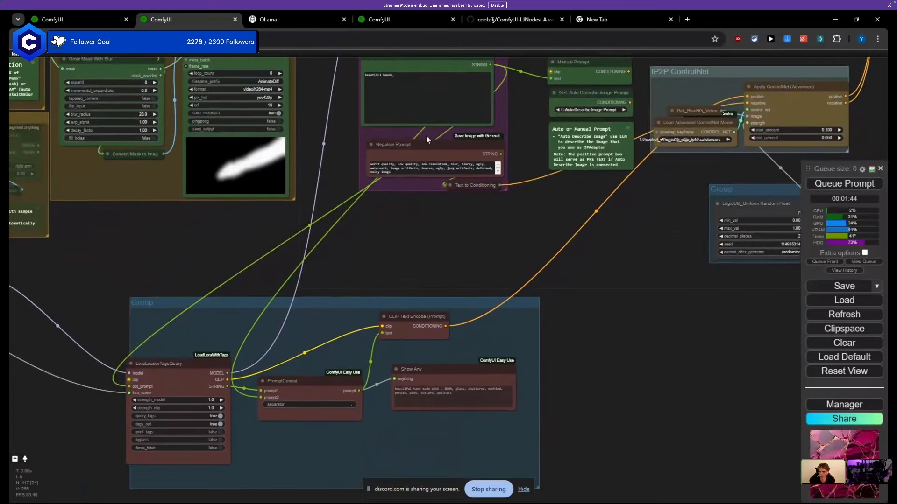
pyautogui.click(310, 394)
pyautogui.click(461, 398)
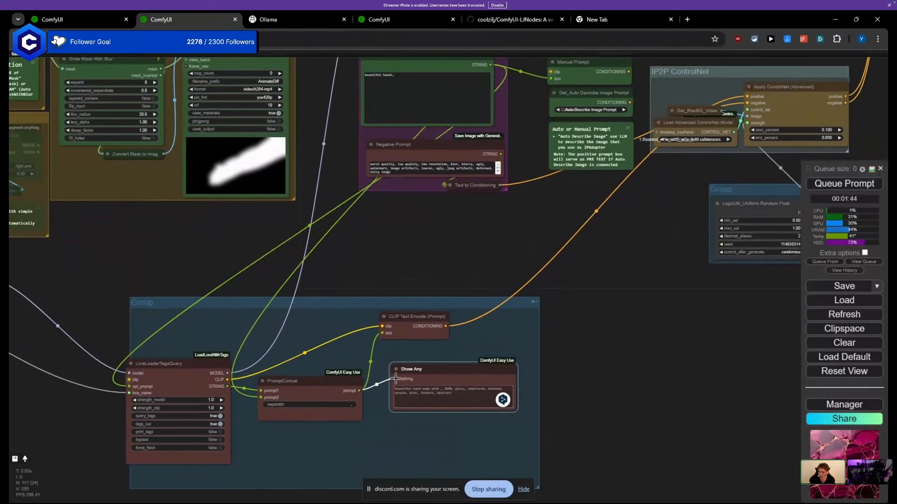
# Step: Spread out the Set_Auto Describe Image, Auto Describe Image Prompt and Image Description nodes around the Auto IPAdapter Image Description group
pyautogui.scroll(-6, 396, 379)
pyautogui.moveTo(429, 305); pyautogui.dragTo(251, 421)
pyautogui.scroll(7, 377, 275)
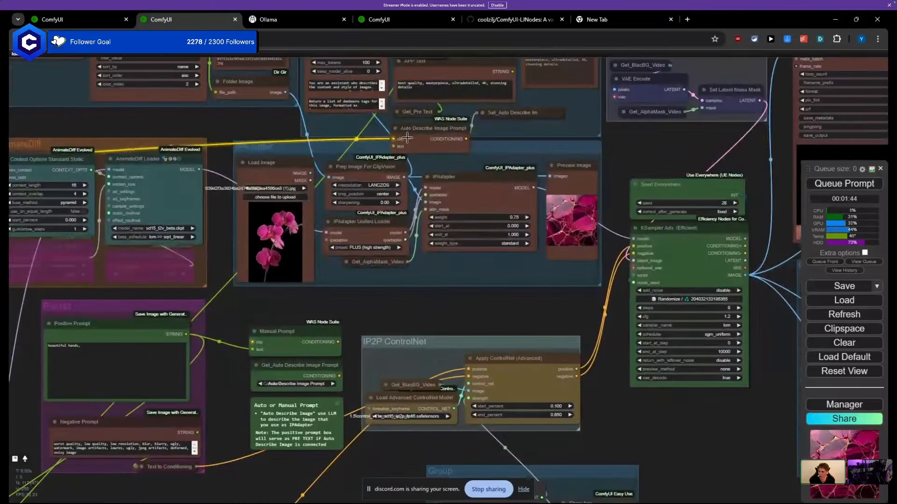
pyautogui.moveTo(509, 114); pyautogui.dragTo(530, 120)
pyautogui.moveTo(438, 131); pyautogui.dragTo(455, 139)
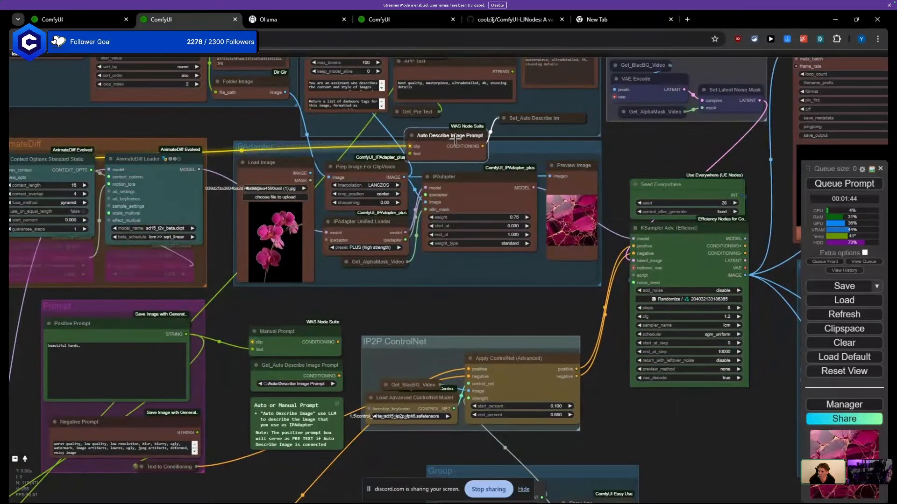
pyautogui.moveTo(493, 57); pyautogui.dragTo(386, 202)
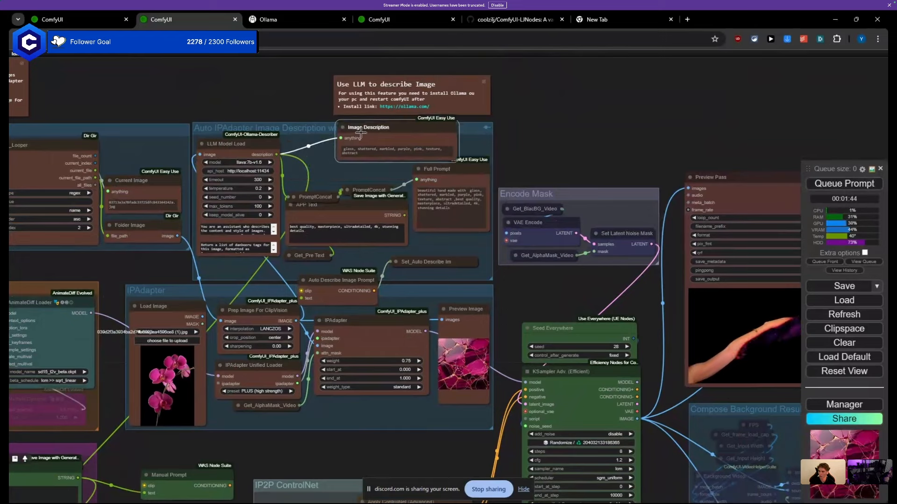
# Step: Add a Reroute node and feed it the text output from the Auto IPAdapter Image Description group, carrying it down toward the LoRA group
pyautogui.scroll(-6, 275, 156)
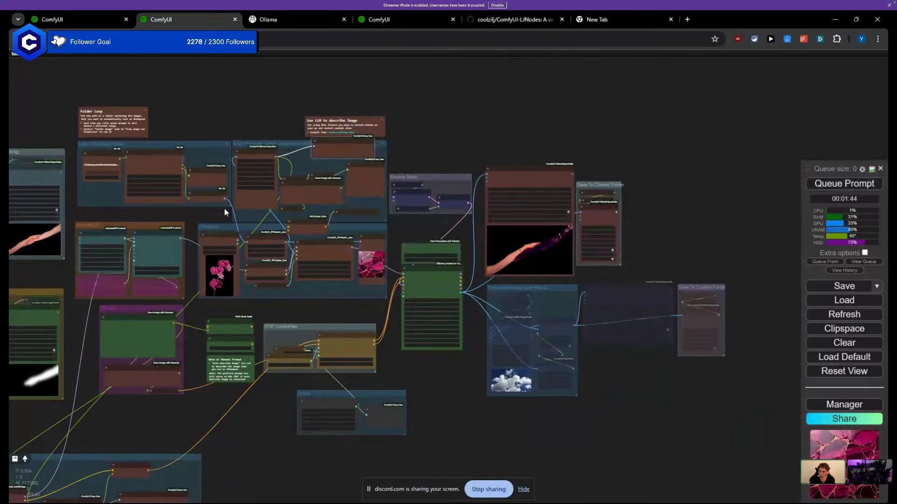
pyautogui.doubleClick(214, 209)
pyautogui.write('reroute')
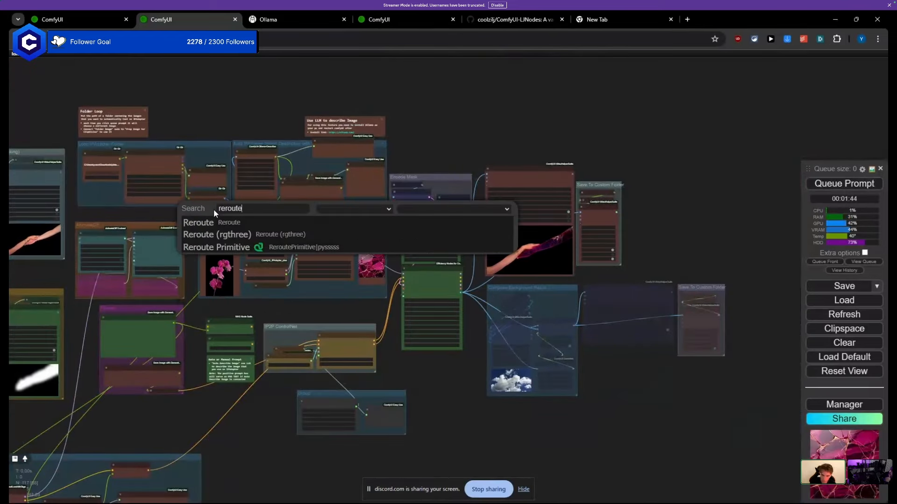
pyautogui.press('Return')
pyautogui.scroll(8, 366, 321)
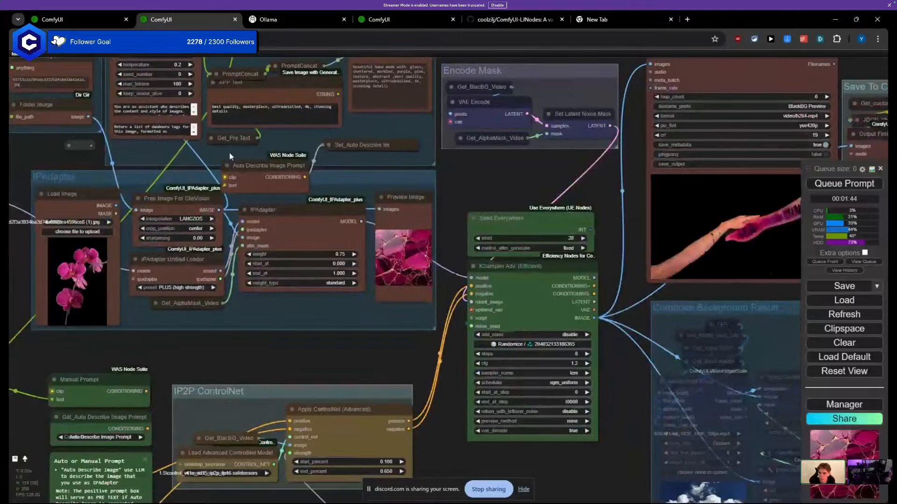
pyautogui.moveTo(229, 157); pyautogui.dragTo(241, 223)
pyautogui.scroll(-2, 242, 223)
pyautogui.moveTo(216, 116); pyautogui.dragTo(331, 269)
pyautogui.scroll(-5, 109, 216)
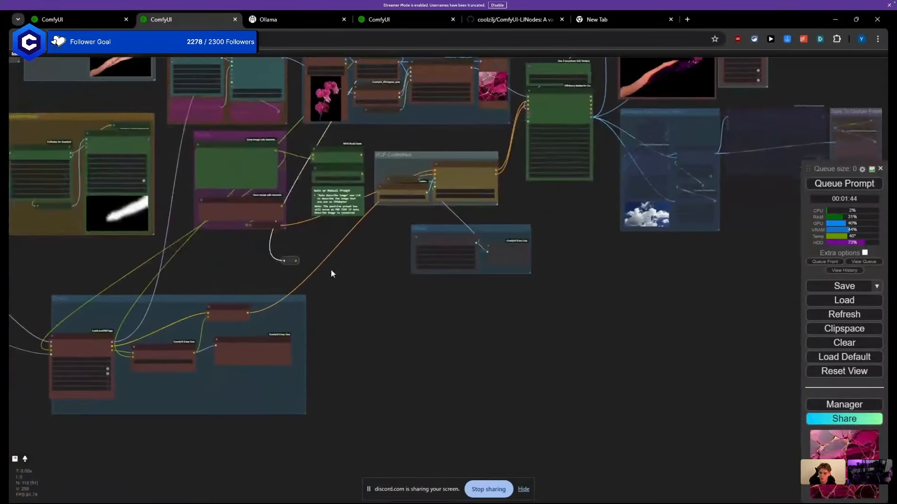
# Step: Place the Reroute inside the LoraLoaderTagsQuery group, and move Show Any down-right and CLIP Text Encode above the group to free space
pyautogui.scroll(6, 281, 276)
pyautogui.moveTo(294, 244); pyautogui.dragTo(122, 283)
pyautogui.moveTo(196, 289); pyautogui.dragTo(434, 200)
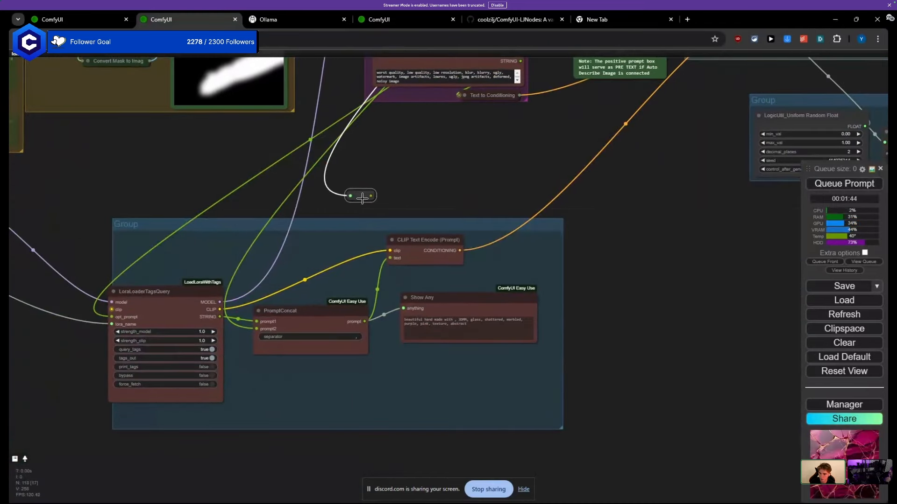
pyautogui.moveTo(362, 198); pyautogui.dragTo(263, 245)
pyautogui.moveTo(425, 309); pyautogui.dragTo(510, 355)
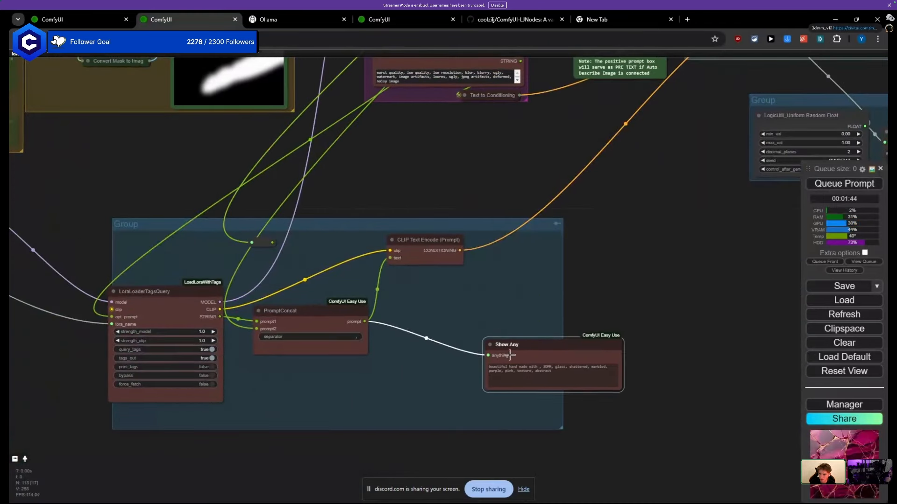
pyautogui.moveTo(427, 239); pyautogui.dragTo(460, 161)
pyautogui.doubleClick(441, 282)
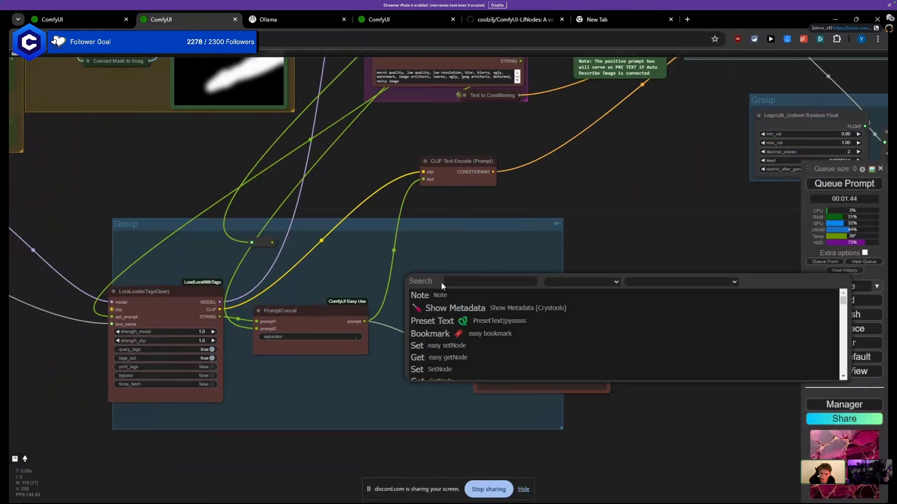
pyautogui.write('conca')
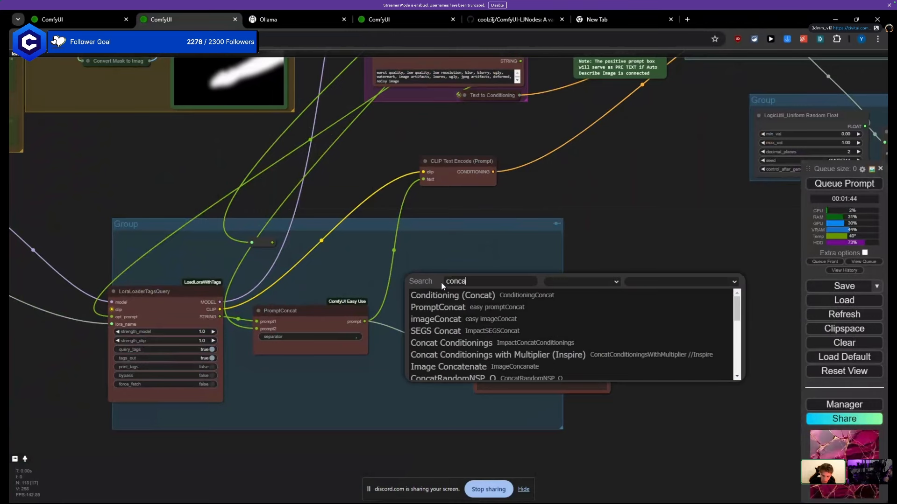
pyautogui.write('te')
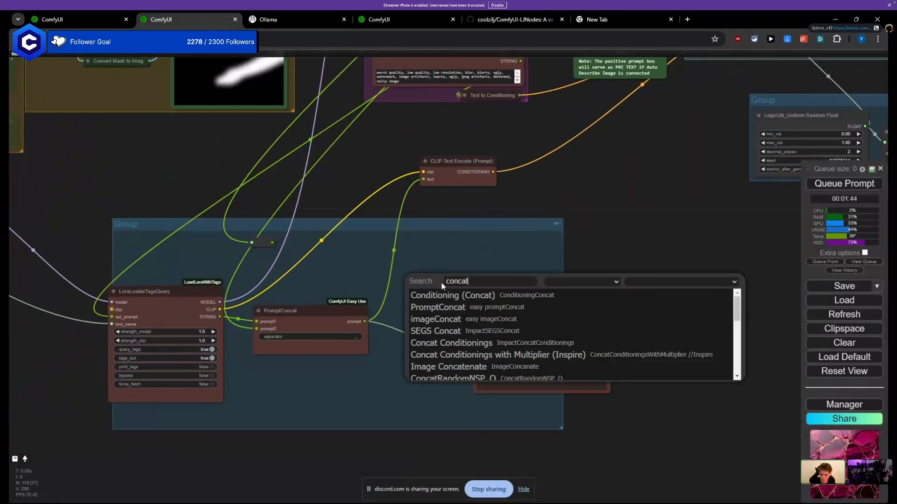
pyautogui.press('Down')
pyautogui.press('Down')
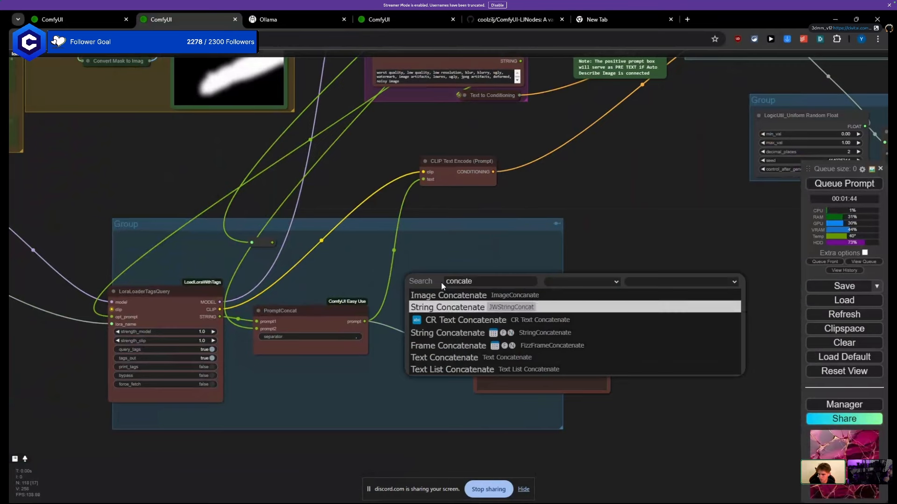
pyautogui.press('Return')
pyautogui.scroll(4, 441, 282)
pyautogui.moveTo(460, 275); pyautogui.dragTo(407, 268)
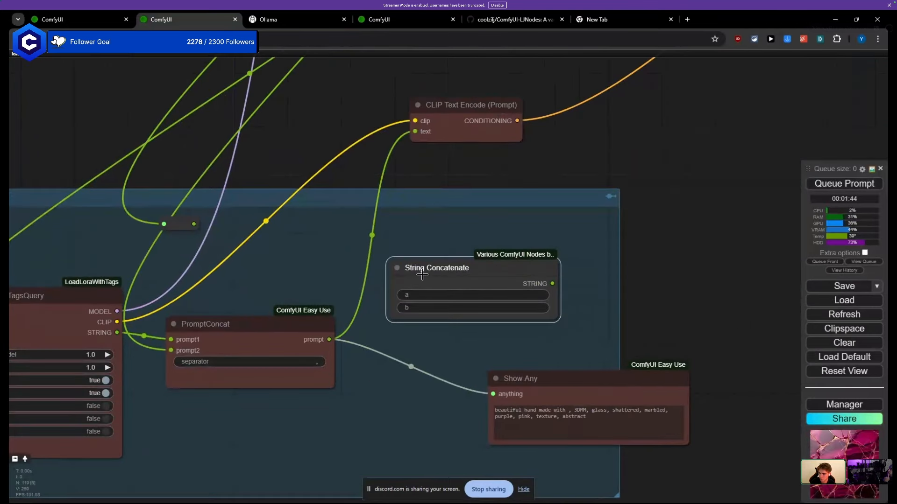
pyautogui.rightClick(422, 274)
pyautogui.rightClick(417, 276)
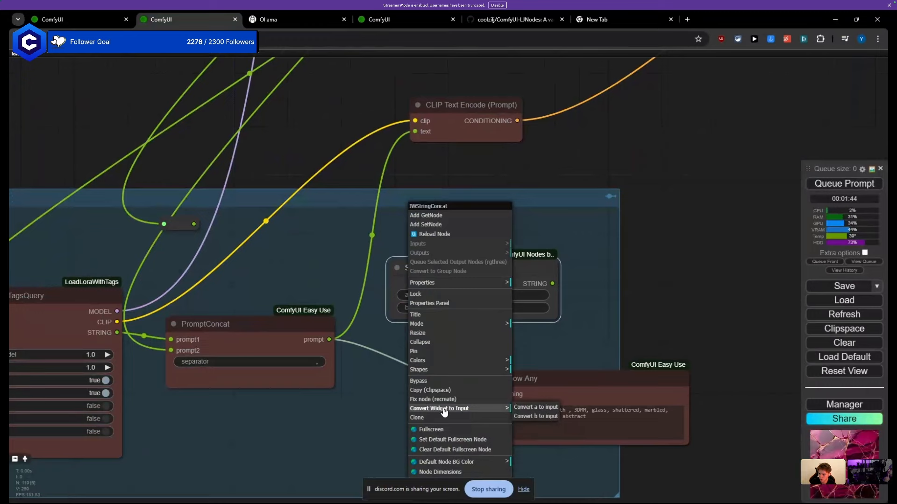
pyautogui.click(533, 407)
pyautogui.rightClick(460, 283)
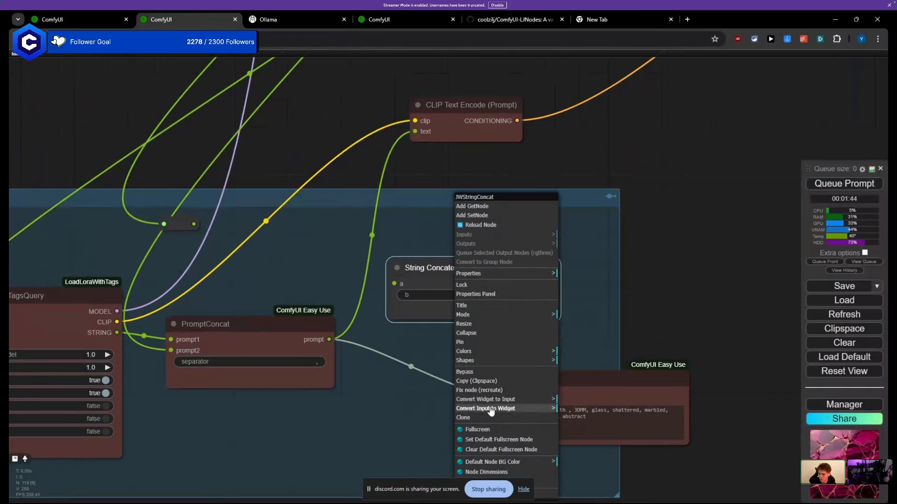
pyautogui.moveTo(514, 400)
pyautogui.click(581, 400)
pyautogui.moveTo(462, 285); pyautogui.dragTo(387, 280)
pyautogui.scroll(-4, 410, 283)
pyautogui.scroll(6, 348, 281)
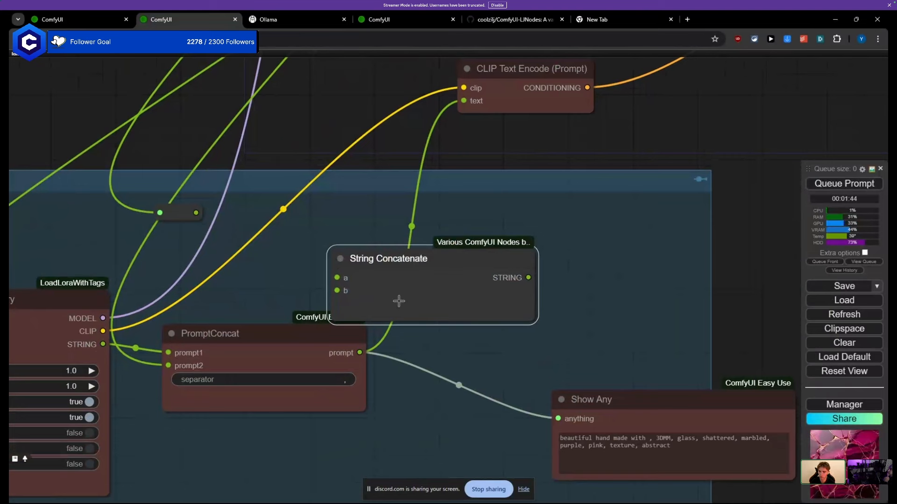
pyautogui.press('Delete')
# Step: Duplicate the PromptConcat node and place the copy above and to the right of the original
pyautogui.click(300, 358)
pyautogui.scroll(4, 277, 369)
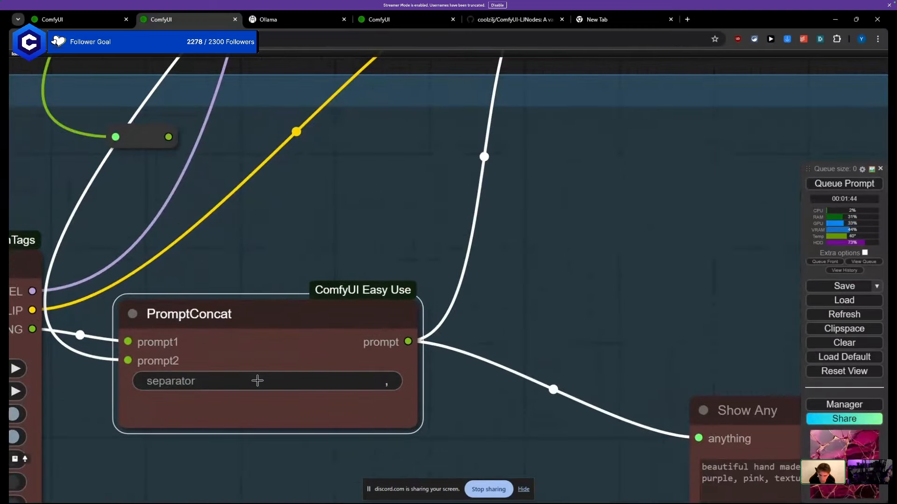
pyautogui.moveTo(292, 361); pyautogui.dragTo(305, 346)
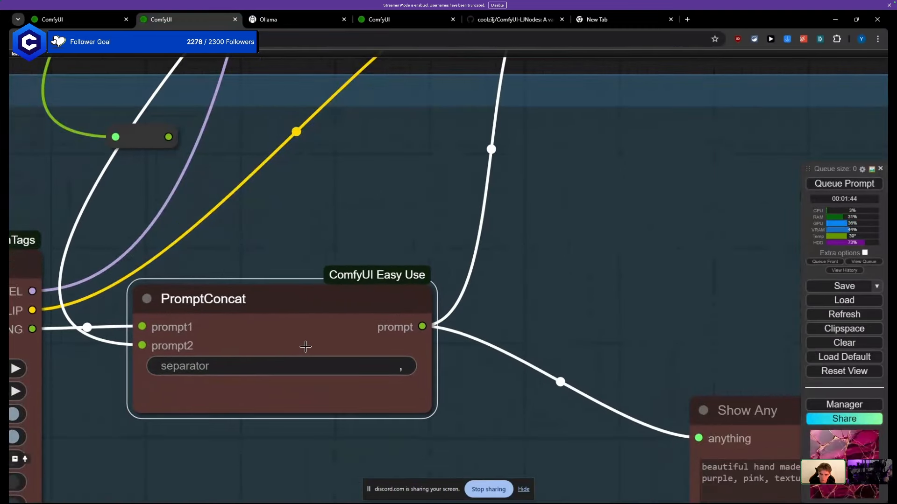
pyautogui.hotkey('ctrl', 'c')
pyautogui.hotkey('ctrl', 'v')
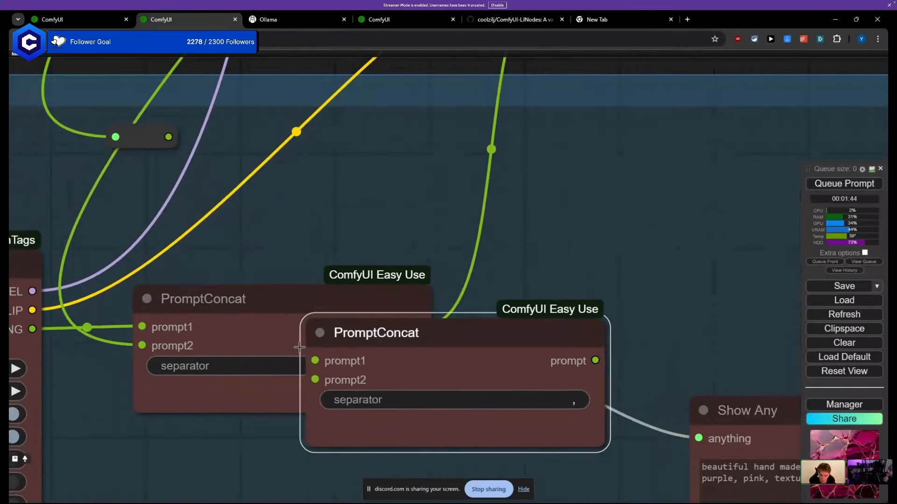
pyautogui.scroll(-6, 285, 333)
pyautogui.moveTo(355, 347); pyautogui.dragTo(349, 244)
pyautogui.scroll(-3, 325, 238)
pyautogui.scroll(5, 257, 232)
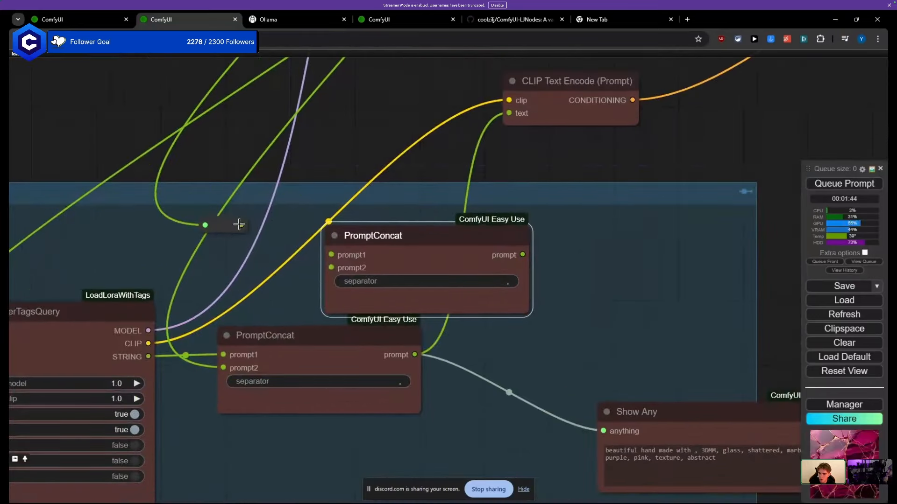
# Step: Shift the Reroute and original PromptConcat left, and connect the original's prompt output to the copy's prompt1 input
pyautogui.moveTo(292, 241); pyautogui.dragTo(192, 208)
pyautogui.moveTo(316, 335); pyautogui.dragTo(249, 339)
pyautogui.moveTo(163, 331); pyautogui.dragTo(182, 333)
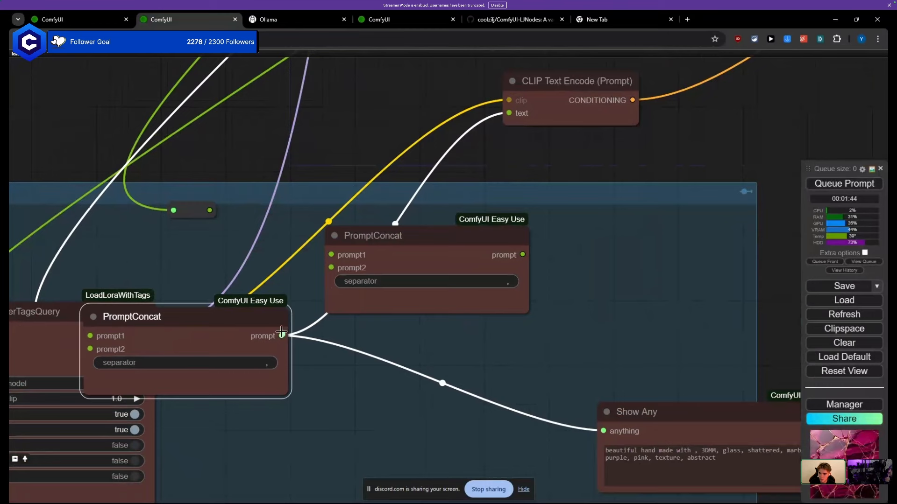
pyautogui.moveTo(332, 253); pyautogui.dragTo(331, 254)
pyautogui.moveTo(383, 260); pyautogui.dragTo(430, 247)
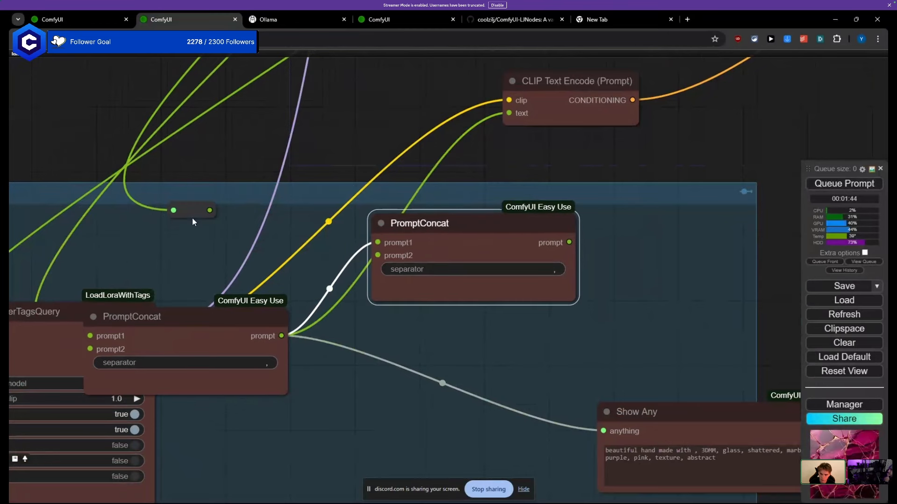
# Step: Connect the Reroute output to the copied PromptConcat's prompt2 input, and arrange the copy to the right of the original
pyautogui.moveTo(192, 214); pyautogui.dragTo(216, 225)
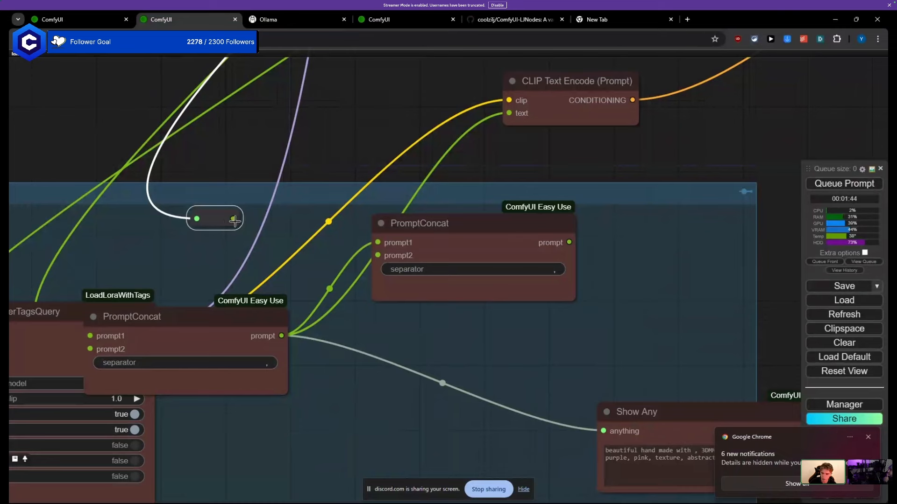
pyautogui.moveTo(449, 253); pyautogui.dragTo(449, 366)
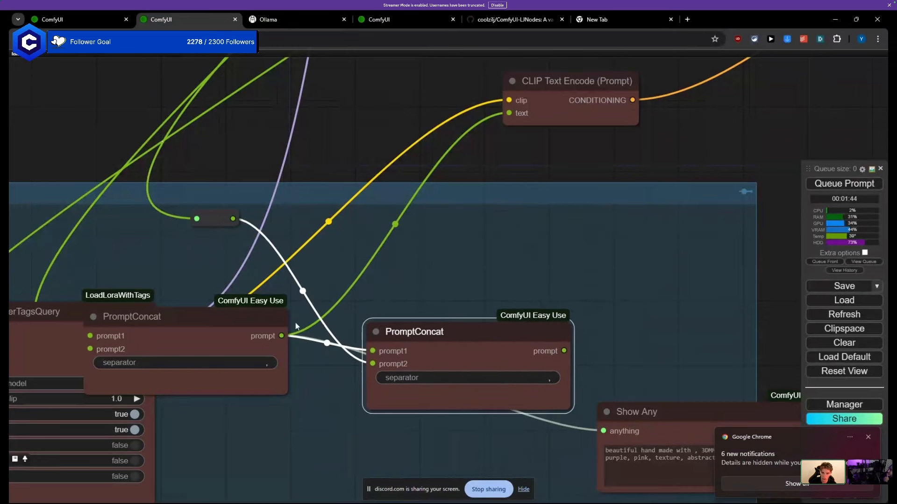
pyautogui.moveTo(233, 322); pyautogui.dragTo(274, 322)
pyautogui.scroll(-5, 210, 314)
pyautogui.moveTo(221, 295); pyautogui.dragTo(94, 256)
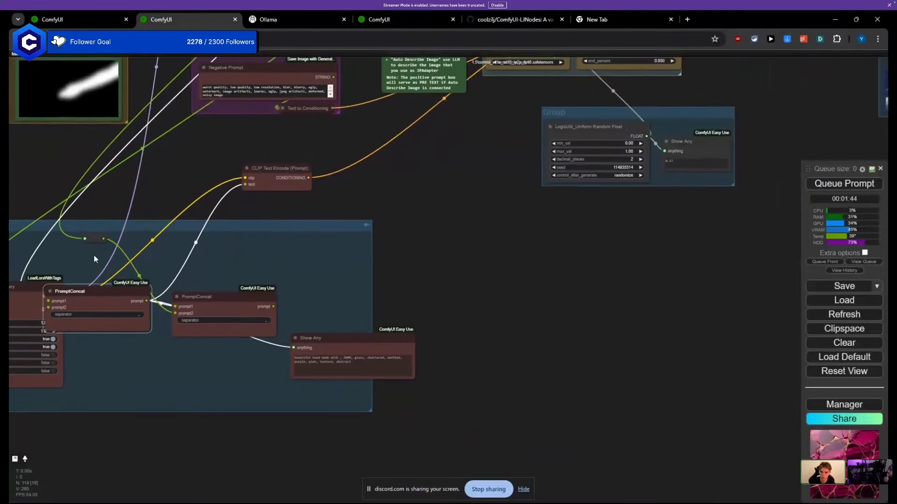
pyautogui.scroll(4, 218, 303)
pyautogui.moveTo(219, 303); pyautogui.dragTo(273, 269)
pyautogui.scroll(2, 273, 268)
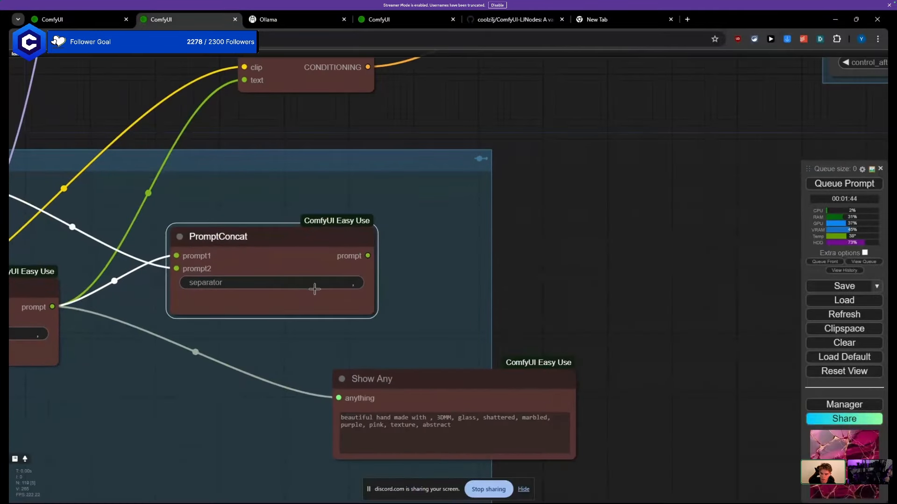
# Step: Connect the second PromptConcat's prompt output to the CLIP Text Encode text input, shifting PromptConcat up-left and CLIP Text Encode up-right
pyautogui.click(315, 288)
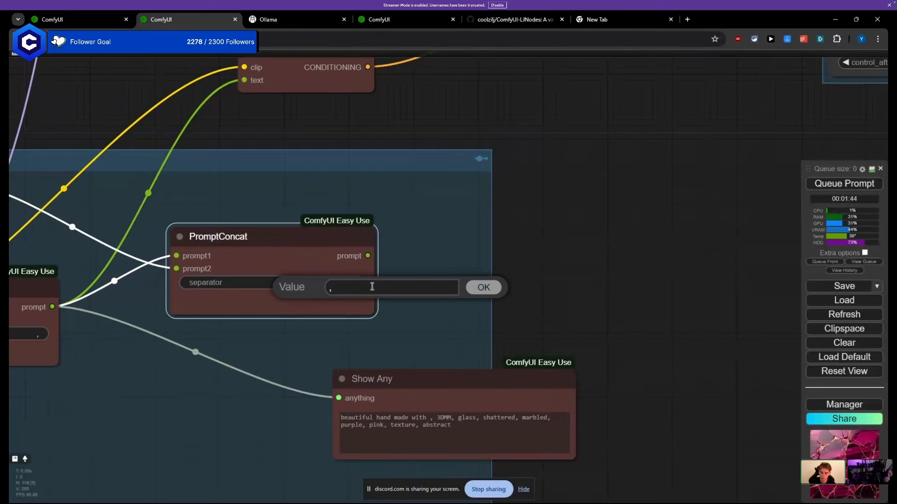
pyautogui.click(484, 287)
pyautogui.moveTo(330, 253); pyautogui.dragTo(270, 226)
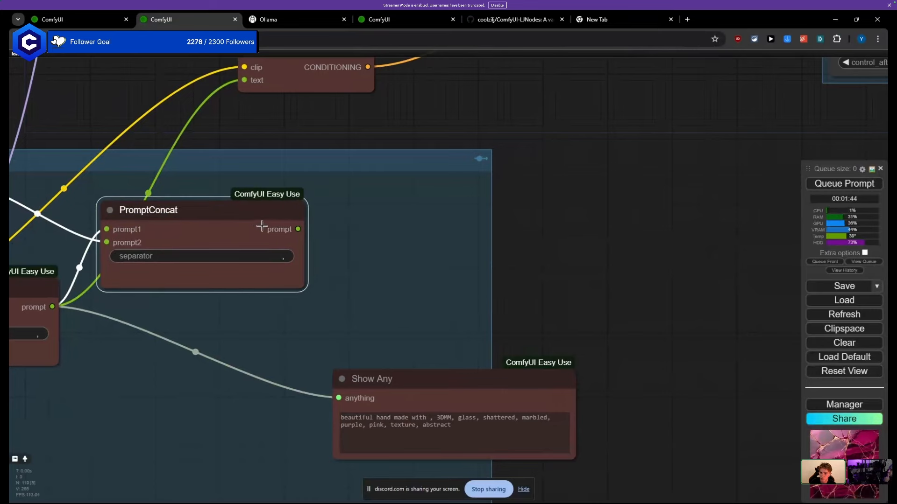
pyautogui.scroll(-2, 272, 228)
pyautogui.moveTo(301, 172); pyautogui.dragTo(337, 304)
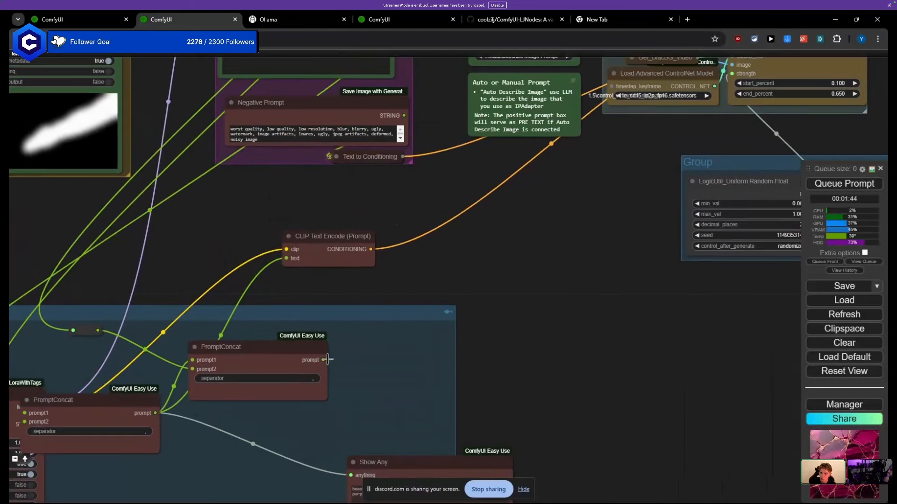
pyautogui.moveTo(324, 360); pyautogui.dragTo(285, 258)
pyautogui.moveTo(353, 290); pyautogui.dragTo(268, 403)
pyautogui.moveTo(250, 364); pyautogui.dragTo(397, 315)
pyautogui.moveTo(505, 313); pyautogui.dragTo(455, 311)
# Step: Connect the second PromptConcat's prompt output to Show Any's anything input and queue the prompt
pyautogui.scroll(-2, 455, 311)
pyautogui.scroll(-4, 453, 315)
pyautogui.moveTo(334, 418); pyautogui.dragTo(352, 330)
pyautogui.scroll(5, 351, 330)
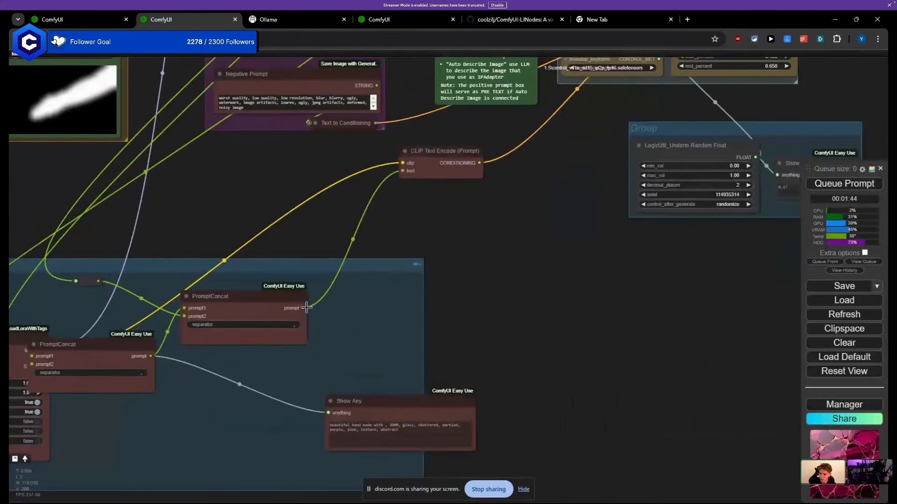
pyautogui.moveTo(303, 308); pyautogui.dragTo(330, 414)
pyautogui.scroll(-5, 330, 414)
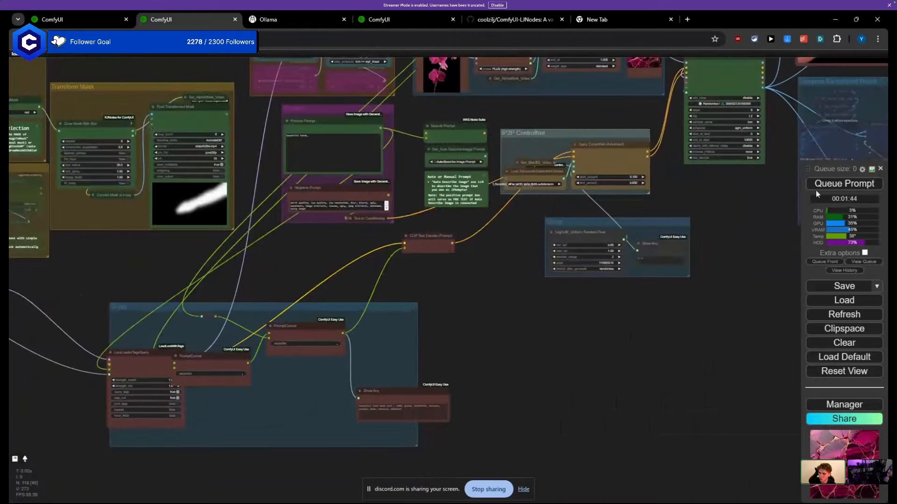
pyautogui.click(815, 186)
# Step: Look over the LLM image description, IPAdapter, LoRA tag and Models Loader groups during the render
pyautogui.scroll(2, 554, 309)
pyautogui.moveTo(535, 348); pyautogui.dragTo(488, 501)
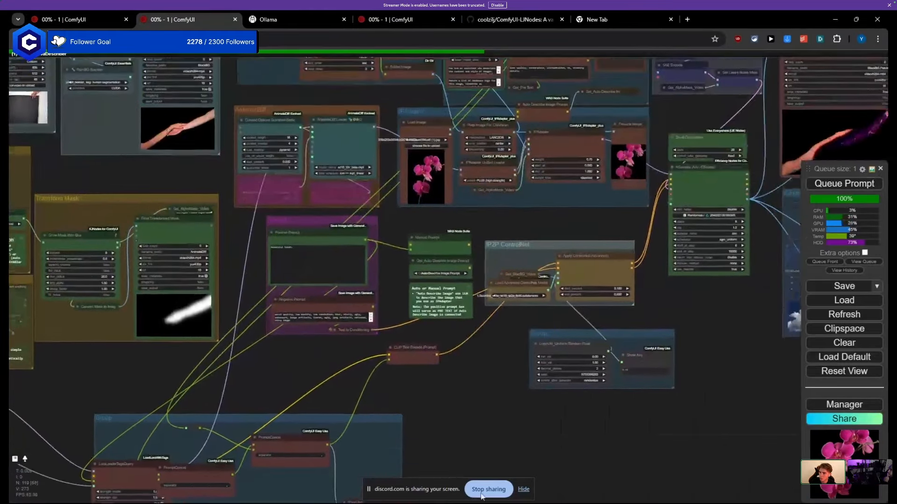
pyautogui.moveTo(459, 384); pyautogui.dragTo(376, 482)
pyautogui.scroll(3, 446, 209)
pyautogui.scroll(2, 435, 210)
pyautogui.moveTo(446, 204); pyautogui.dragTo(443, 174)
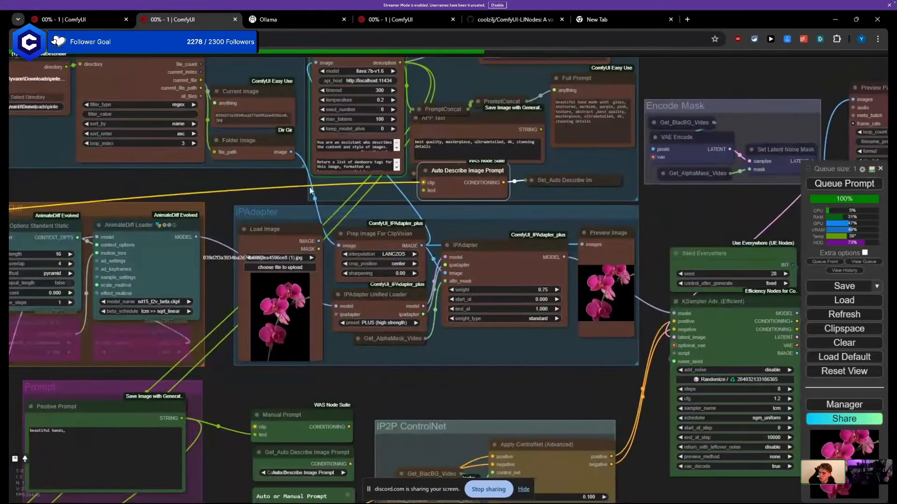
pyautogui.moveTo(216, 196); pyautogui.dragTo(27, 250)
pyautogui.moveTo(297, 228); pyautogui.dragTo(309, 267)
pyautogui.scroll(-3, 368, 213)
pyautogui.moveTo(247, 419); pyautogui.dragTo(388, 205)
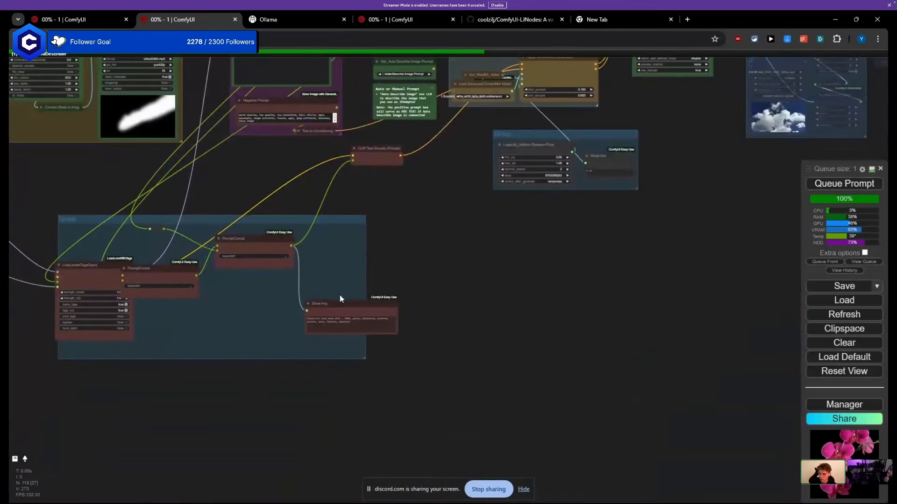
pyautogui.moveTo(395, 250); pyautogui.dragTo(643, 261)
pyautogui.scroll(-4, 460, 300)
pyautogui.scroll(-1, 460, 300)
pyautogui.moveTo(325, 241); pyautogui.dragTo(279, 347)
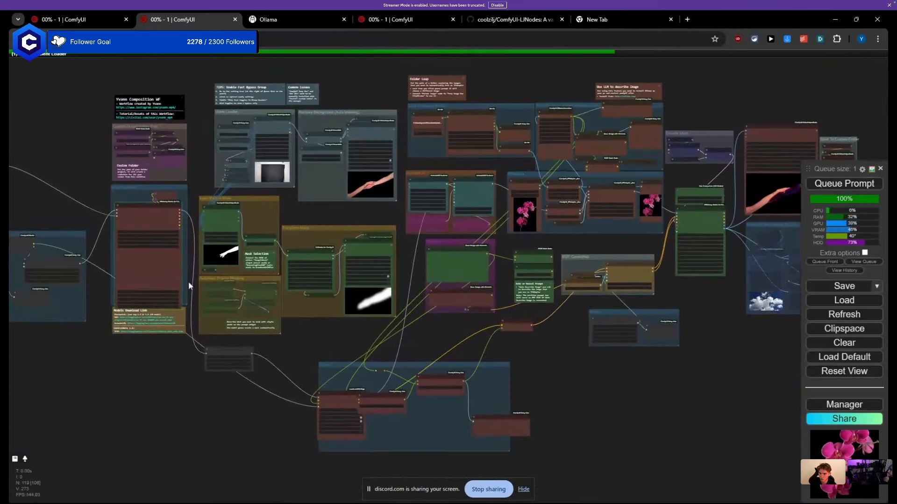
pyautogui.scroll(5, 136, 241)
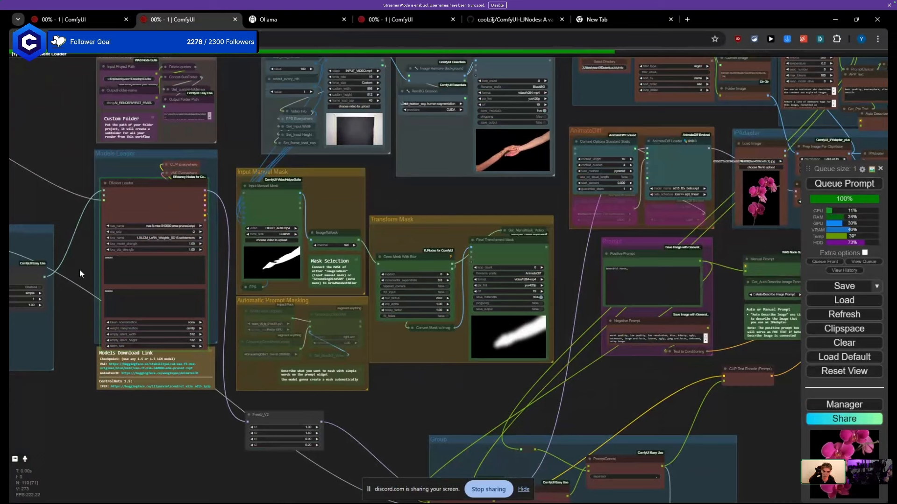
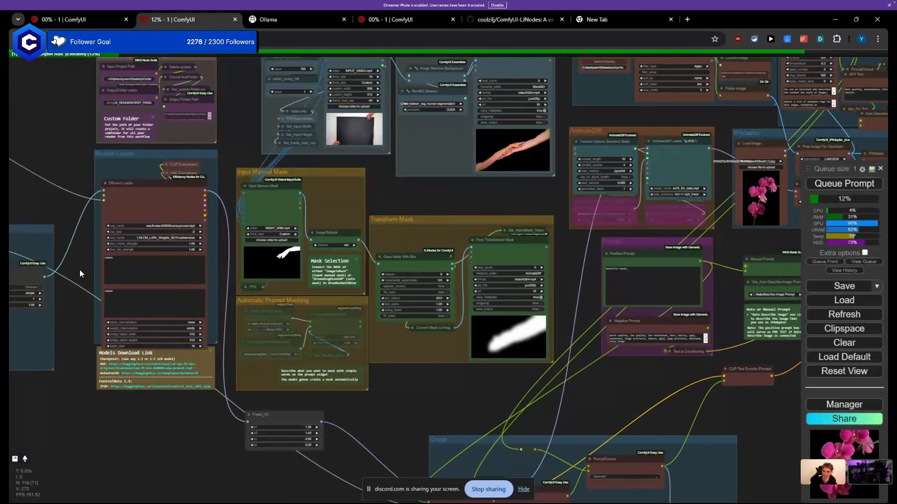
# Step: Move Show Any close to the second PromptConcat and enlarge it to read the combined prompt
pyautogui.moveTo(417, 385); pyautogui.dragTo(149, 203)
pyautogui.scroll(-1, 235, 250)
pyautogui.scroll(5, 328, 318)
pyautogui.scroll(6, 328, 321)
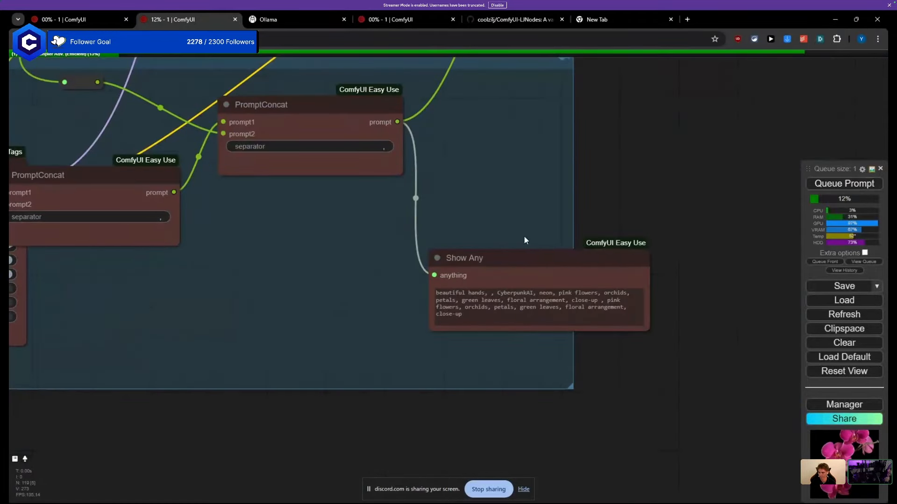
pyautogui.moveTo(524, 239); pyautogui.dragTo(318, 212)
pyautogui.moveTo(315, 246); pyautogui.dragTo(297, 139)
pyautogui.scroll(3, 298, 142)
pyautogui.moveTo(464, 211); pyautogui.dragTo(496, 224)
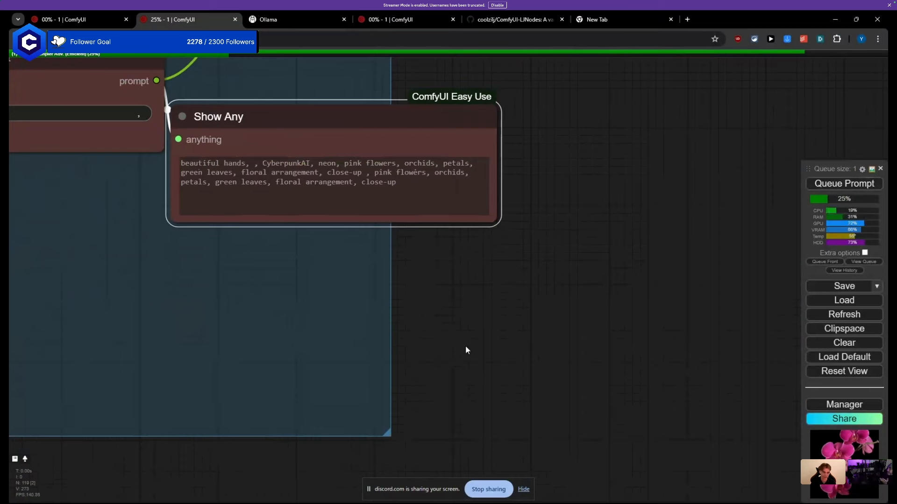
pyautogui.click(508, 267)
pyautogui.moveTo(508, 266); pyautogui.dragTo(490, 365)
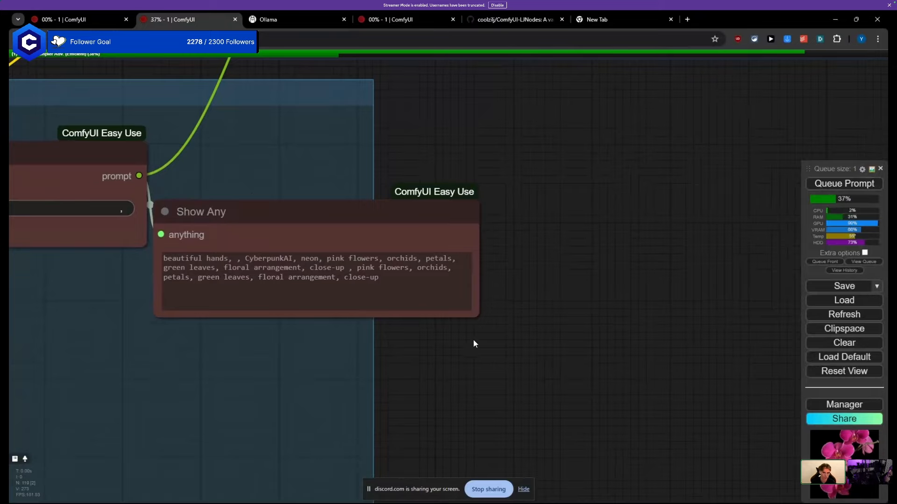
# Step: Move the IPAdapter folder loop and LLM image description groups upward, and place the Folder Loop note above its group
pyautogui.scroll(-5, 243, 178)
pyautogui.scroll(-5, 405, 240)
pyautogui.moveTo(395, 226); pyautogui.dragTo(360, 379)
pyautogui.moveTo(353, 250); pyautogui.dragTo(326, 388)
pyautogui.moveTo(307, 234); pyautogui.dragTo(282, 292)
pyautogui.moveTo(203, 203); pyautogui.dragTo(553, 302)
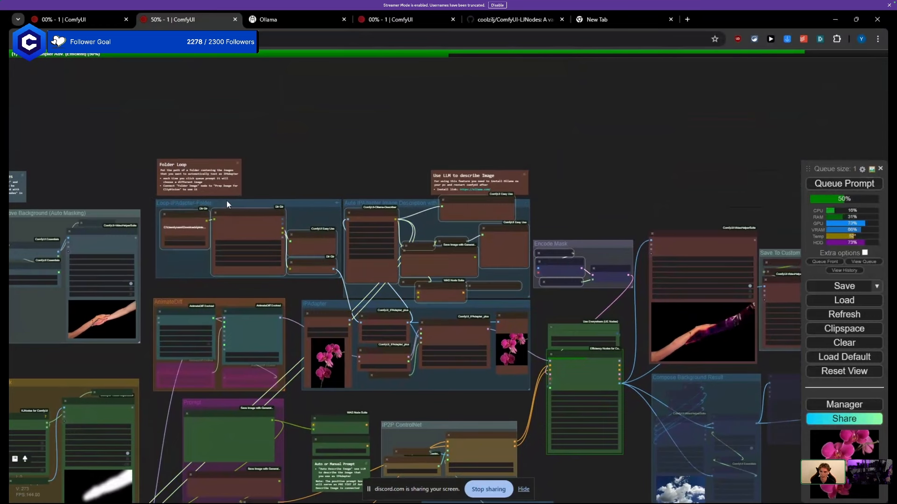
pyautogui.moveTo(226, 204); pyautogui.dragTo(221, 173)
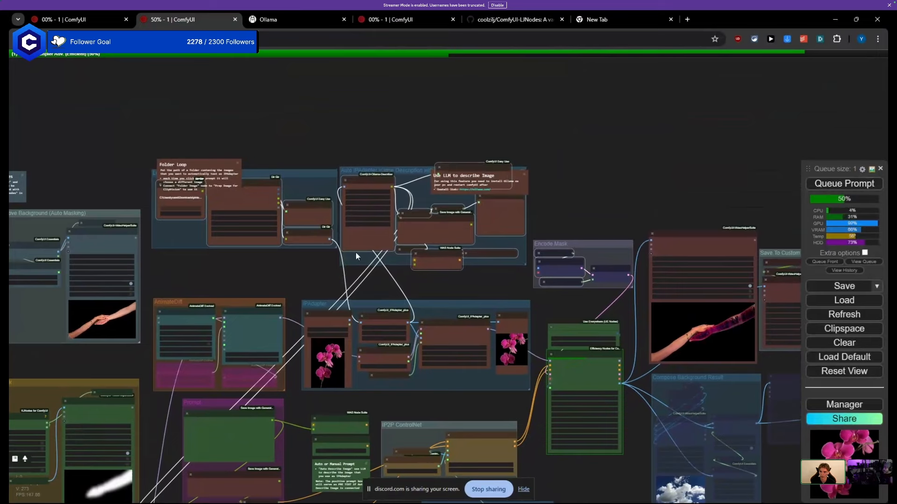
pyautogui.scroll(2, 355, 252)
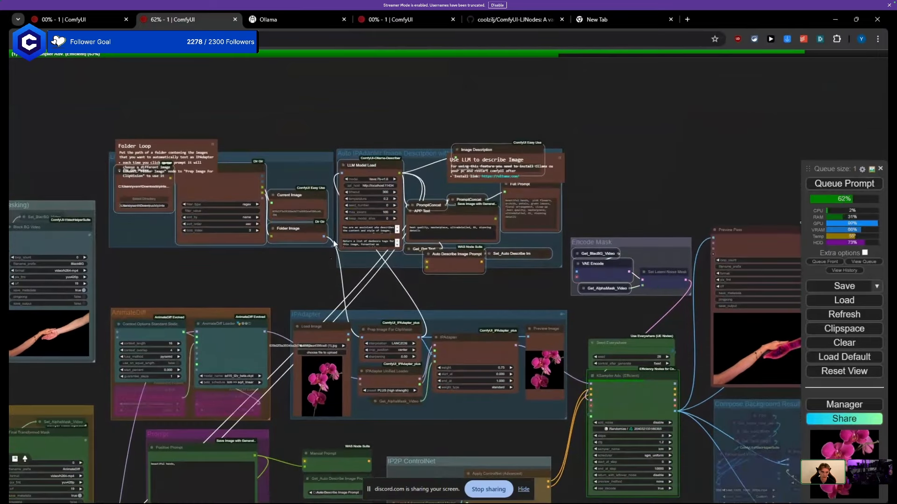
pyautogui.click(165, 139)
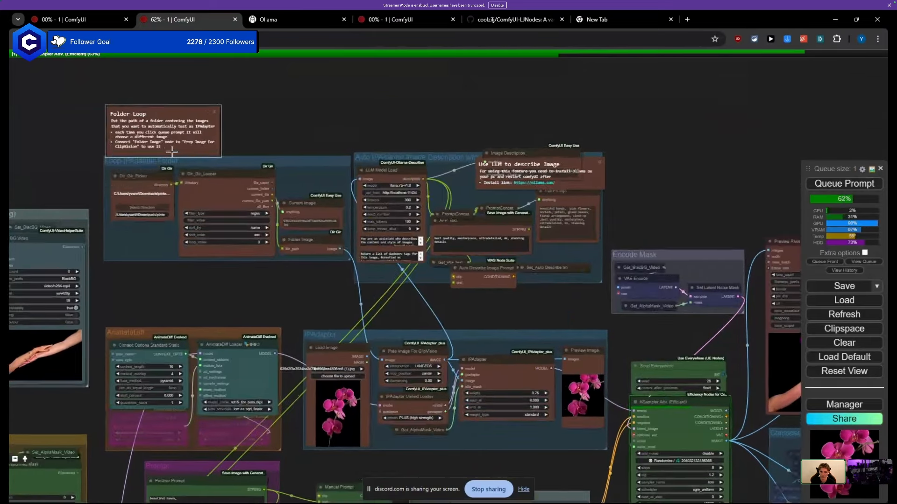
# Step: Move Show Any up and to the right, beside the second PromptConcat, and reread its combined prompt
pyautogui.scroll(-5, 198, 231)
pyautogui.scroll(-5, 330, 186)
pyautogui.scroll(5, 226, 186)
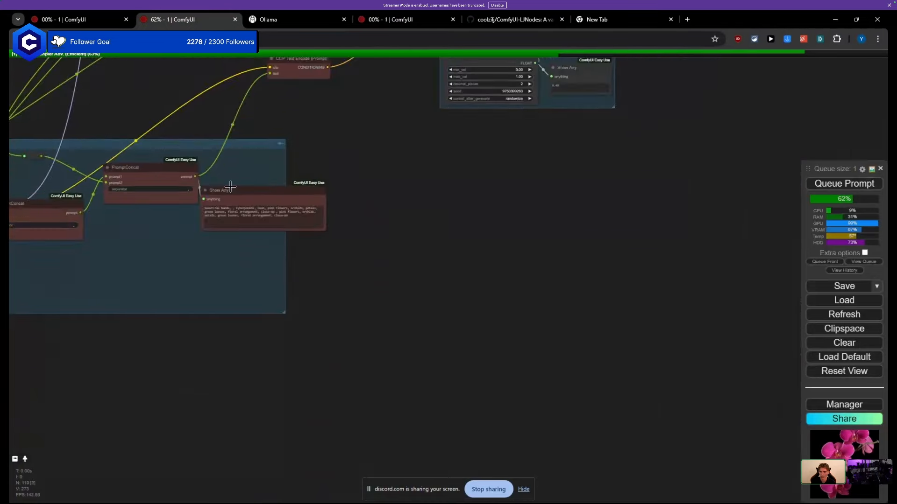
pyautogui.moveTo(234, 215); pyautogui.dragTo(265, 156)
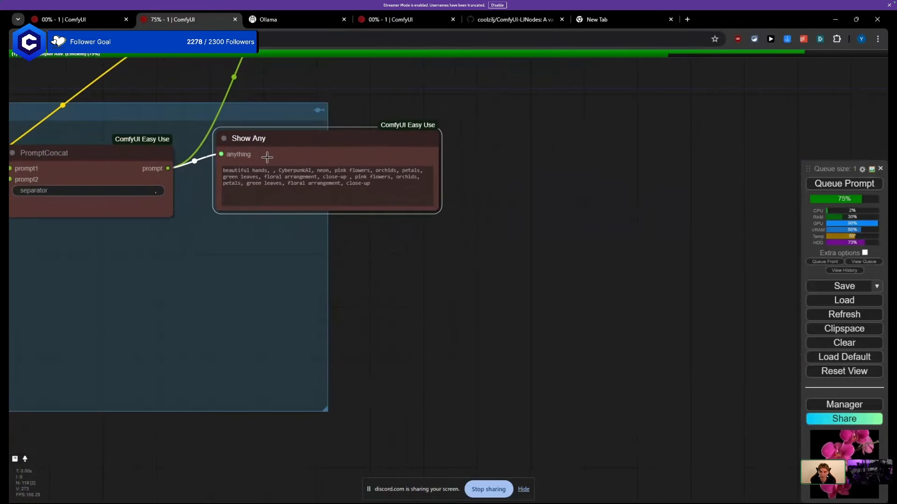
pyautogui.scroll(5, 270, 161)
pyautogui.scroll(-4, 275, 161)
pyautogui.moveTo(351, 237); pyautogui.dragTo(387, 363)
pyautogui.scroll(3, 280, 252)
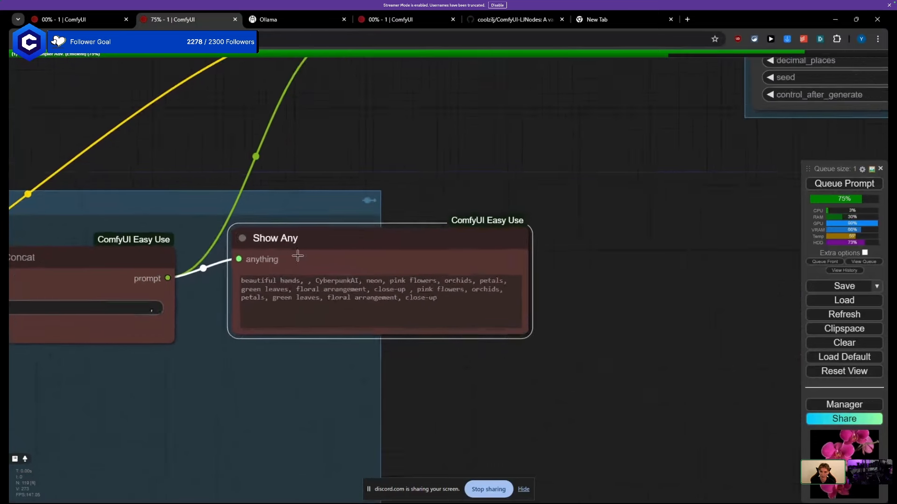
pyautogui.scroll(-3, 475, 174)
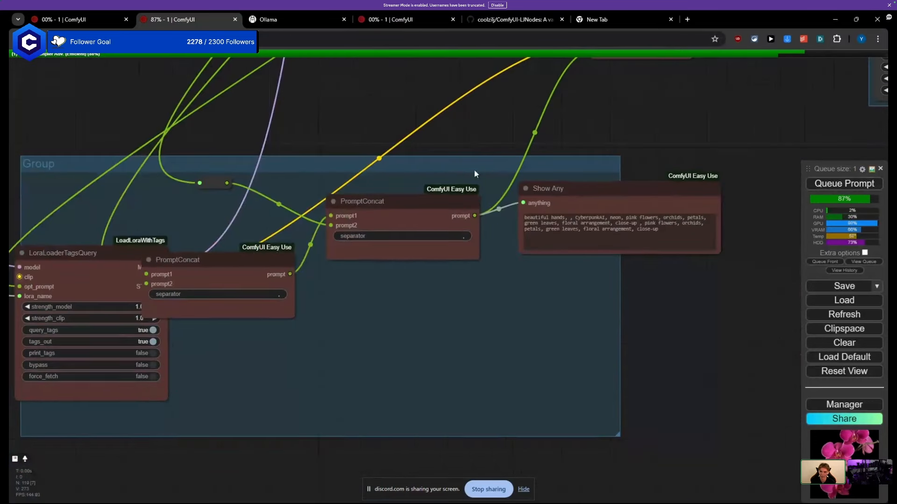
# Step: Clear the separator of the first PromptConcat and highlight "beautiful hands," in the Show Any text
pyautogui.click(254, 299)
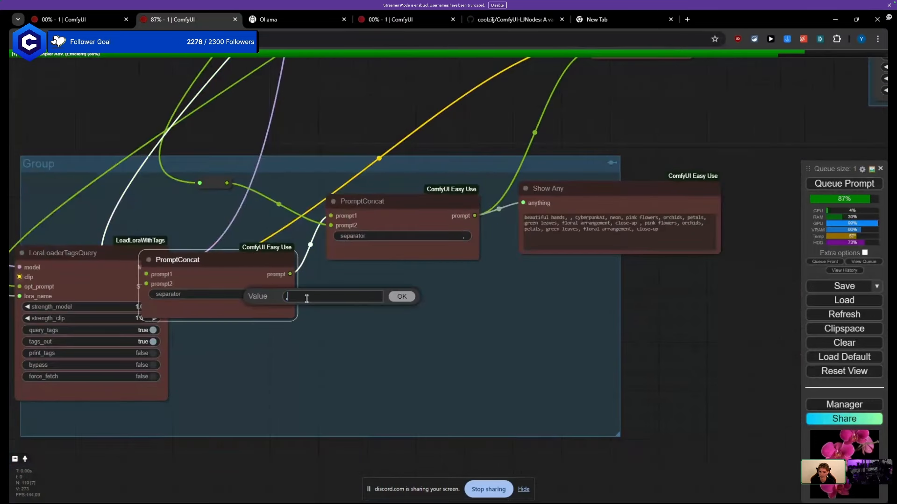
pyautogui.press('Return')
pyautogui.moveTo(504, 131); pyautogui.dragTo(243, 162)
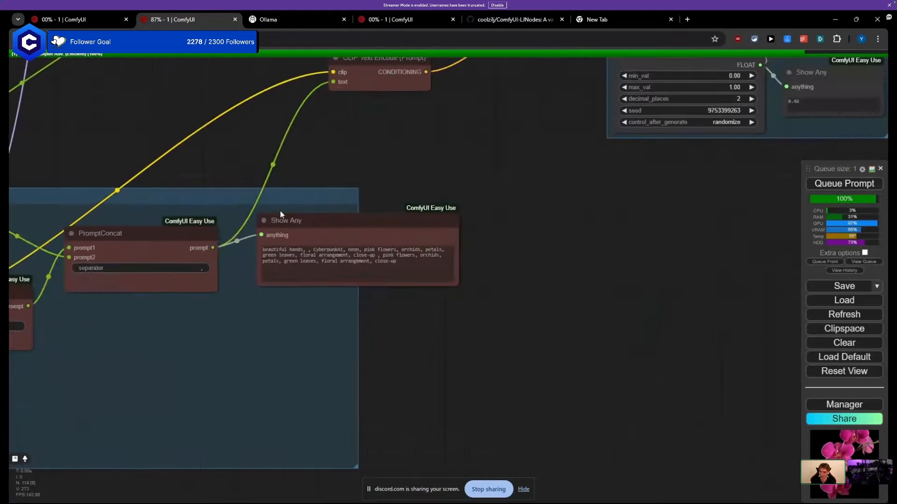
pyautogui.scroll(4, 296, 216)
pyautogui.moveTo(313, 242); pyautogui.dragTo(239, 255)
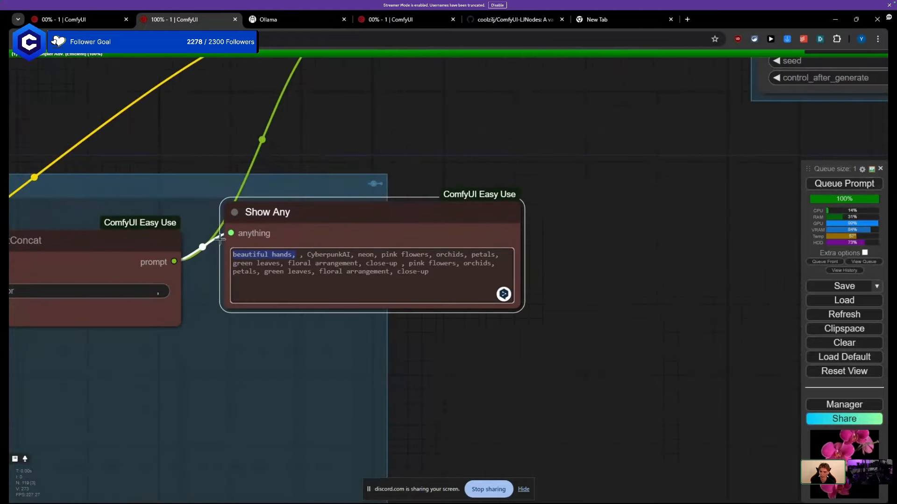
# Step: Move Show Any out above the LoRA tag group, just below the CLIP Text Encode node
pyautogui.scroll(-8, 217, 223)
pyautogui.moveTo(194, 191); pyautogui.dragTo(176, 314)
pyautogui.moveTo(265, 346); pyautogui.dragTo(269, 238)
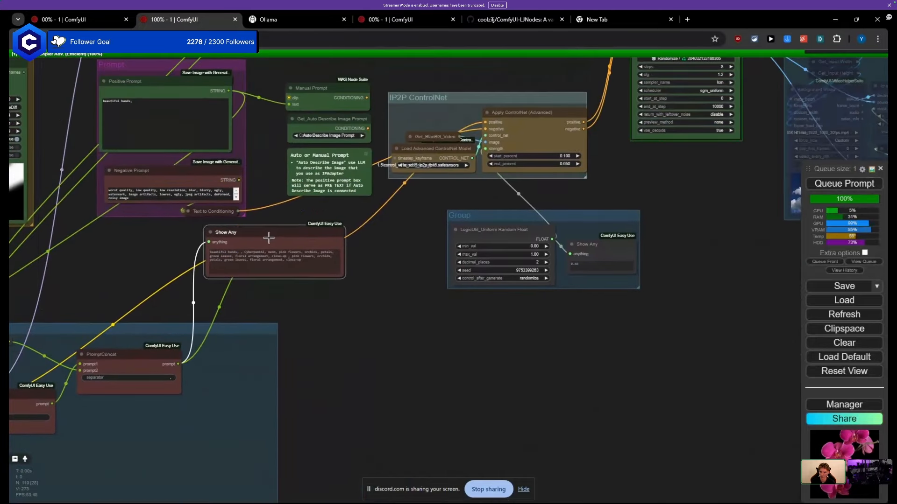
pyautogui.moveTo(108, 242); pyautogui.dragTo(273, 152)
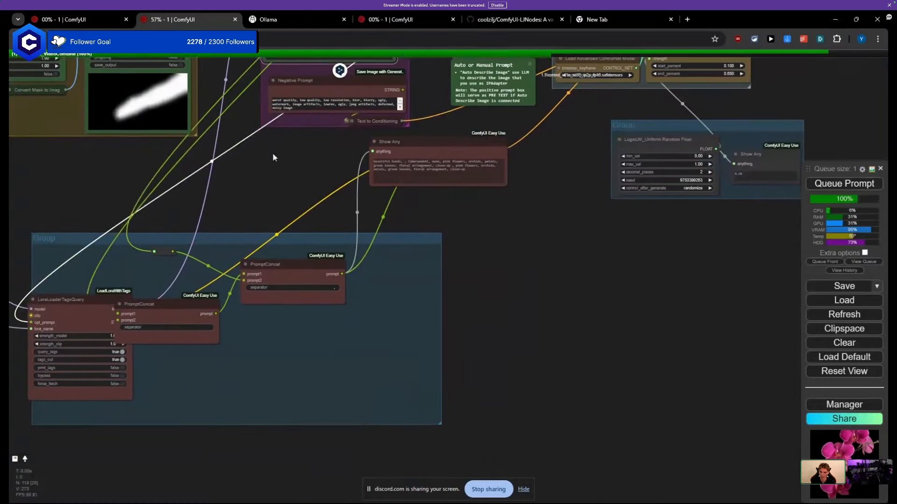
pyautogui.moveTo(414, 142); pyautogui.dragTo(409, 192)
# Step: Separate LoraLoaderTagsQuery from the first PromptConcat by shifting it left, and move Show Any left above the PromptConcat nodes
pyautogui.moveTo(219, 198); pyautogui.dragTo(390, 171)
pyautogui.moveTo(232, 275); pyautogui.dragTo(182, 252)
pyautogui.moveTo(323, 286); pyautogui.dragTo(310, 277)
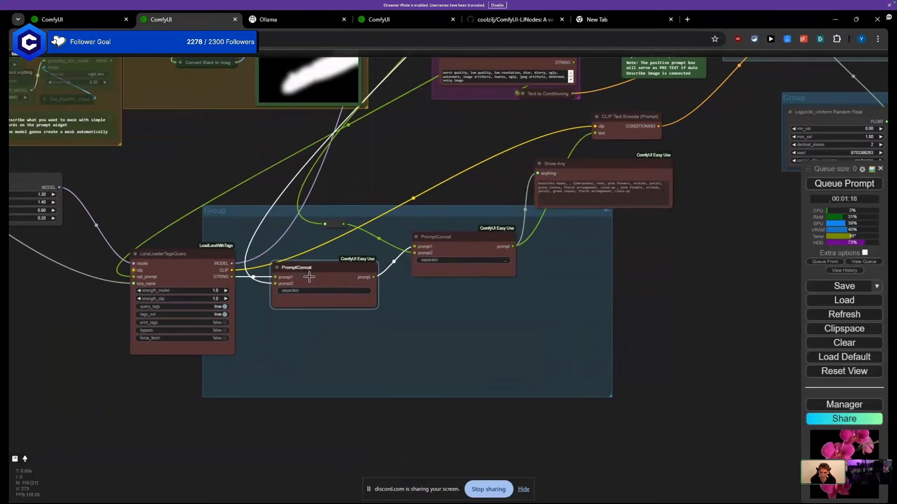
pyautogui.moveTo(587, 180); pyautogui.dragTo(394, 202)
pyautogui.scroll(1, 345, 193)
pyautogui.scroll(5, 346, 193)
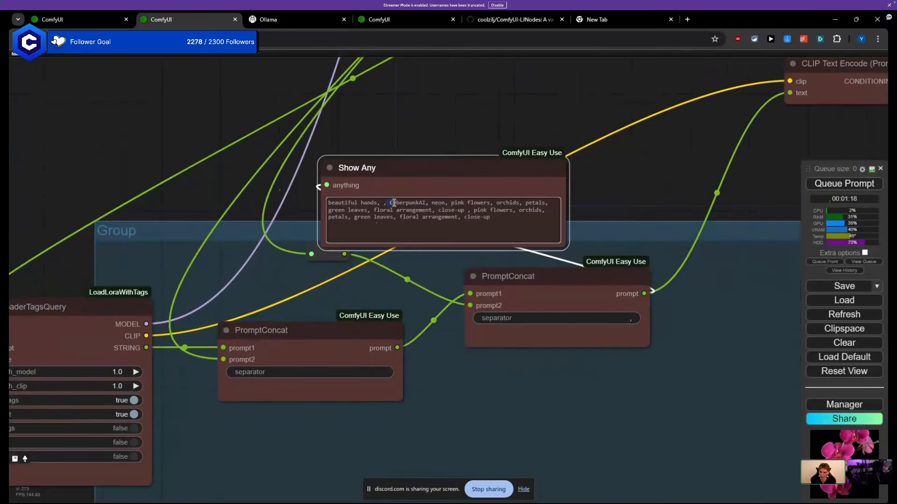
# Step: Examine the LoRA file path in the Show Any connected to Text Concatenate in the LoRA folder group
pyautogui.scroll(-15, 196, 182)
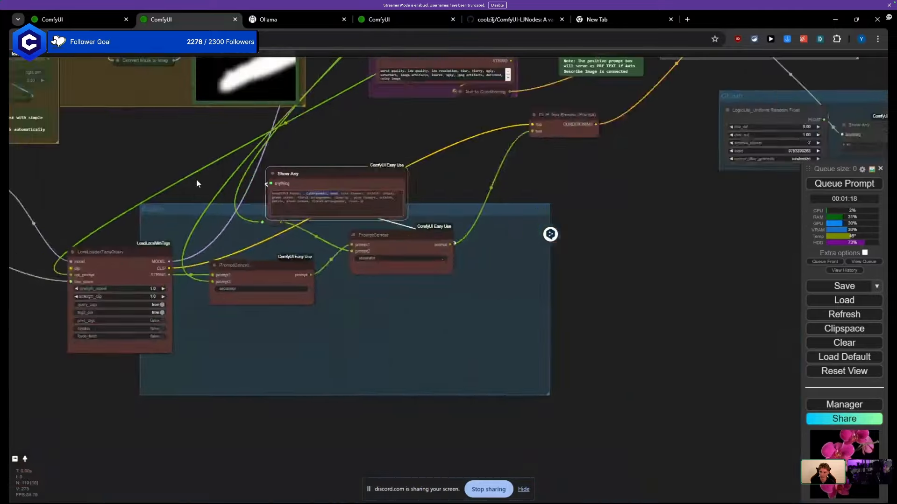
pyautogui.scroll(15, 306, 272)
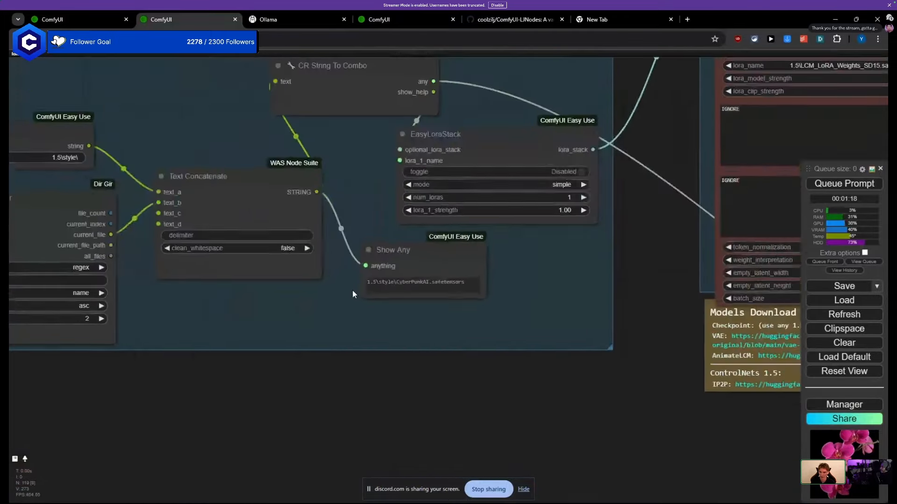
pyautogui.moveTo(517, 280); pyautogui.dragTo(450, 276)
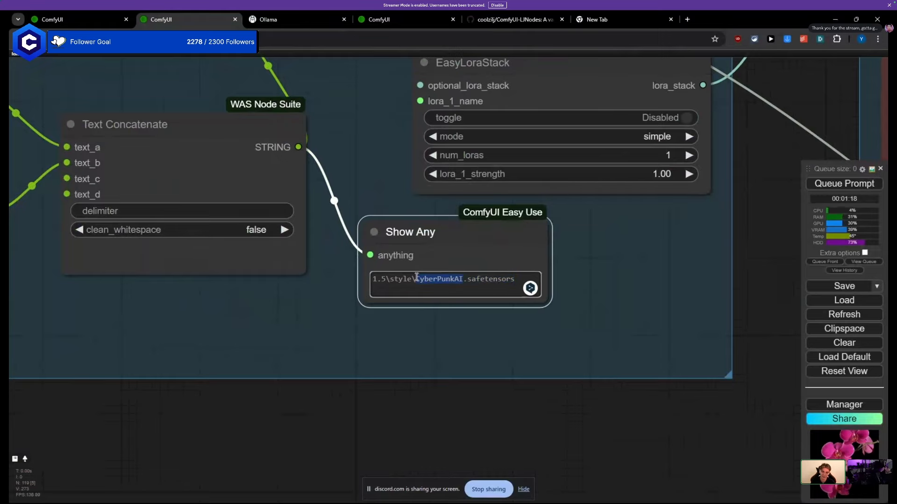
pyautogui.tripleClick(416, 278)
pyautogui.scroll(-9, 408, 350)
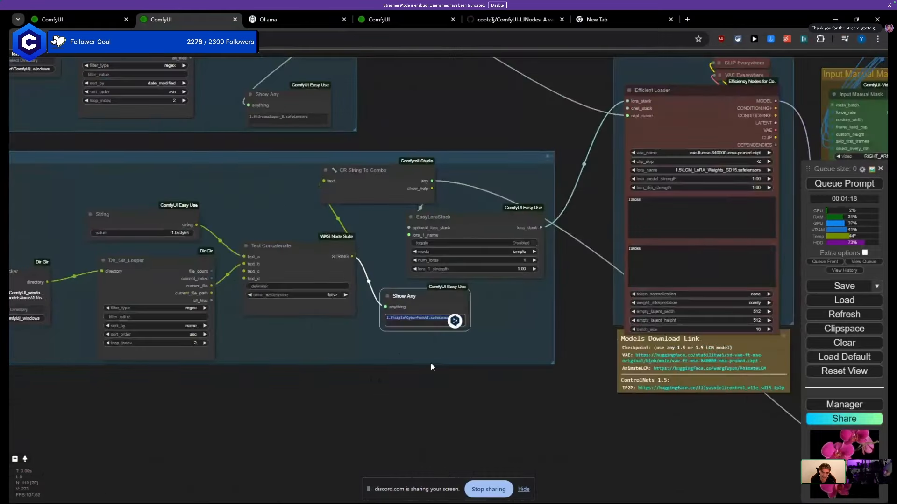
# Step: Move the combined-prompt Show Any back to the right, above the second PromptConcat's output and below CLIP Text Encode
pyautogui.moveTo(527, 411); pyautogui.dragTo(187, 324)
pyautogui.scroll(-5, 186, 325)
pyautogui.moveTo(582, 354); pyautogui.dragTo(296, 303)
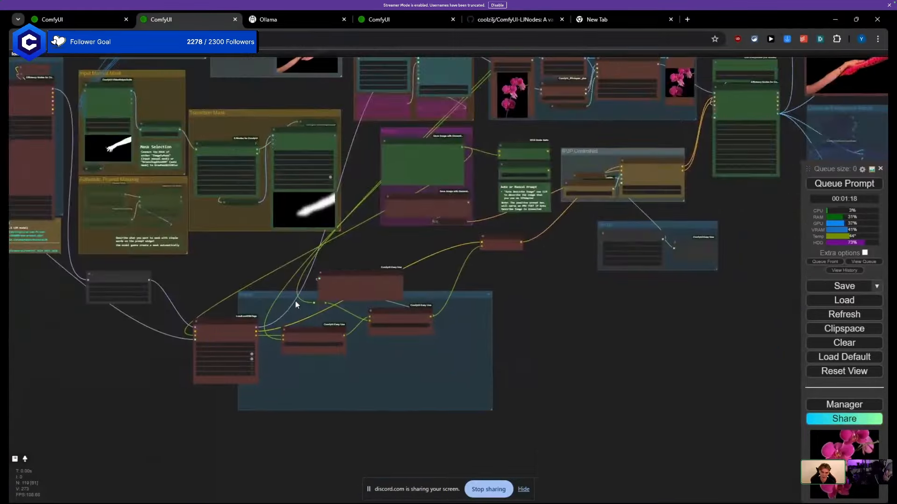
pyautogui.scroll(6, 298, 304)
pyautogui.moveTo(375, 247); pyautogui.dragTo(568, 243)
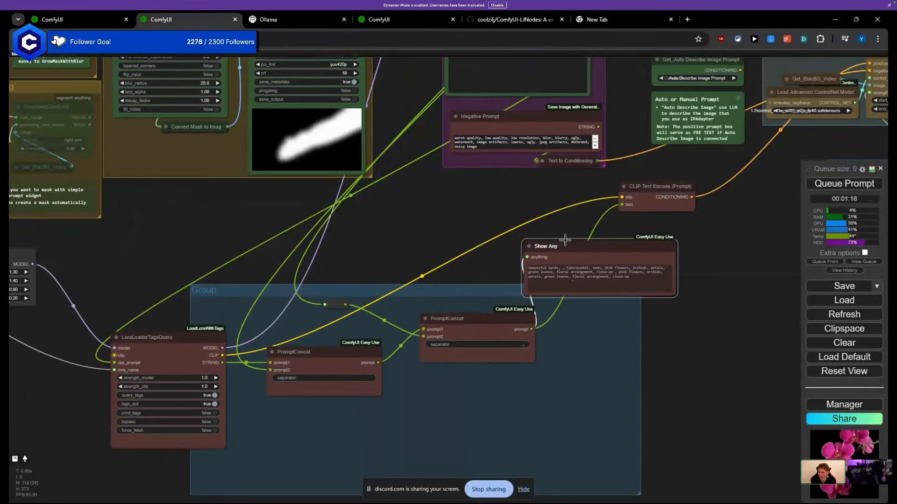
# Step: Examine the LoRA tags within the combined prompt shown in the Show Any below CLIP Text Encode
pyautogui.moveTo(398, 228); pyautogui.dragTo(281, 207)
pyautogui.scroll(4, 455, 239)
pyautogui.scroll(2, 455, 239)
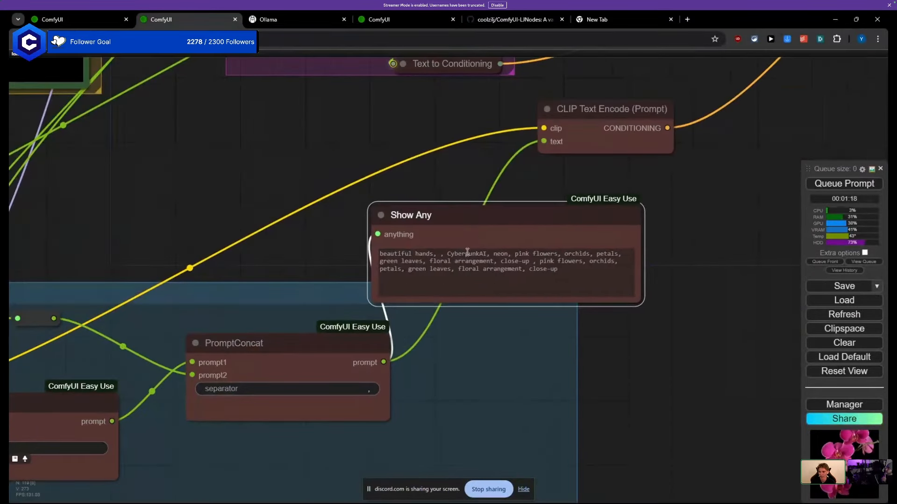
pyautogui.moveTo(448, 254); pyautogui.dragTo(509, 254)
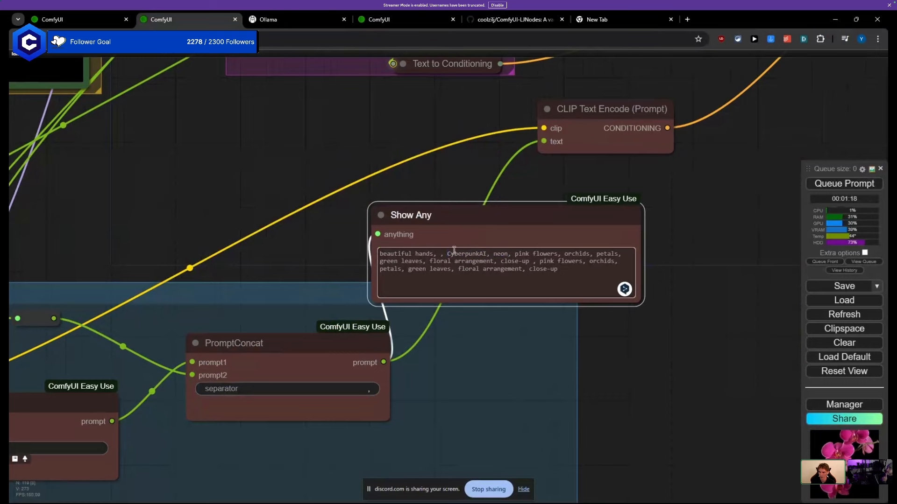
# Step: Spread out the prompt nodes by shifting Show Any right and raising the second PromptConcat, with its prompt2 reroute placed above the group
pyautogui.moveTo(427, 223); pyautogui.dragTo(512, 235)
pyautogui.moveTo(298, 219); pyautogui.dragTo(480, 185)
pyautogui.moveTo(408, 308); pyautogui.dragTo(413, 278)
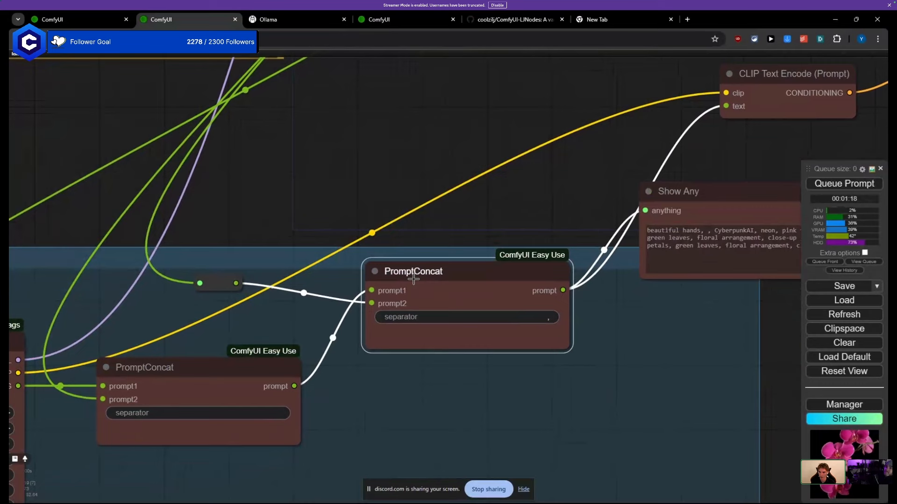
pyautogui.moveTo(218, 283); pyautogui.dragTo(257, 195)
pyautogui.moveTo(482, 169); pyautogui.dragTo(170, 216)
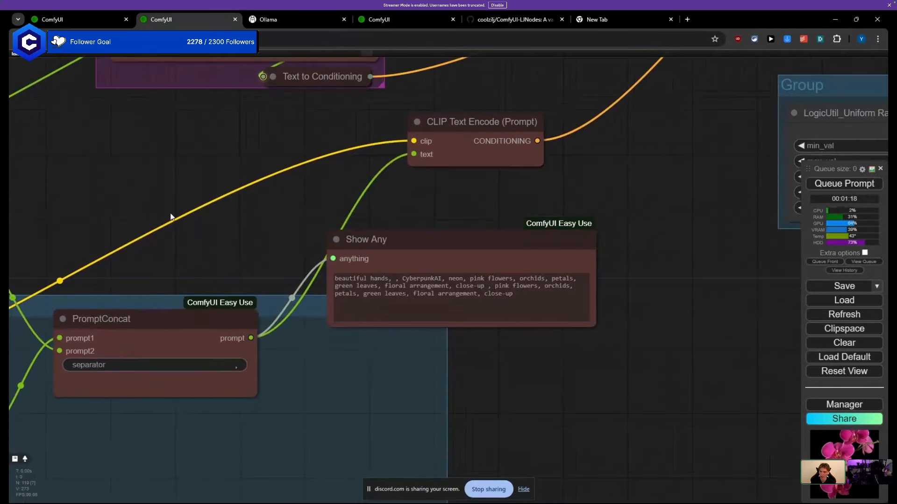
# Step: Bring Show Any closer to the second PromptConcat and examine the flower description tags in its combined prompt
pyautogui.moveTo(427, 244); pyautogui.dragTo(374, 245)
pyautogui.scroll(5, 374, 245)
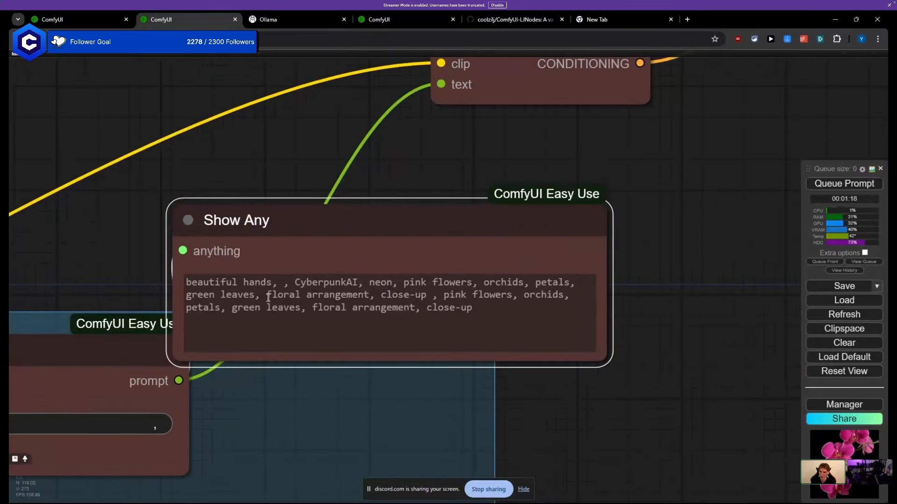
pyautogui.moveTo(403, 282); pyautogui.dragTo(473, 308)
pyautogui.click(400, 295)
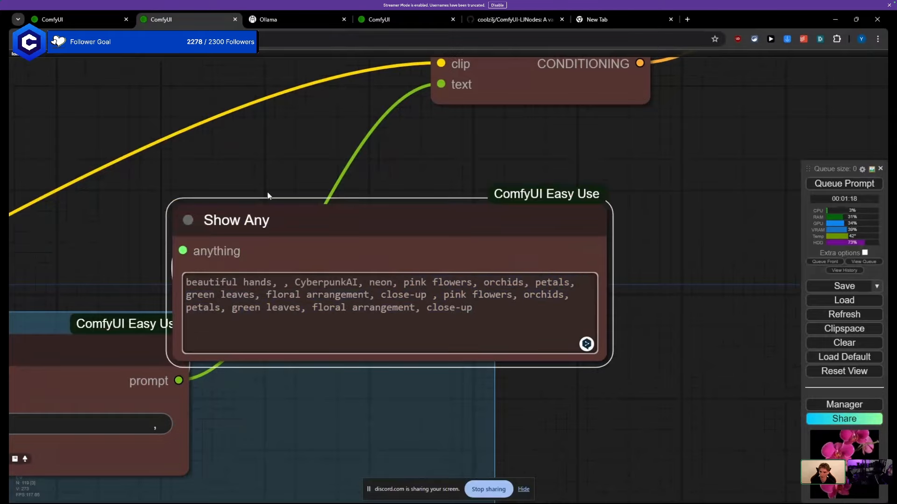
# Step: Place the "Use LLM to describe Image" note above its group and the Image Description node just below the note, over the group's upper edge
pyautogui.scroll(-15, 264, 189)
pyautogui.moveTo(220, 123); pyautogui.dragTo(194, 438)
pyautogui.moveTo(254, 206); pyautogui.dragTo(197, 323)
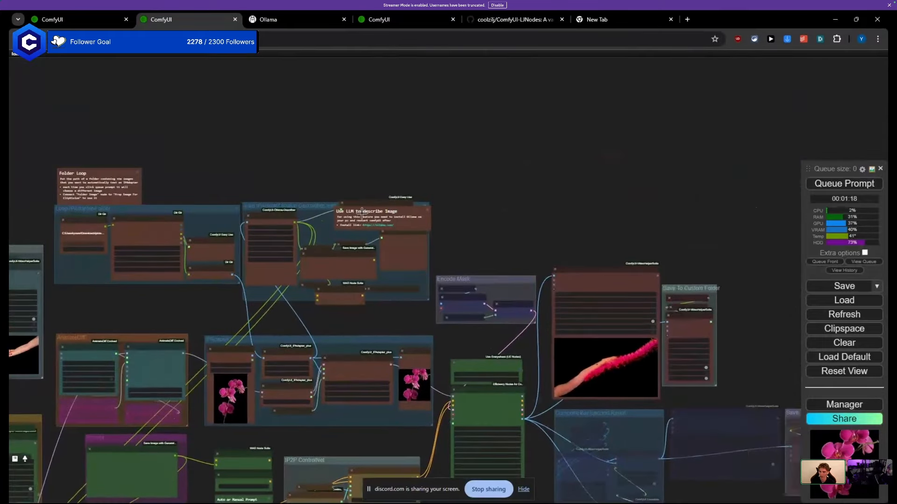
pyautogui.scroll(8, 362, 213)
pyautogui.moveTo(352, 194); pyautogui.dragTo(551, 150)
pyautogui.moveTo(368, 223); pyautogui.dragTo(227, 133)
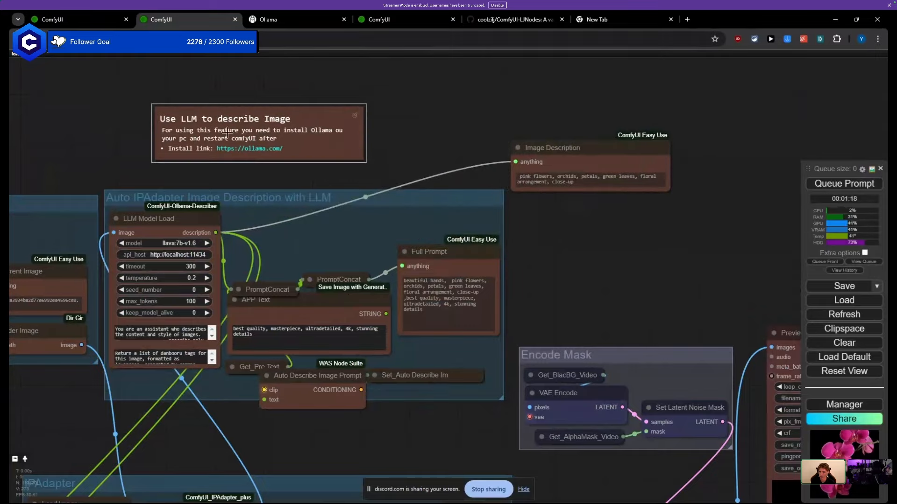
pyautogui.scroll(5, 400, 178)
pyautogui.moveTo(613, 137); pyautogui.dragTo(202, 198)
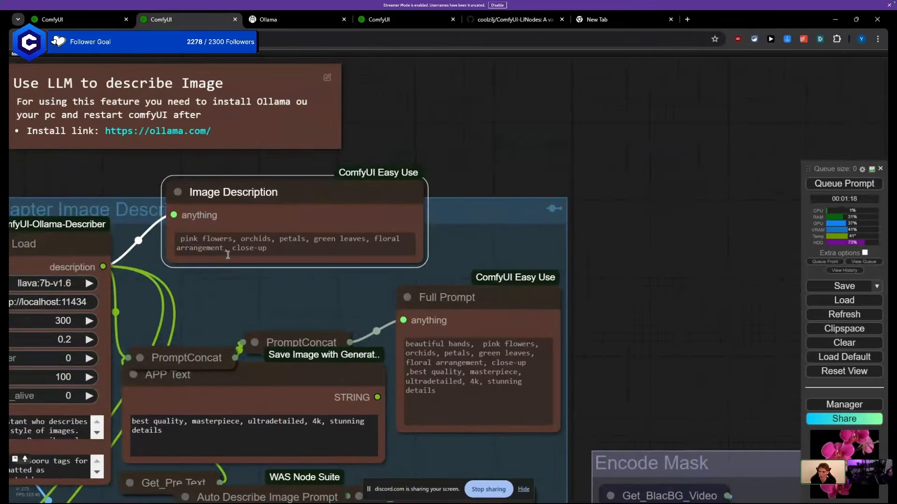
# Step: Reread the full combined prompt in Show Any and settle the node just right of the second PromptConcat, across the group's edge
pyautogui.scroll(-10, 251, 281)
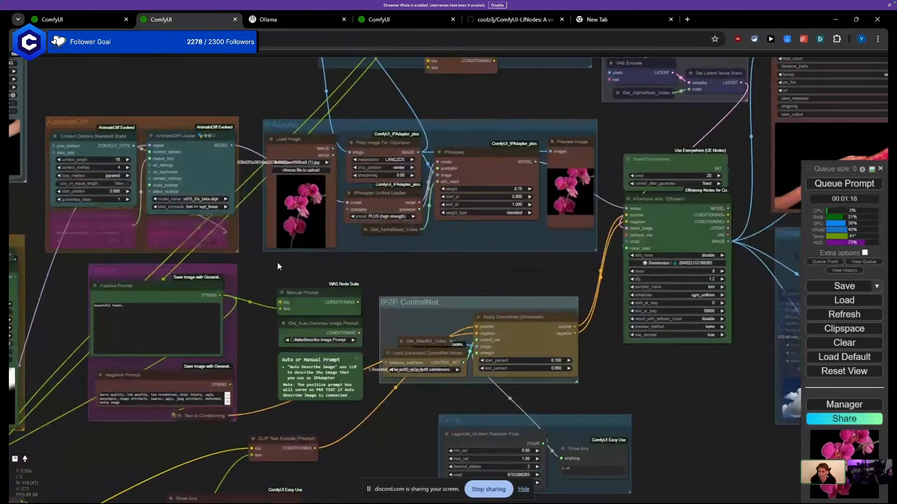
pyautogui.moveTo(277, 262); pyautogui.dragTo(377, 181)
pyautogui.scroll(6, 247, 272)
pyautogui.moveTo(301, 277); pyautogui.dragTo(378, 304)
pyautogui.scroll(5, 399, 299)
pyautogui.scroll(-5, 399, 299)
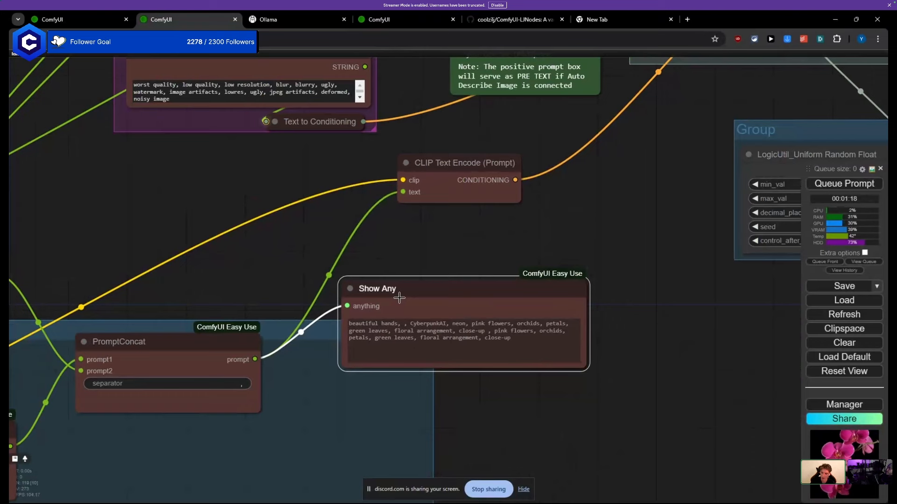
pyautogui.moveTo(391, 323); pyautogui.dragTo(354, 322)
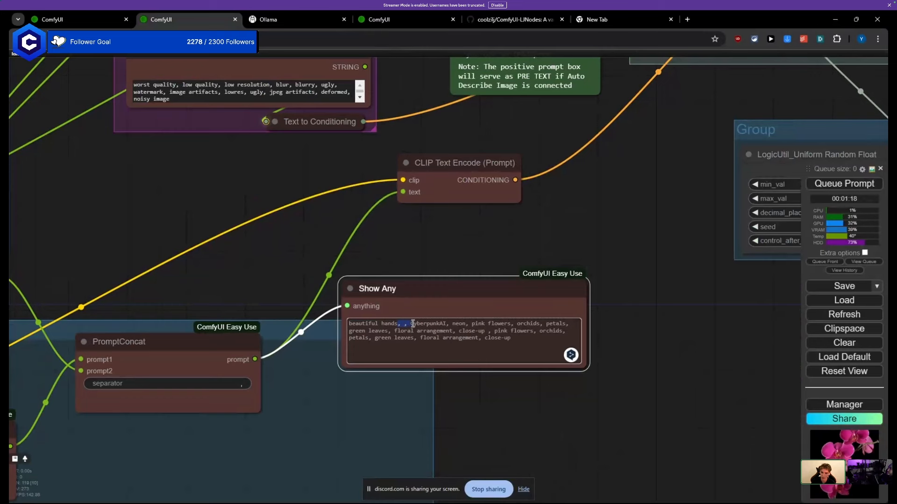
pyautogui.moveTo(413, 323); pyautogui.dragTo(362, 321)
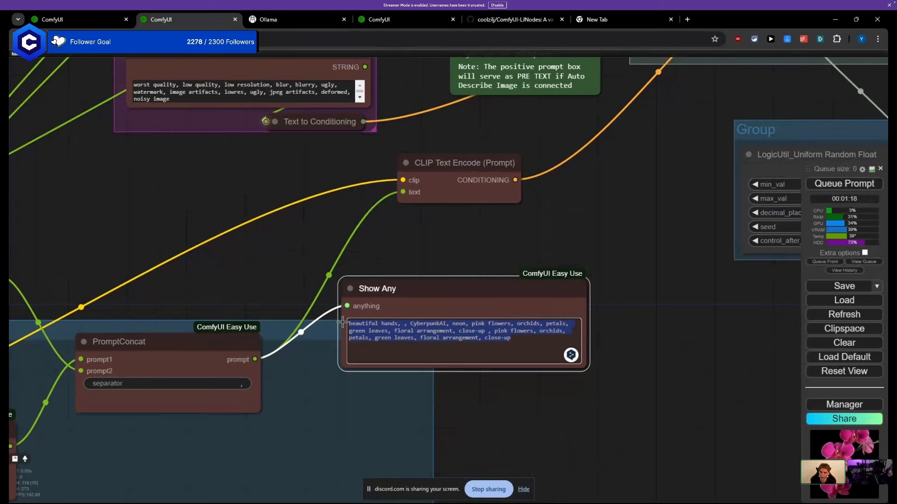
pyautogui.click(433, 341)
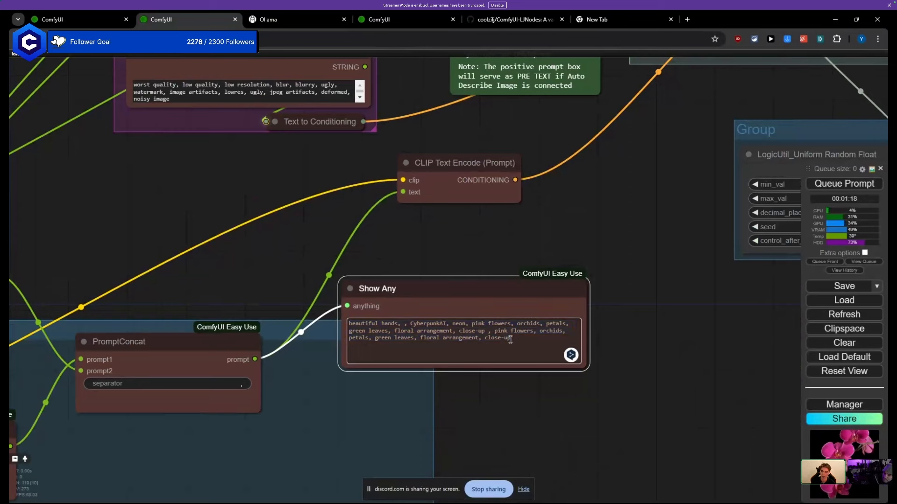
pyautogui.moveTo(491, 341); pyautogui.dragTo(349, 323)
pyautogui.moveTo(425, 286); pyautogui.dragTo(394, 306)
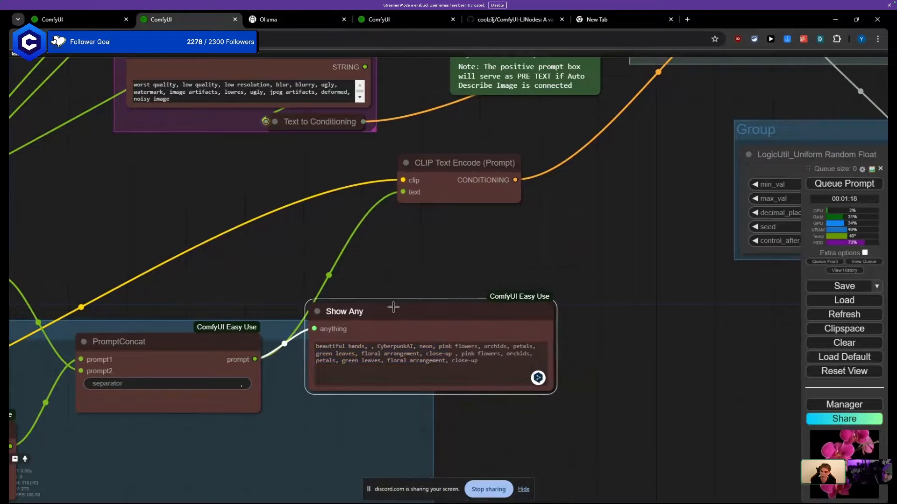
# Step: Examine the generated arm video in the BlackBG Preview node beside the KSampler
pyautogui.scroll(-7, 394, 306)
pyautogui.moveTo(527, 228); pyautogui.dragTo(185, 426)
pyautogui.moveTo(300, 322); pyautogui.dragTo(276, 328)
pyautogui.moveTo(507, 187); pyautogui.dragTo(348, 279)
pyautogui.scroll(5, 348, 279)
pyautogui.scroll(-5, 536, 217)
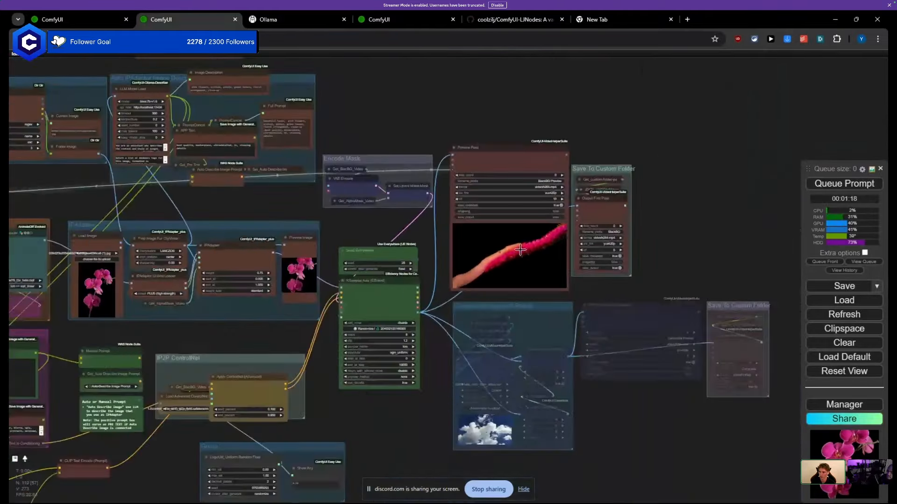
pyautogui.scroll(5, 536, 217)
pyautogui.scroll(2, 524, 251)
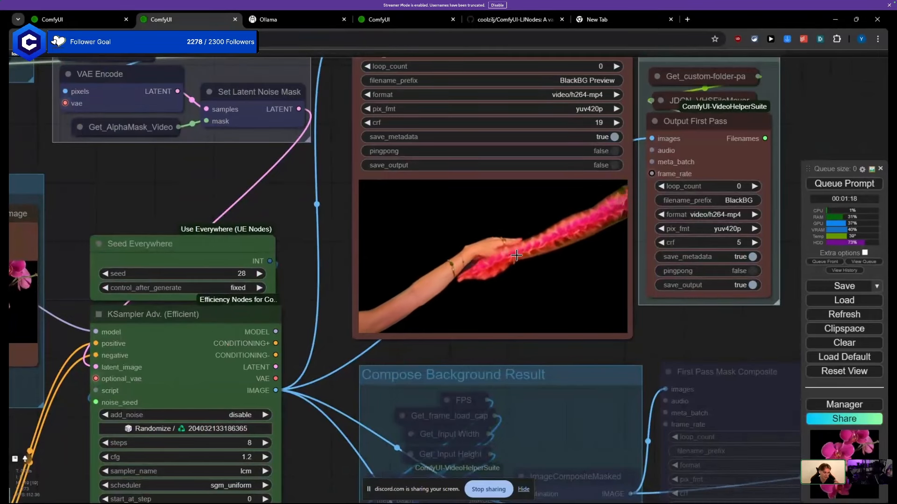
# Step: Look over the layout and links from the KSampler back through the Prompt and IP2P ControlNet groups to the LoRA tag group
pyautogui.moveTo(176, 200); pyautogui.dragTo(449, 164)
pyautogui.scroll(-7, 396, 199)
pyautogui.moveTo(272, 291); pyautogui.dragTo(542, 224)
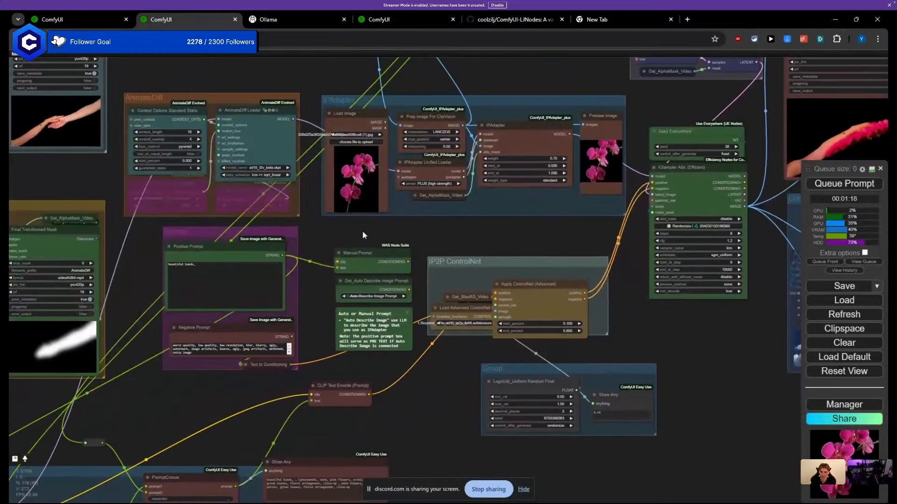
pyautogui.moveTo(357, 231); pyautogui.dragTo(446, 229)
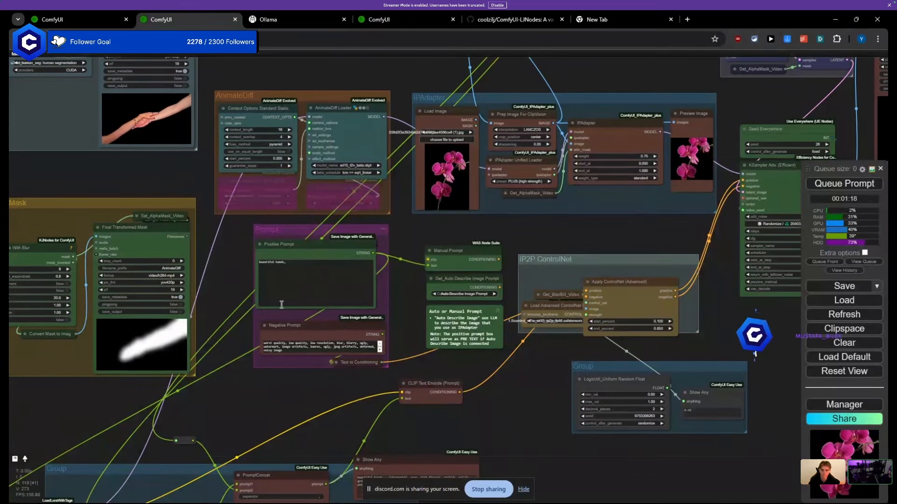
pyautogui.moveTo(224, 394); pyautogui.dragTo(289, 338)
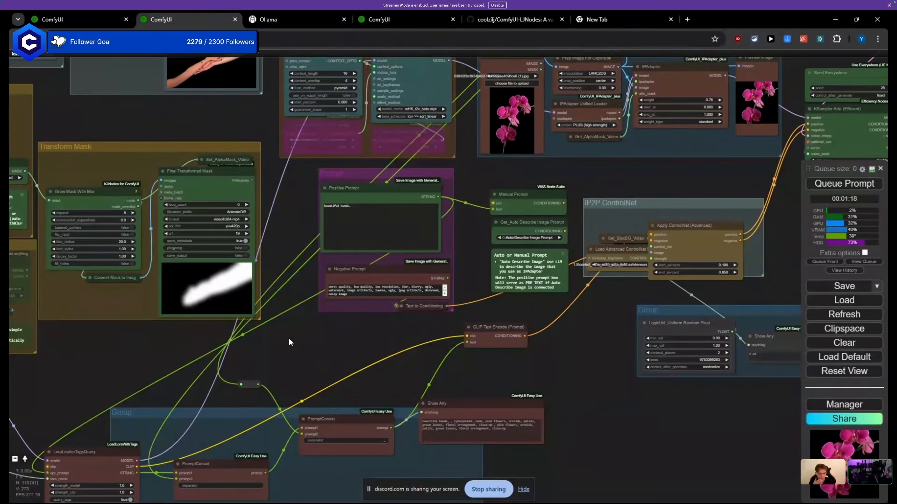
pyautogui.scroll(-3, 295, 346)
pyautogui.moveTo(290, 327); pyautogui.dragTo(288, 317)
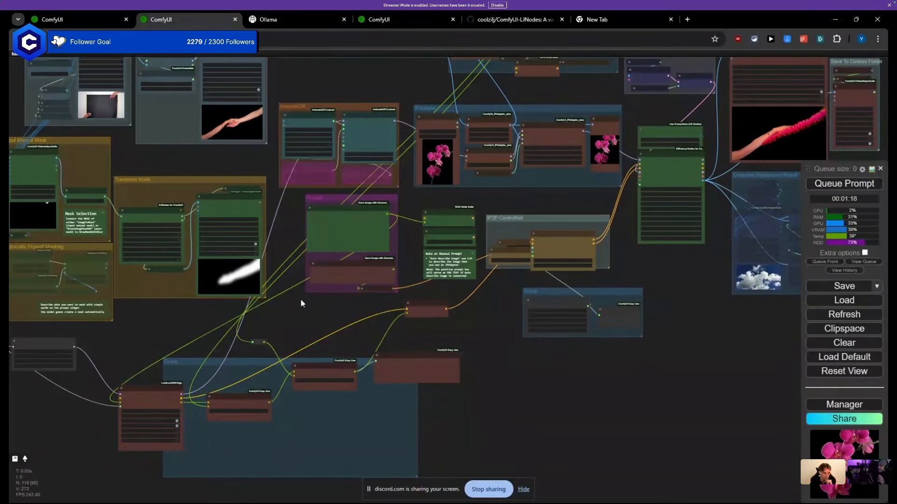
# Step: Fit the LoRA tag group's frame around its nodes, from LoraLoaderTagsQuery to Show Any
pyautogui.moveTo(287, 321); pyautogui.dragTo(225, 263)
pyautogui.scroll(-1, 250, 366)
pyautogui.doubleClick(136, 294)
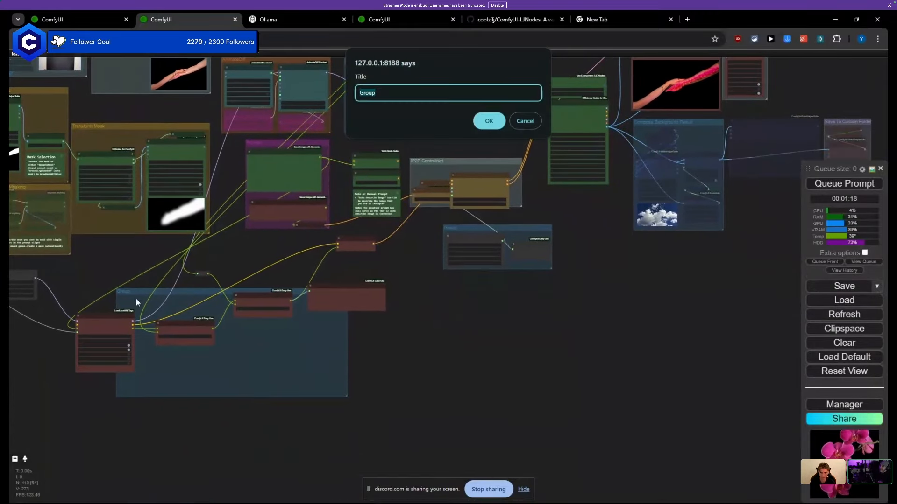
pyautogui.click(520, 119)
pyautogui.rightClick(131, 292)
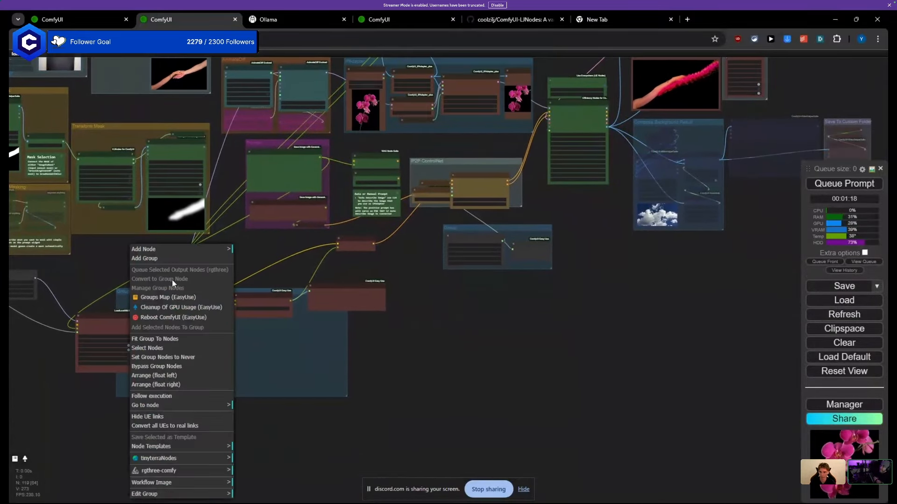
pyautogui.rightClick(123, 291)
pyautogui.click(134, 340)
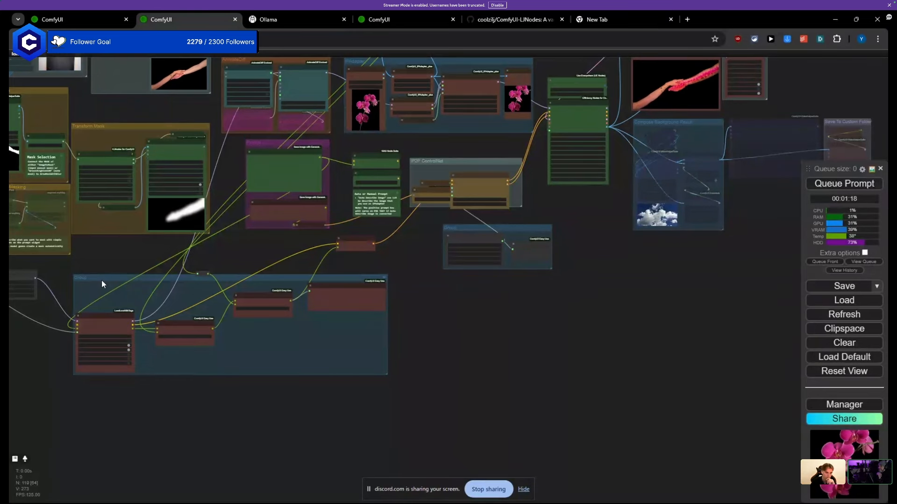
pyautogui.moveTo(156, 257); pyautogui.dragTo(116, 309)
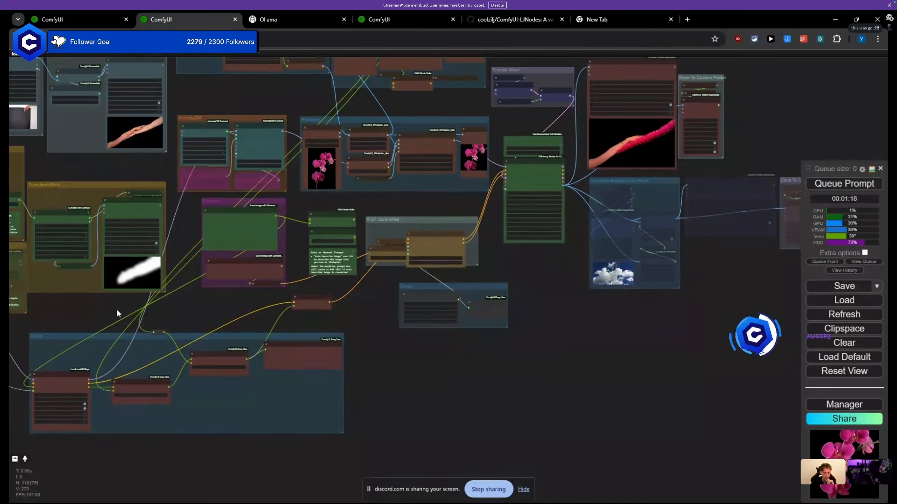
pyautogui.moveTo(117, 309); pyautogui.dragTo(130, 316)
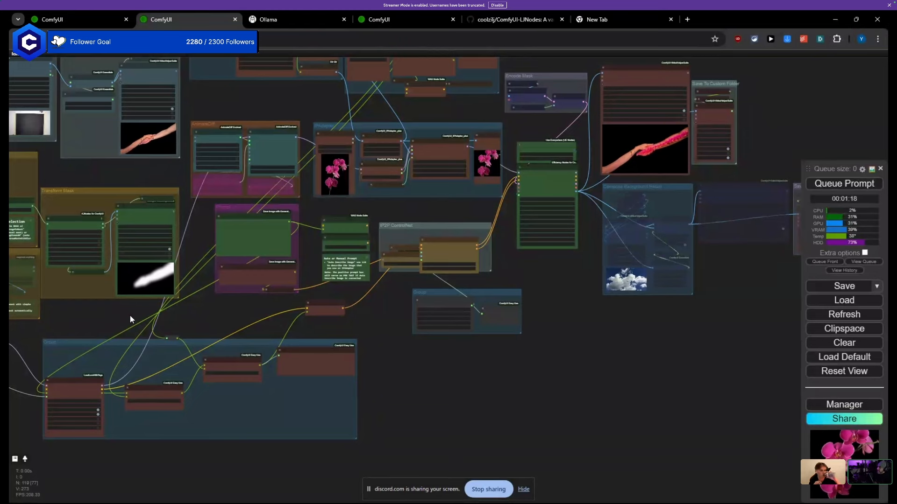
pyautogui.scroll(-5, 128, 320)
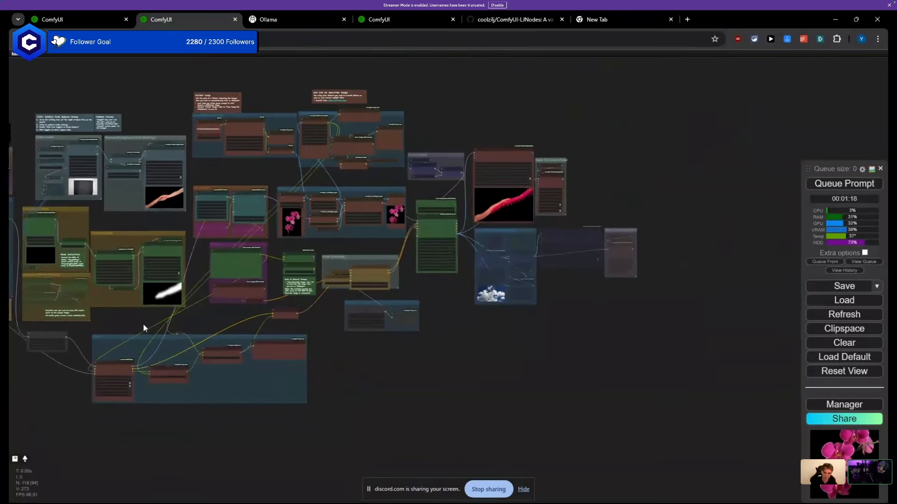
pyautogui.moveTo(228, 327); pyautogui.dragTo(256, 330)
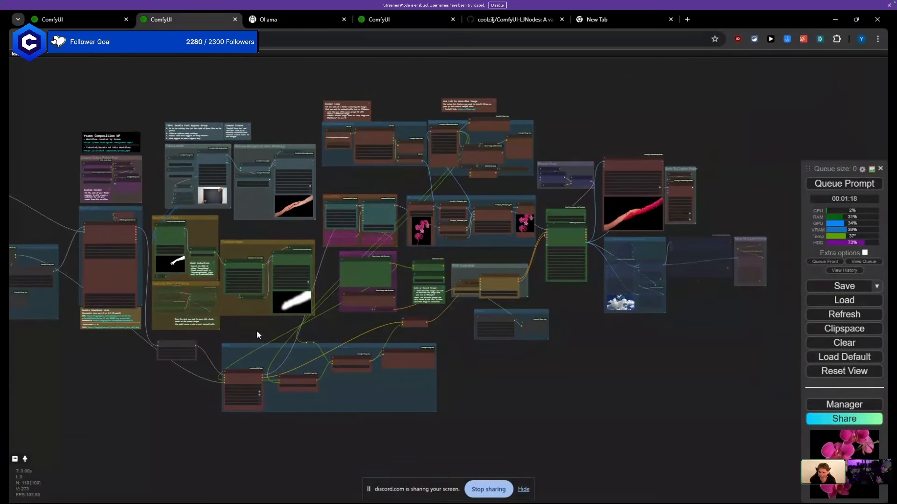
# Step: Move the LogicUtil_Uniform Random Float group beneath the Prompt group, carrying the overlapping CLIP Text Encode node with it
pyautogui.moveTo(256, 330); pyautogui.dragTo(156, 349)
pyautogui.scroll(6, 376, 323)
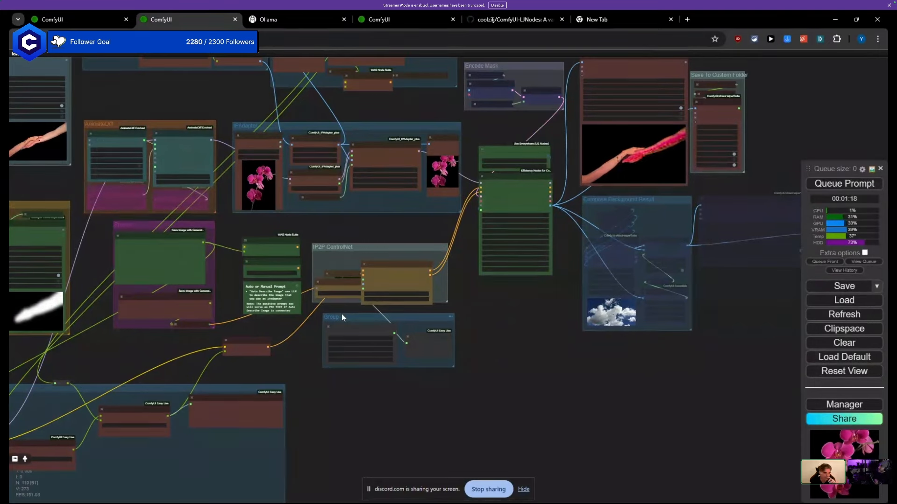
pyautogui.moveTo(341, 313); pyautogui.dragTo(225, 327)
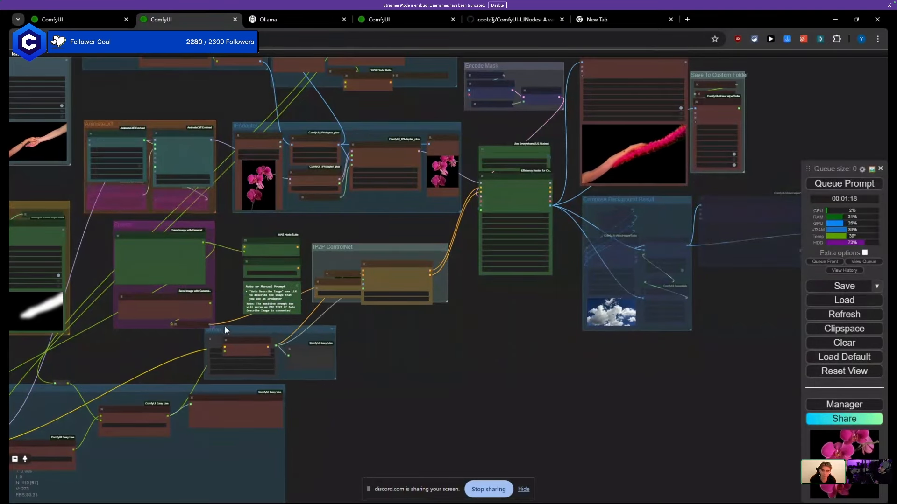
pyautogui.moveTo(379, 329); pyautogui.dragTo(393, 398)
pyautogui.moveTo(236, 403); pyautogui.dragTo(296, 398)
pyautogui.moveTo(236, 340); pyautogui.dragTo(368, 310)
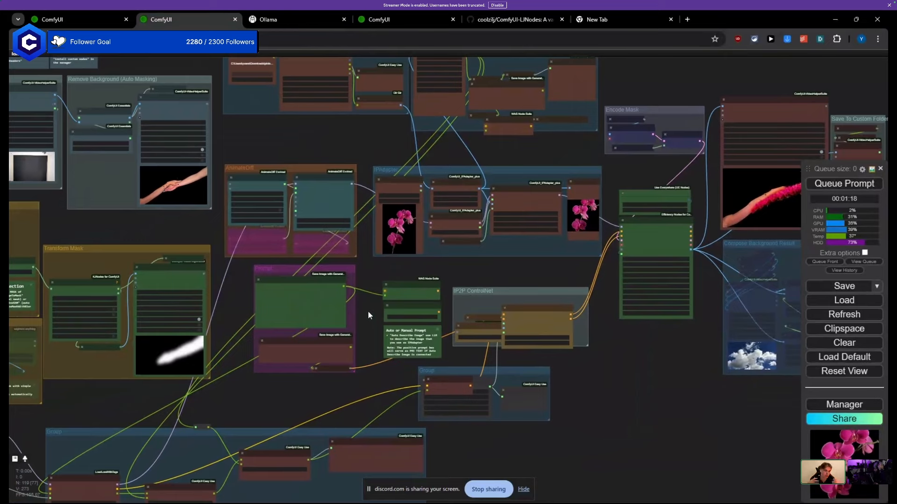
pyautogui.scroll(5, 357, 312)
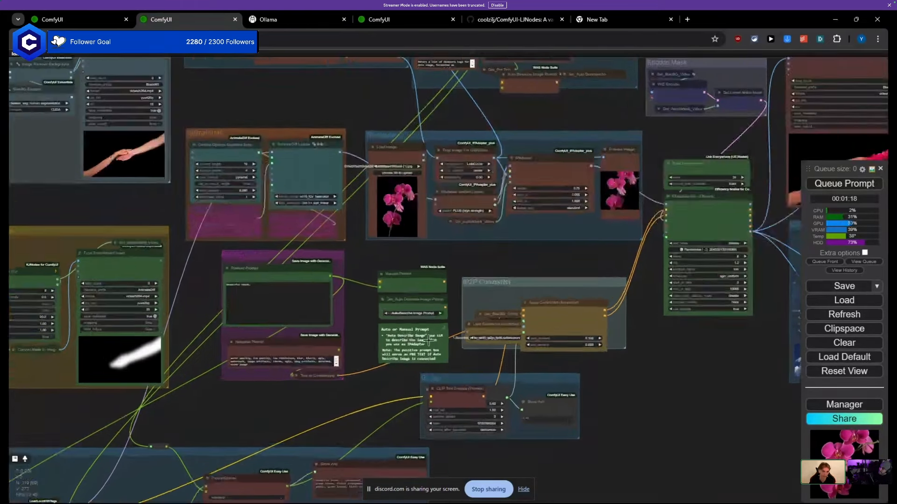
pyautogui.moveTo(379, 385); pyautogui.dragTo(269, 407)
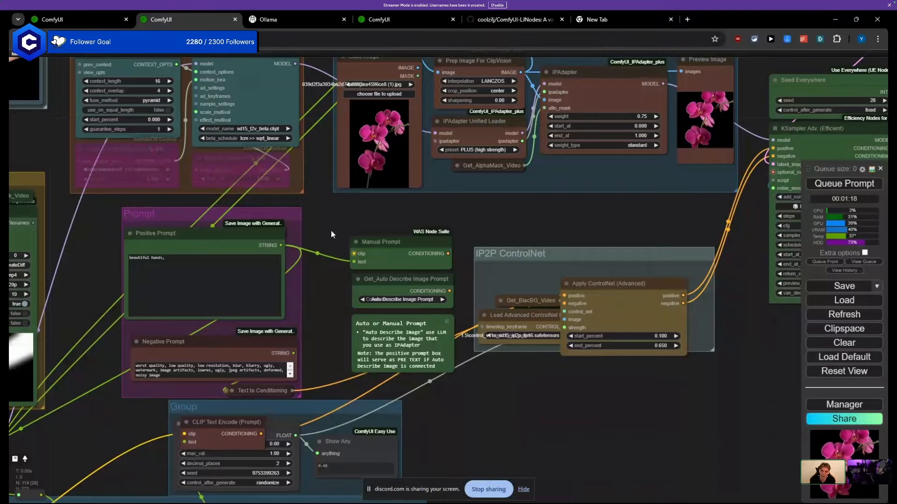
# Step: Nudge the Dir_Gir_Picker node slightly down inside the Loop-IPAdapter-Folder group
pyautogui.scroll(-6, 268, 342)
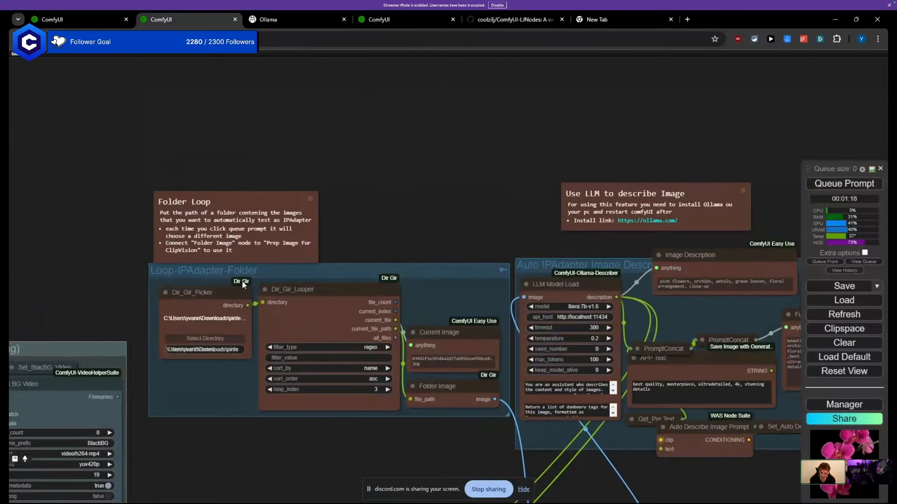
pyautogui.click(226, 291)
pyautogui.moveTo(188, 293)
pyautogui.mouseDown()
pyautogui.moveTo(162, 192)
pyautogui.moveTo(53, 105)
pyautogui.moveTo(238, 105)
pyautogui.moveTo(353, 134)
pyautogui.moveTo(385, 196)
pyautogui.moveTo(382, 141)
pyautogui.moveTo(192, 72)
pyautogui.moveTo(105, 89)
pyautogui.moveTo(80, 224)
pyautogui.moveTo(82, 260)
pyautogui.moveTo(187, 297)
pyautogui.mouseUp()
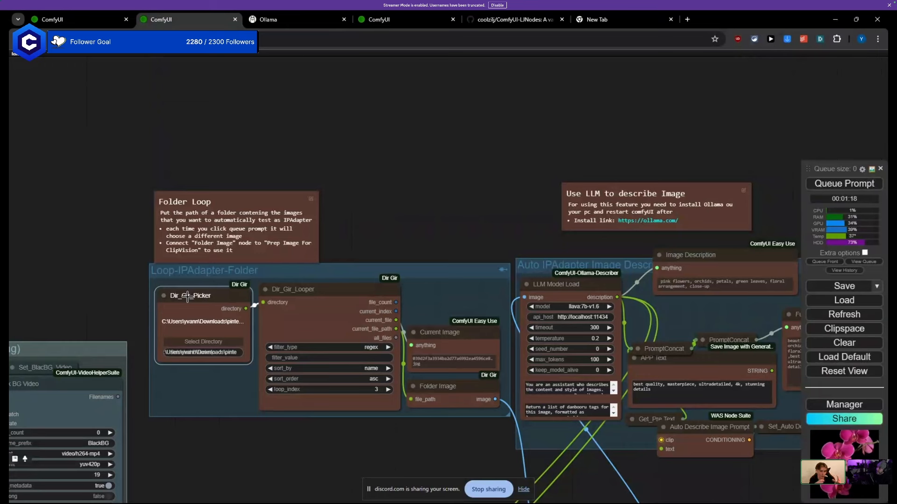
pyautogui.click(123, 271)
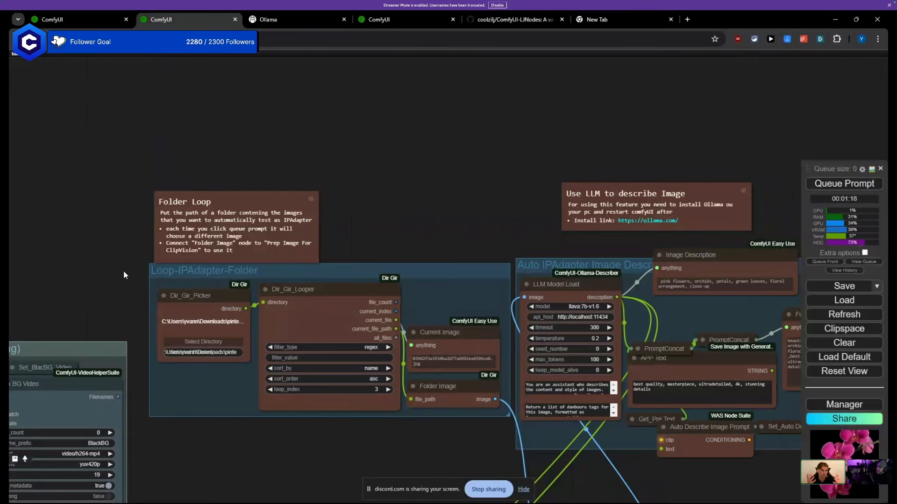
pyautogui.scroll(-8, 167, 274)
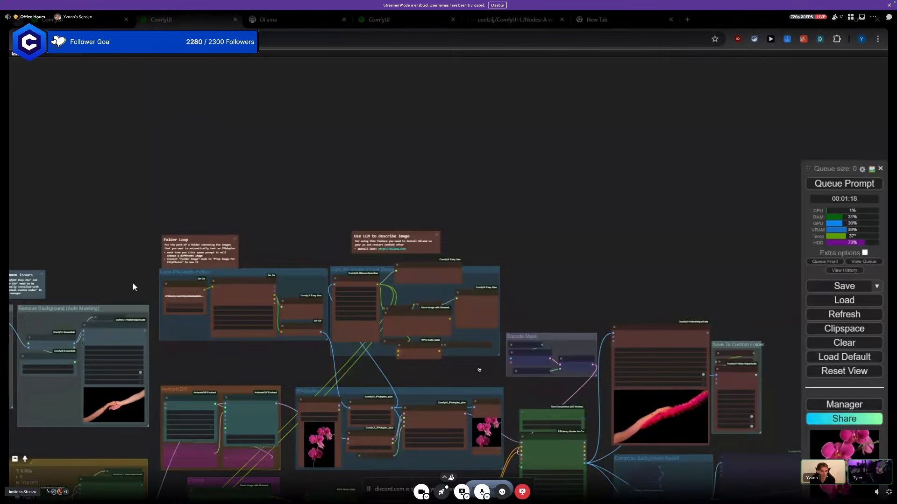
pyautogui.click(479, 369)
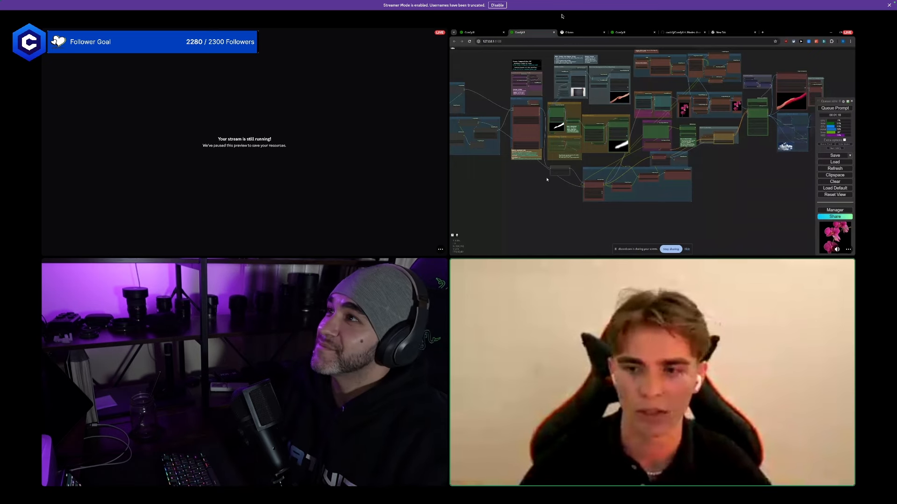
pyautogui.click(586, 20)
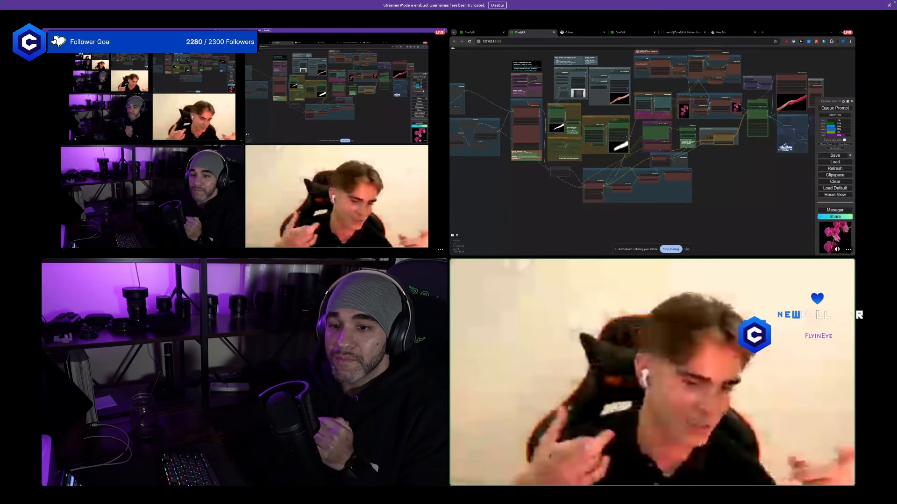
pyautogui.moveTo(507, 168); pyautogui.dragTo(543, 195)
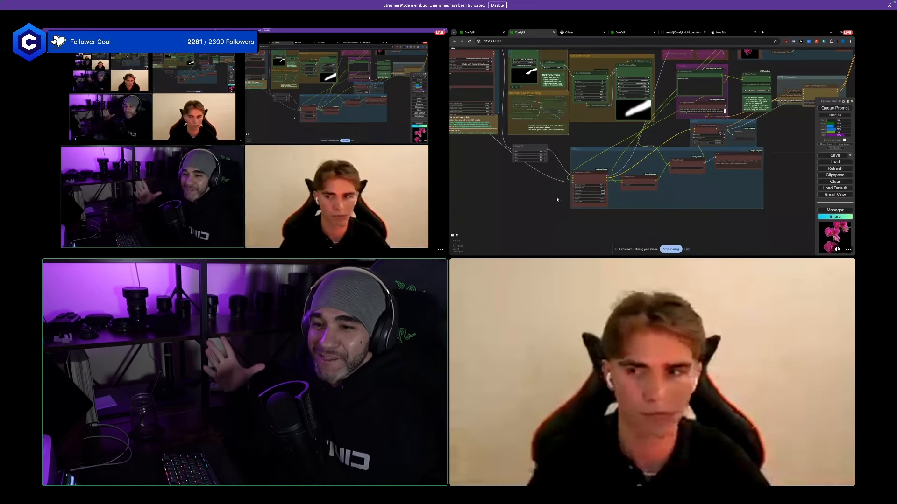
pyautogui.scroll(-6, 540, 212)
pyautogui.moveTo(540, 213); pyautogui.dragTo(557, 239)
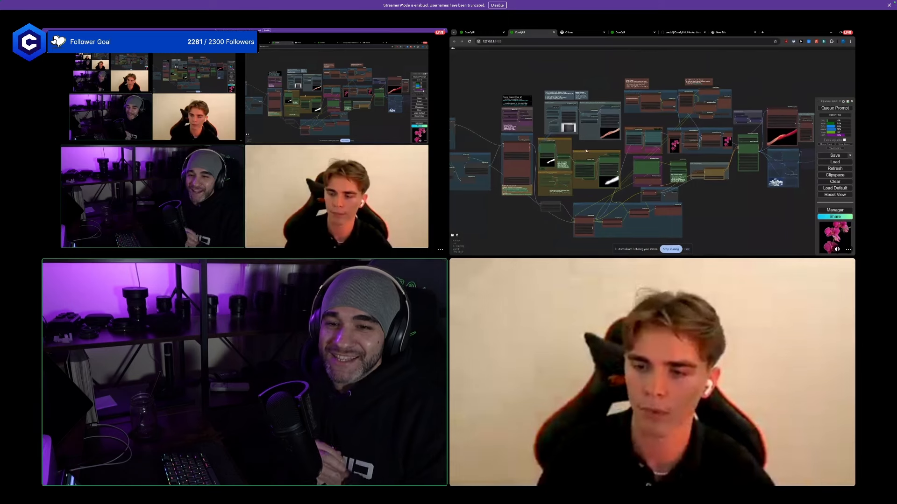
pyautogui.moveTo(586, 150); pyautogui.dragTo(596, 155)
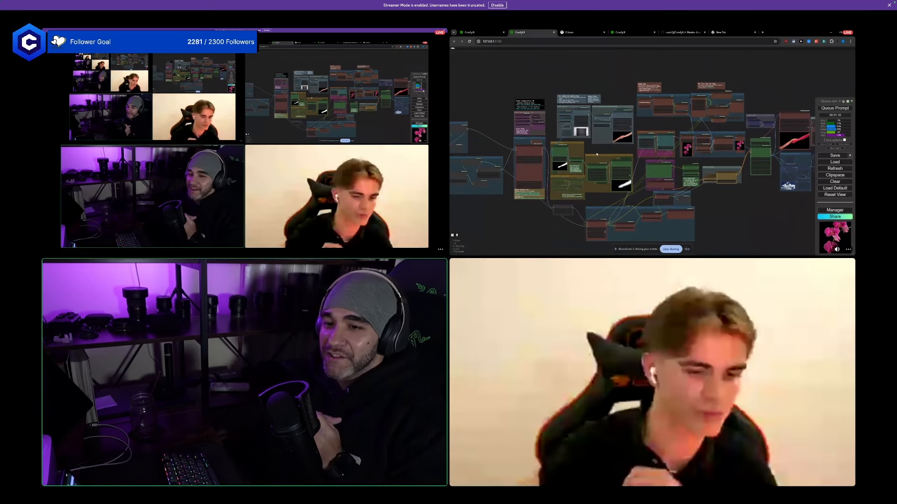